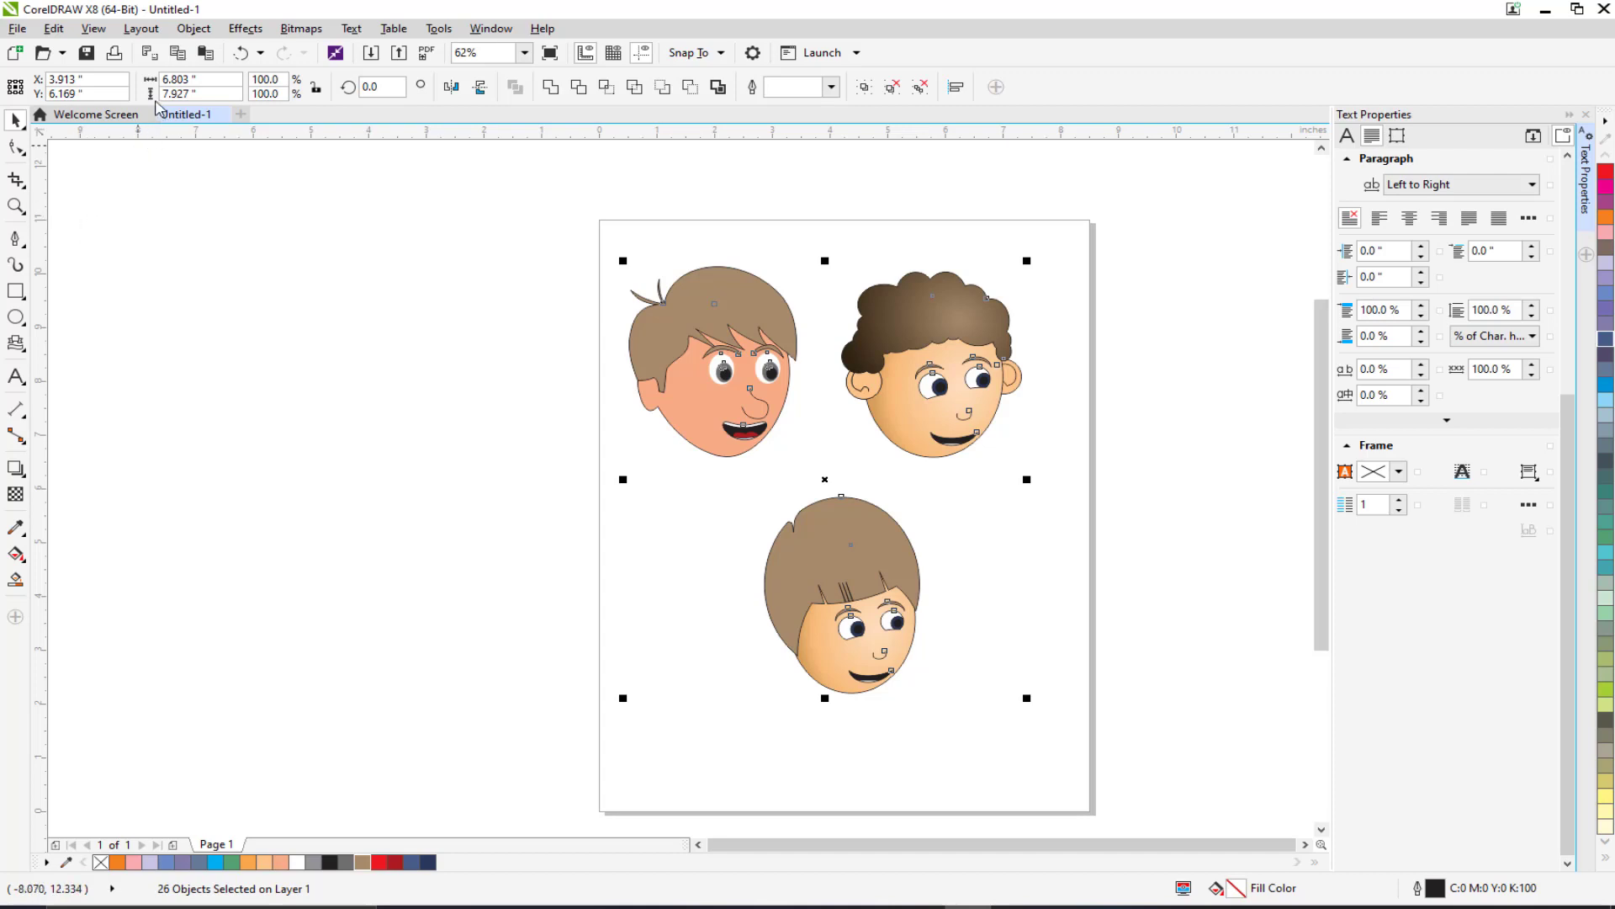
Step: Draw a rectangle about 1.083 by 1.5 inches below the chin of the lowest head for the body
left_click(15, 292)
scroll(814, 530, "up", 3)
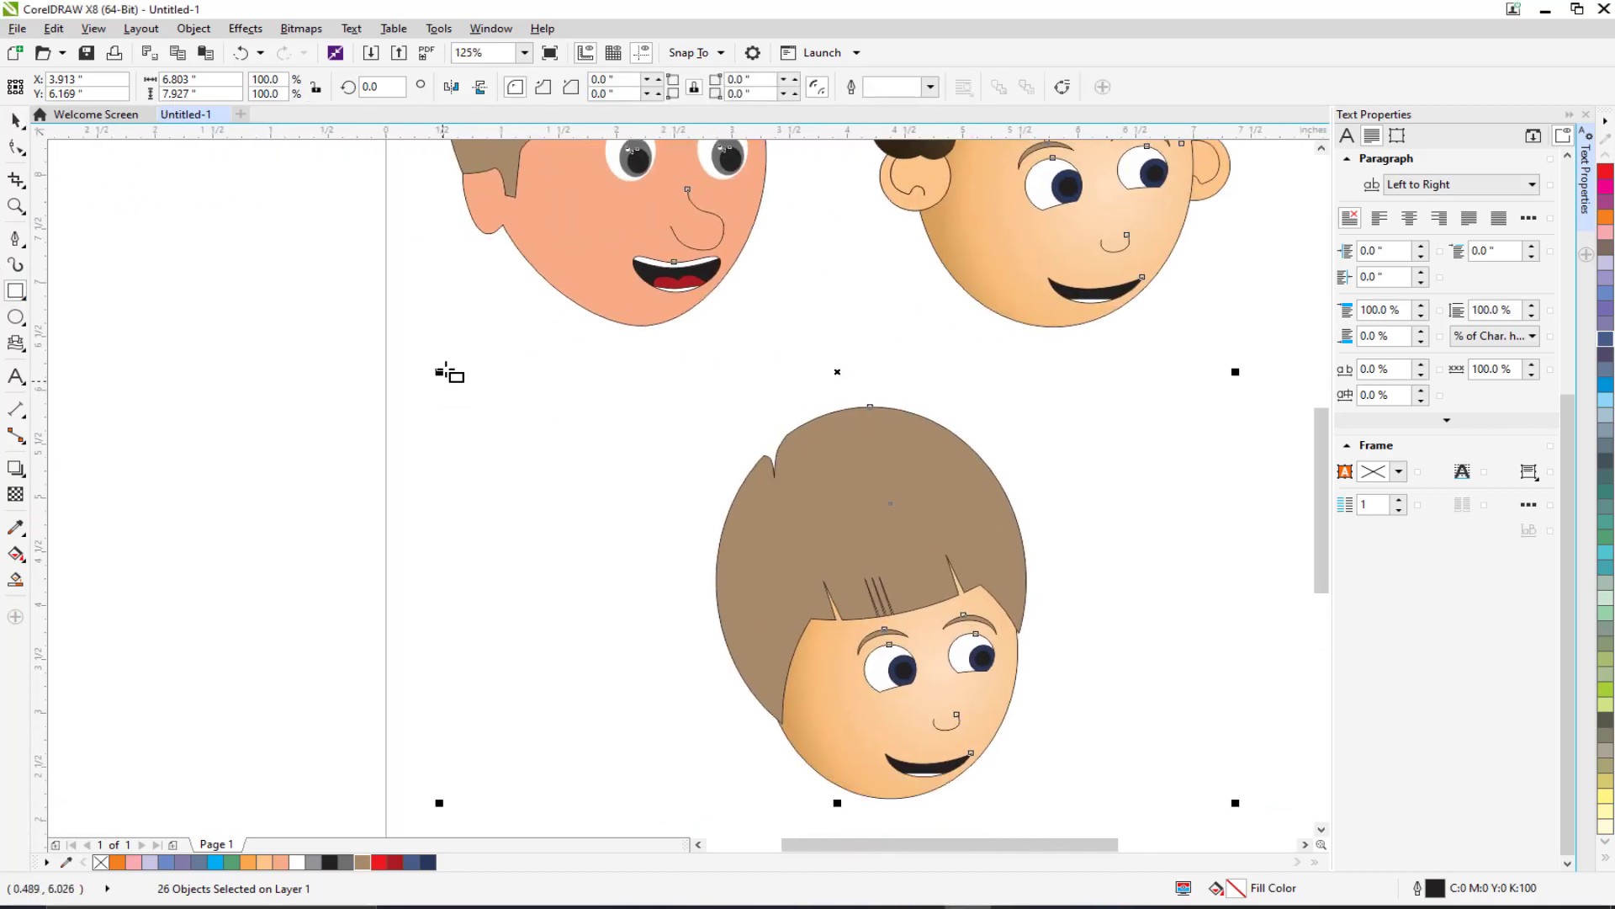
left_click_drag(611, 371, 577, 143)
left_click_drag(677, 553, 660, 415)
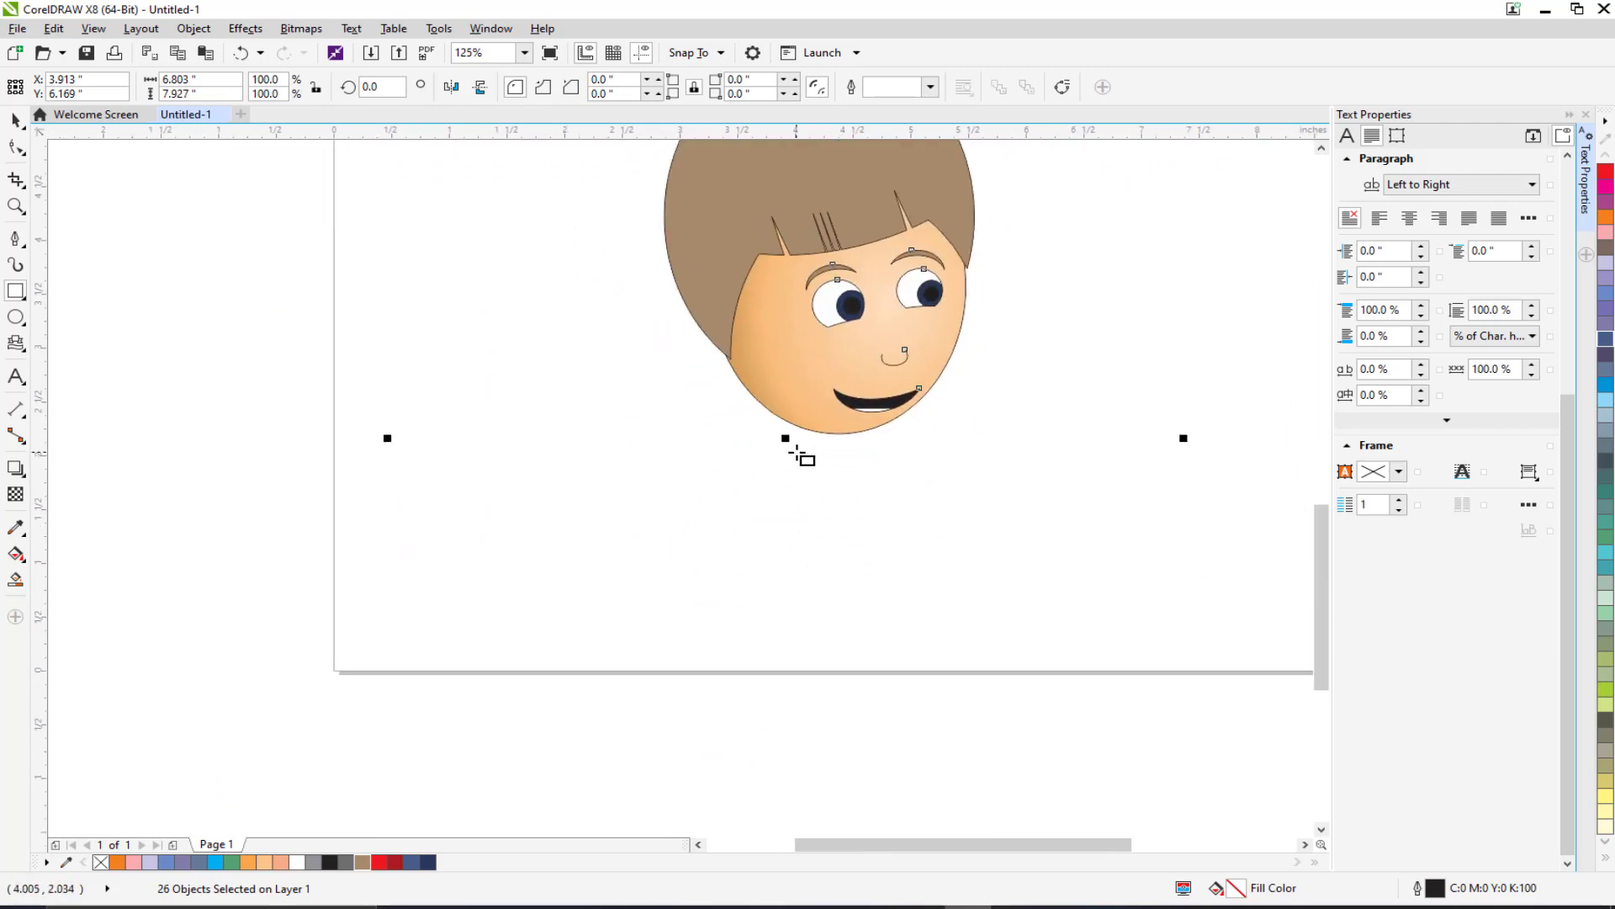
left_click_drag(796, 453, 926, 620)
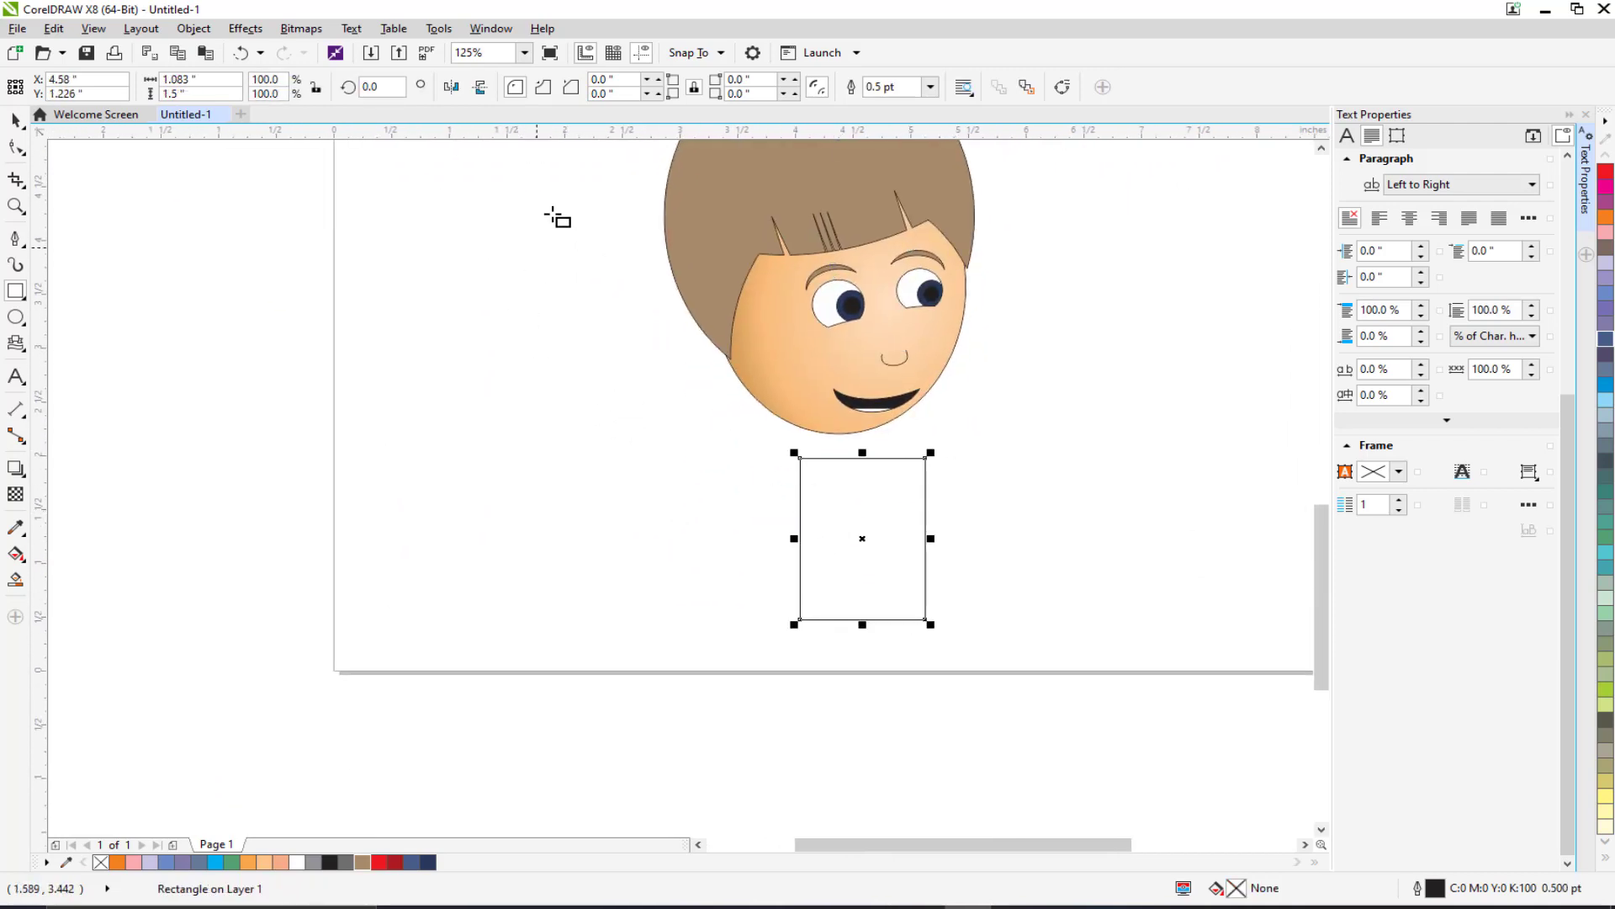
Step: Round all four corners of the body rectangle to 0.29 inches and centre it closer beneath the chin
scroll(809, 430, "up", 1)
key("ctrl+z")
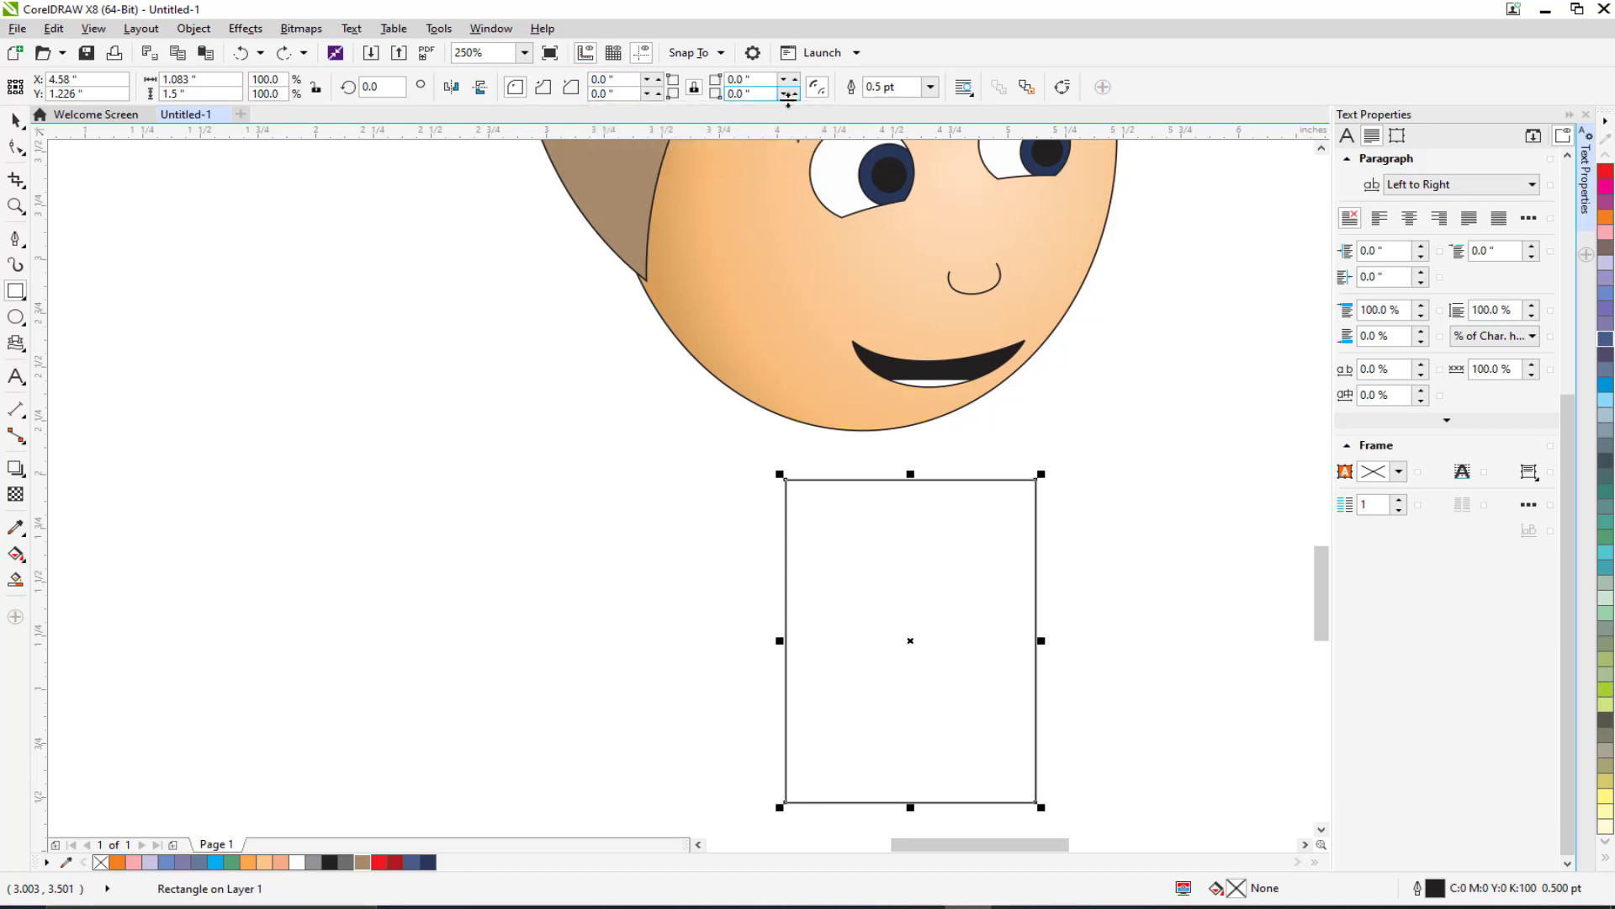
left_click_drag(788, 99, 788, 79)
left_click(16, 121)
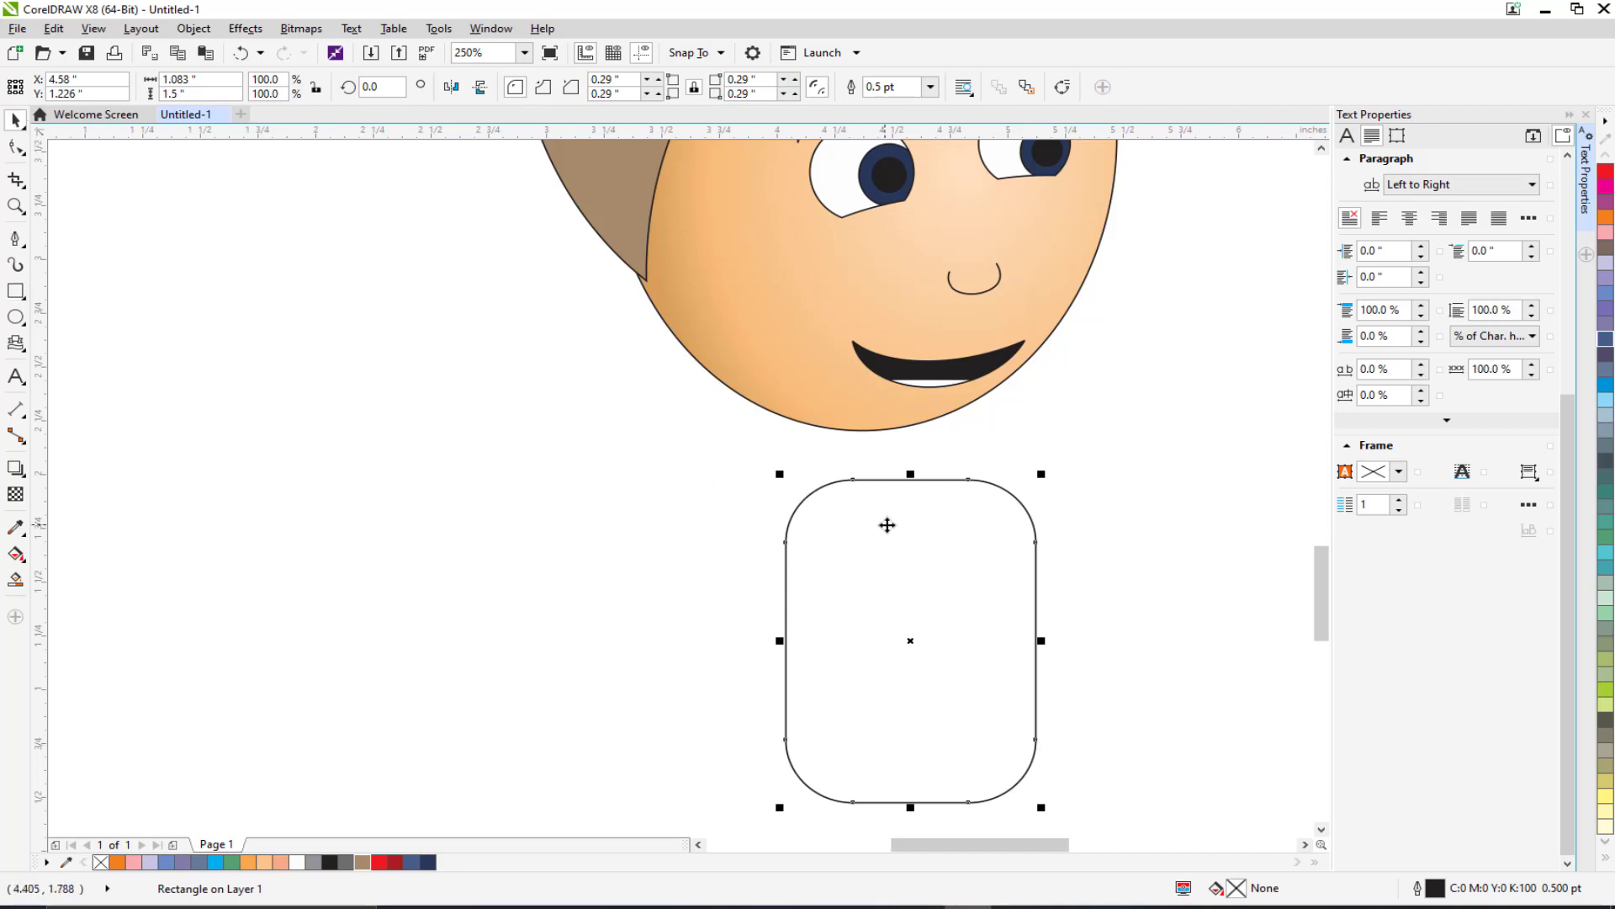
left_click_drag(885, 524, 820, 510)
left_click_drag(656, 536, 653, 509)
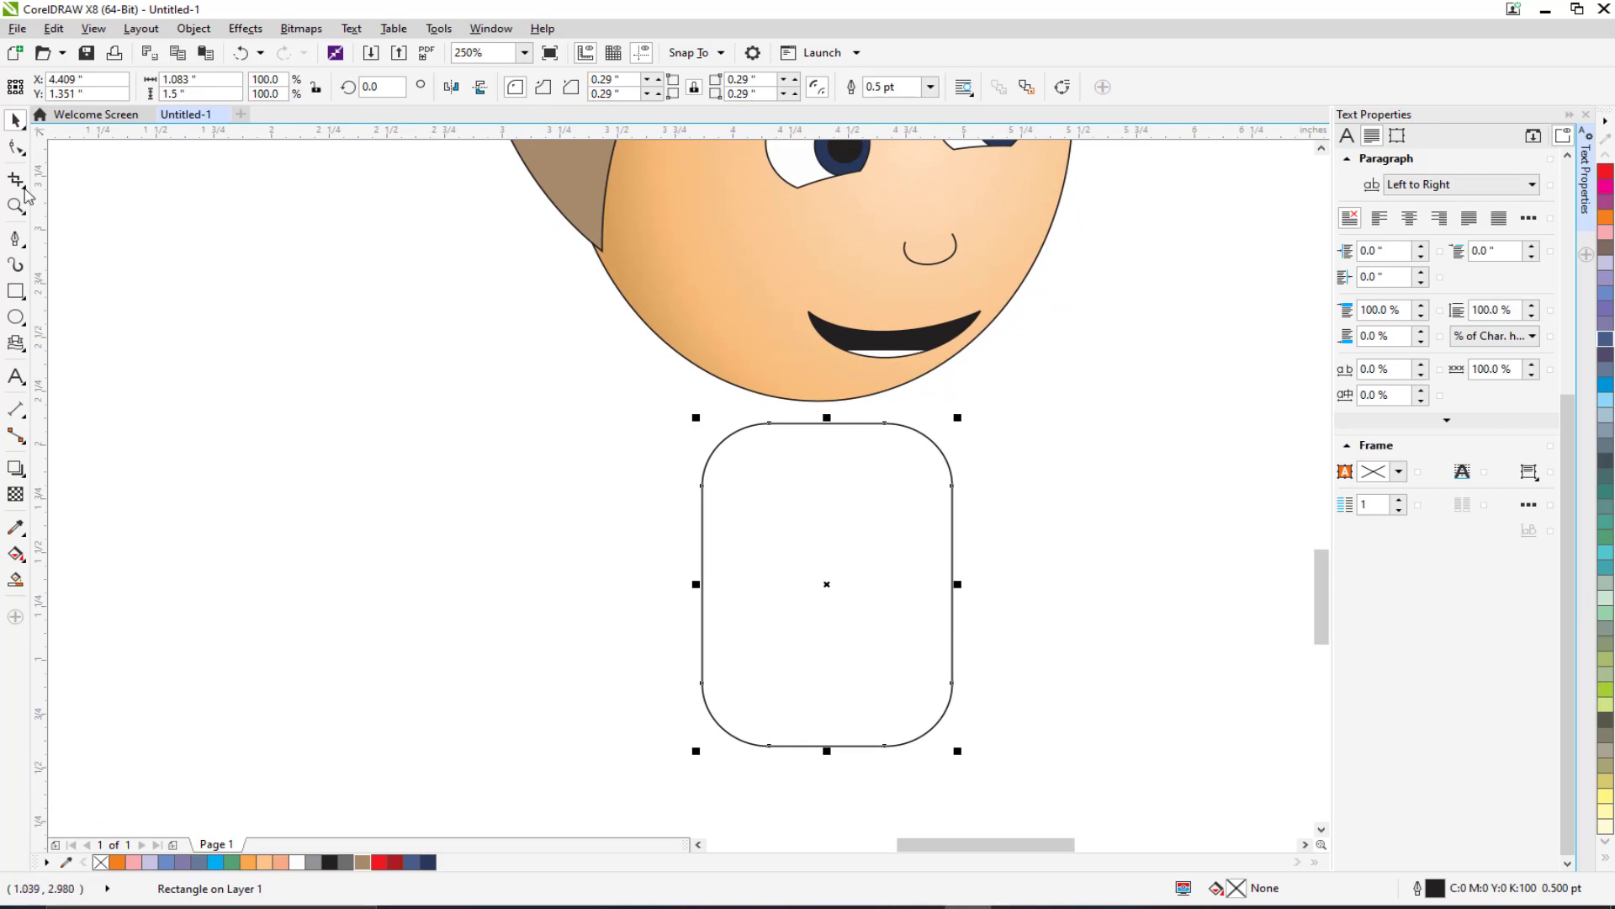
Step: Draw a rectangle about 1.392 by 1.083 inches and position it over the lower part of the rounded body
left_click(15, 291)
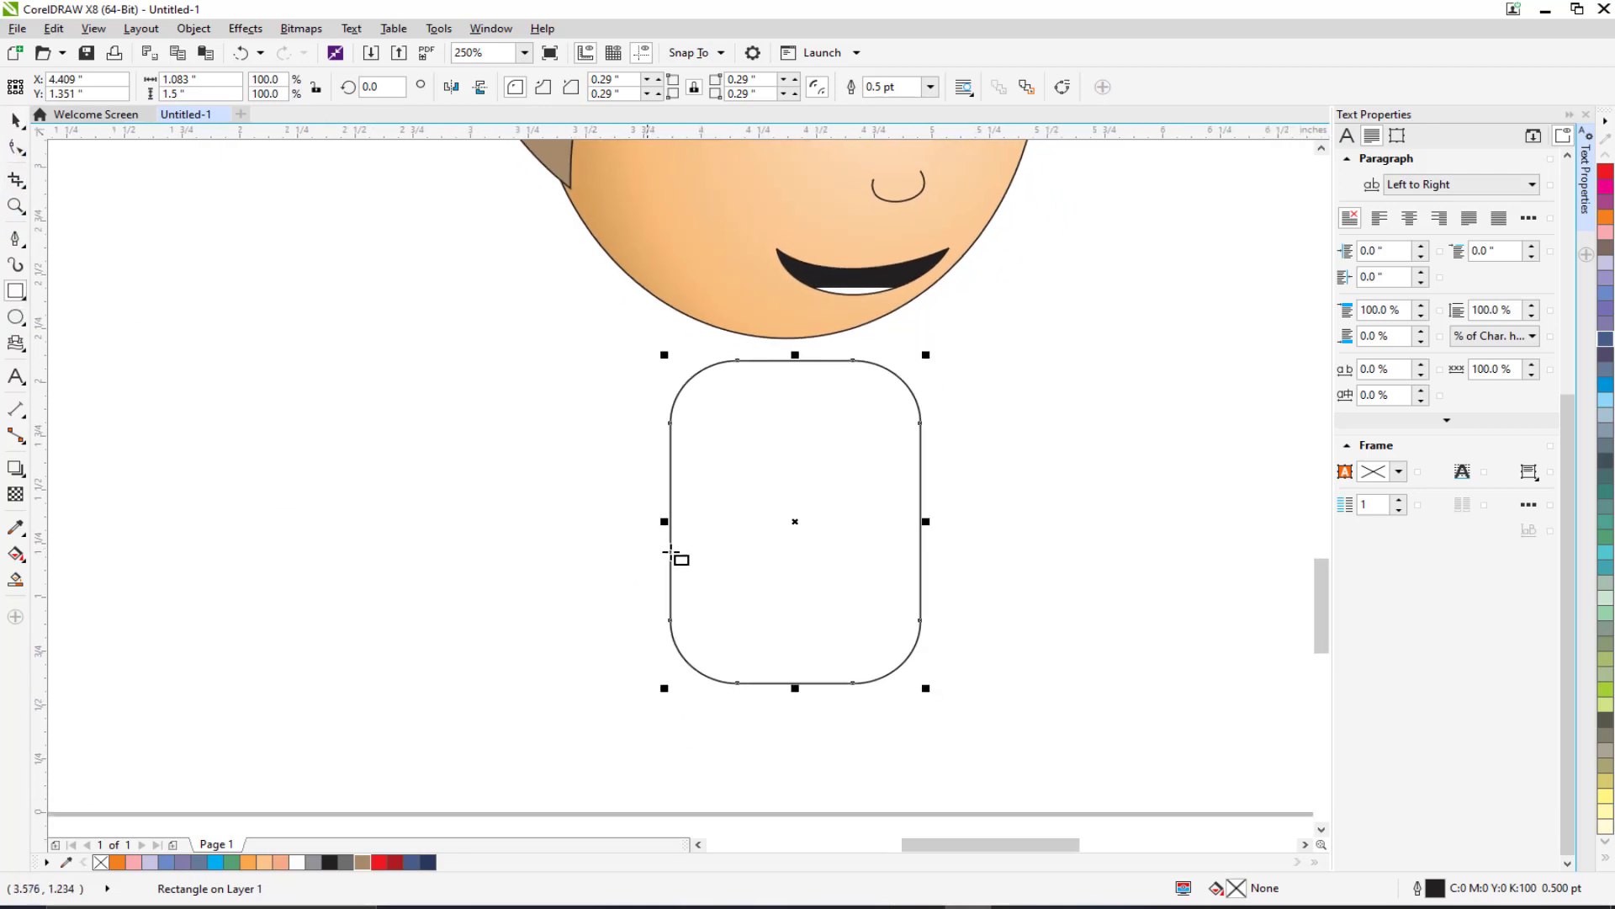
left_click_drag(635, 524, 960, 758)
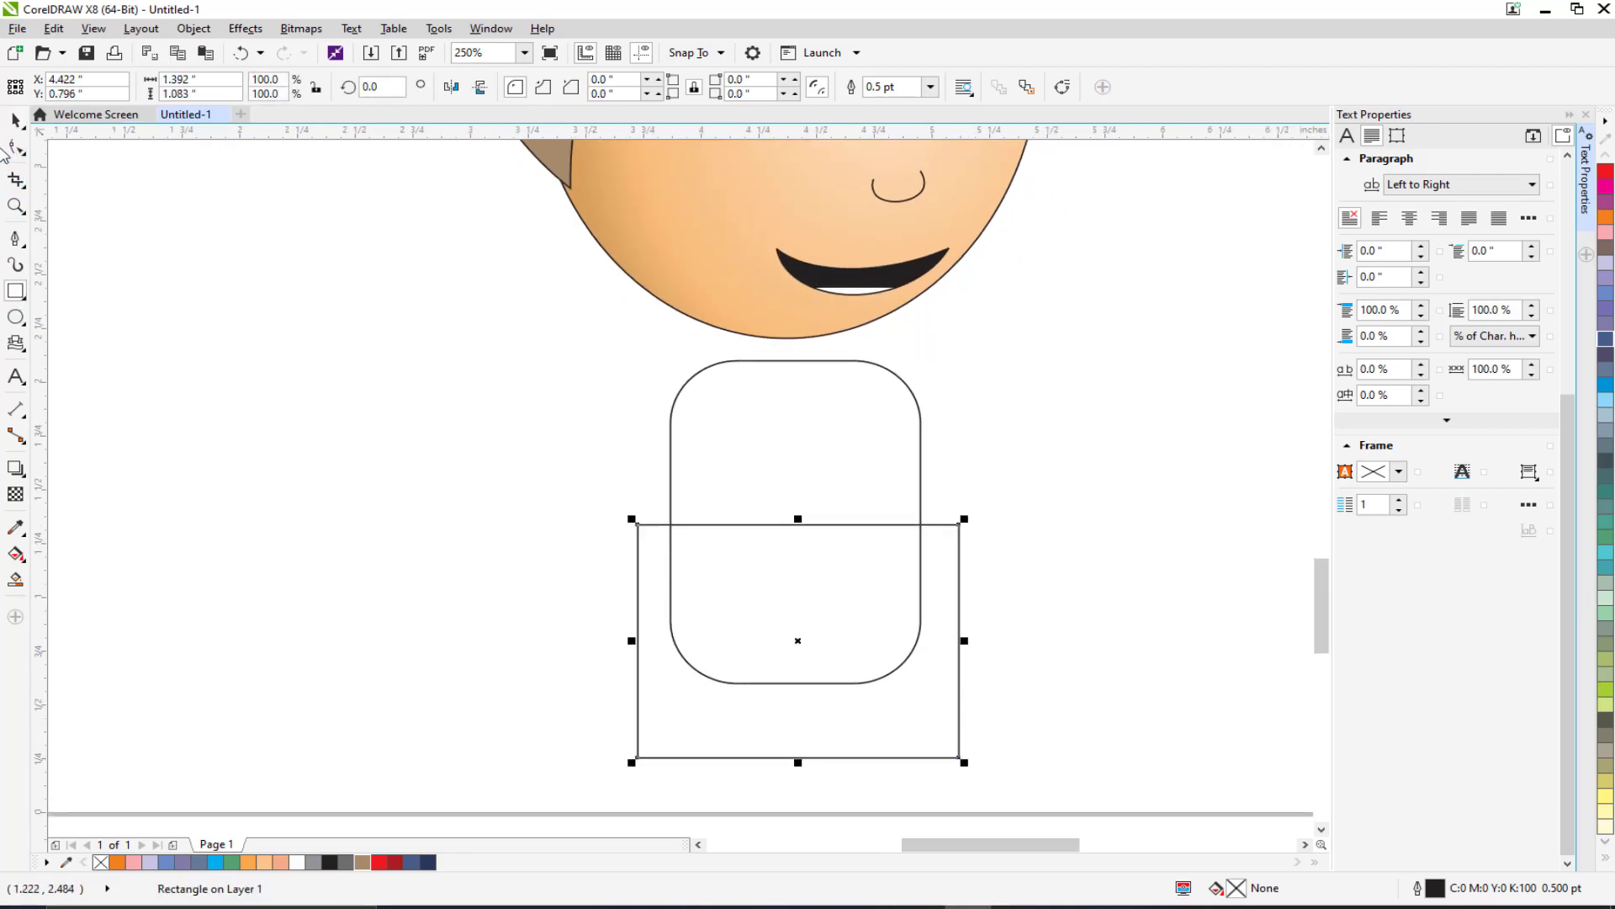
left_click(15, 120)
left_click_drag(711, 721, 718, 753)
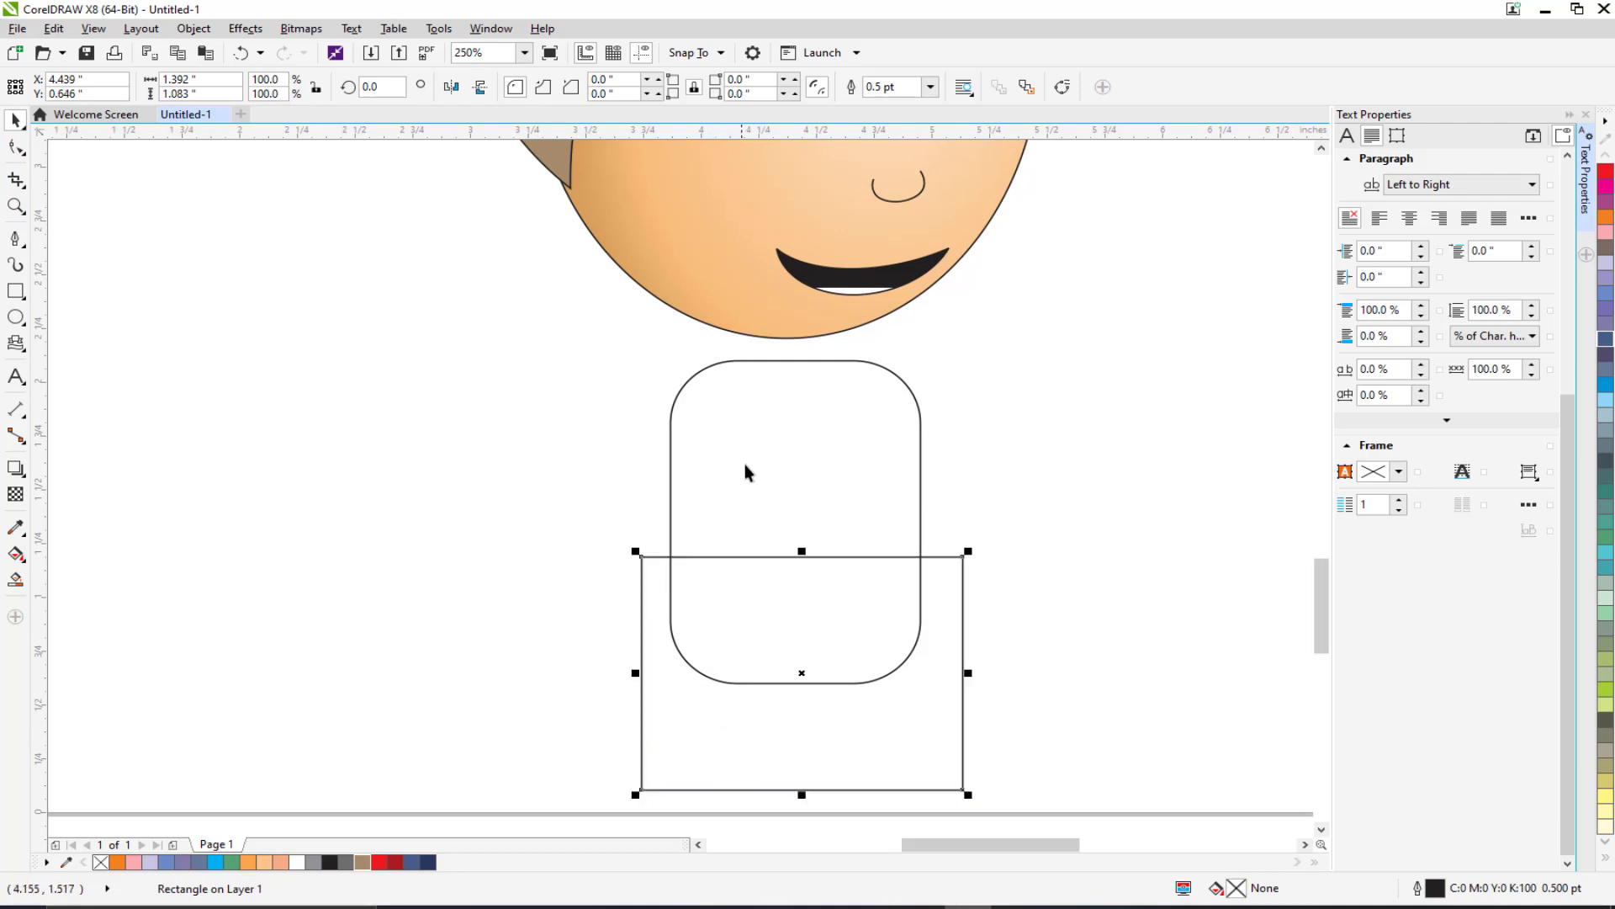
Step: Trim the rounded body with the overlapping rectangle and delete the cutting rectangle
left_click(745, 458, "shift")
left_click(578, 87)
left_click(756, 673)
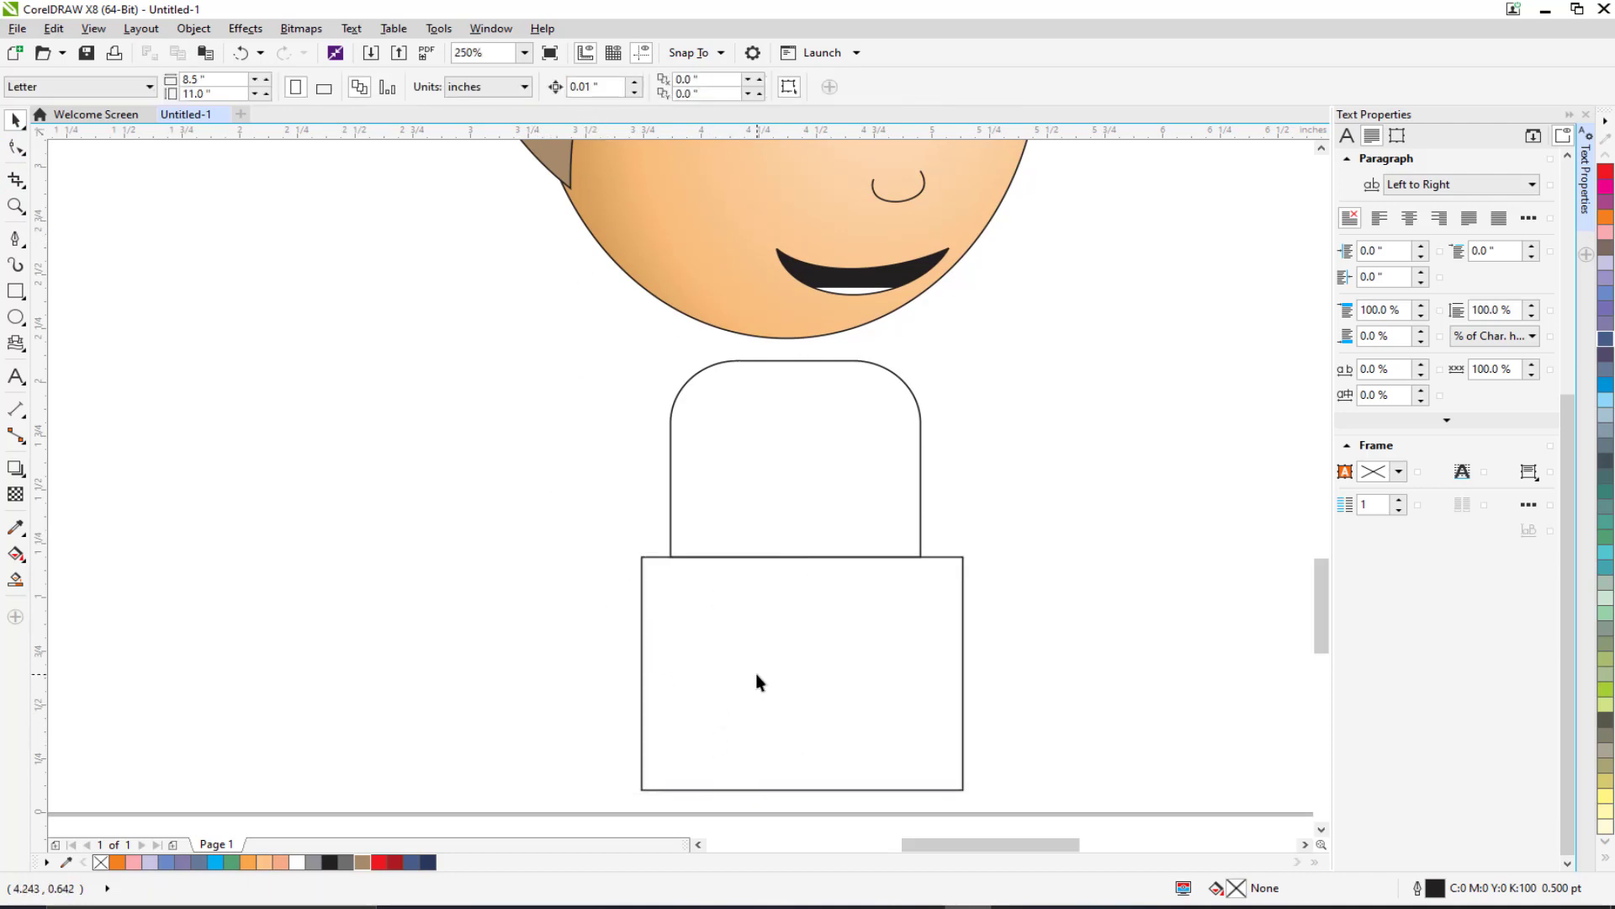
key("Delete")
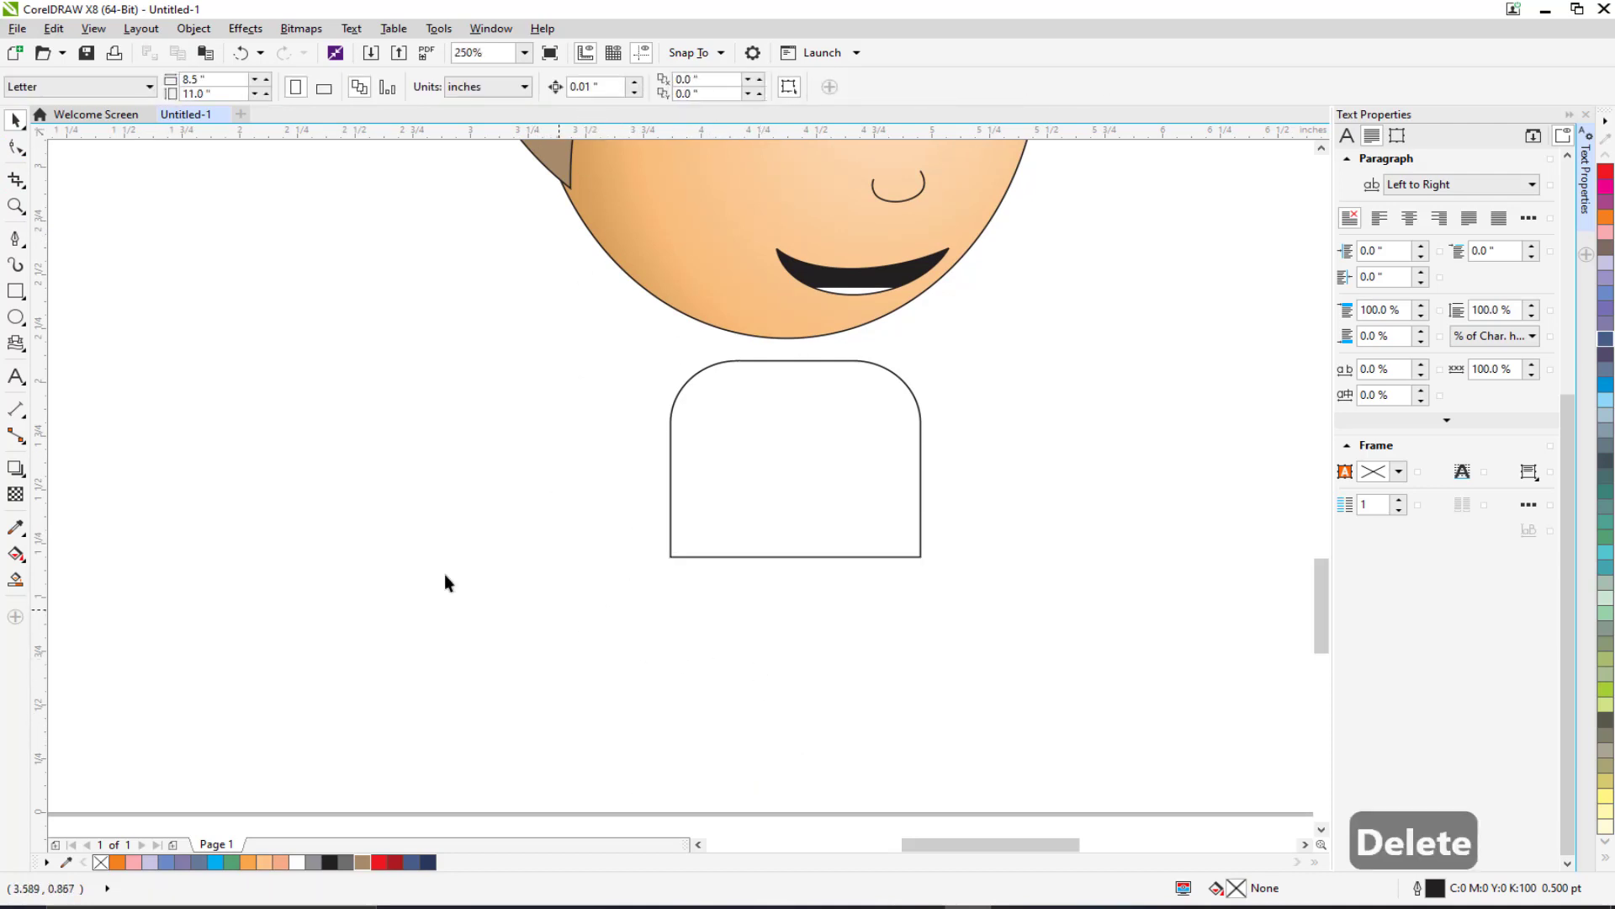
Step: Draw a rectangle about 0.6 by 0.829 inches for the legs and centre it against the body's lower edge
left_click(15, 291)
scroll(686, 585, "down", 2)
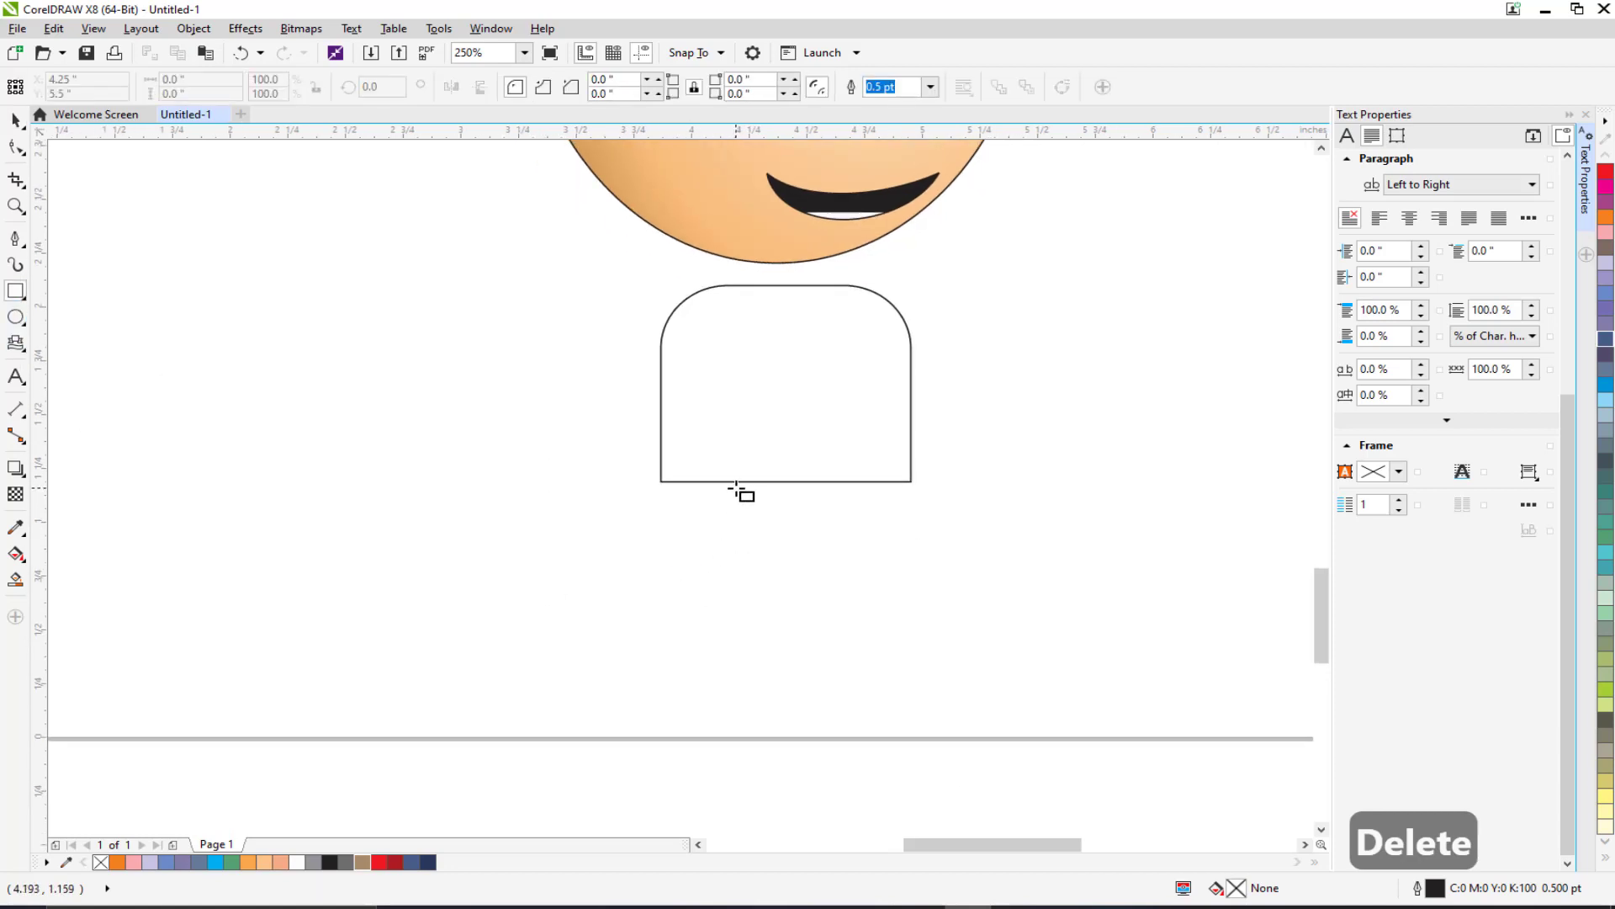
left_click_drag(734, 481, 873, 660)
left_click(16, 120)
left_click_drag(803, 556, 782, 559)
left_click(690, 643)
left_click(780, 579)
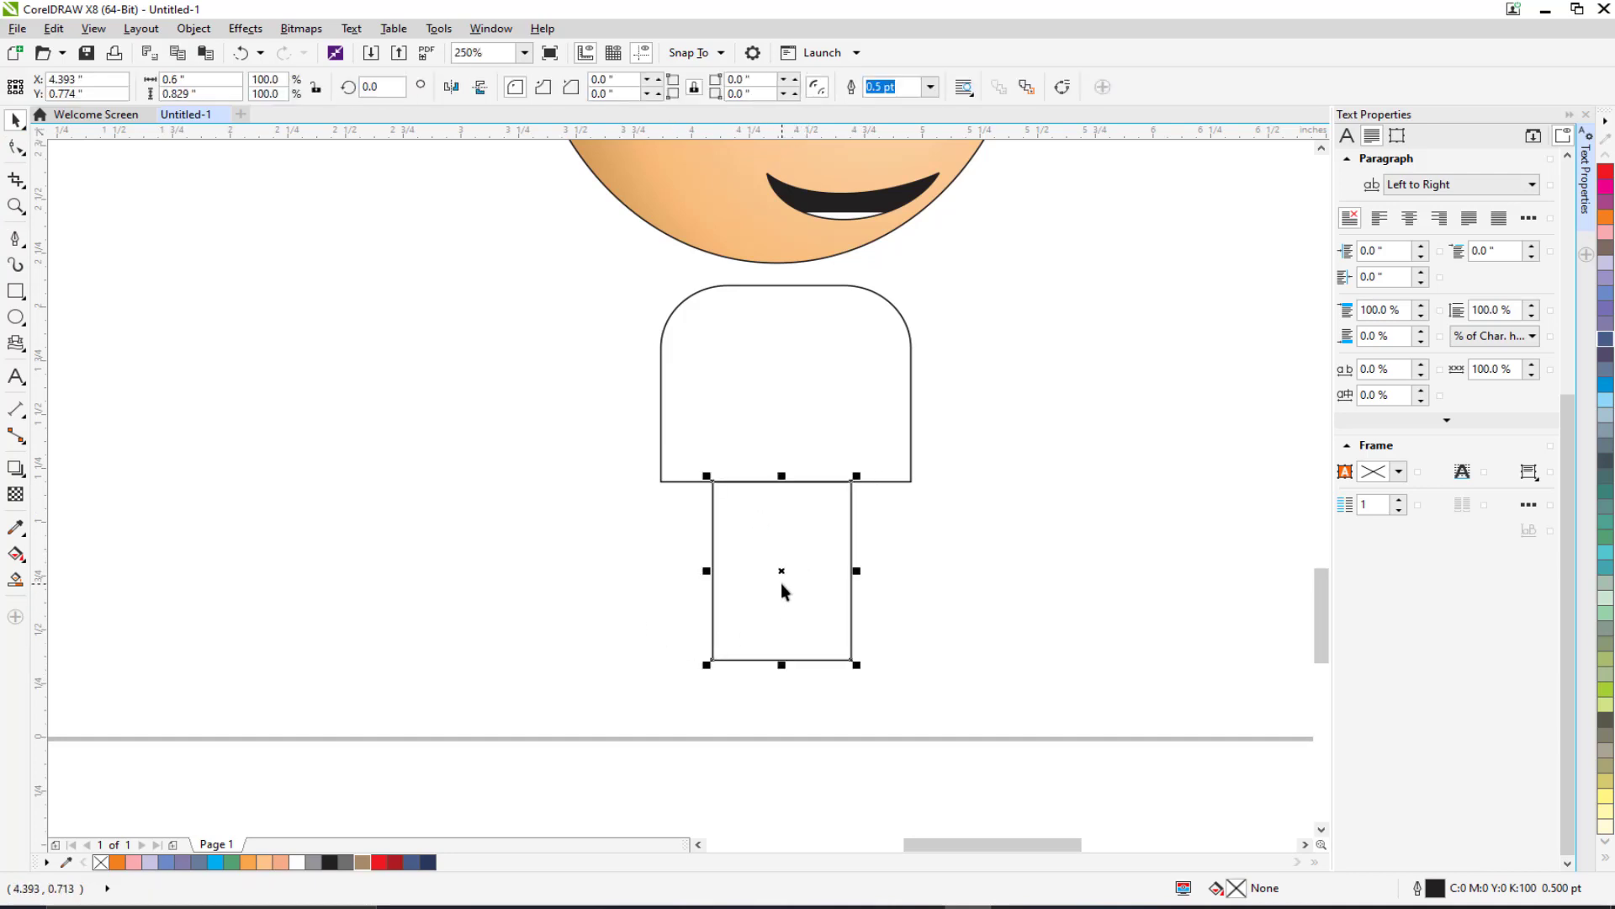
Step: Convert the leg rectangle to curves and taper it by moving both lower corner nodes inward
left_click(1067, 88)
left_click(15, 147)
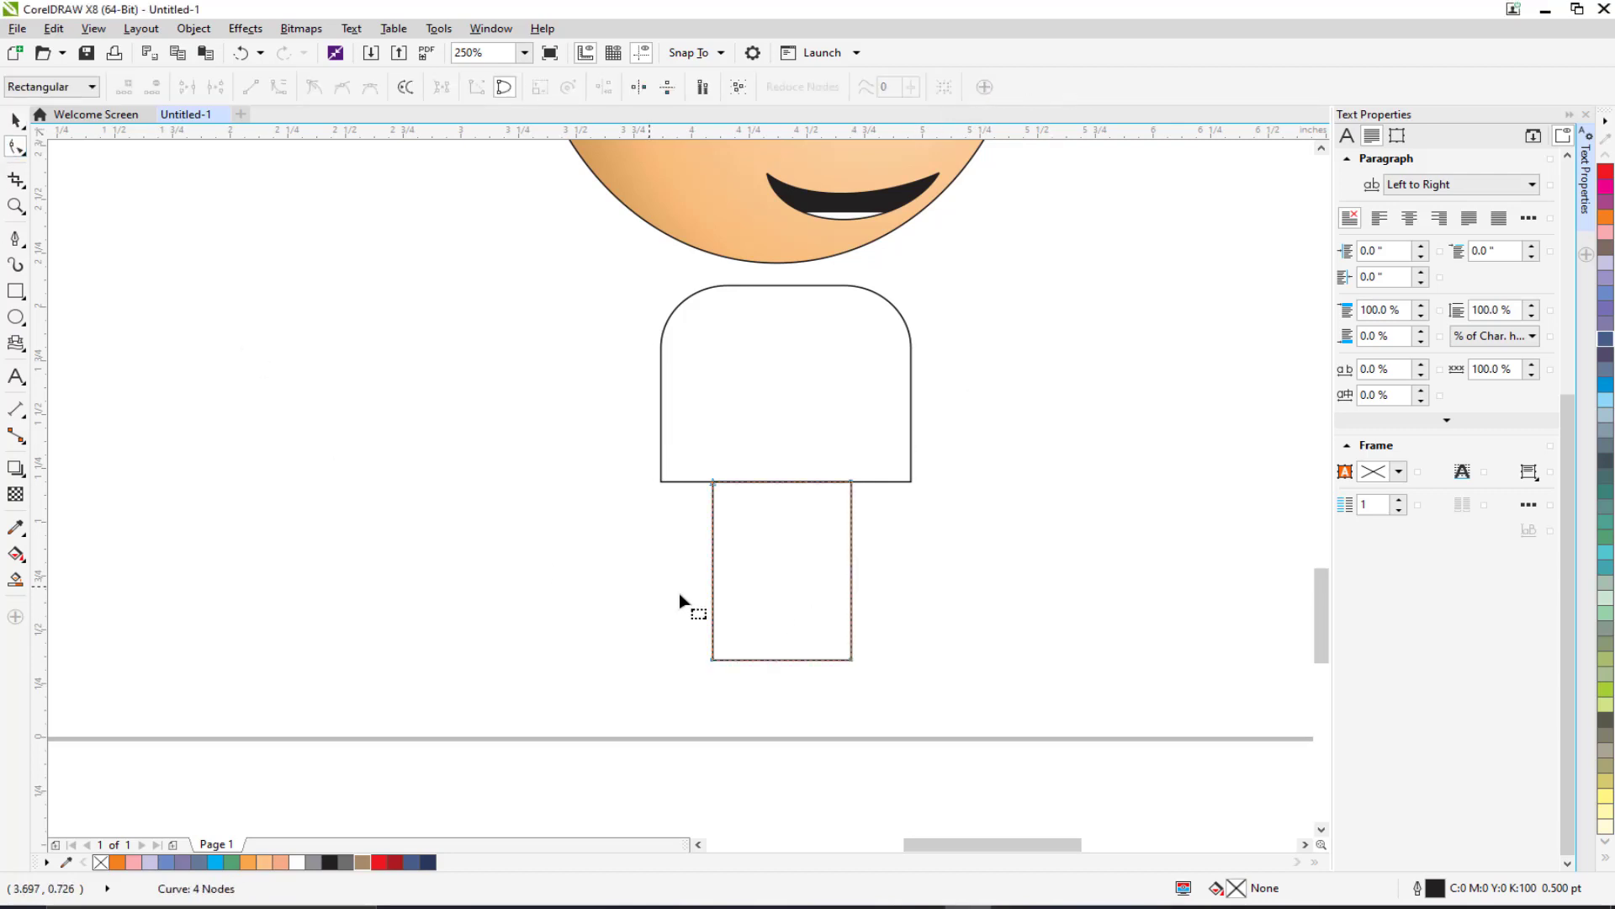
scroll(683, 581, "up", 4)
scroll(683, 576, "down", 2)
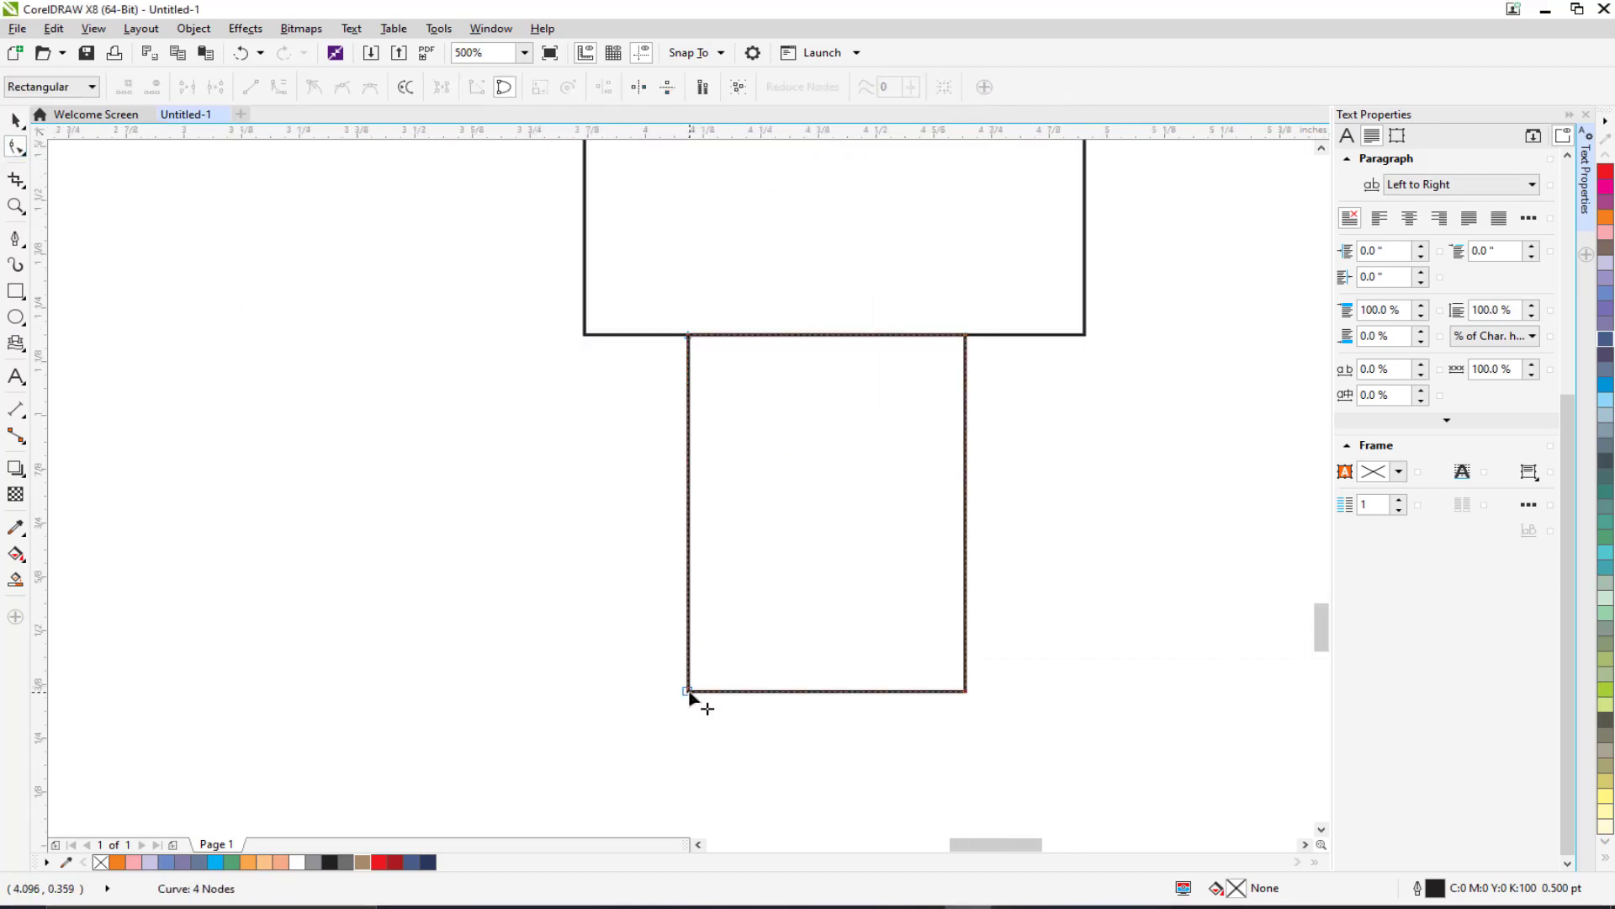
left_click_drag(688, 691, 730, 691)
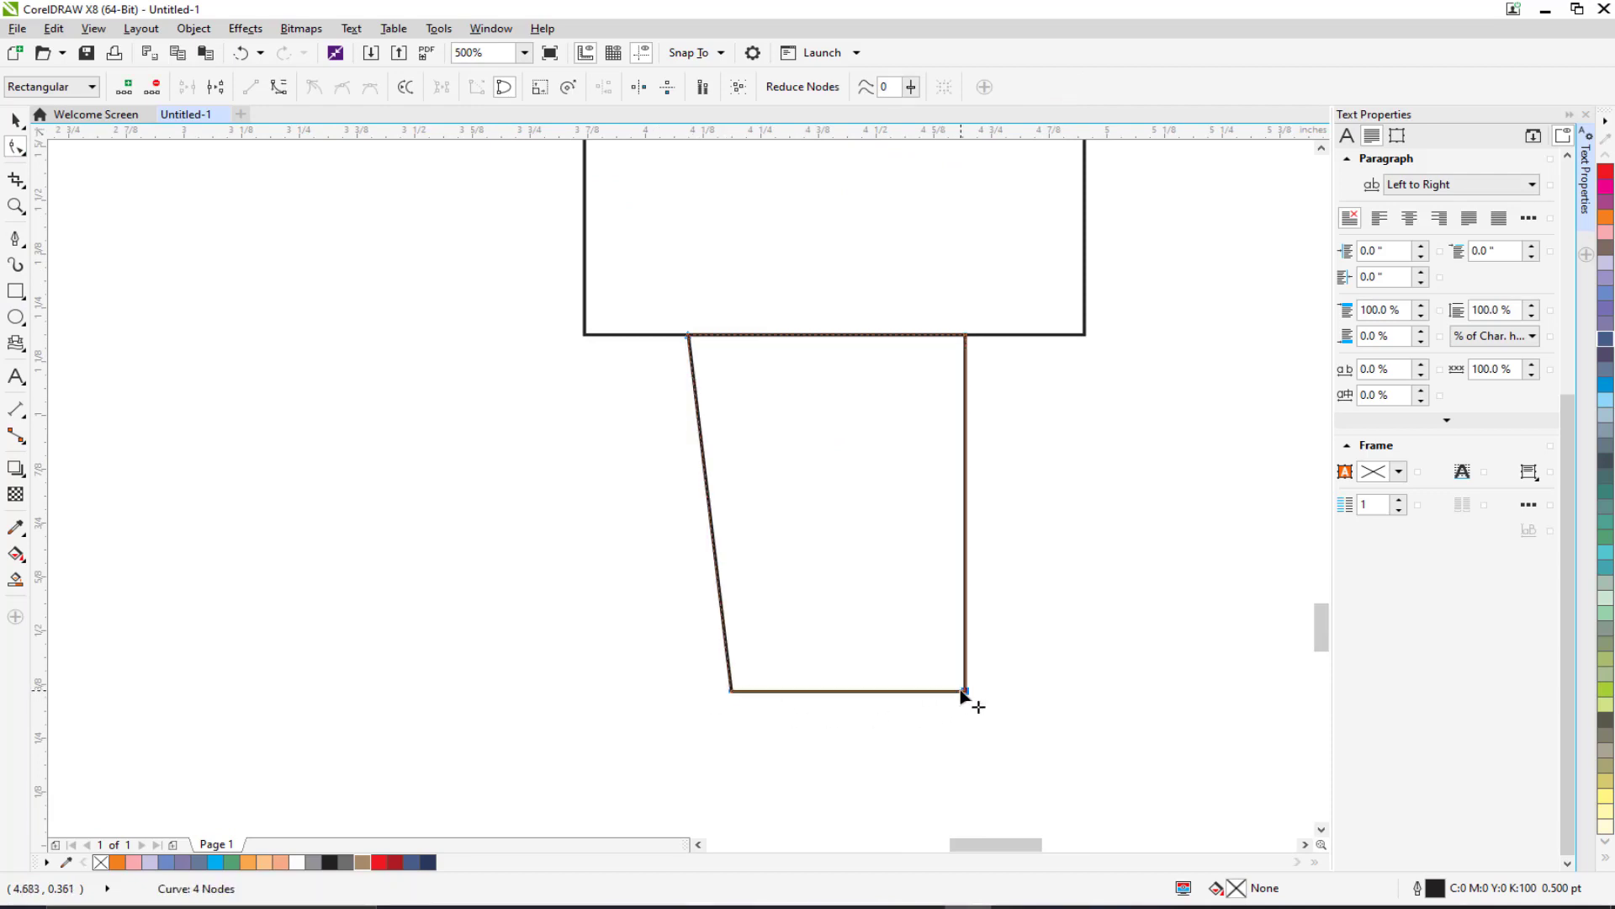
left_click_drag(965, 693, 918, 692)
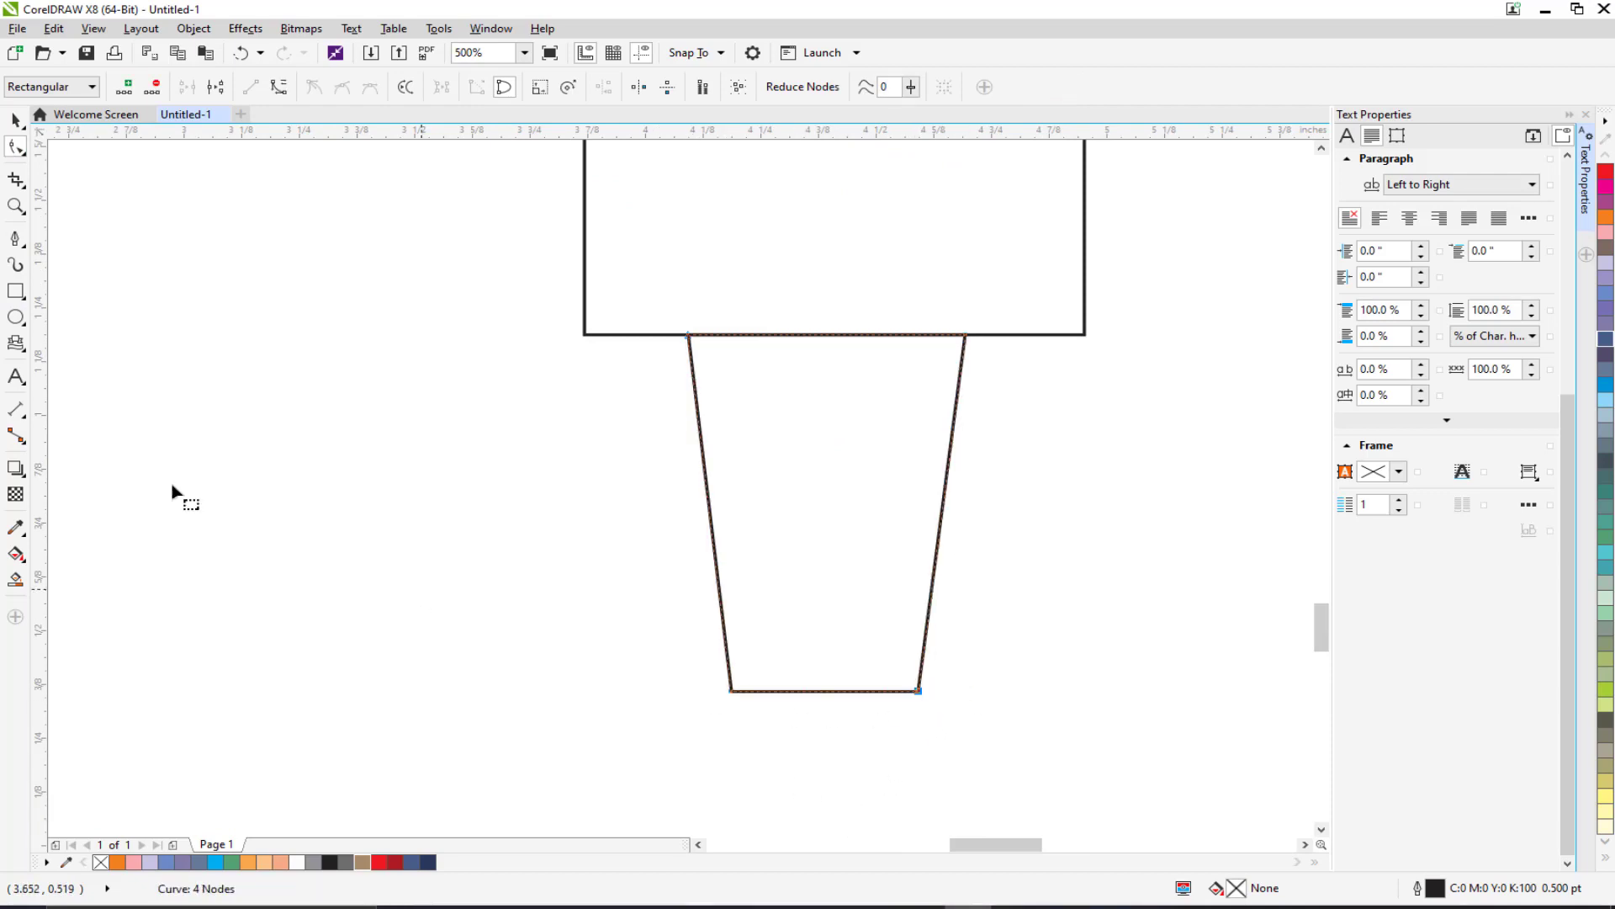
Step: Draw a near-vertical line about 0.629 inches tall up from the trousers' lower edge and shift it slightly right to separate the legs
left_click(14, 241)
left_click(84, 256)
left_click_drag(816, 691, 818, 401)
scroll(850, 472, "down", 3)
scroll(852, 454, "up", 1)
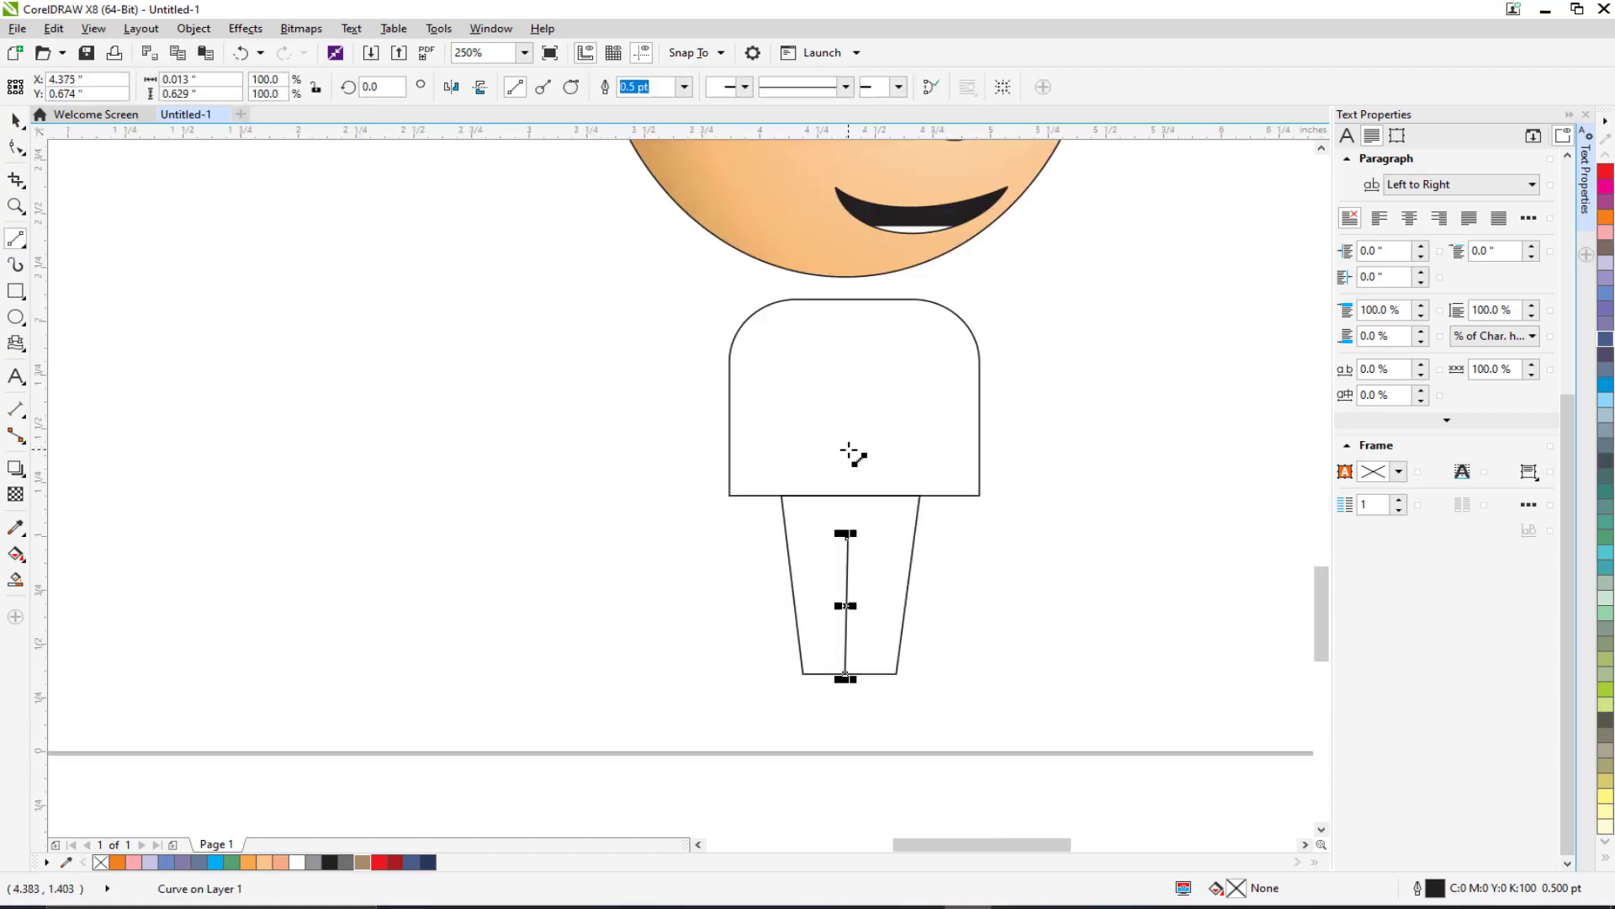
scroll(855, 599, "up", 1)
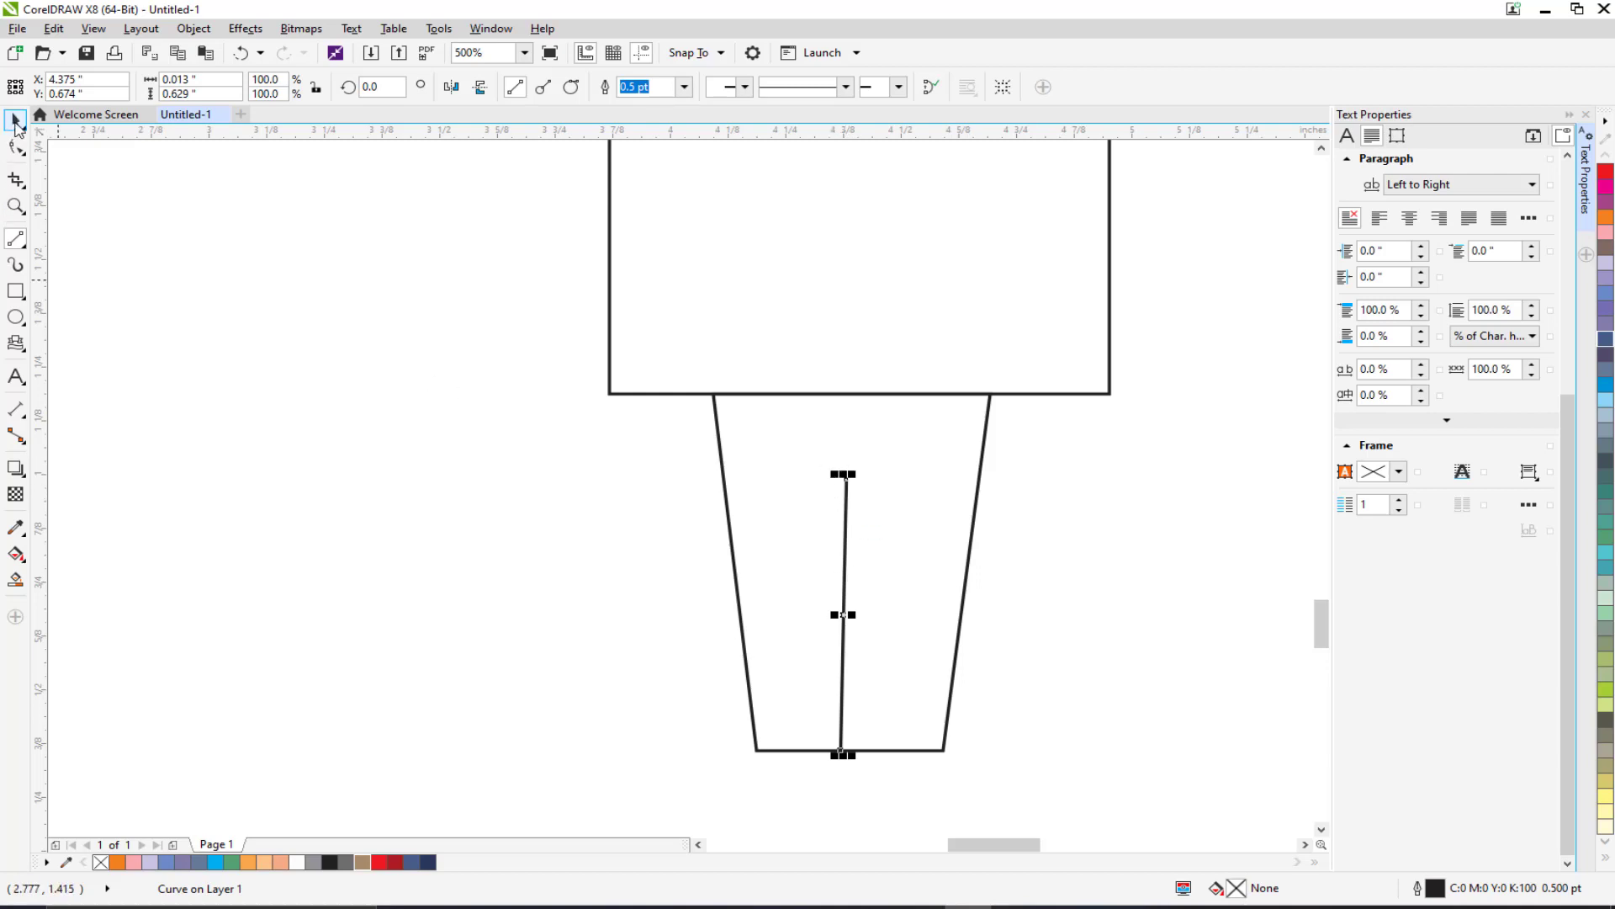
left_click(15, 124)
left_click_drag(844, 572, 872, 575)
left_click(666, 530)
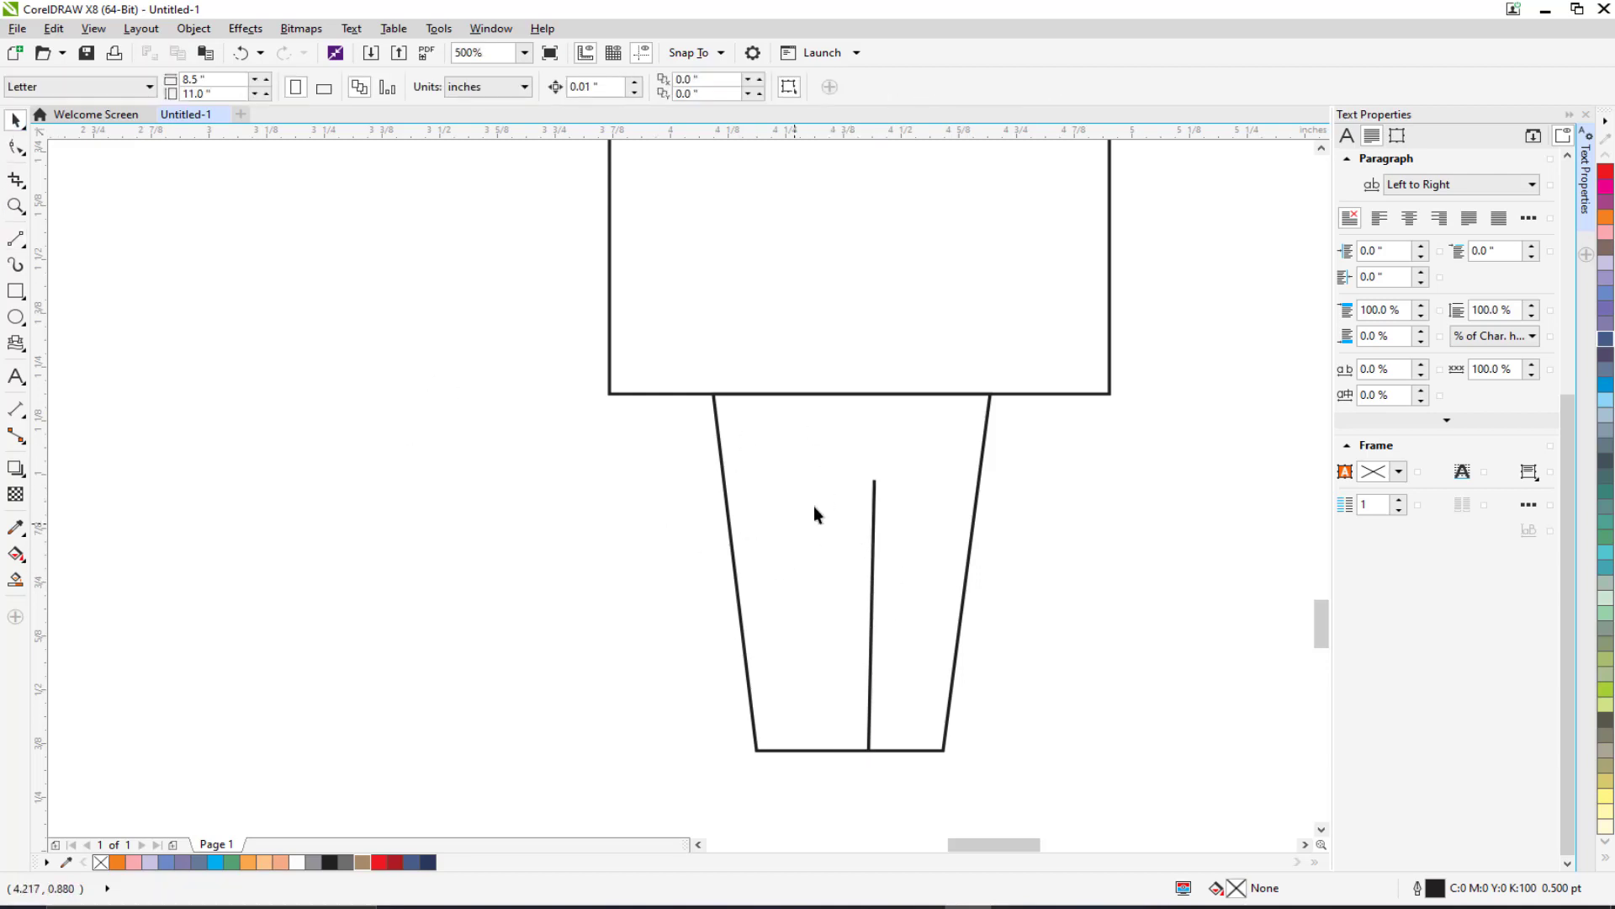
Step: Draw a shoe rectangle about 0.393 by 0.17 inches below the legs and round only its upper-right corner to 0.28 inches
scroll(338, 551, "down", 3)
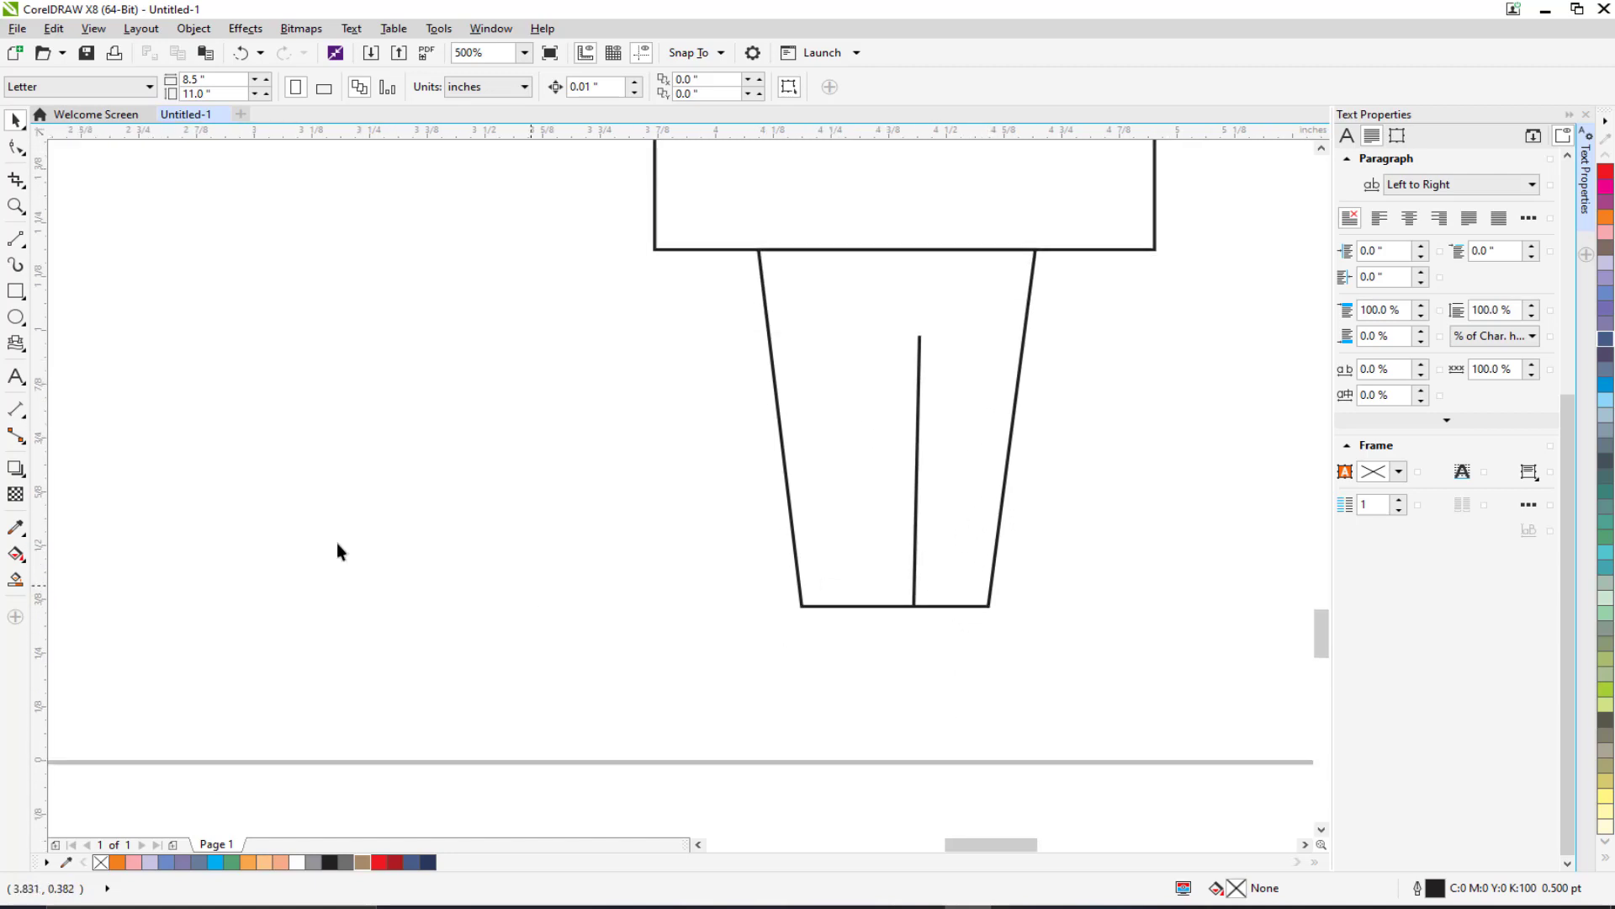
left_click(16, 316)
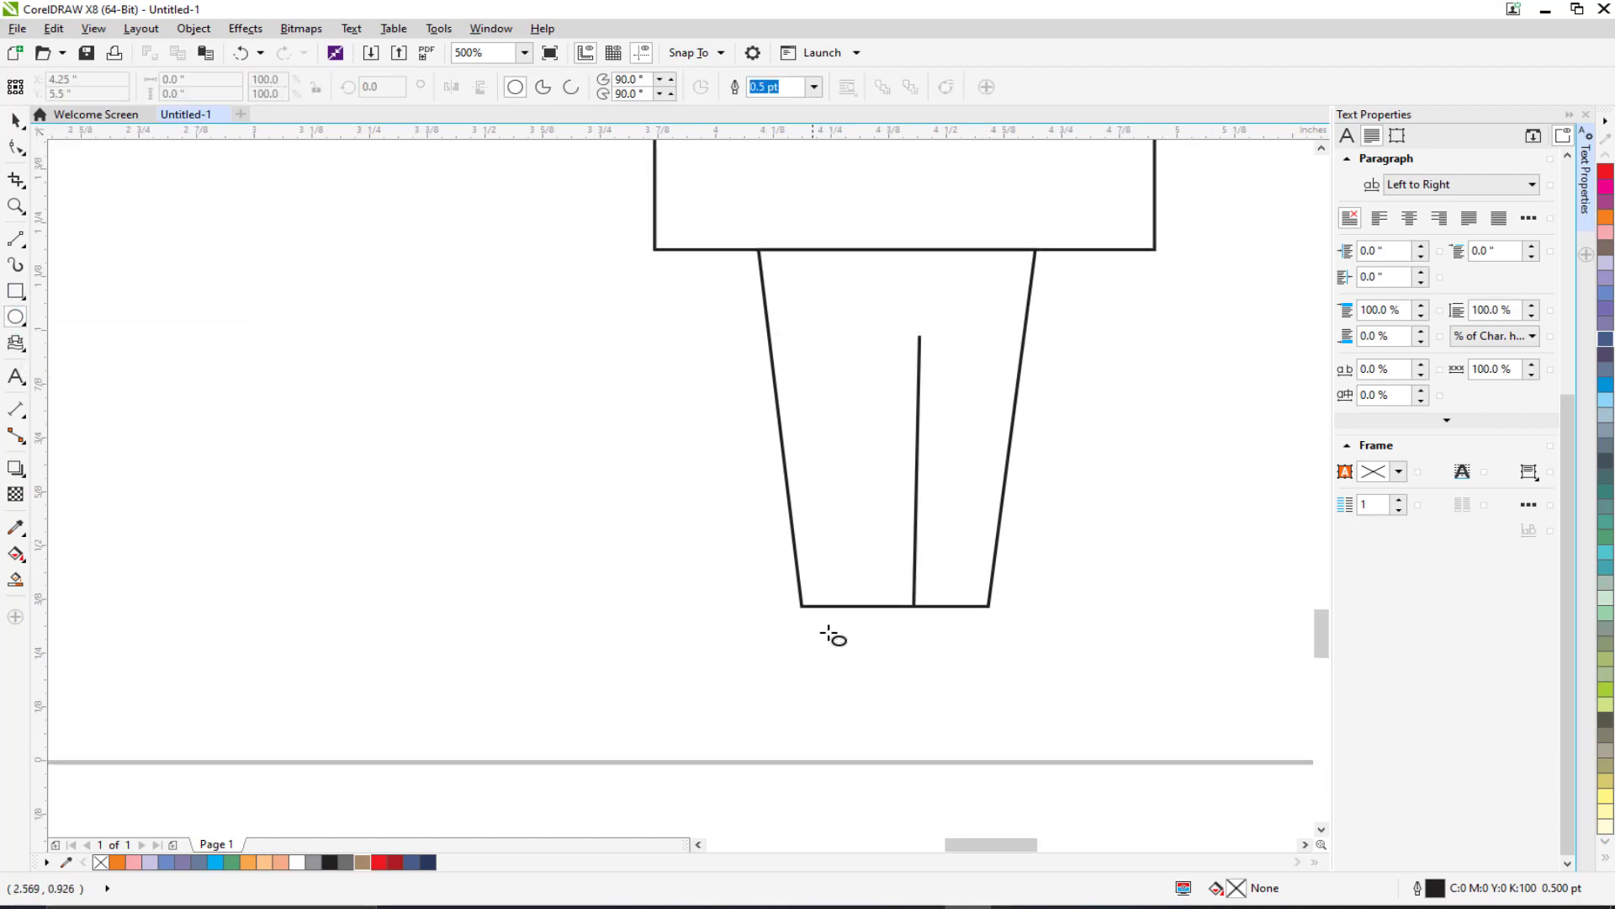
scroll(748, 562, "down", 1)
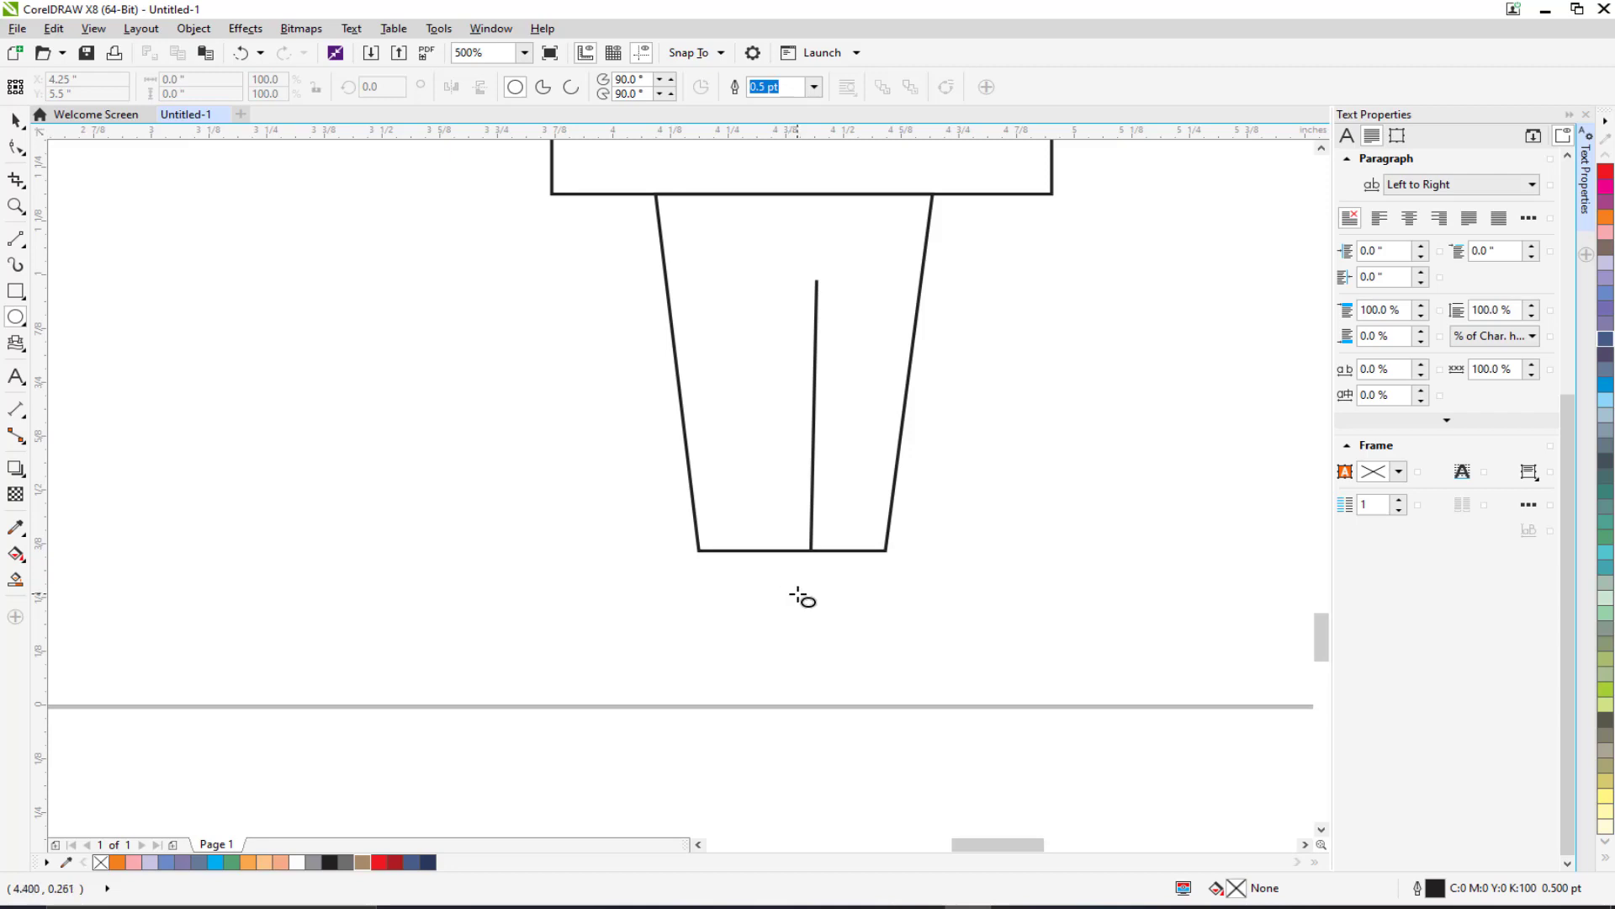
scroll(804, 594, "up", 2)
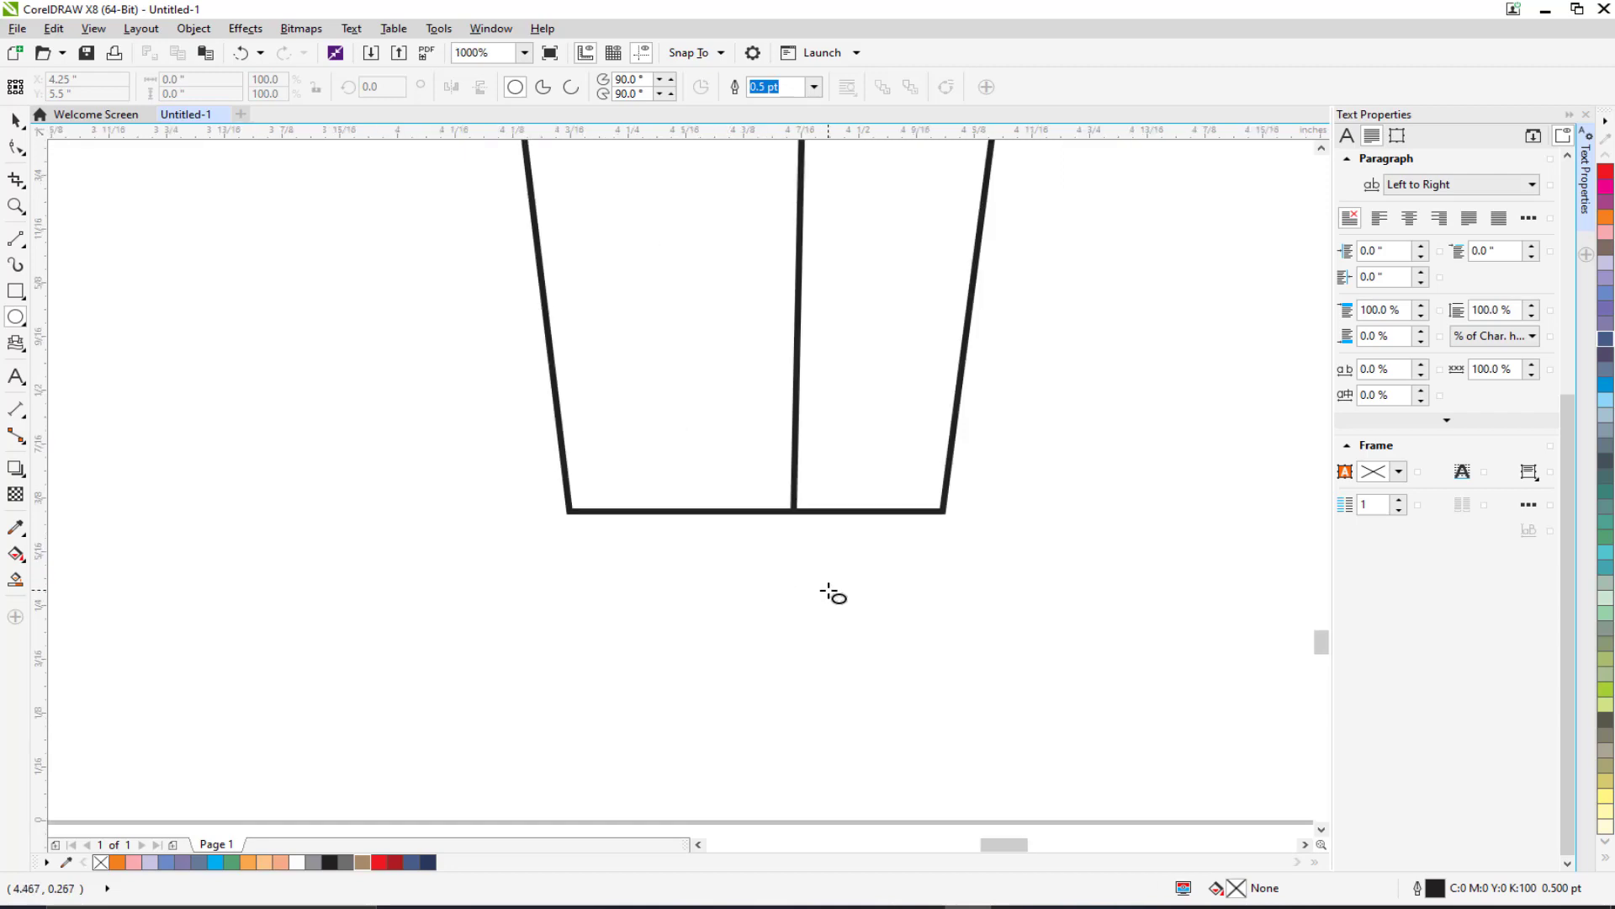
left_click(15, 293)
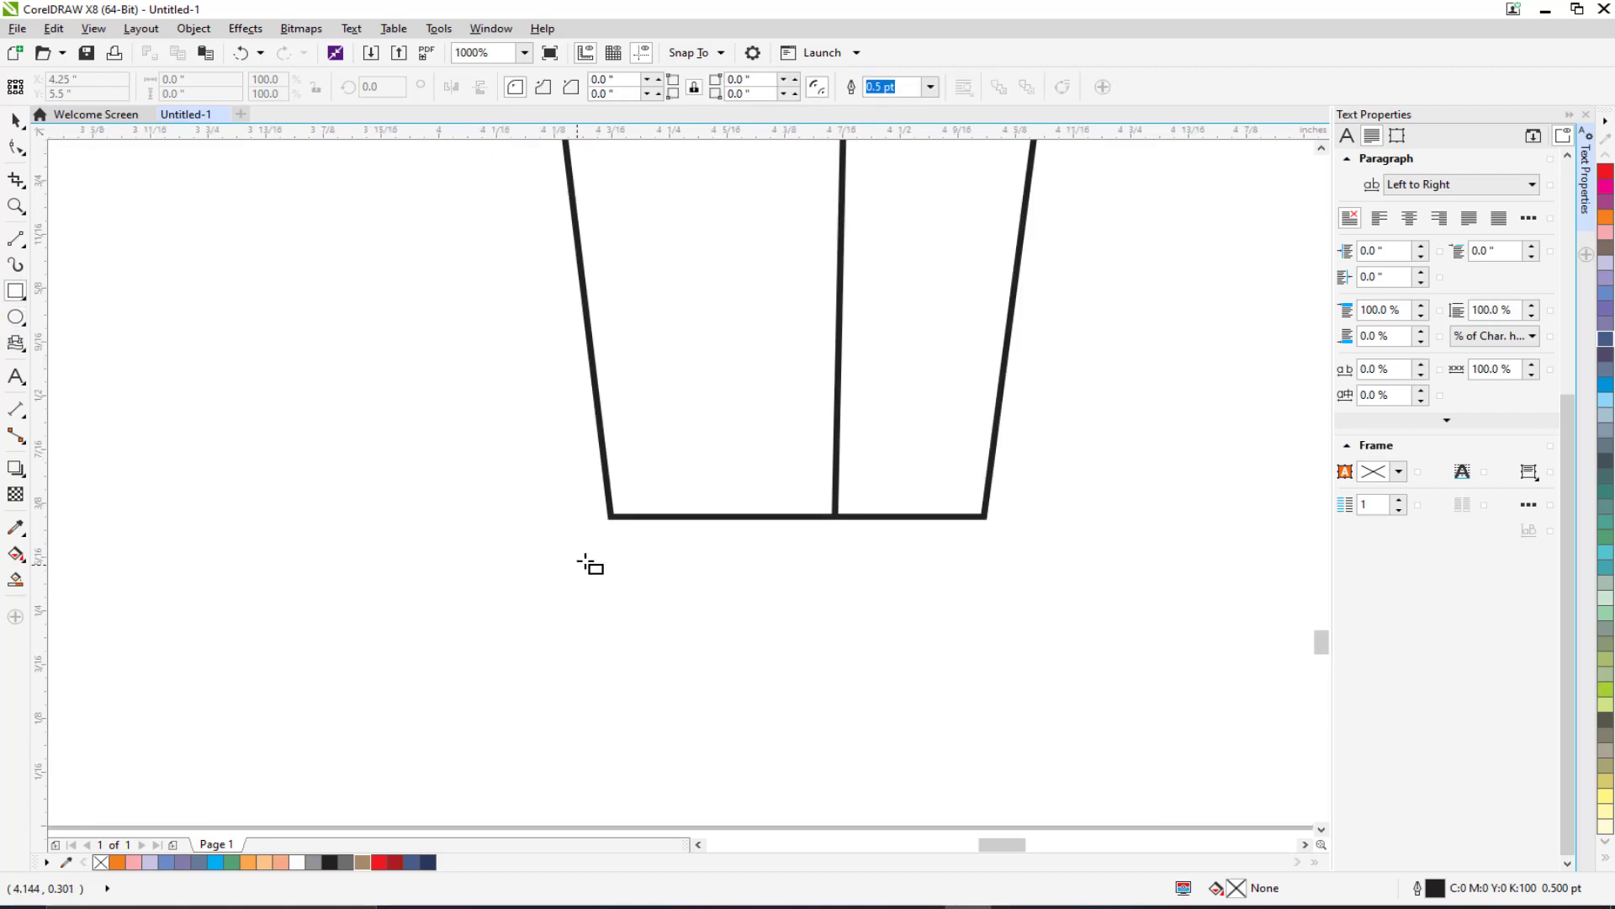
left_click_drag(610, 536, 974, 684)
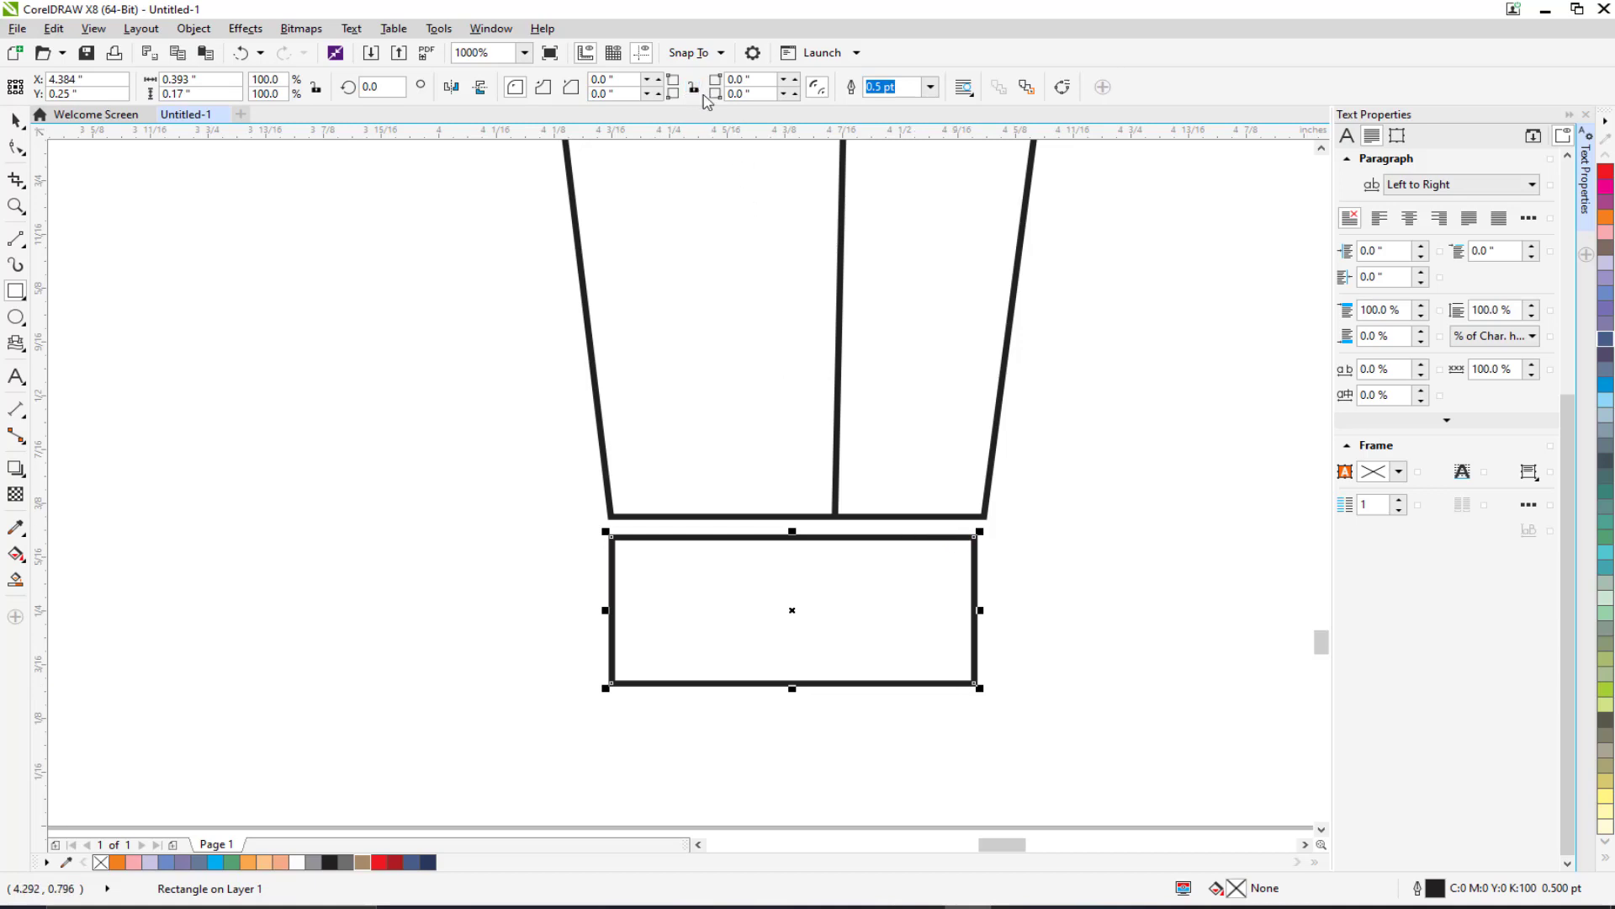
mouse_move(783, 78)
left_mouse_down()
mouse_move(785, 38)
mouse_move(787, 69)
left_mouse_up()
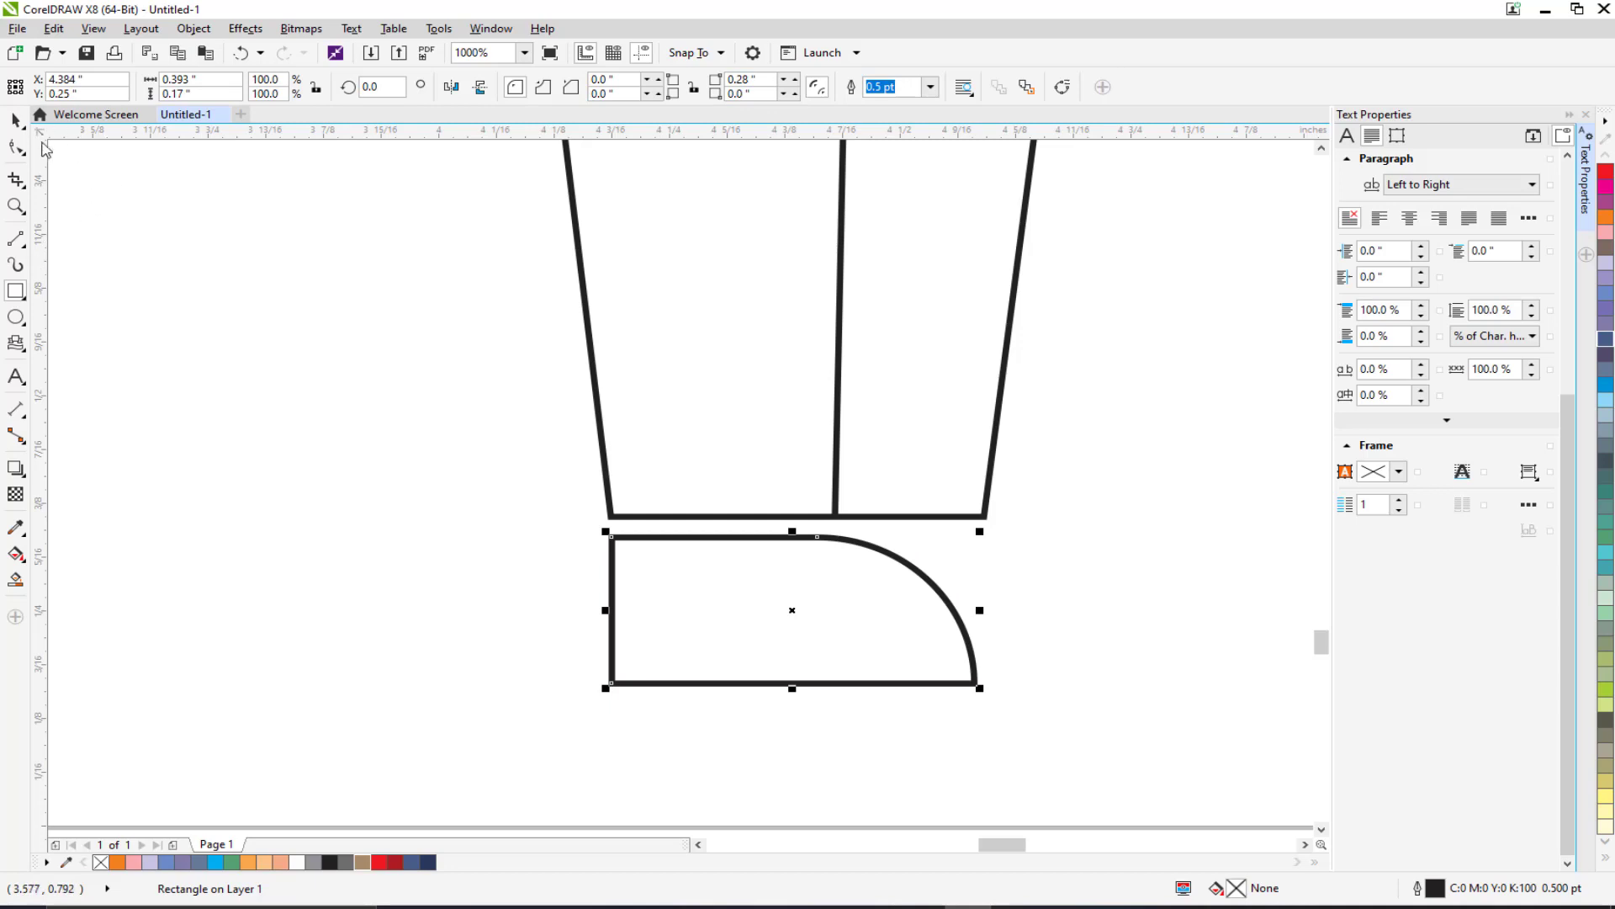
Step: Move the shoe up against the bottom of the legs and widen it to about 0.422 inches
key("space")
left_click_drag(656, 610, 656, 589)
scroll(625, 656, "up", 1)
left_click_drag(625, 657, 624, 661)
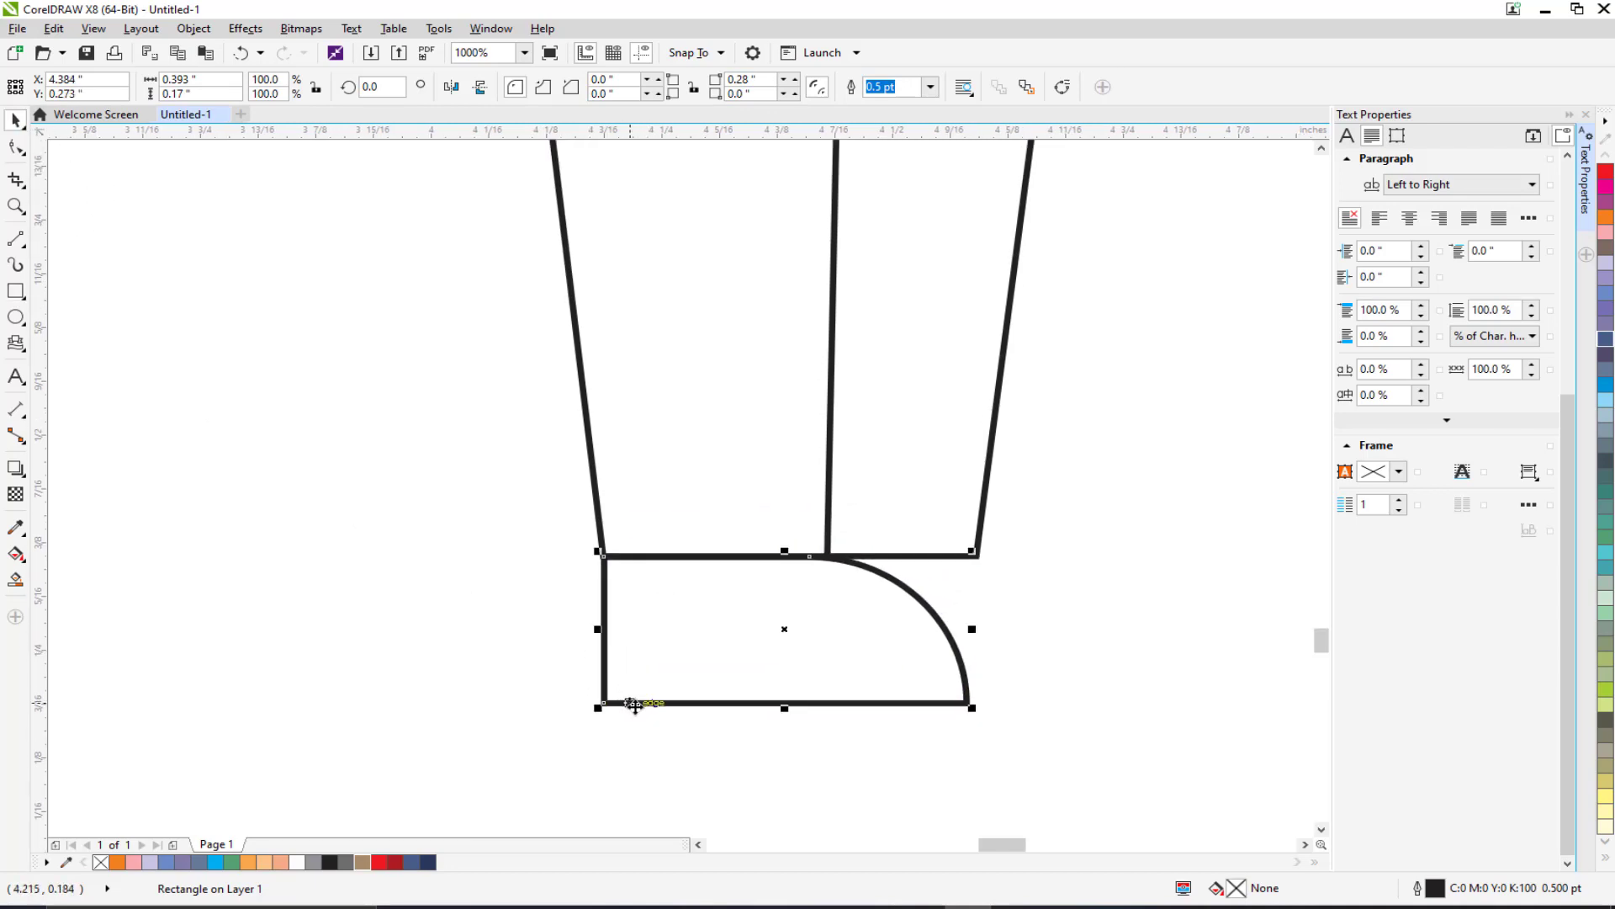
scroll(635, 705, "down", 1)
left_click_drag(818, 669, 831, 669)
scroll(625, 705, "up", 1)
left_click_drag(625, 705, 623, 704)
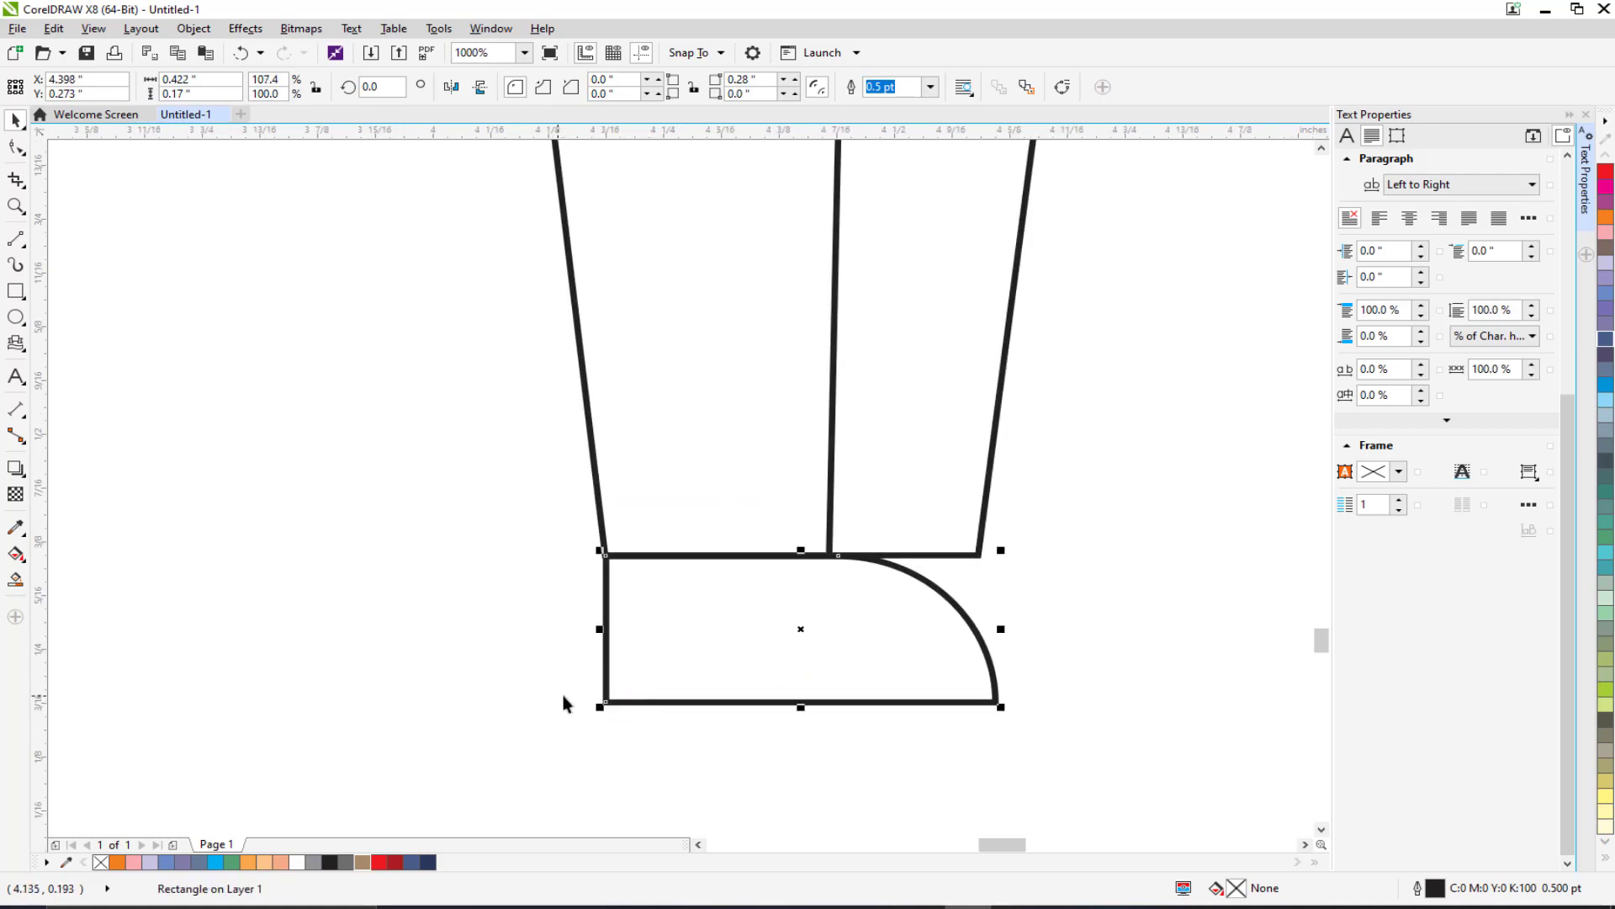
Step: Move the shoe slightly below the legs, convert it to curves and raise its upper-left corner node
left_click_drag(692, 624, 692, 671)
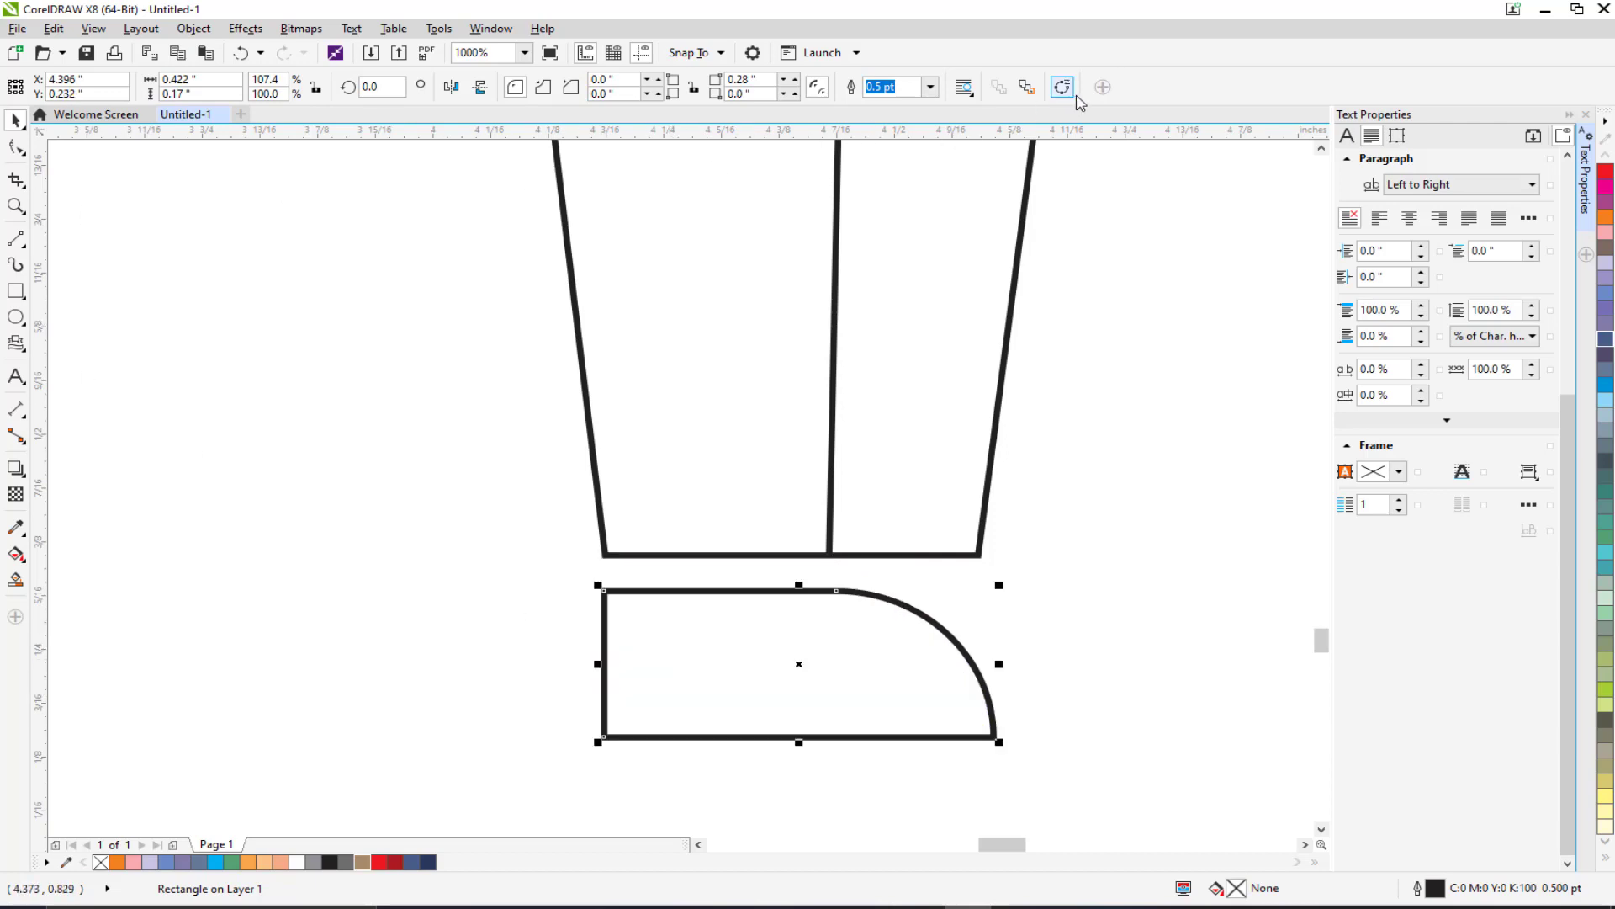
key("ctrl+q")
left_click(16, 147)
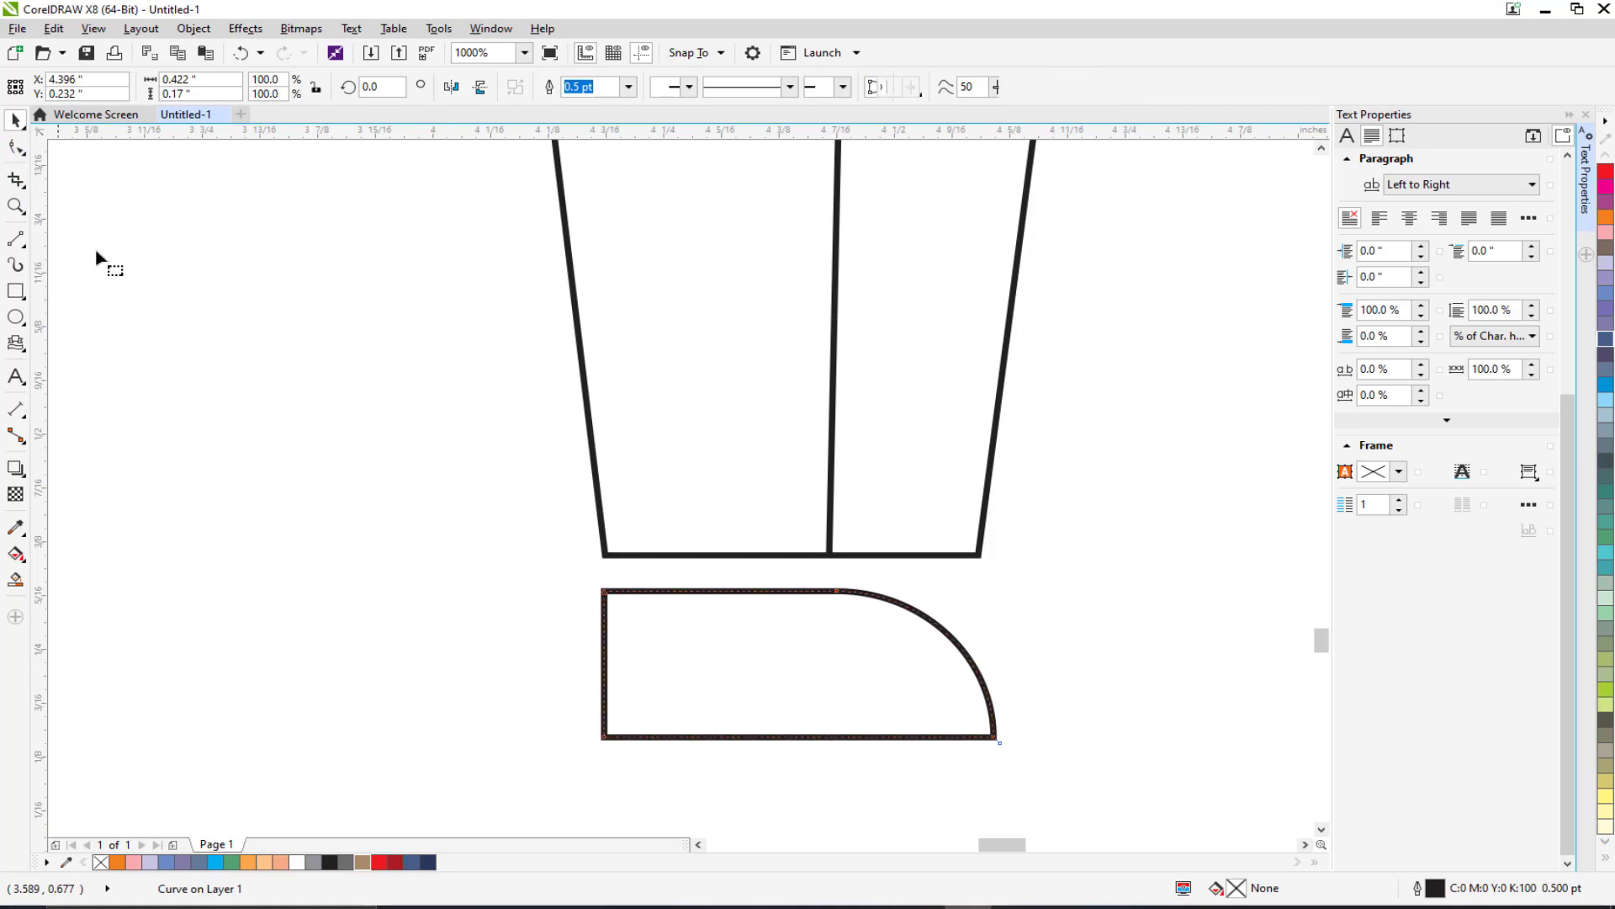
left_click_drag(602, 593, 605, 576)
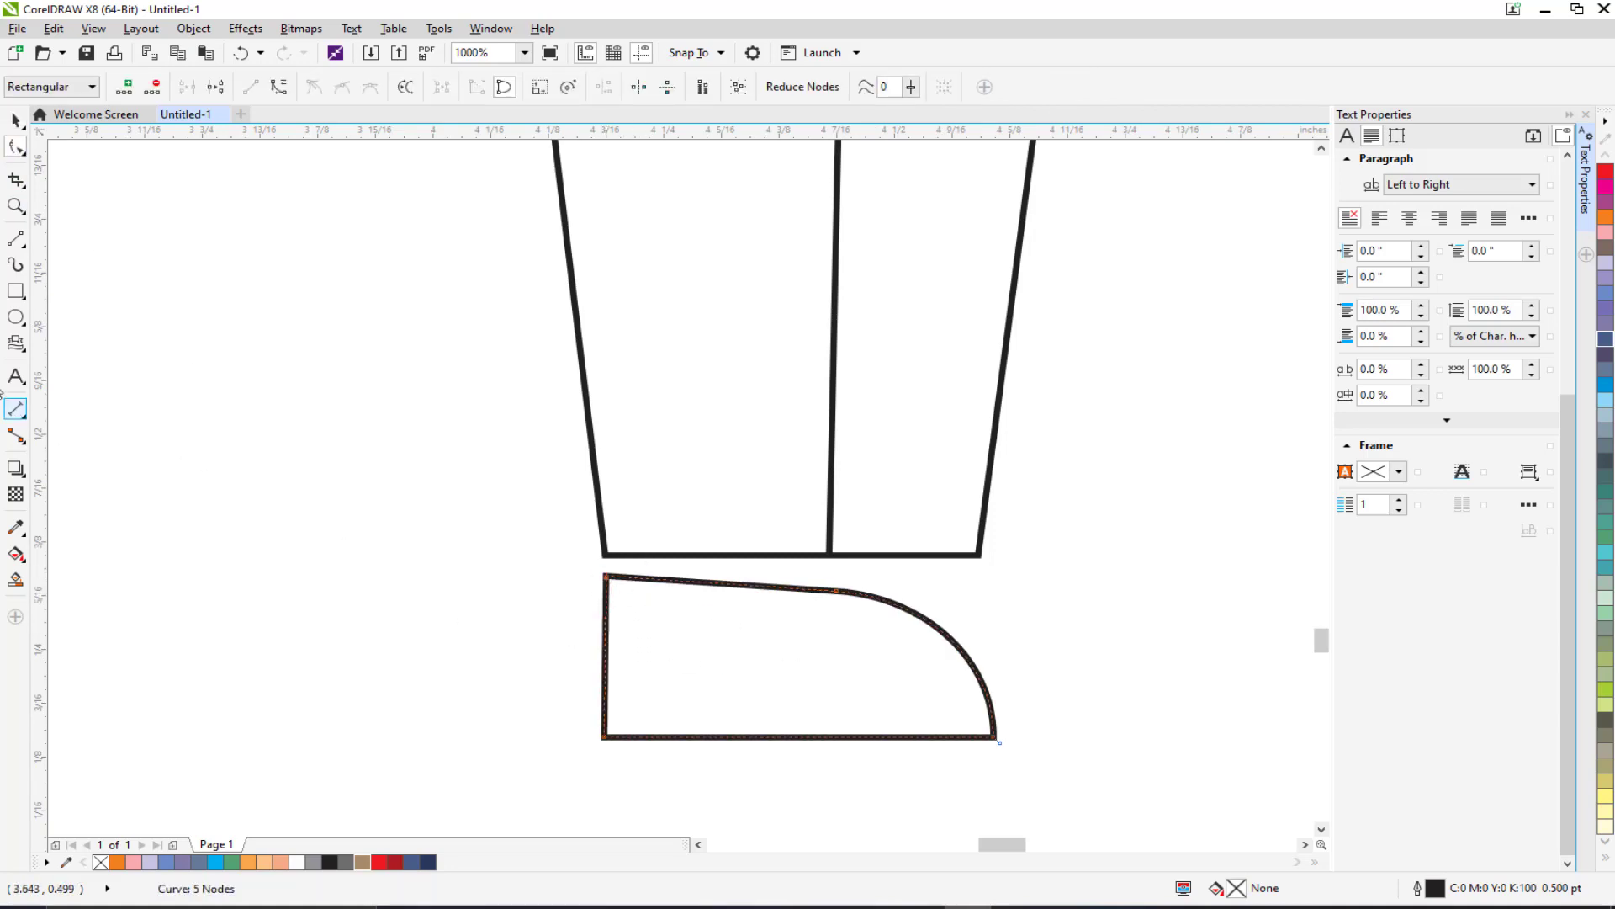
Step: Draw an ankle rectangle about 0.193 by 0.086 inches overlapping the left trouser hem and the top of the shoe
left_click(15, 292)
scroll(605, 557, "up", 2)
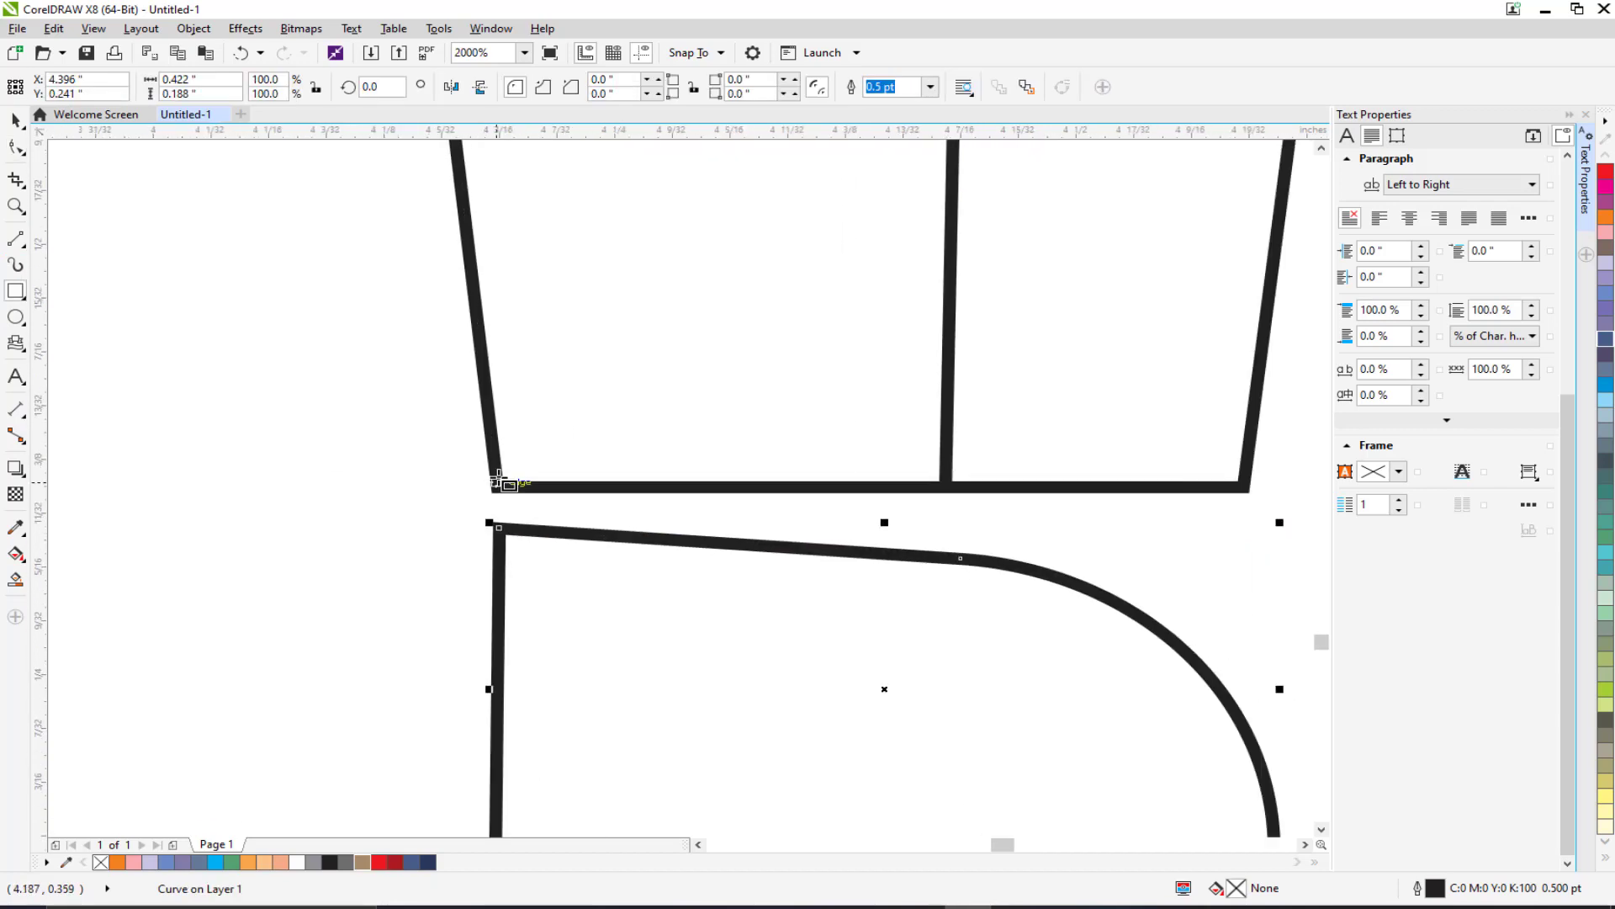
left_click_drag(543, 527, 848, 582)
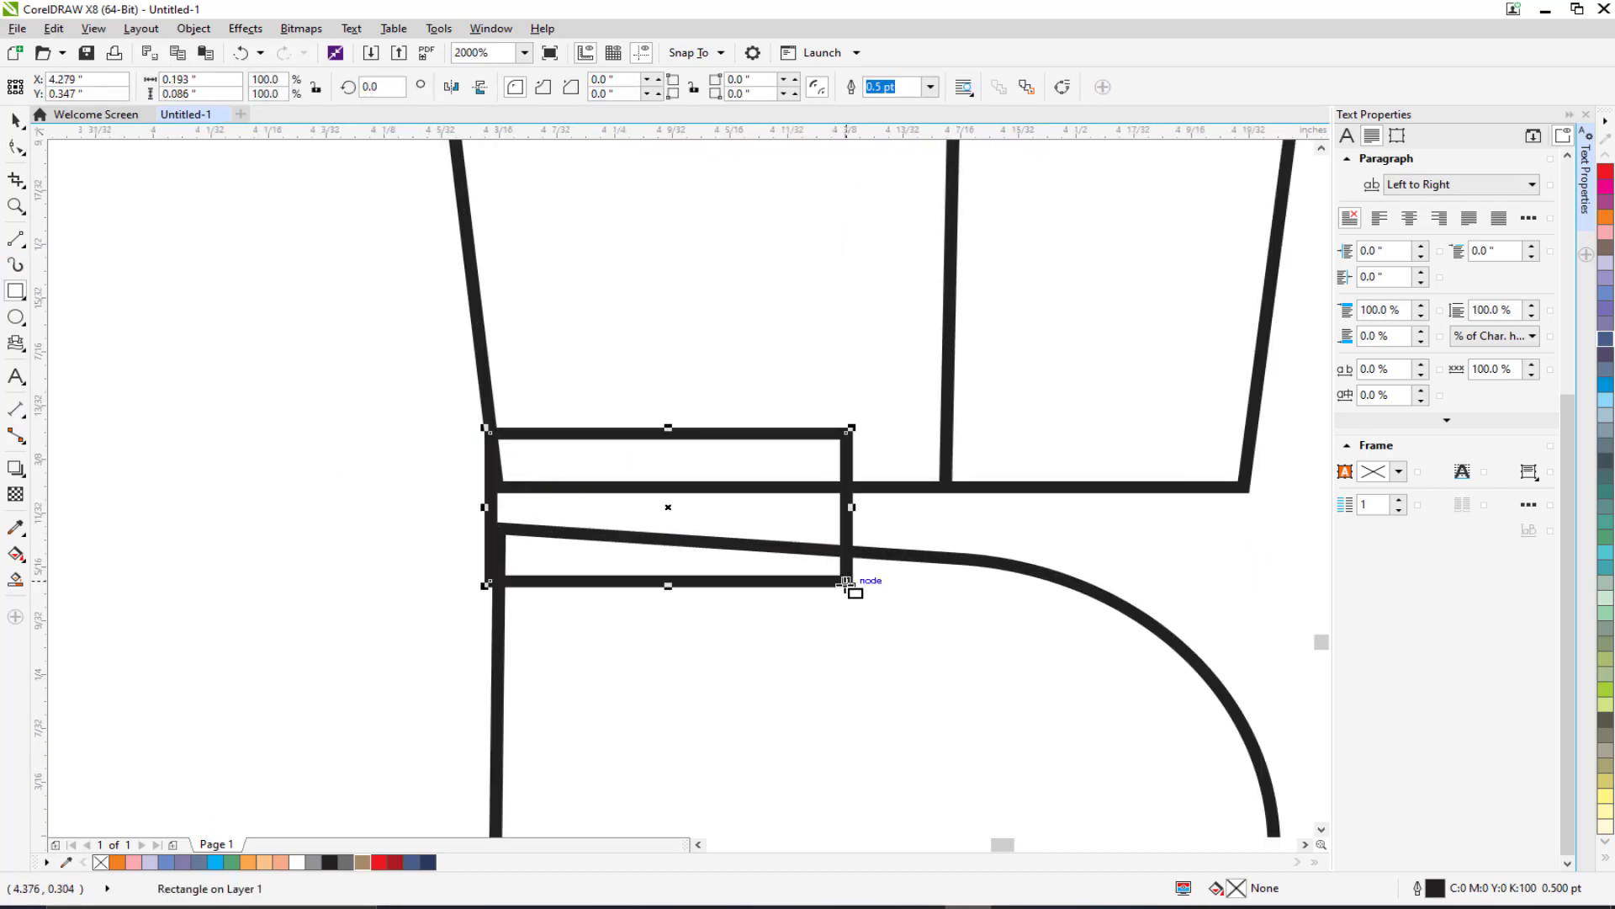
scroll(809, 572, "down", 1)
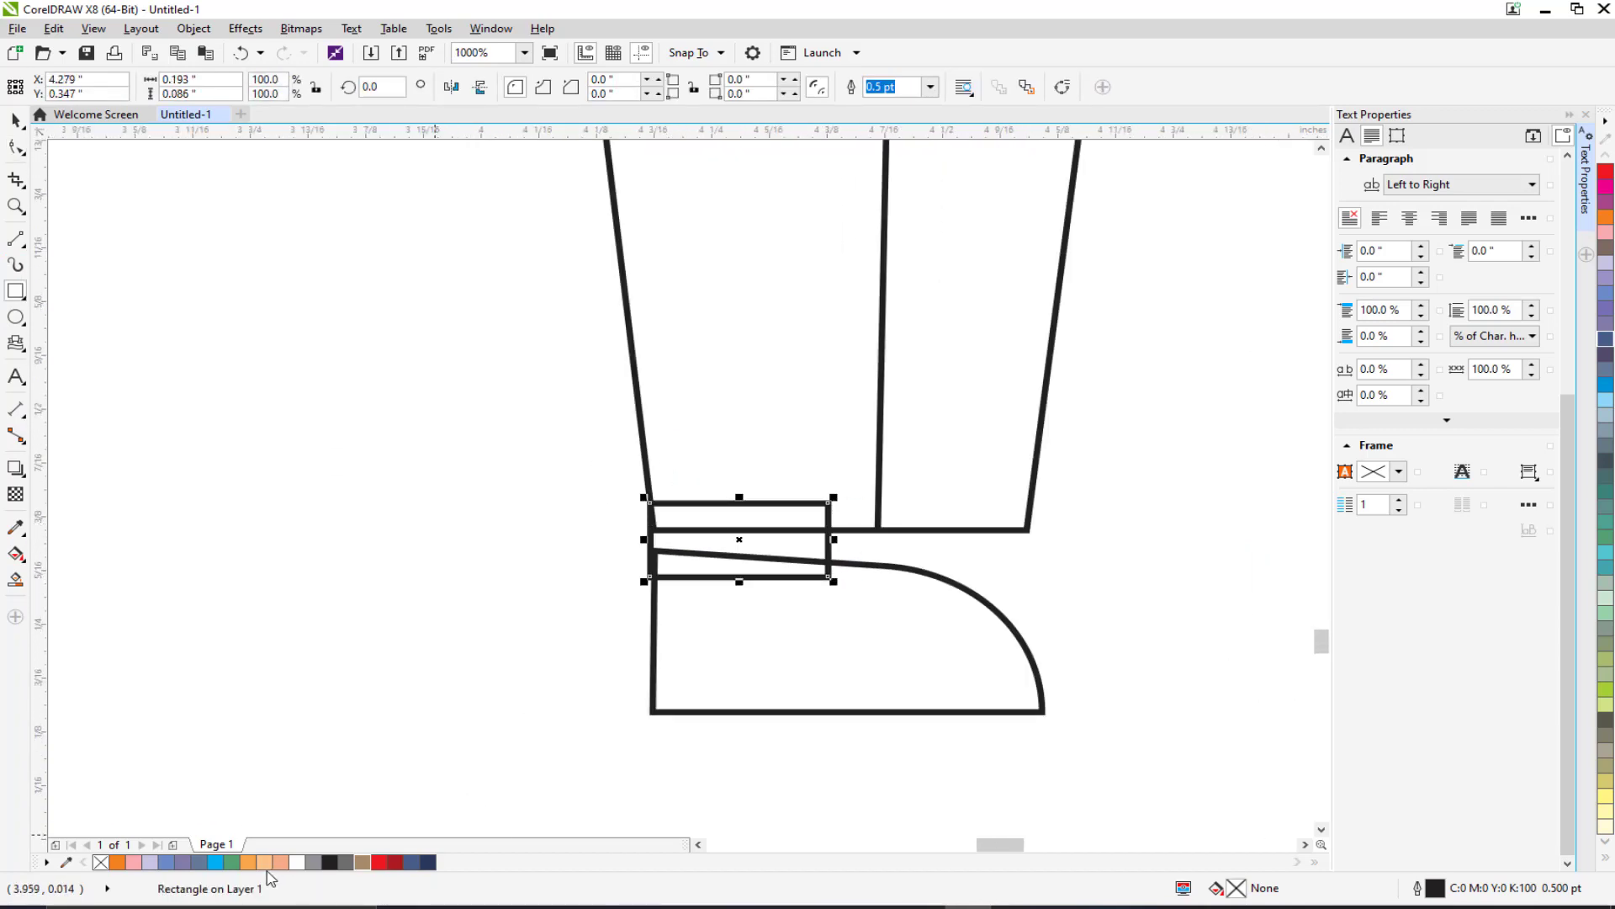
Step: Fill the ankle rectangle with light orange skin tone (C0 M25 Y49 K0) and the trousers with Navy Blue
left_click(265, 861)
left_click(15, 121)
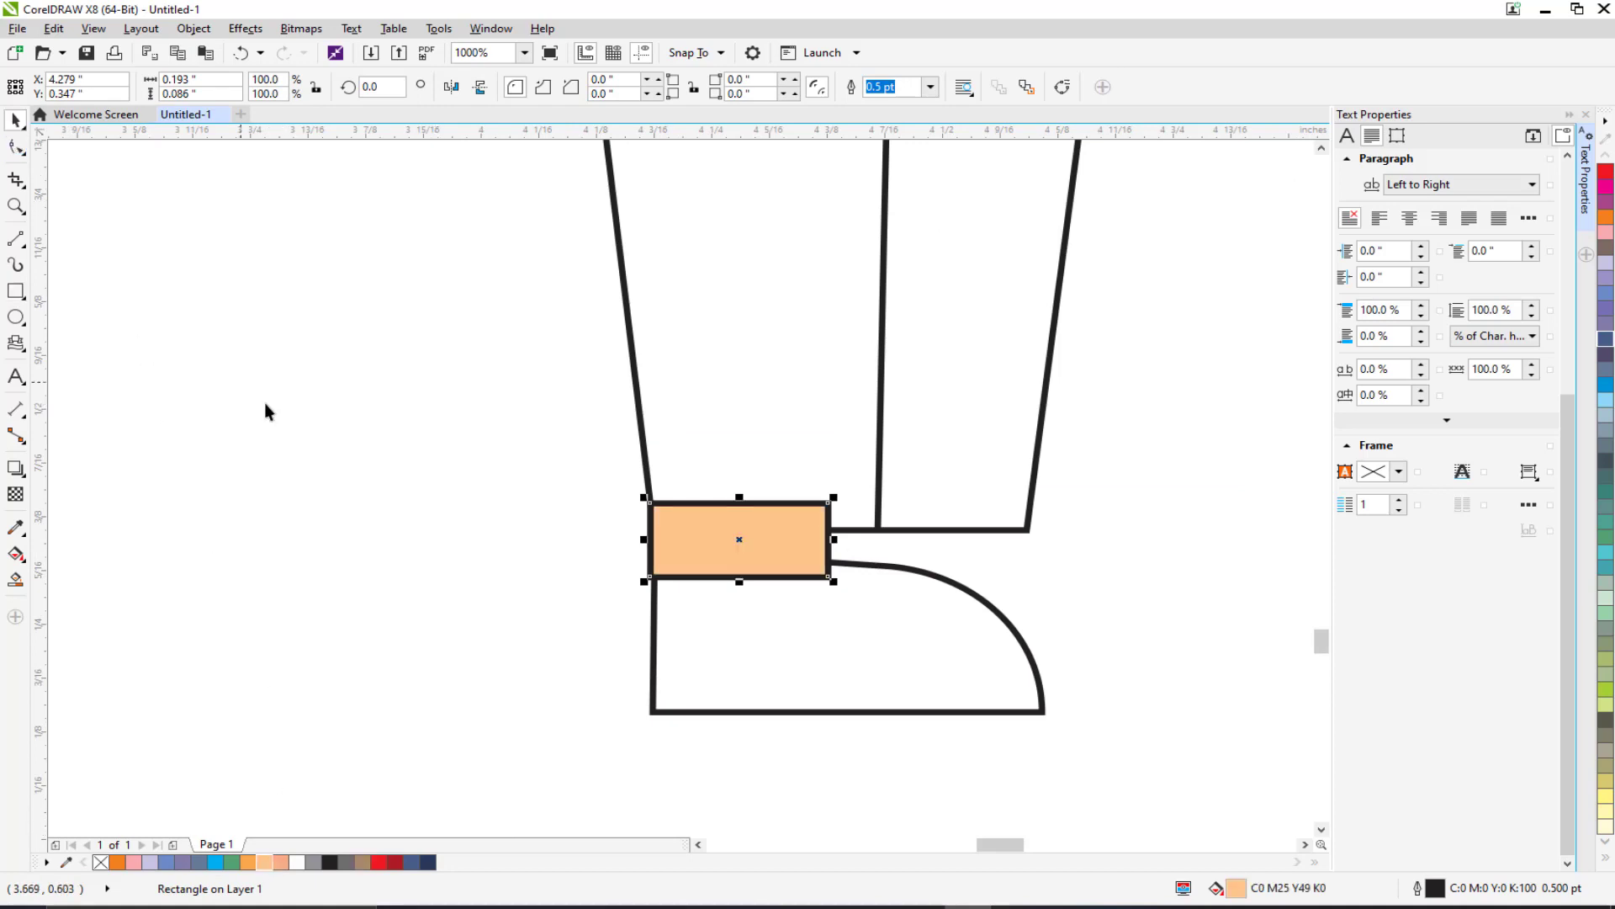
scroll(508, 558, "down", 1)
left_click(670, 324)
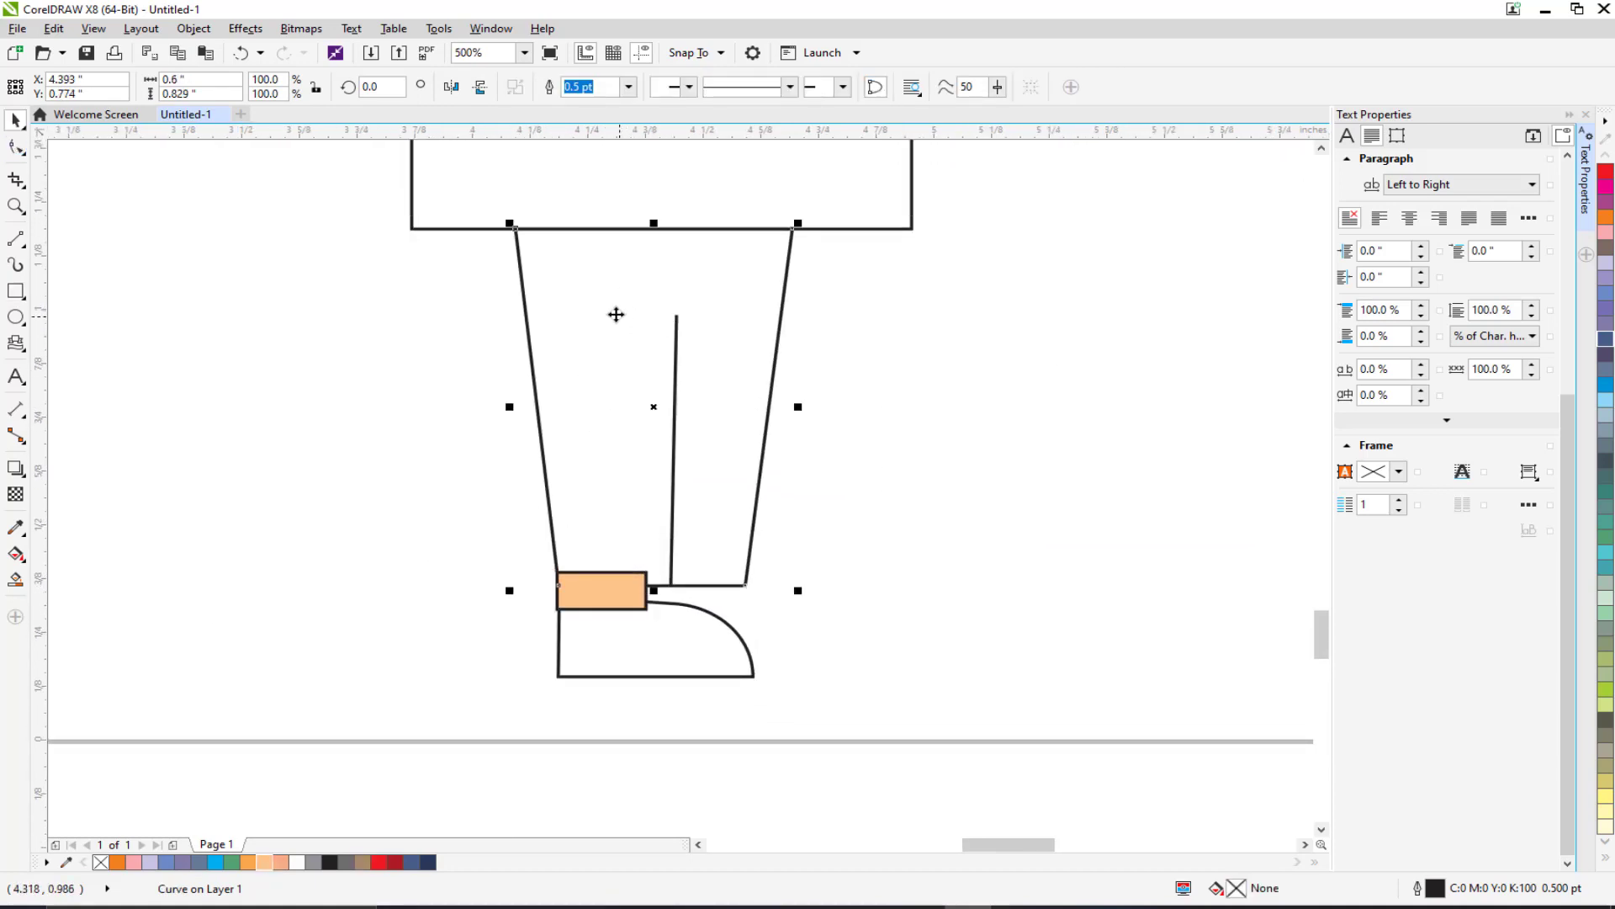
left_click(413, 861)
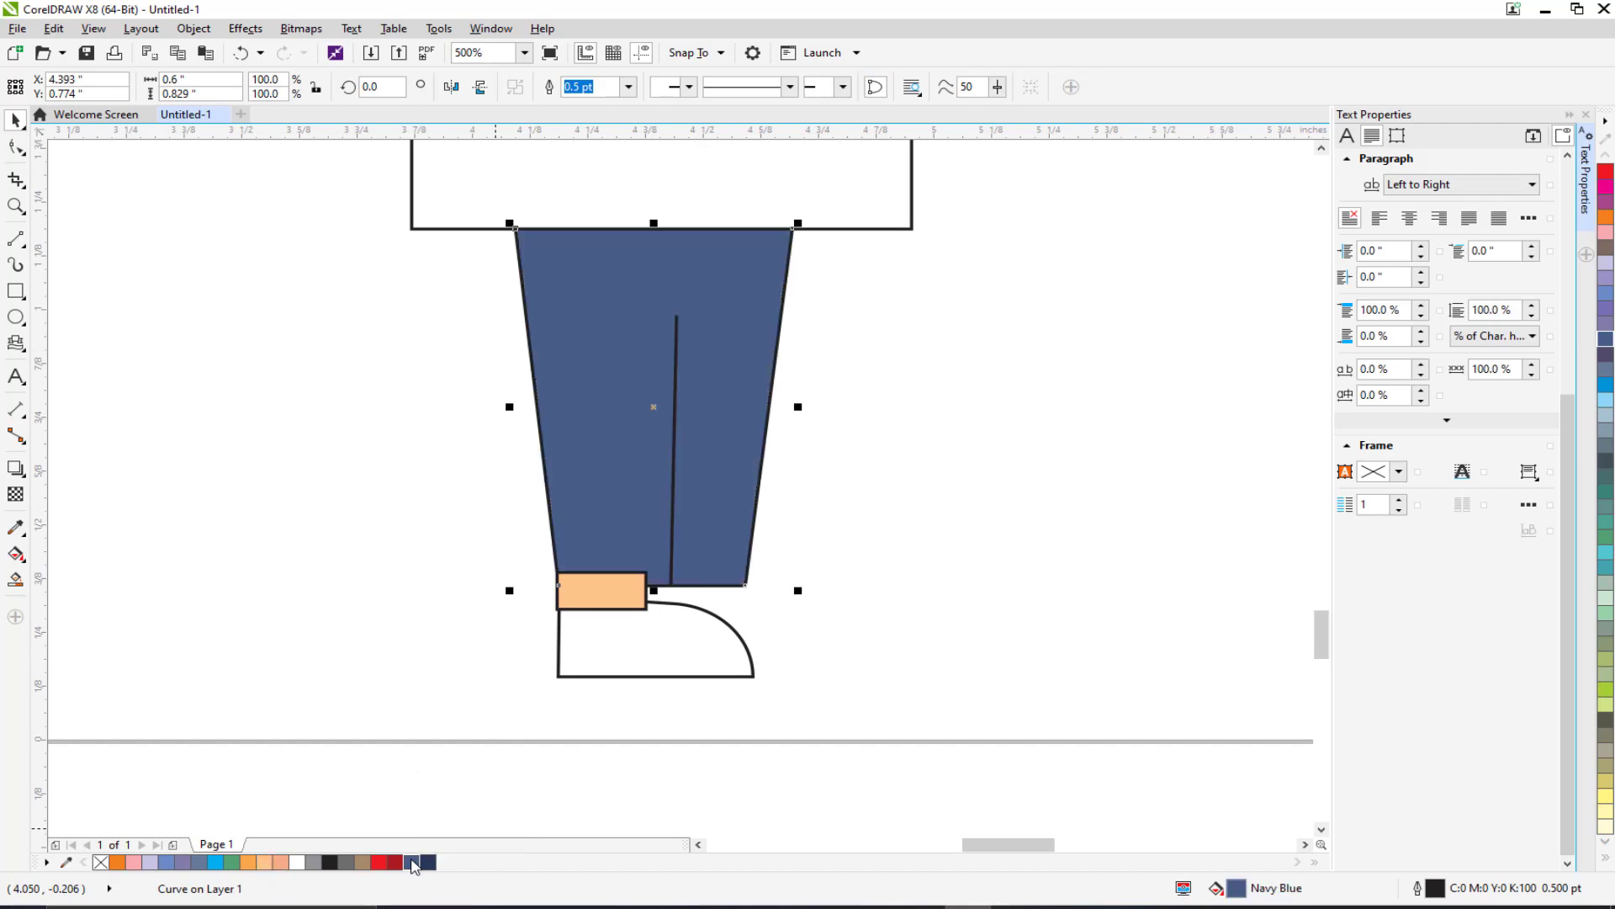
left_click(415, 611)
Step: Fill the shoe with dark red (C20 M100 Y100 K18)
left_click(637, 665)
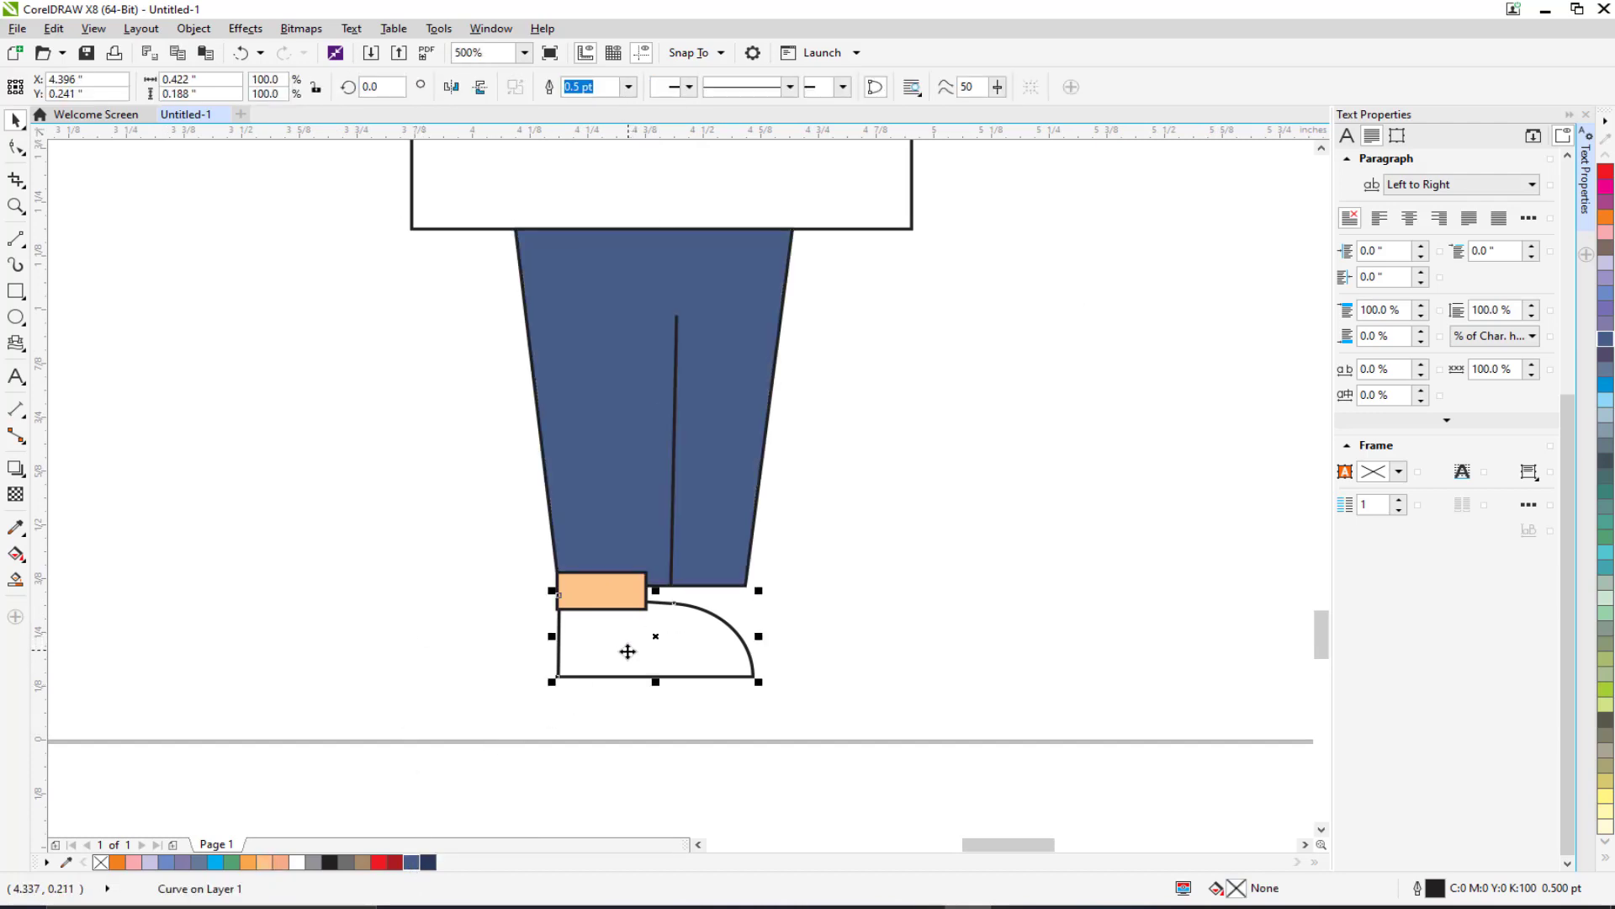
left_click(394, 862)
left_click(426, 641)
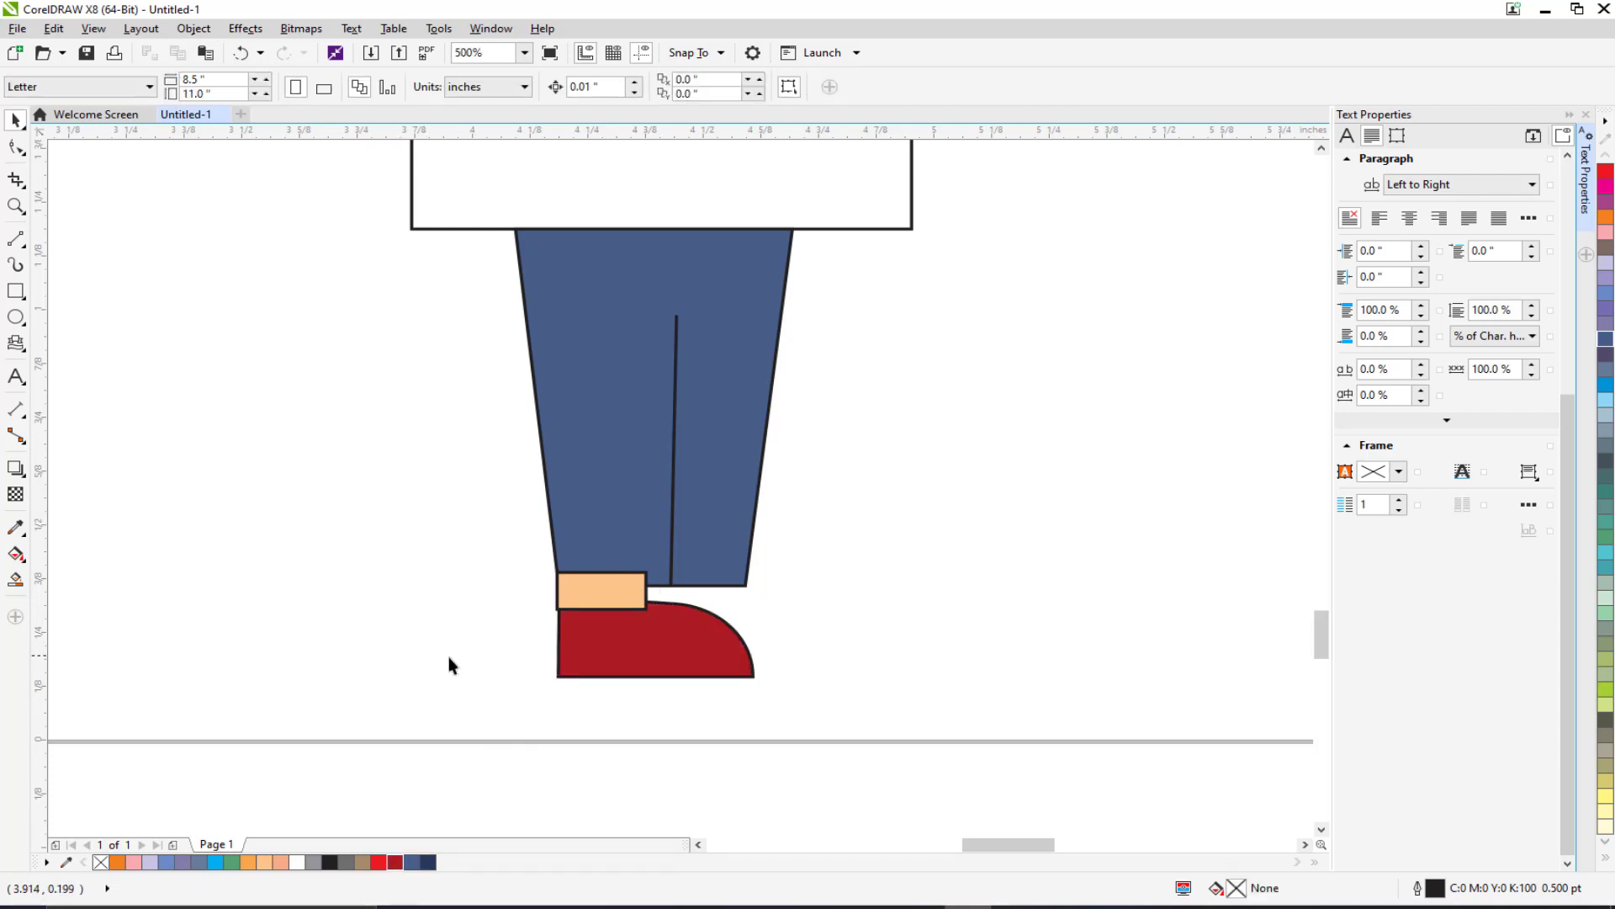
Step: Reorder the ankle rectangle so it sits behind the trousers
scroll(694, 658, "up", 1)
left_click(528, 515)
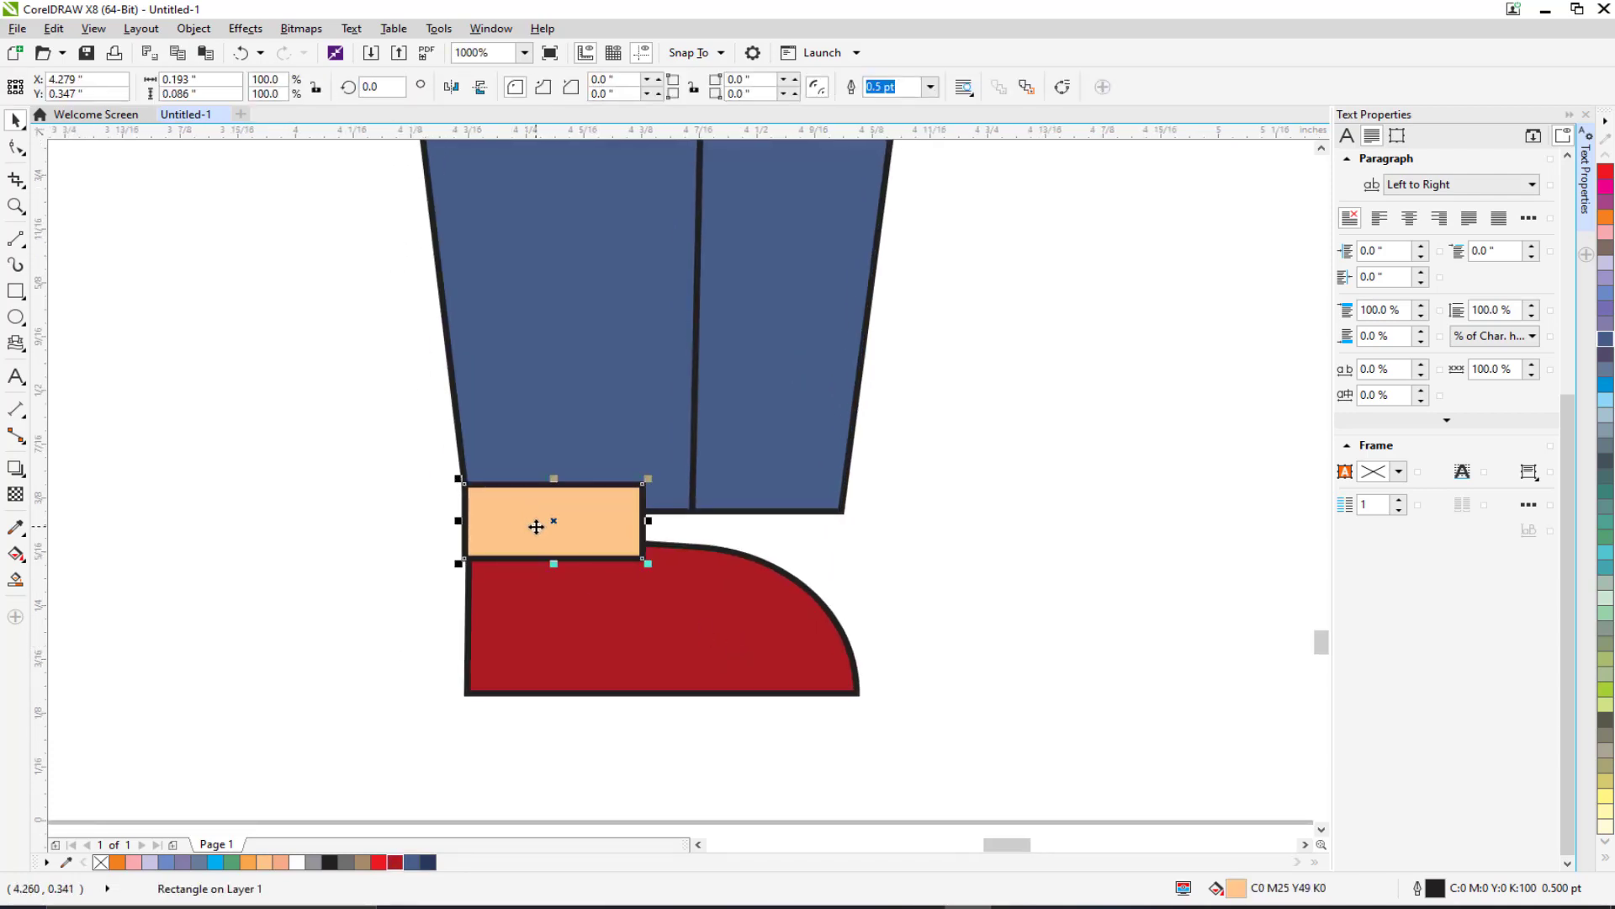
right_click(536, 525)
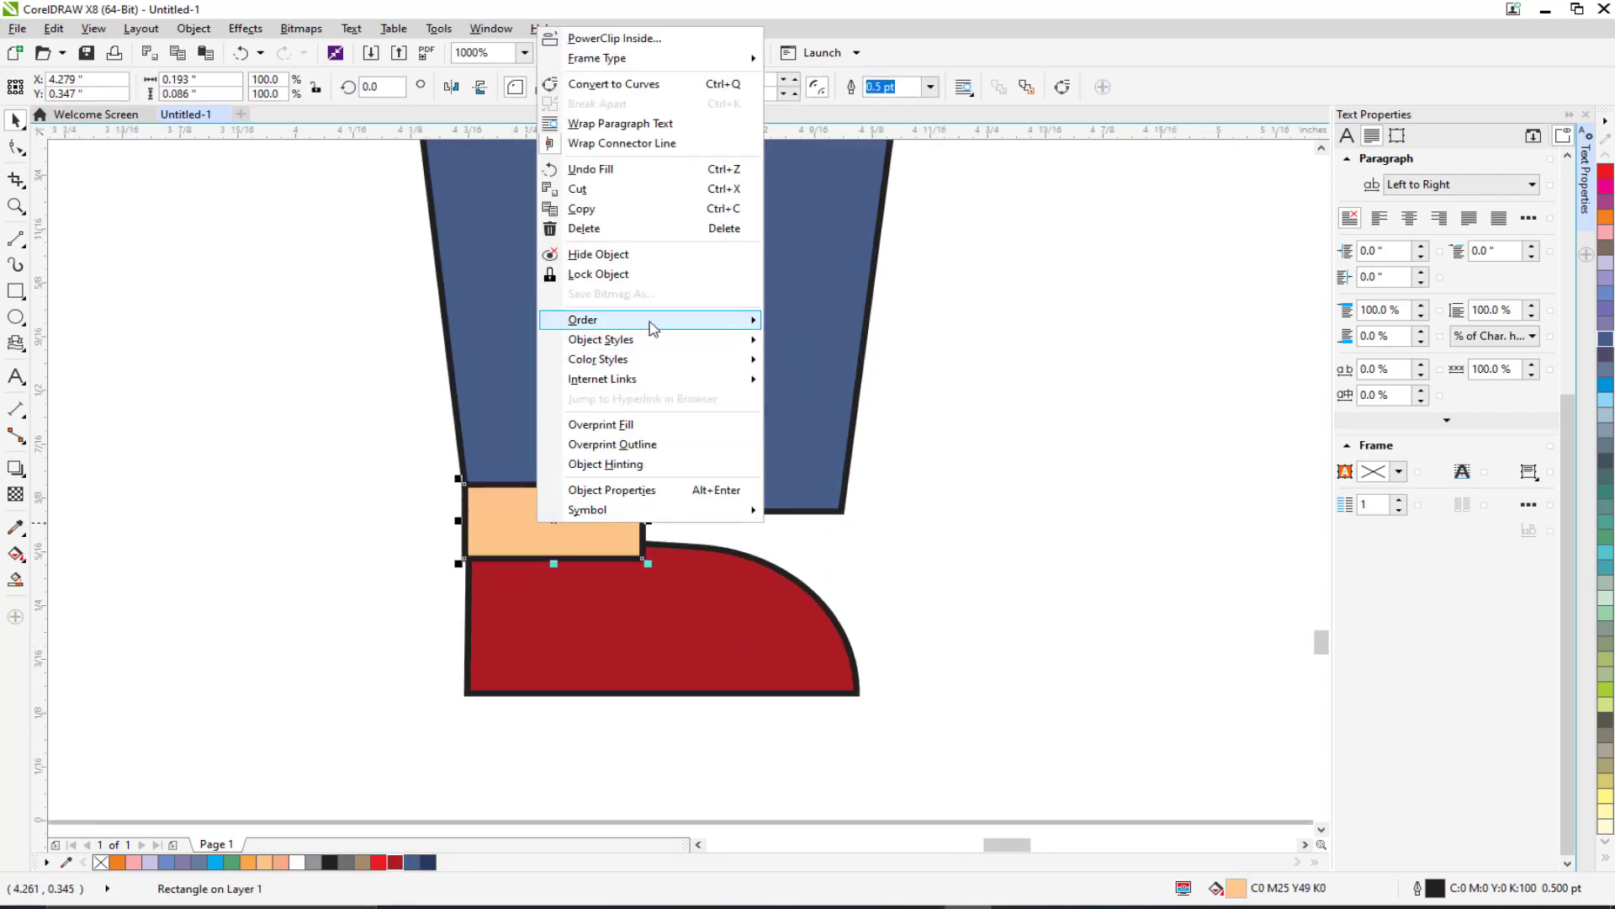
mouse_move(753, 321)
left_click(814, 473)
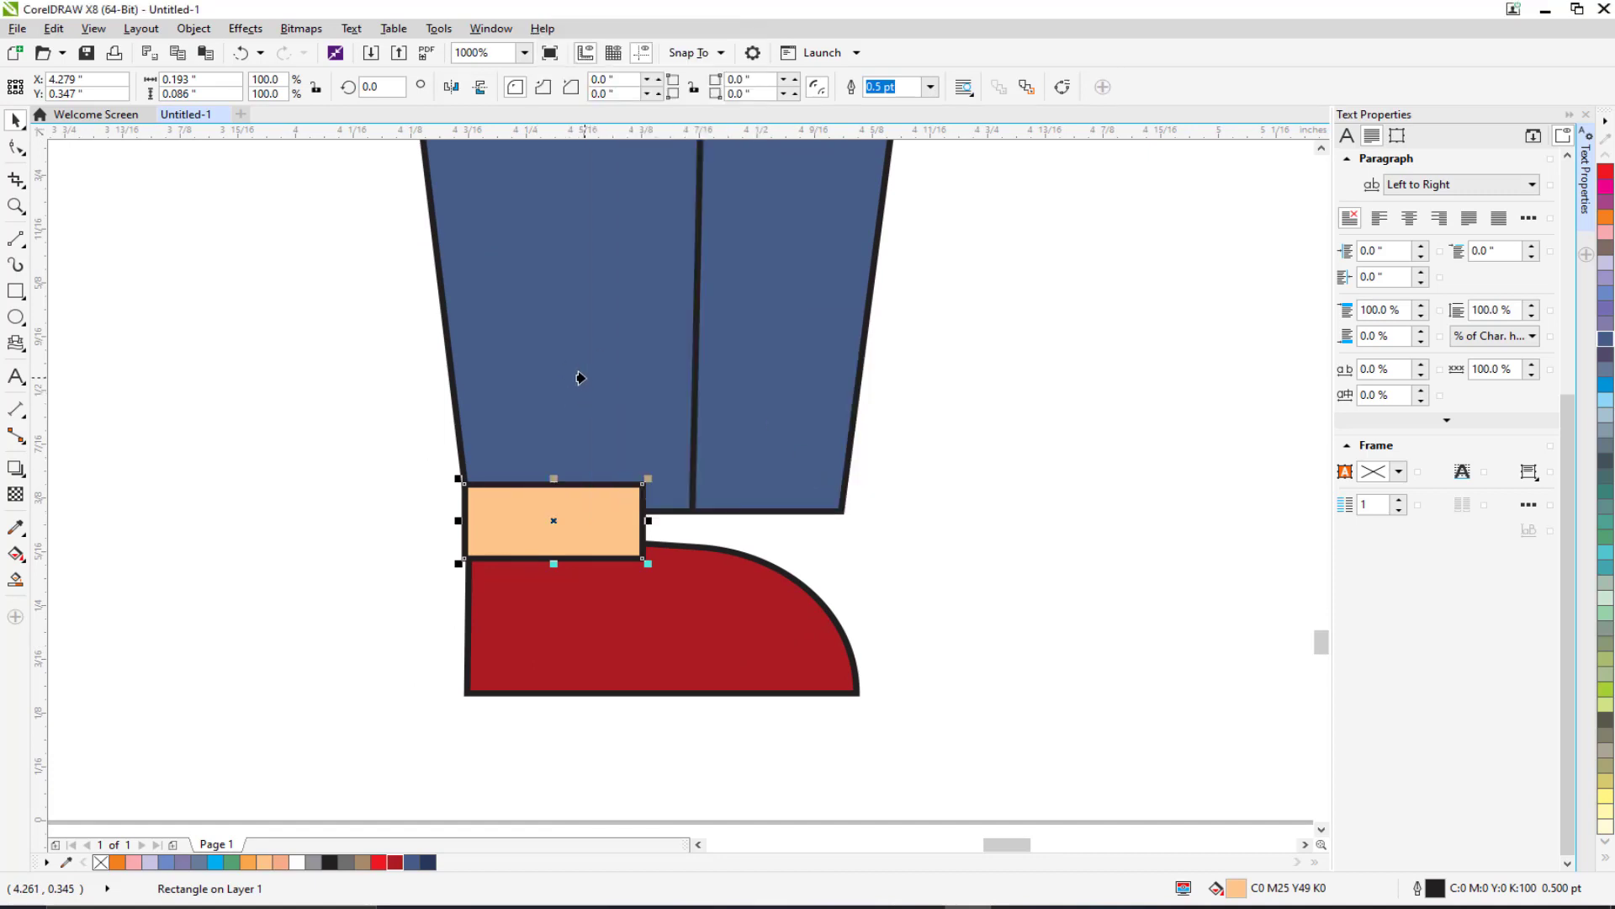
left_click(581, 377)
left_click(352, 447)
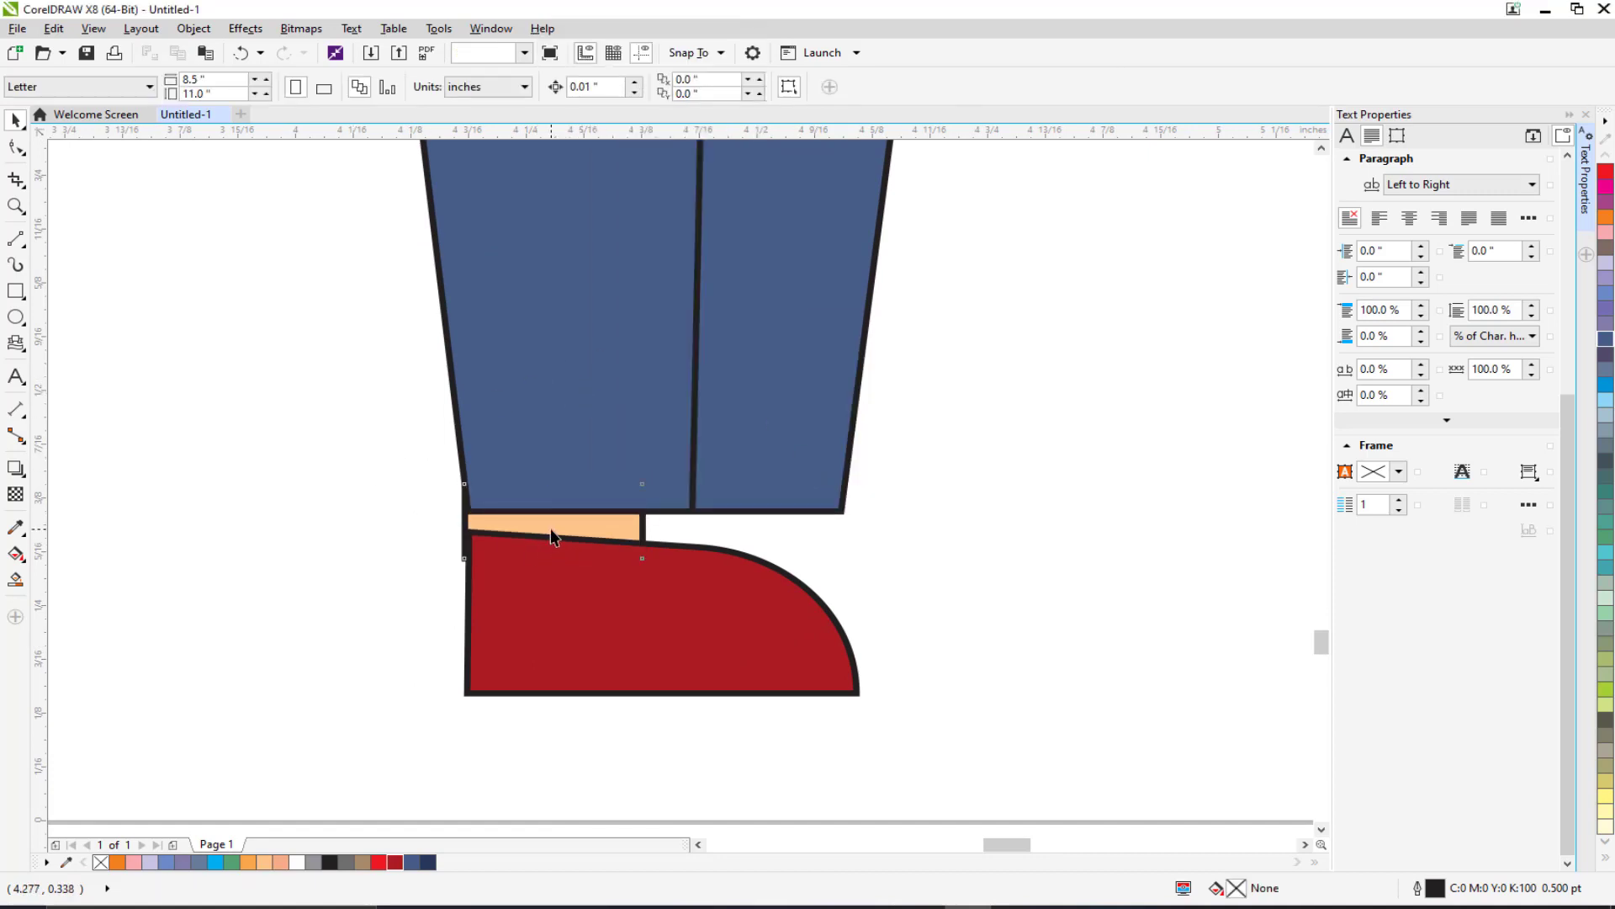
Step: Narrow the ankle from its left side to about 0.171 inches wide so it stays within the shoe's edge
left_click(551, 529)
left_click_drag(462, 521, 479, 520)
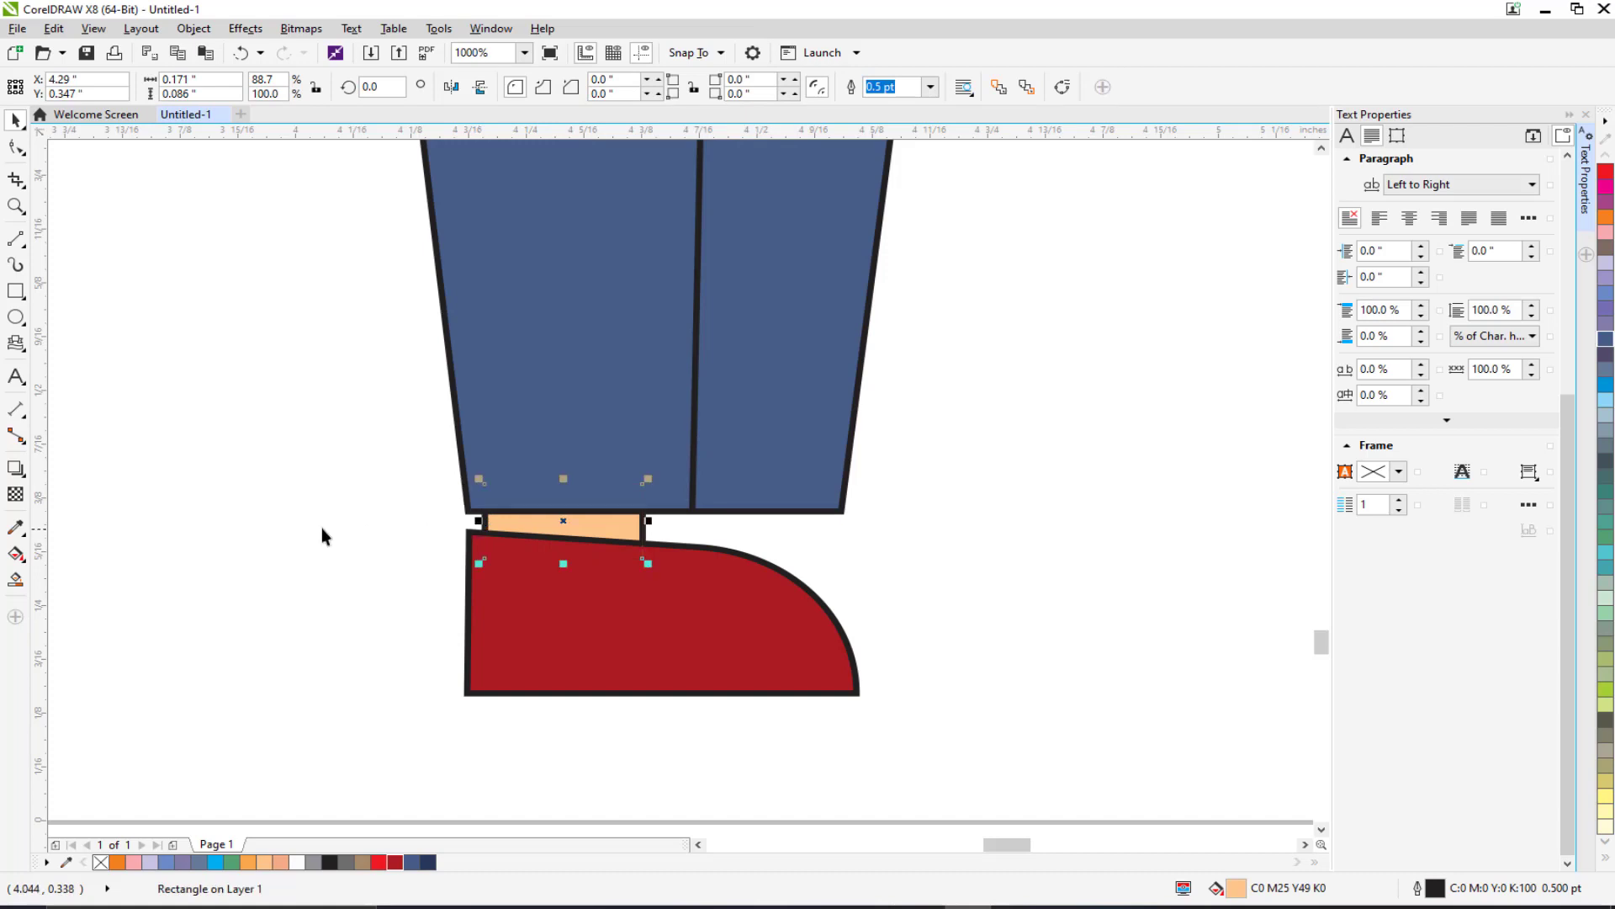
left_click(322, 528)
scroll(550, 555, "down", 2)
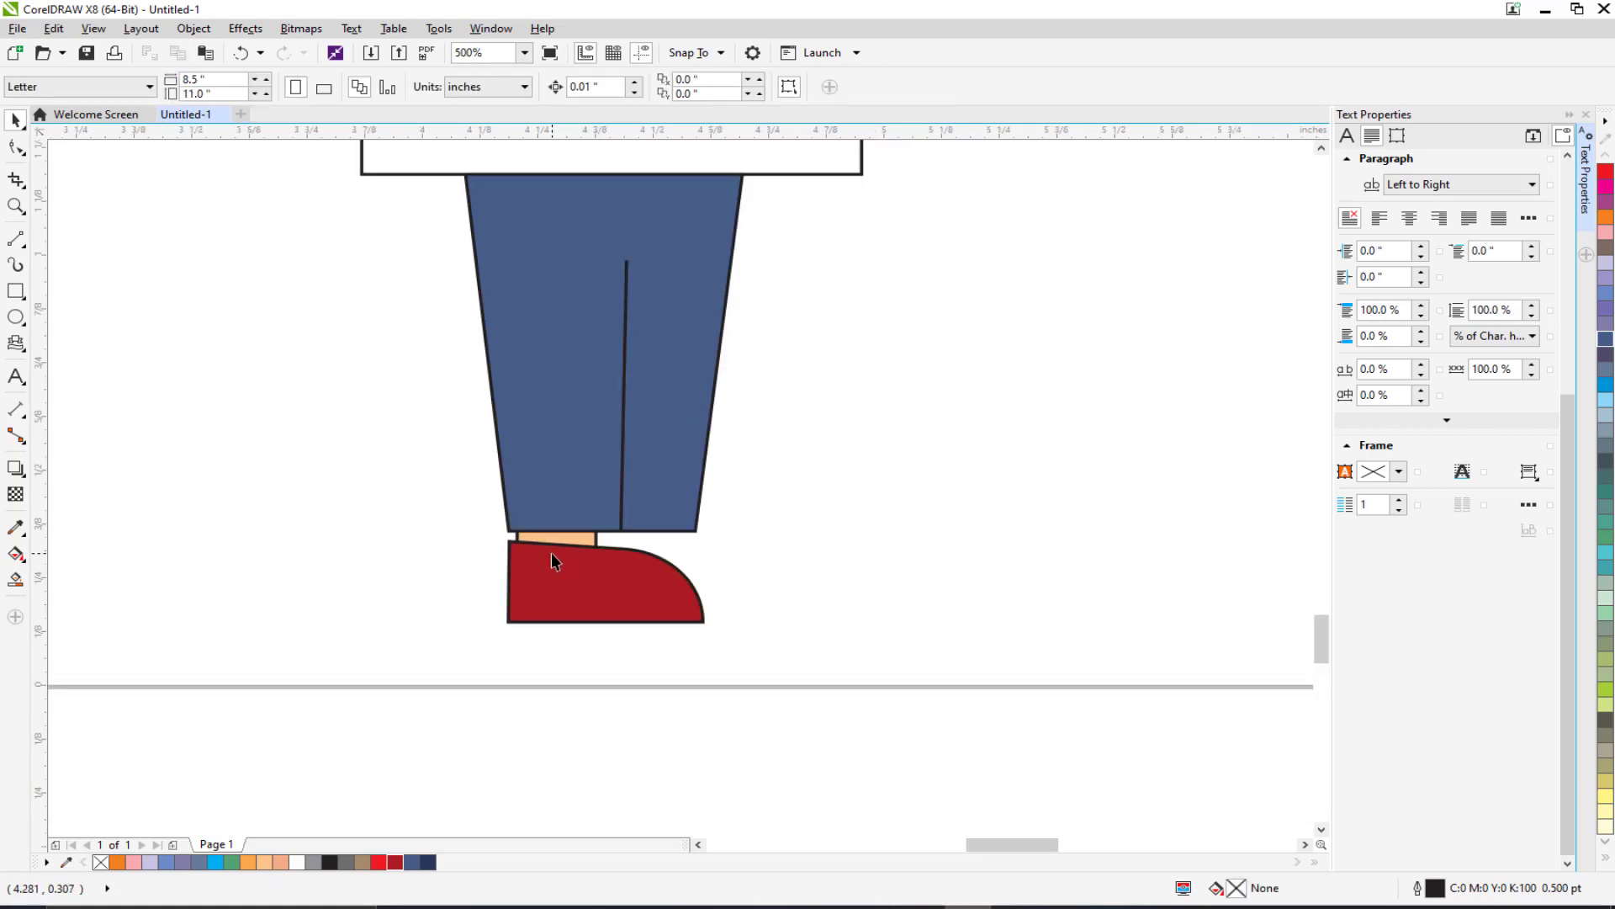
Step: Draw a curved line about 0.342 by 0.025 inches across the upper part of the shoe with the Pen tool
scroll(552, 553, "up", 2)
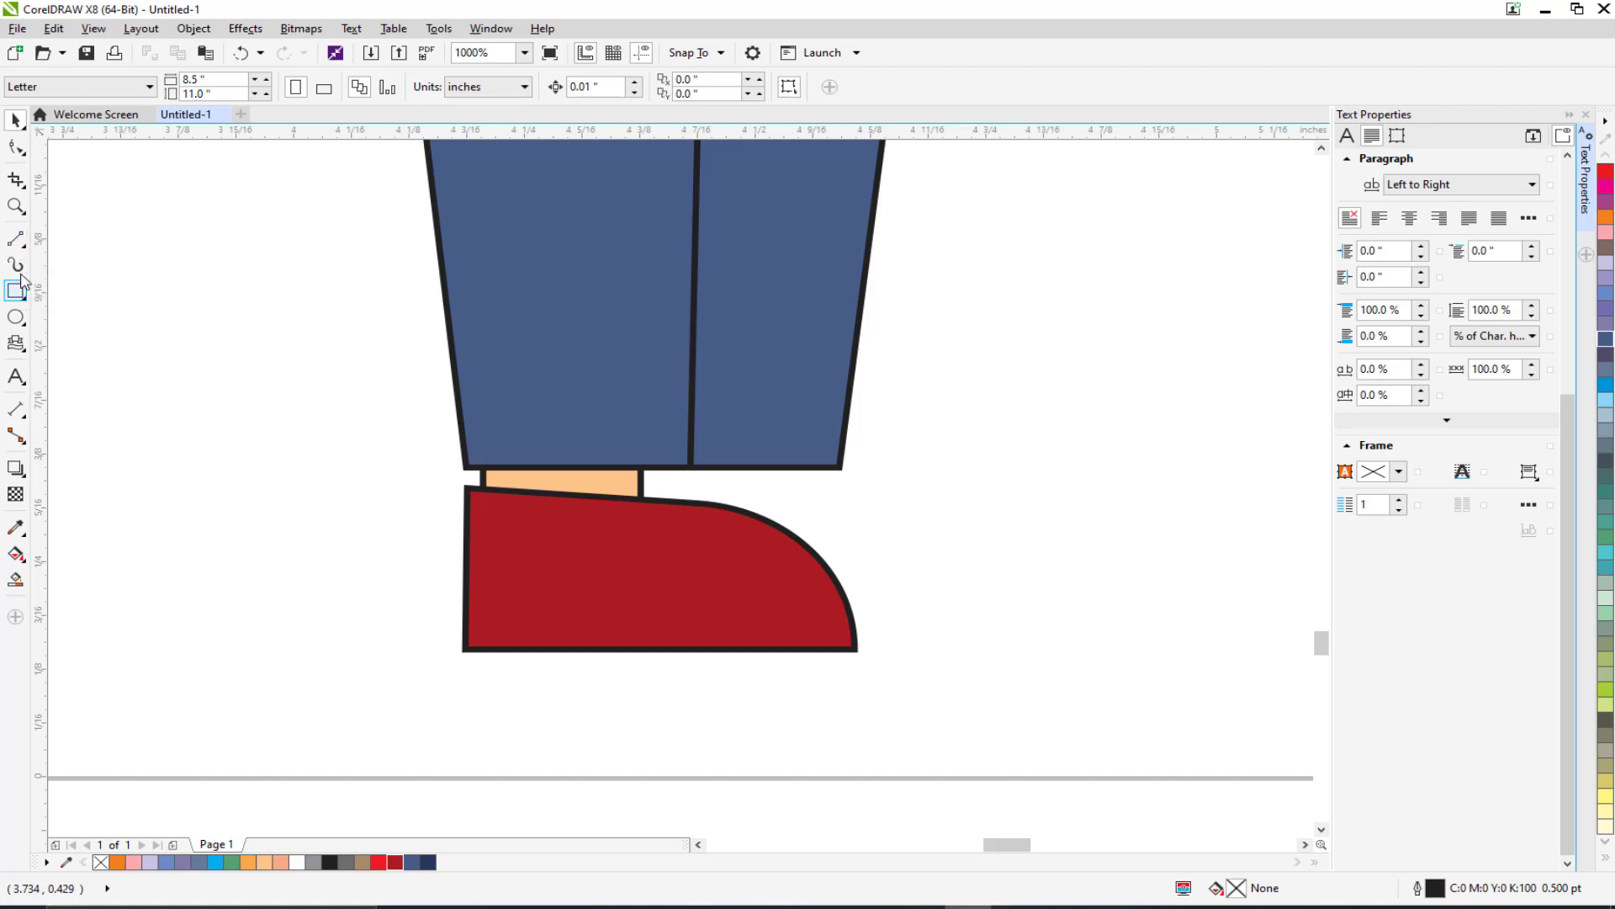
left_click(17, 241)
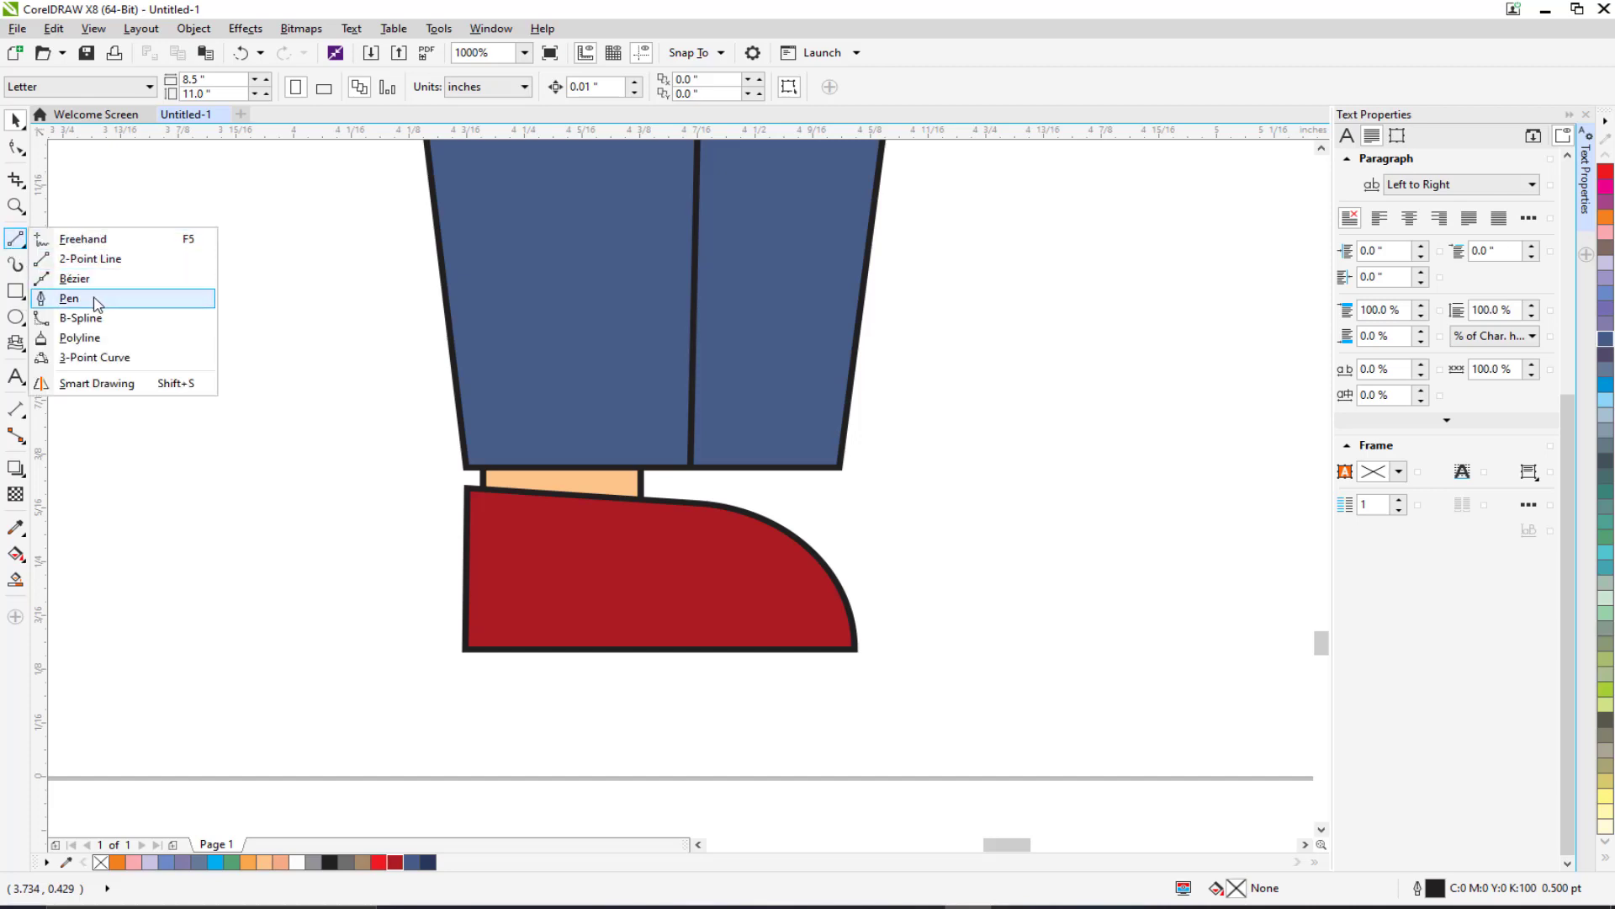
left_click(69, 299)
scroll(447, 533, "up", 2)
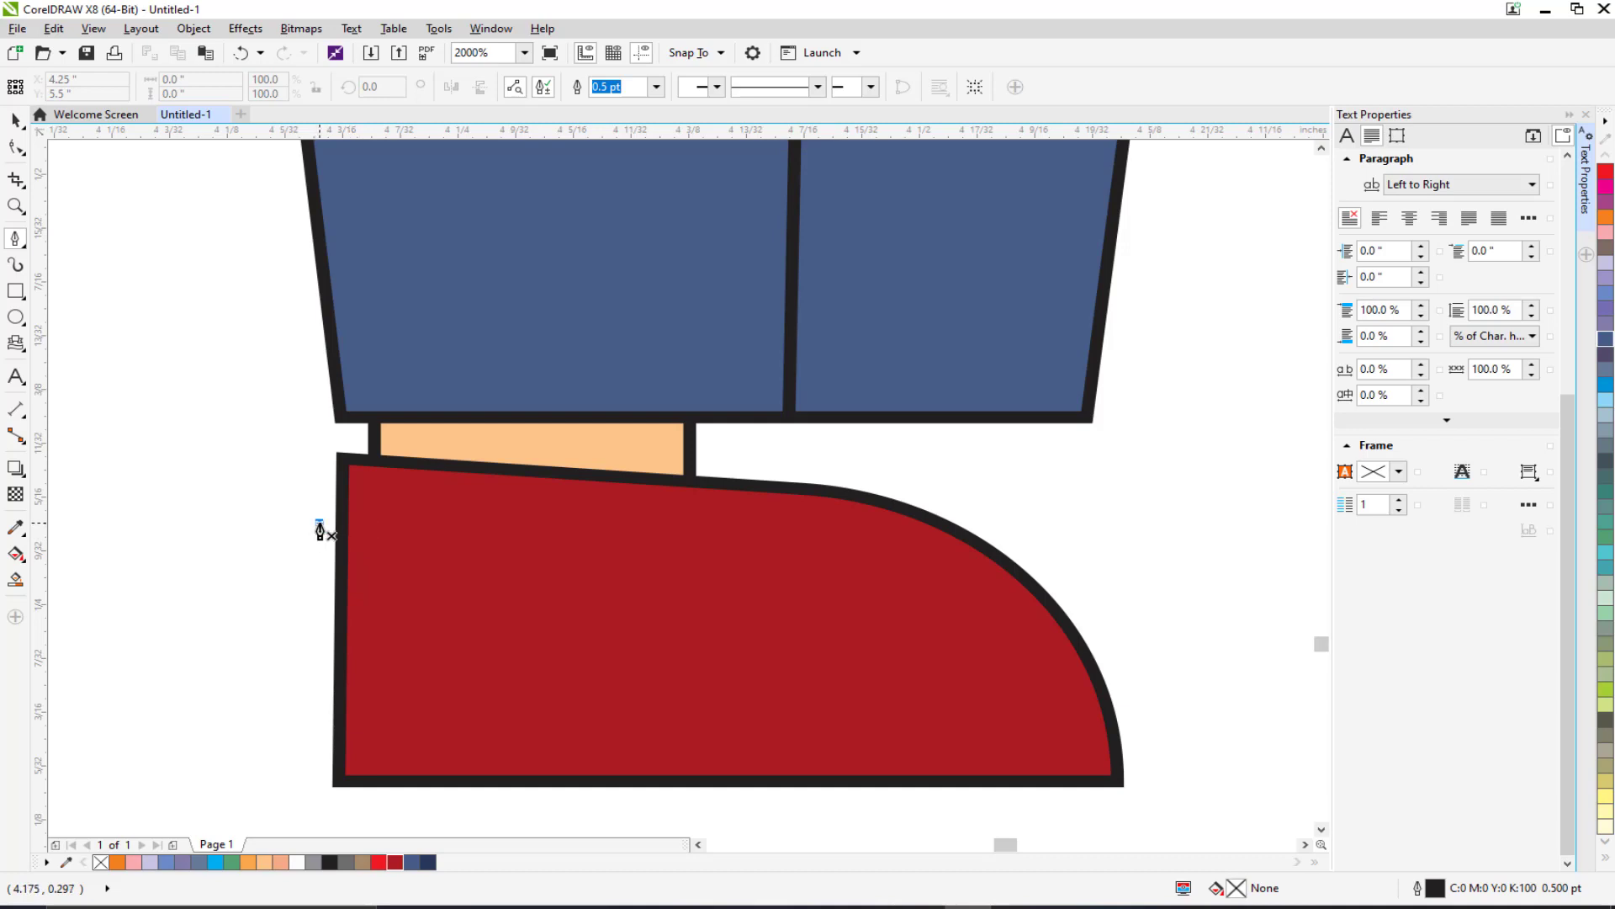
left_click(319, 523)
left_click_drag(627, 559, 800, 577)
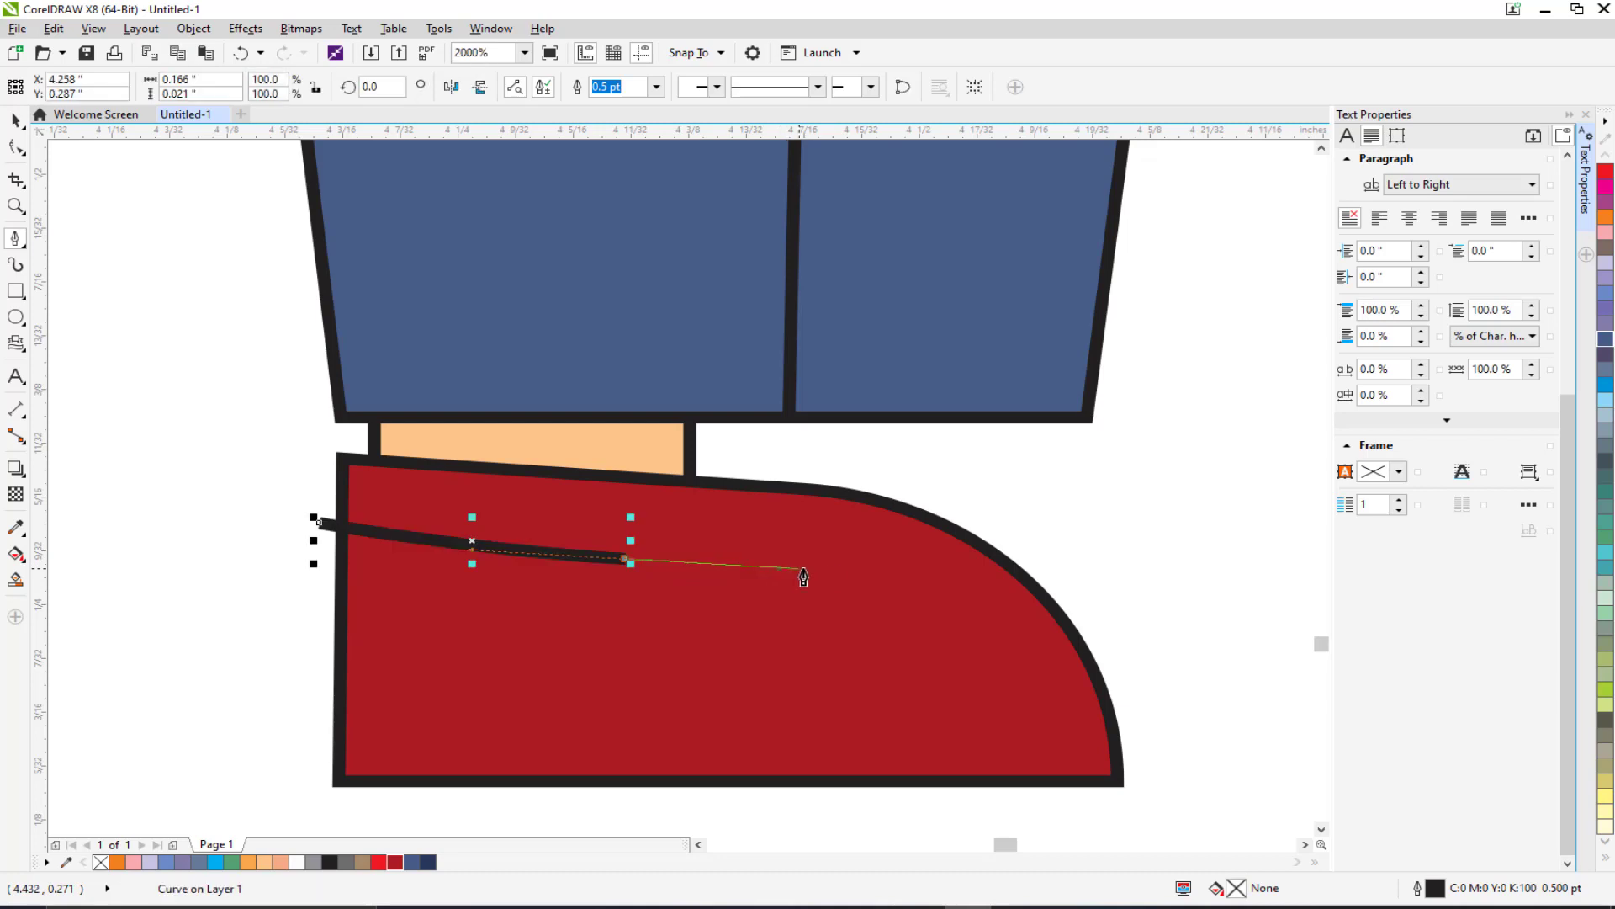
left_click(951, 532)
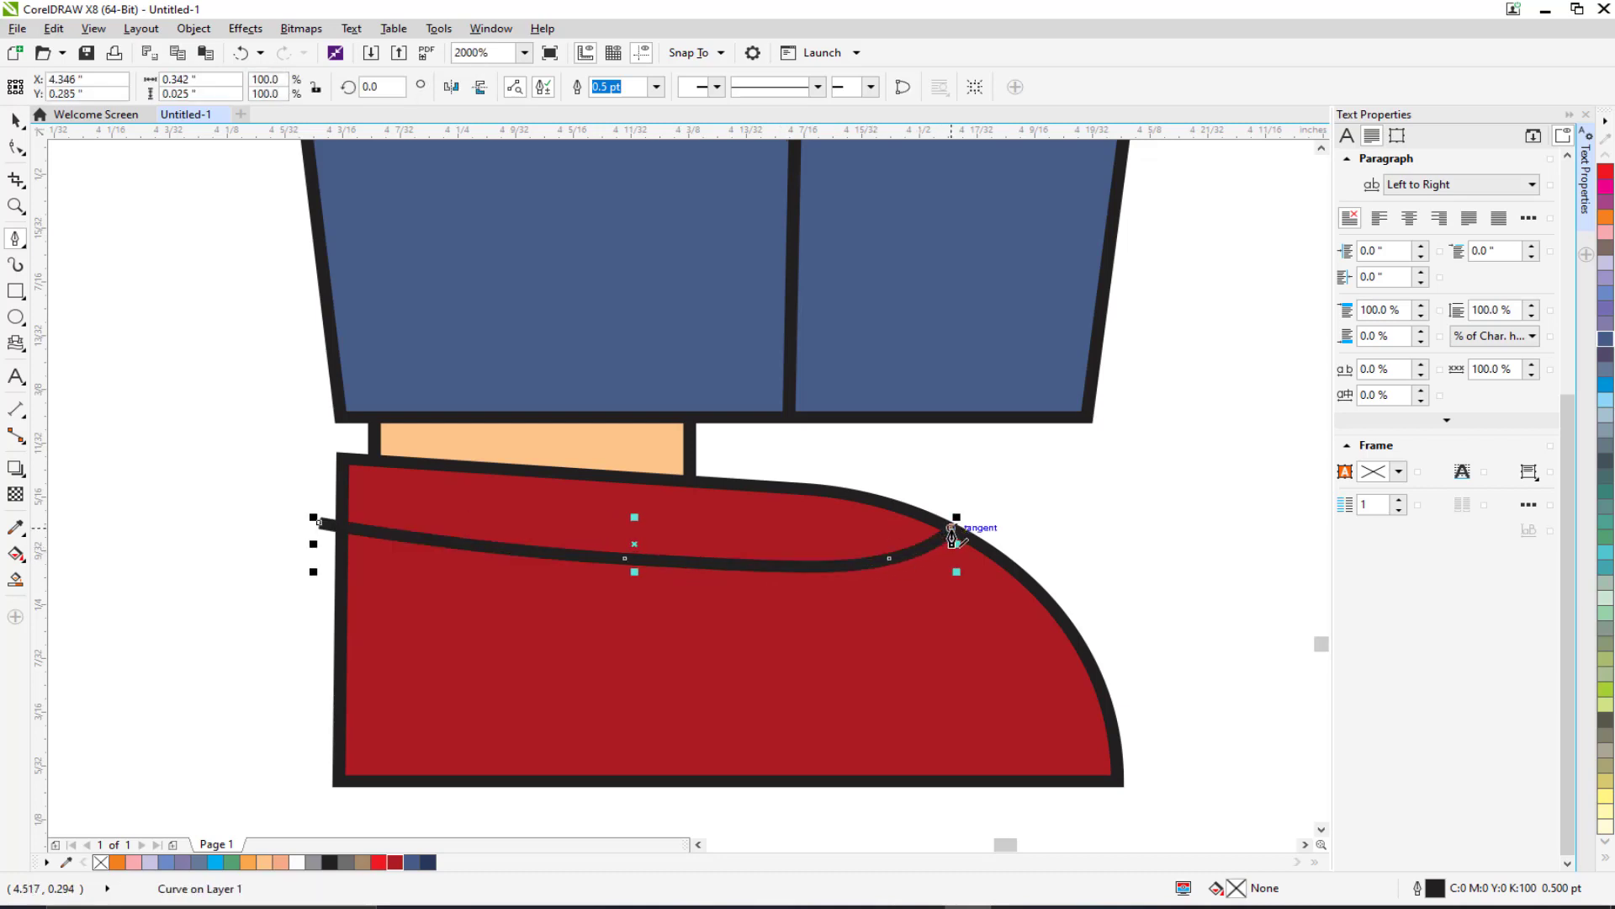
key("Return")
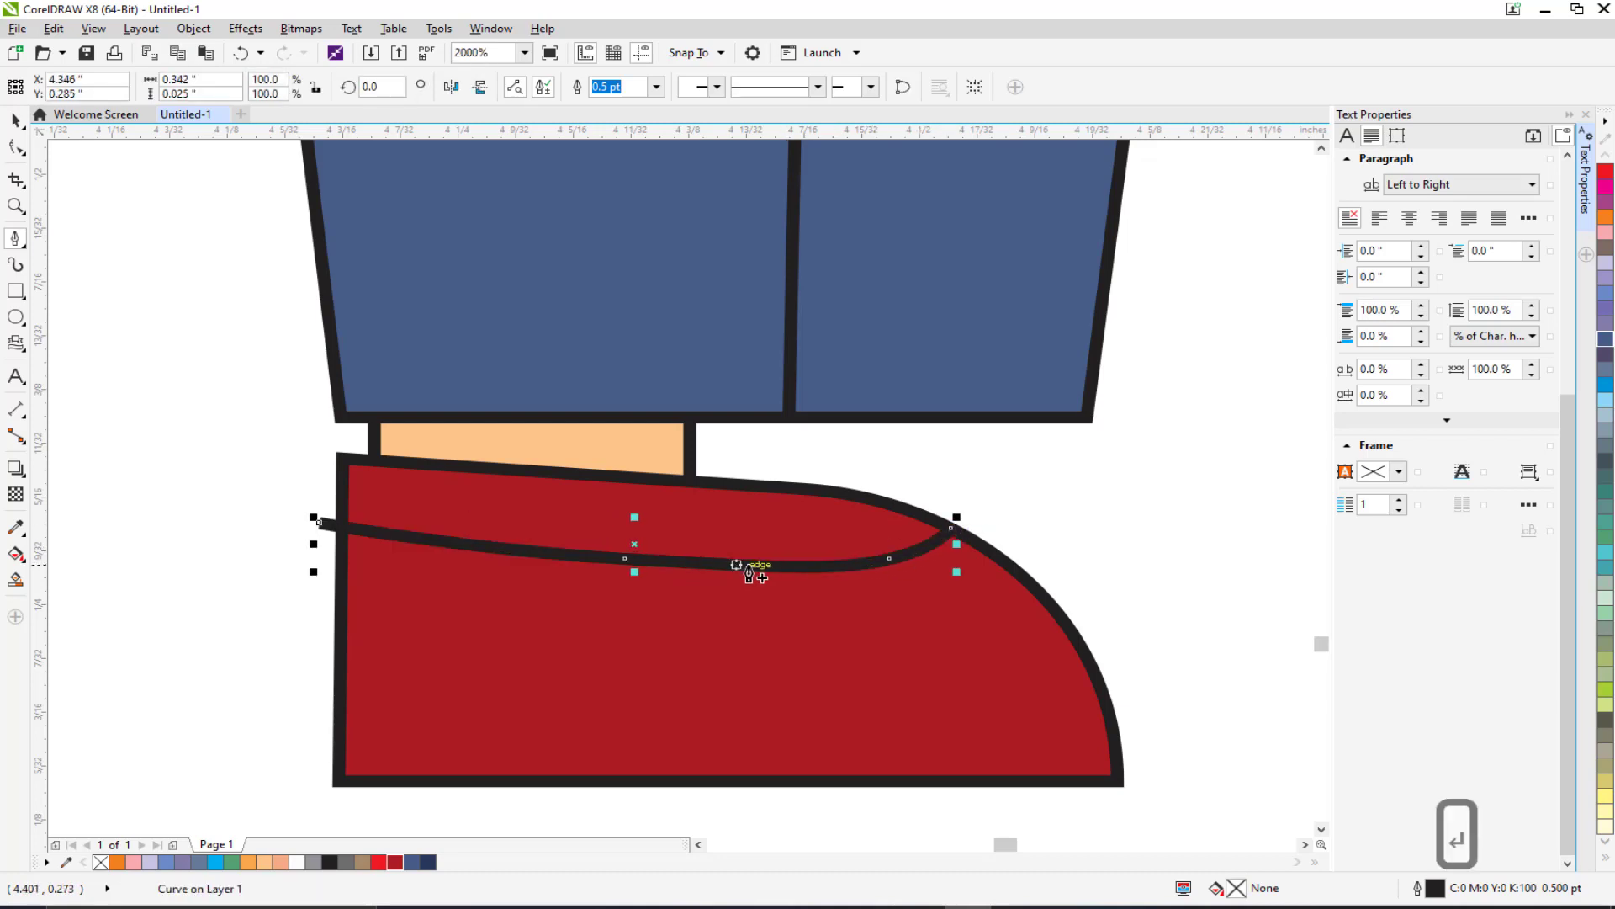
Step: Draw a closed four-sided tab about 0.04 by 0.063 inches, rising from the curved line past the shoe's upper edge
scroll(762, 488, "up", 1)
left_click(738, 427)
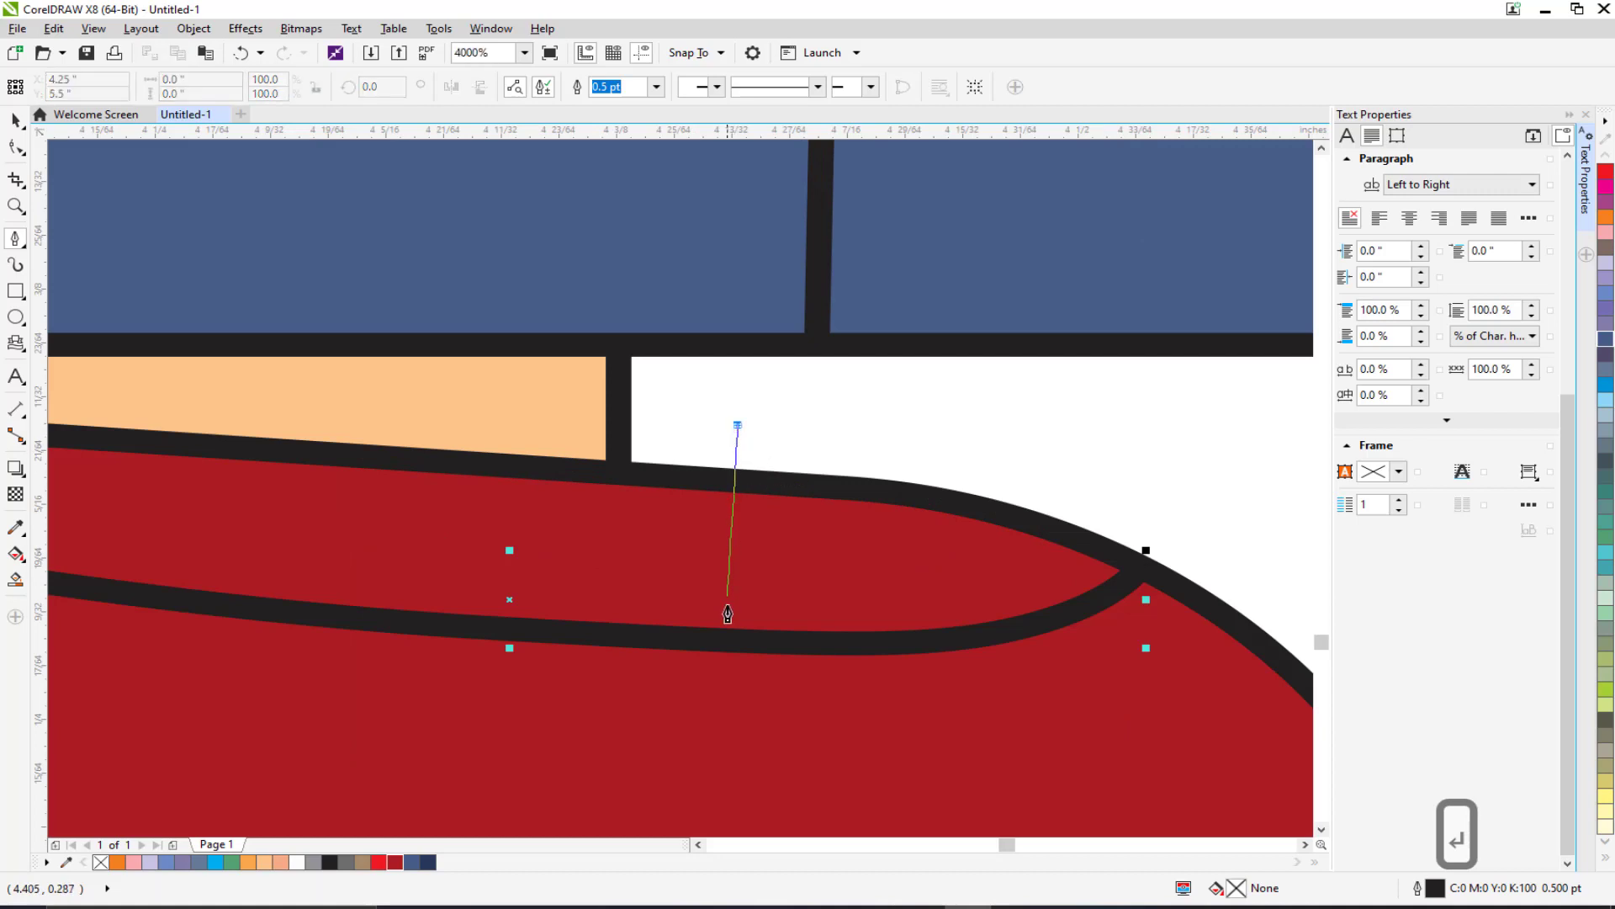
left_click(725, 642)
left_click_drag(847, 642, 868, 528)
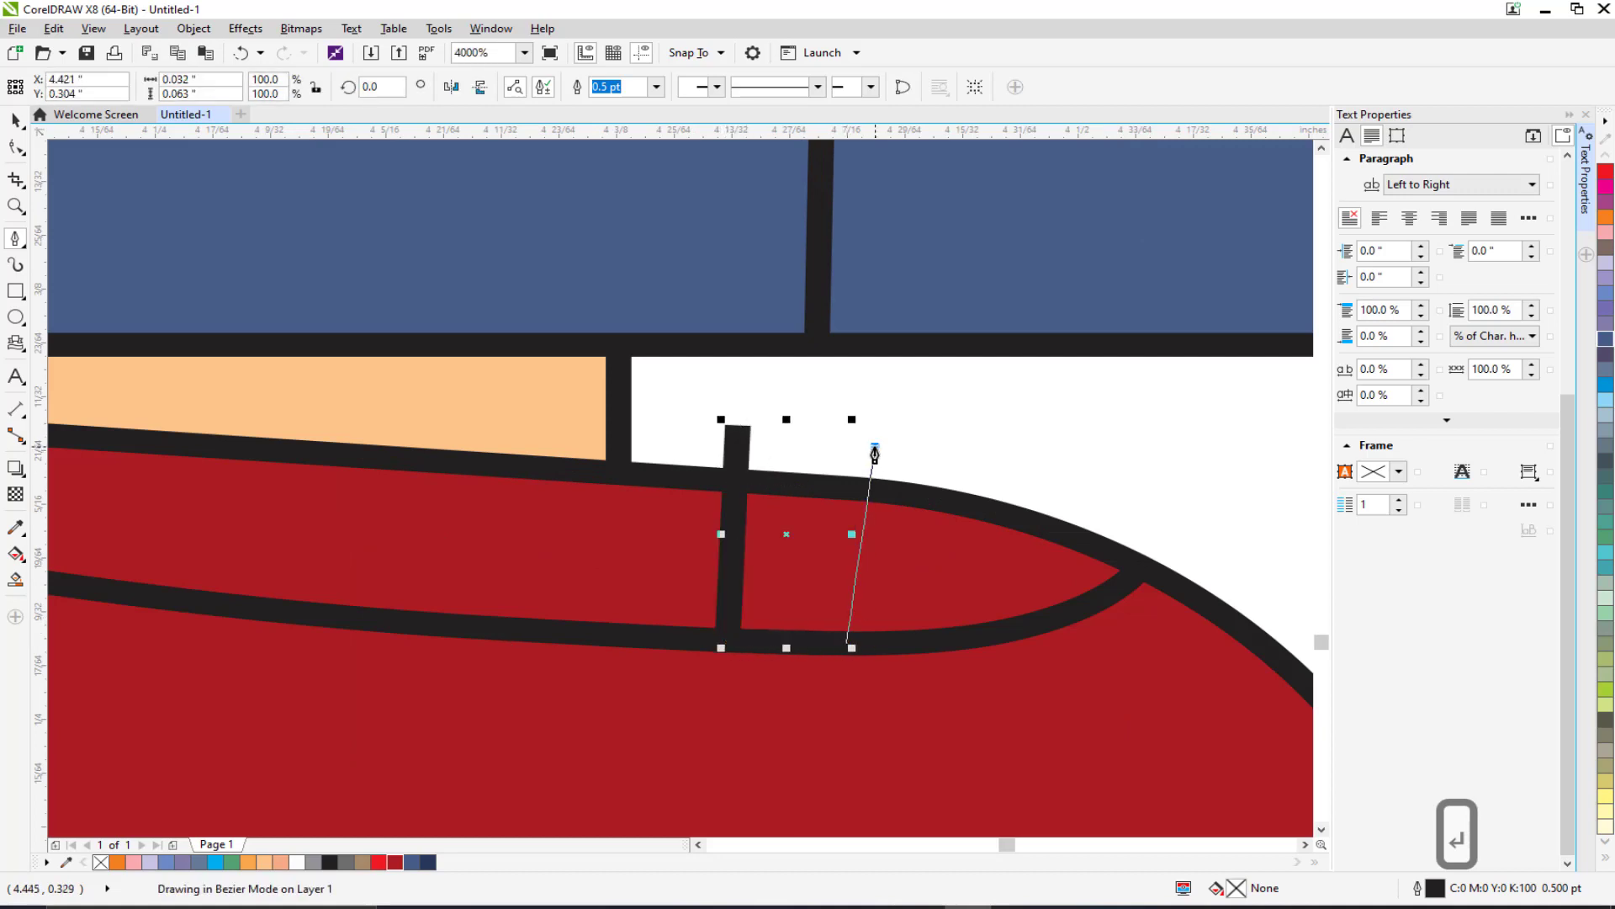
left_click(876, 450)
left_click(738, 427)
scroll(794, 475, "down", 1)
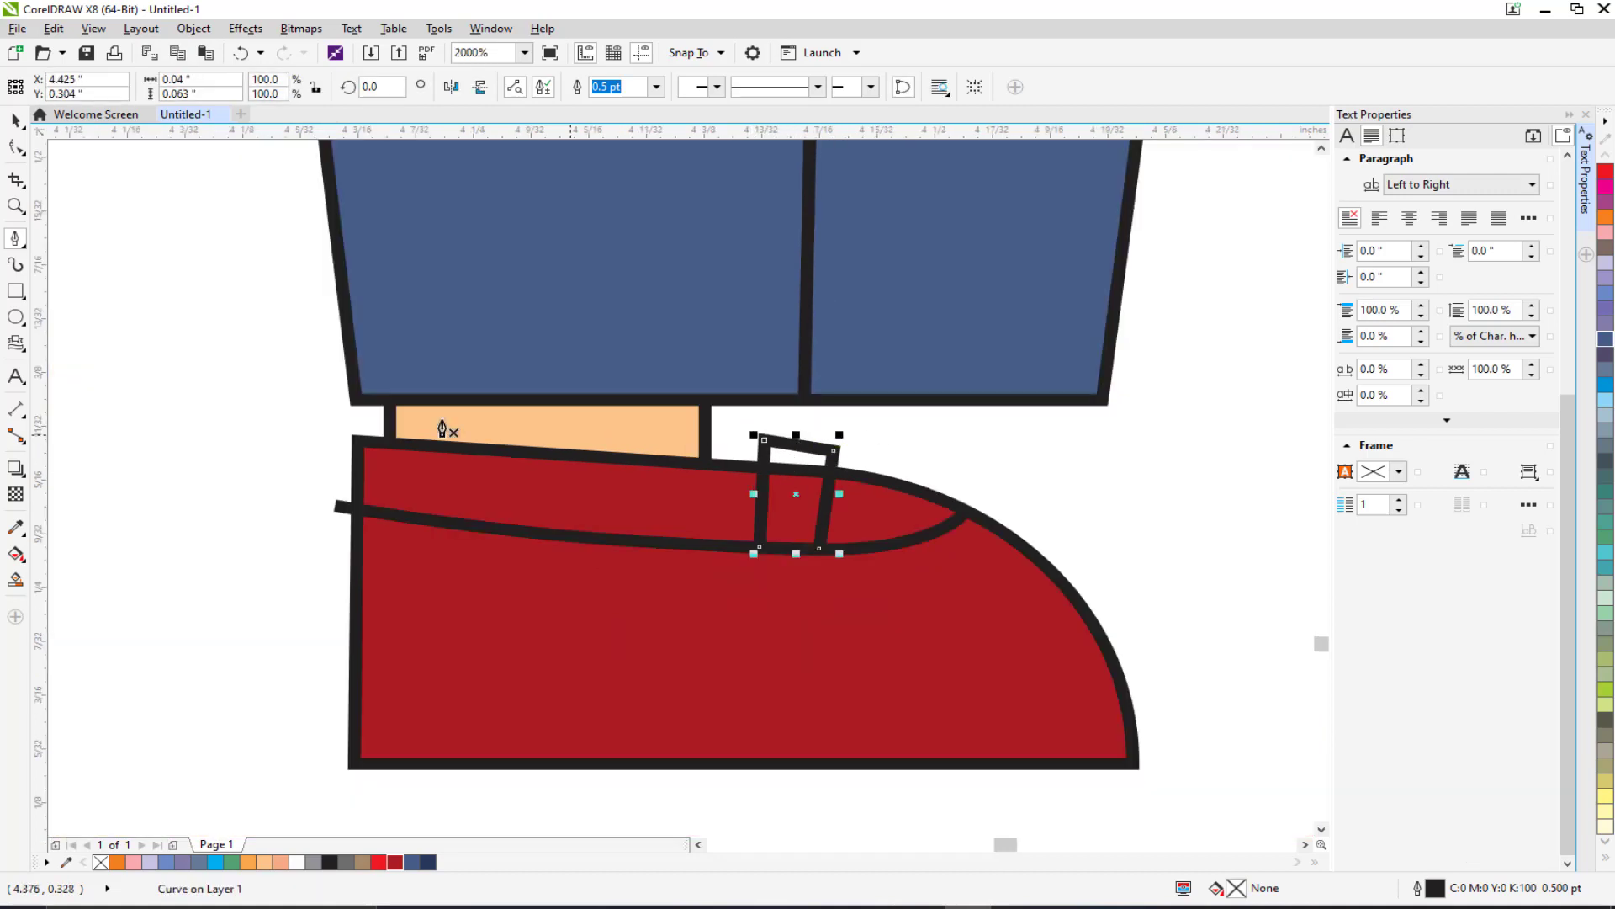
Step: Try moving the small tab and the curved line off the shoe, undoing both moves
left_click(15, 124)
left_click(497, 460)
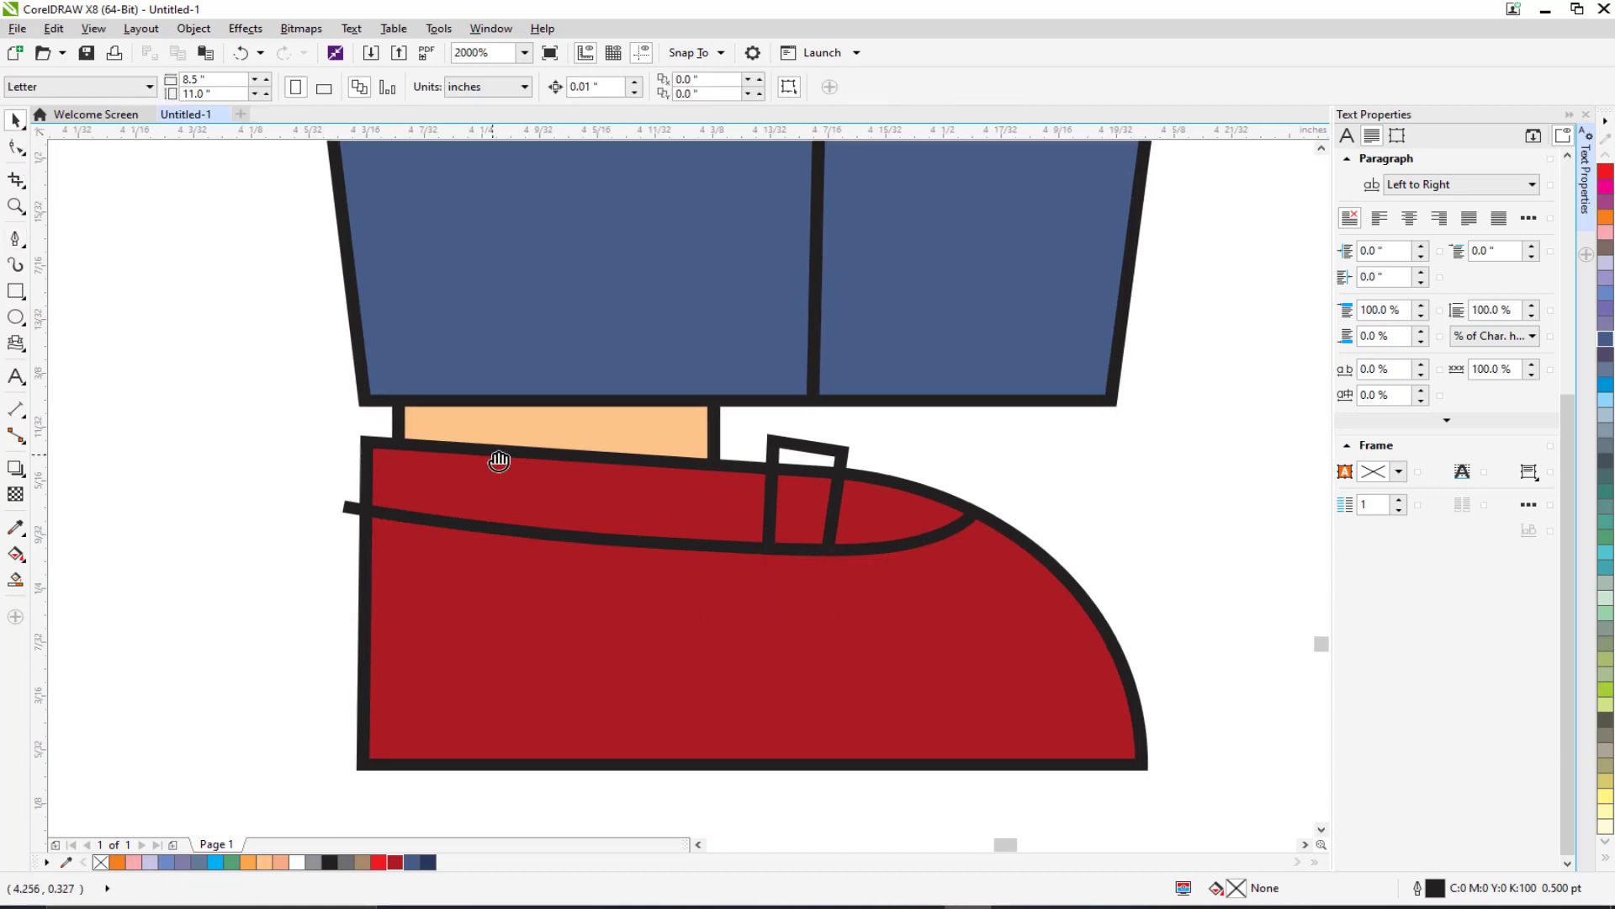
scroll(512, 477, "down", 1)
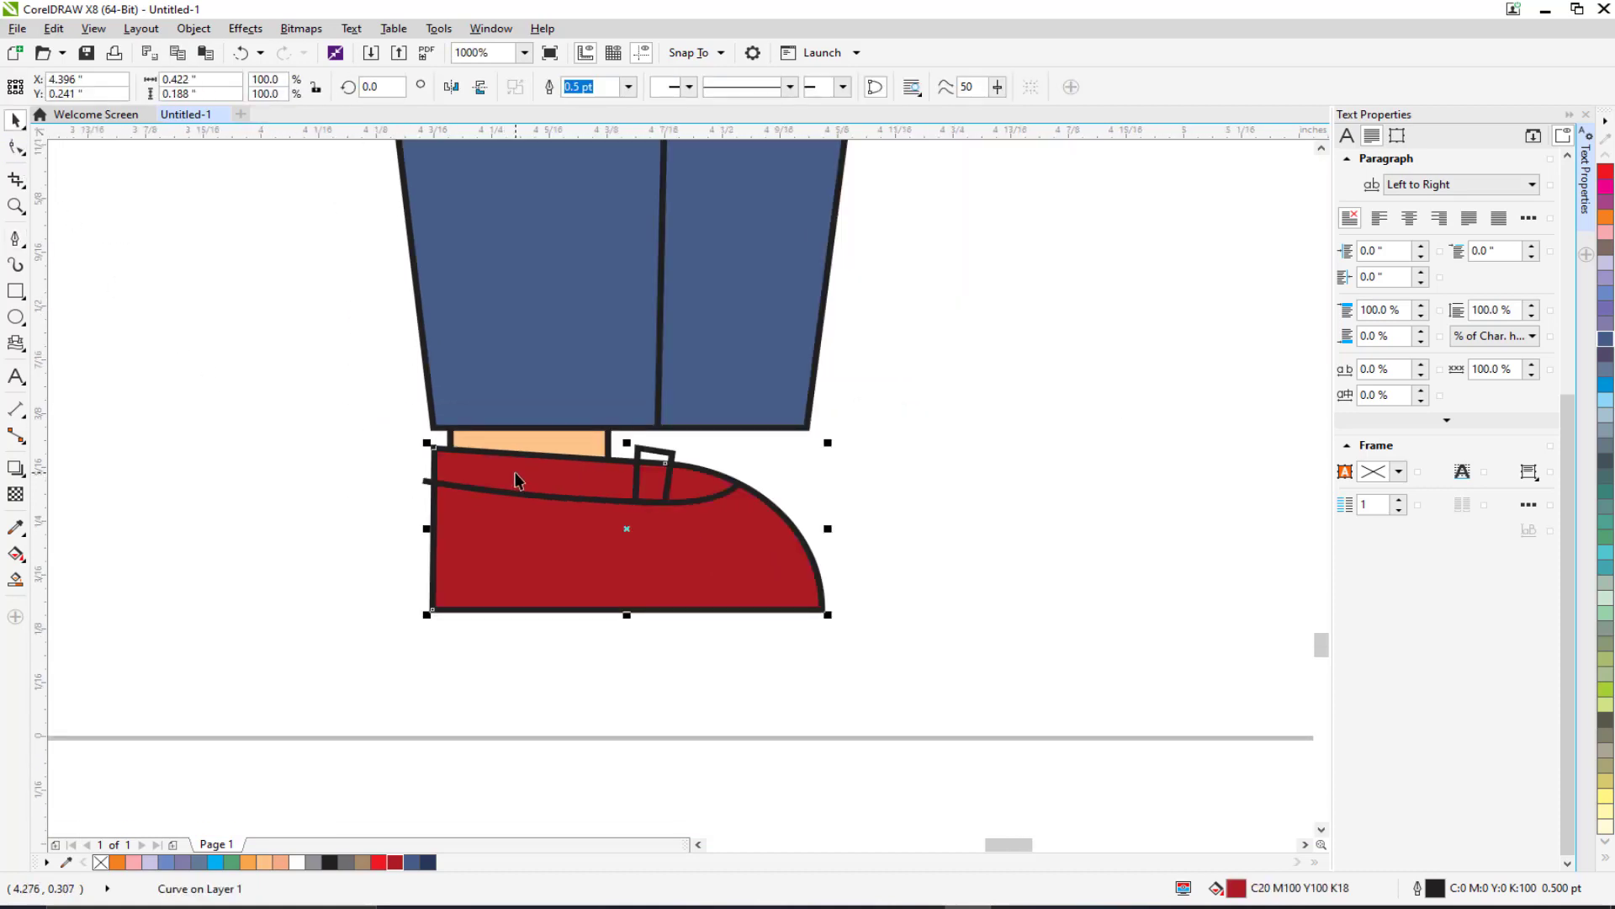
left_click(333, 473)
left_click_drag(648, 457, 871, 448)
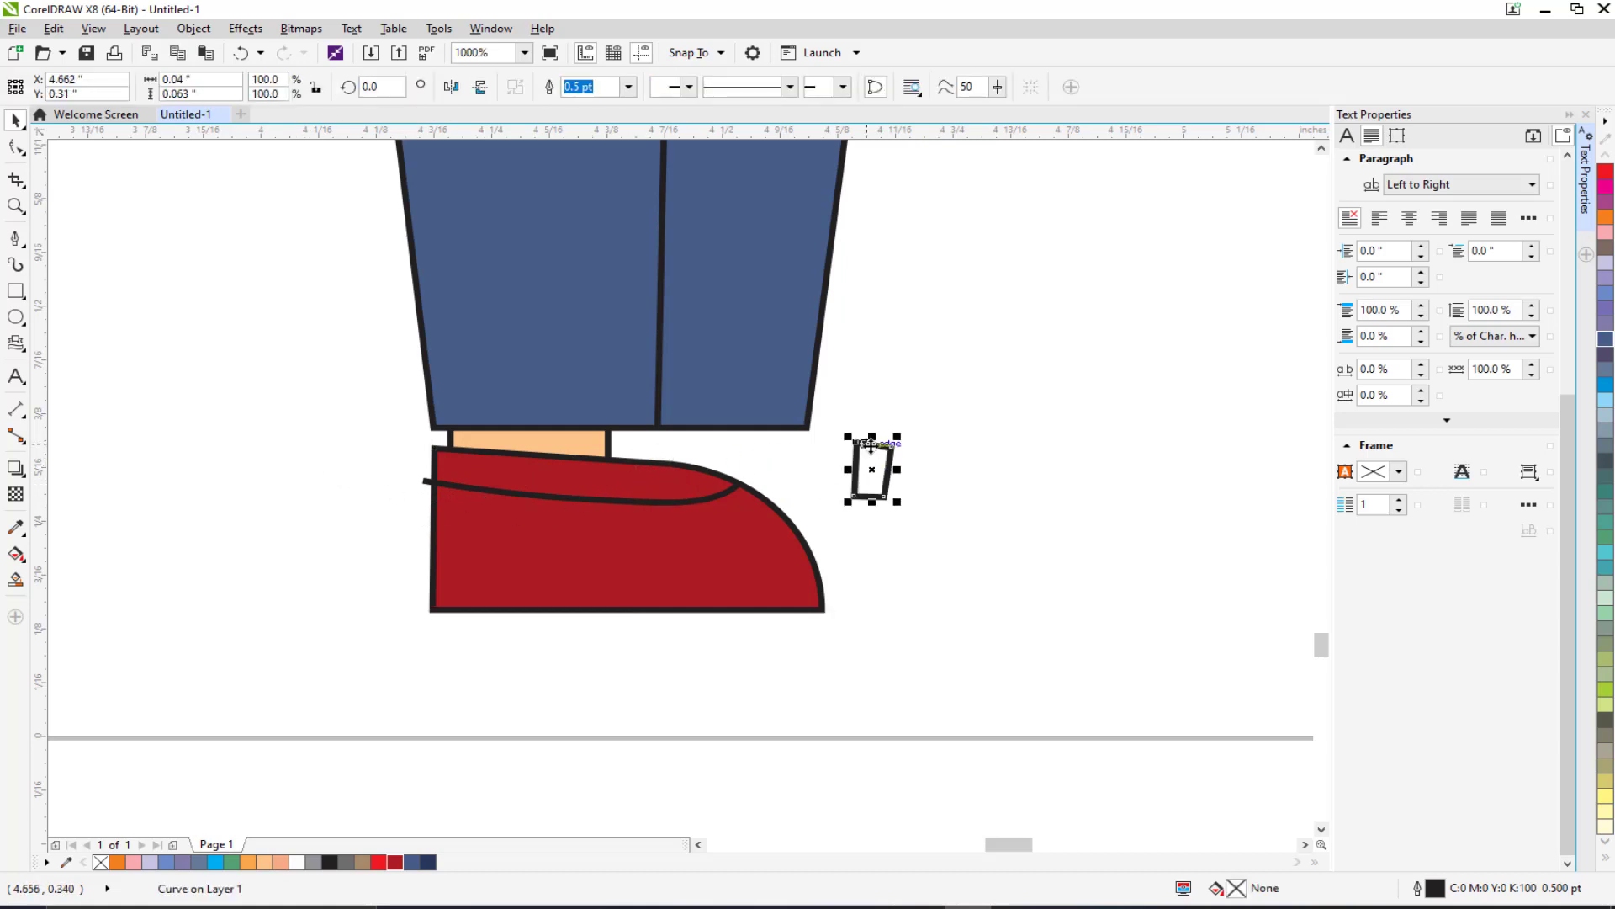
key("ctrl+z")
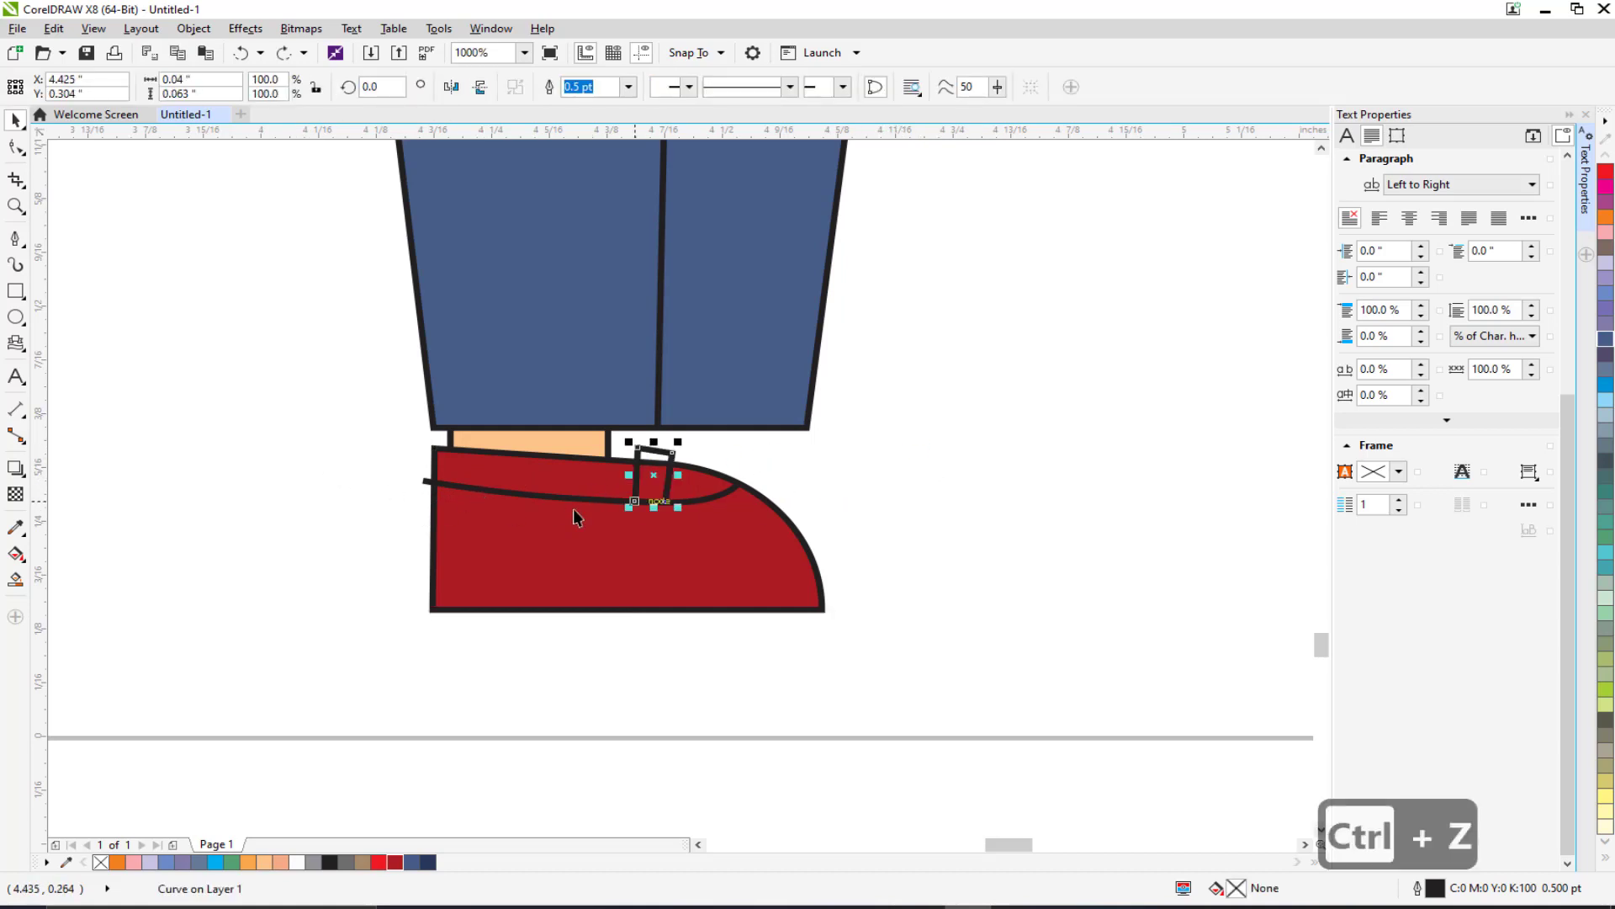
left_click_drag(471, 492, 144, 509)
key("ctrl+z")
Step: Draw a practice ellipse about 0.237 by 0.234 inches beside the shoe and fill it with Red
left_click_drag(317, 511, 580, 589)
left_click(16, 317)
left_click_drag(258, 359, 489, 571)
left_click(380, 862)
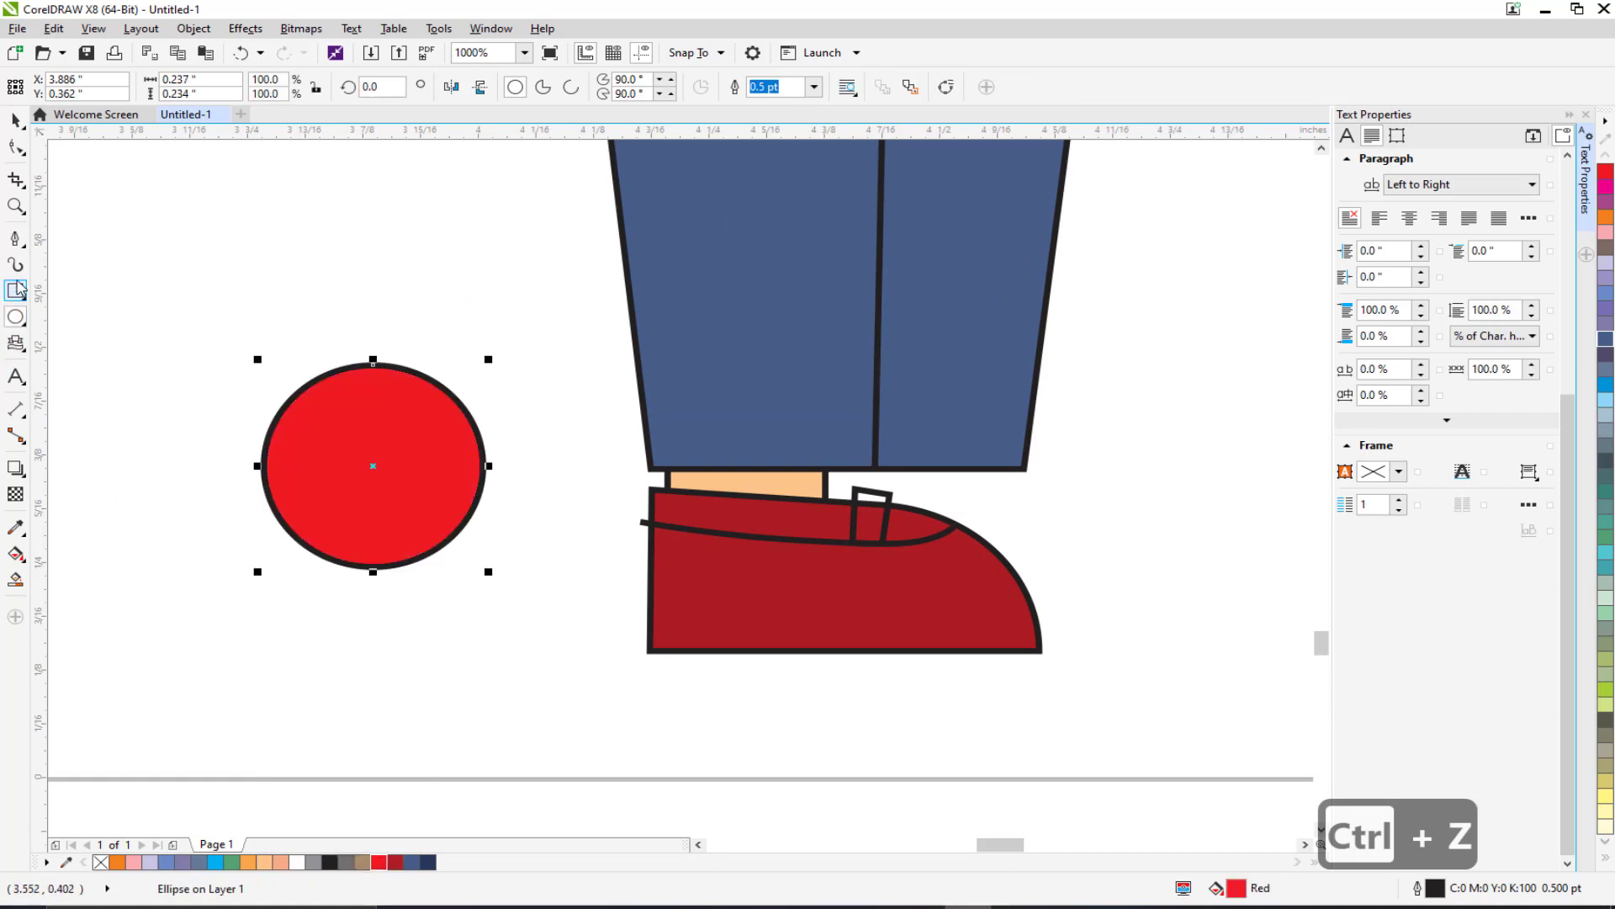
Step: Draw a curved pen line about 0.342 by 0.137 inches crossing the whole practice ellipse
left_click(15, 238)
left_click(217, 371)
left_click_drag(398, 470, 513, 501)
left_click(532, 488)
key("Return")
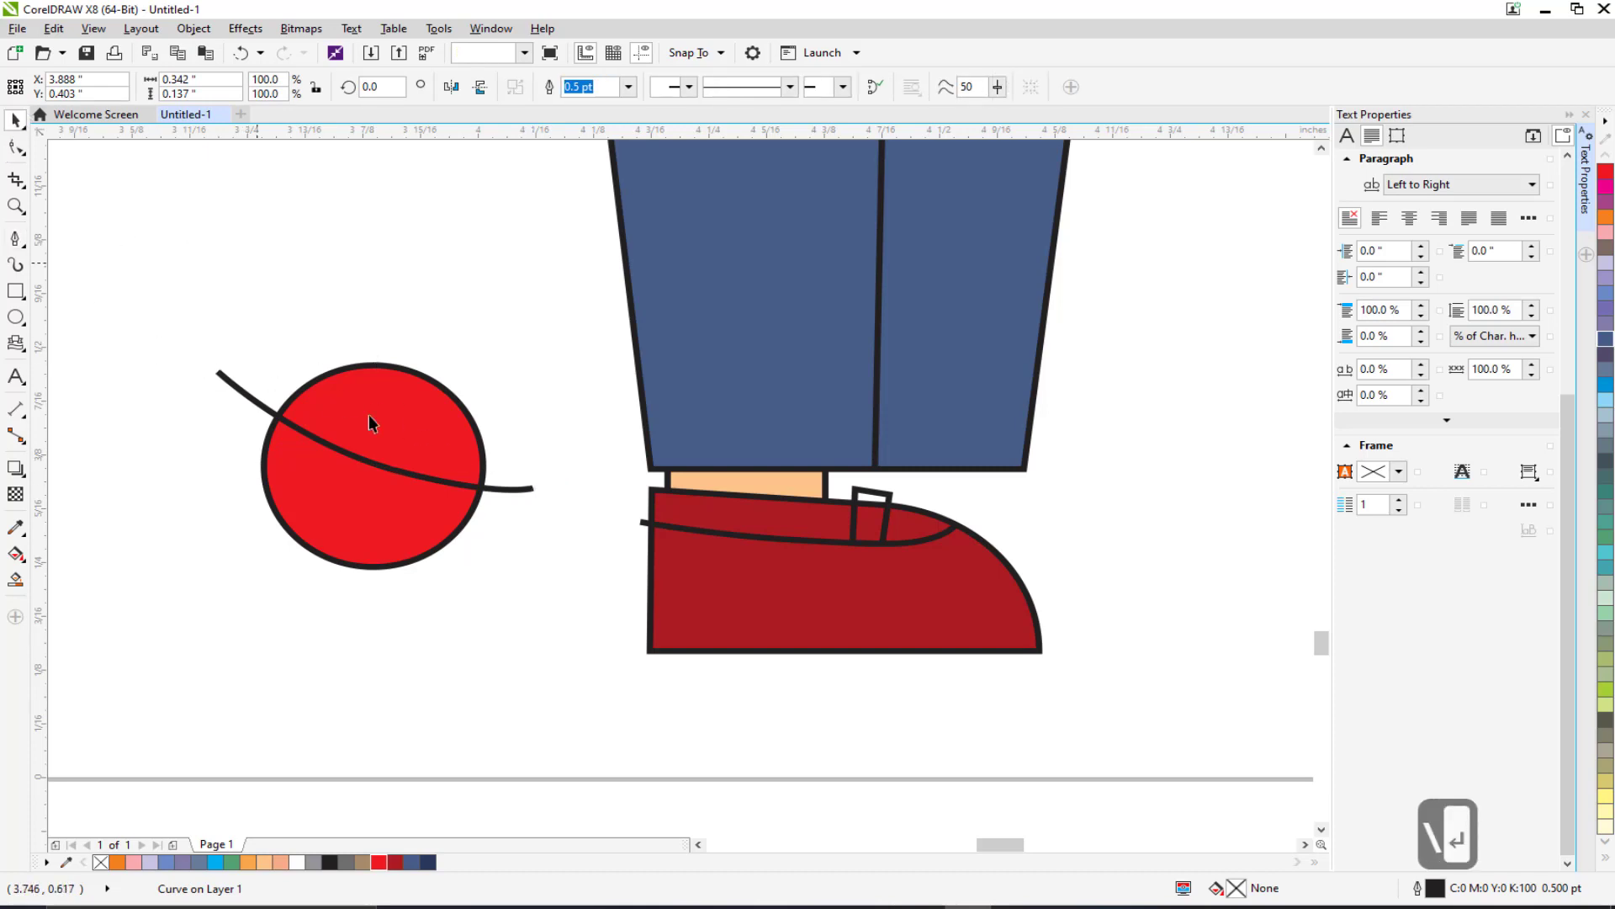
Step: Change the practice ellipse's fill to Navy Blue
left_click(410, 412)
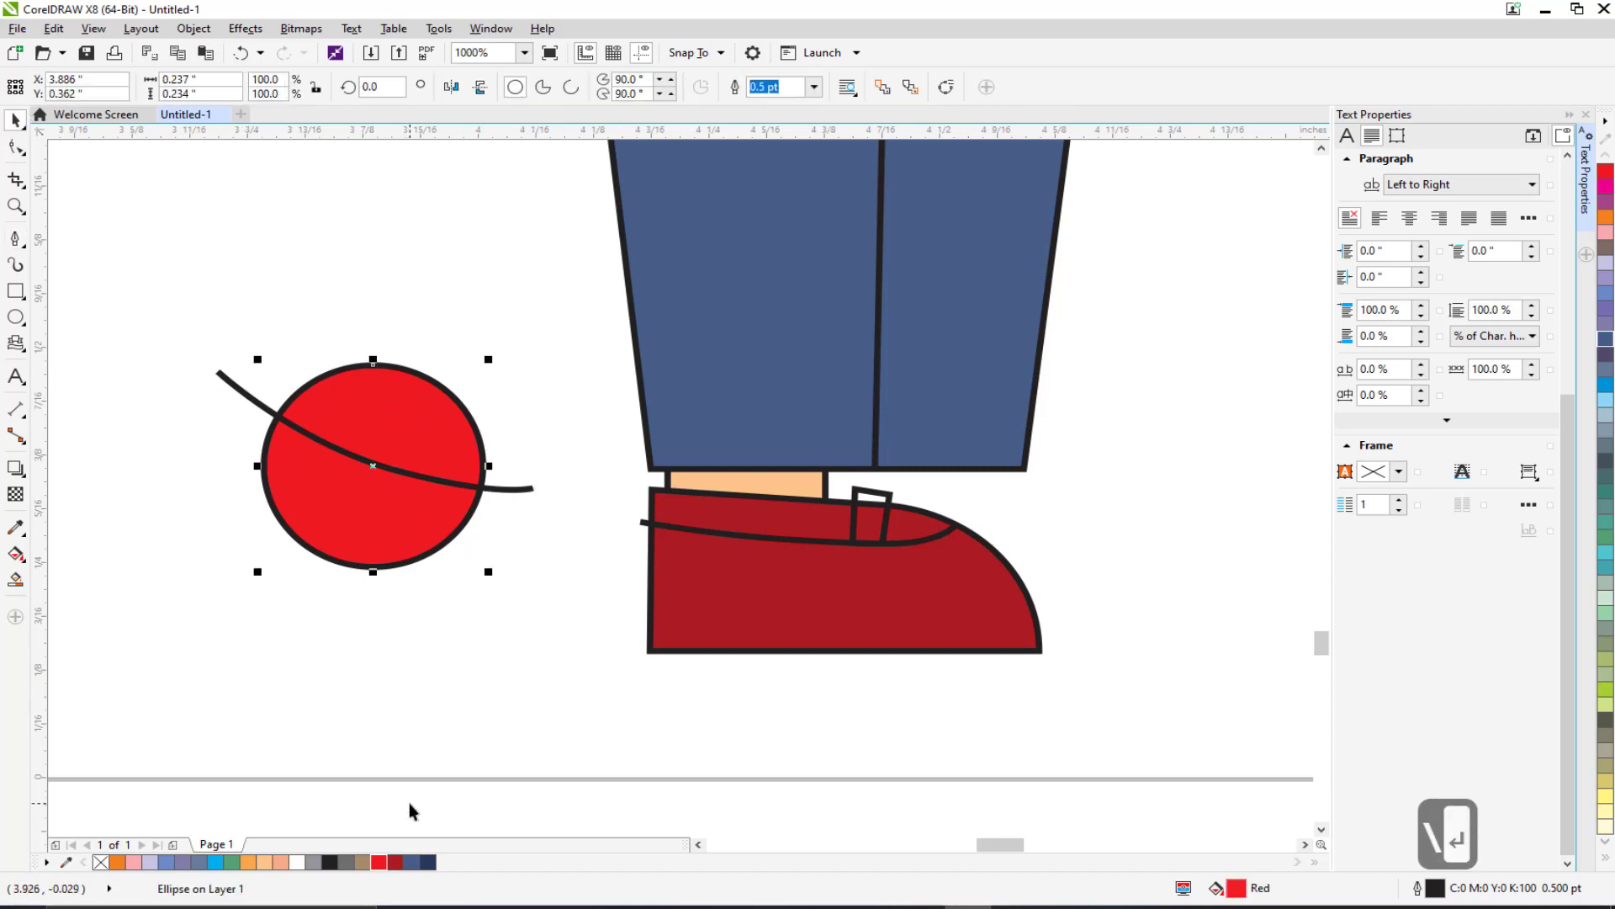
left_click(395, 862)
left_click(412, 862)
key("Escape")
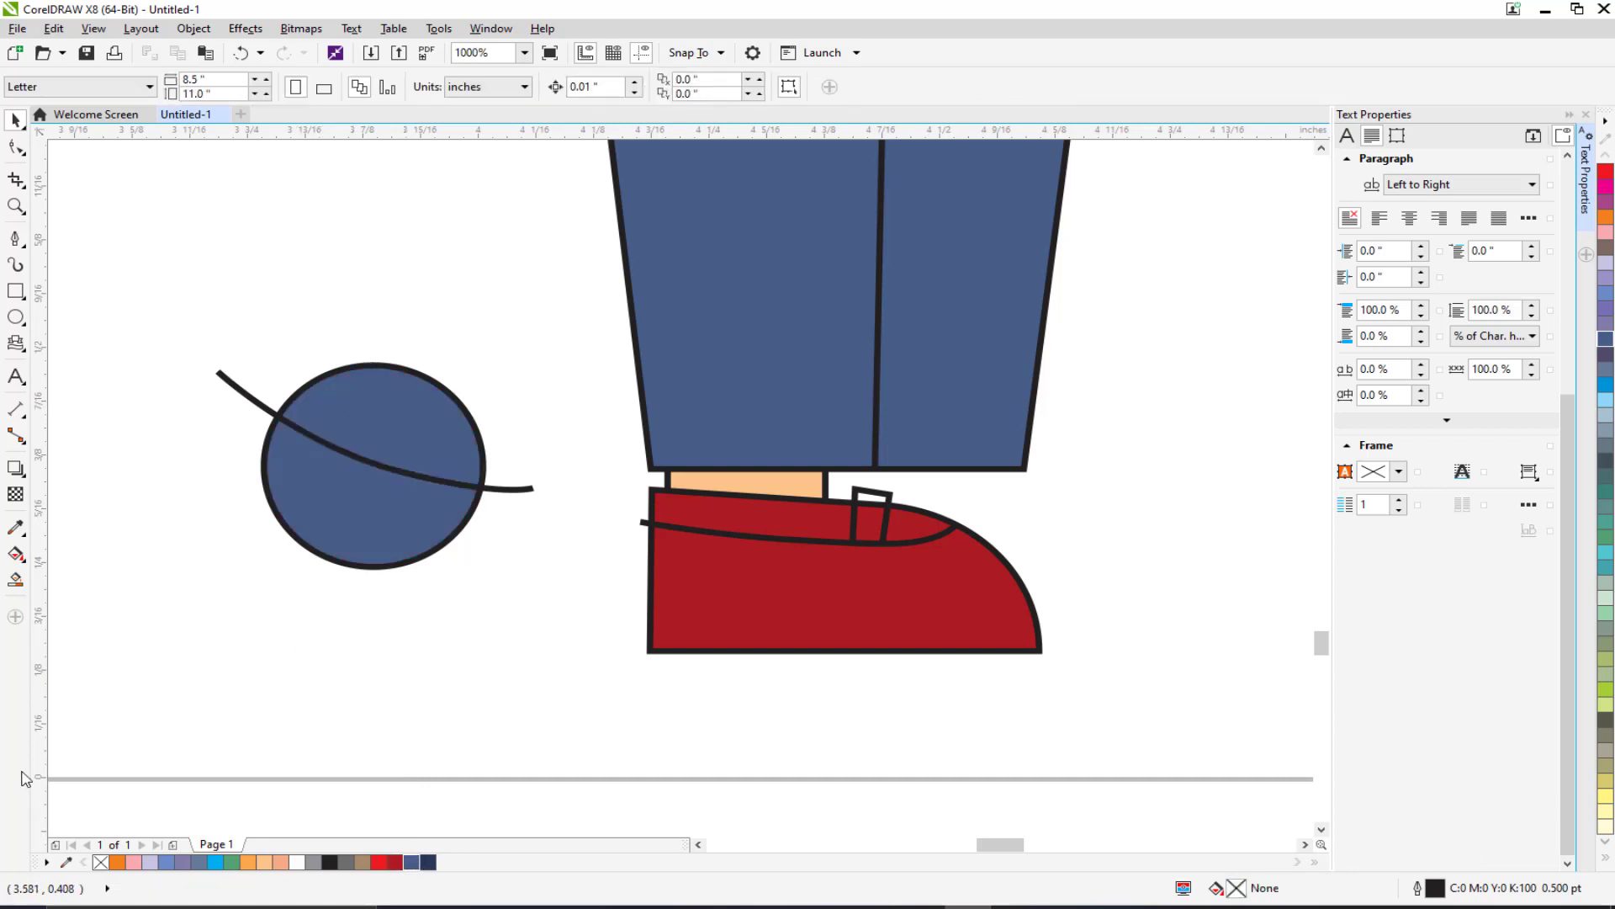
Step: Smart Fill the ellipse's area above the curve with white and the area below with dark red (C24 M100 Y100 K19)
left_click(16, 580)
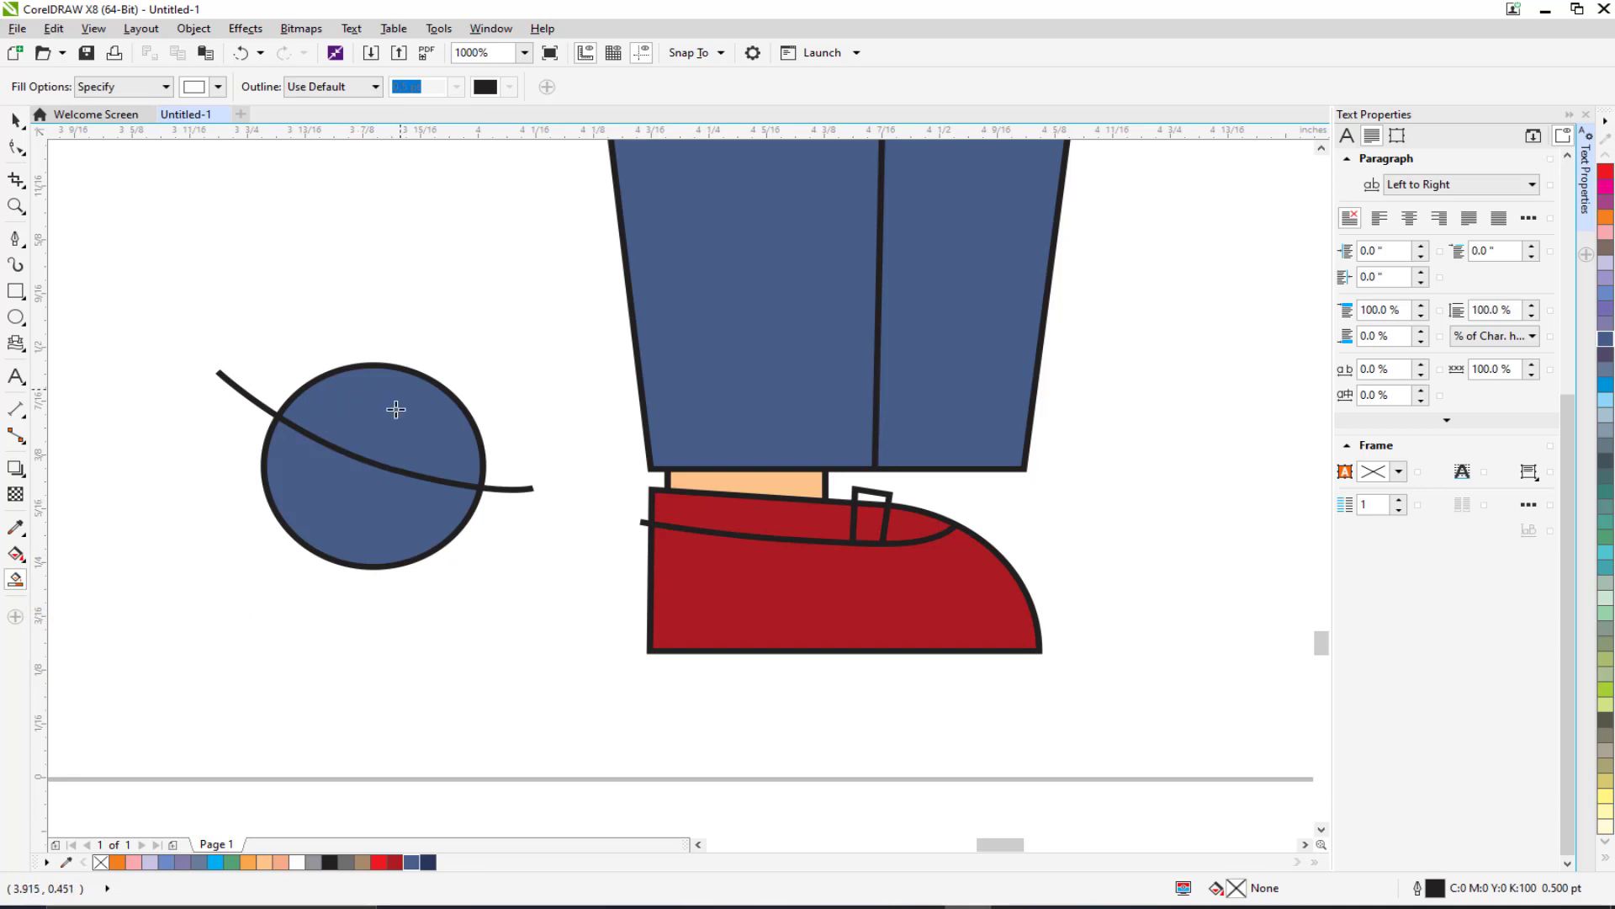
left_click(372, 433)
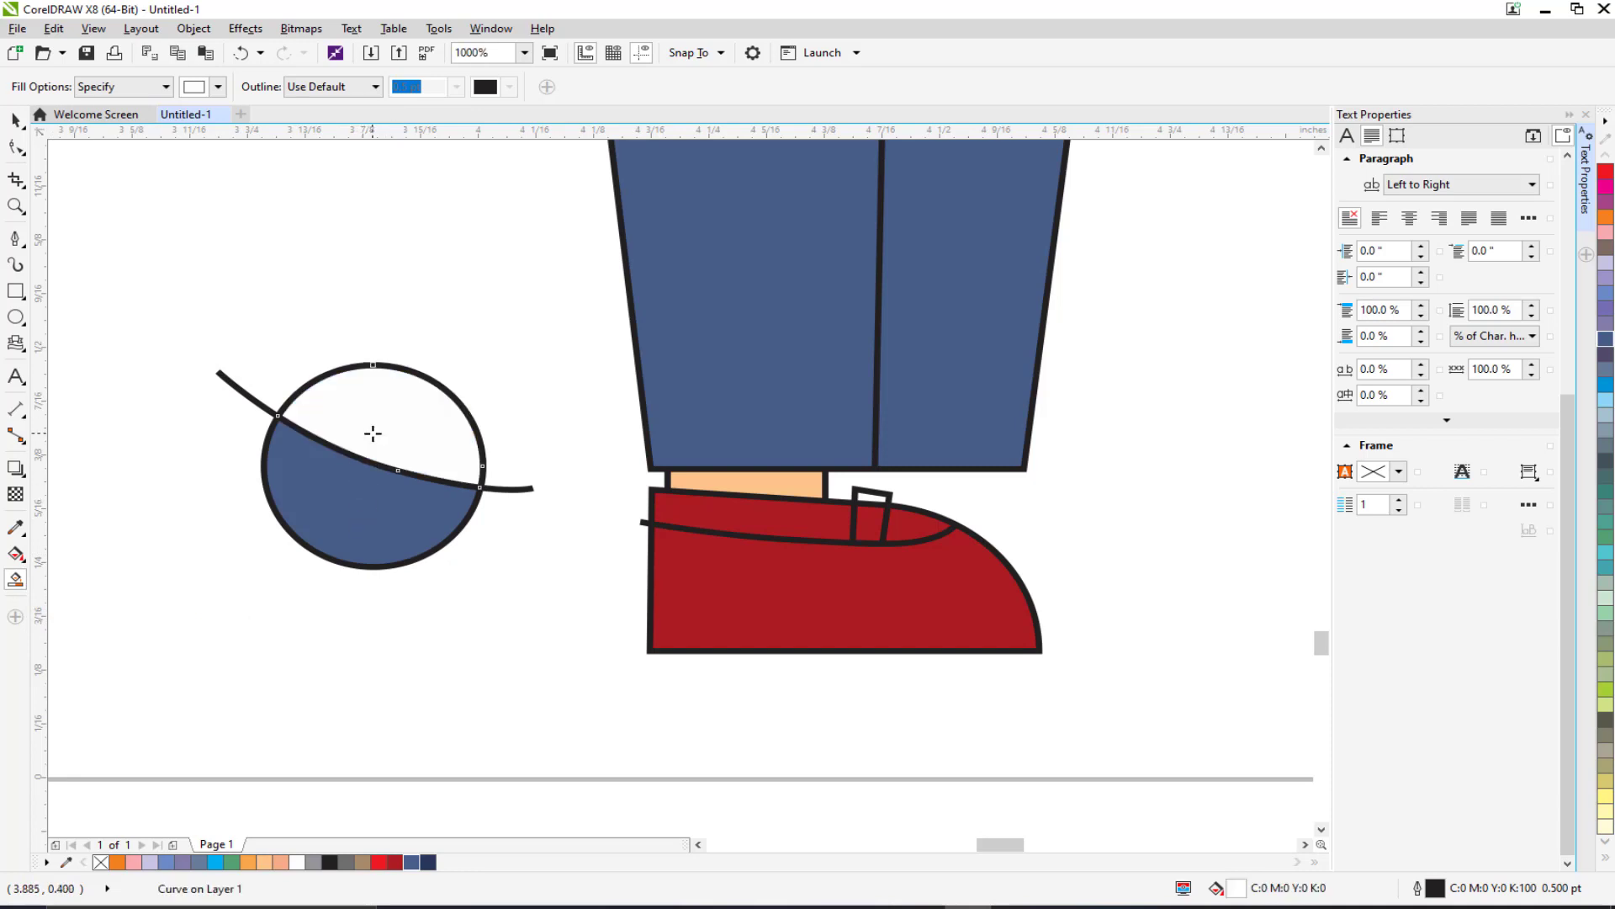
left_click(218, 86)
left_click(269, 215)
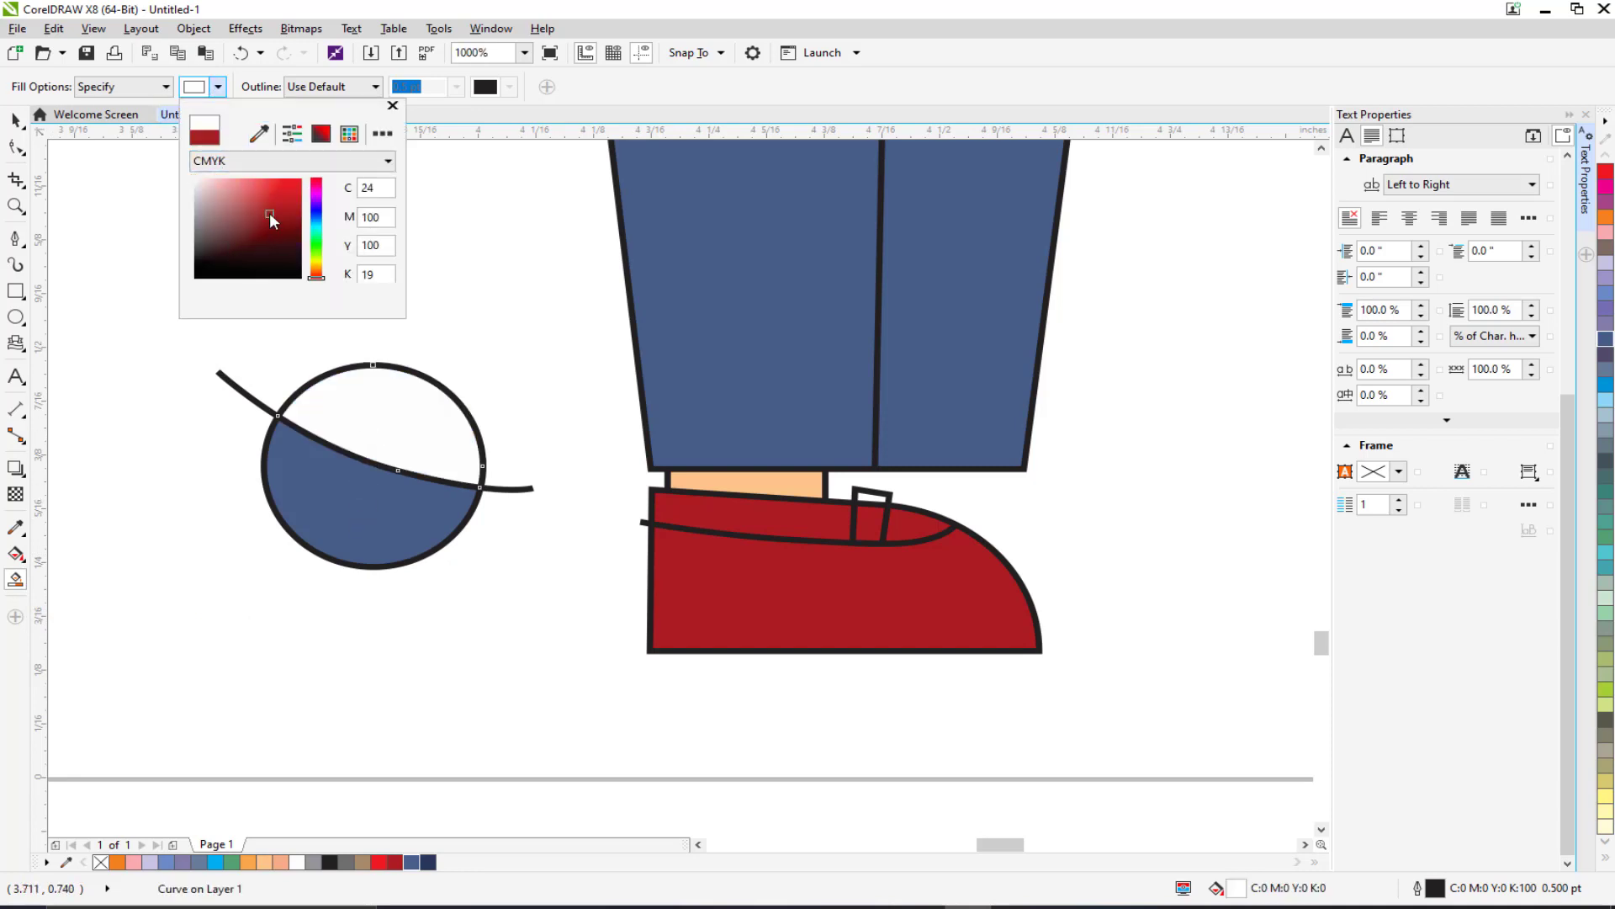
left_click(322, 486)
left_click(334, 498)
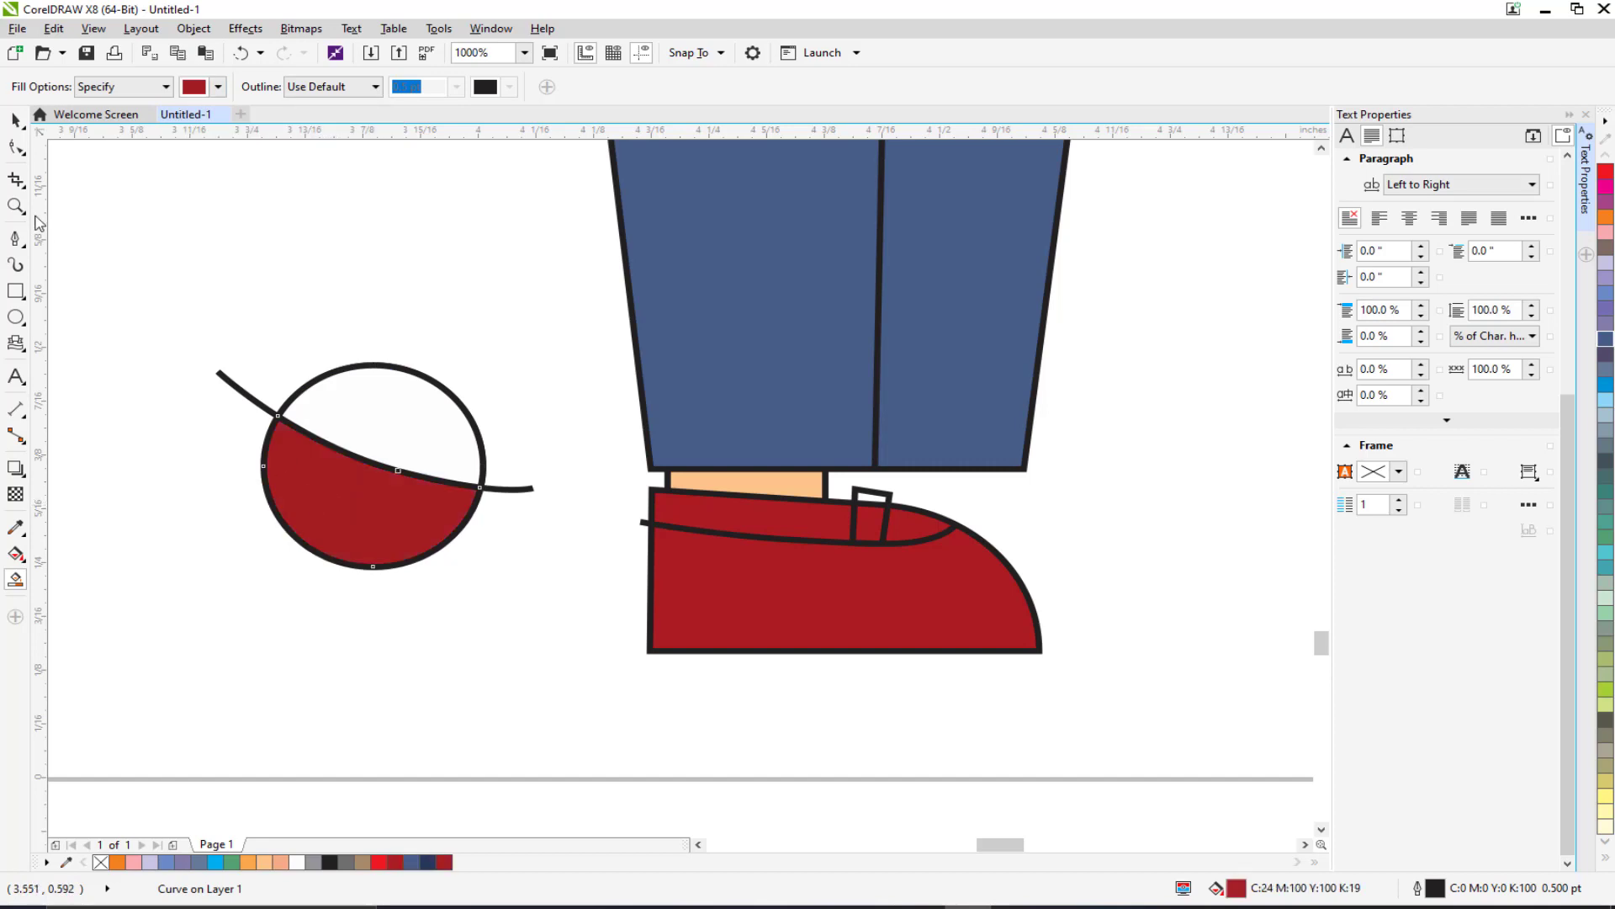
Step: Delete the practice ellipse, its curved line and the two Smart Fill shapes
left_click(15, 120)
left_click_drag(200, 300, 599, 647)
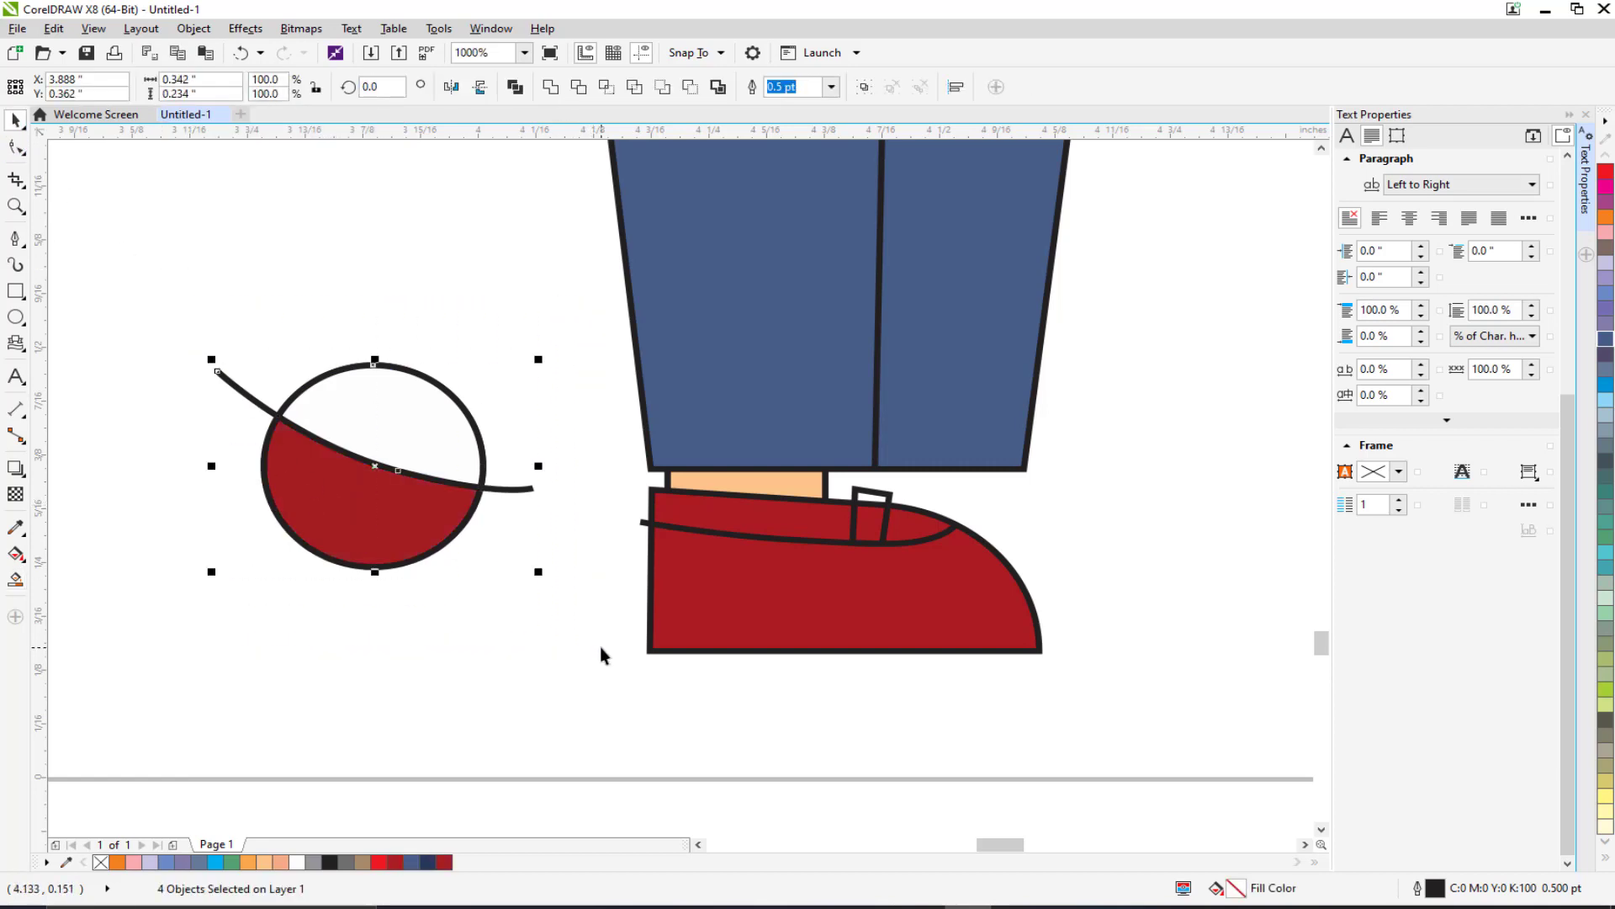
key("Delete")
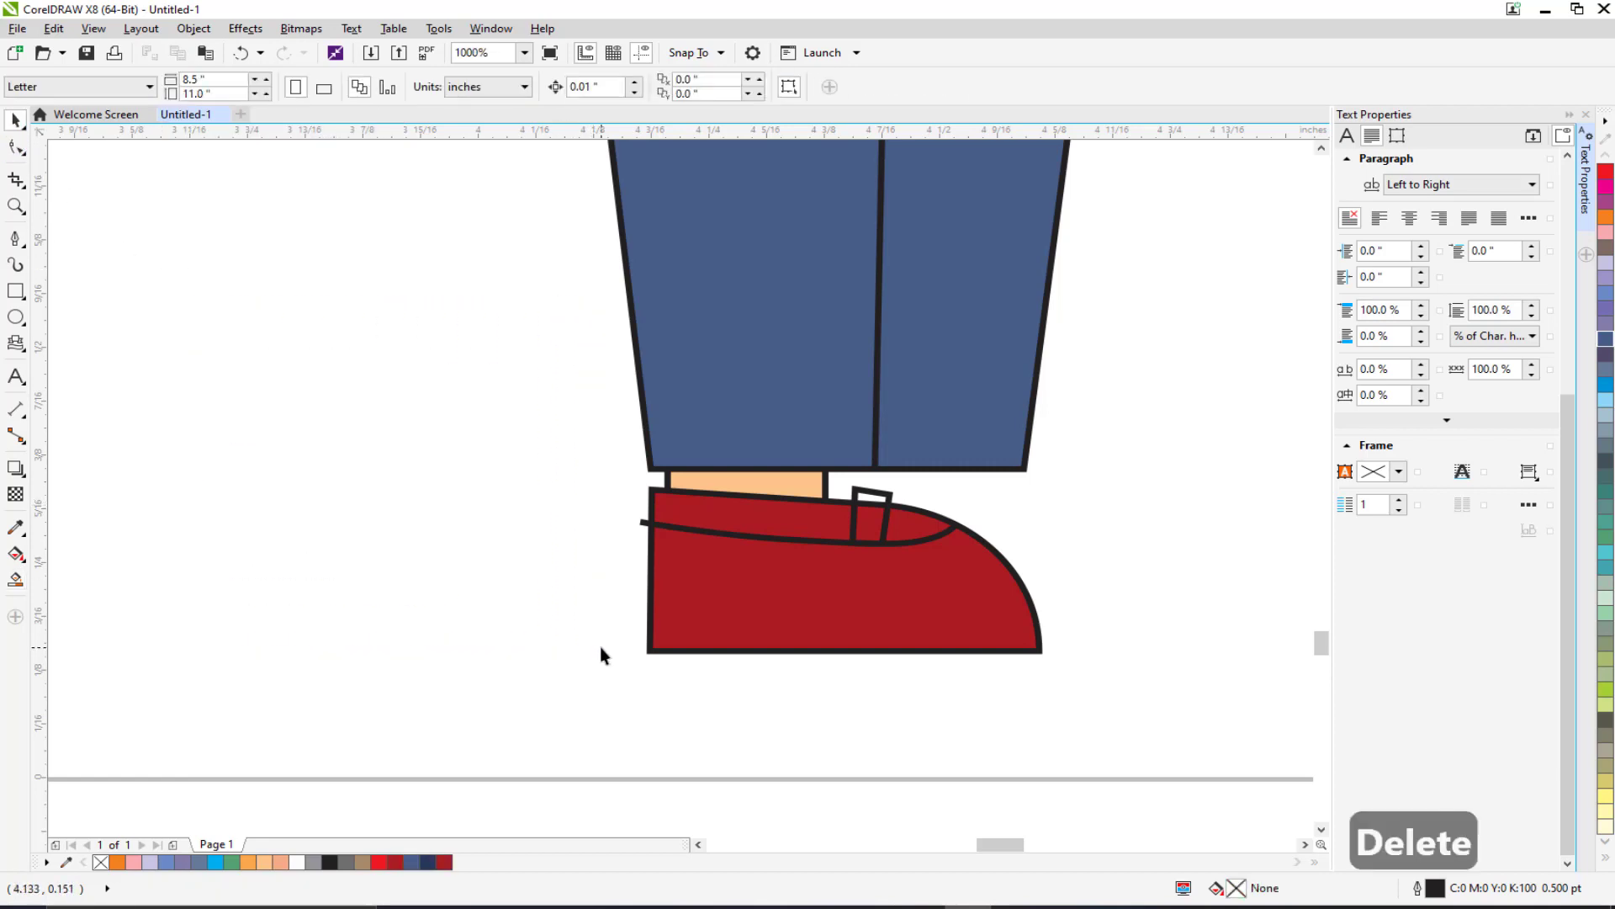
Step: Smart Fill the shoe's two upper openings on either side of the strap with the ankle's skin colour (R252 G196 B138)
left_click(719, 532)
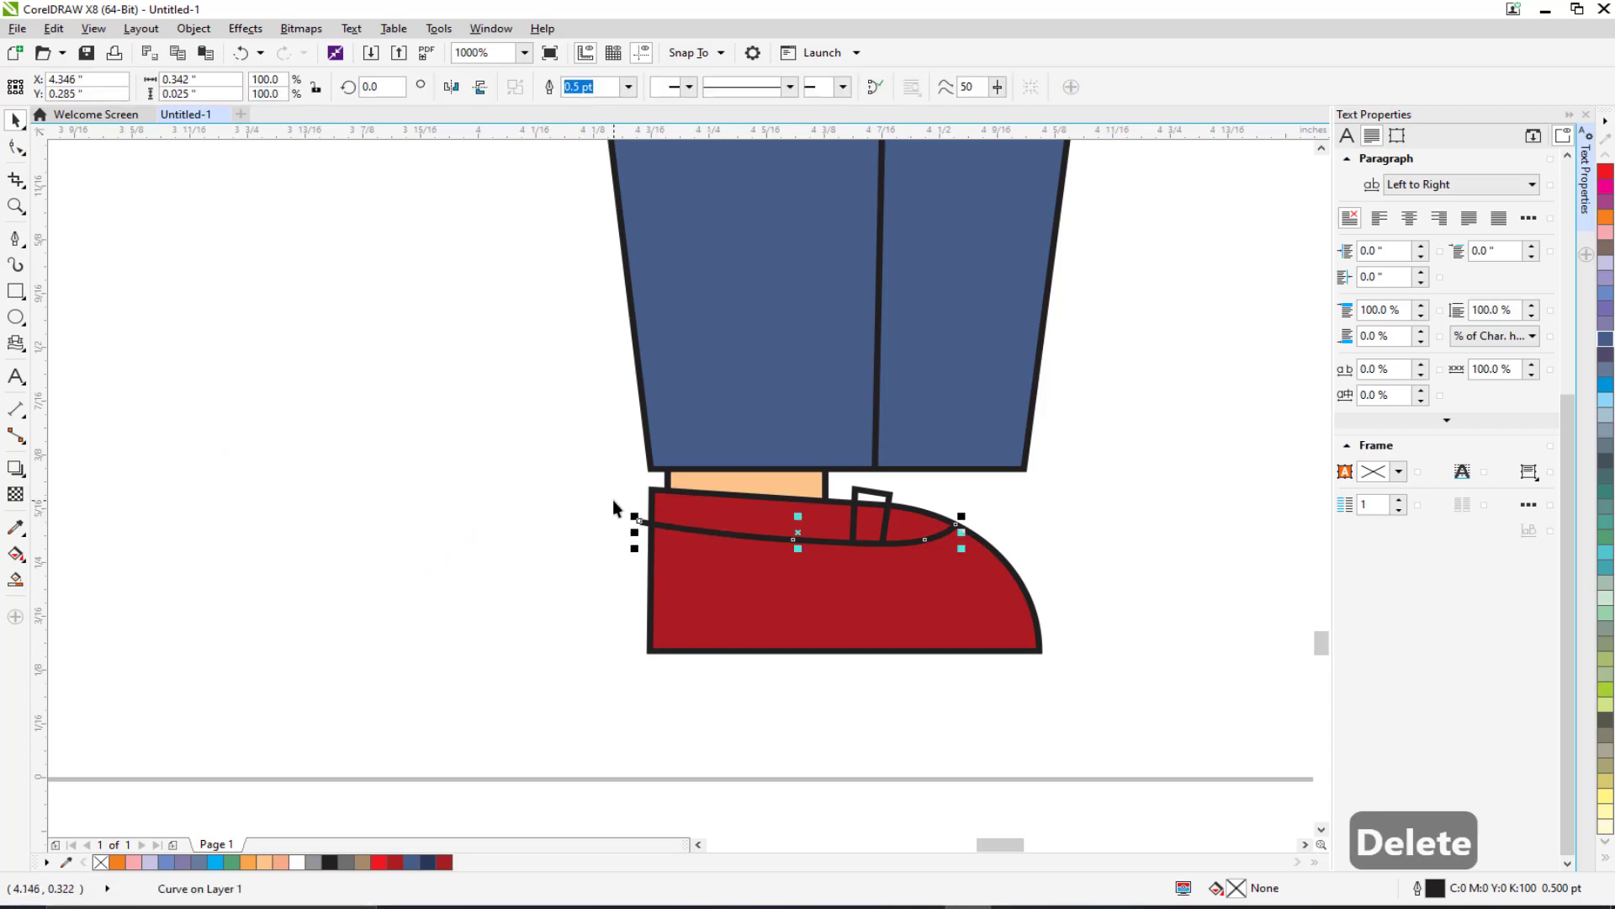
left_click(16, 580)
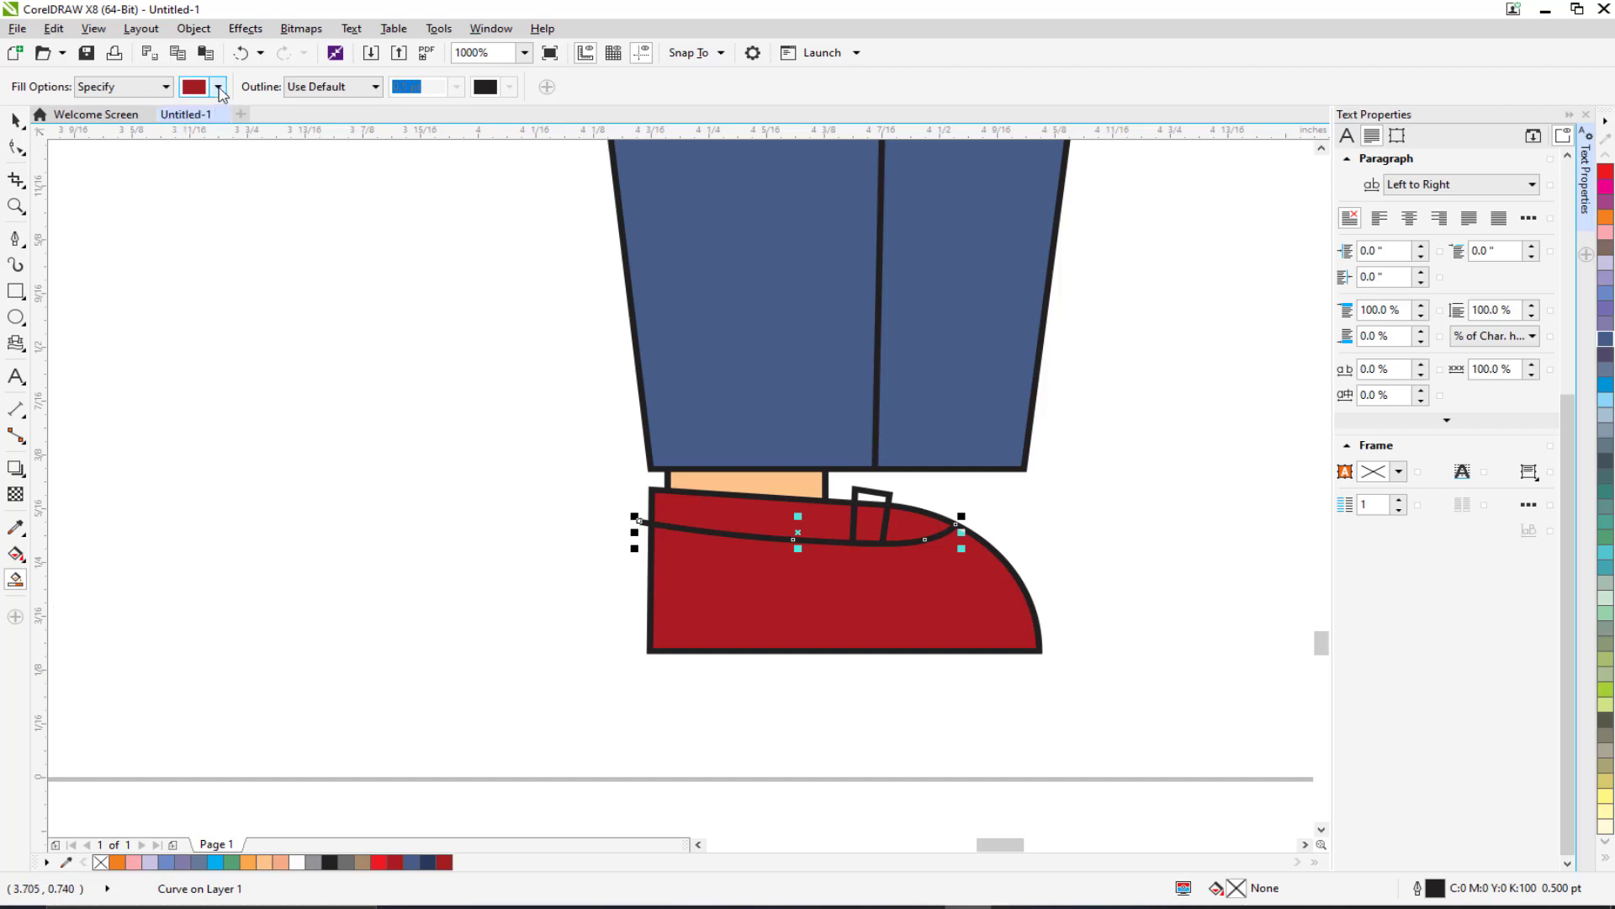
left_click(217, 87)
left_click(260, 134)
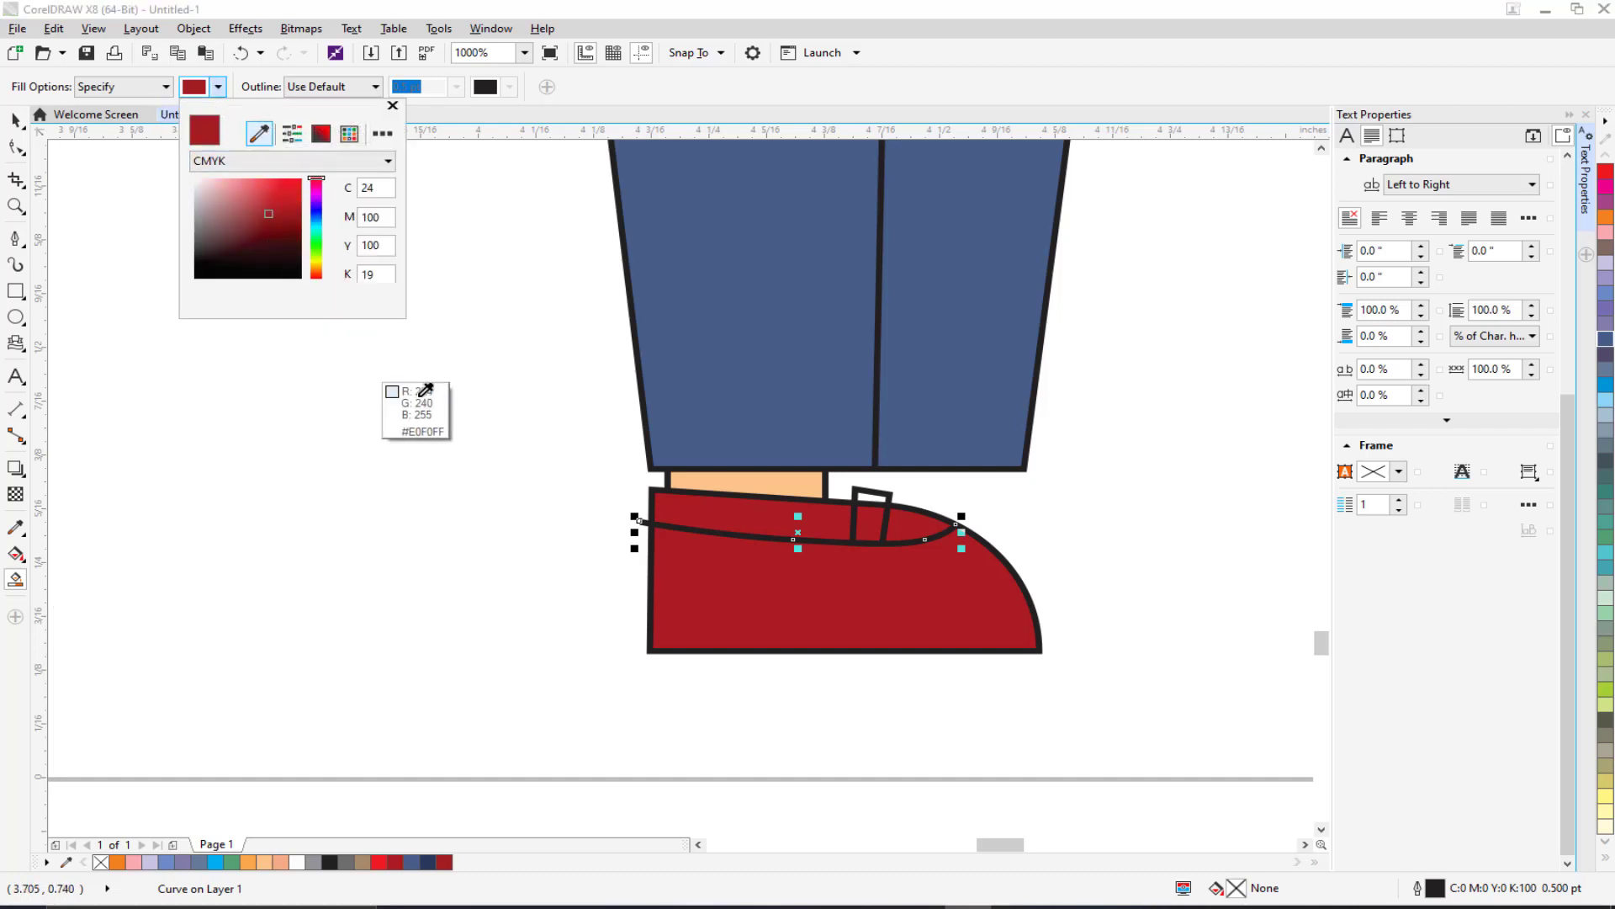
left_click(737, 488)
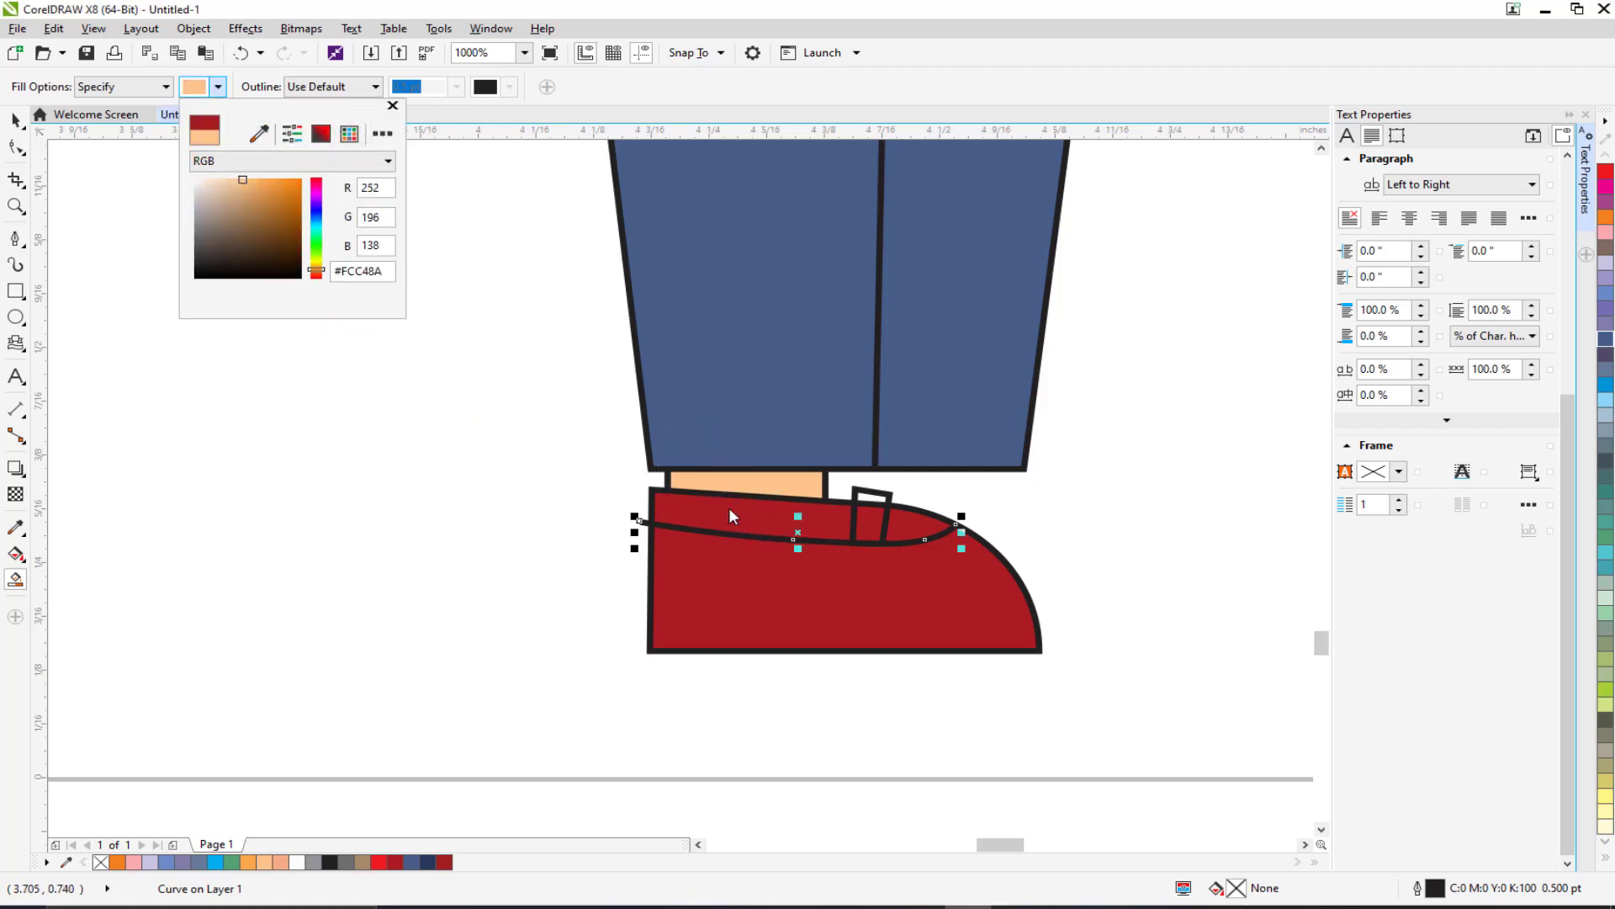
left_click(192, 91)
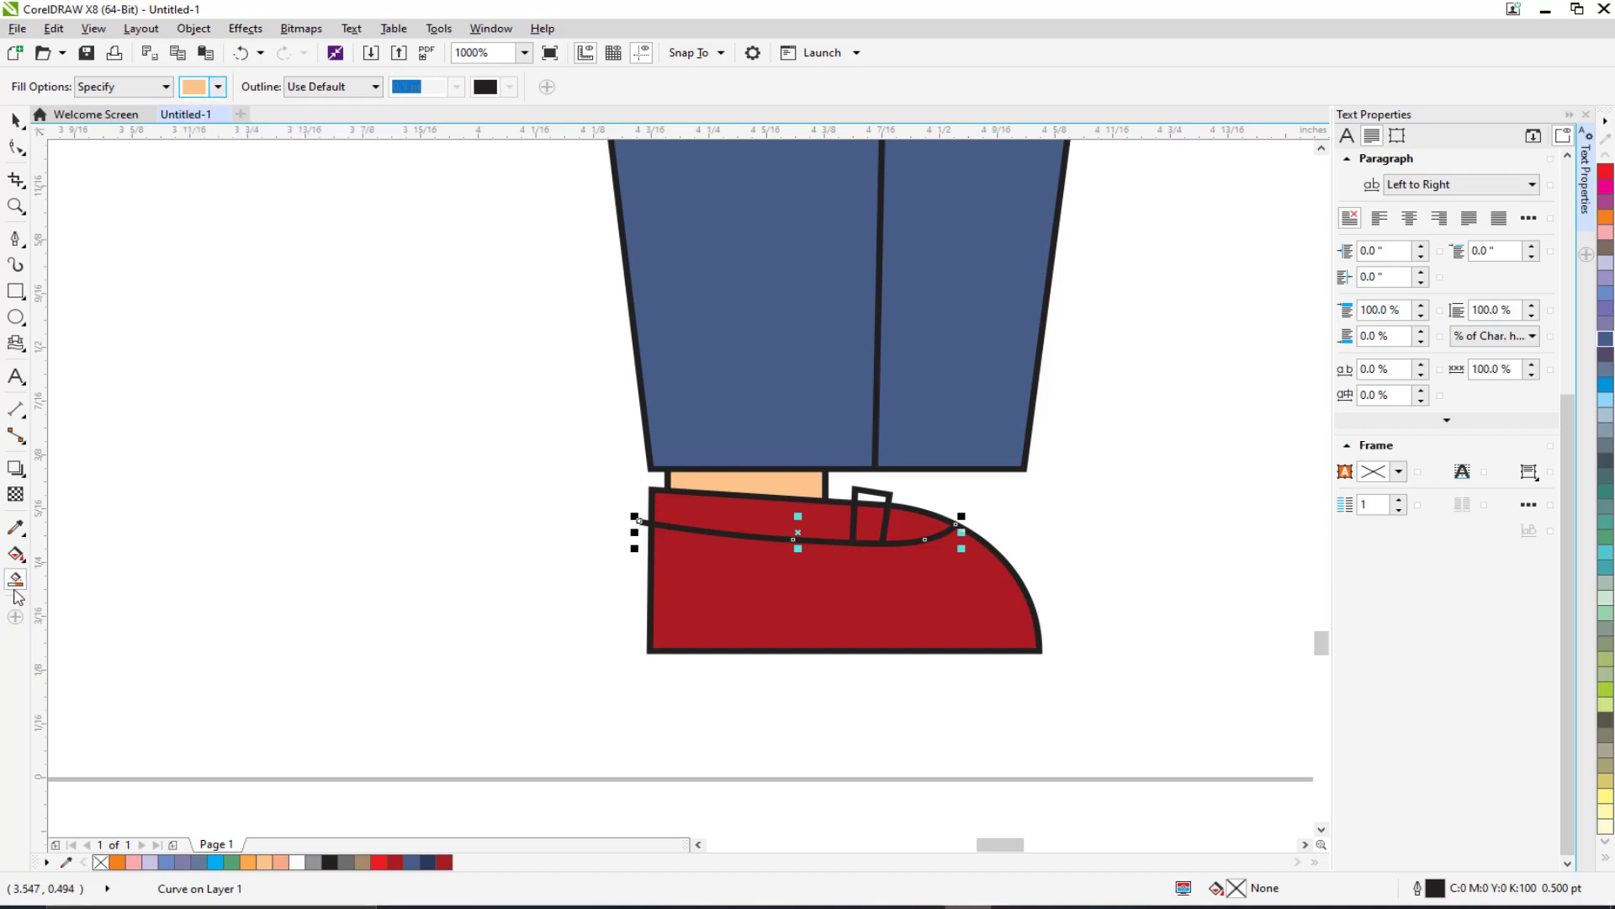
left_click(746, 522)
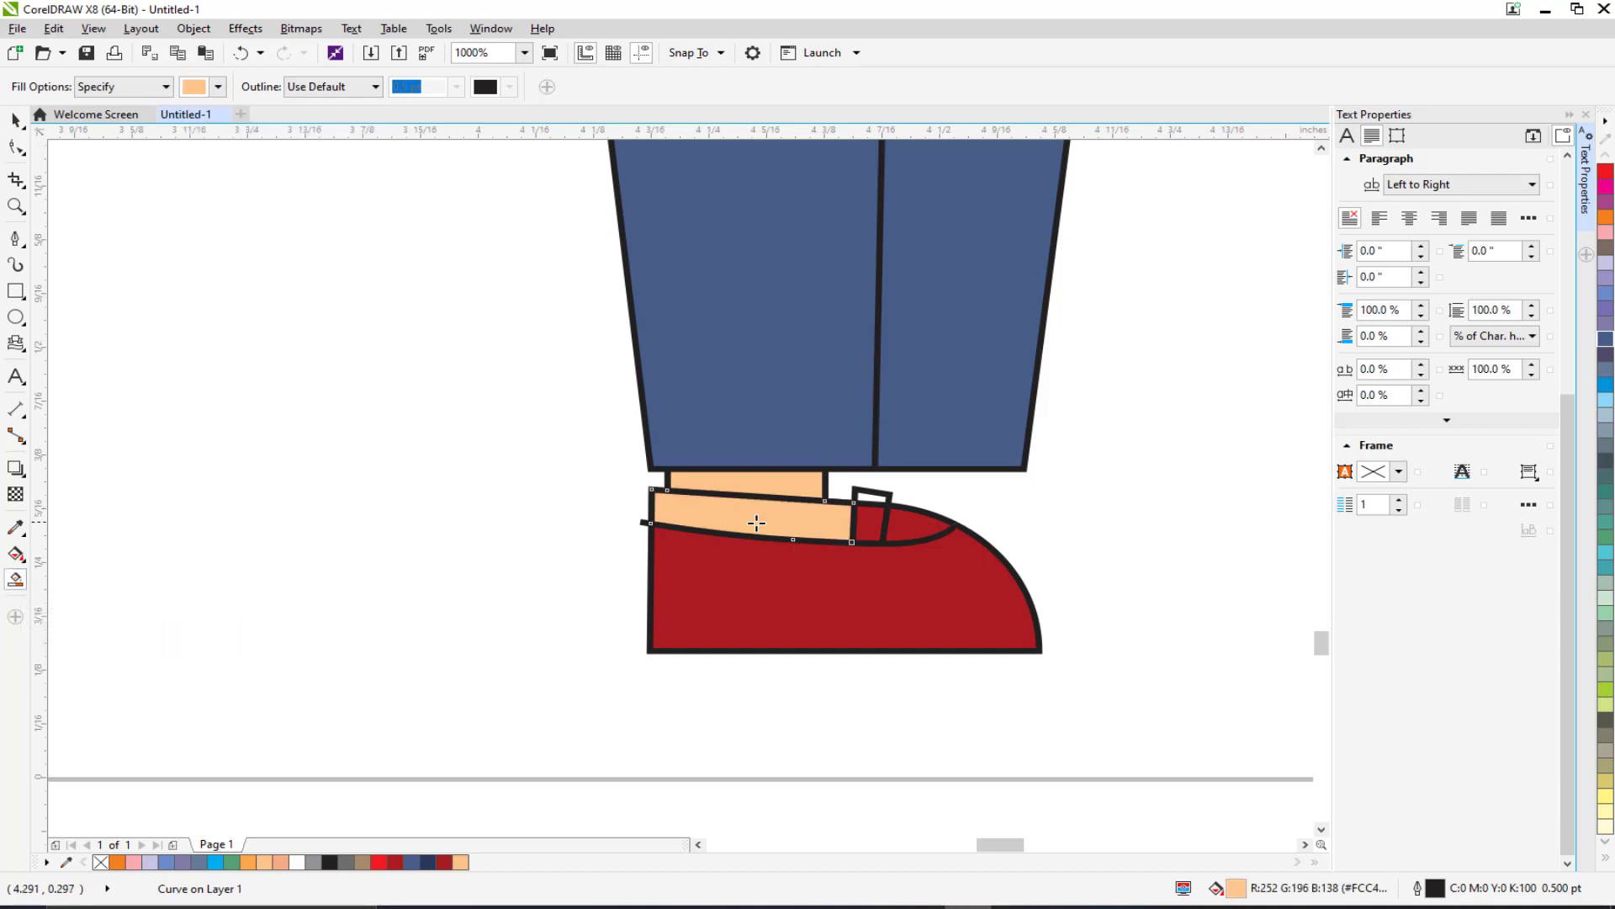
left_click(898, 519)
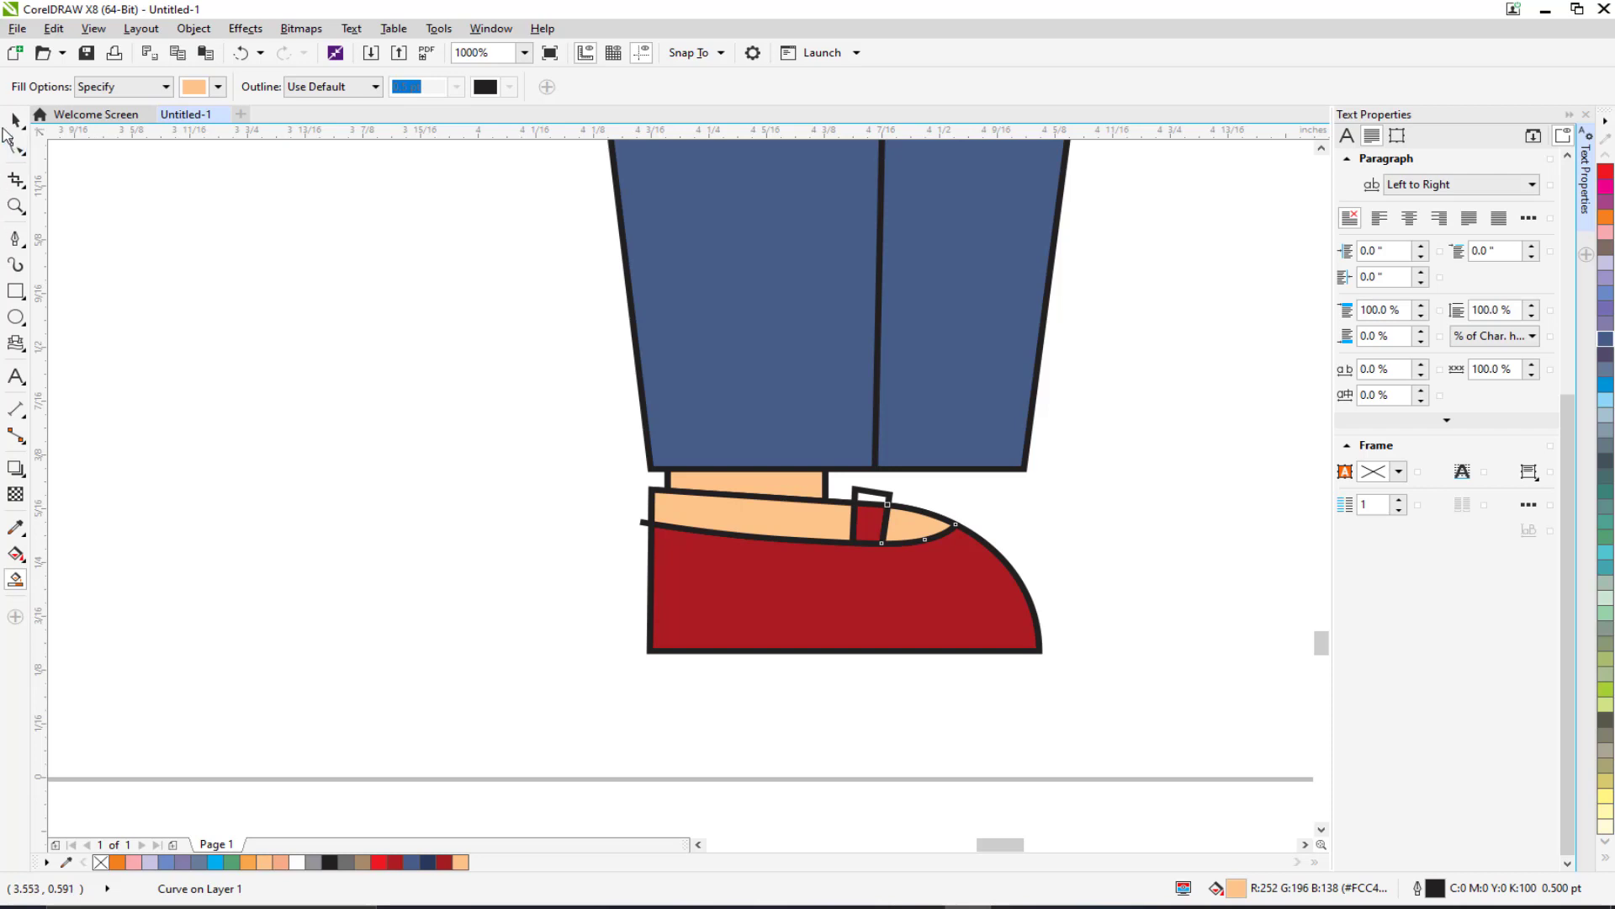
Step: Delete the curved guide line across the shoe and the strap's outline shape
left_click(14, 121)
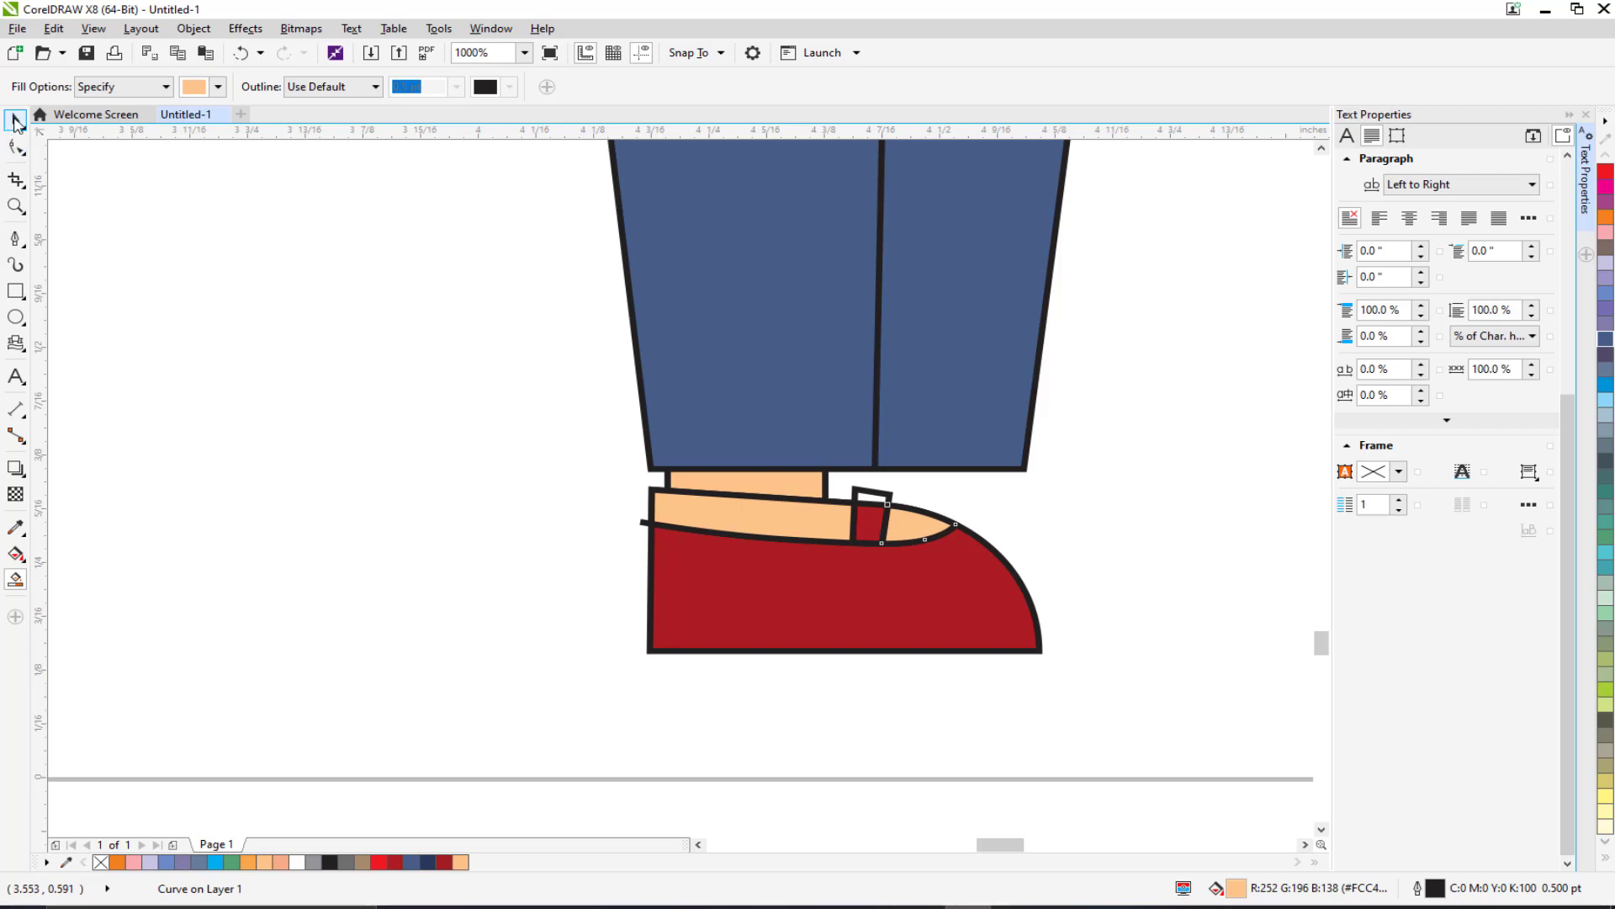
left_click(755, 540)
left_click(627, 528)
left_click(643, 522)
key("Delete")
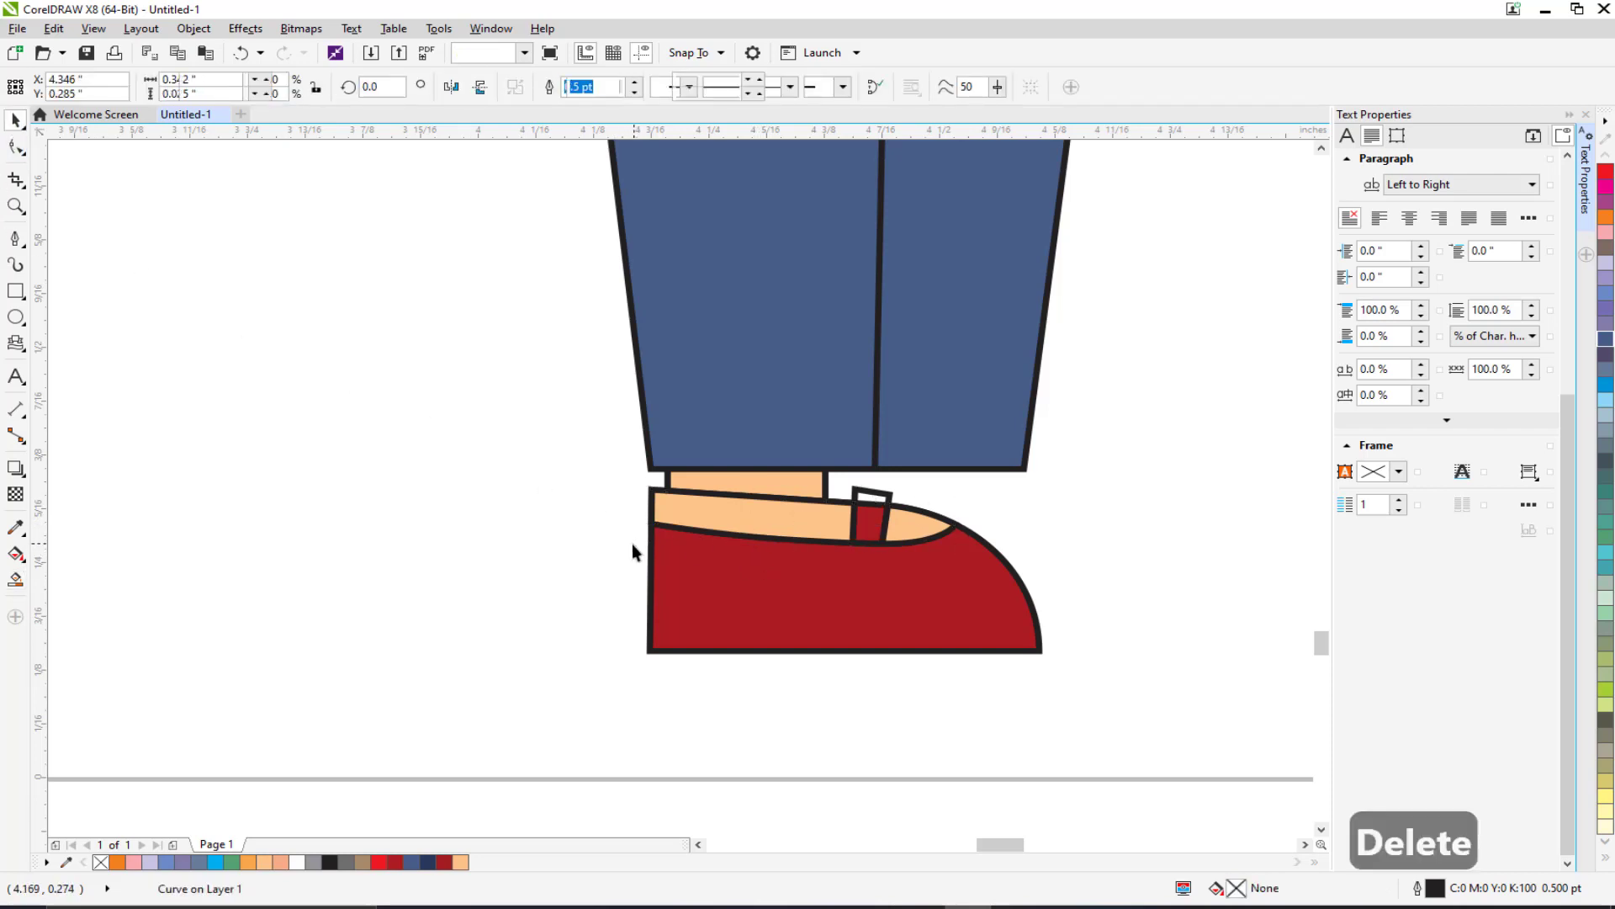
left_click(858, 499)
key("Delete")
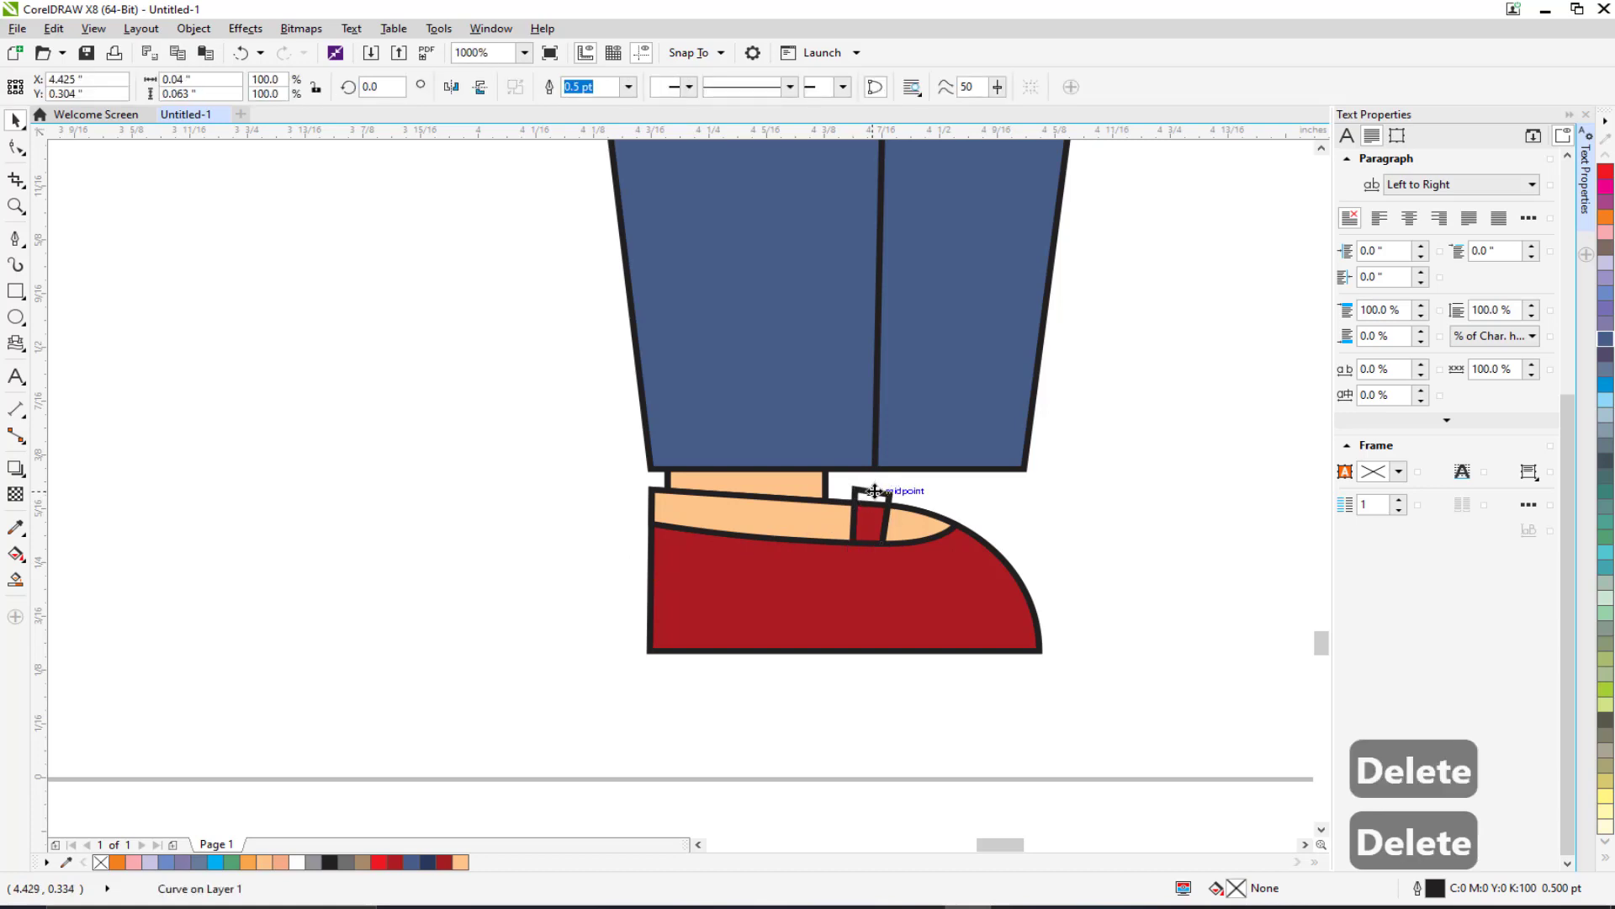
Step: Group the ankle, the shoe and its two skin-coloured openings into one object
scroll(693, 544, "down", 3)
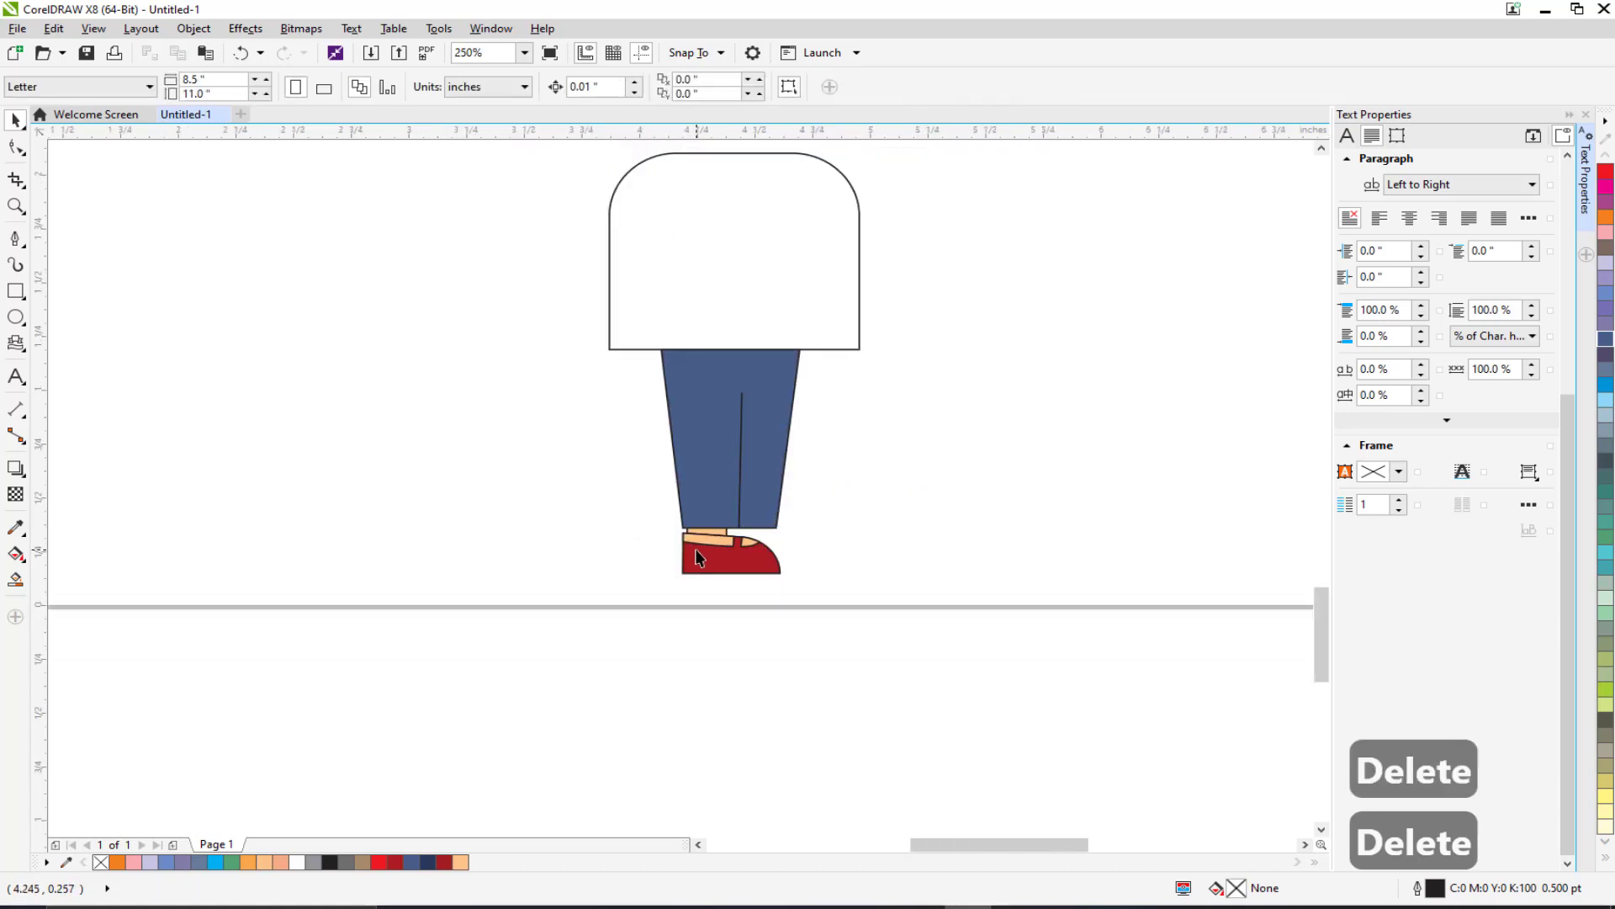
scroll(695, 549, "up", 3)
scroll(683, 505, "up", 2)
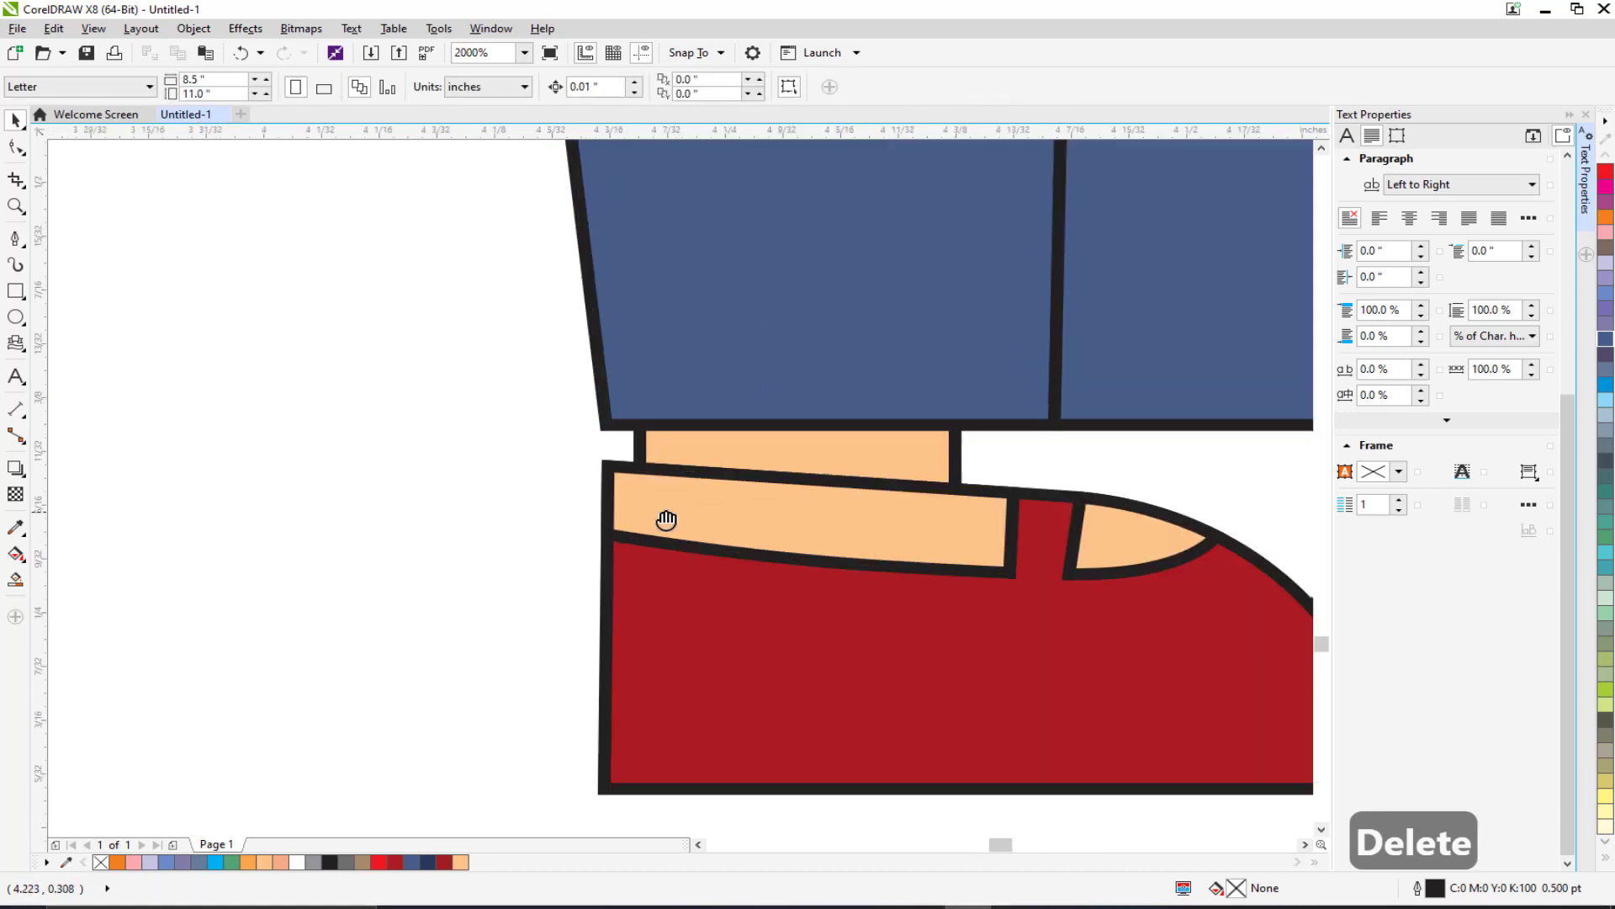
scroll(609, 515, "down", 2)
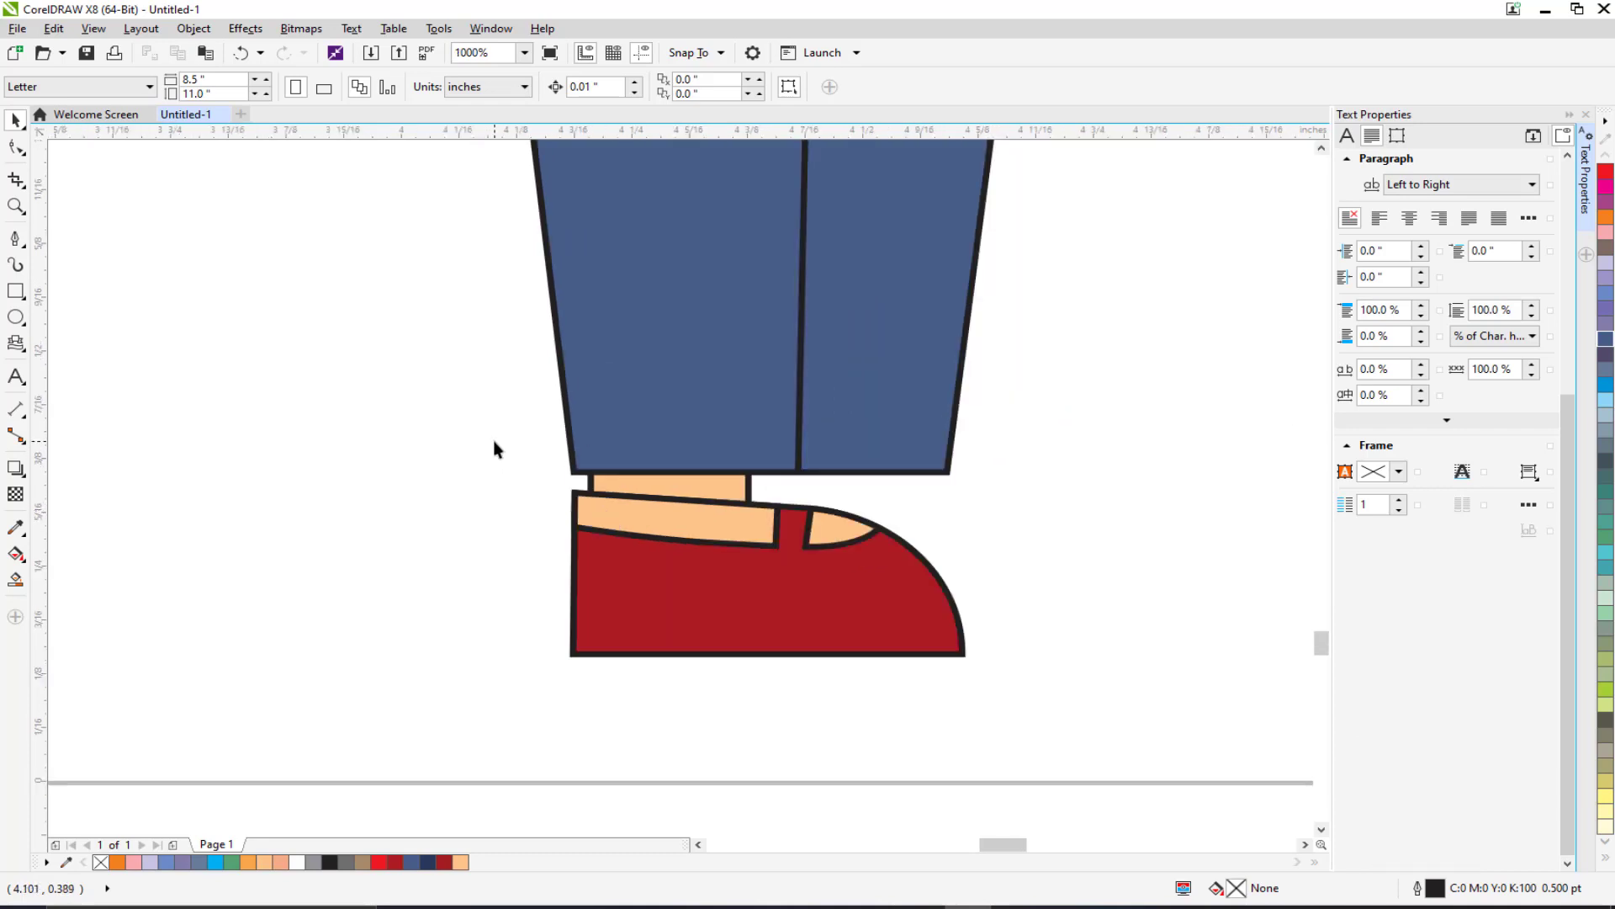
scroll(498, 437, "down", 2)
left_click_drag(484, 408, 762, 593)
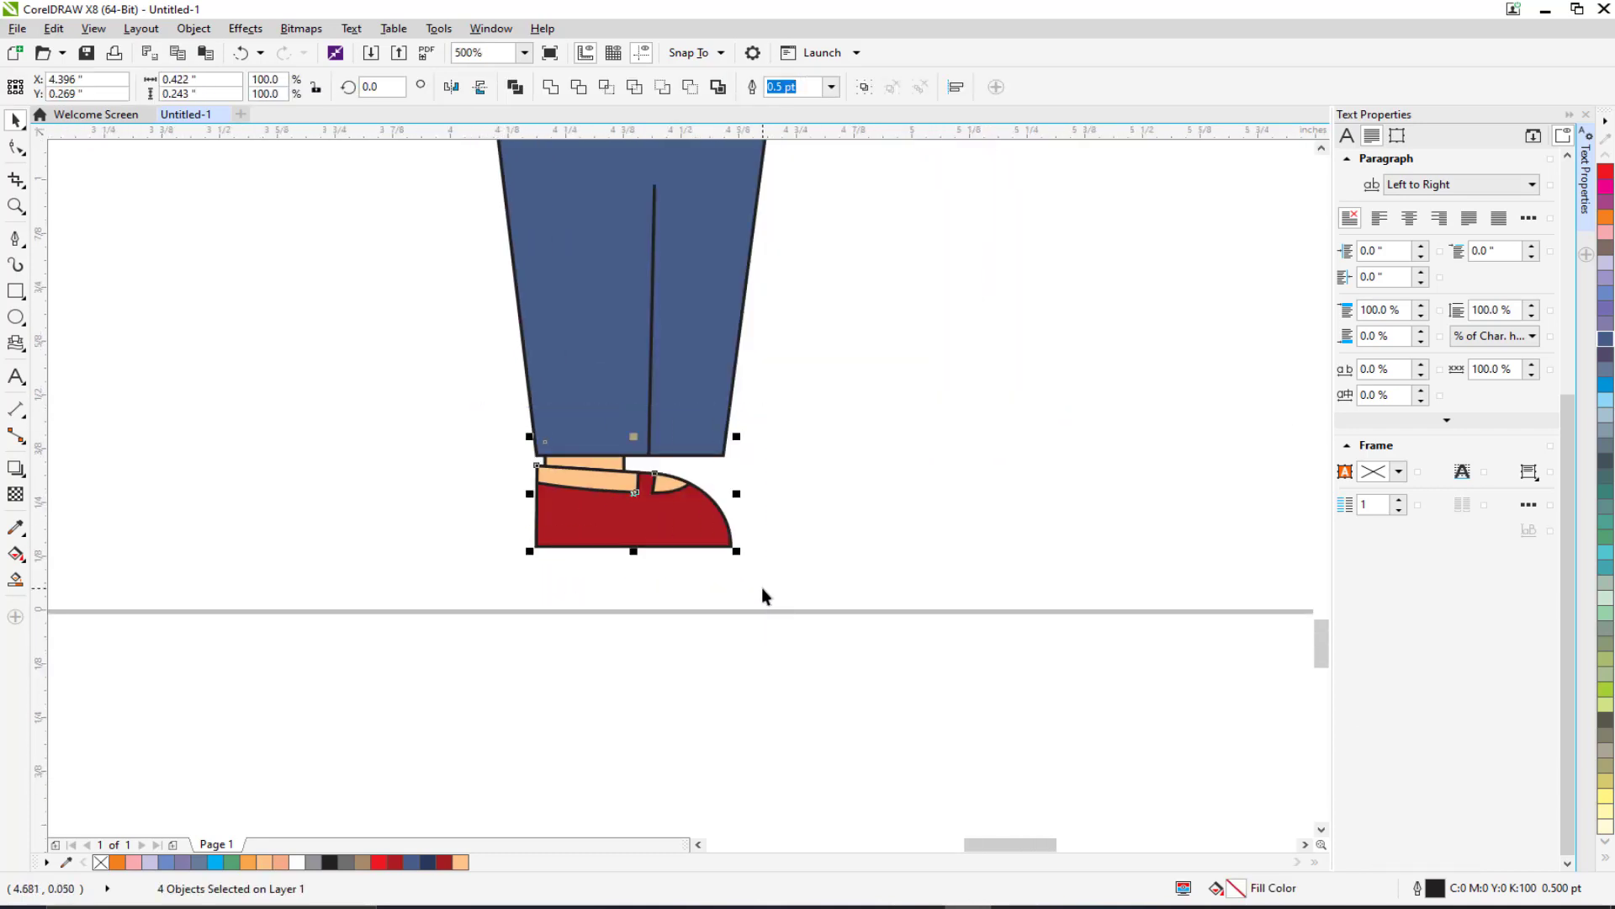
key("ctrl+g")
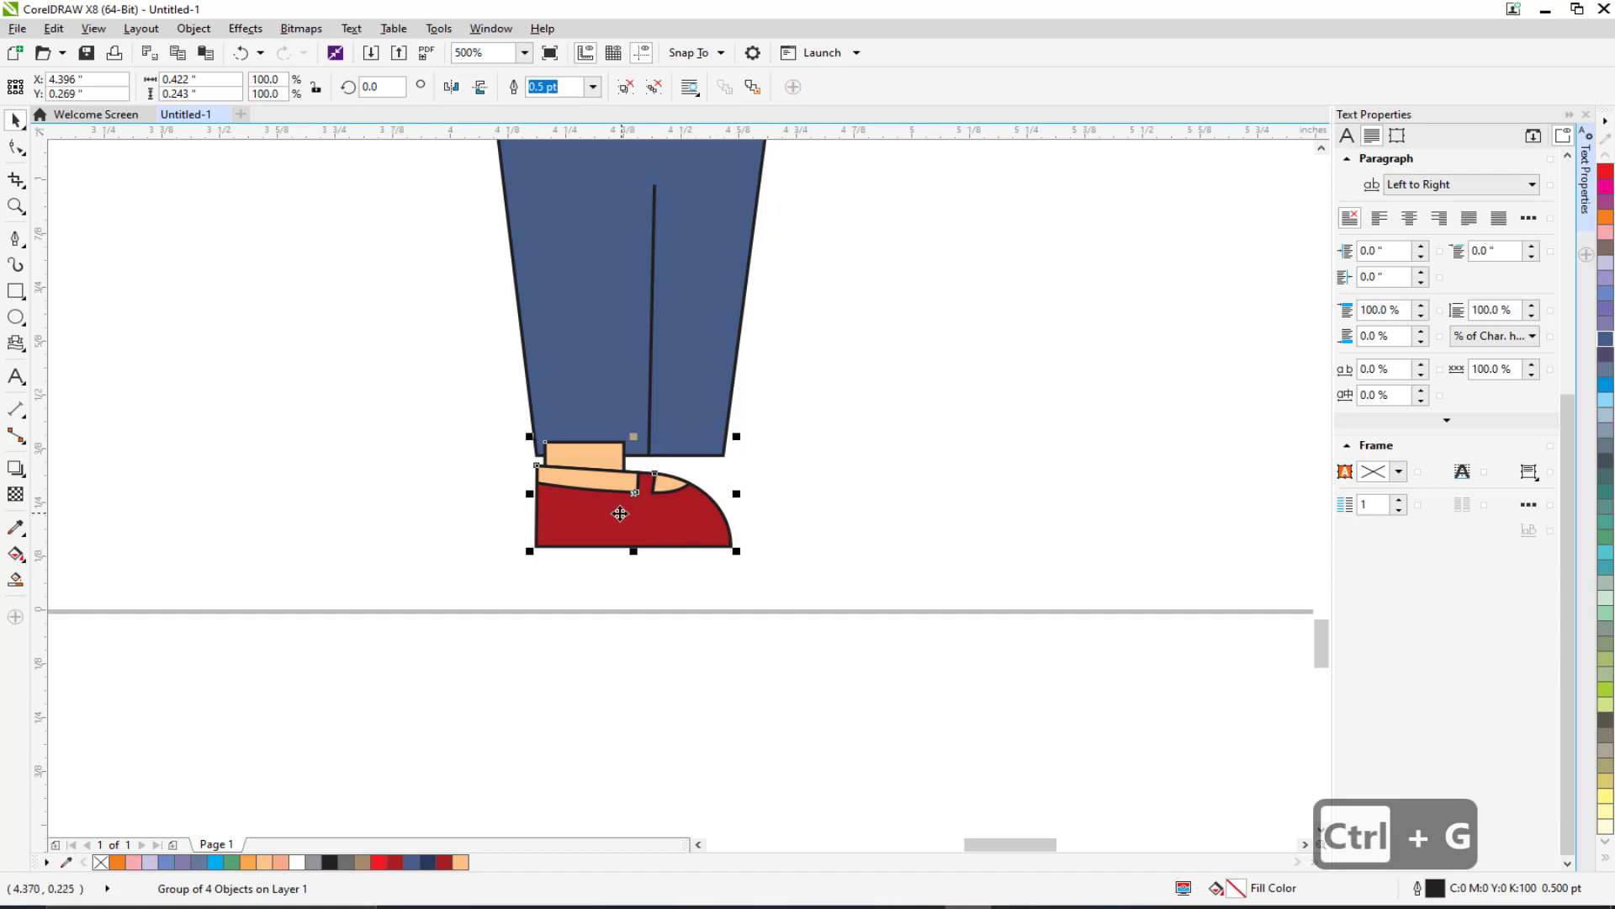
Step: Scale the ankle-and-shoe group to about 88.4% and place one copy under each trouser leg
scroll(616, 518, "up", 2)
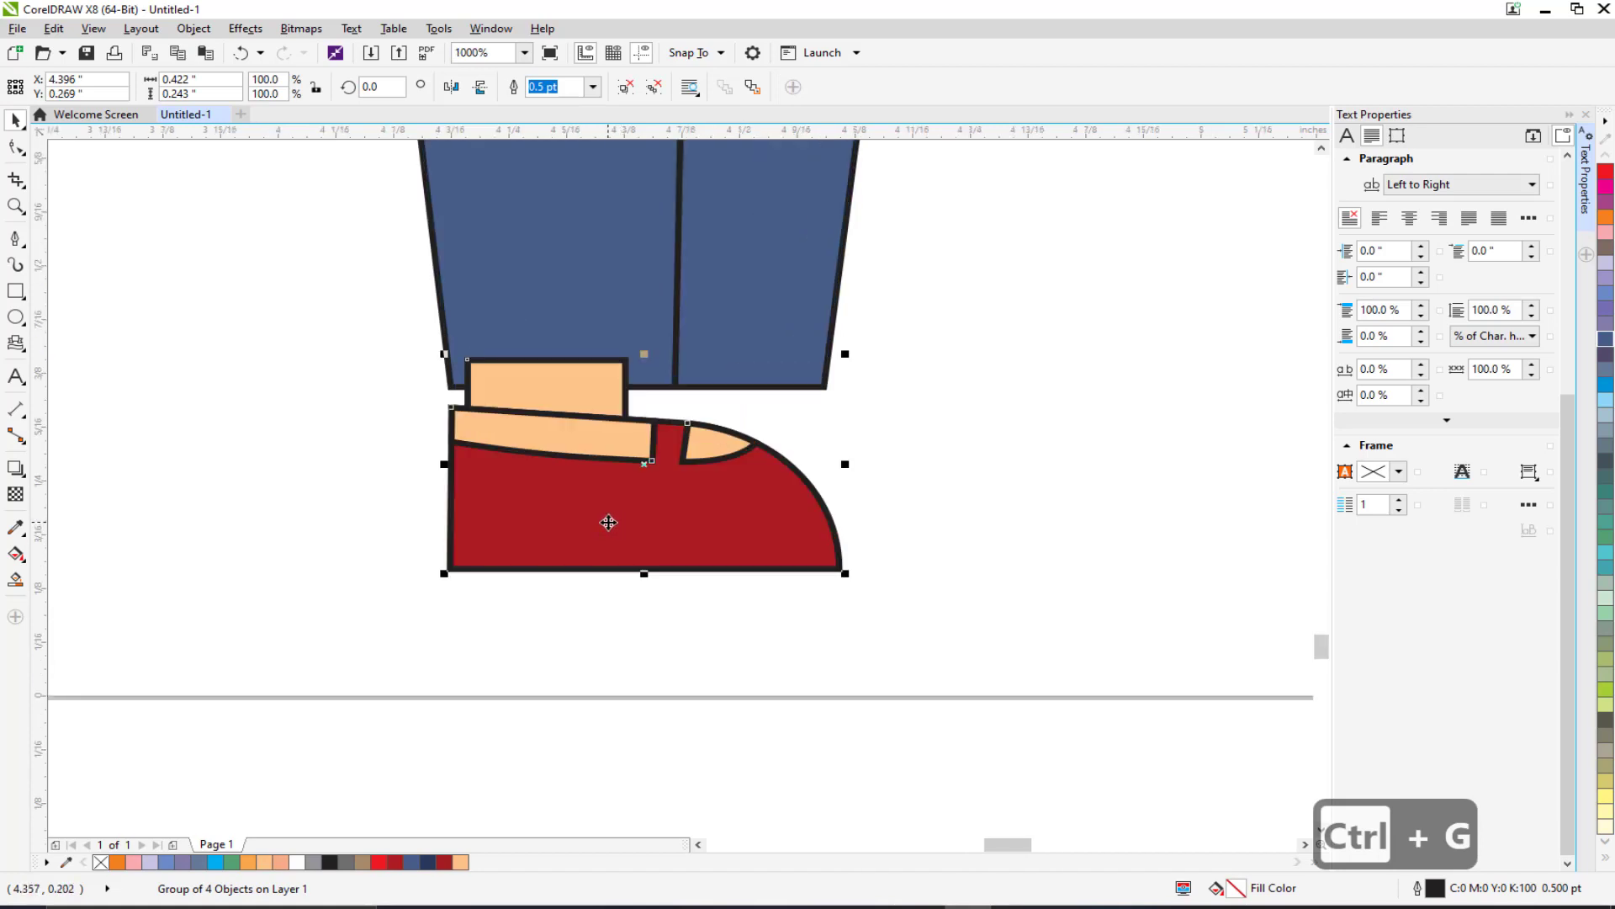
left_click_drag(575, 520, 790, 518)
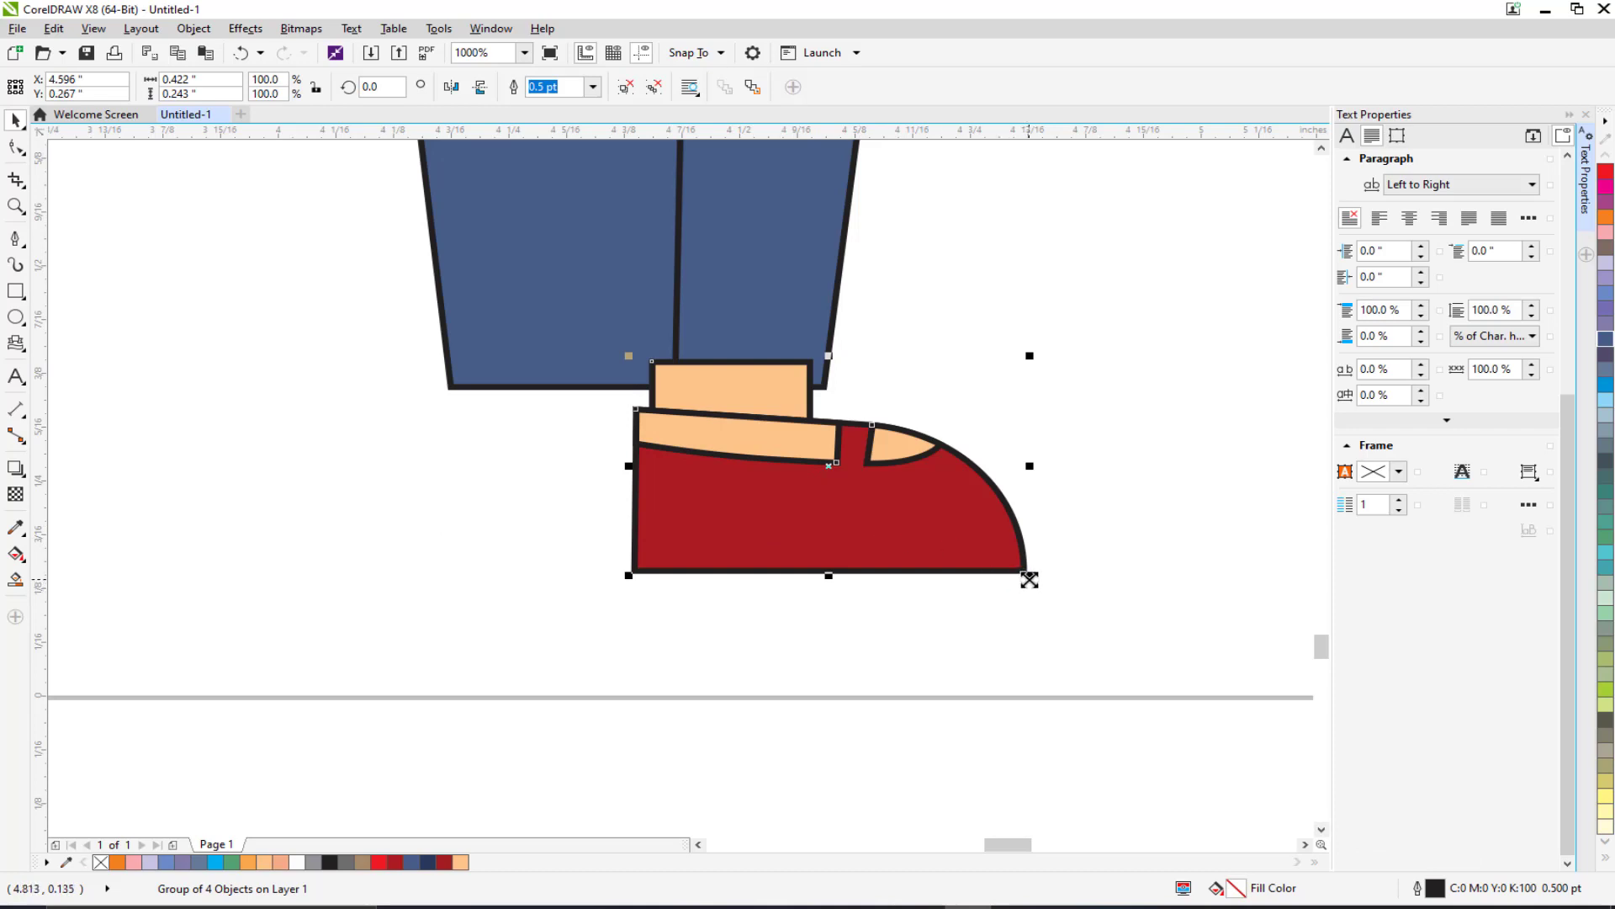
left_click_drag(1029, 579, 1004, 559)
left_click_drag(800, 516, 627, 526)
key("ctrl+d")
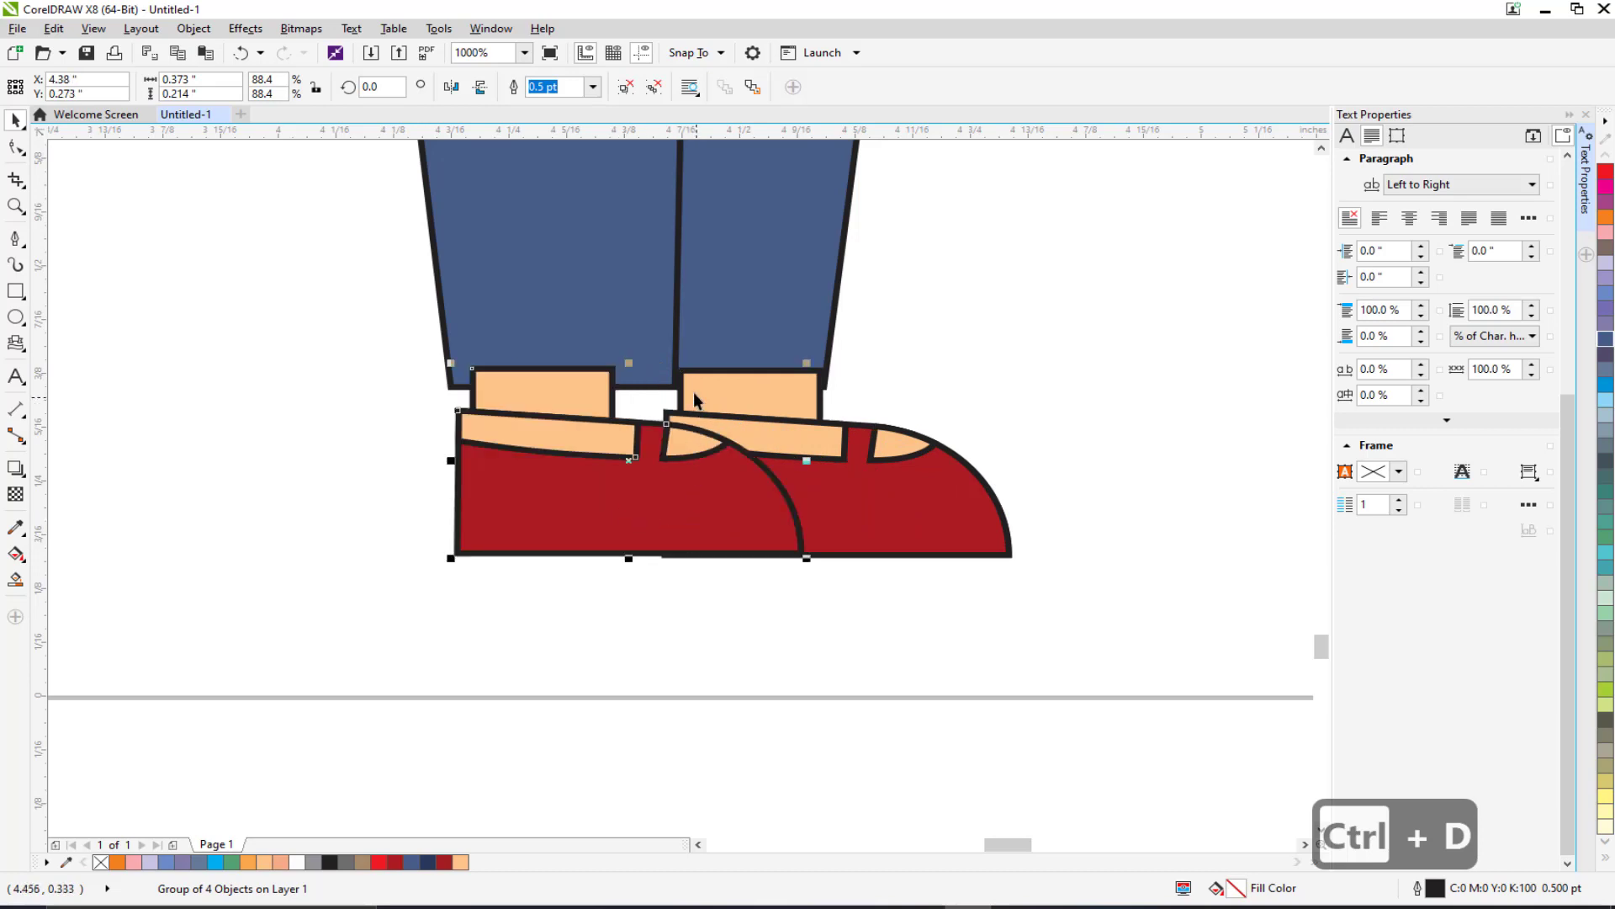
Step: Order both ankle-and-shoe groups behind the blue trousers
left_click(749, 394, "shift")
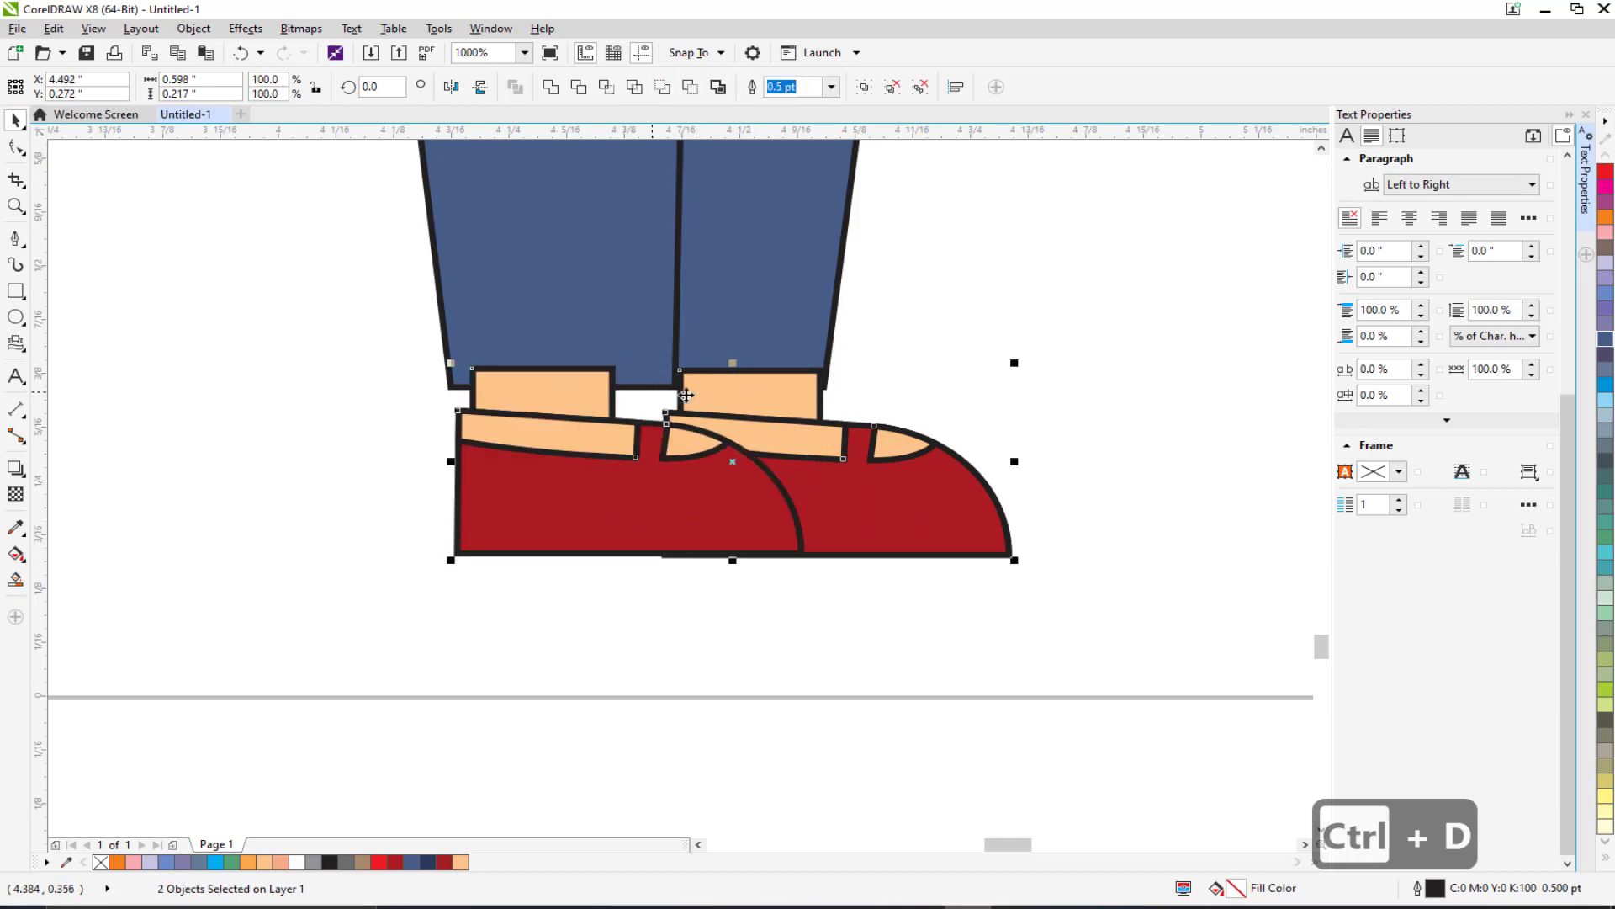
right_click(712, 397)
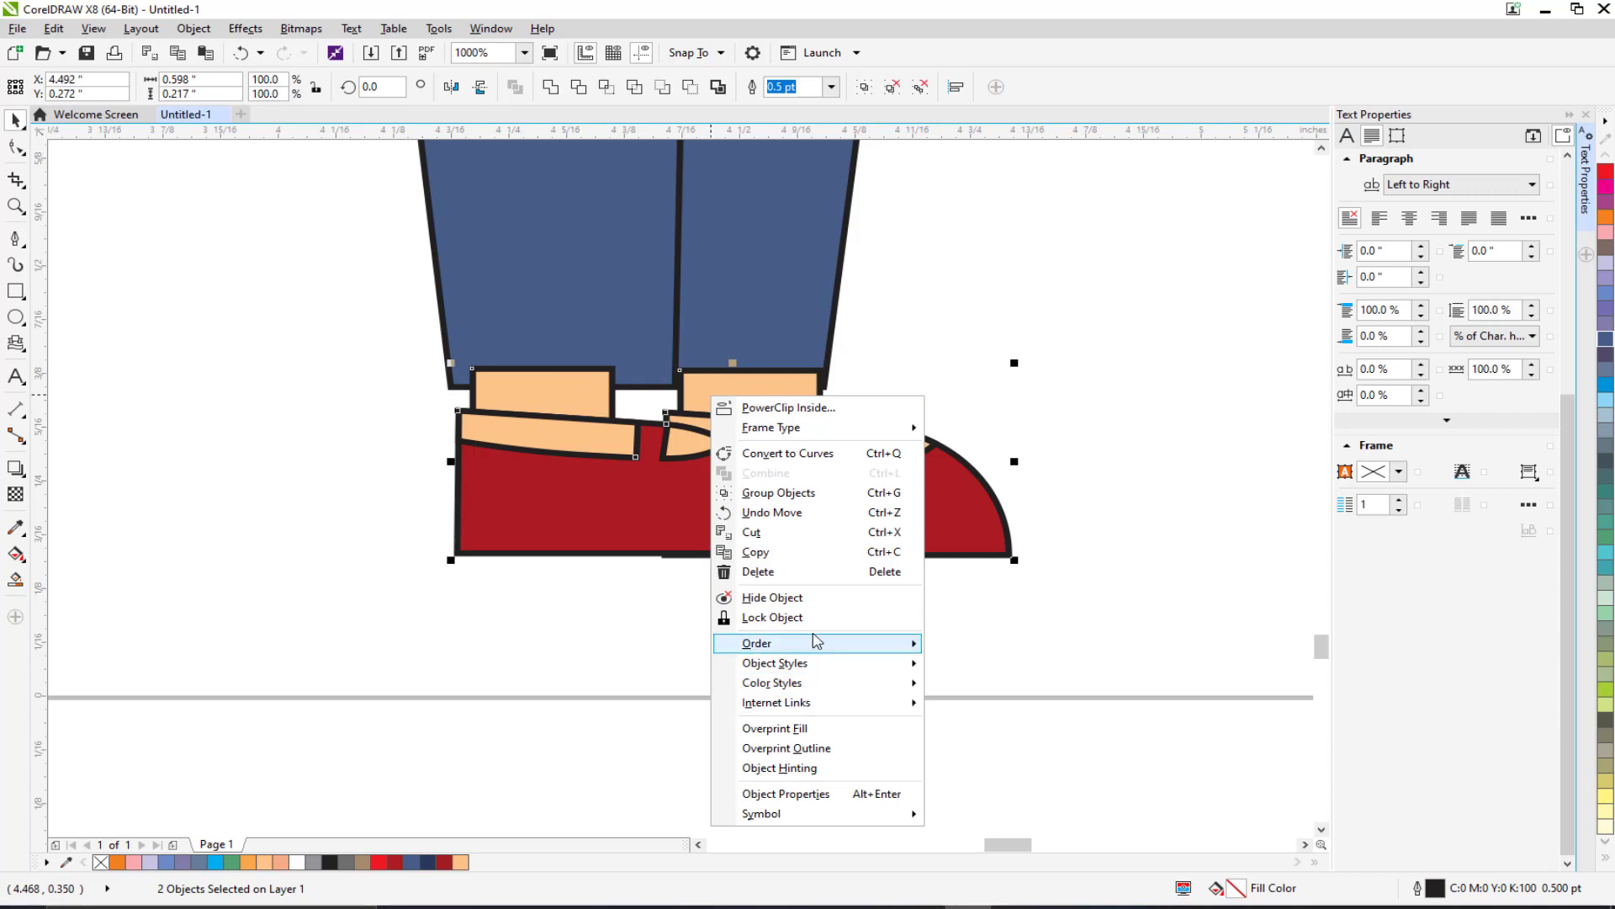
mouse_move(816, 641)
left_click(989, 784)
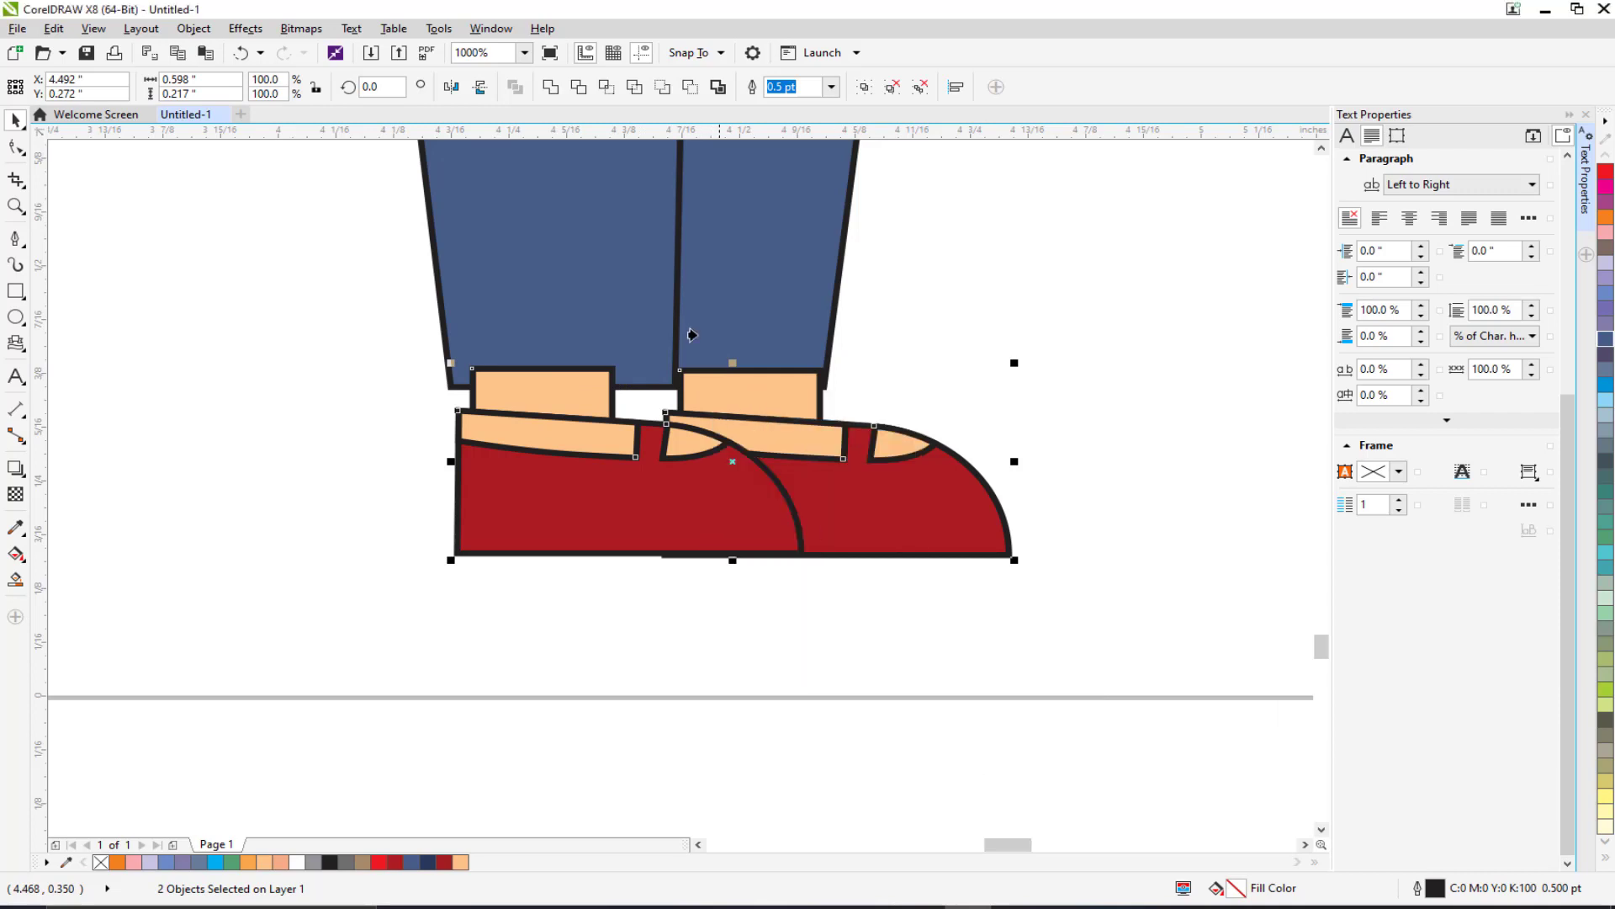
left_click(633, 262)
left_click(274, 386)
Step: Stretch the white torso upward to a height of about 0.957 inches, closer to the chin
scroll(572, 428, "down", 3)
left_click_drag(577, 385, 622, 510)
scroll(577, 339, "up", 1)
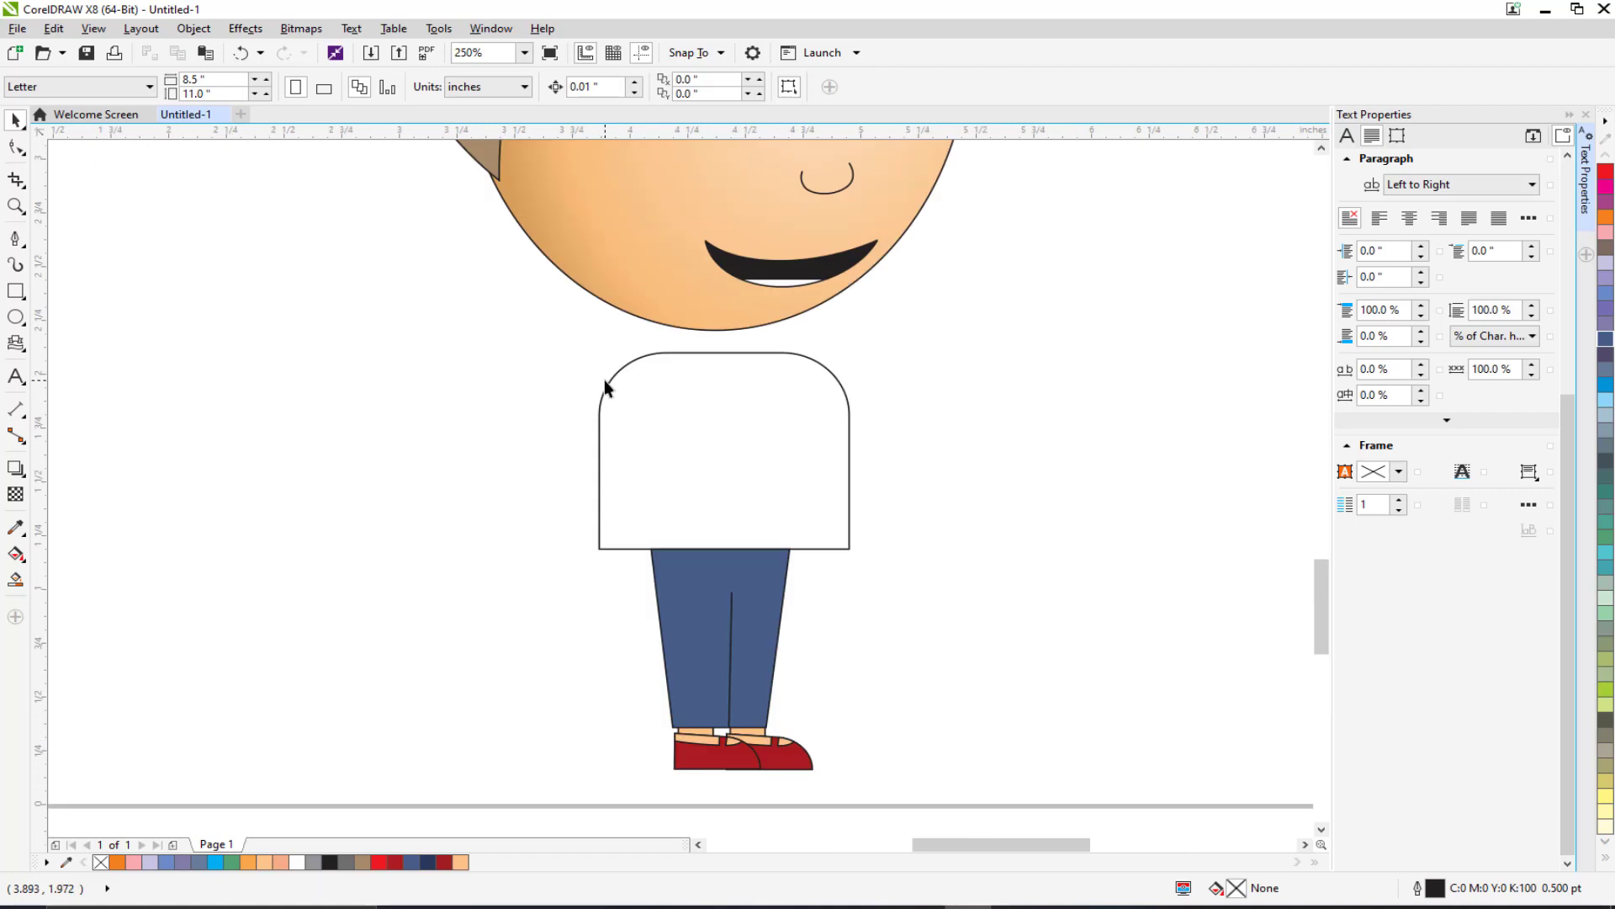
scroll(634, 375, "up", 1)
scroll(674, 404, "down", 1)
left_click(674, 403)
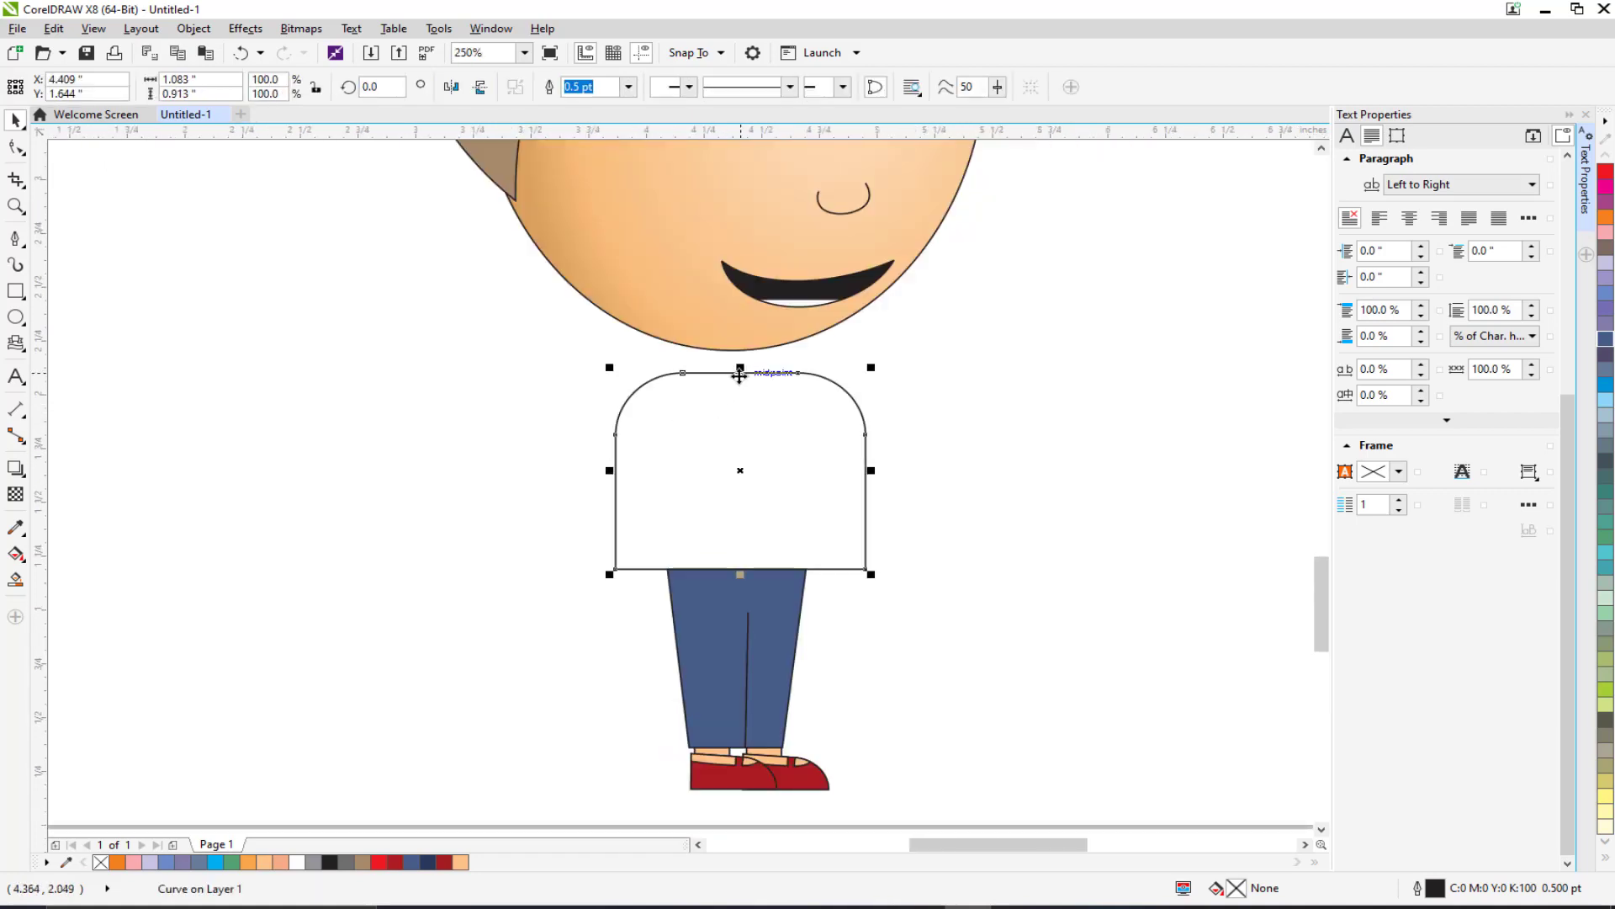
left_click_drag(741, 368, 744, 359)
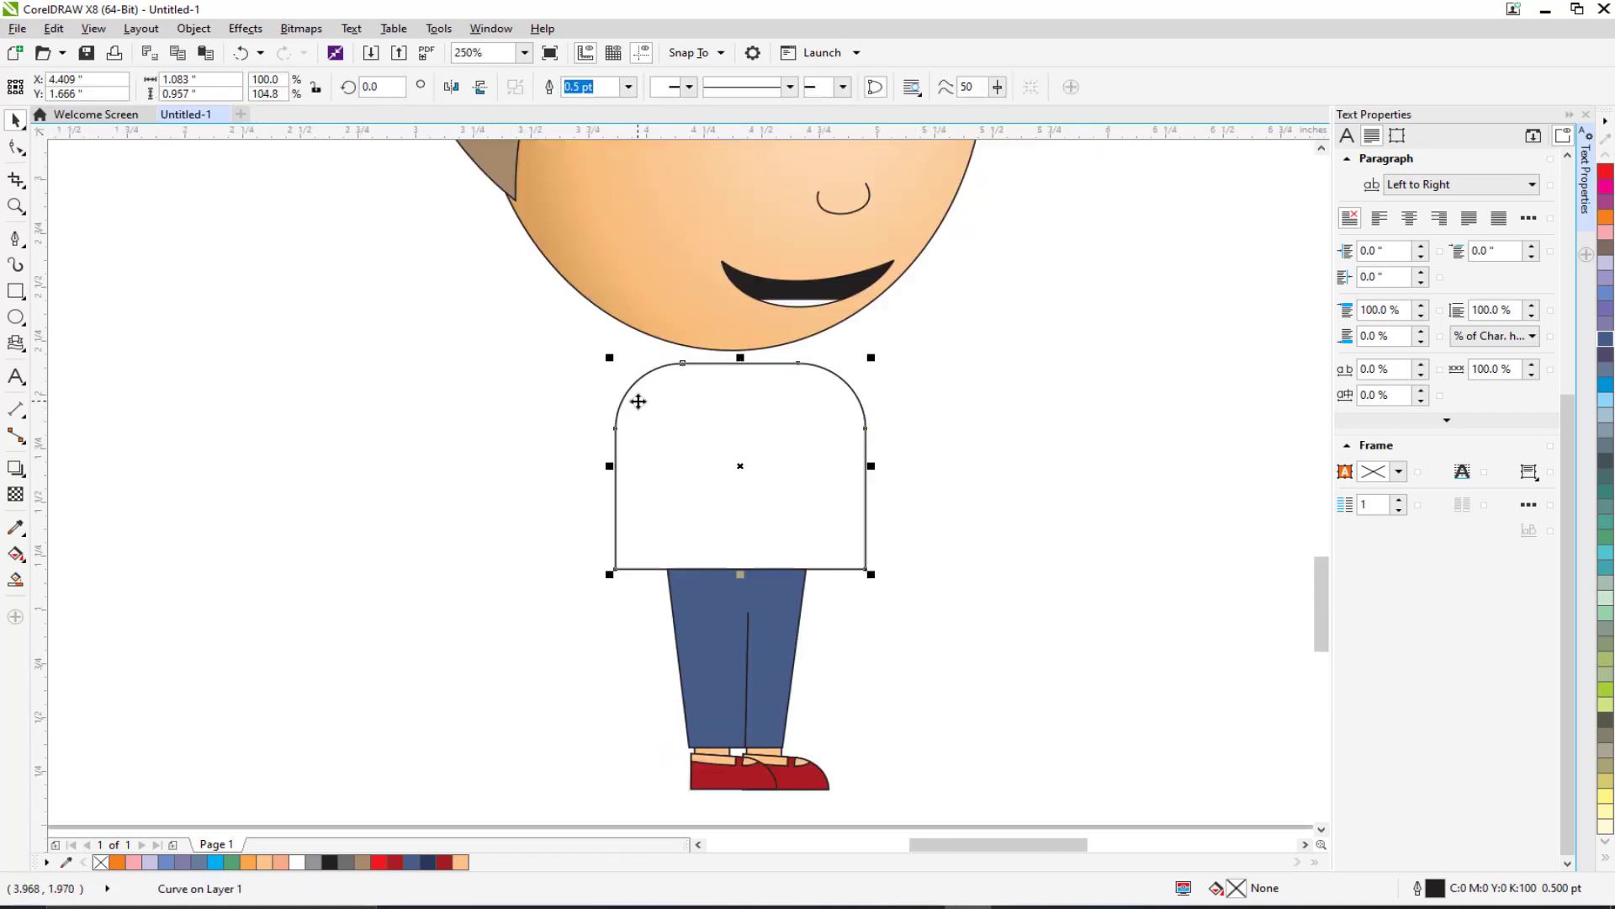
left_click(541, 448)
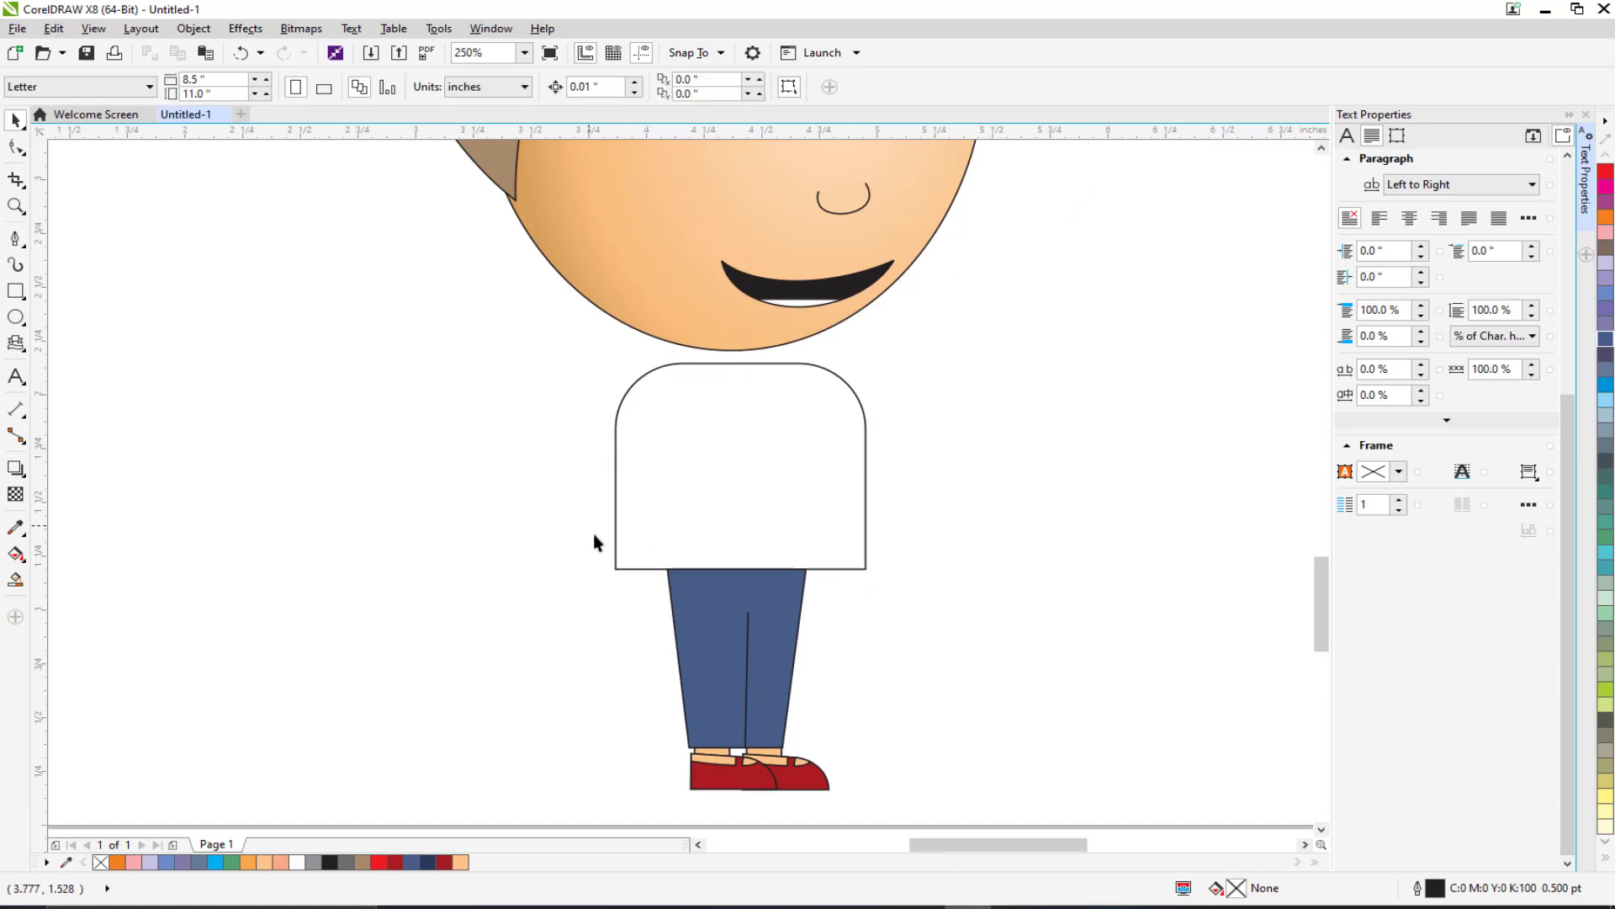
Step: Draw a V-shaped neckline about 0.315 by 0.235 inches with the Pen tool across the torso's top edge
scroll(679, 468, "up", 1)
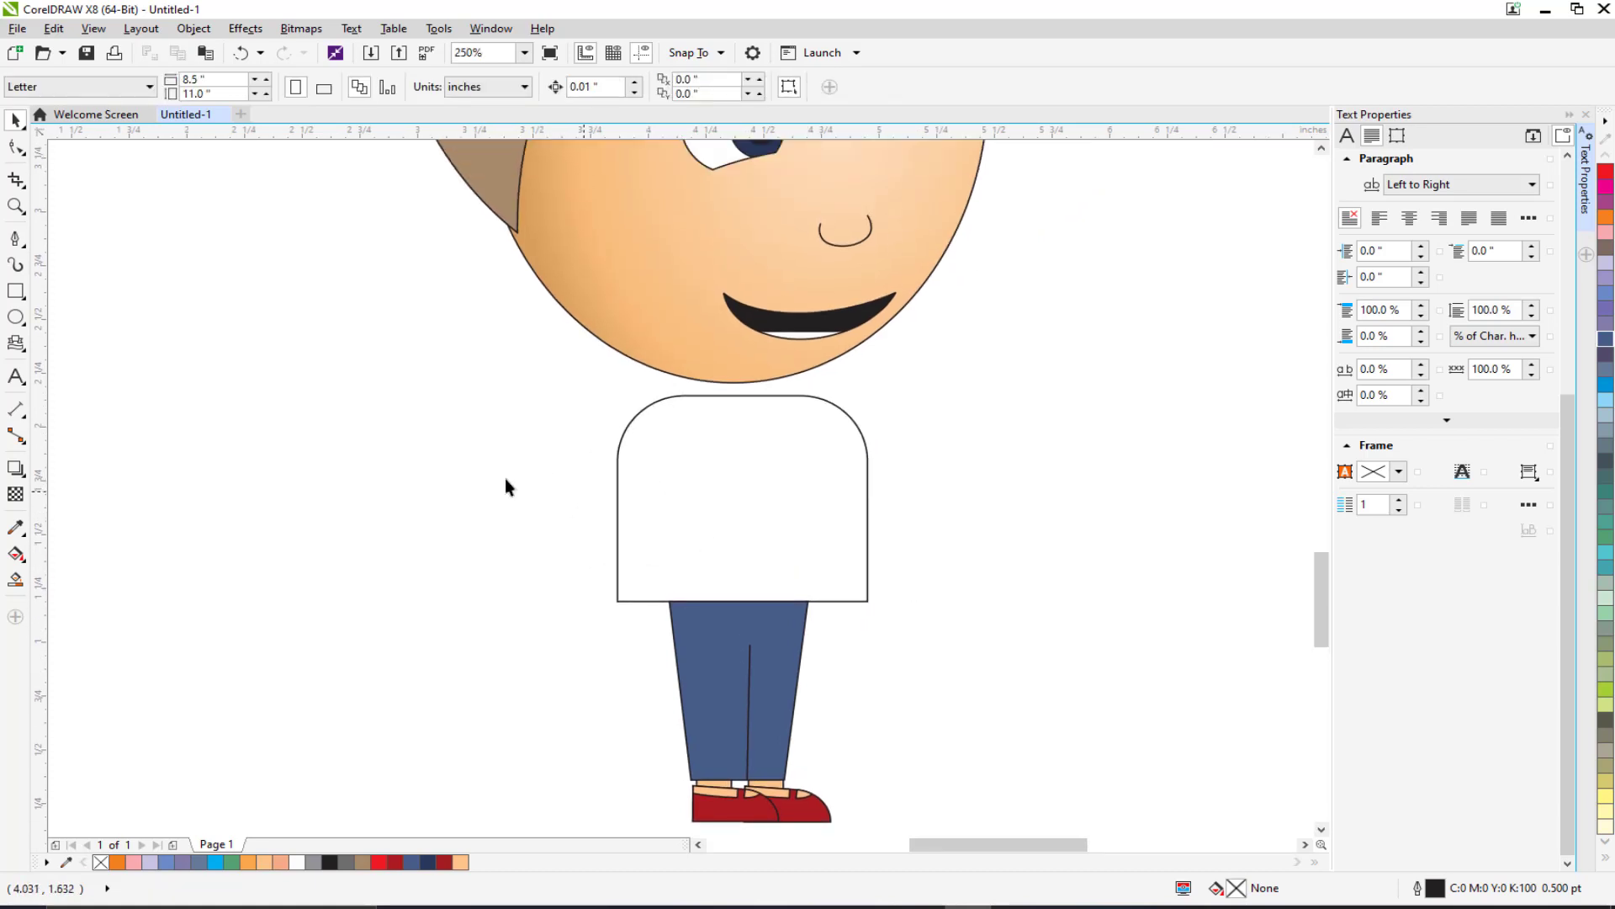
left_click(15, 239)
scroll(721, 461, "up", 2)
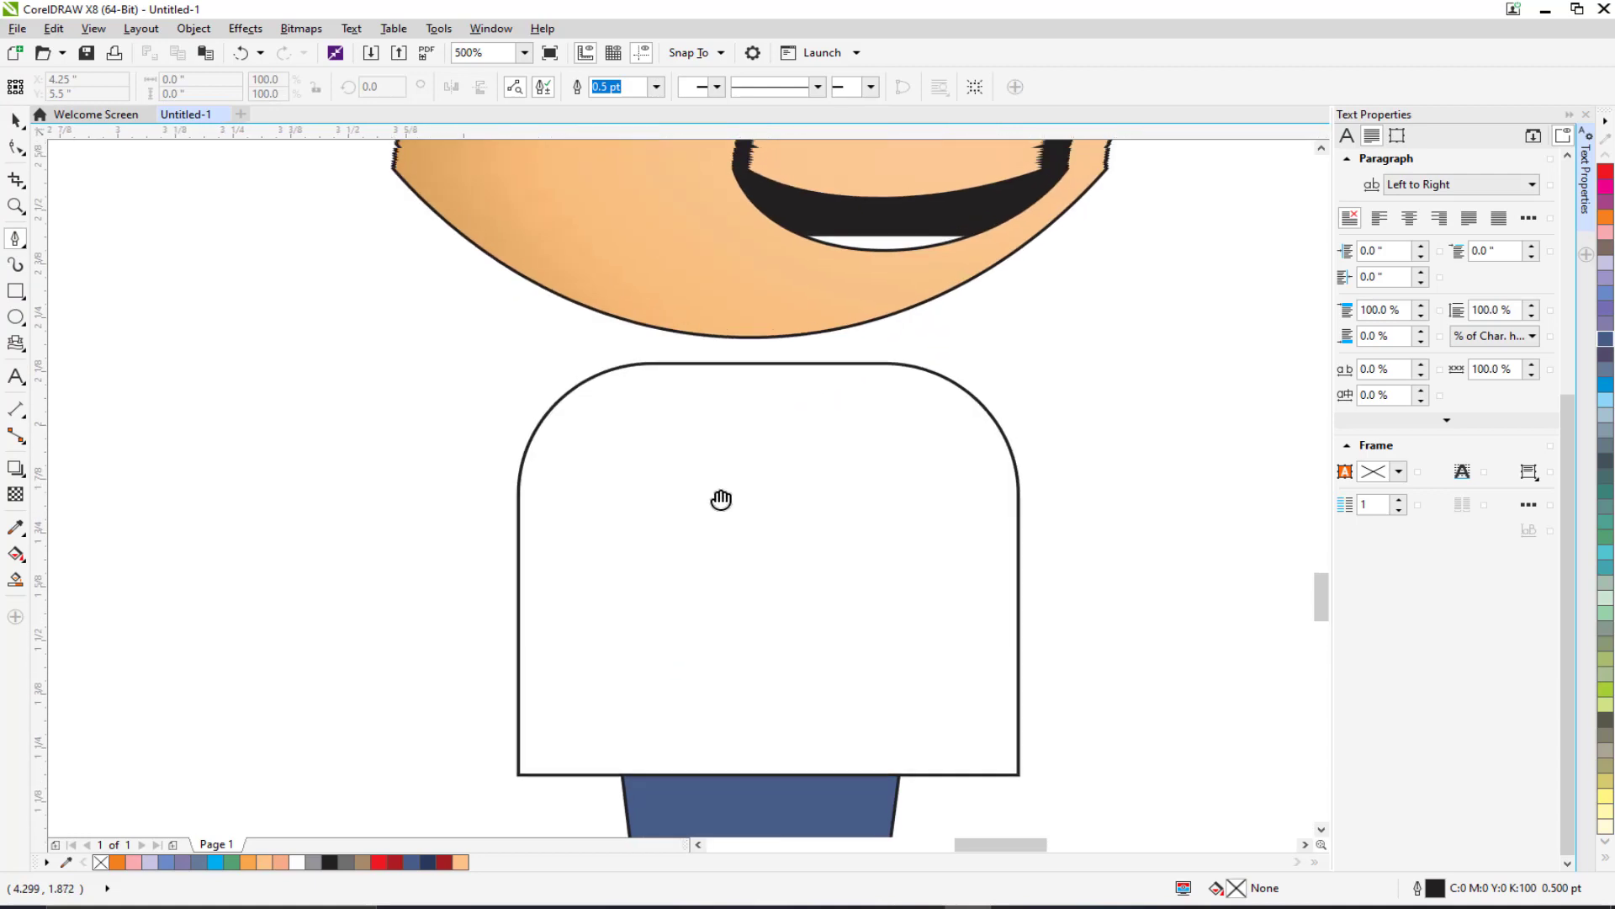
left_click(896, 352)
left_click(845, 451)
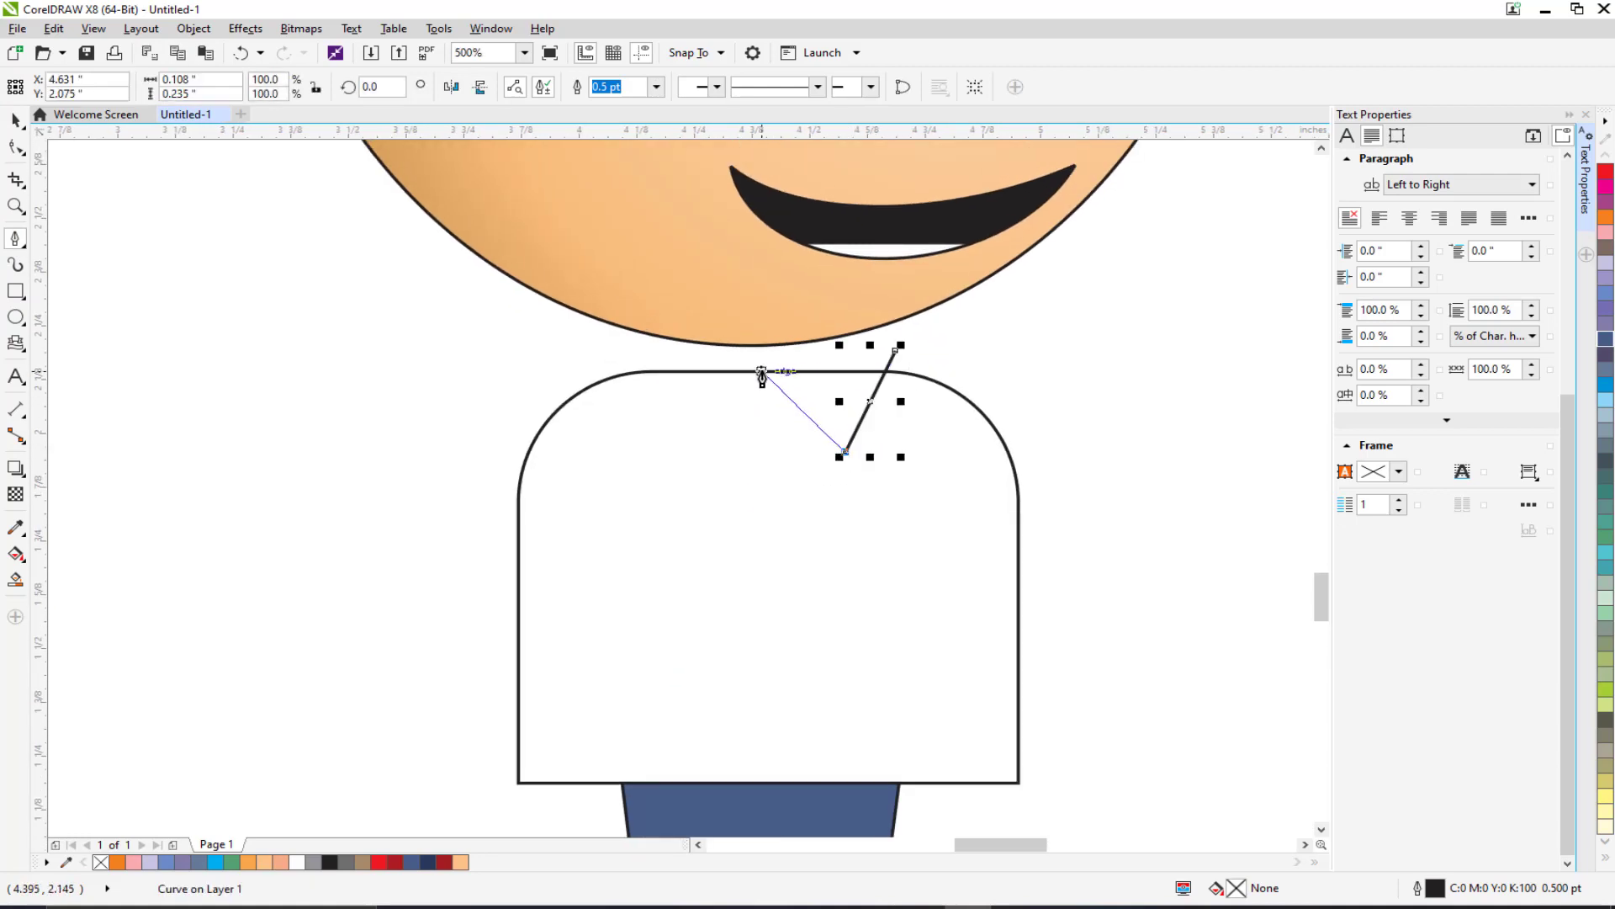
left_click(750, 360)
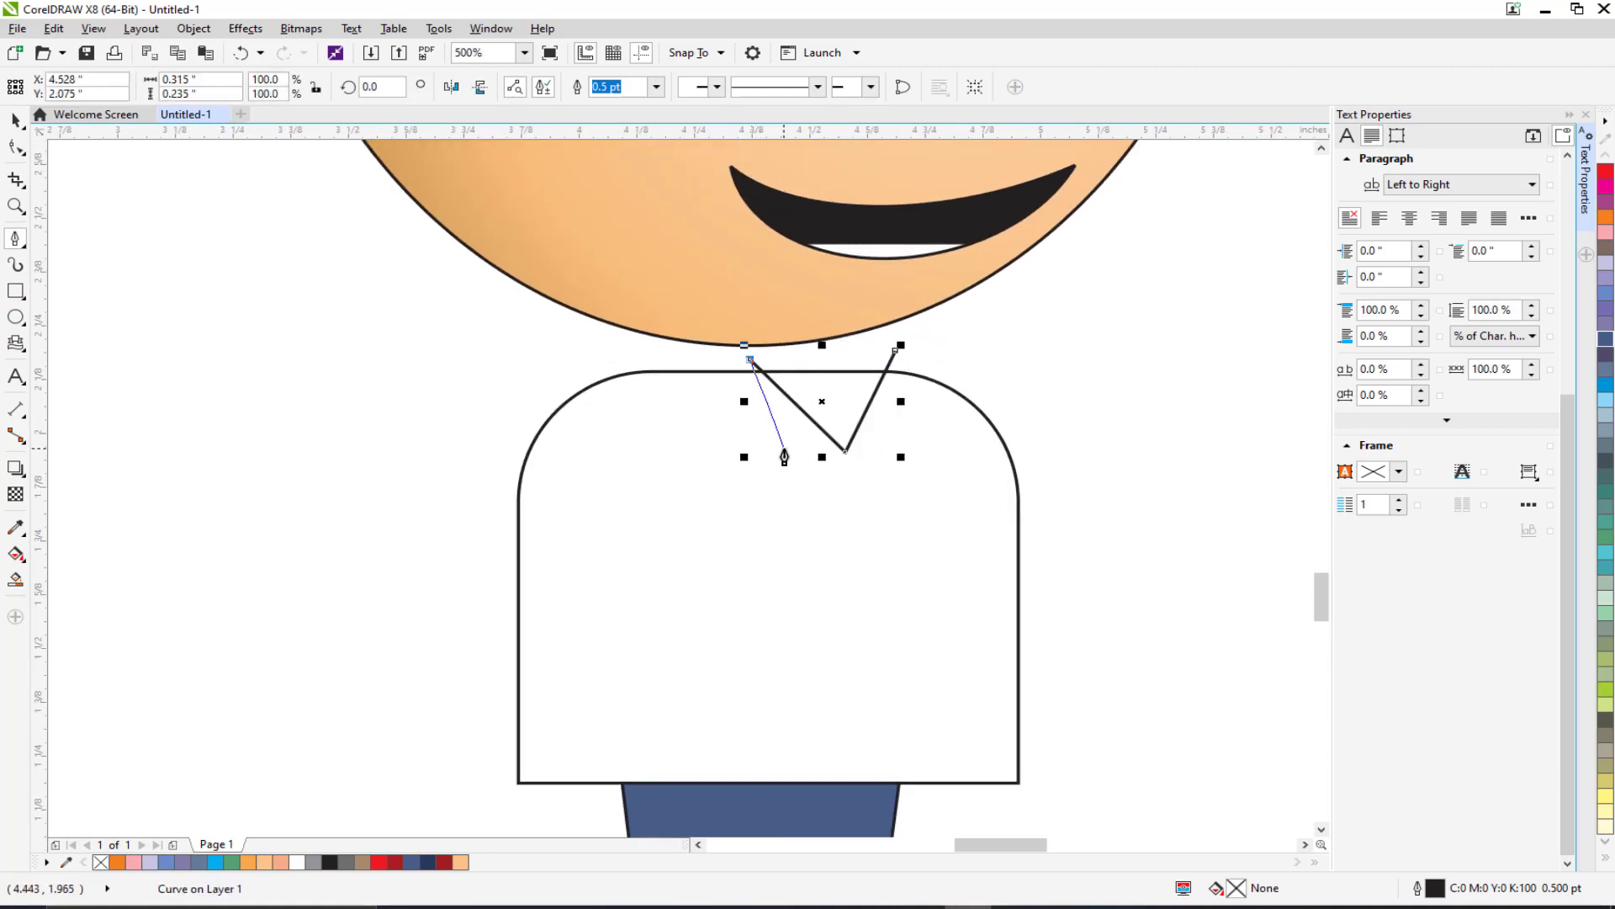
key("Return")
Step: Draw a near-vertical pen line about 0.735 inches long from the neckline's point down to the torso's bottom edge
scroll(882, 424, "down", 1)
left_click(839, 408)
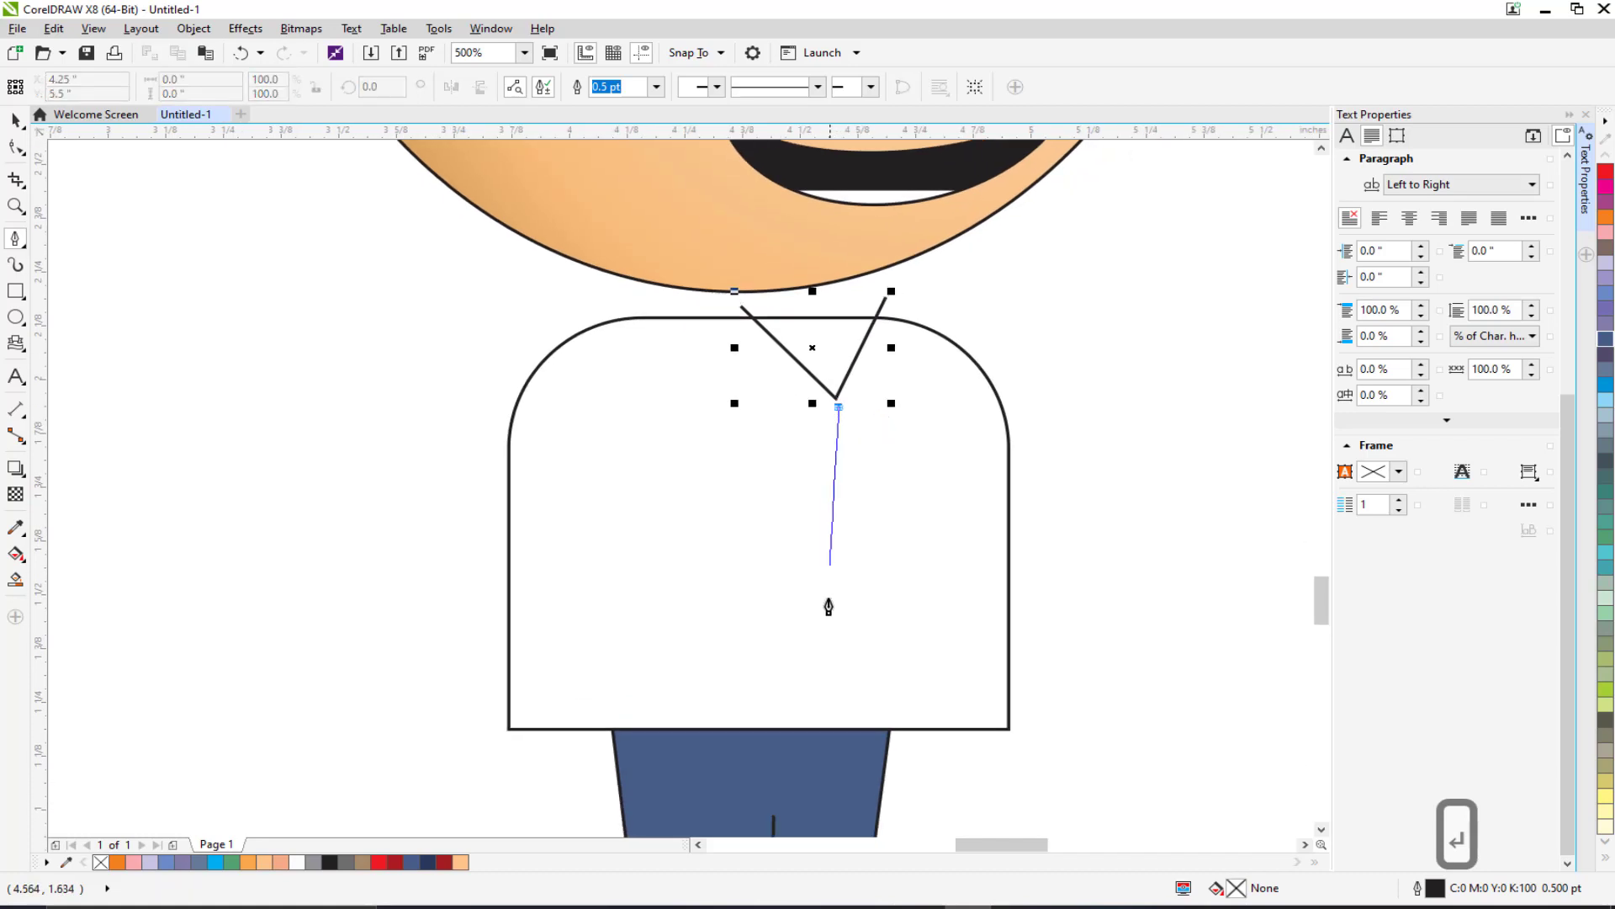
left_click(831, 728)
key("Return")
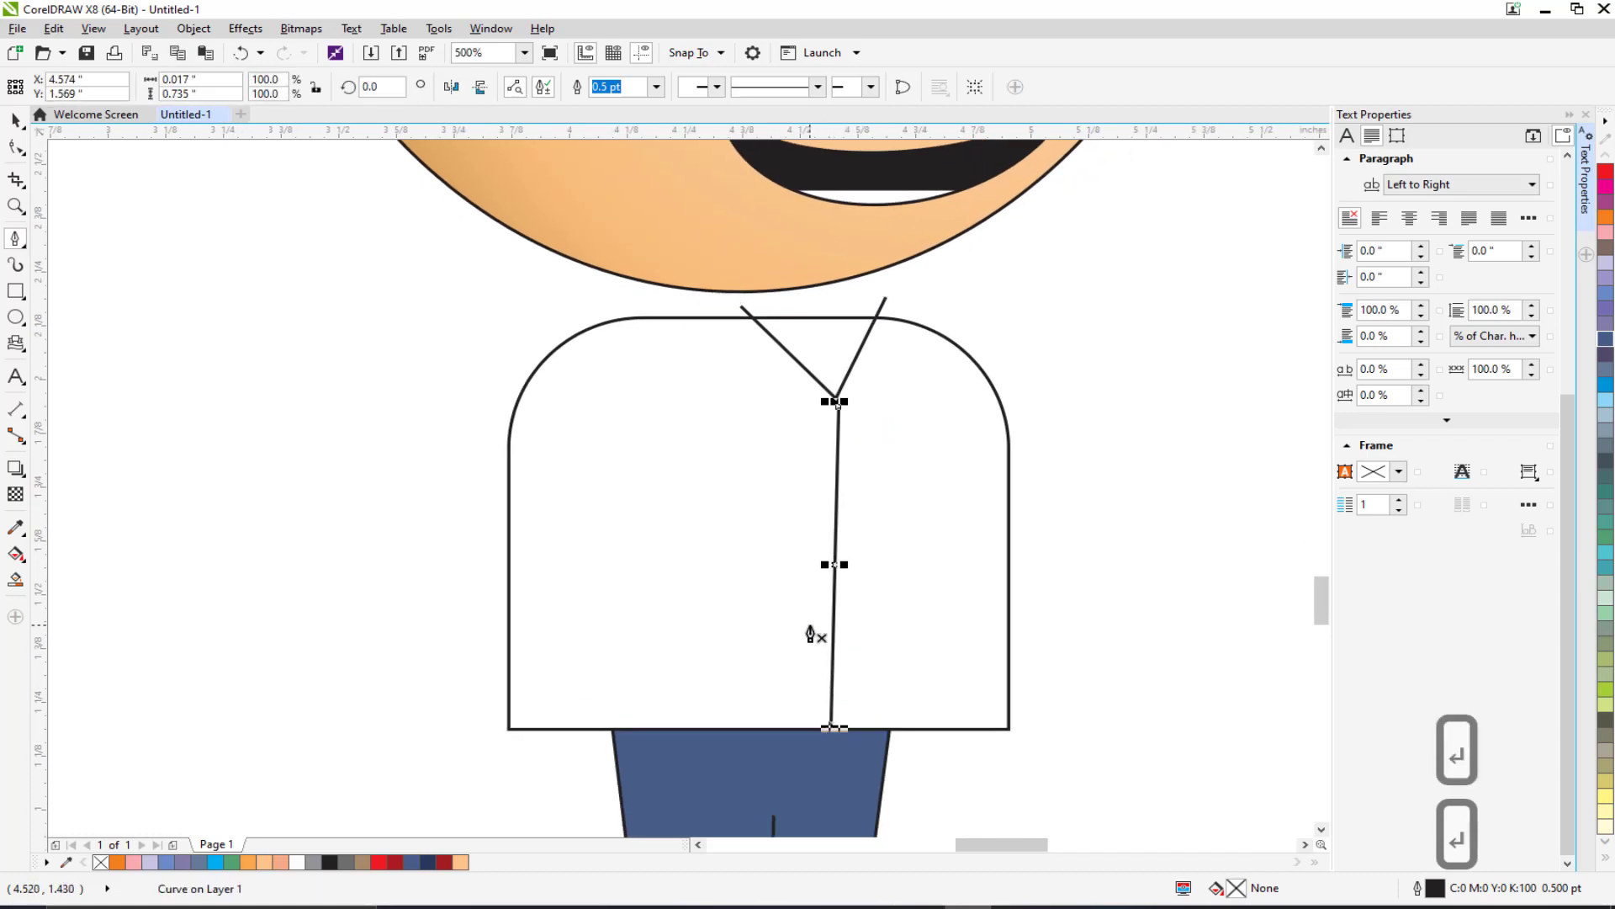
Step: Draw a curved pen line about 0.388 by 0.469 inches from above the torso's top edge around to its left side
scroll(721, 552, "up", 1)
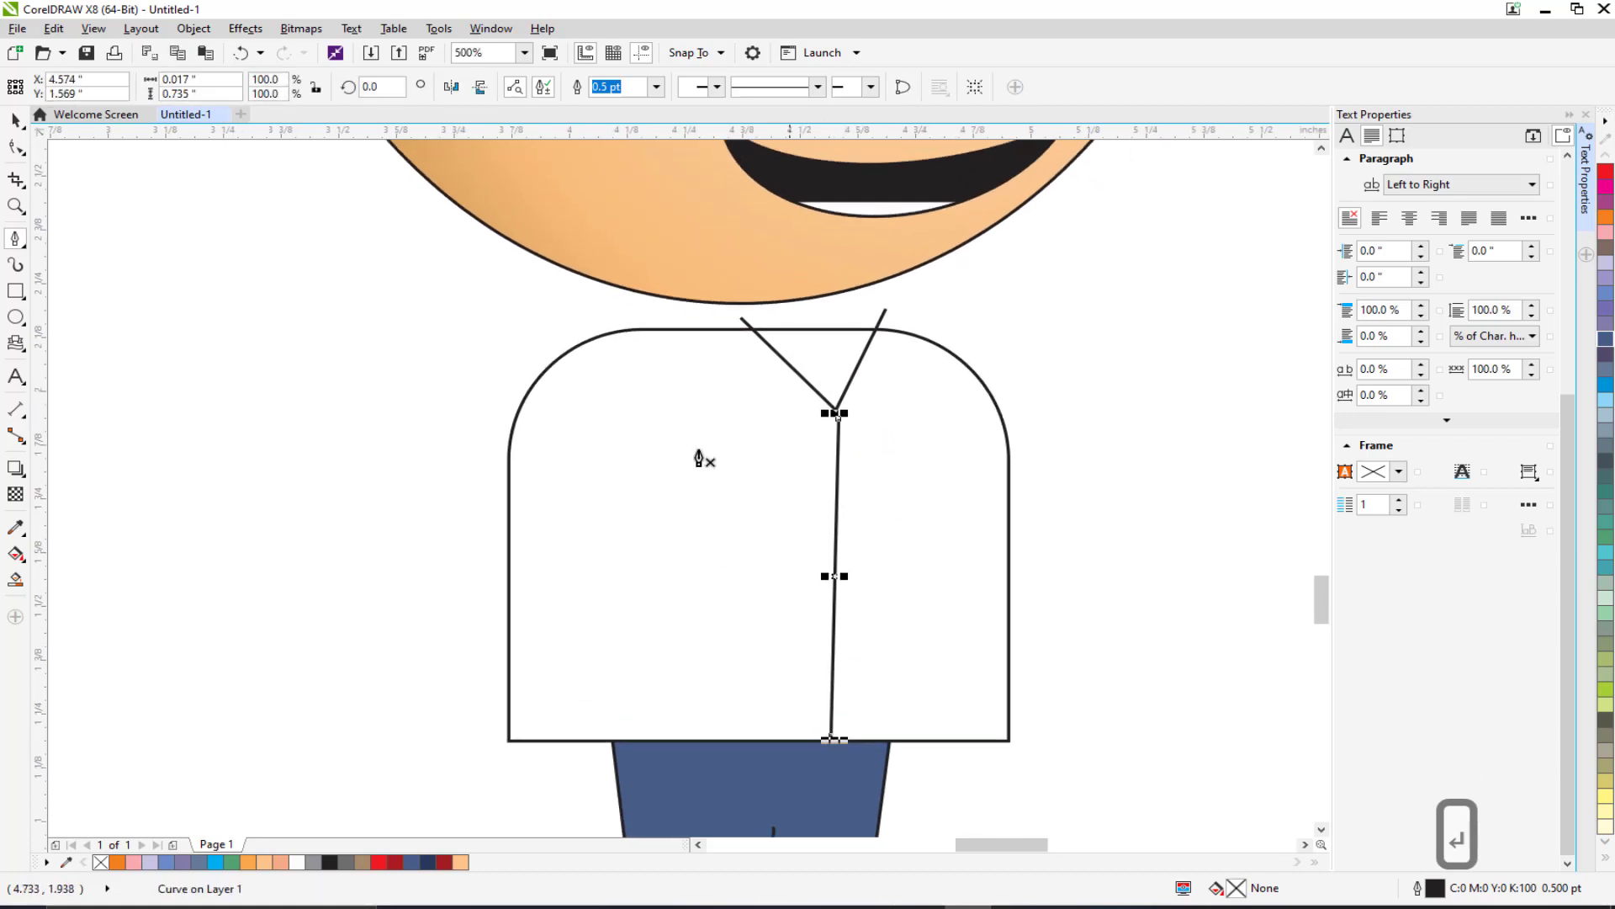
left_click_drag(678, 450, 788, 435)
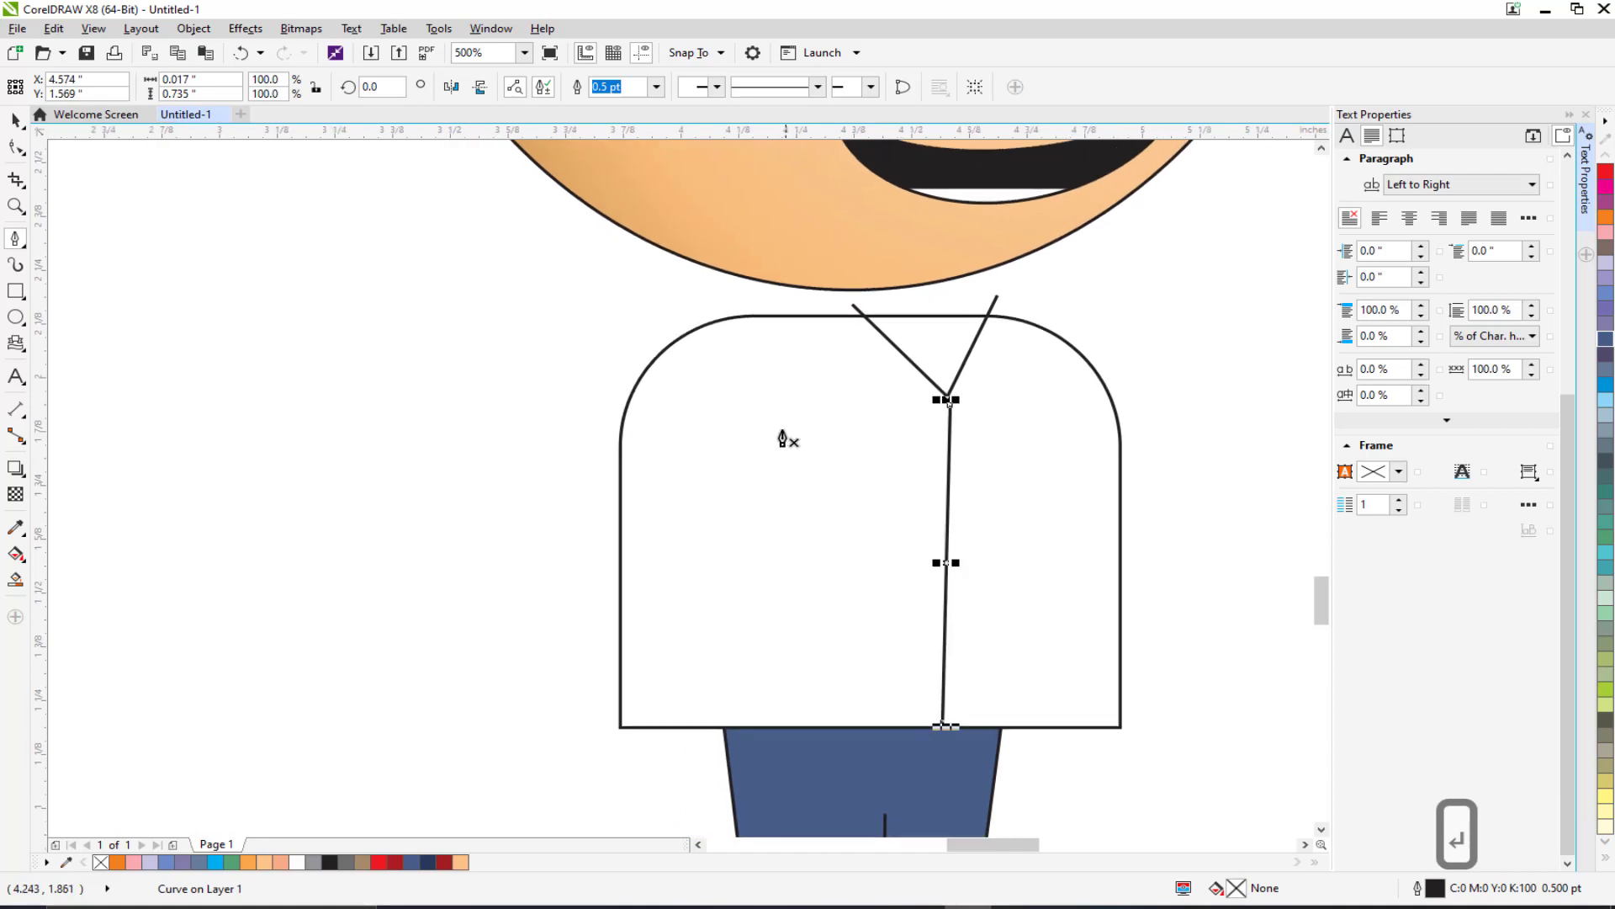
left_click(799, 300)
left_click_drag(797, 416, 795, 450)
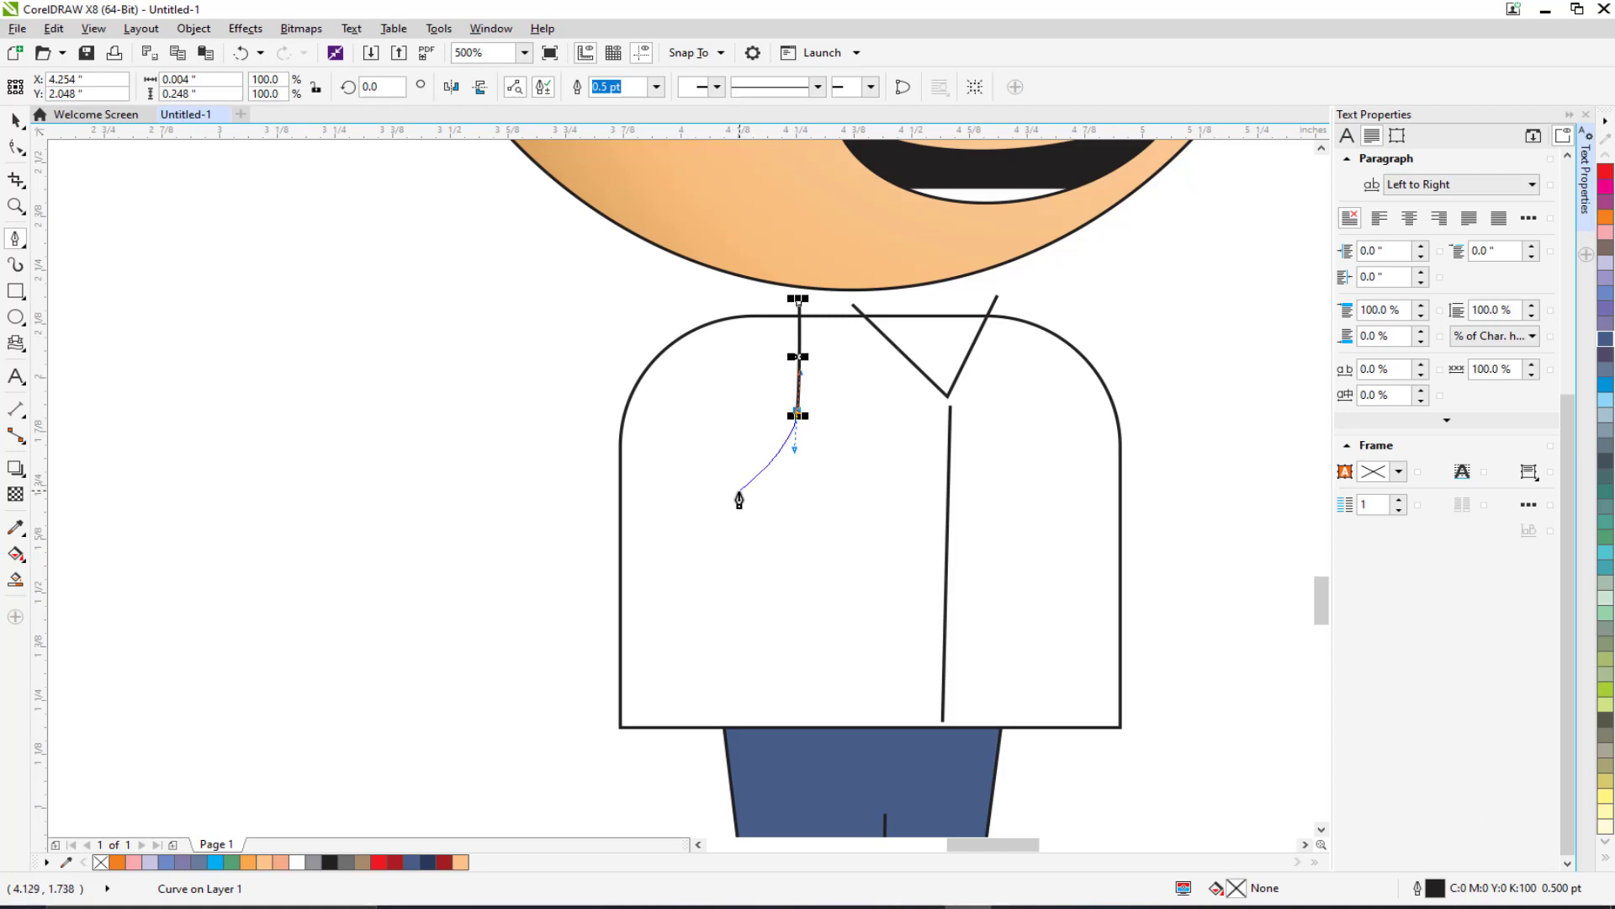
left_click_drag(737, 496, 707, 506)
left_click(618, 506)
key("Return")
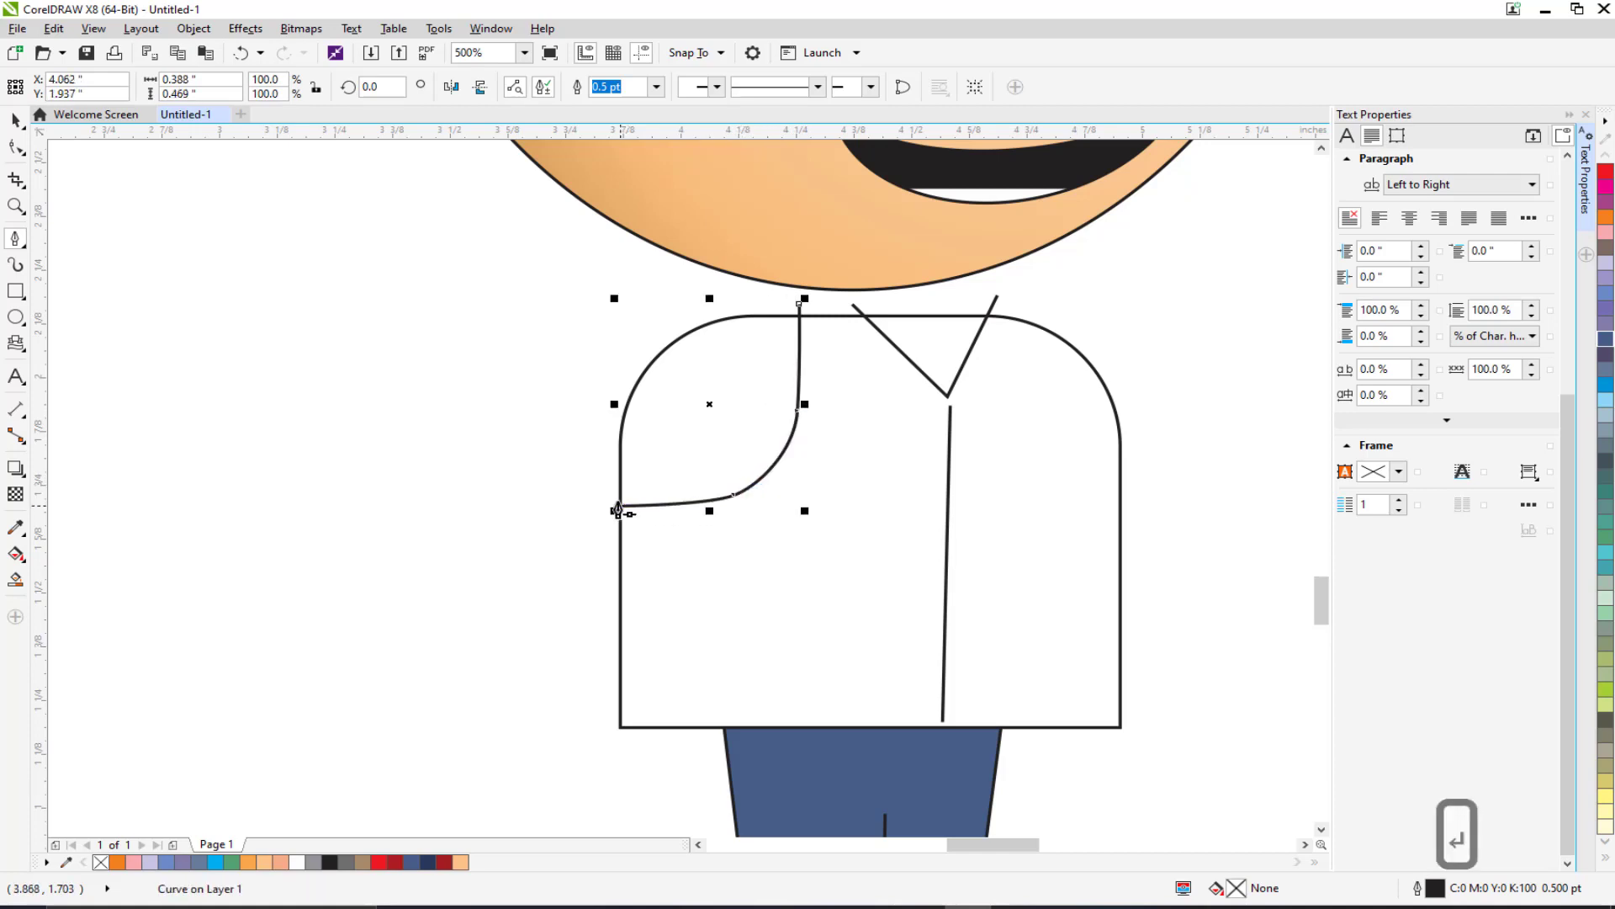
Step: Move the near-vertical shirt line's end nodes onto the neckline's point and the torso's bottom edge
left_click(16, 121)
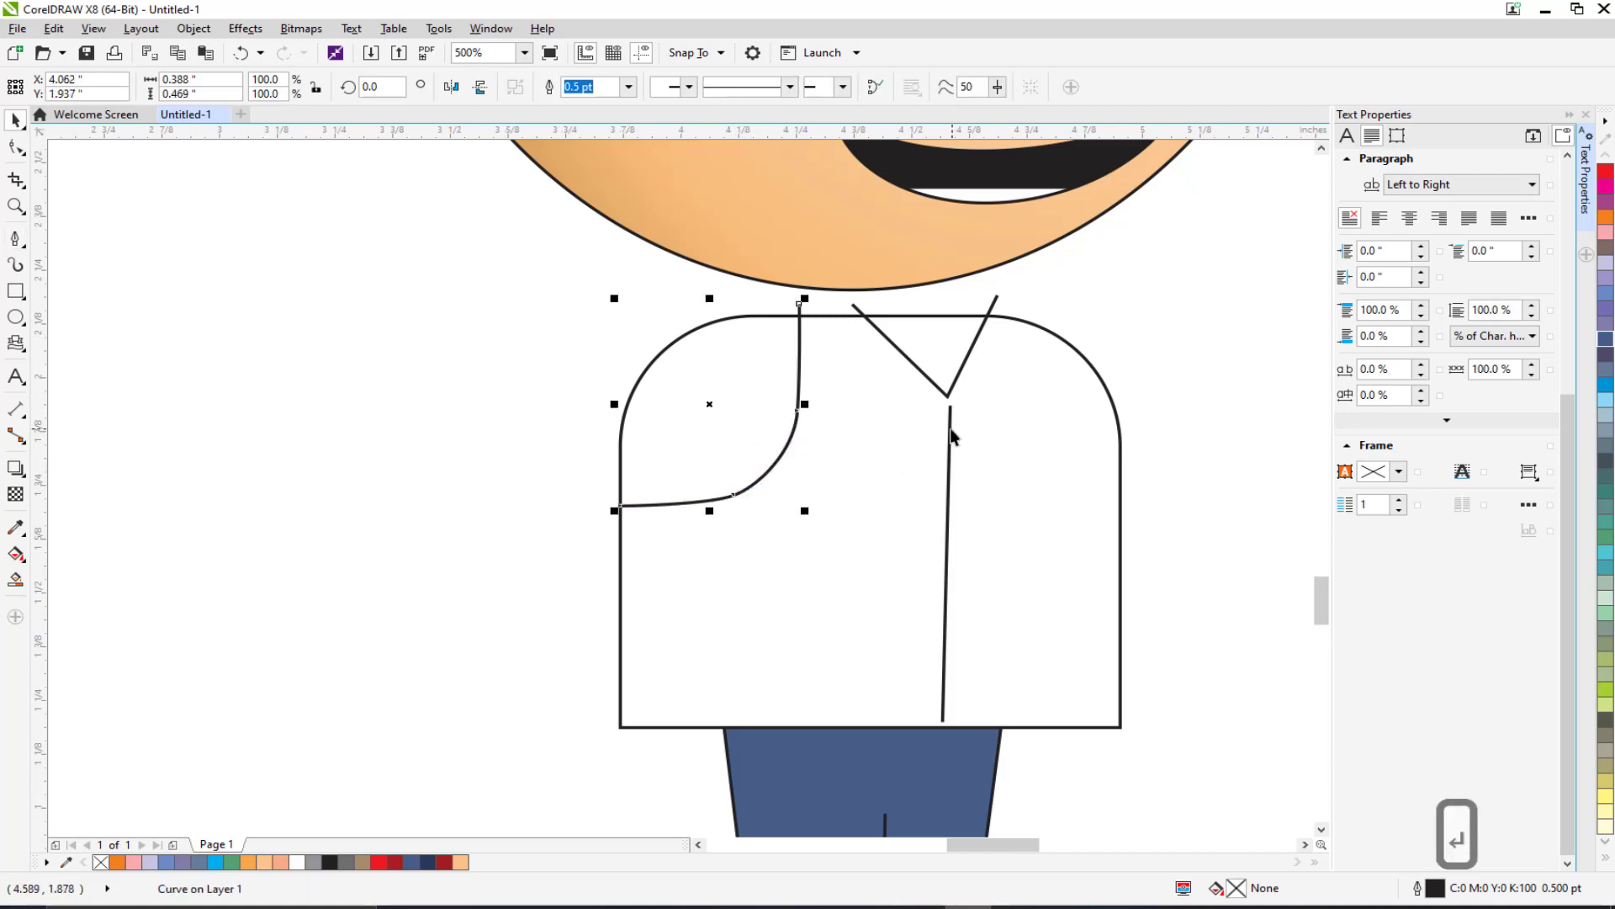
left_click(950, 425)
left_click(16, 147)
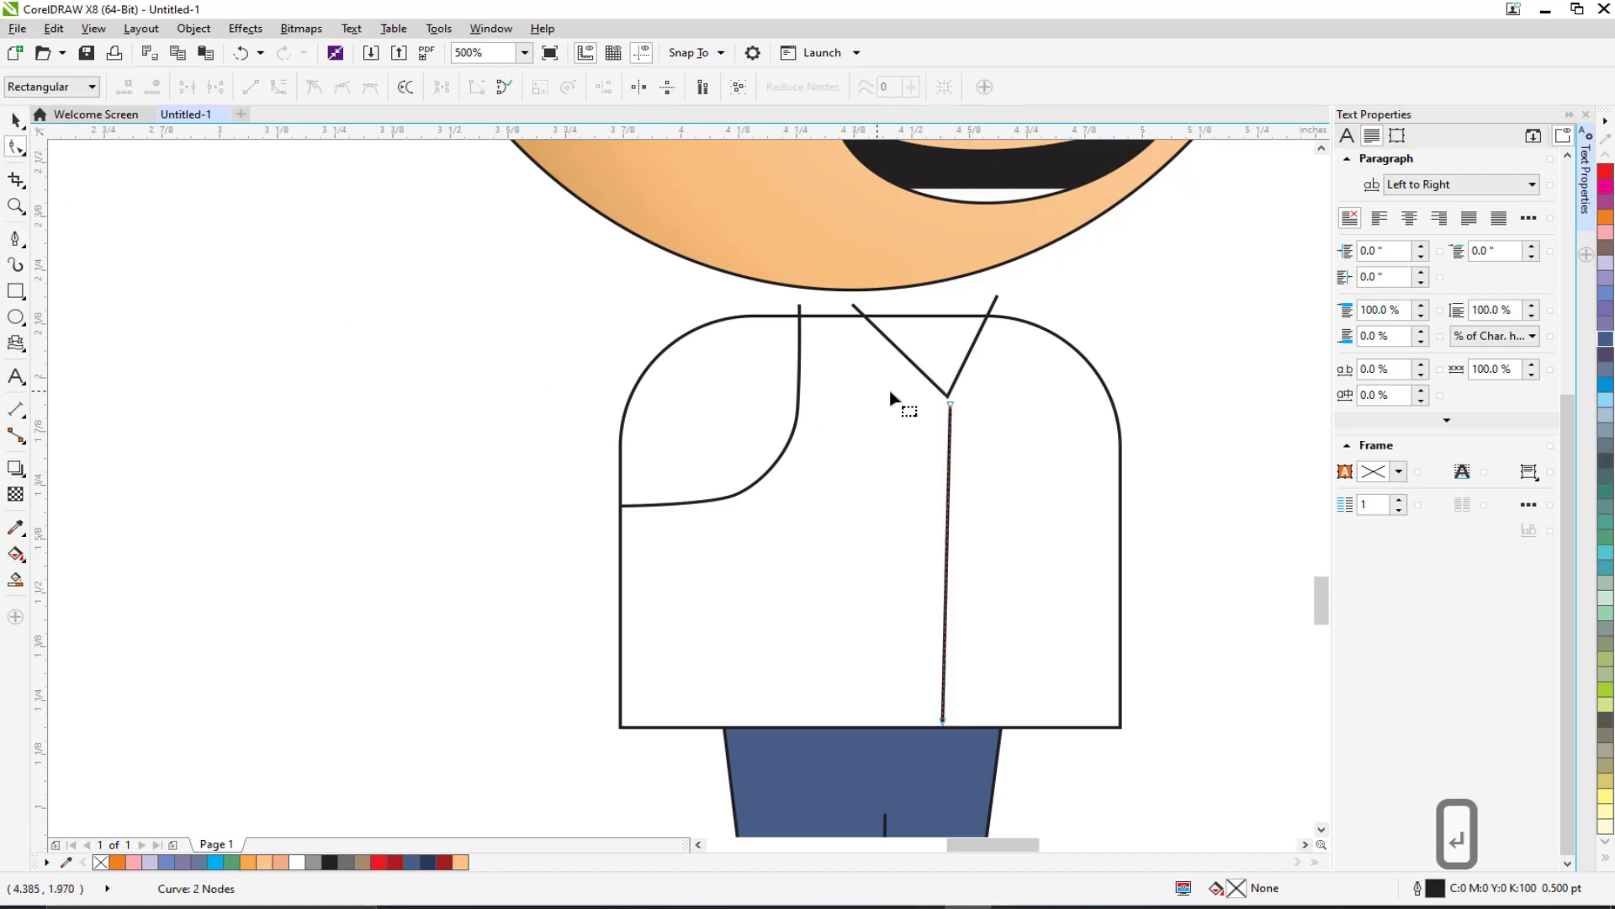
left_click_drag(951, 407, 949, 394)
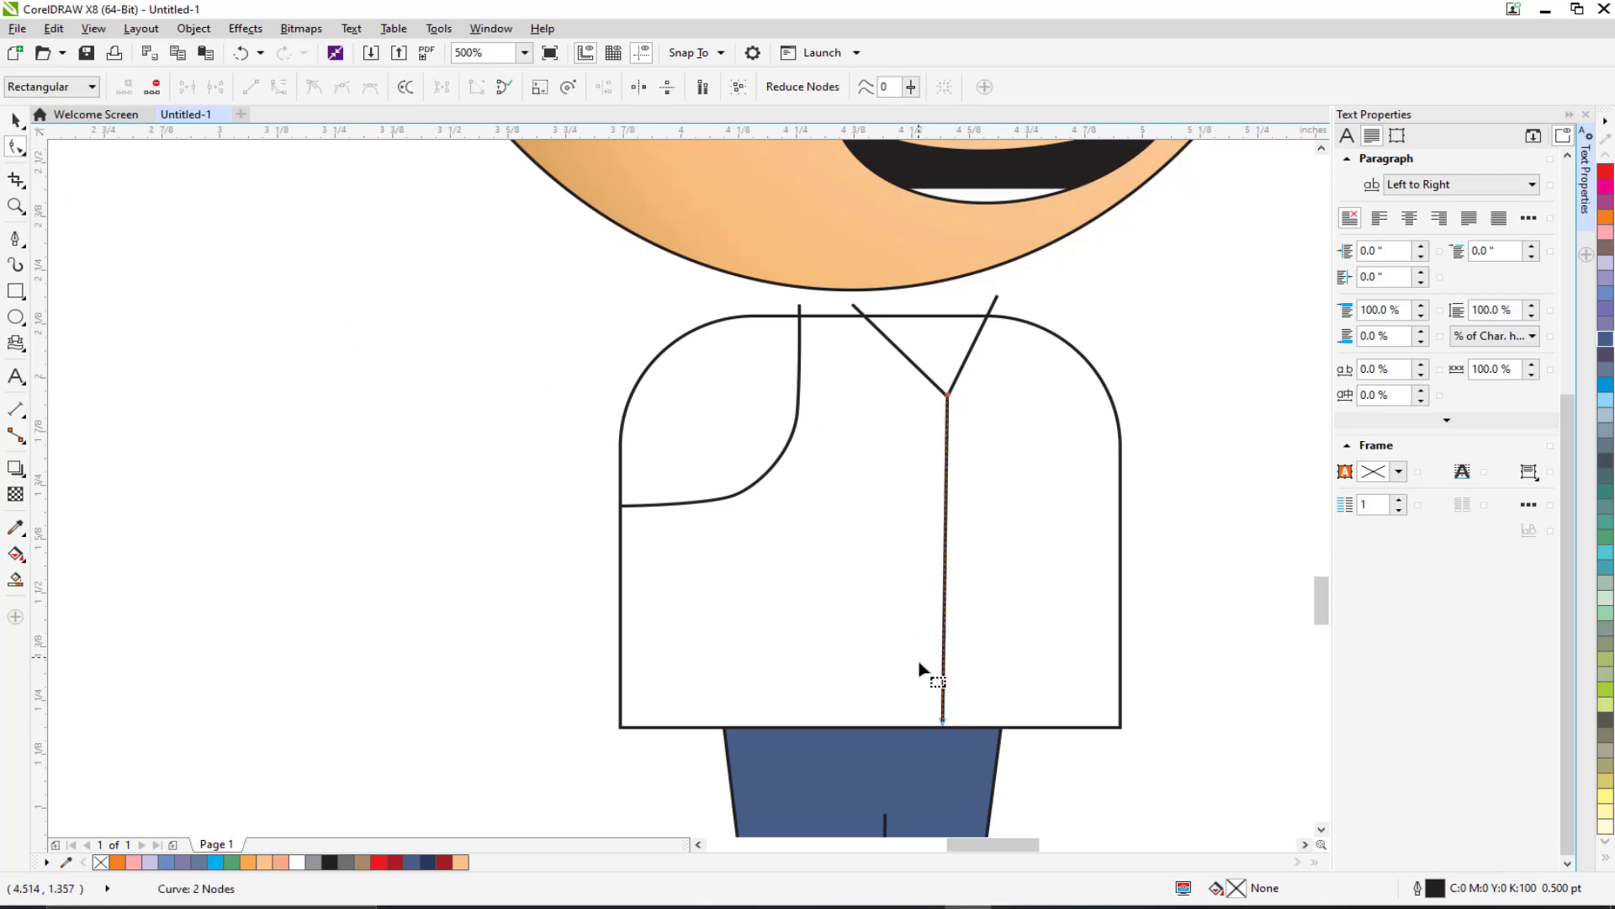
left_click_drag(942, 720, 939, 727)
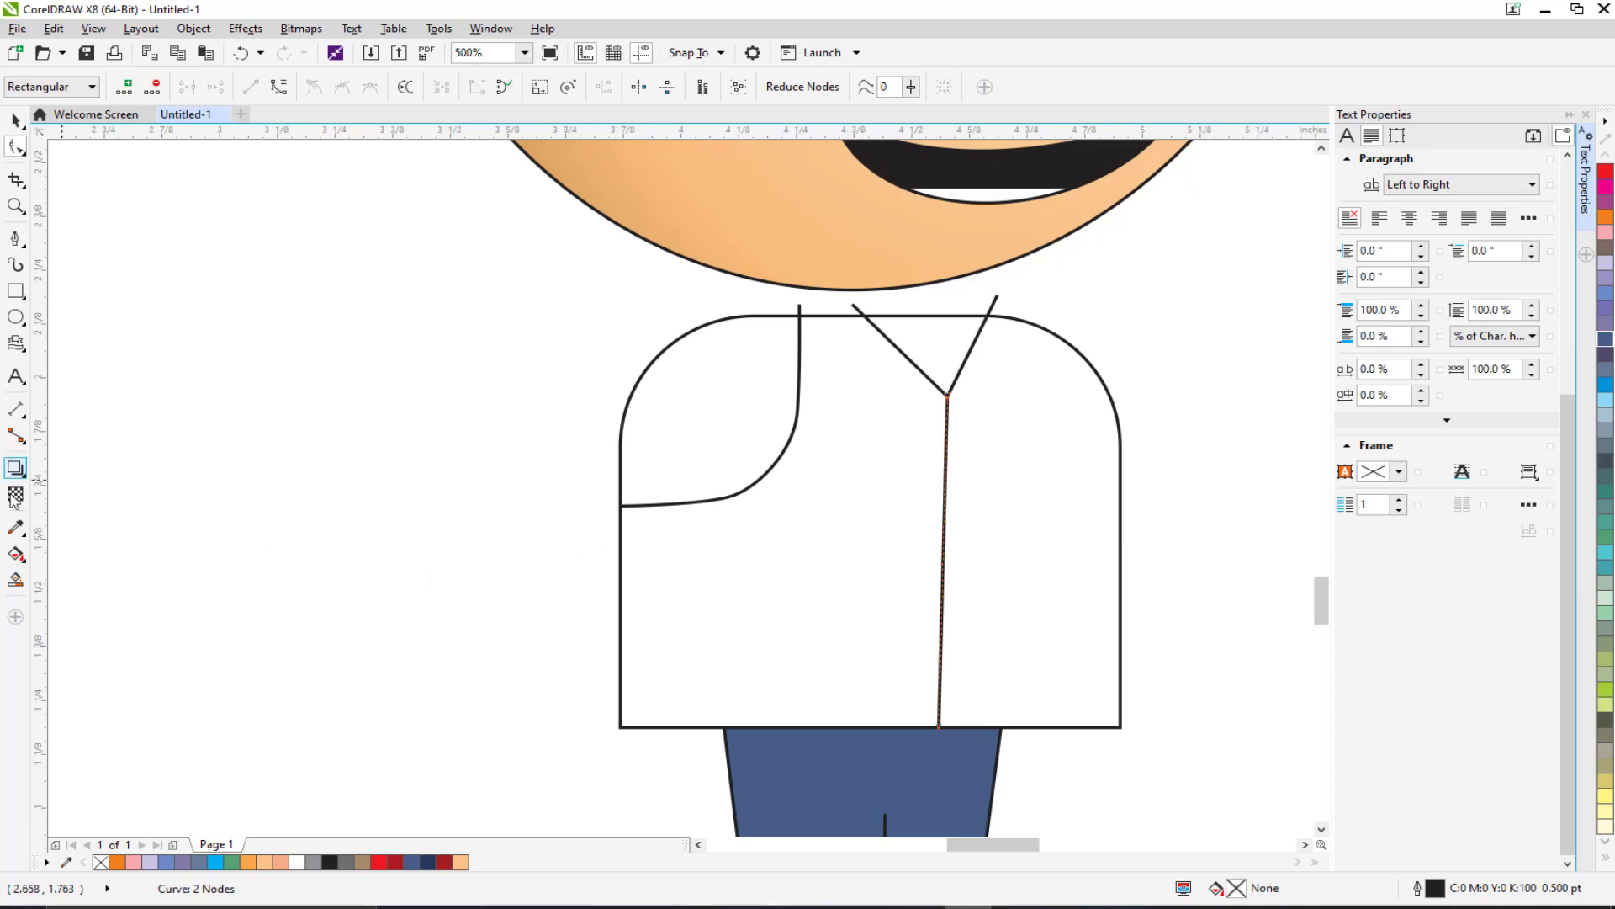
Step: Smart Fill the V-neck opening with the peach skin colour and the torso's body on both sides of the line with PANTONE 246 C
left_click(15, 581)
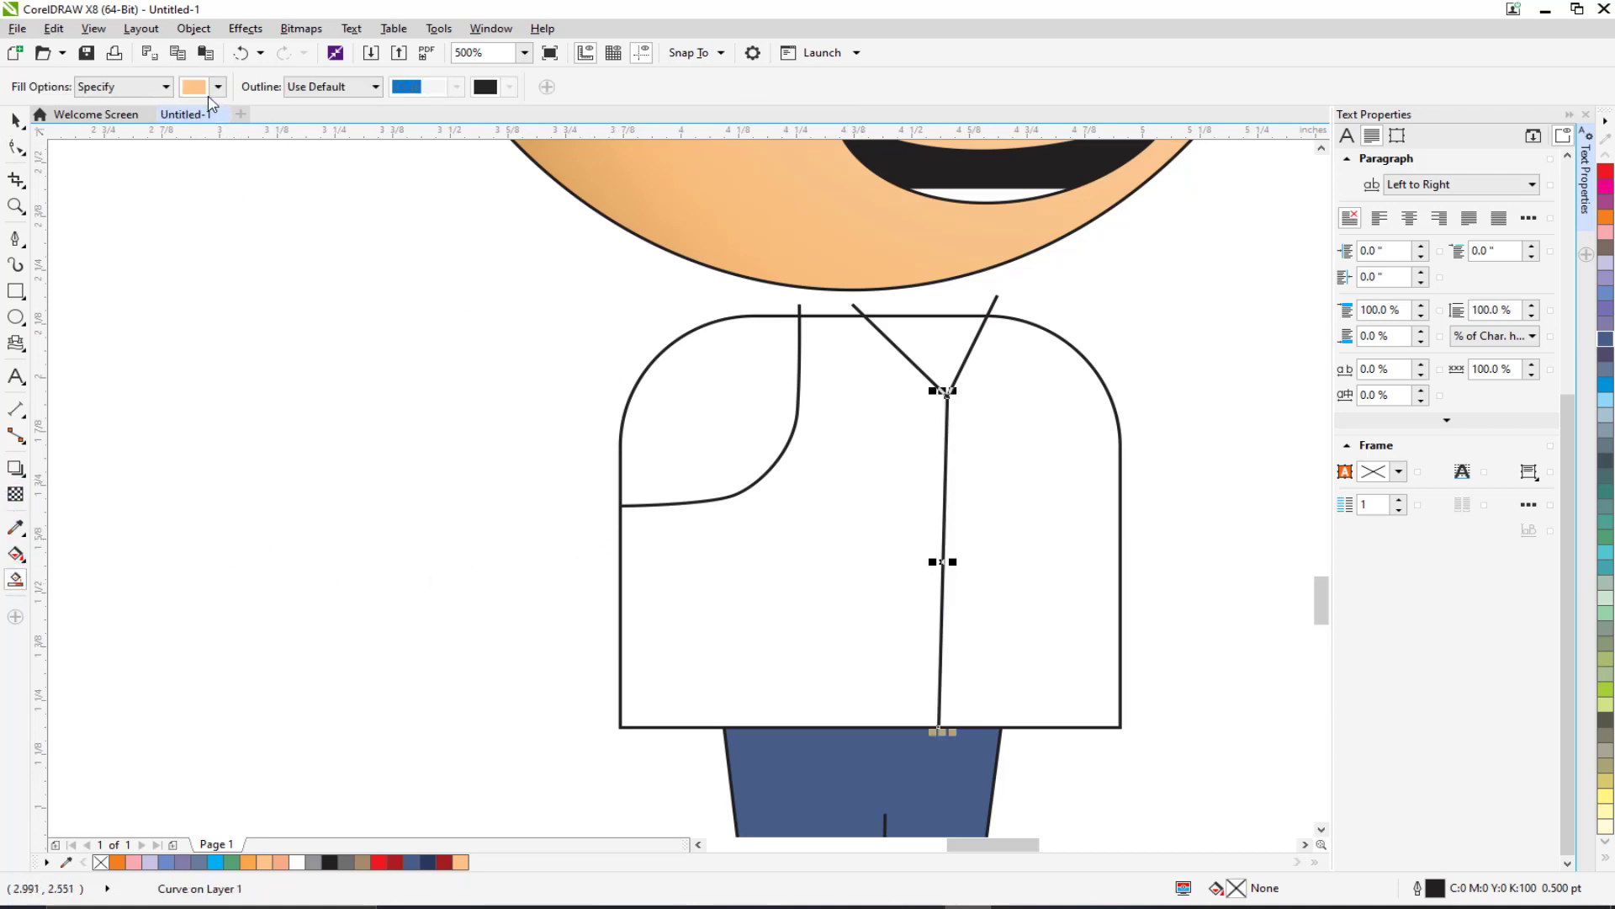
left_click(871, 381)
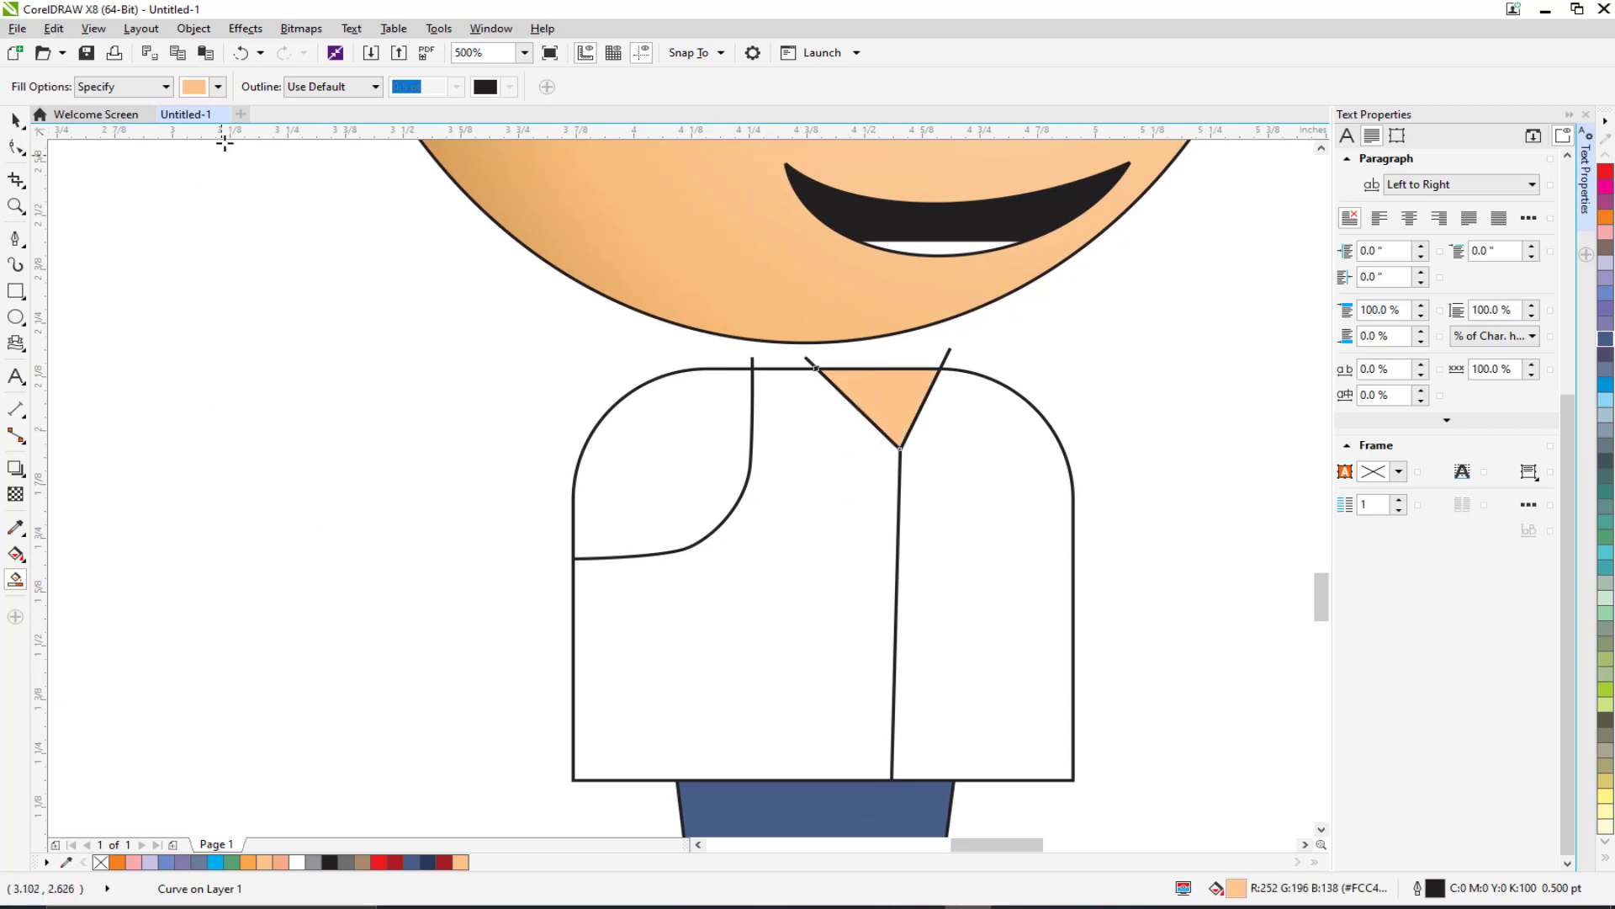
left_click(217, 87)
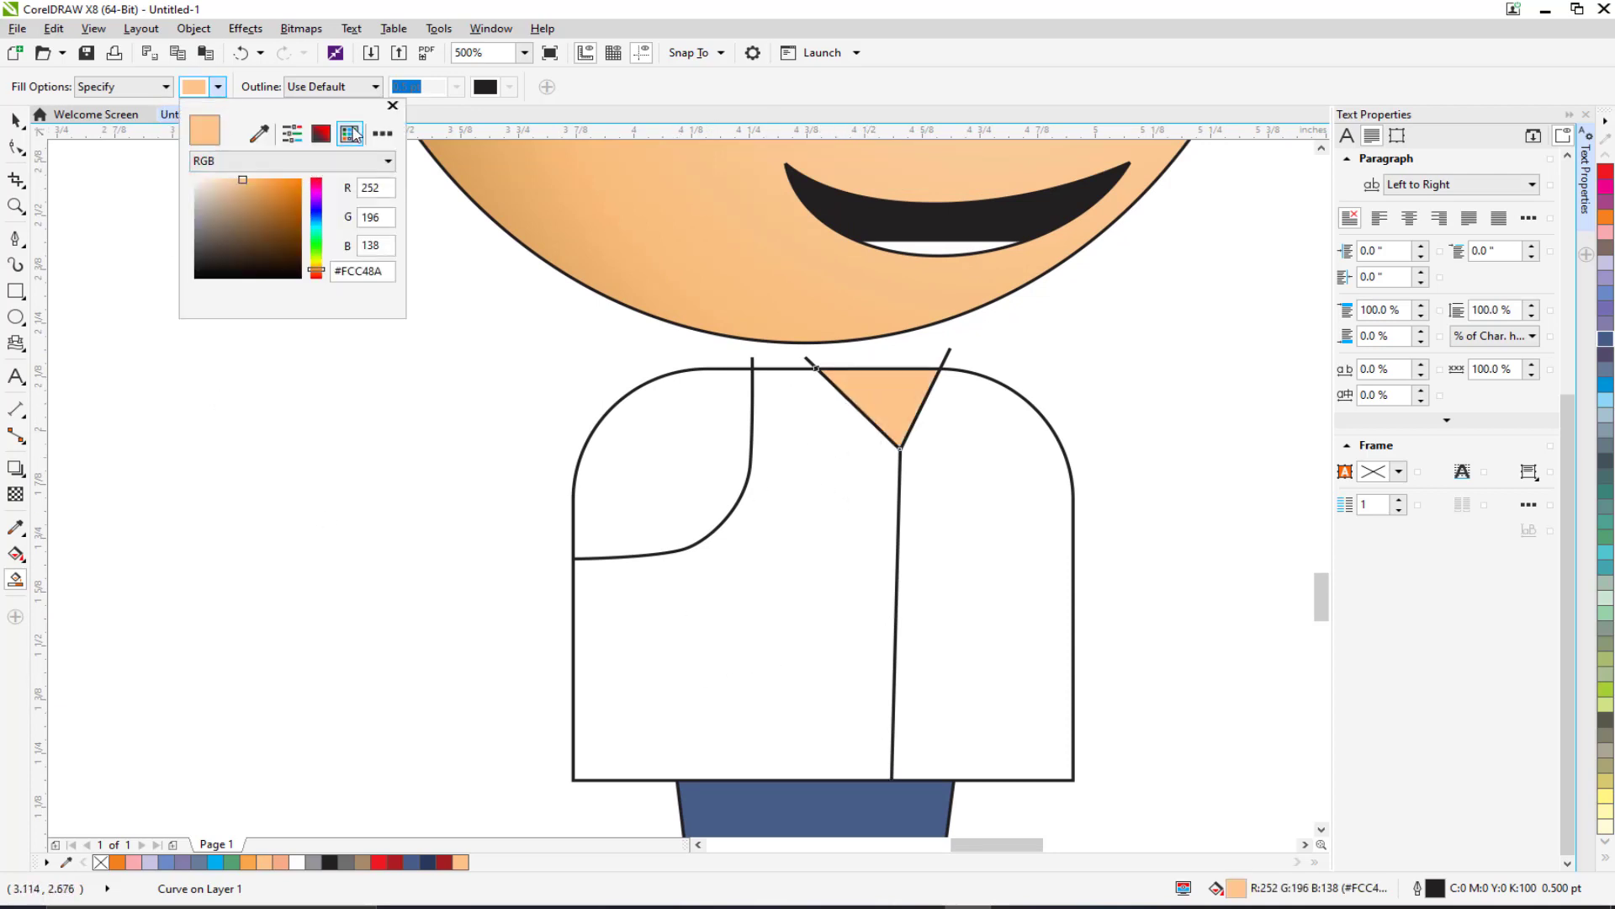
left_click(351, 134)
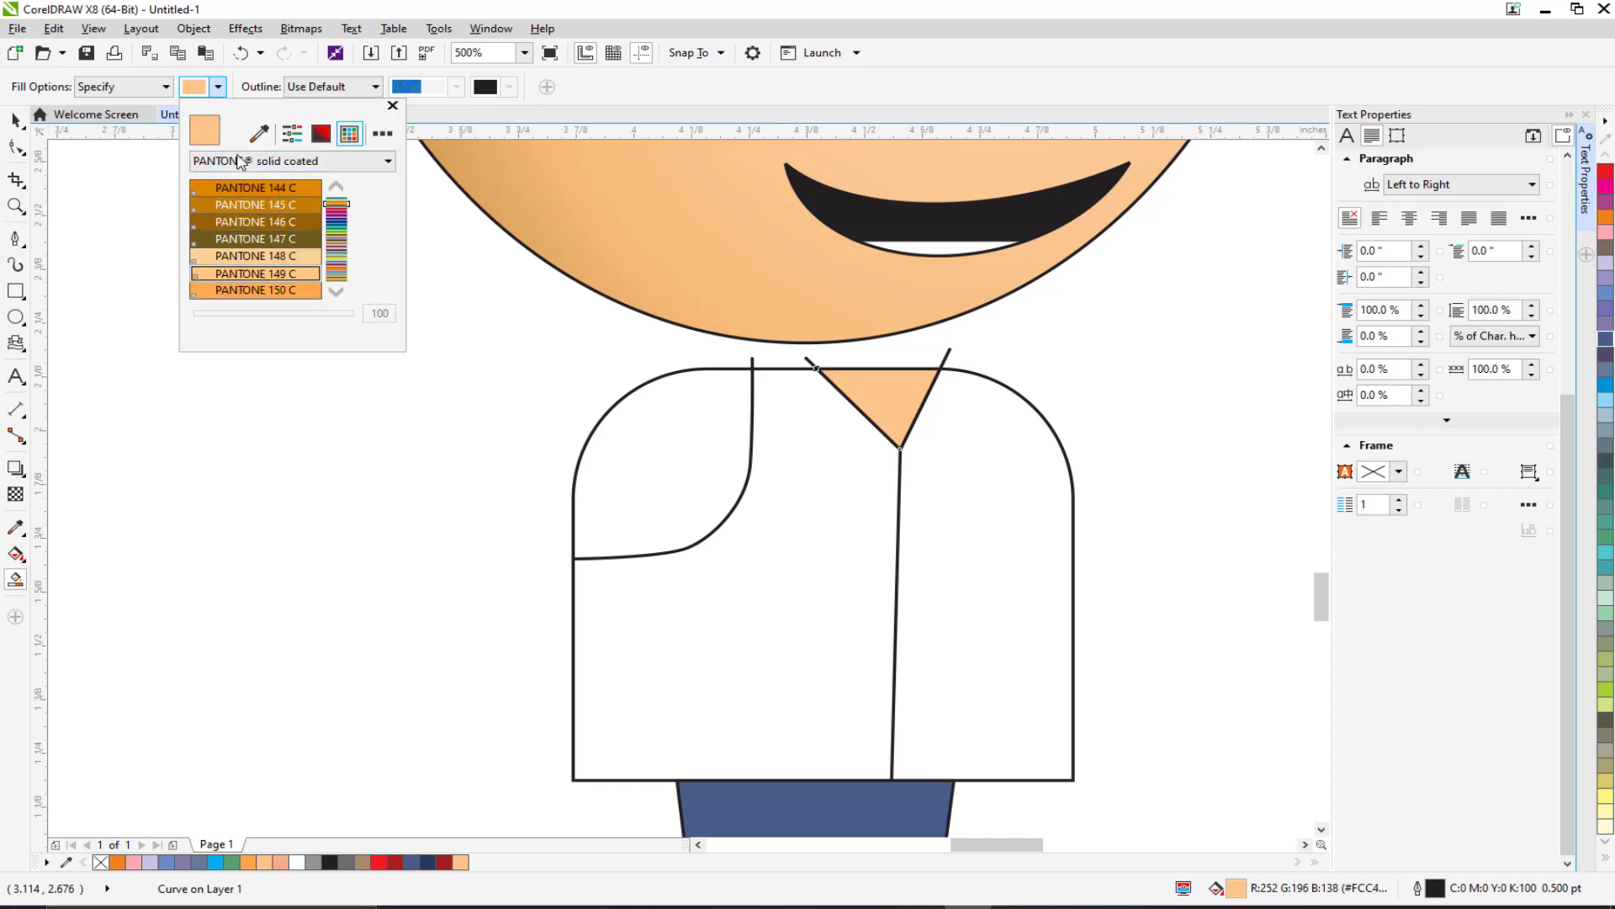
left_click(384, 135)
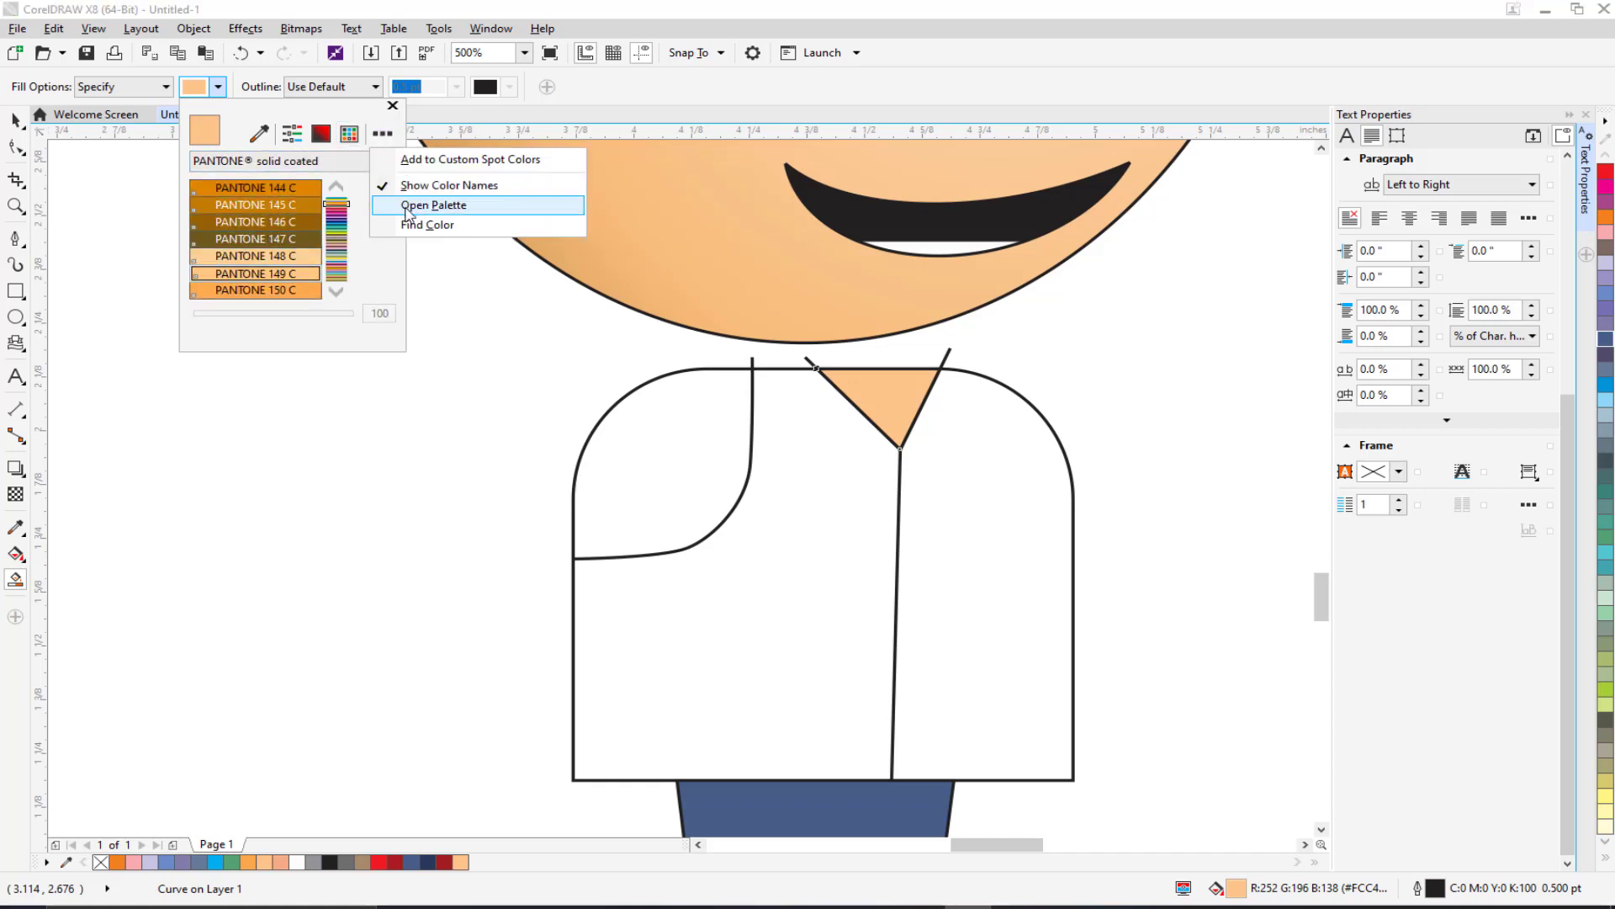
left_click(382, 281)
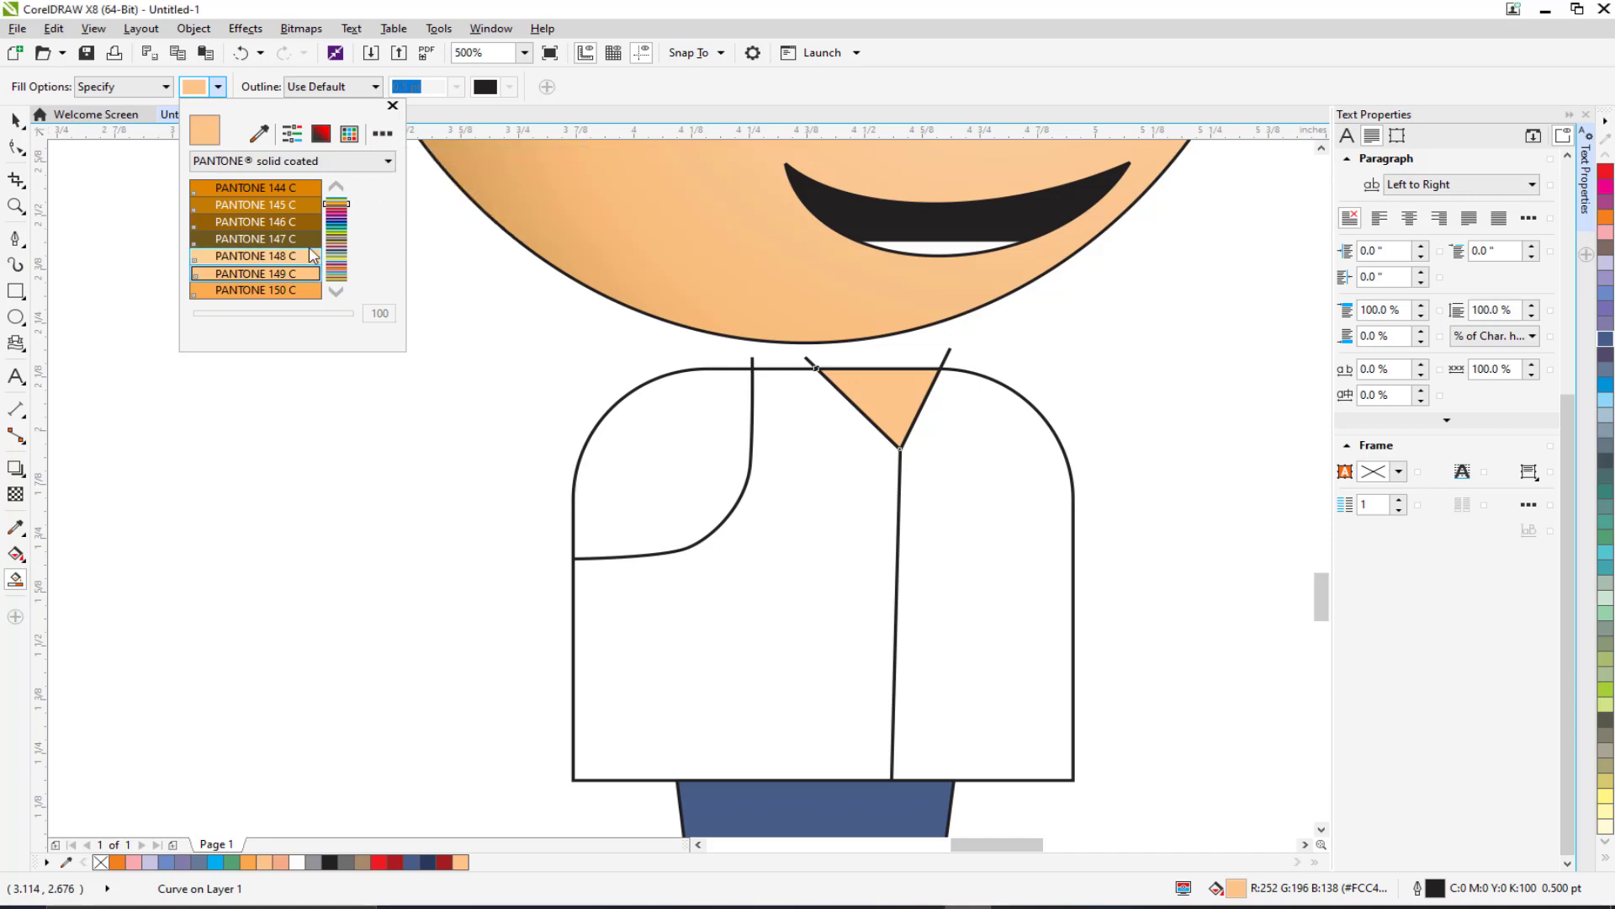
left_click(335, 215)
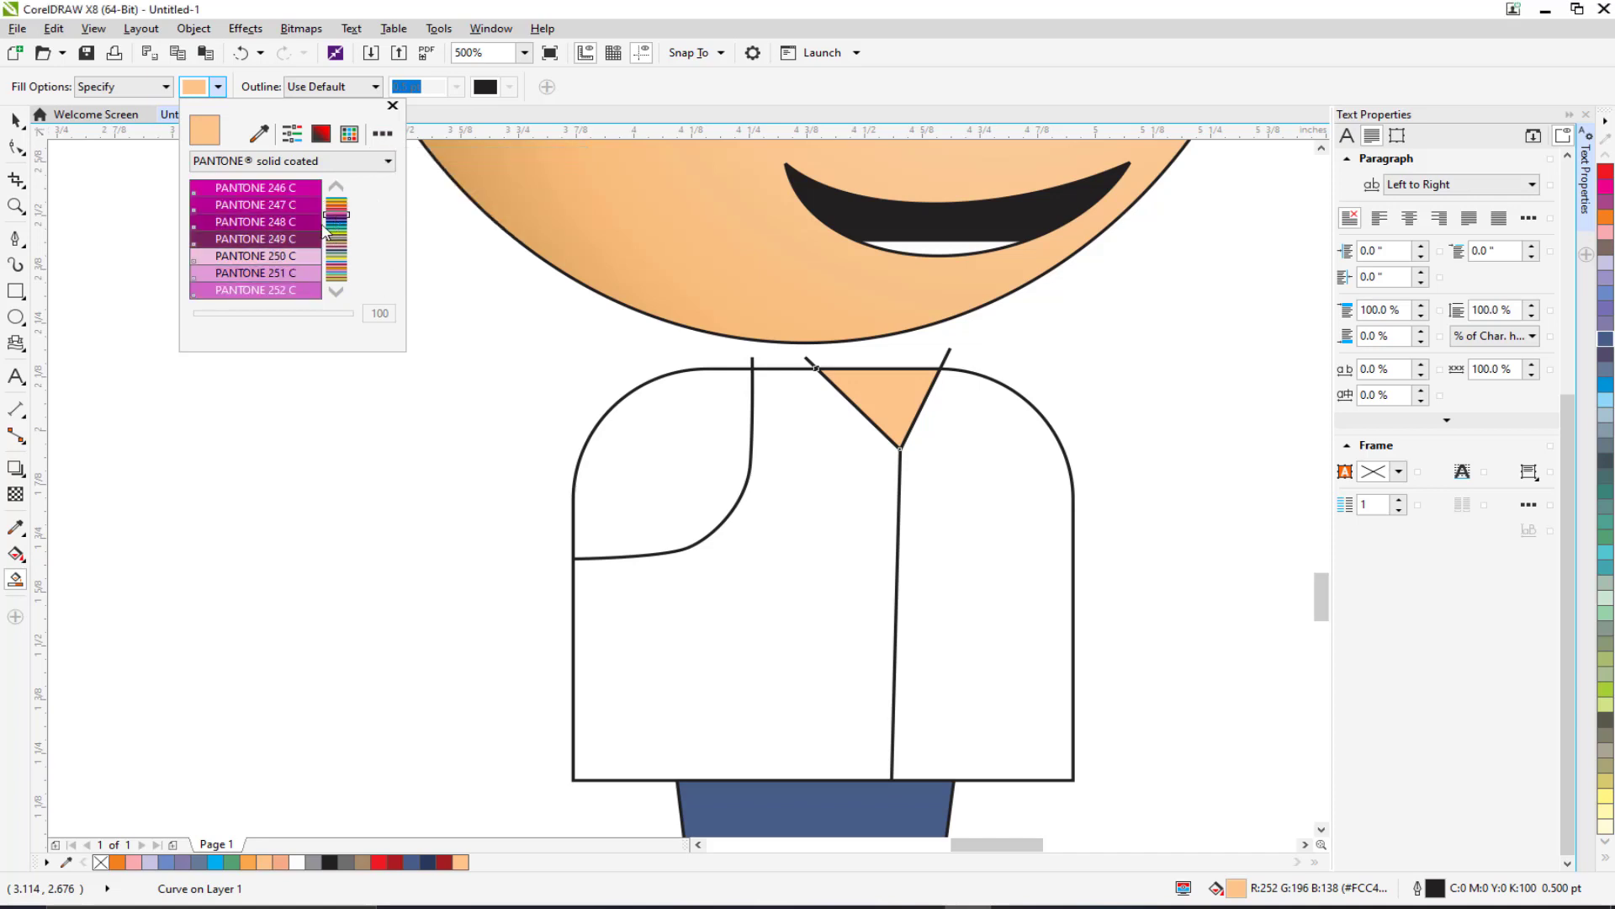
left_click(256, 188)
left_click(809, 480)
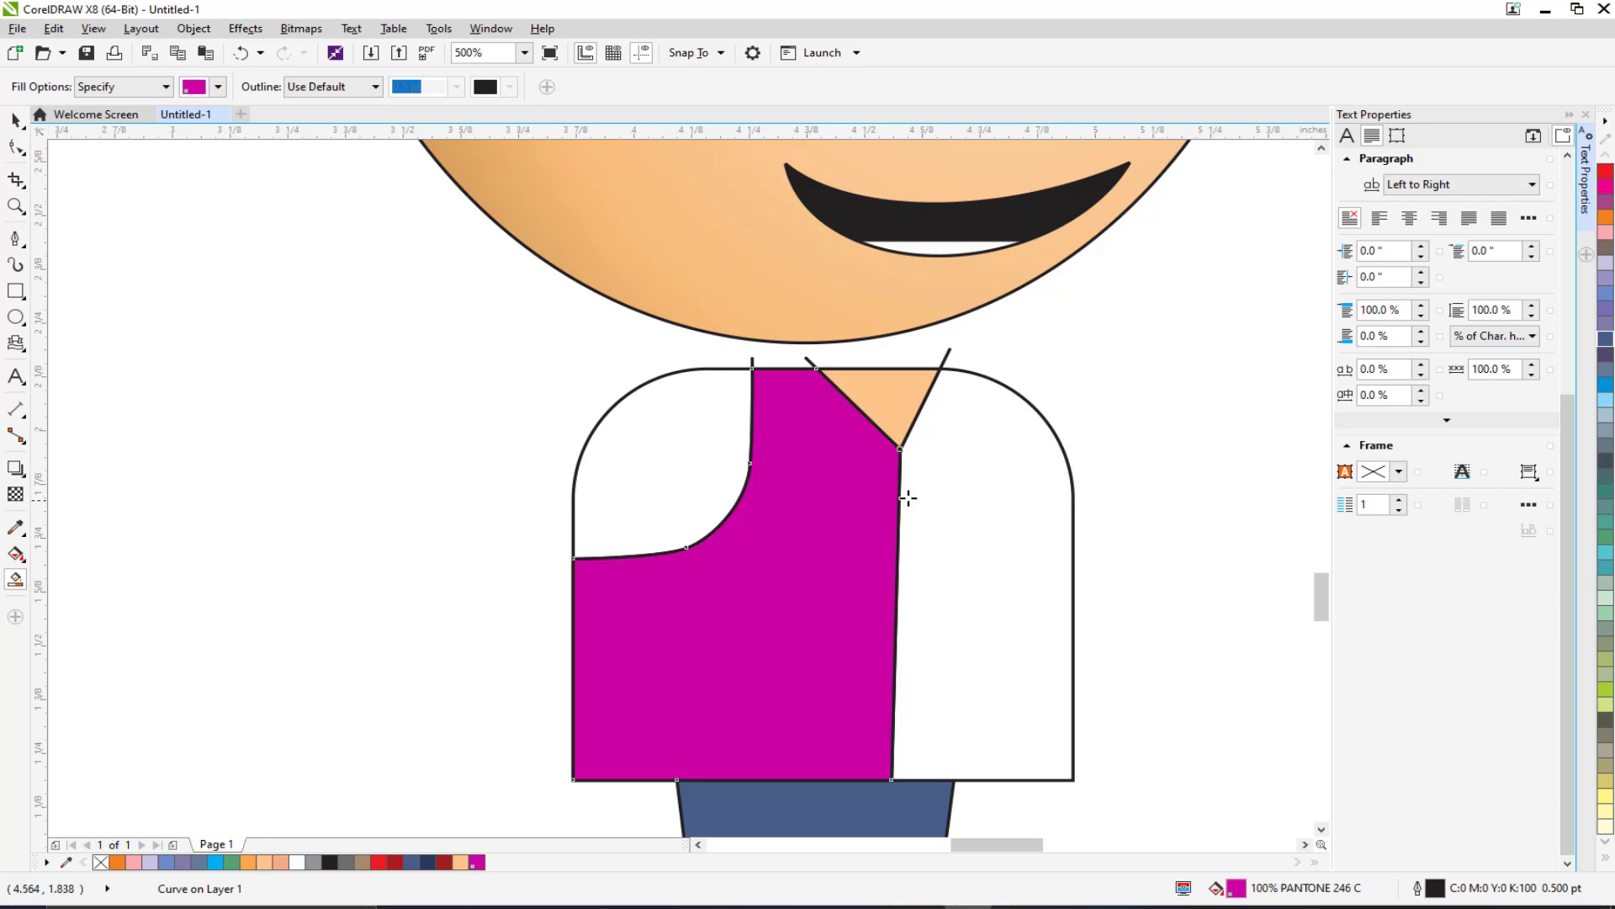
left_click(905, 493)
scroll(811, 502, "down", 2)
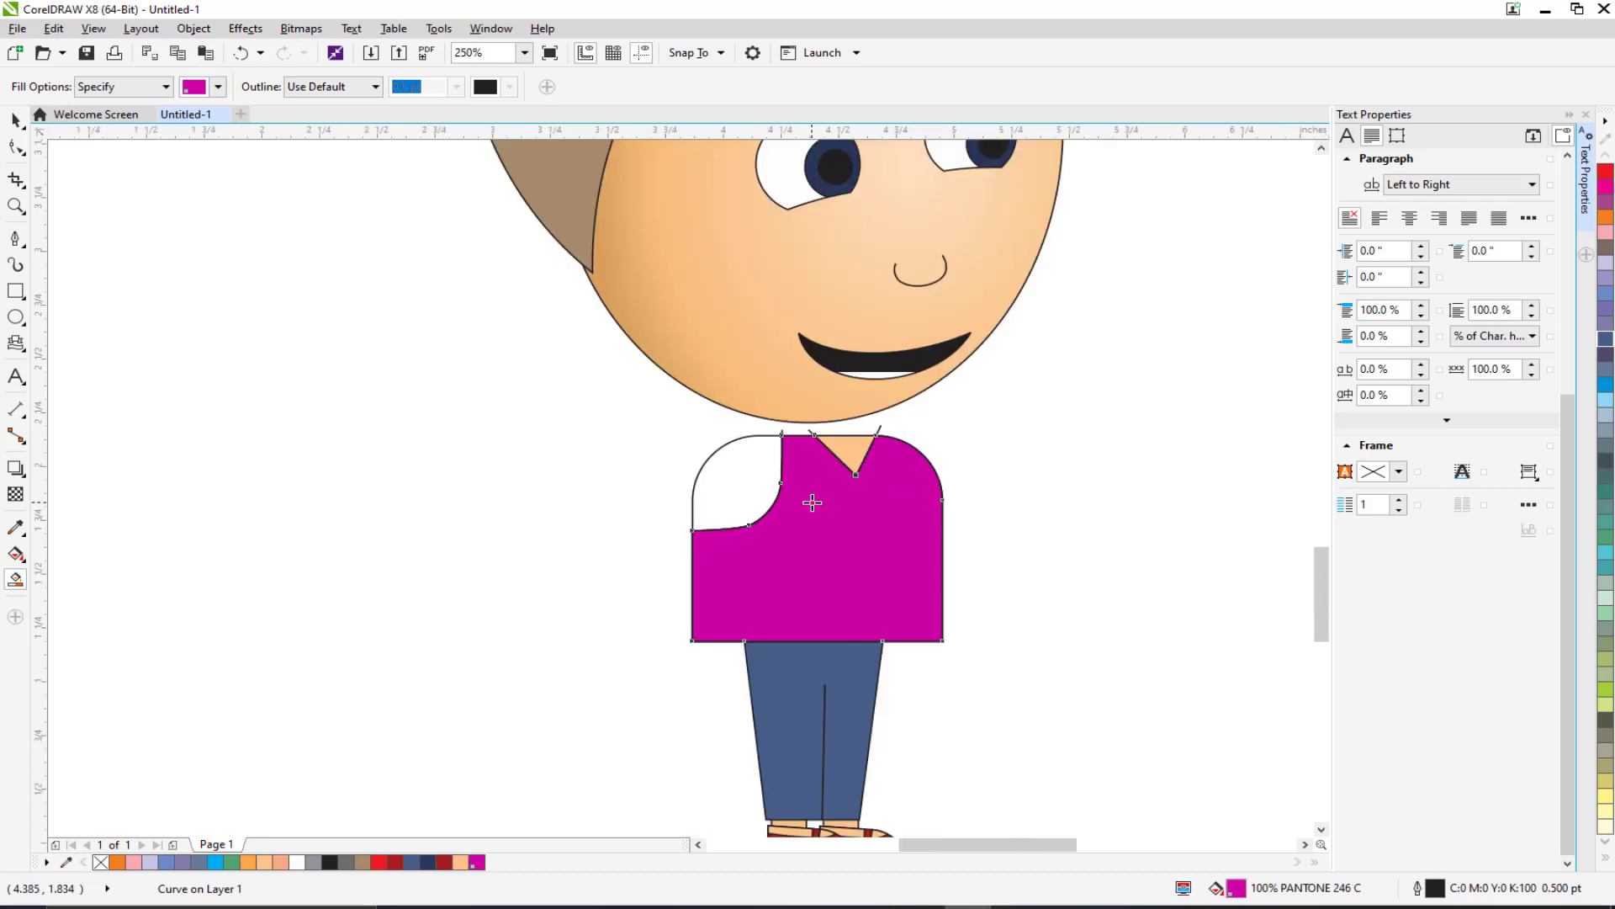
Step: Recolour the filled torso shape dark red (C24 M100 Y100 K19) from the document palette
left_click(15, 120)
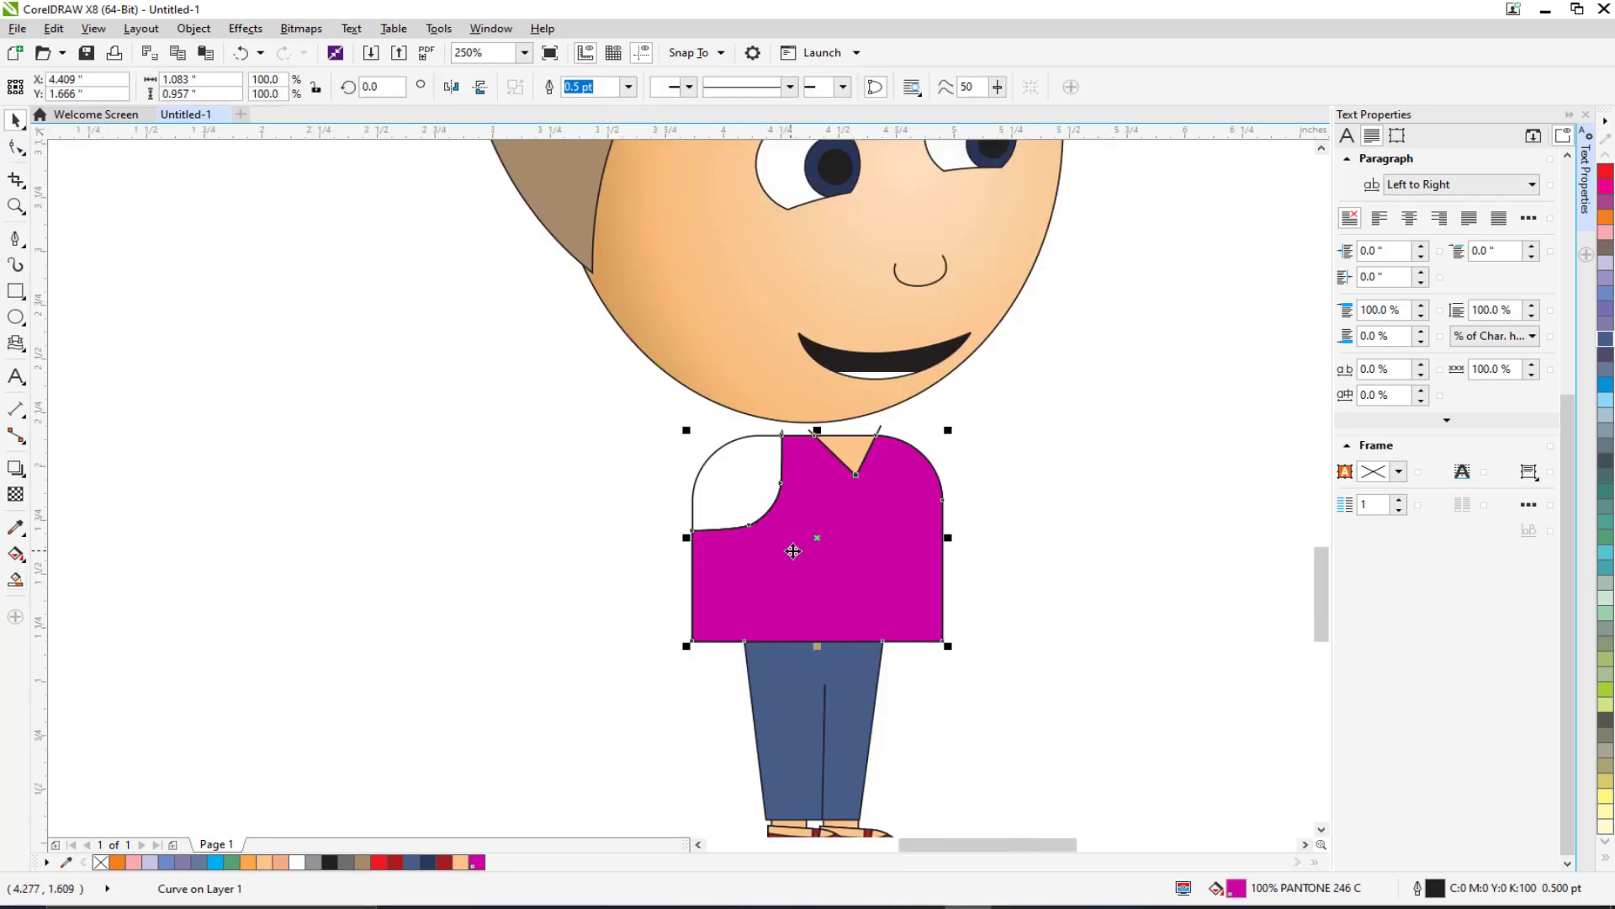
key("Escape")
left_click(780, 572)
left_click(444, 861)
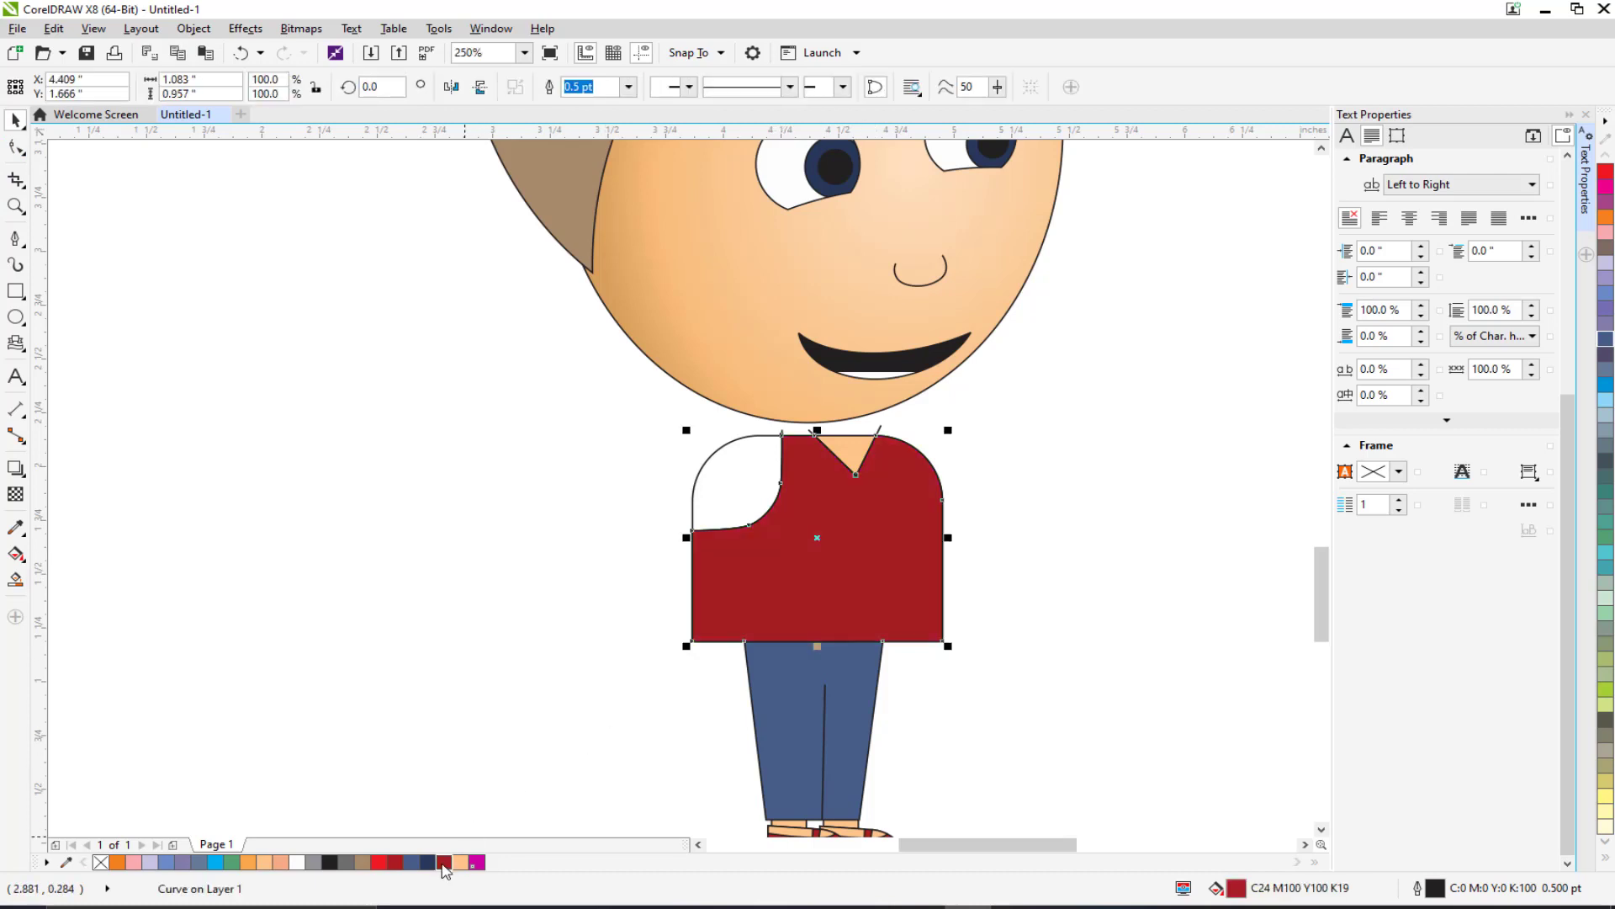
left_click(490, 643)
Step: Try to colour the sleeve area blue by filling its curved line, and undo the stray move
scroll(740, 517, "up", 1)
left_click(762, 431)
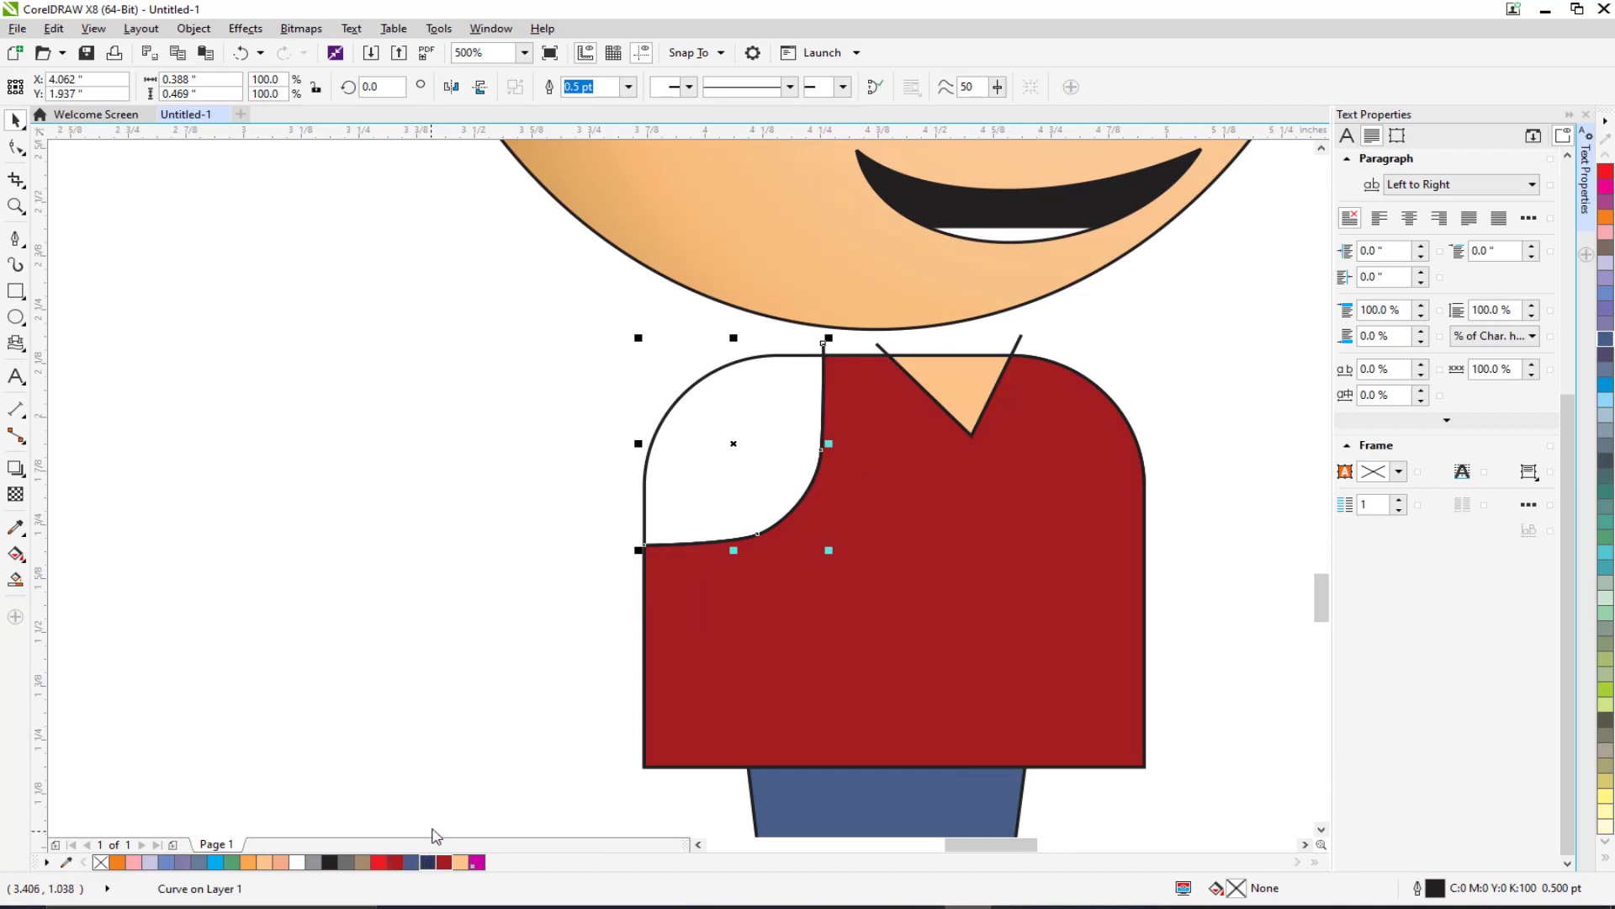
left_click(428, 861)
left_click(412, 863)
left_click(473, 657)
left_click_drag(709, 461, 654, 421)
key("ctrl+z")
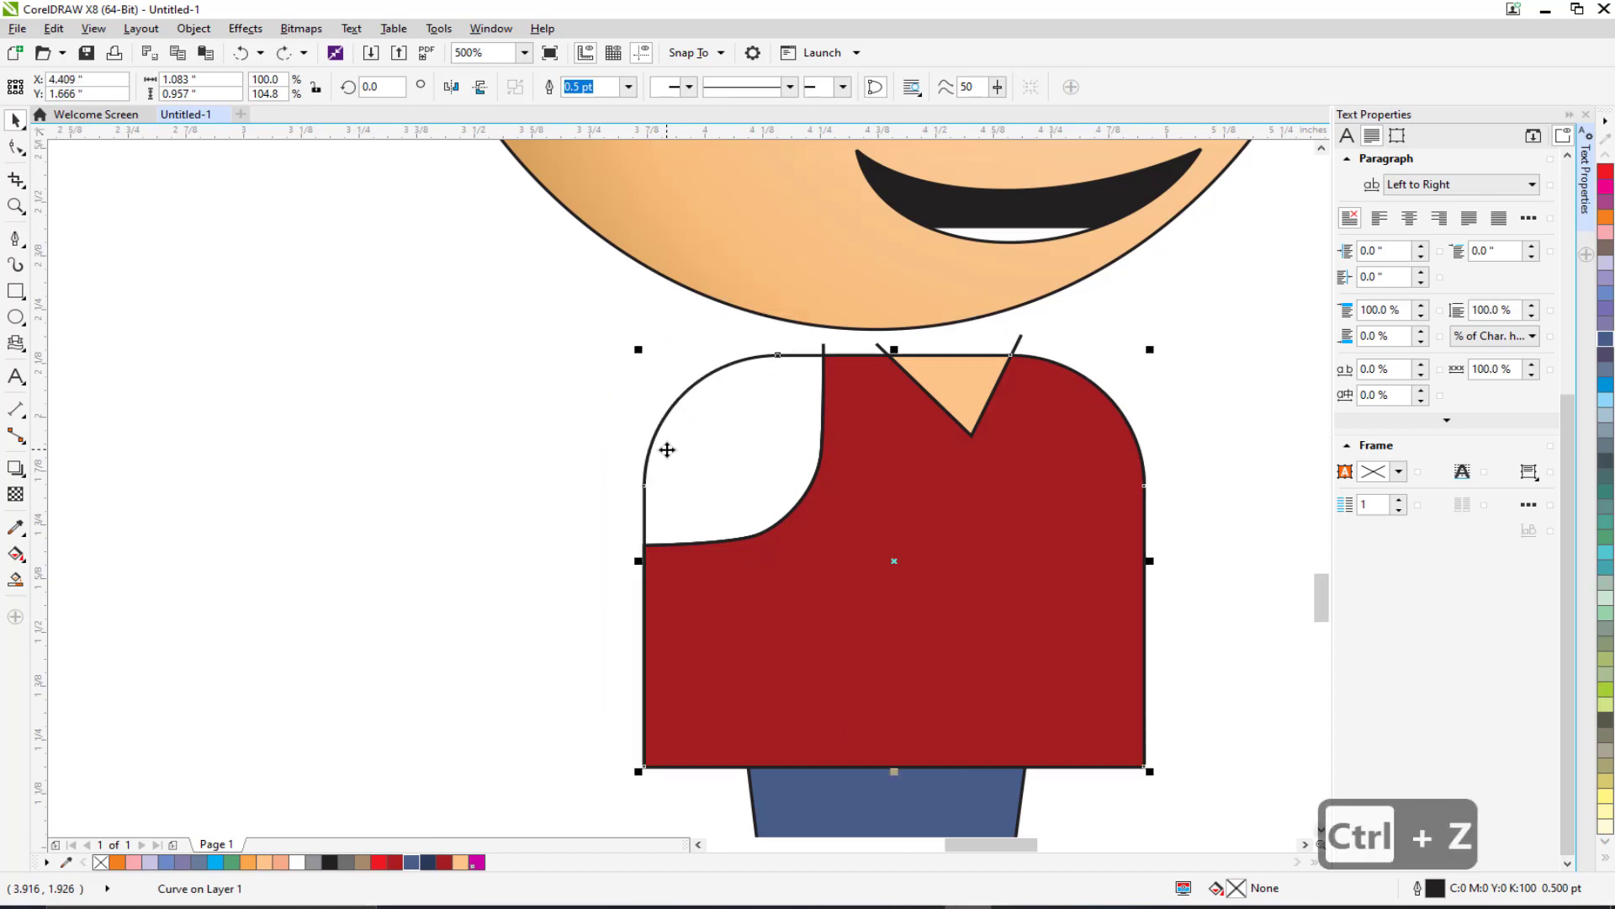
Step: Smart Fill the rounded sleeve area on the torso's left shoulder with PANTONE 5595 C
left_click(16, 582)
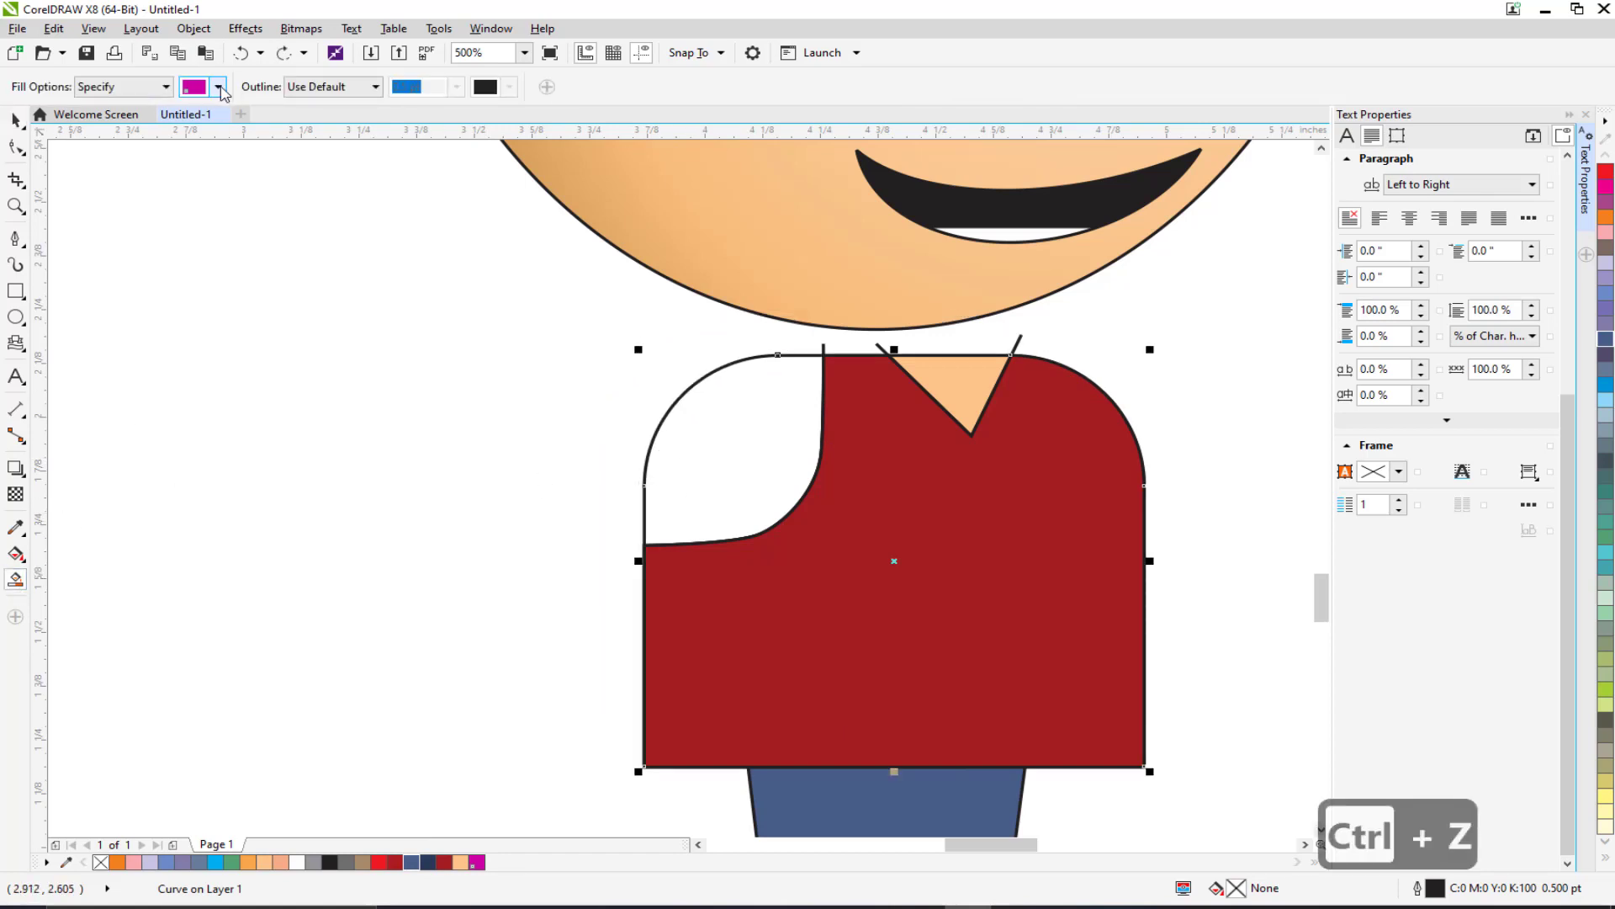
left_click(220, 87)
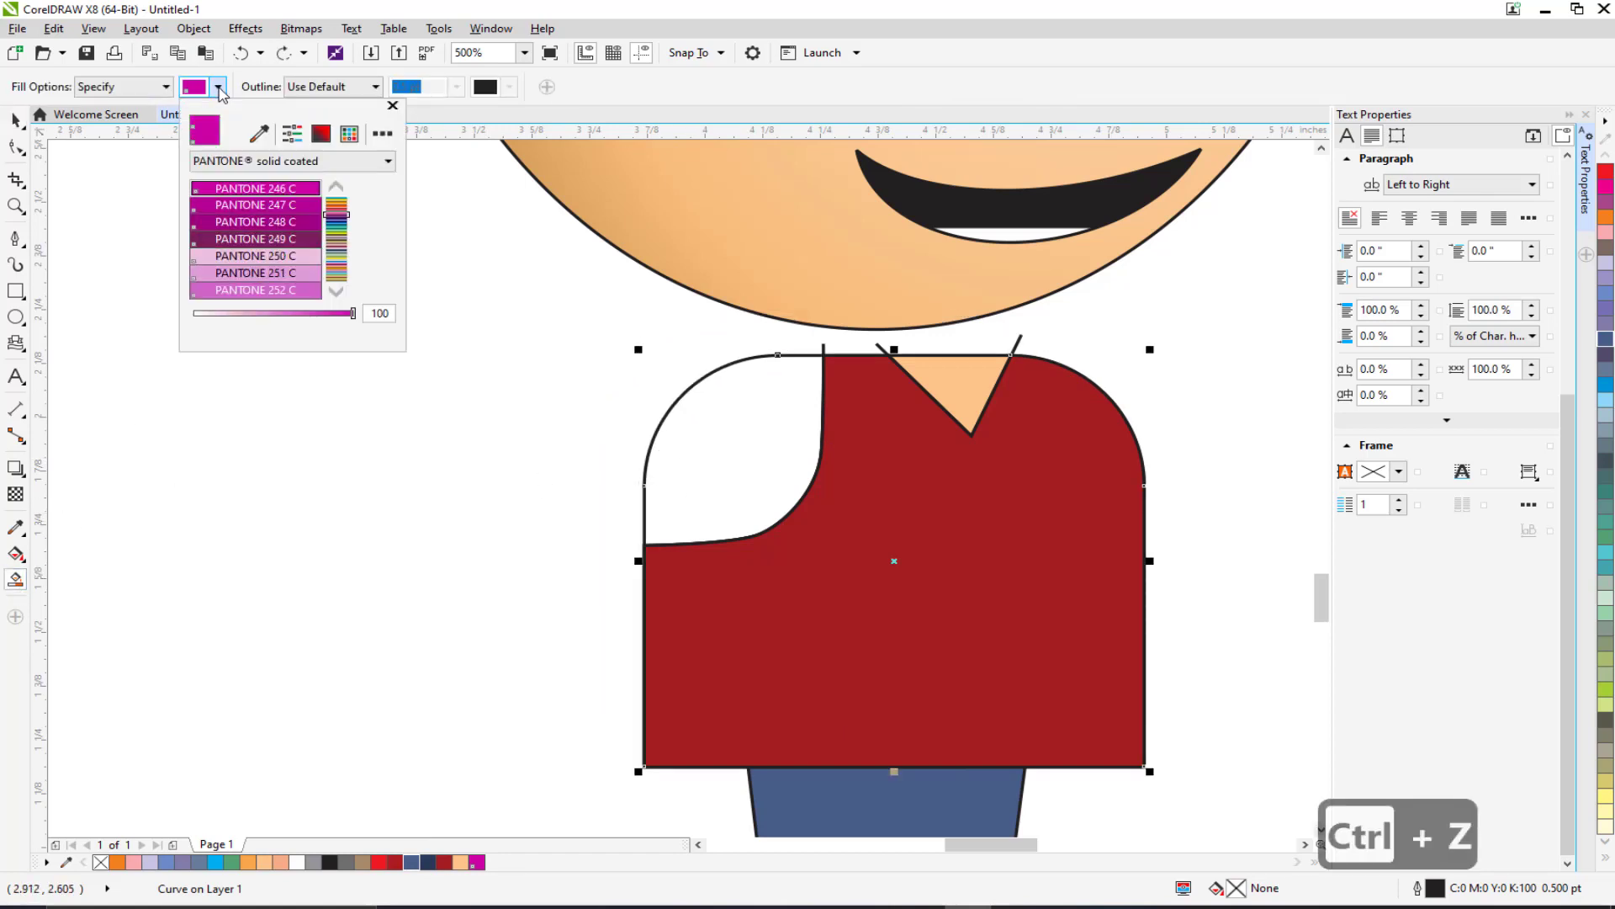
left_click(335, 202)
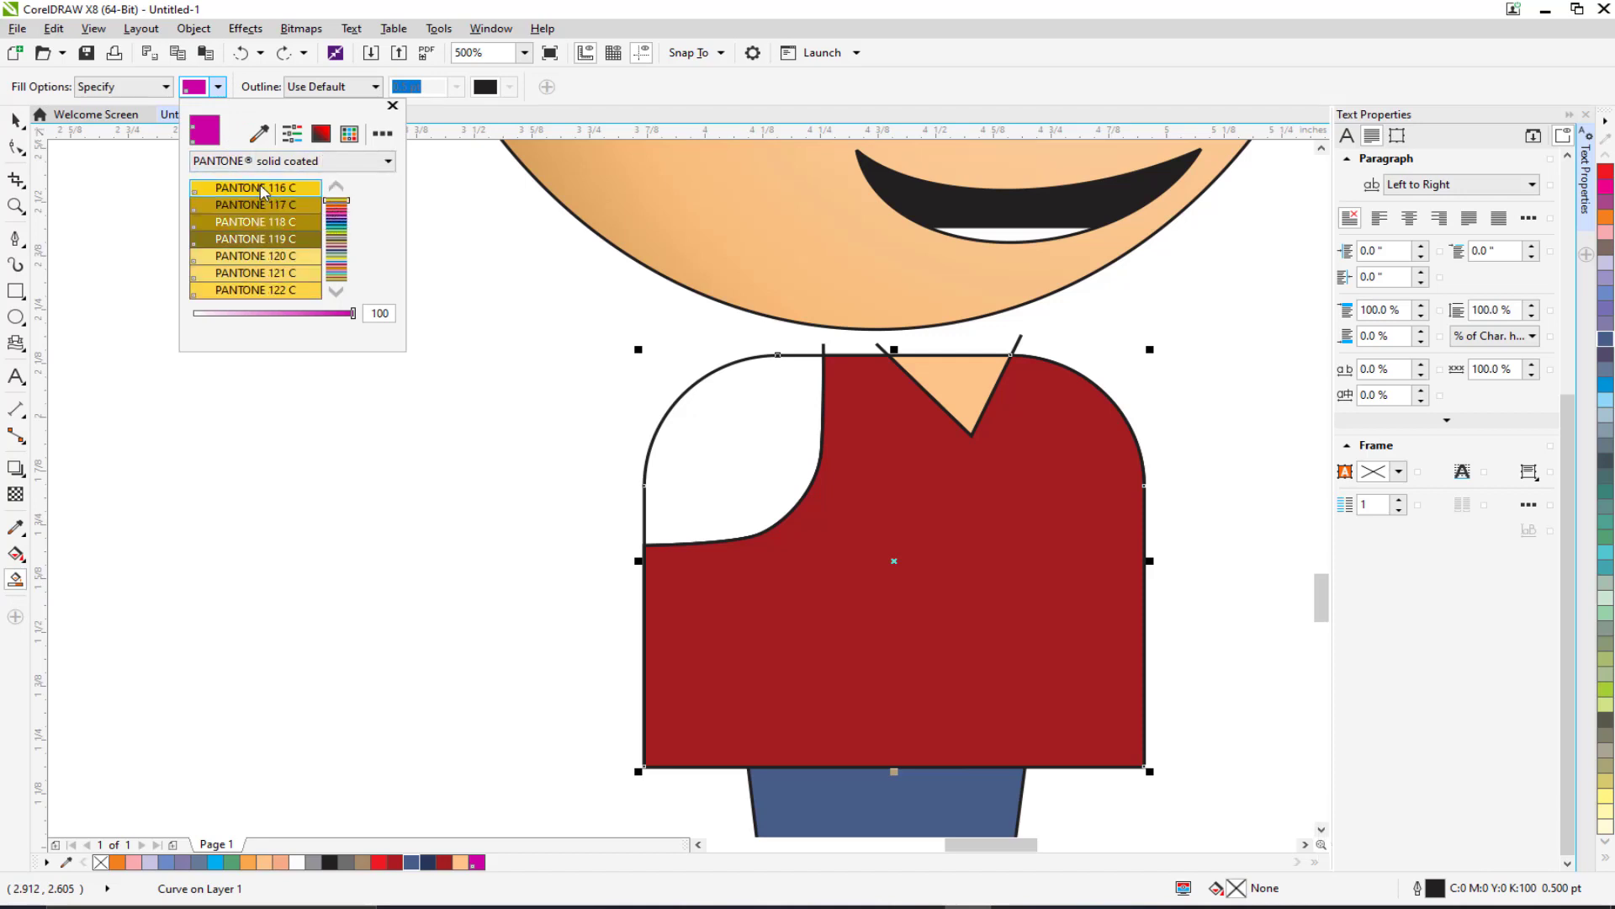
left_click(334, 265)
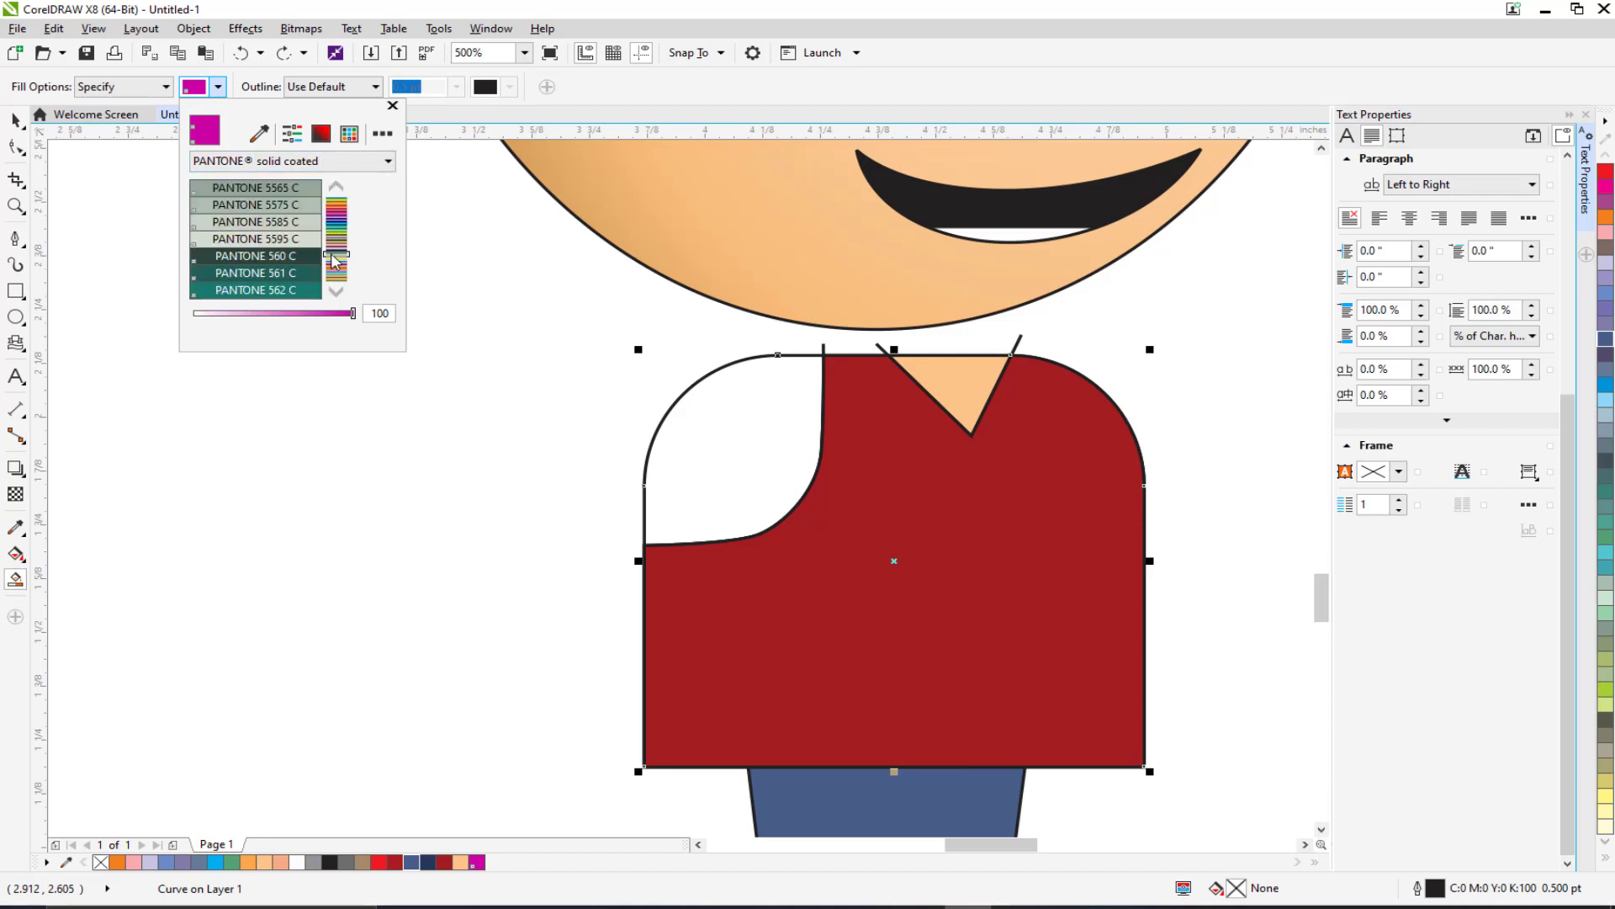
left_click(257, 240)
left_click(729, 411)
left_click(729, 410)
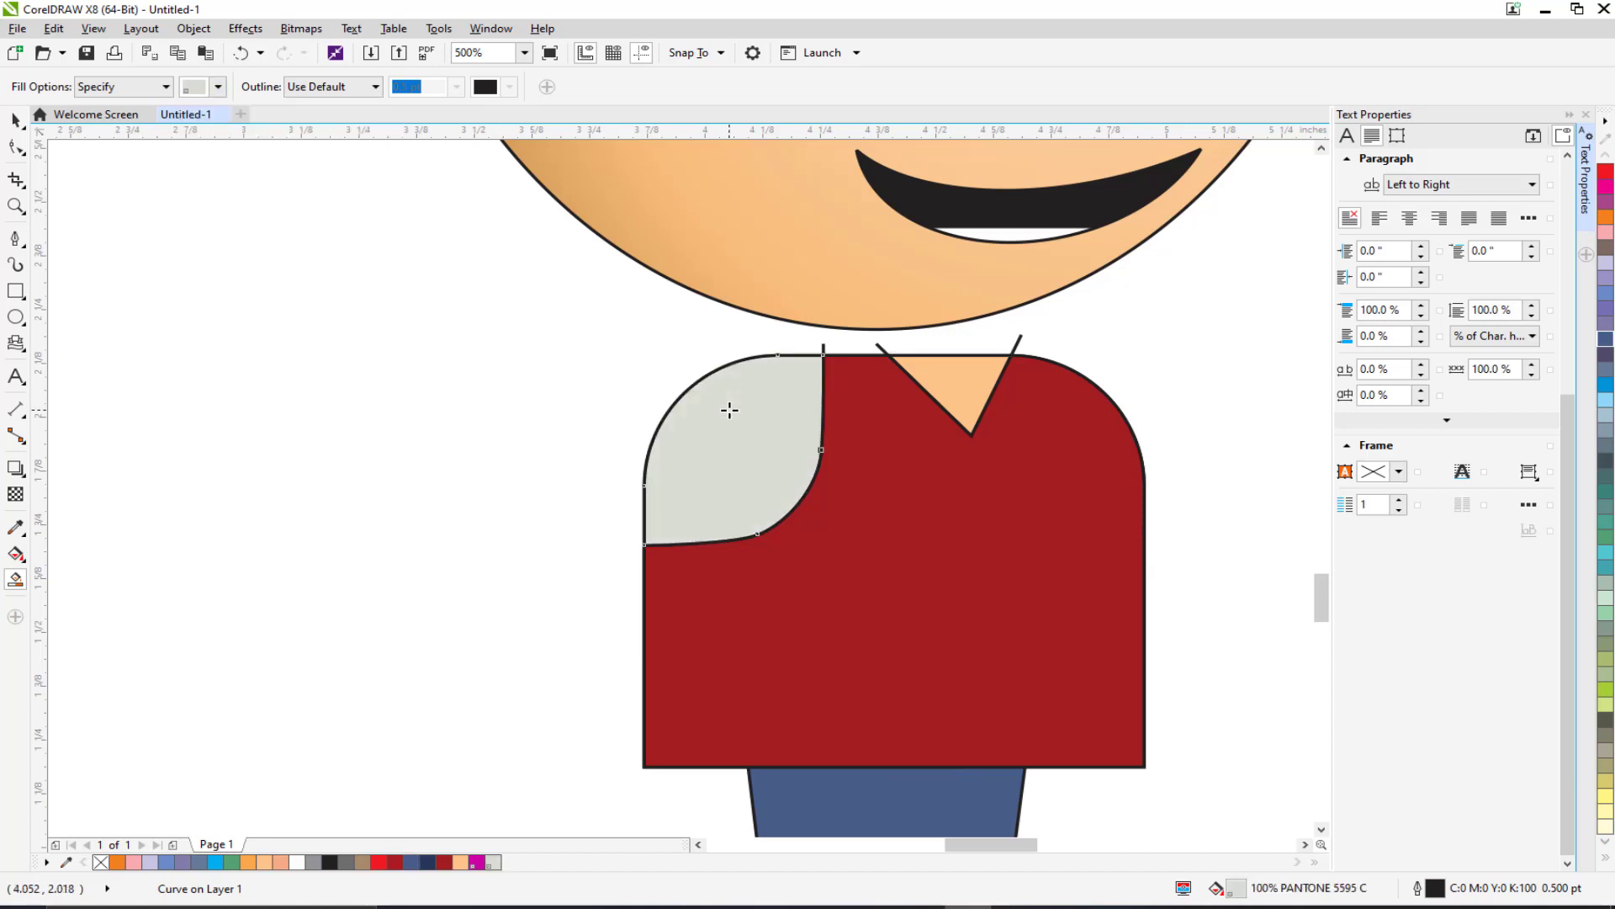
key("Escape")
Step: Draw an arm rectangle about 0.144 by 0.804 inches from inside the sleeve's lower part down past the torso's bottom edge
scroll(679, 408, "down", 2)
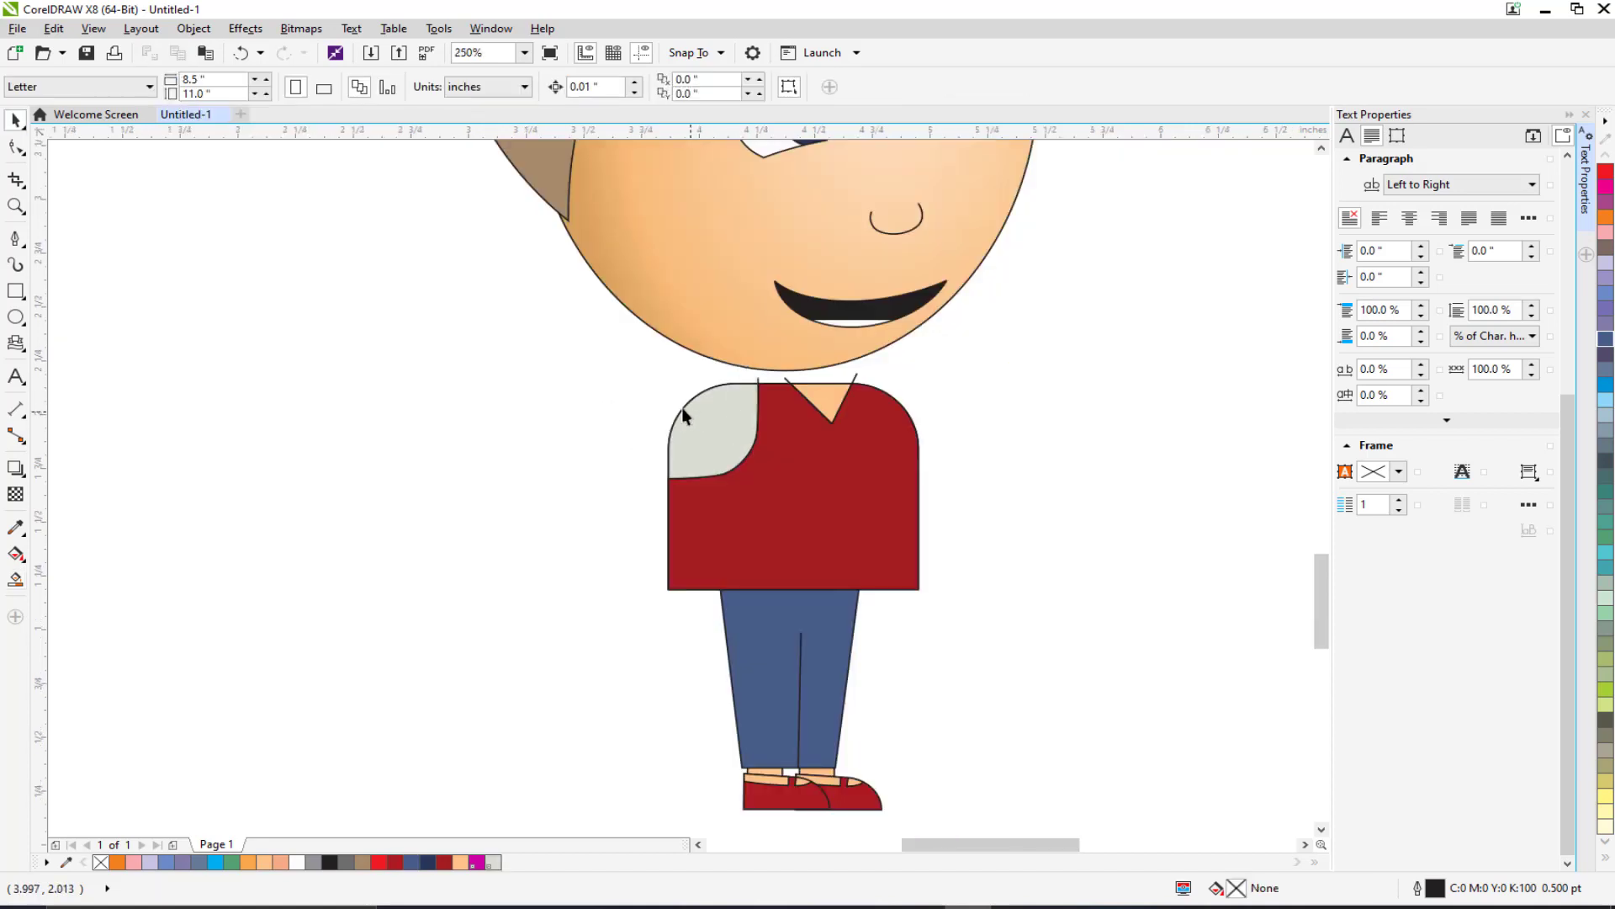
scroll(680, 401, "up", 1)
scroll(674, 478, "up", 2)
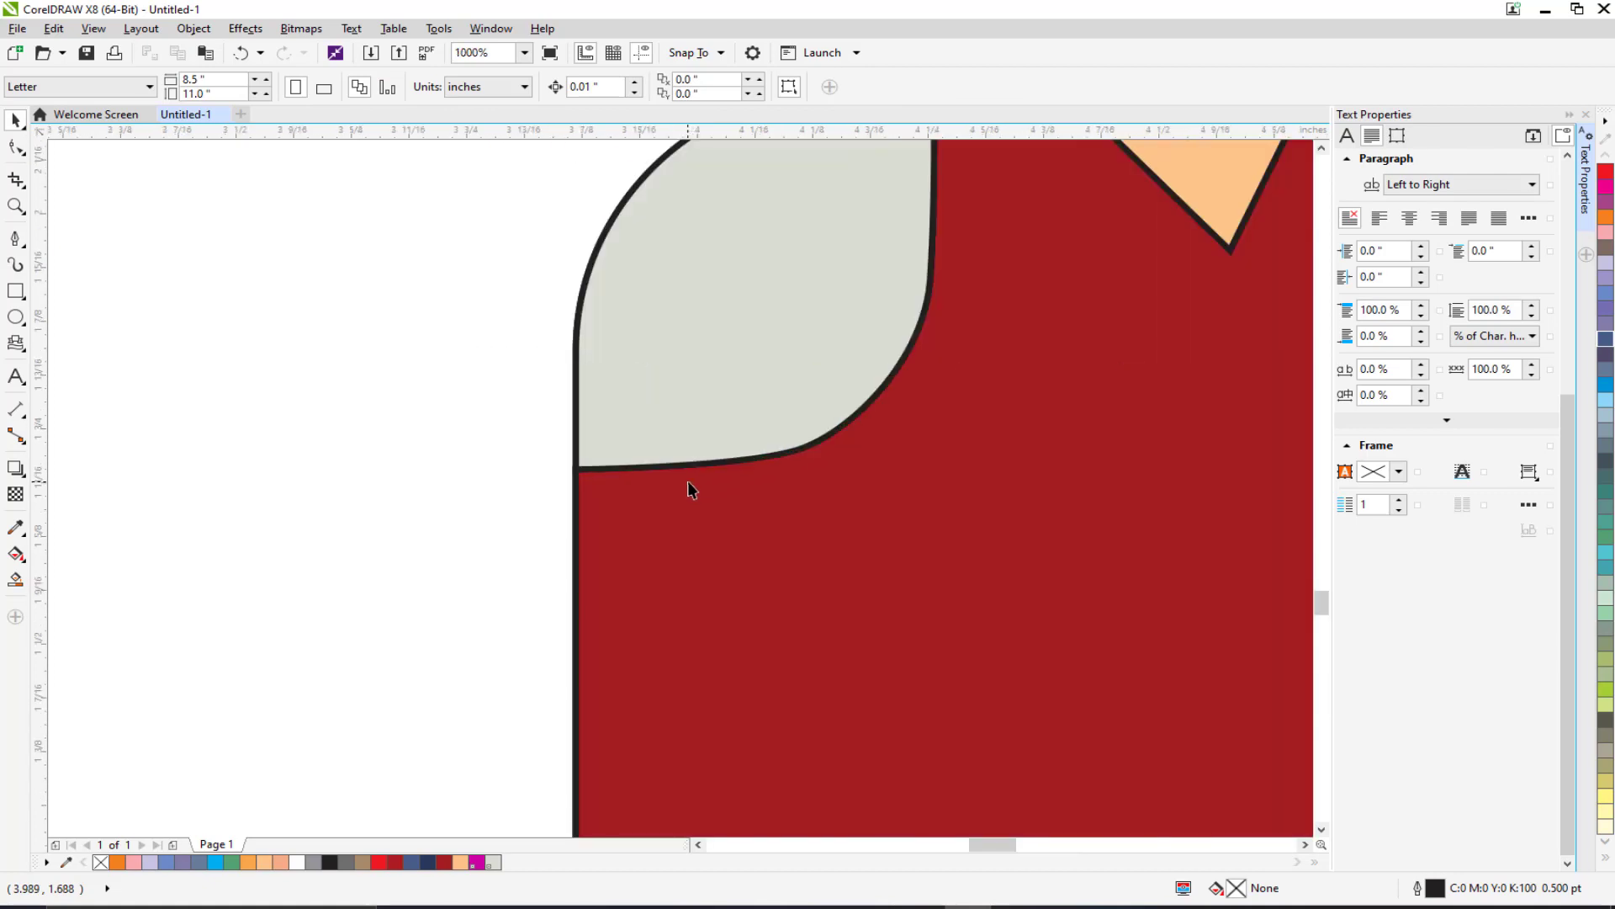
scroll(688, 481, "down", 1)
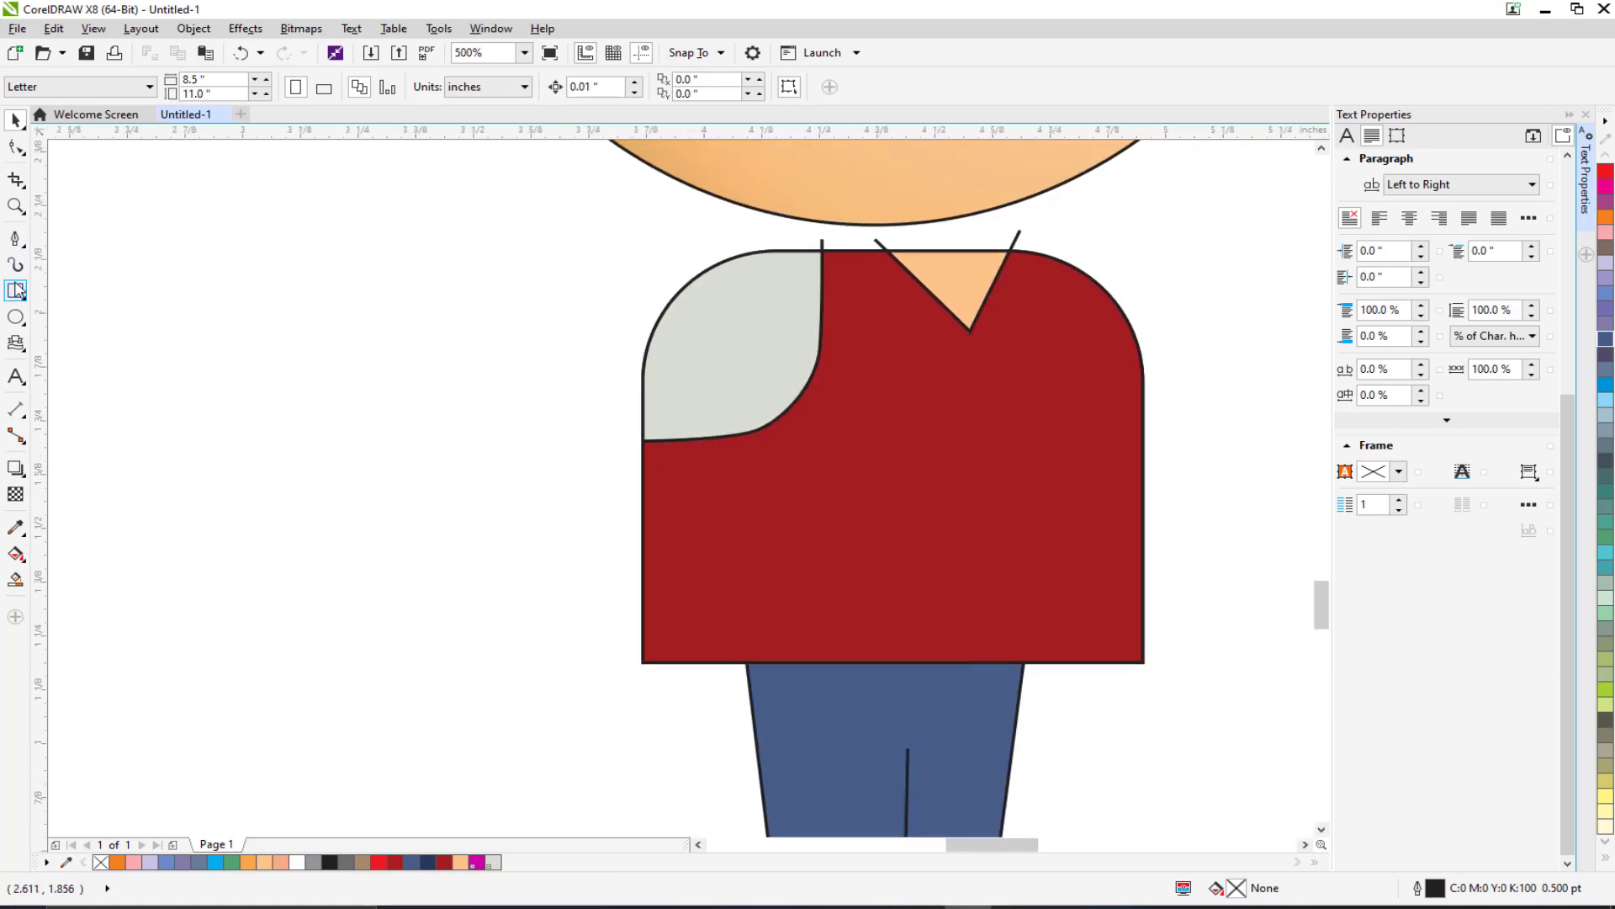
scroll(673, 526, "down", 2)
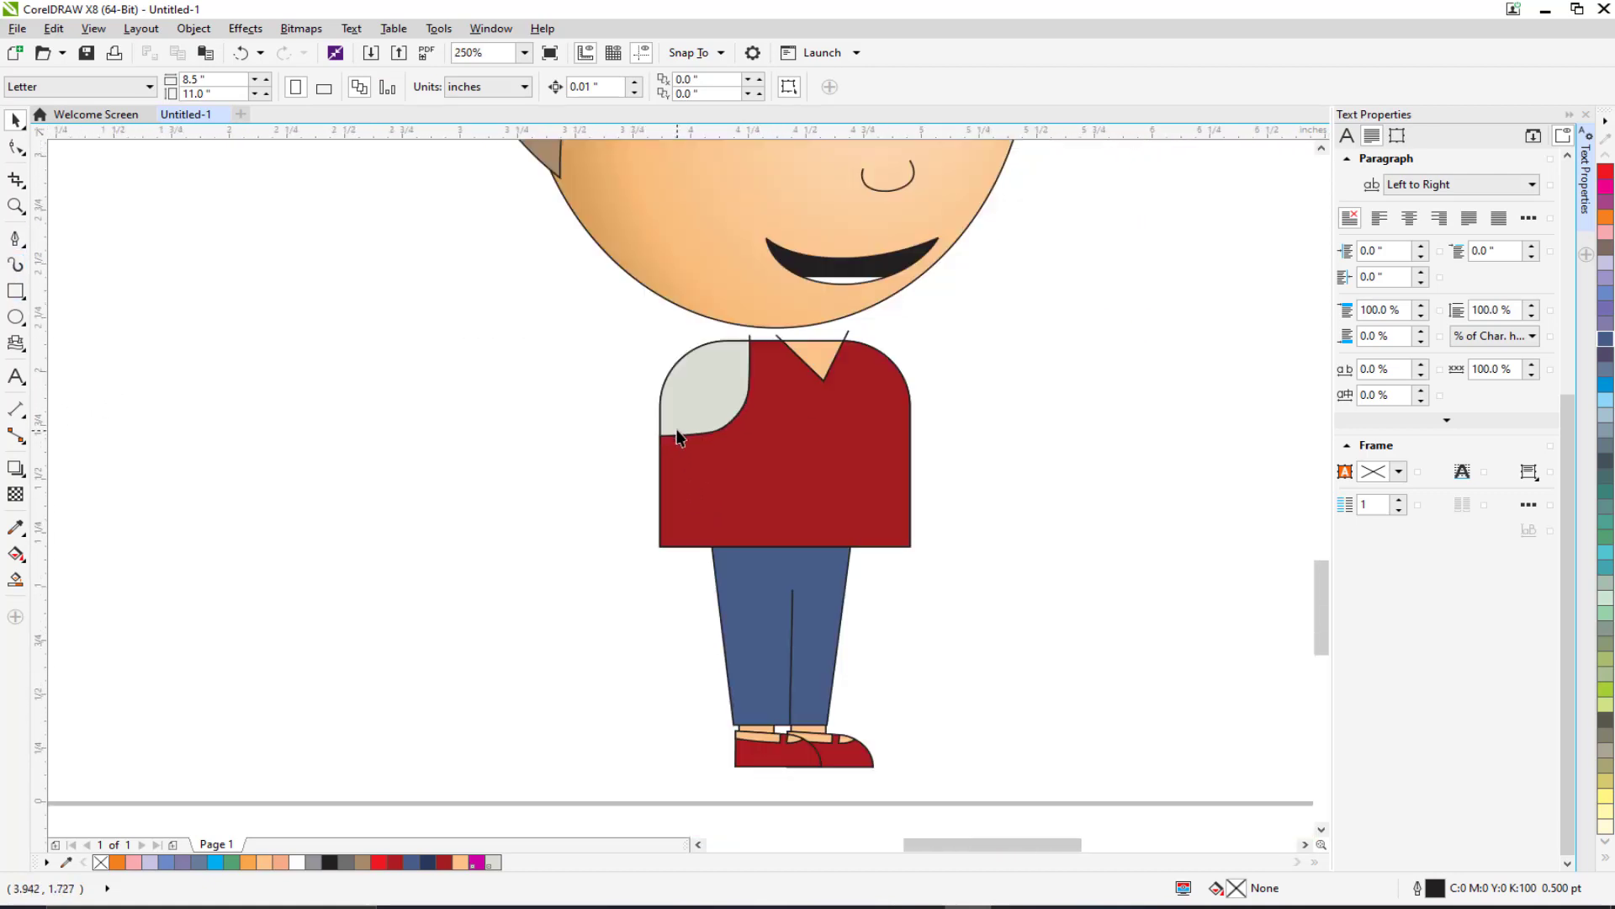
scroll(659, 483, "up", 1)
scroll(665, 520, "up", 1)
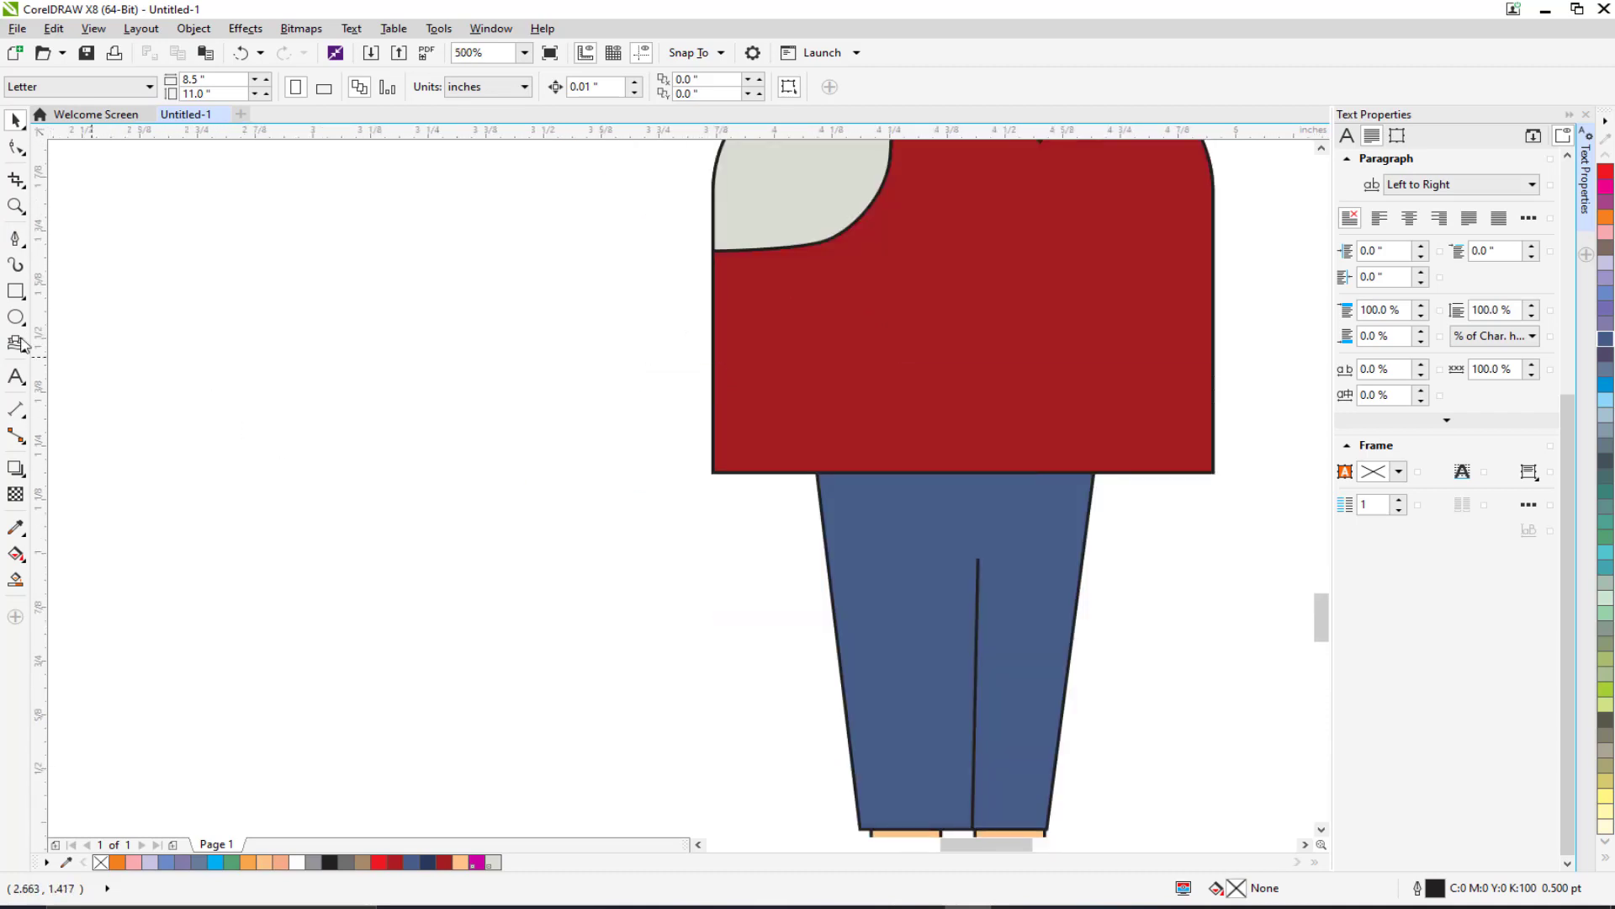
left_click(15, 291)
left_click_drag(727, 212, 794, 559)
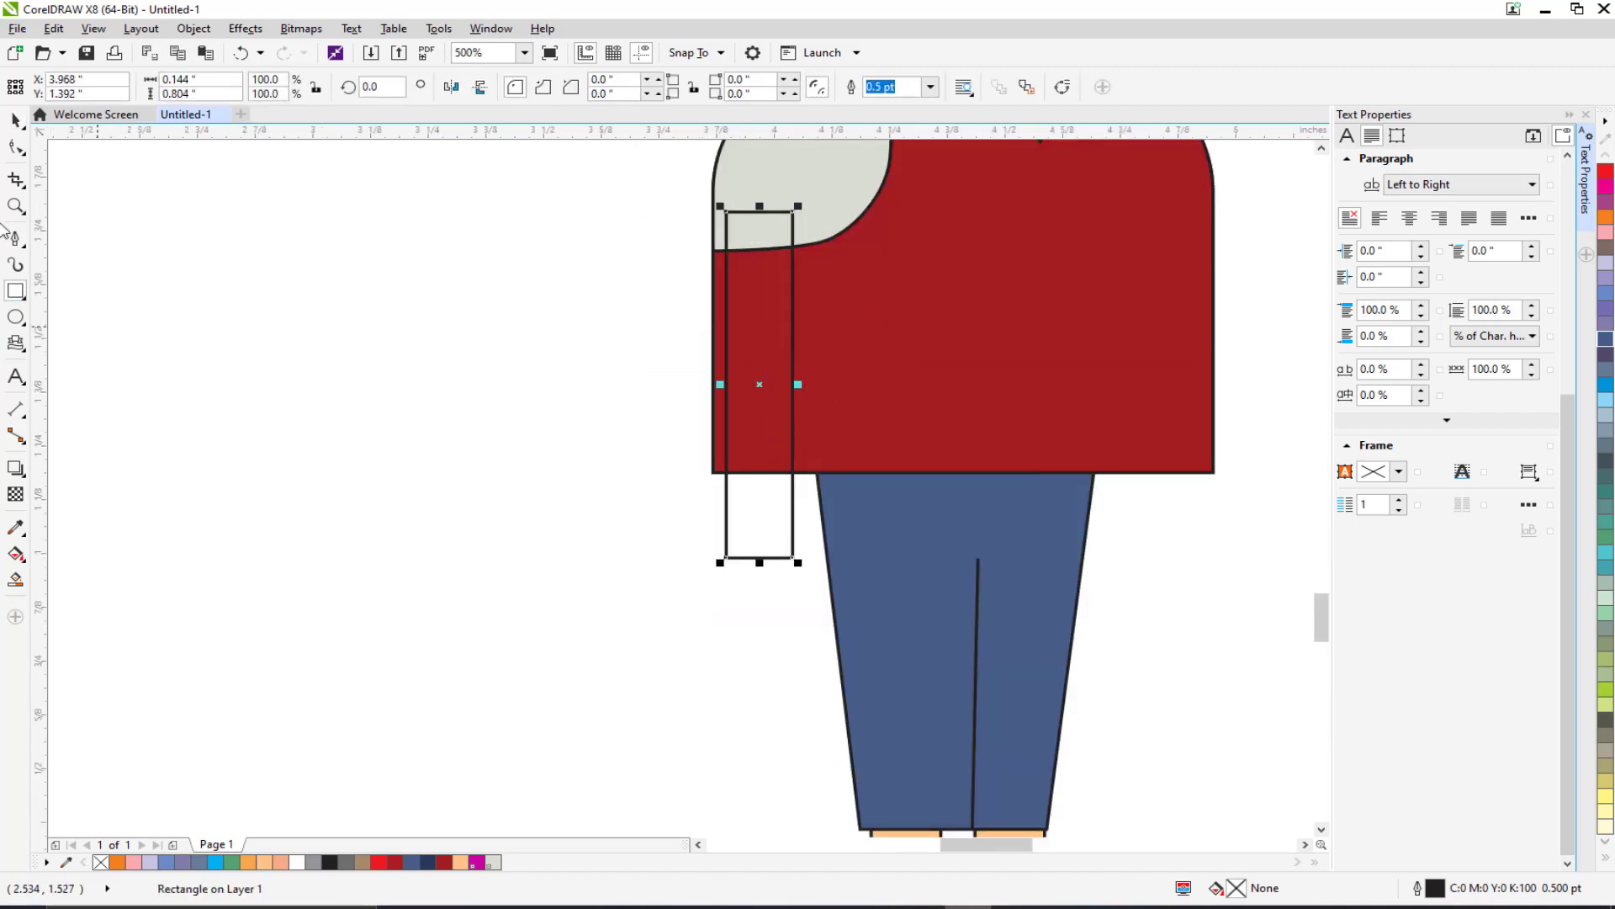
left_click(15, 120)
left_click_drag(703, 286, 689, 316)
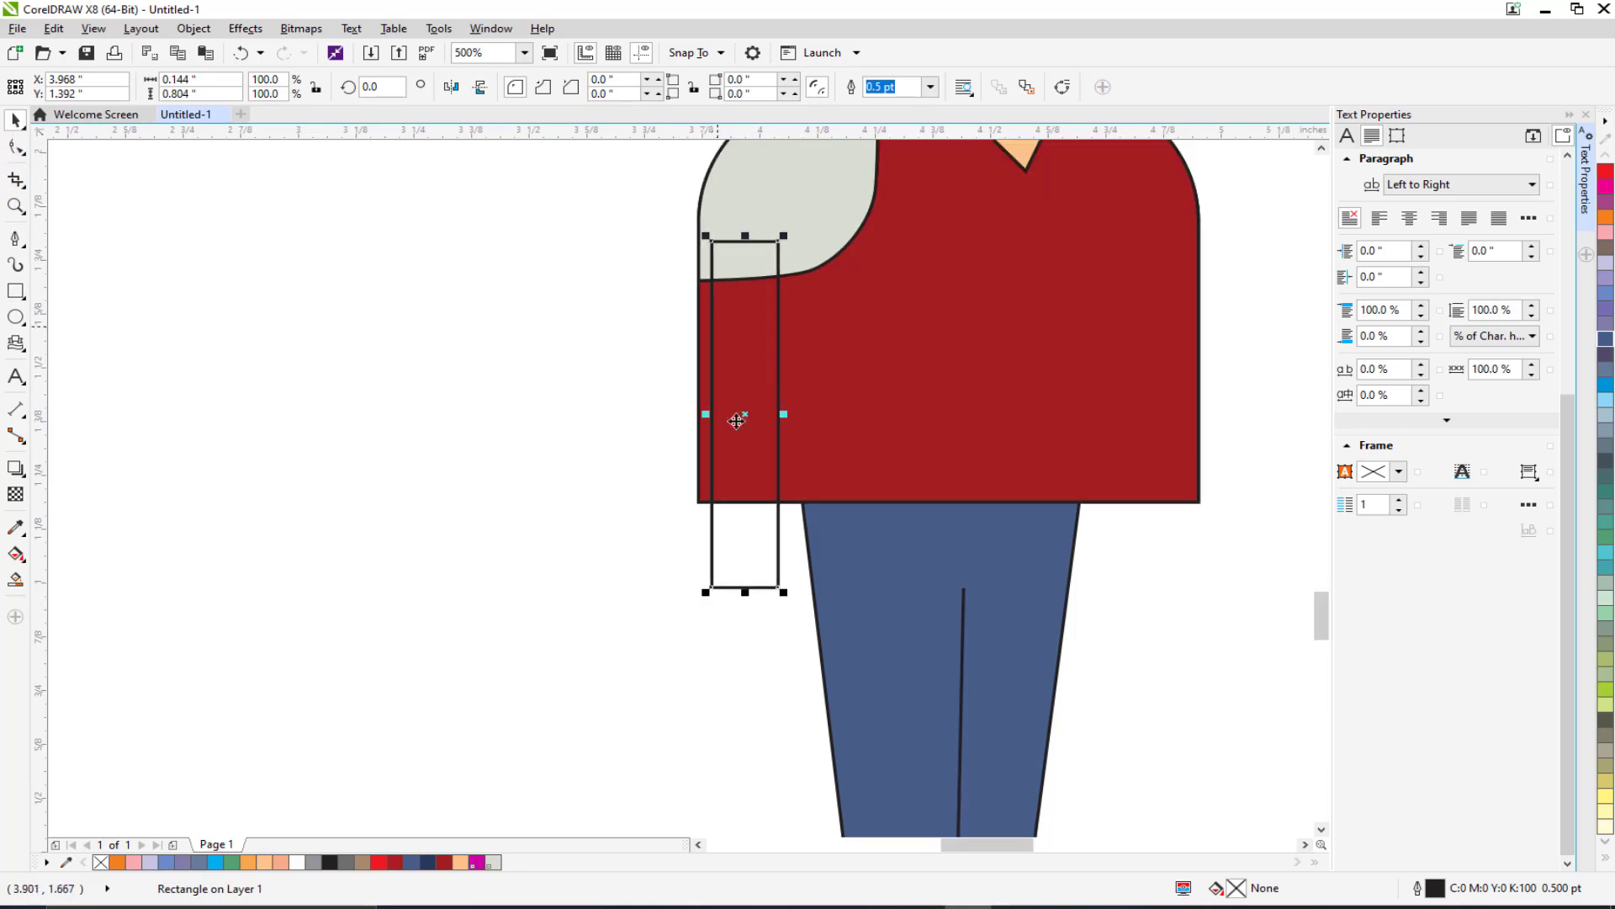
Step: Convert the arm rectangle to curves and move its lower-right node inward to taper the arm toward the wrist
left_click(15, 147)
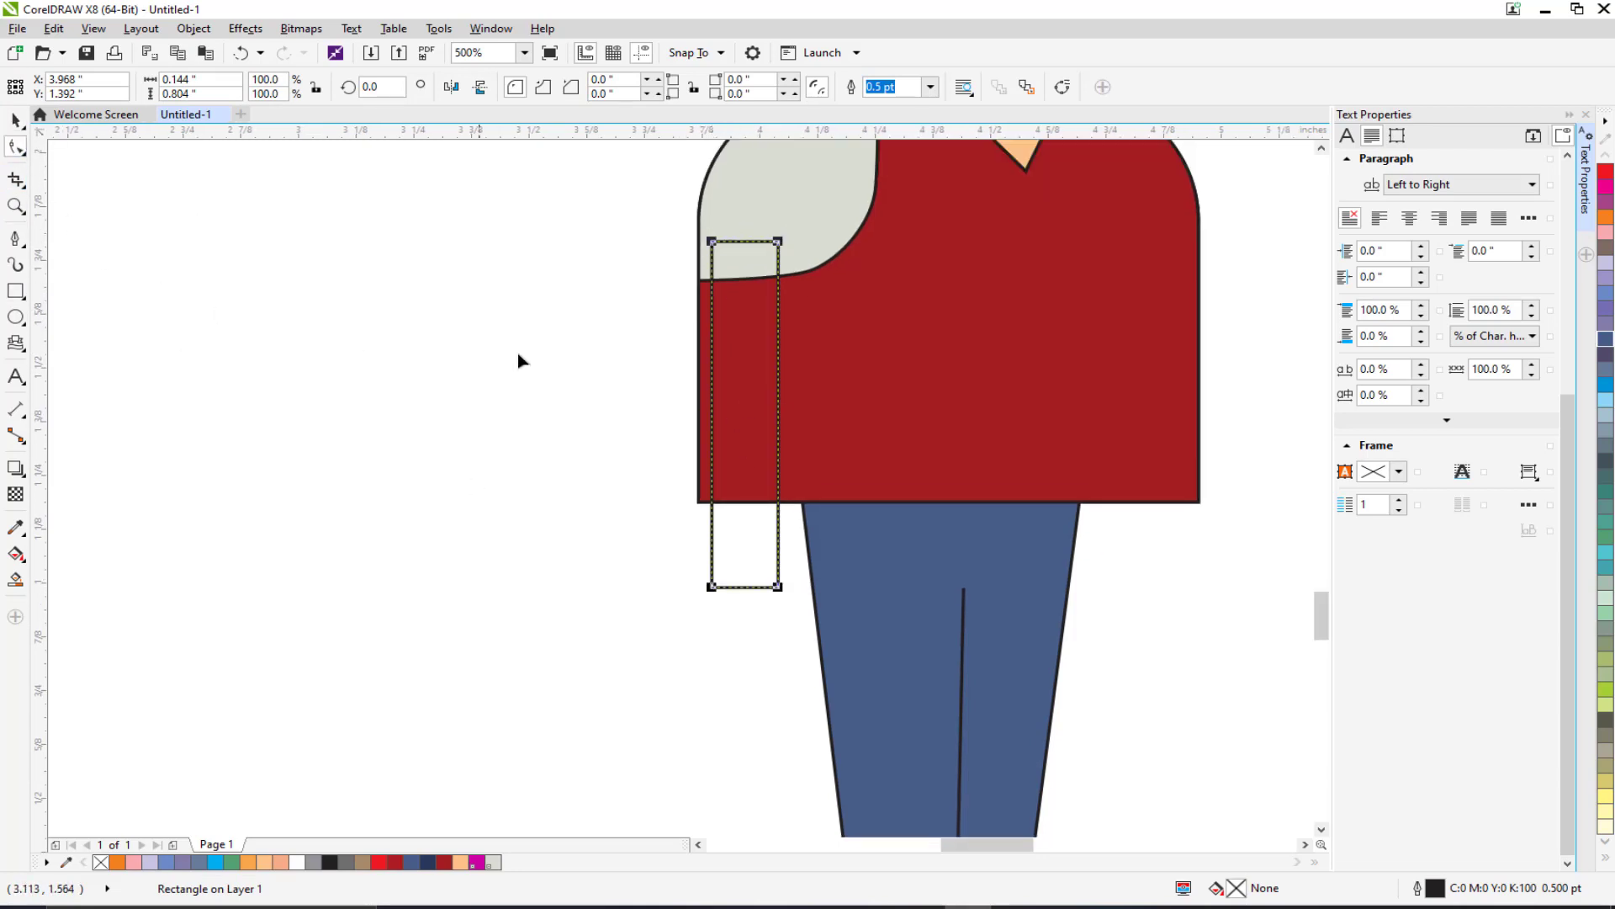
left_click(1062, 86)
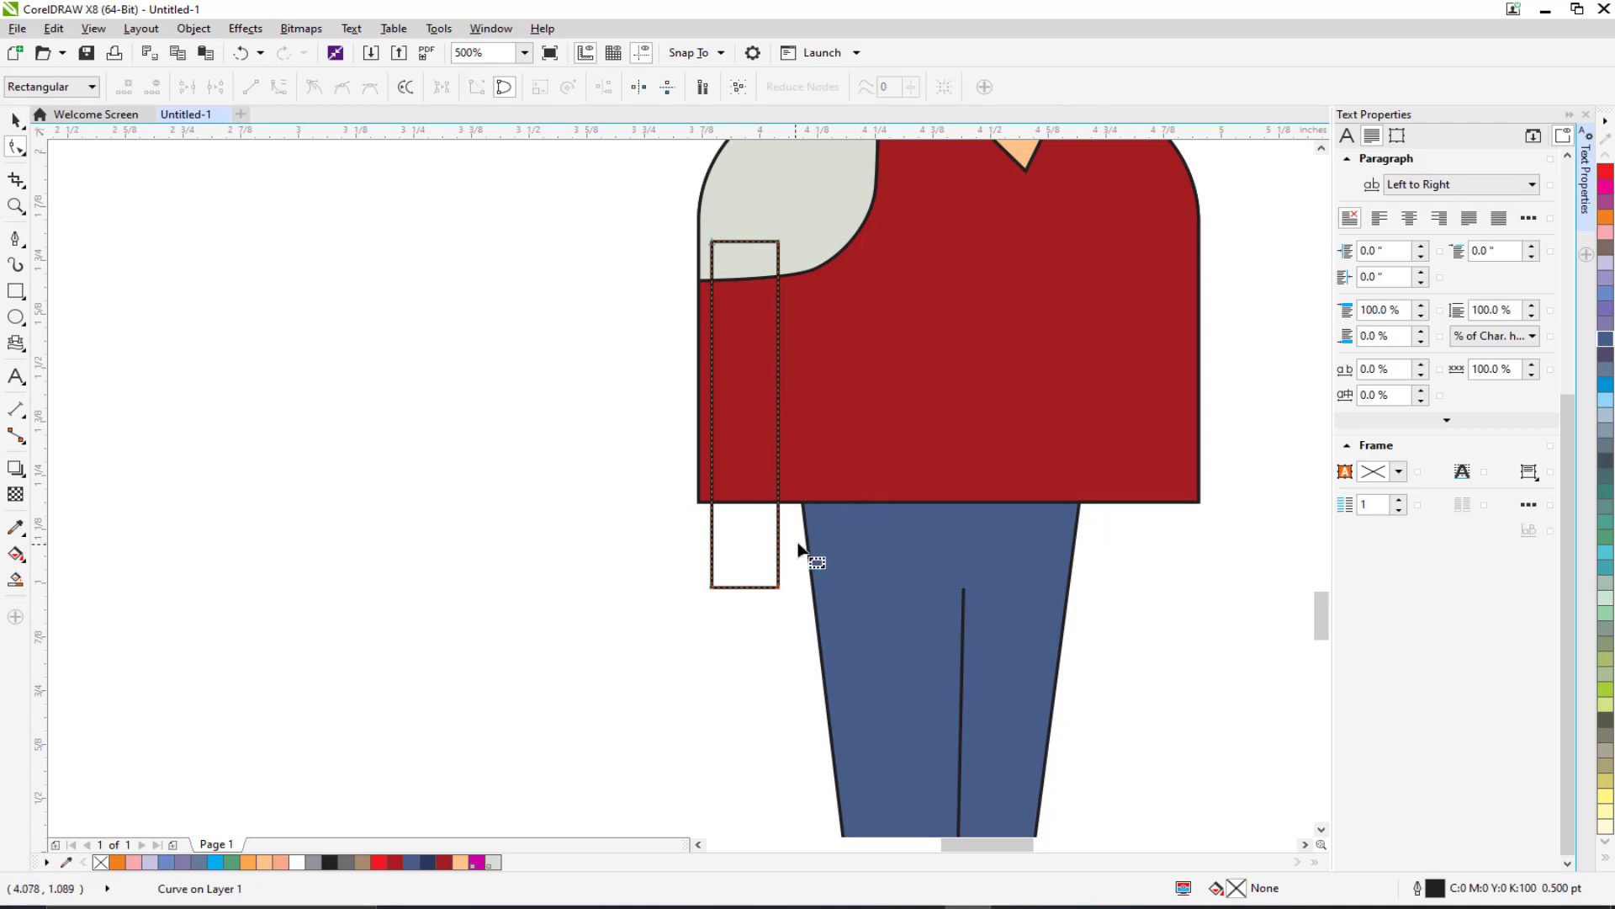
left_click_drag(778, 587, 751, 586)
left_click_drag(719, 303, 704, 331)
left_click_drag(690, 639, 671, 418)
scroll(696, 459, "up", 2)
left_click_drag(350, 380, 344, 270)
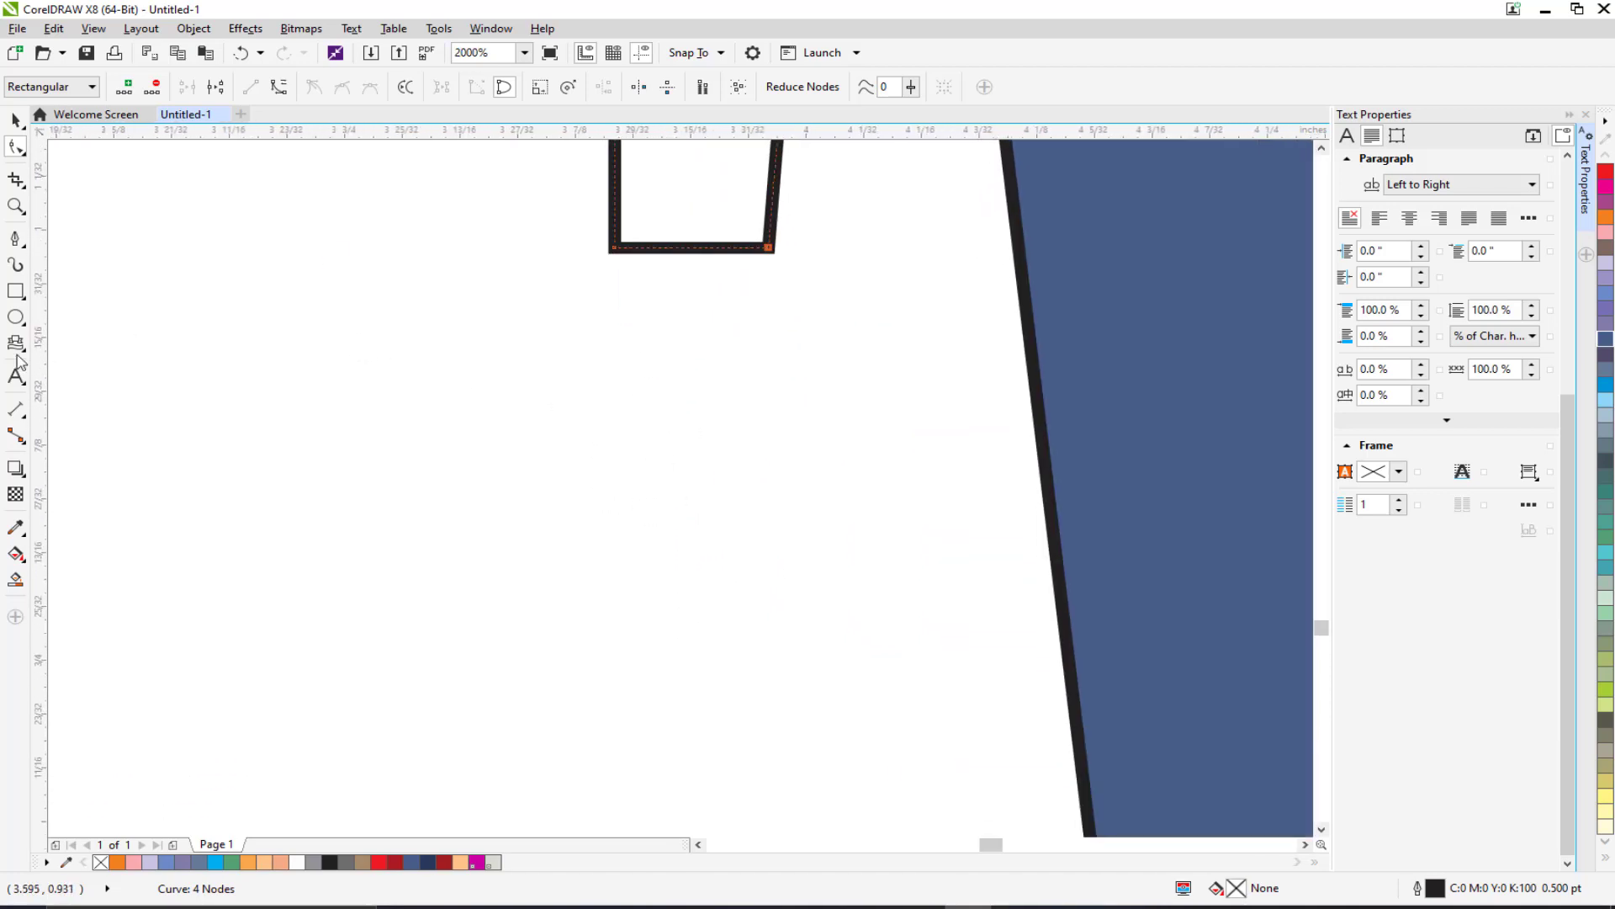
Step: Draw a hand rectangle about 0.088 by 0.152 inches directly below the arm's lower end and convert it to curves
left_click(16, 291)
left_click_drag(614, 249, 777, 508)
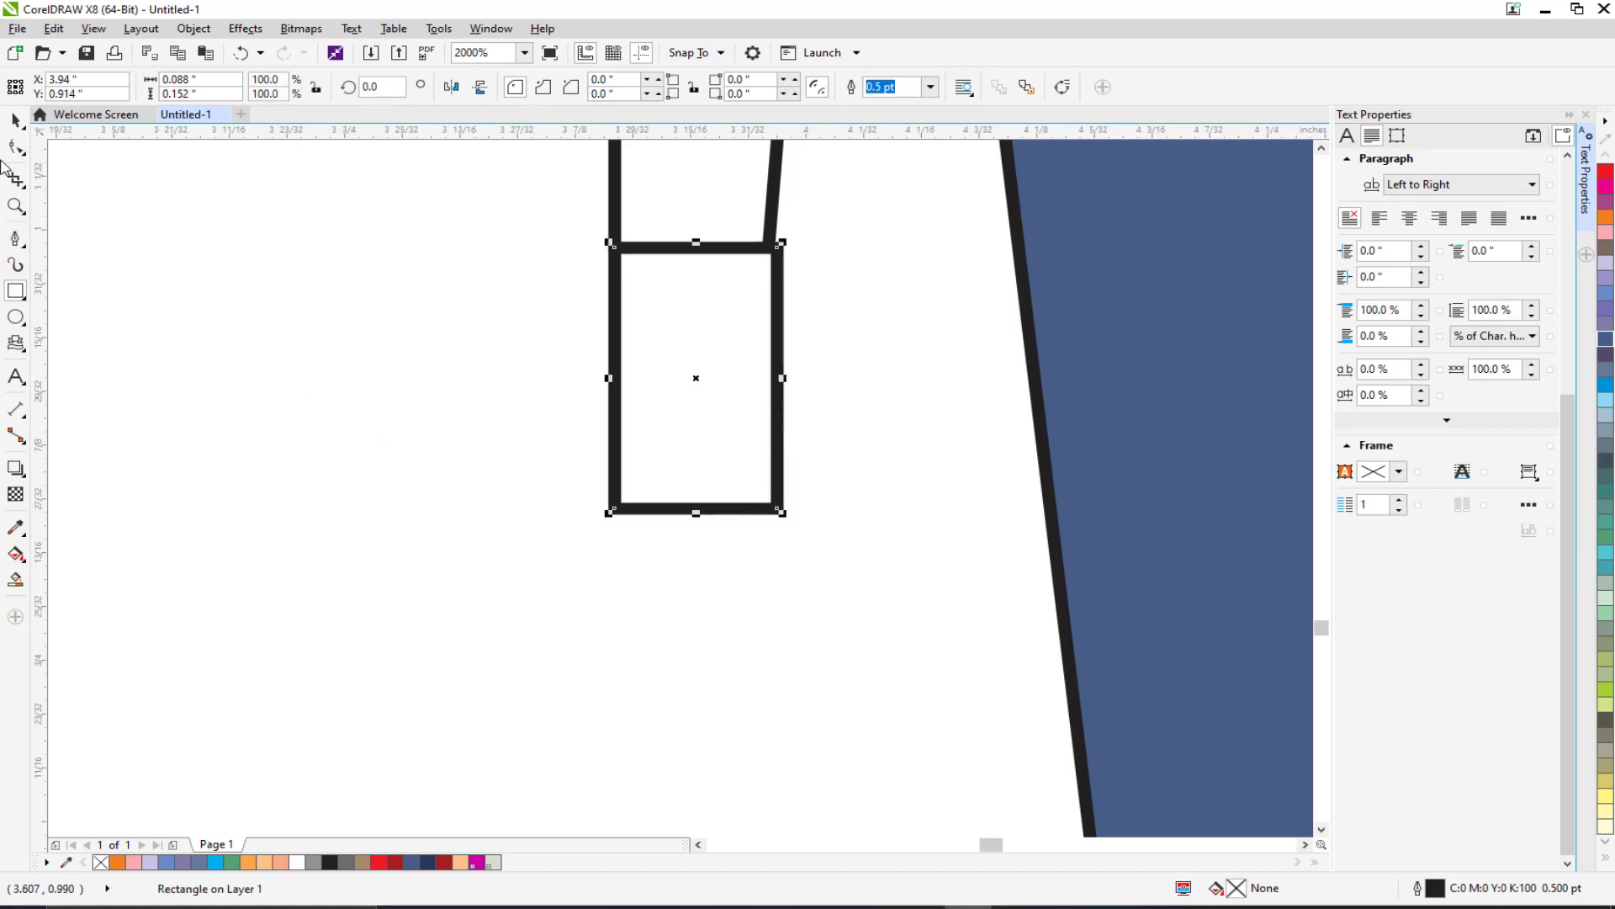
key("ctrl+q")
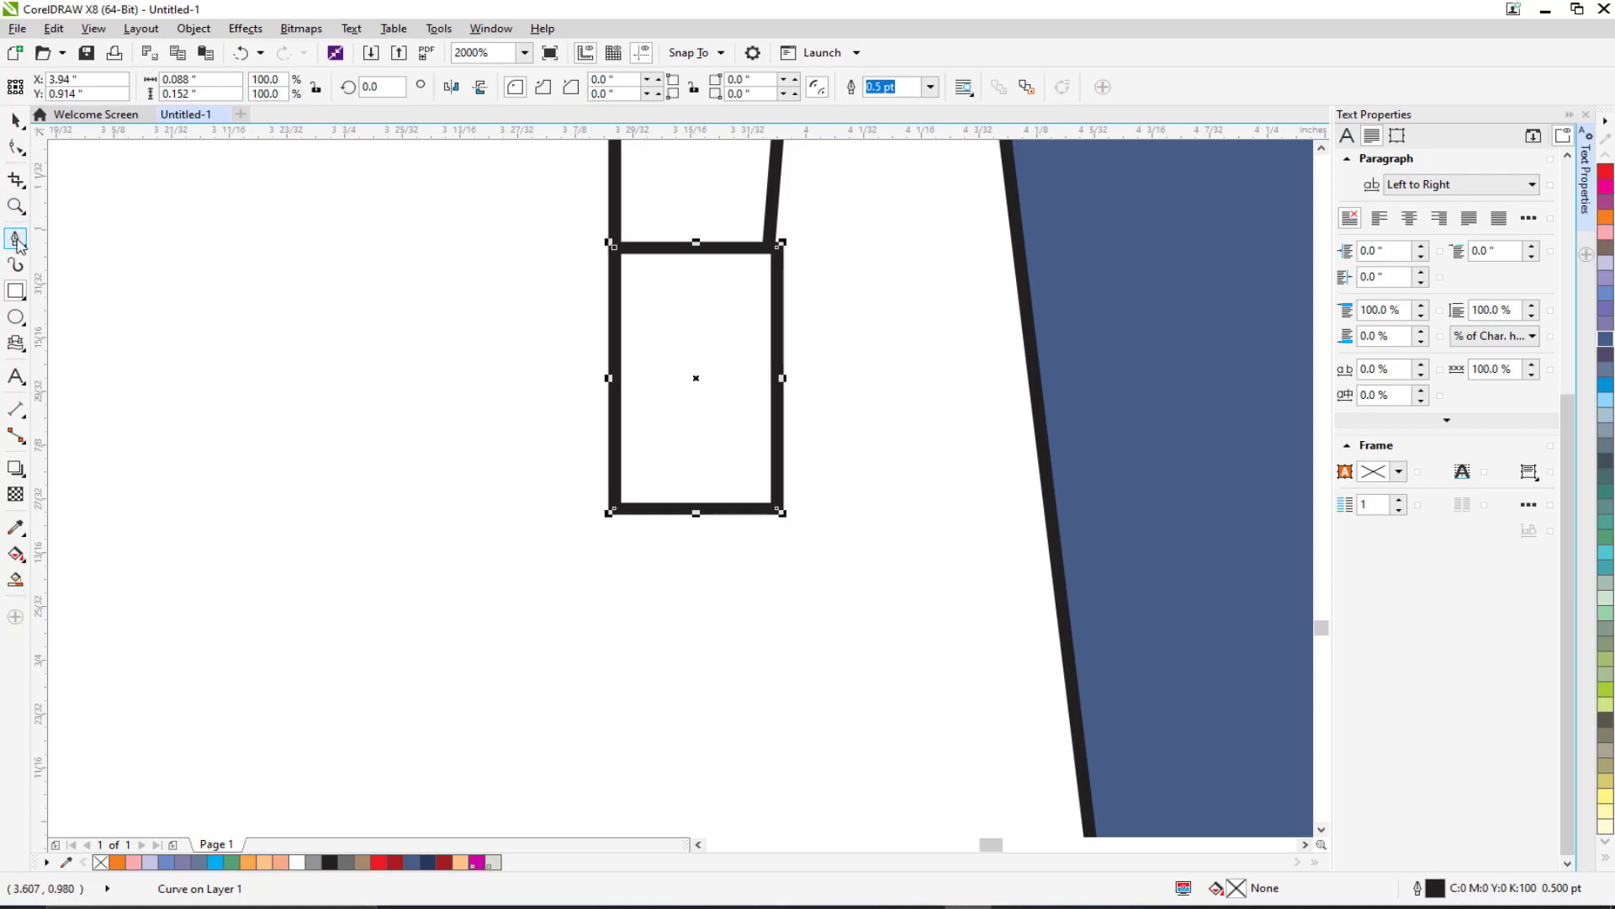
left_click(15, 120)
left_click_drag(549, 427, 538, 432)
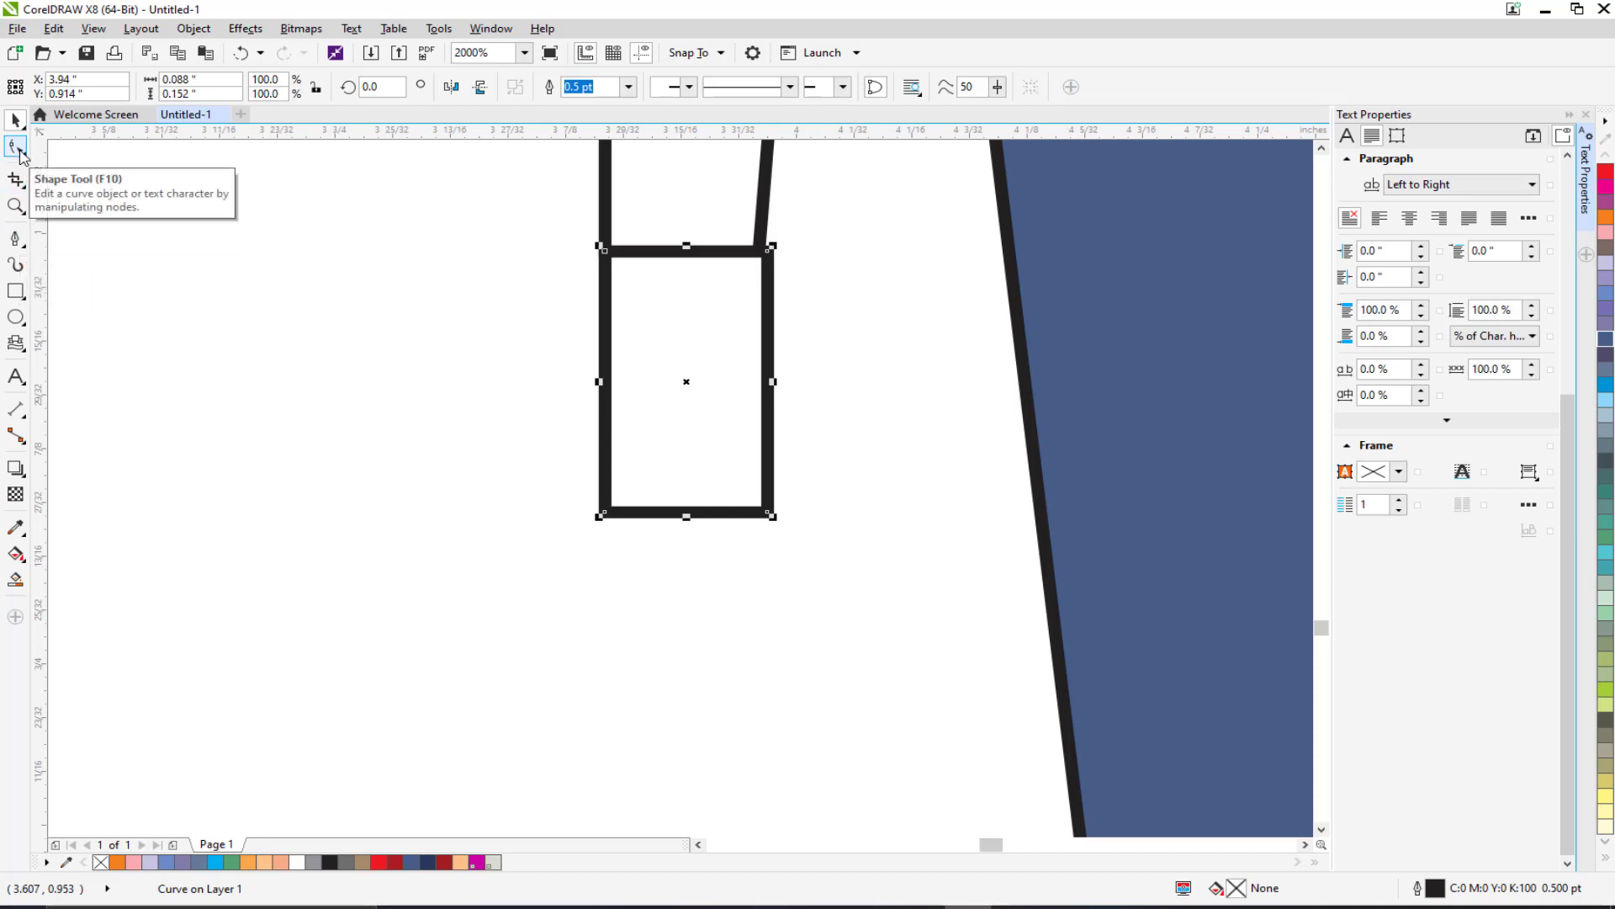
Step: Add a mid-edge node on each side of the hand, moving the left one outward and the right one inward
left_click(16, 148)
left_click(605, 380)
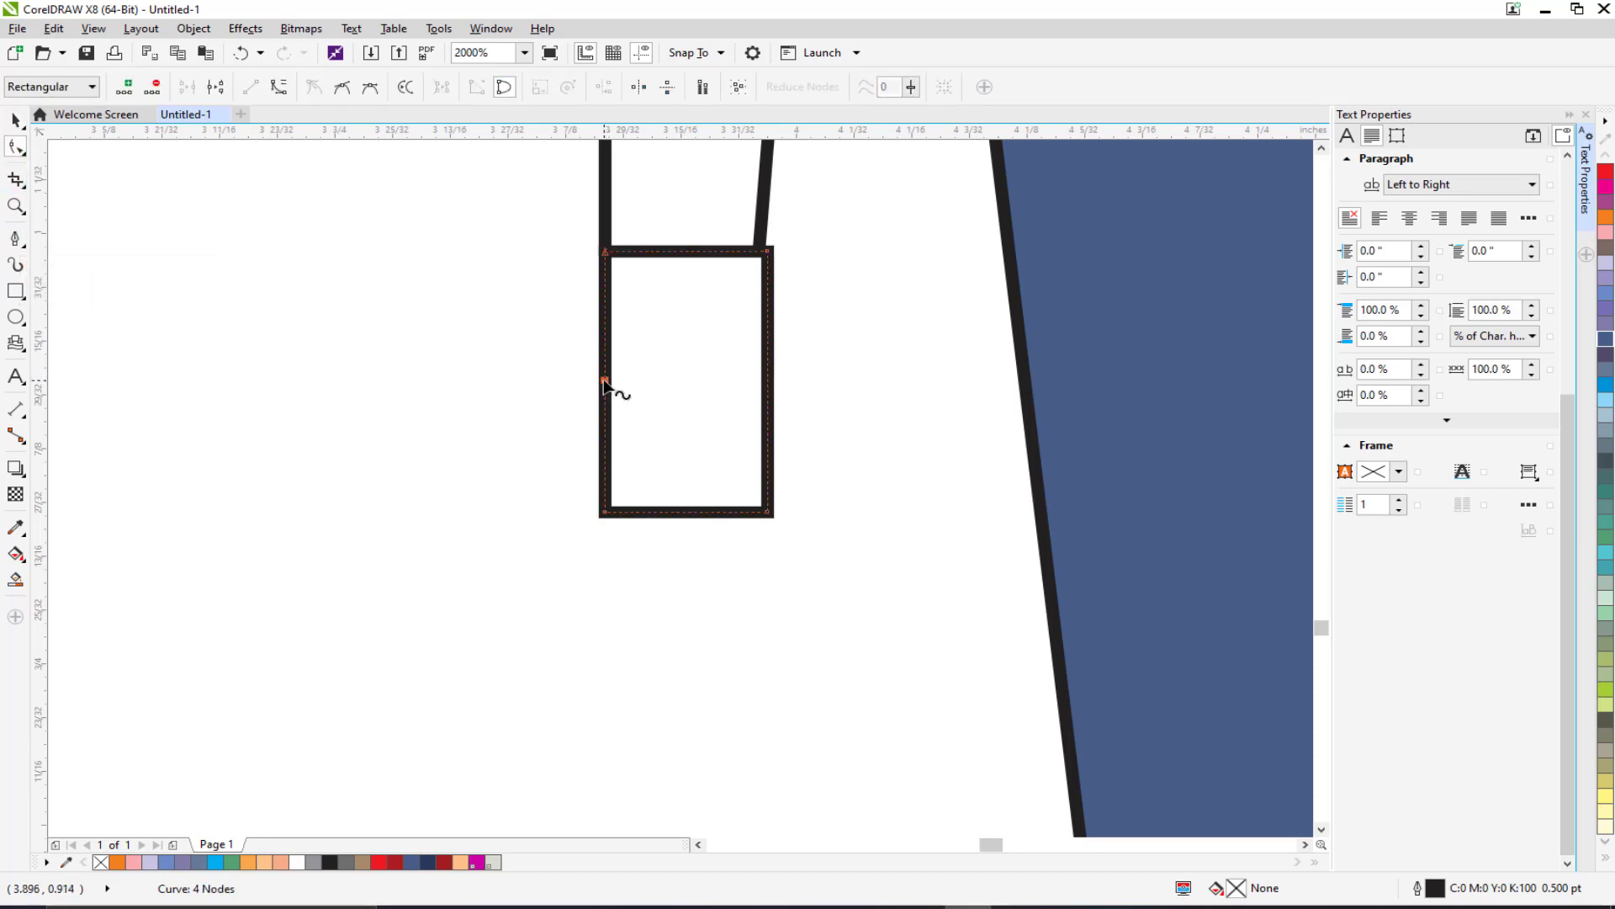
double_click(605, 380)
left_click_drag(605, 380, 584, 381)
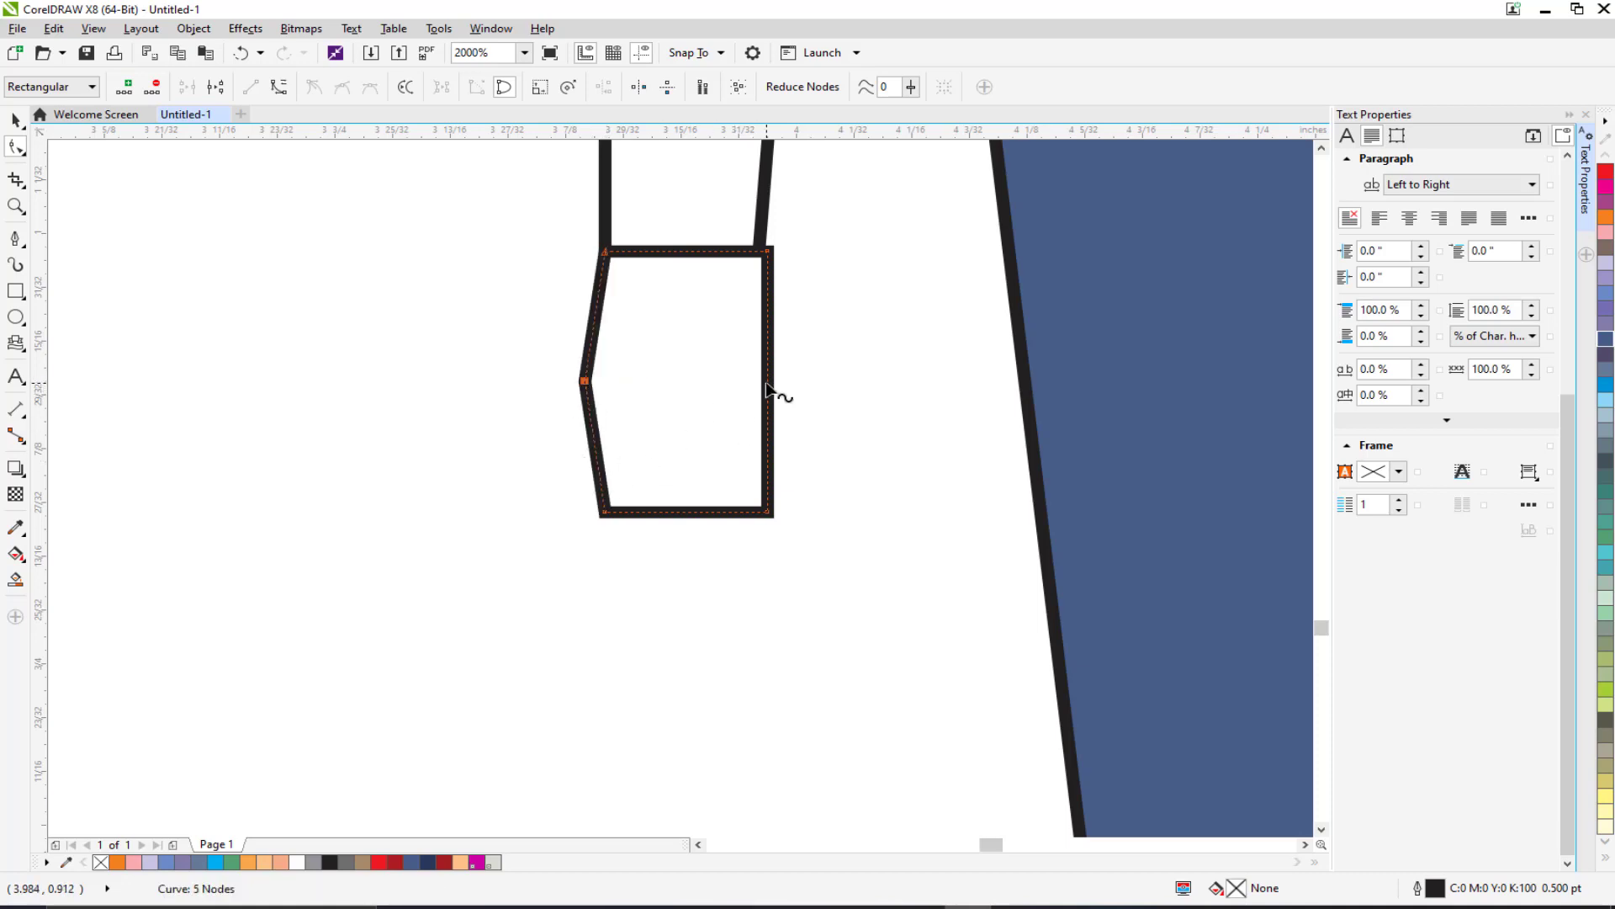
left_click(767, 390)
double_click(767, 389)
left_click_drag(767, 389, 733, 383)
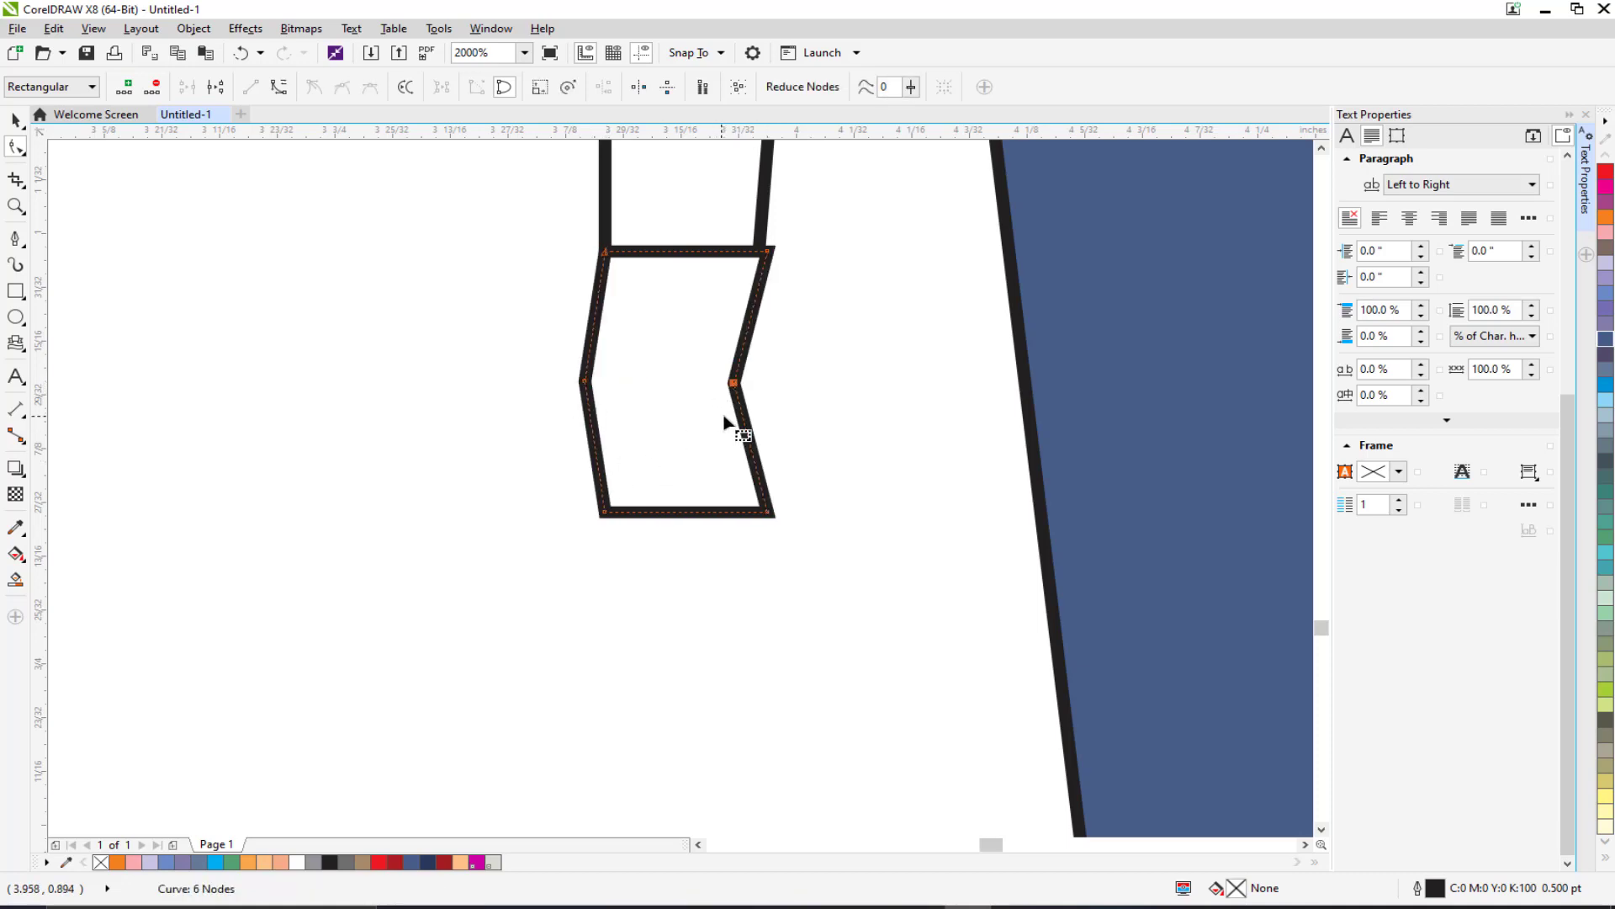
left_click_drag(743, 324, 717, 384)
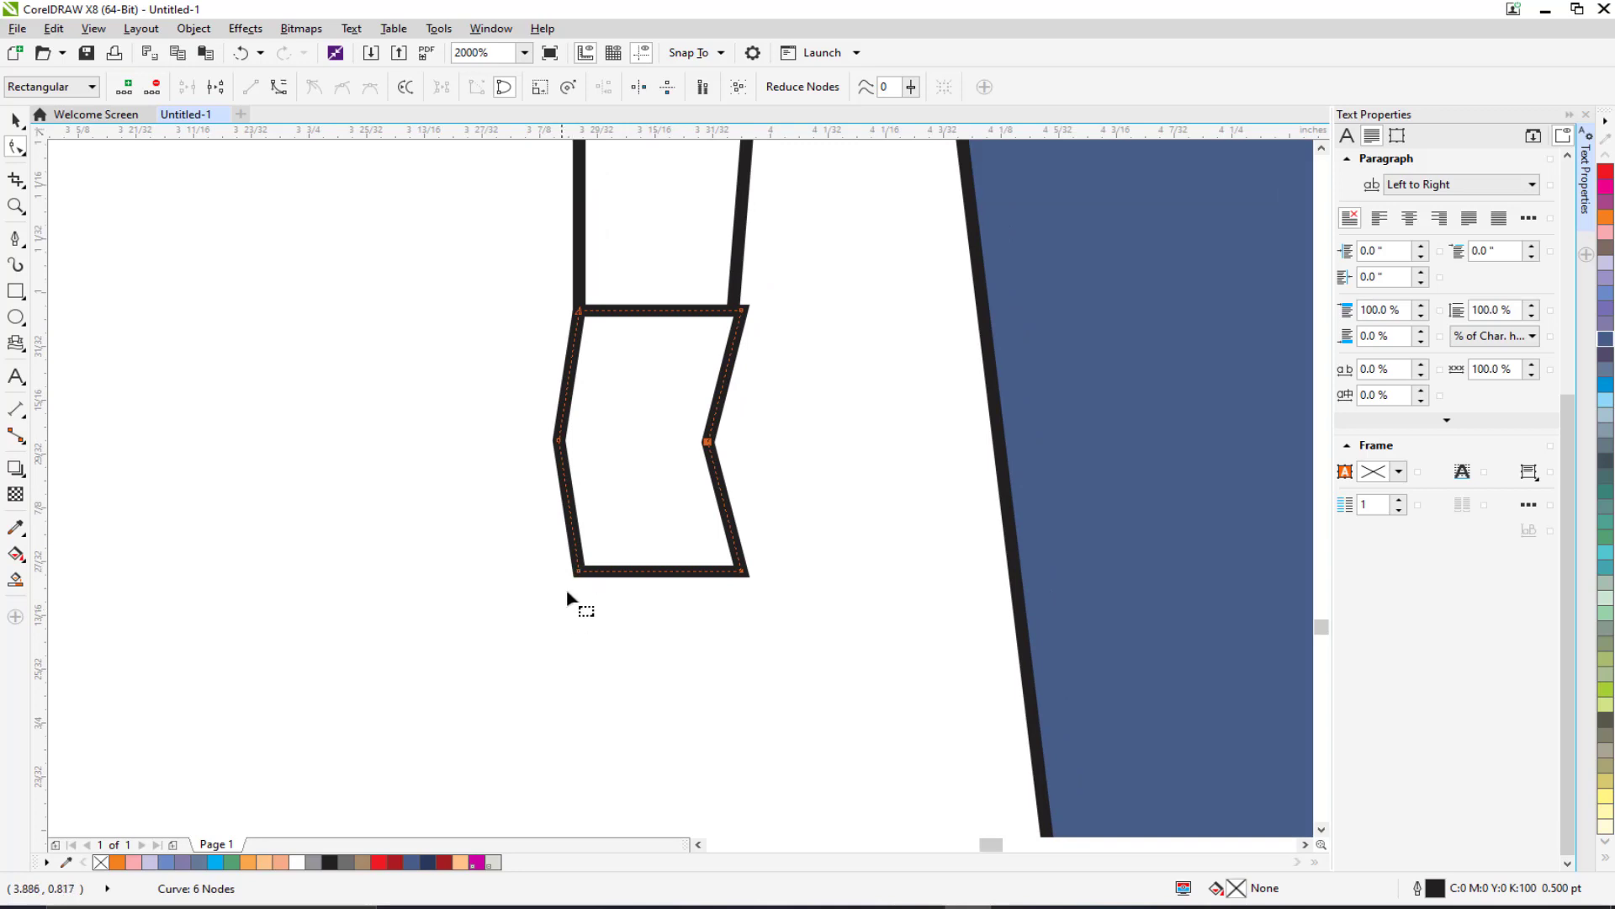
Step: Pull a new node on the hand's bottom edge down into a tip and move the lower-right corner inward
left_click_drag(741, 573, 662, 604)
double_click(663, 575)
left_click_drag(520, 534, 753, 660)
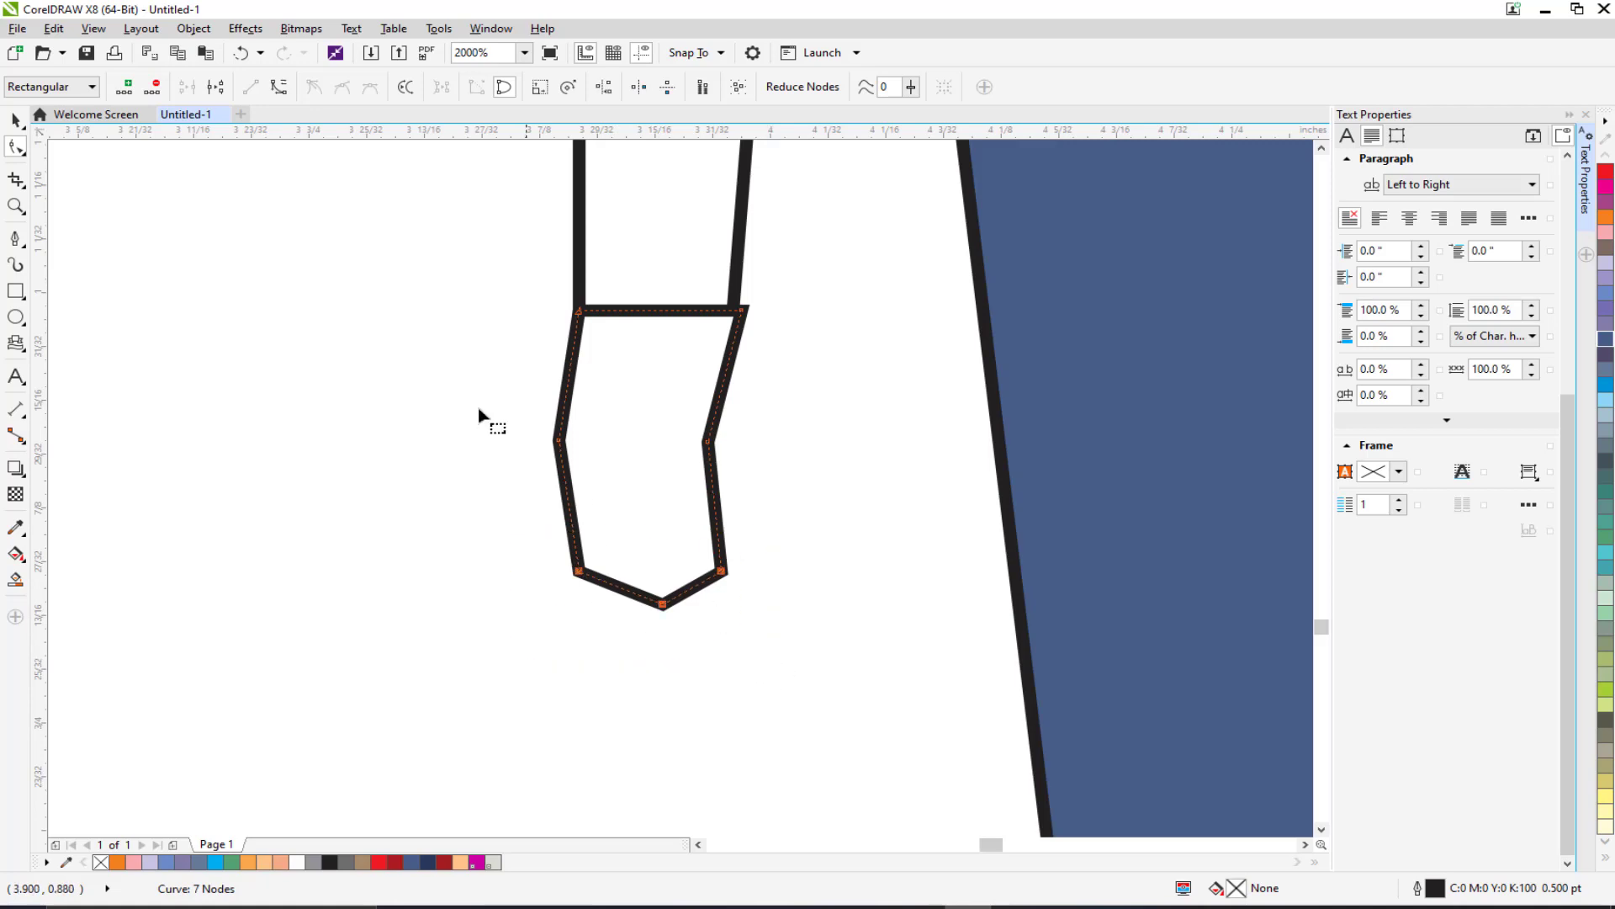
Step: Curve and smooth the hand's bottom tip, and move its upper-right corner node onto the arm's edge
left_click(278, 87)
left_click(662, 603)
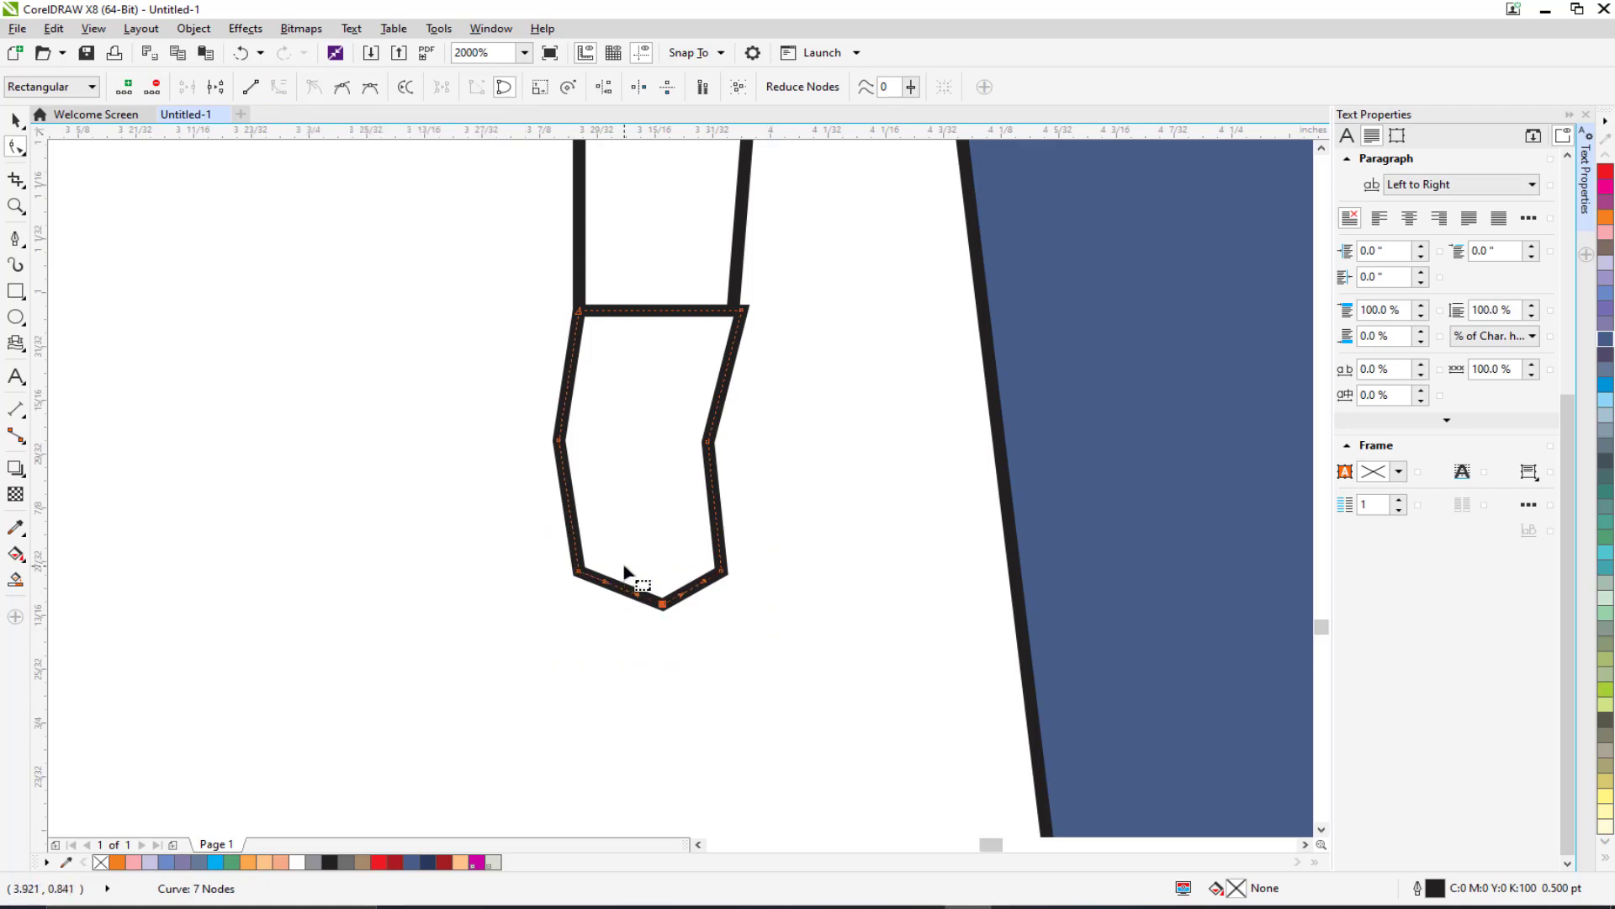
left_click(342, 88)
left_click(445, 498)
left_click_drag(597, 442, 551, 515)
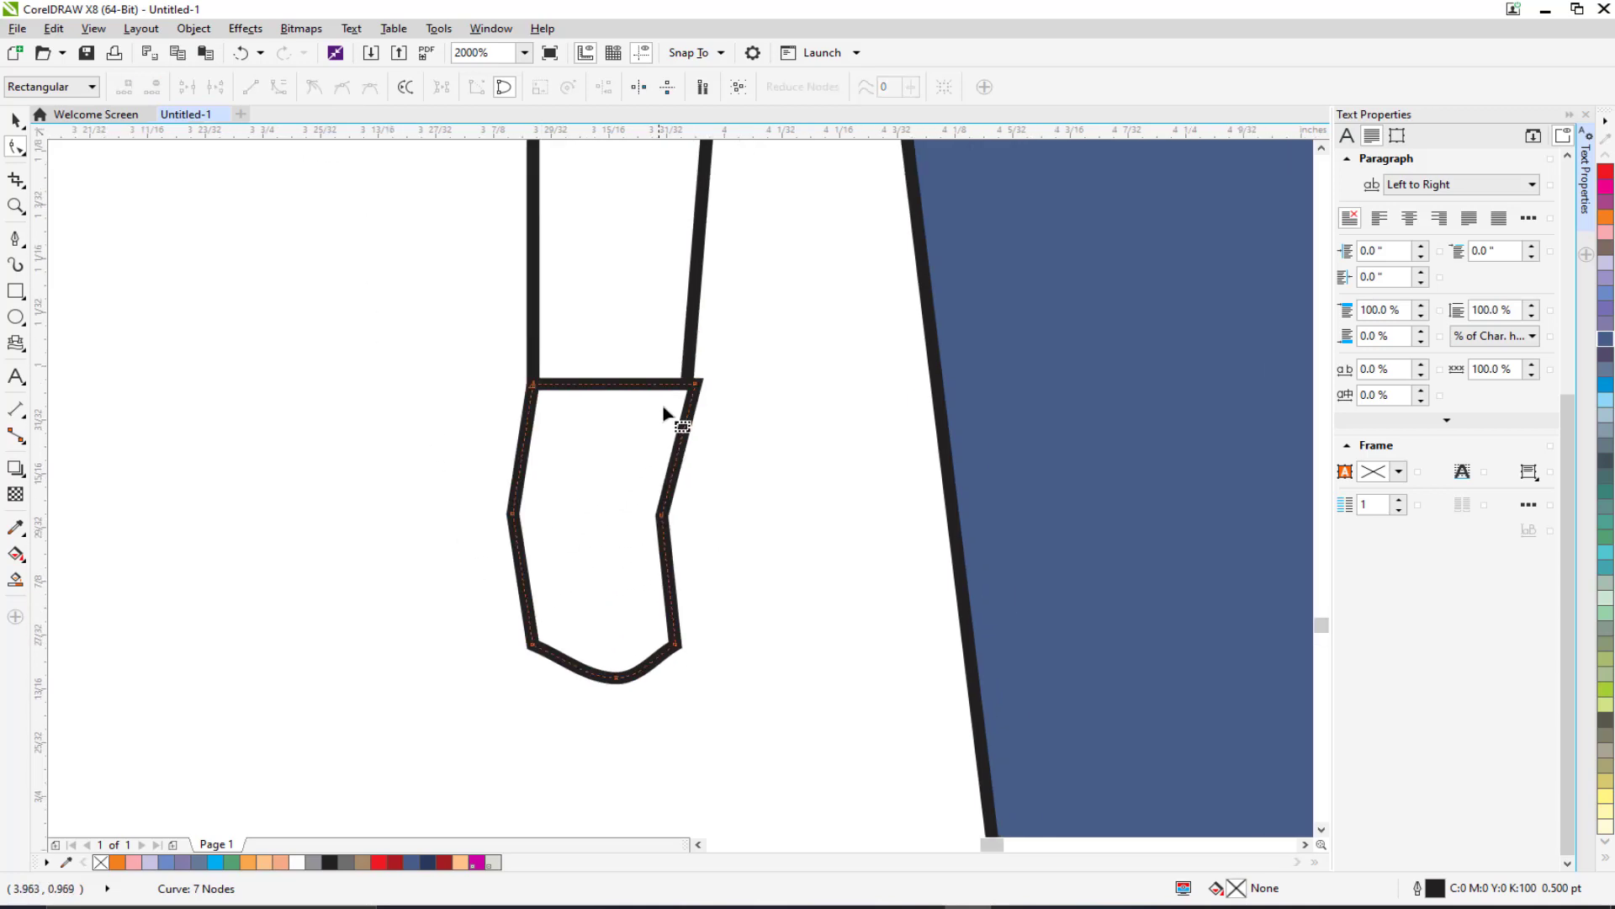
left_click_drag(694, 390, 687, 386)
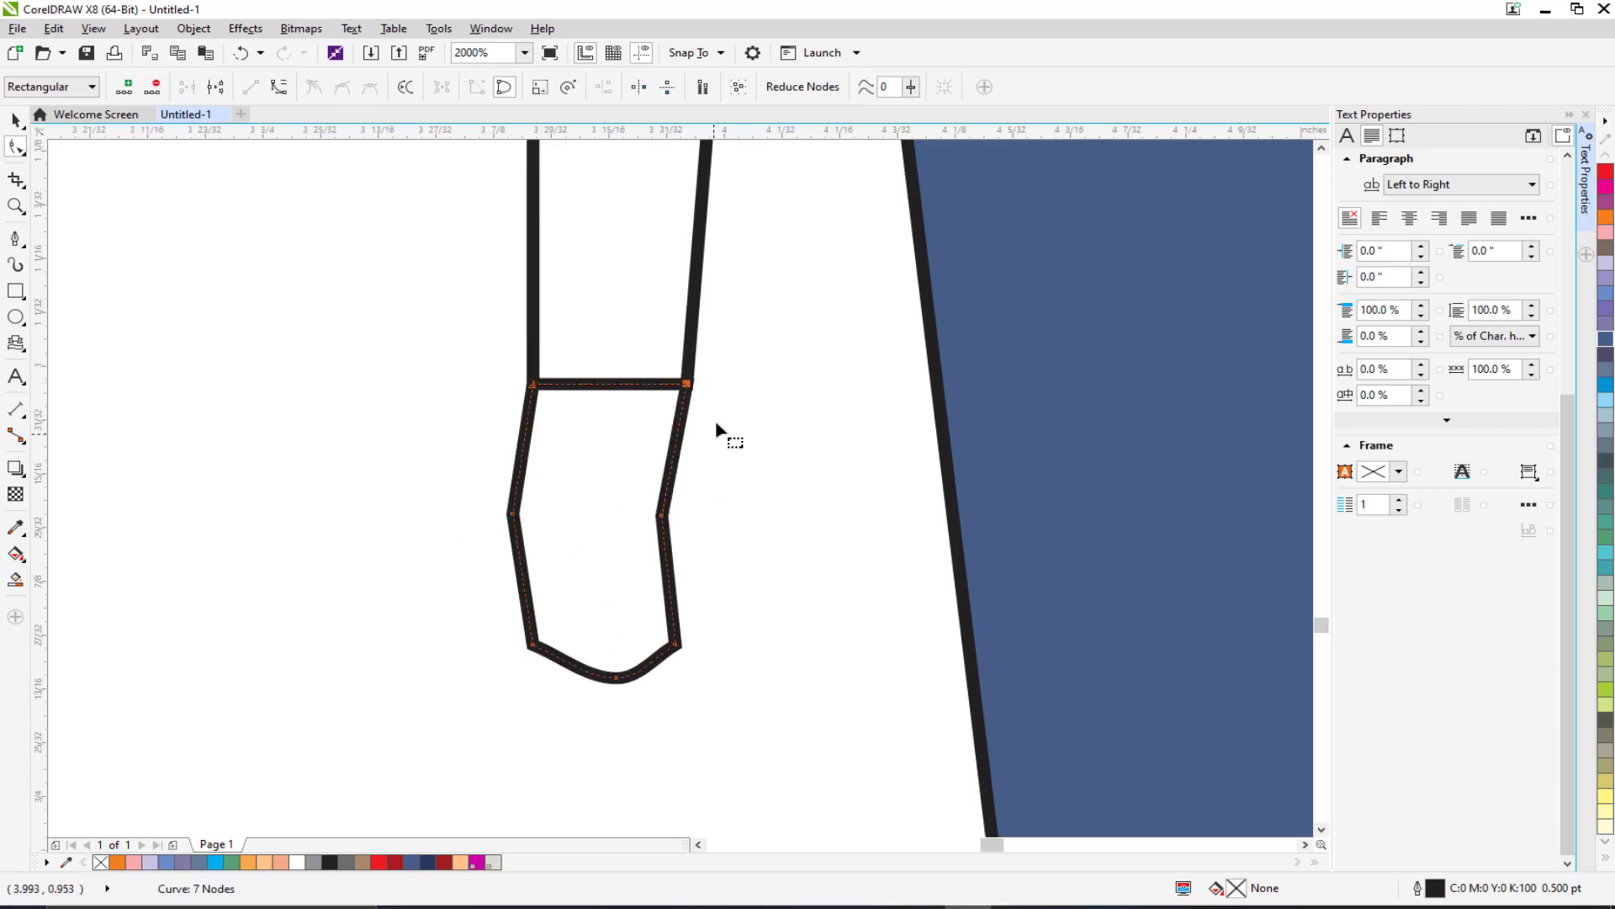
Step: Draw a closed thumb about 0.052 by 0.116 inches with the Pen tool and move its top node to the hand's upper-right corner
left_click(15, 239)
left_click(671, 362)
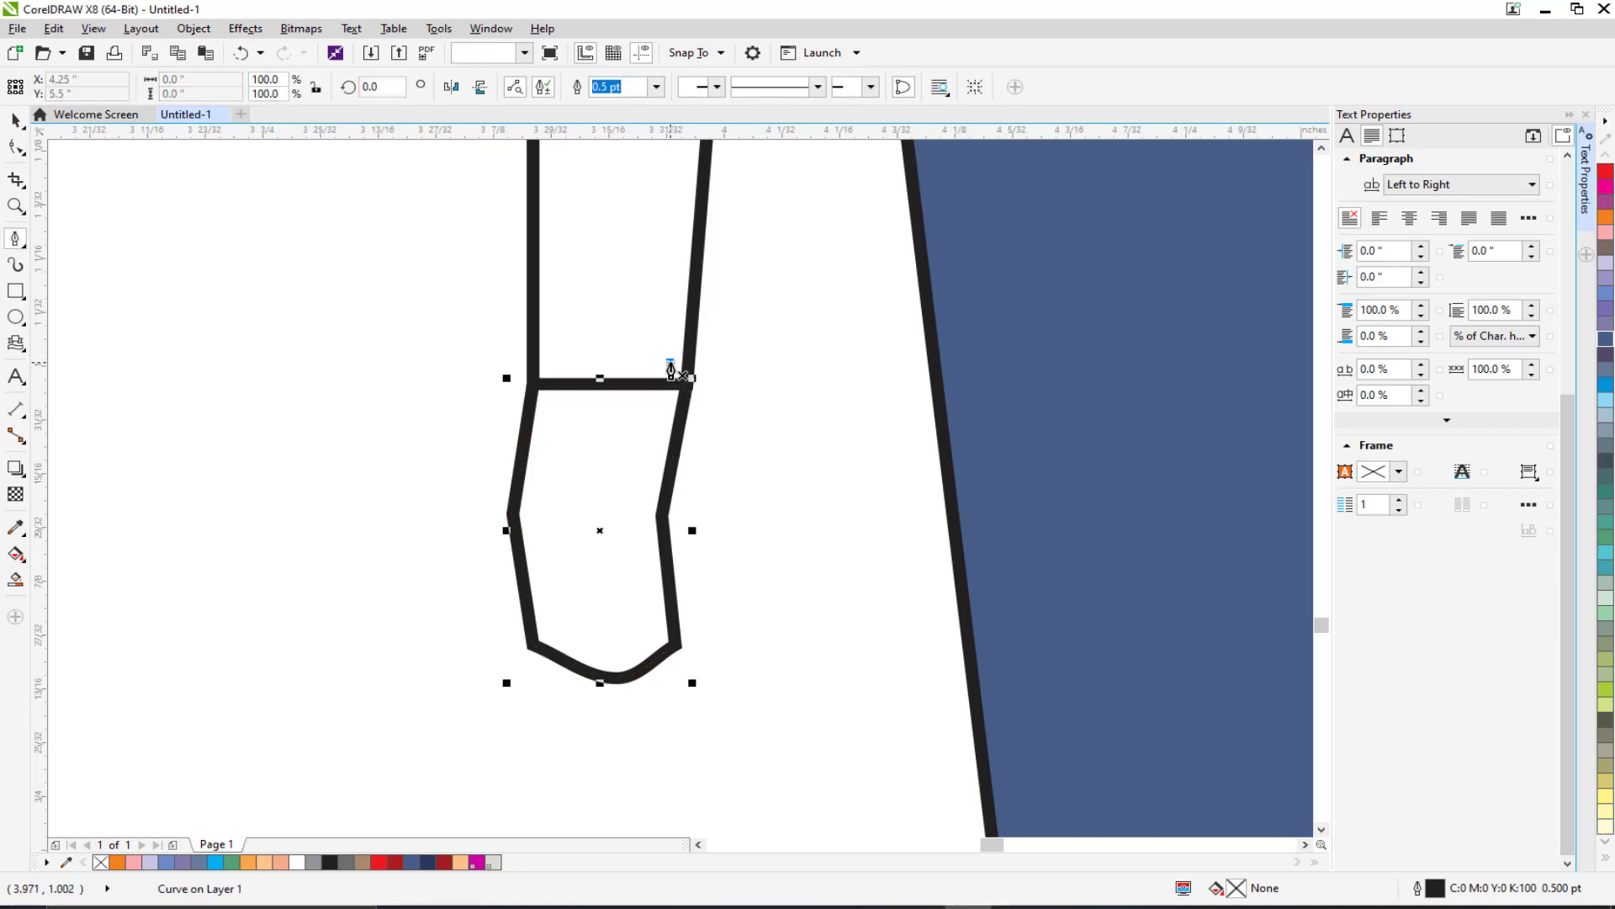
left_click_drag(733, 500, 709, 556)
left_click(647, 483)
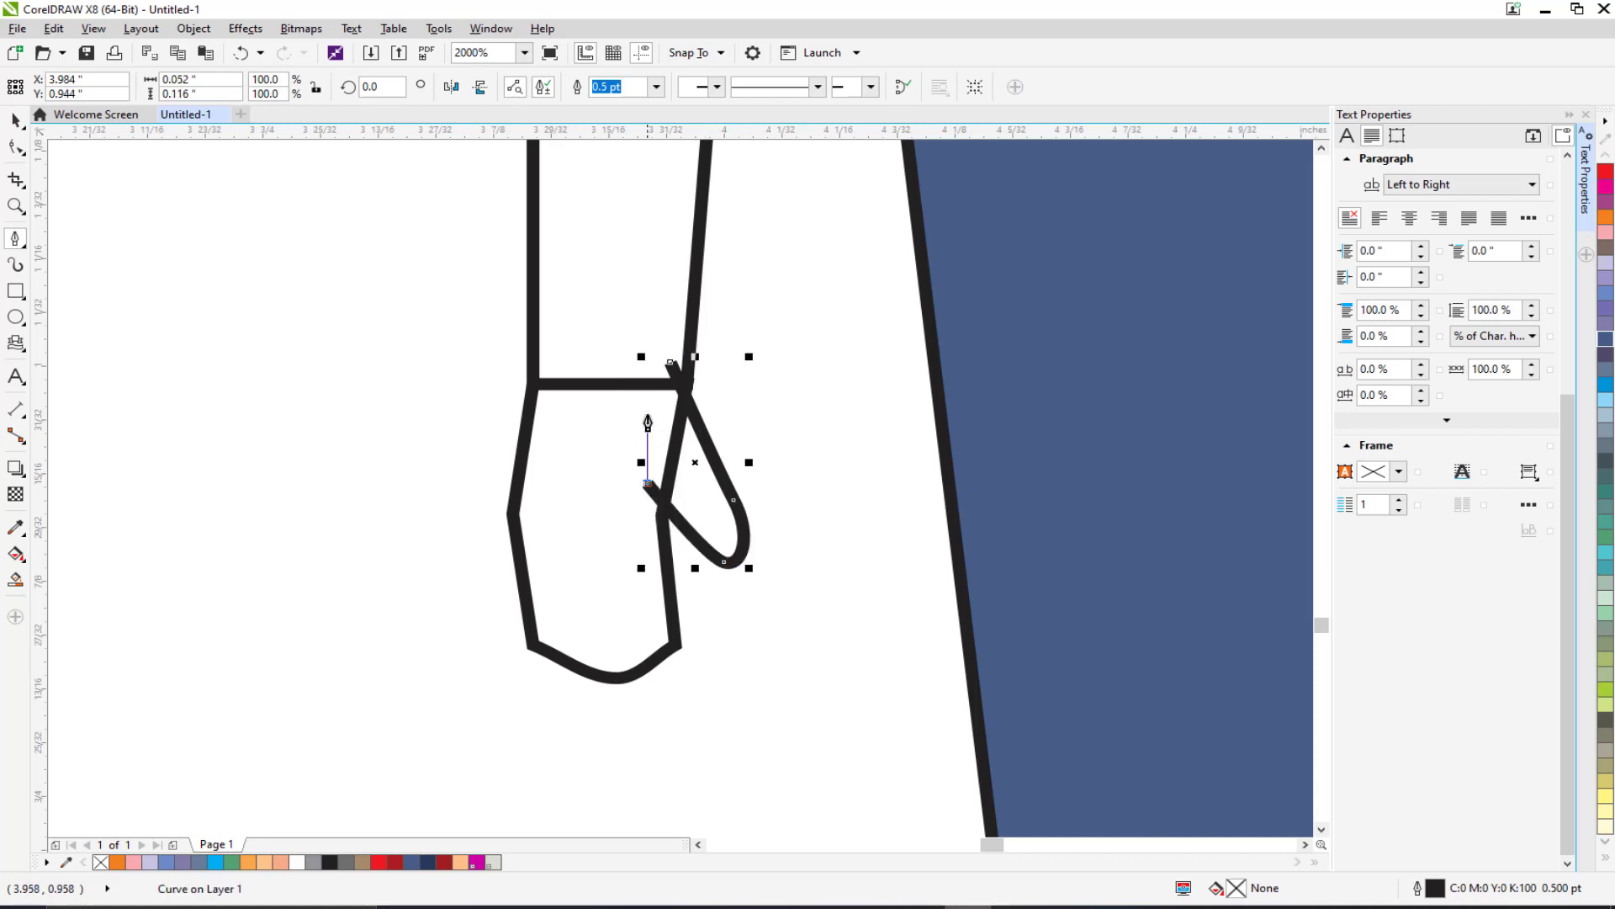
left_click(670, 365)
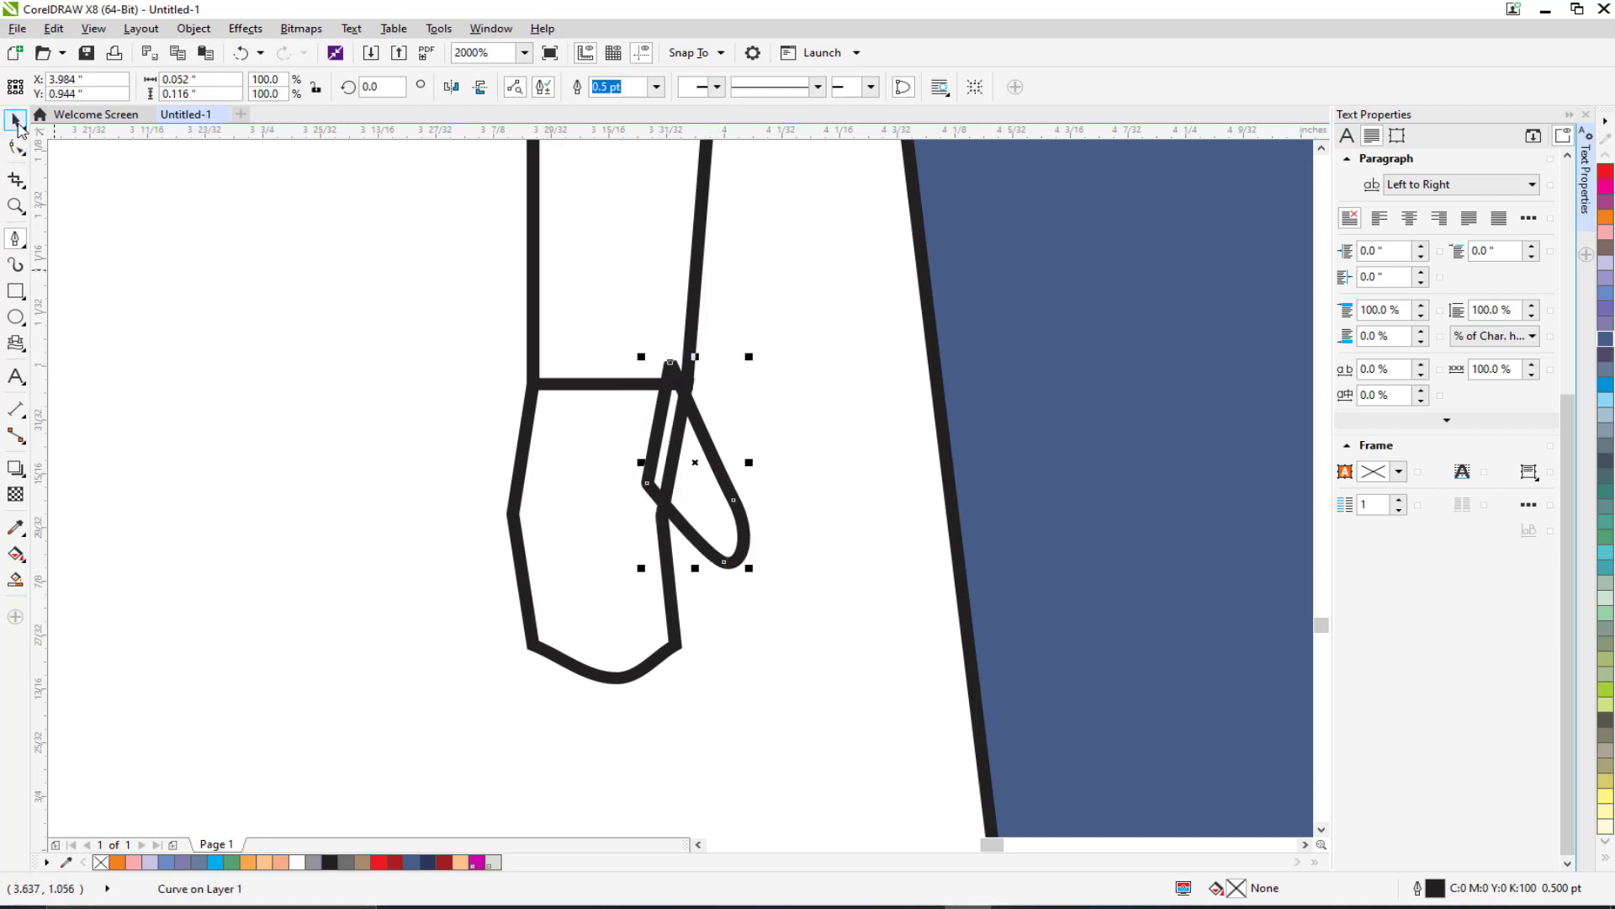
left_click(16, 147)
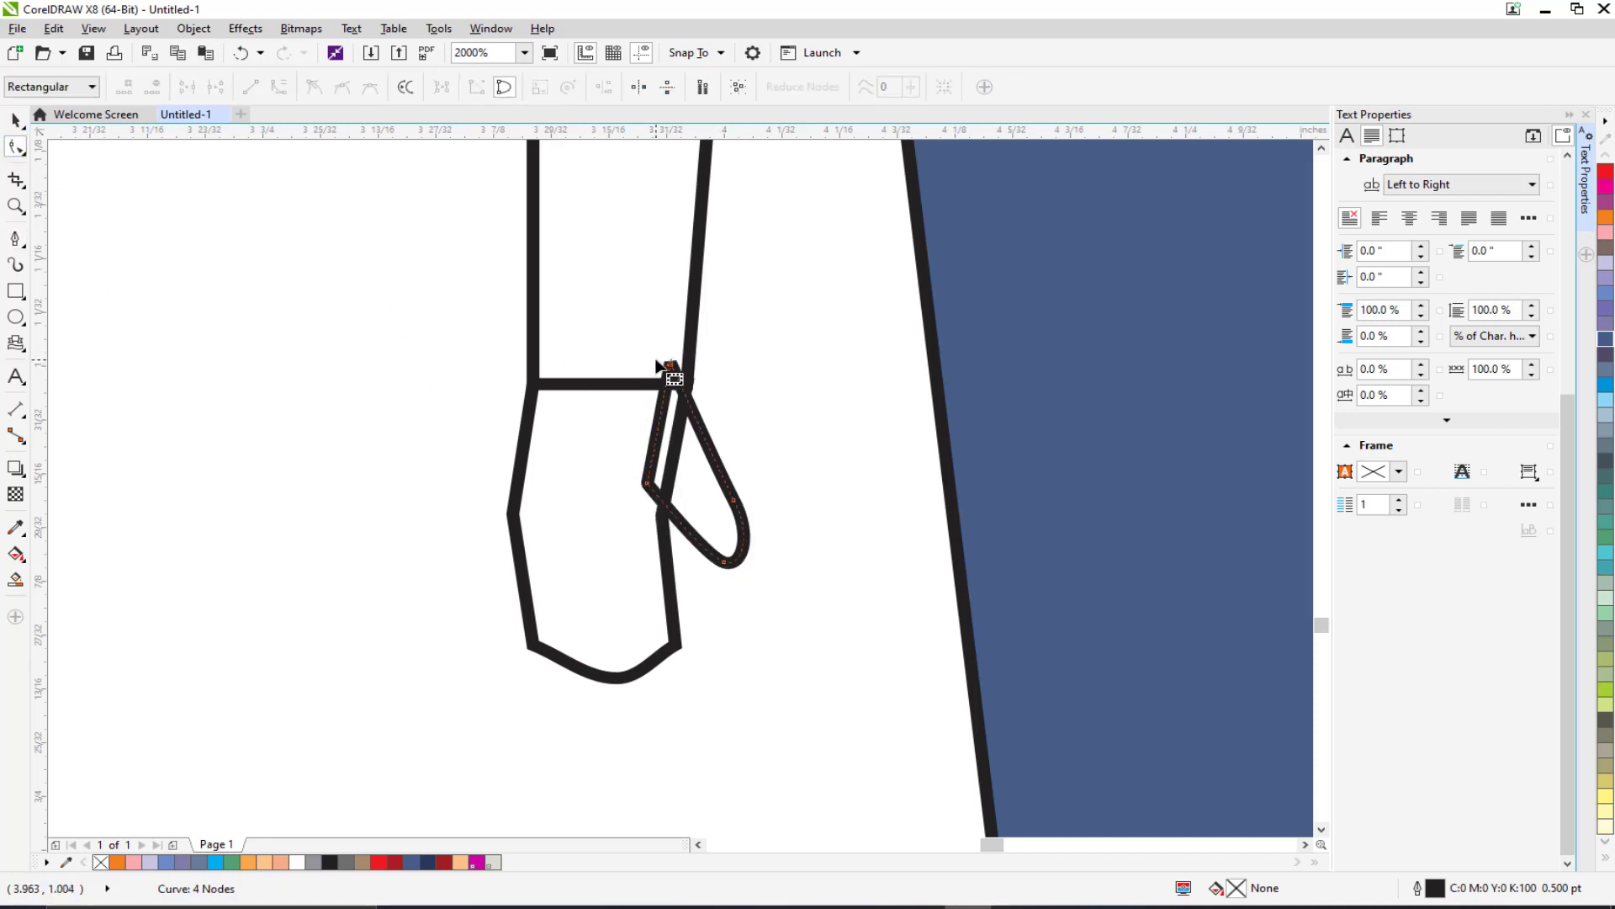
left_click_drag(670, 363, 681, 385)
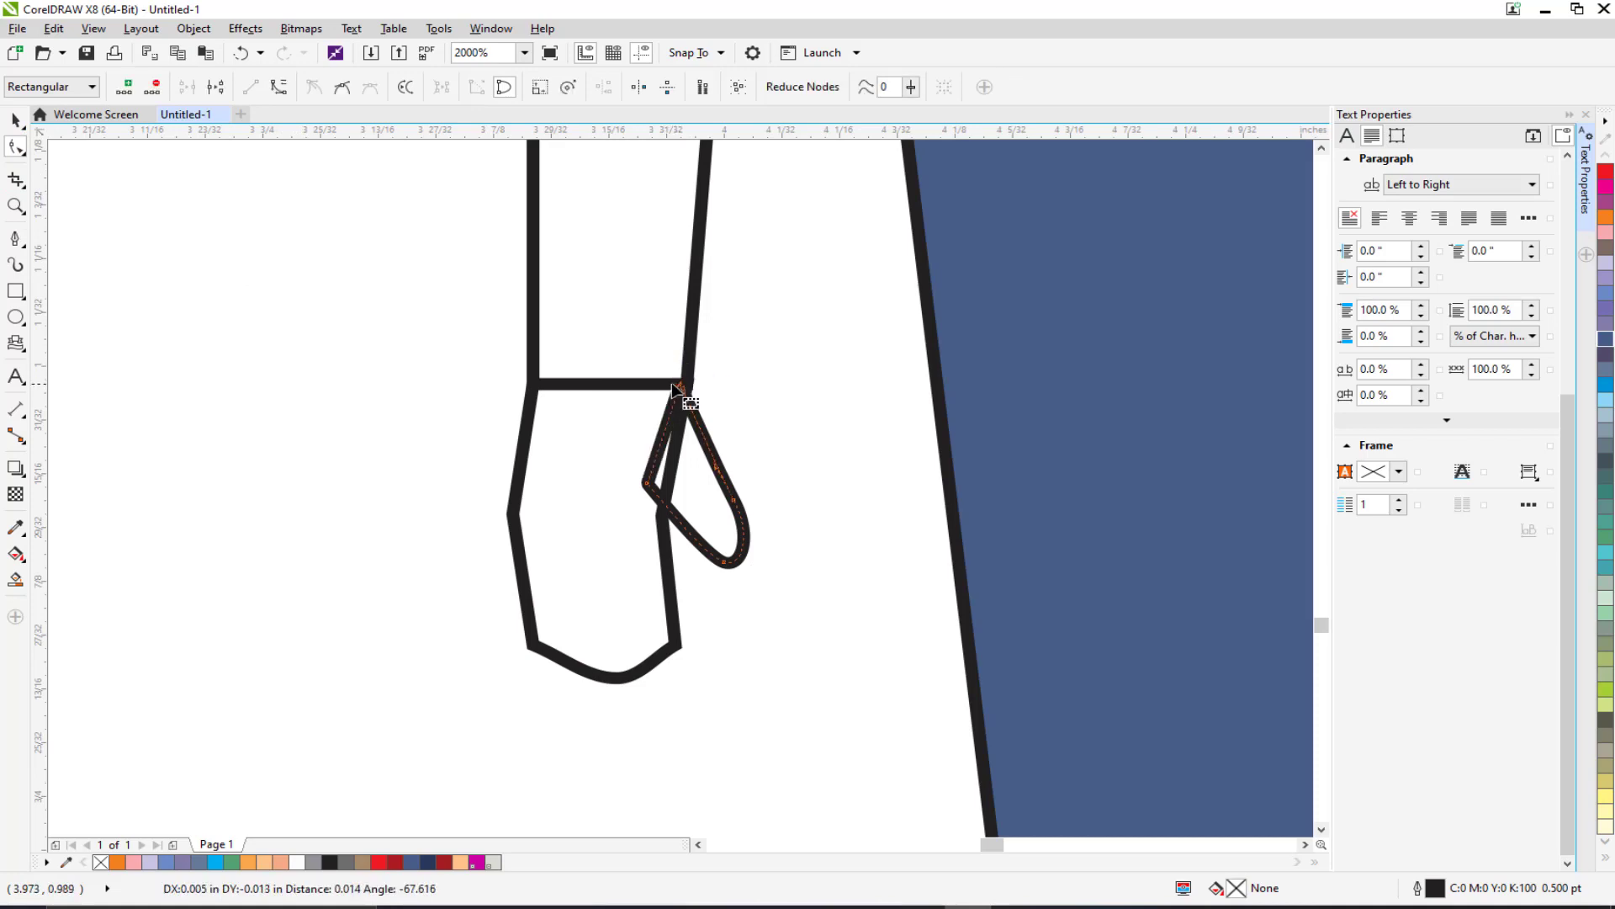
Step: Weld the thumb and the hand into one shape
left_click(16, 120)
left_click(577, 488, "shift")
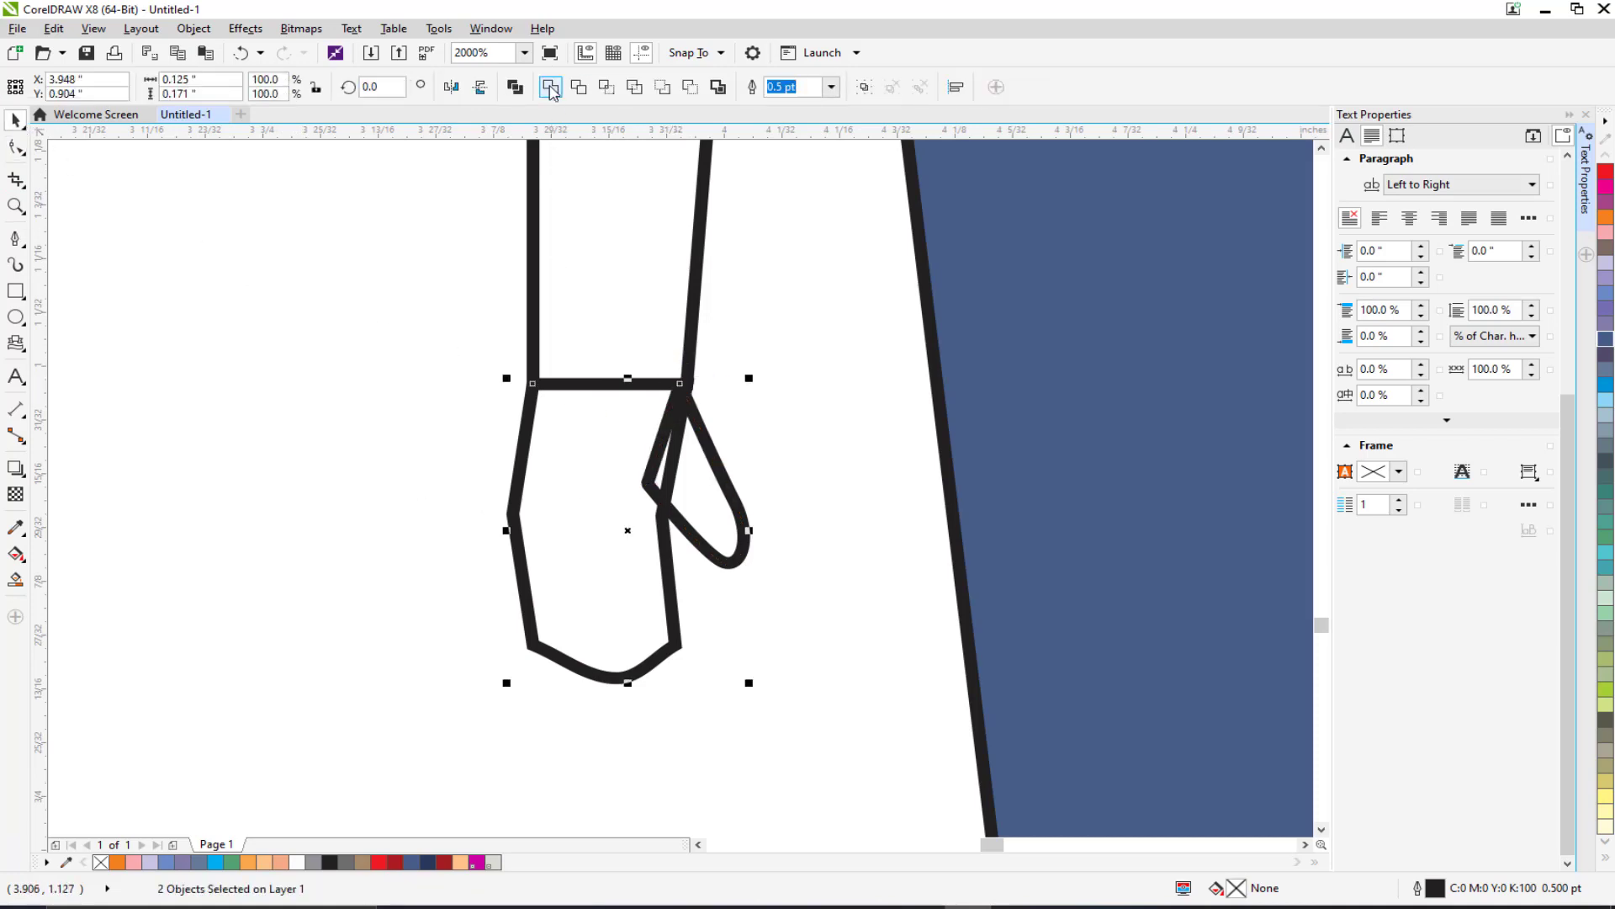
left_click(549, 87)
left_click(444, 404)
Step: Weld the hand to the arm and fill the combined shape with skin colour R252 G196 B138
scroll(631, 543, "down", 2)
left_click(620, 524)
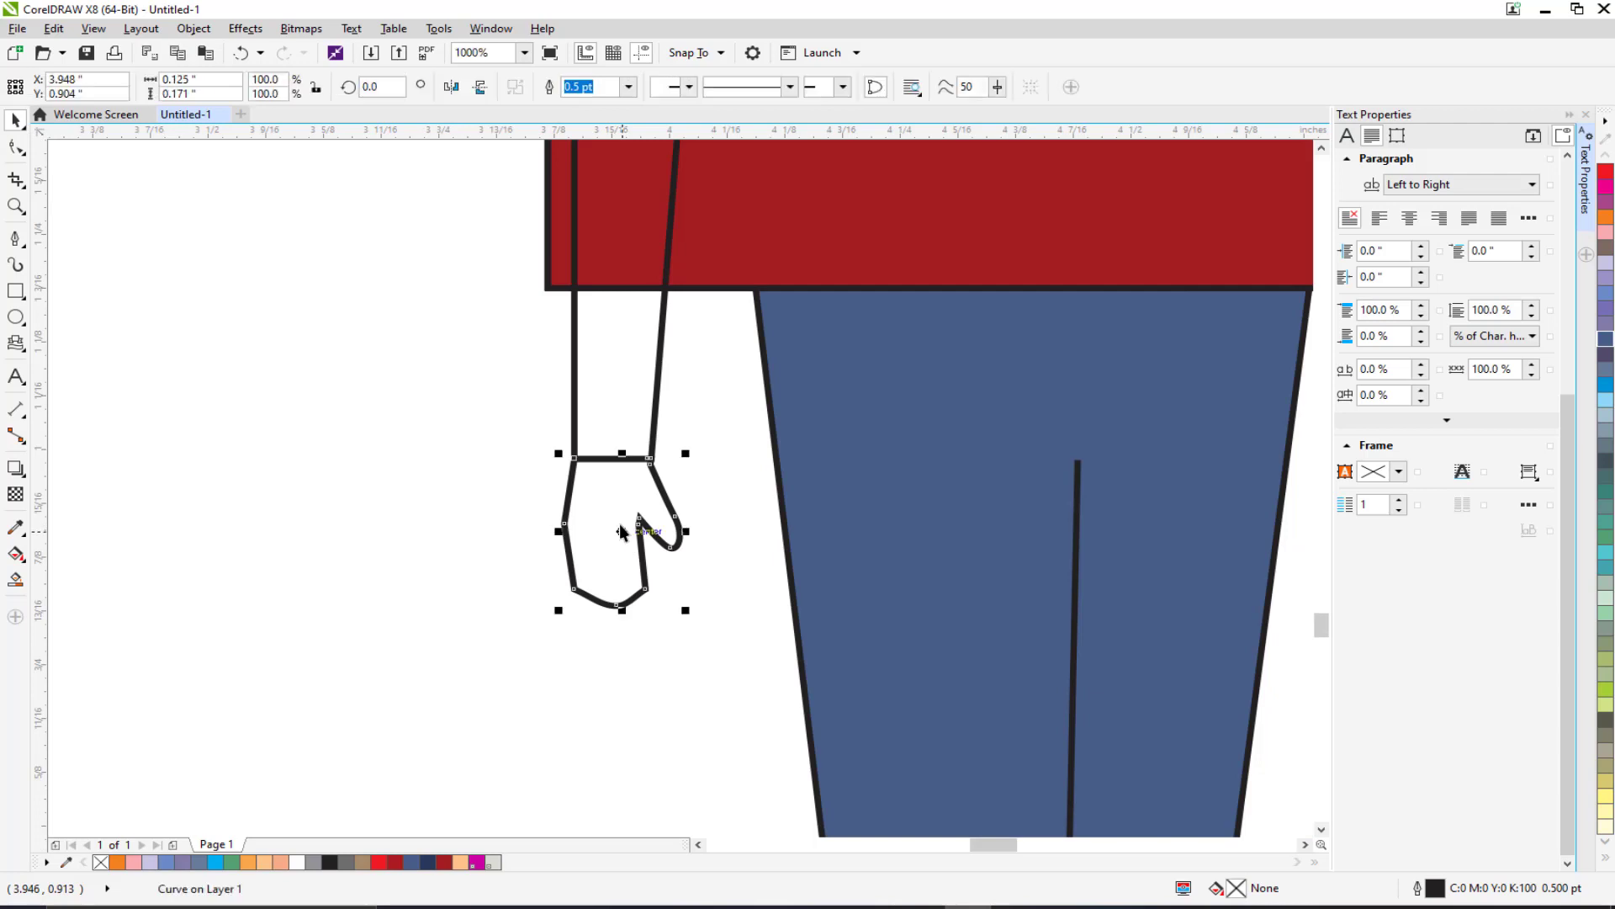
left_click(591, 406, "shift")
left_click(549, 87)
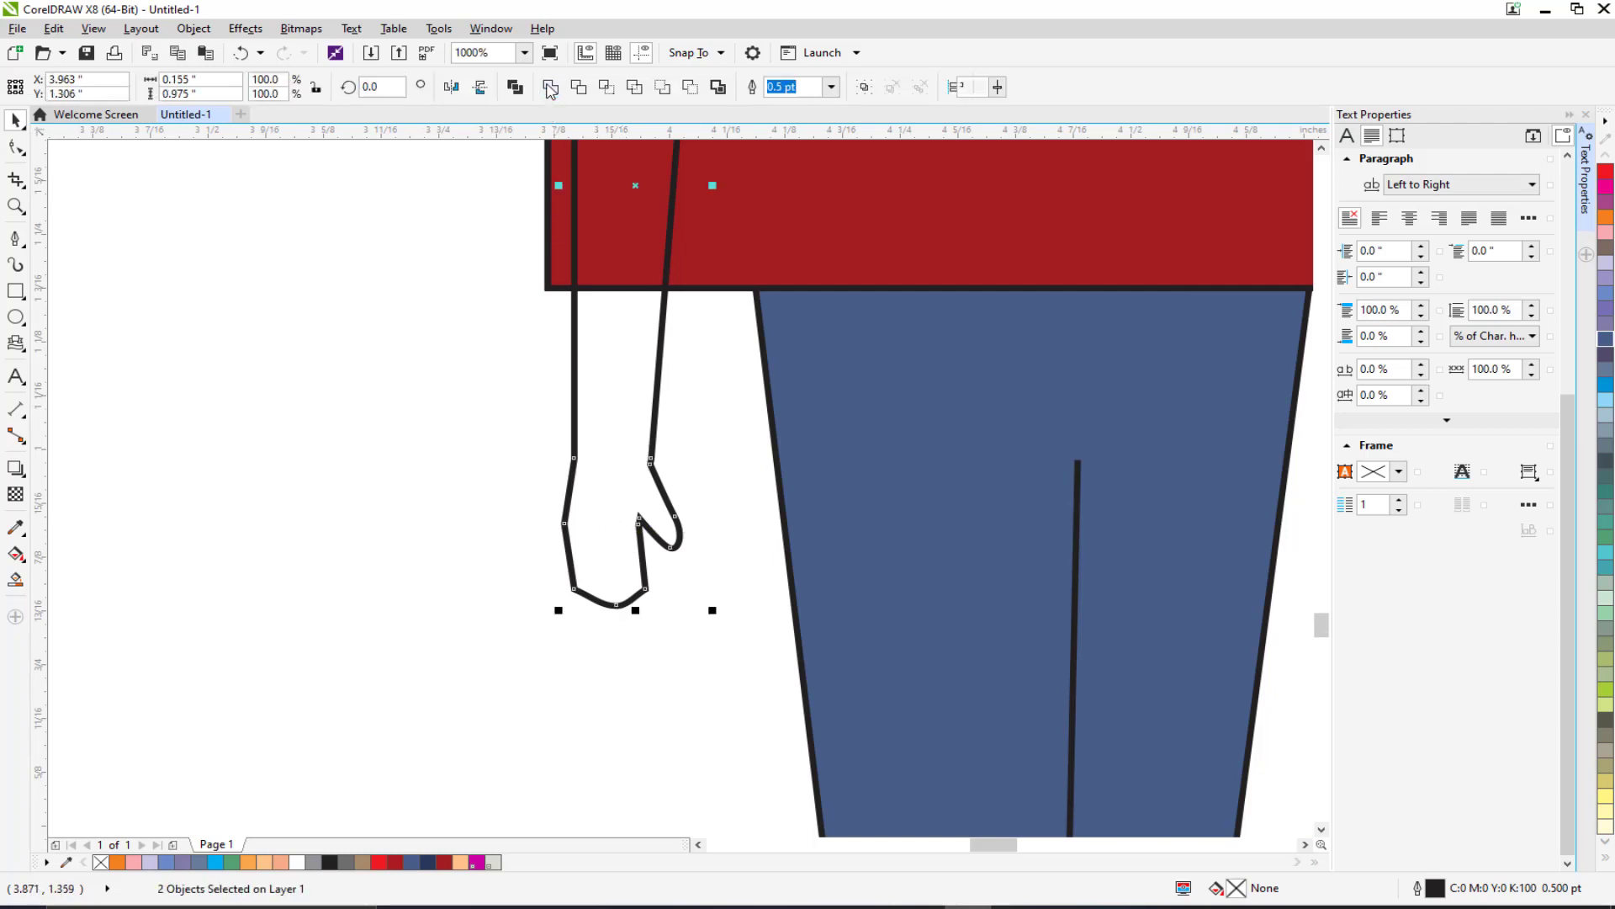
left_click(461, 863)
Step: Shorten the arm to about 0.801 inches high, with its upper end at the sleeve's hem
scroll(447, 539, "down", 4)
scroll(494, 440, "up", 3)
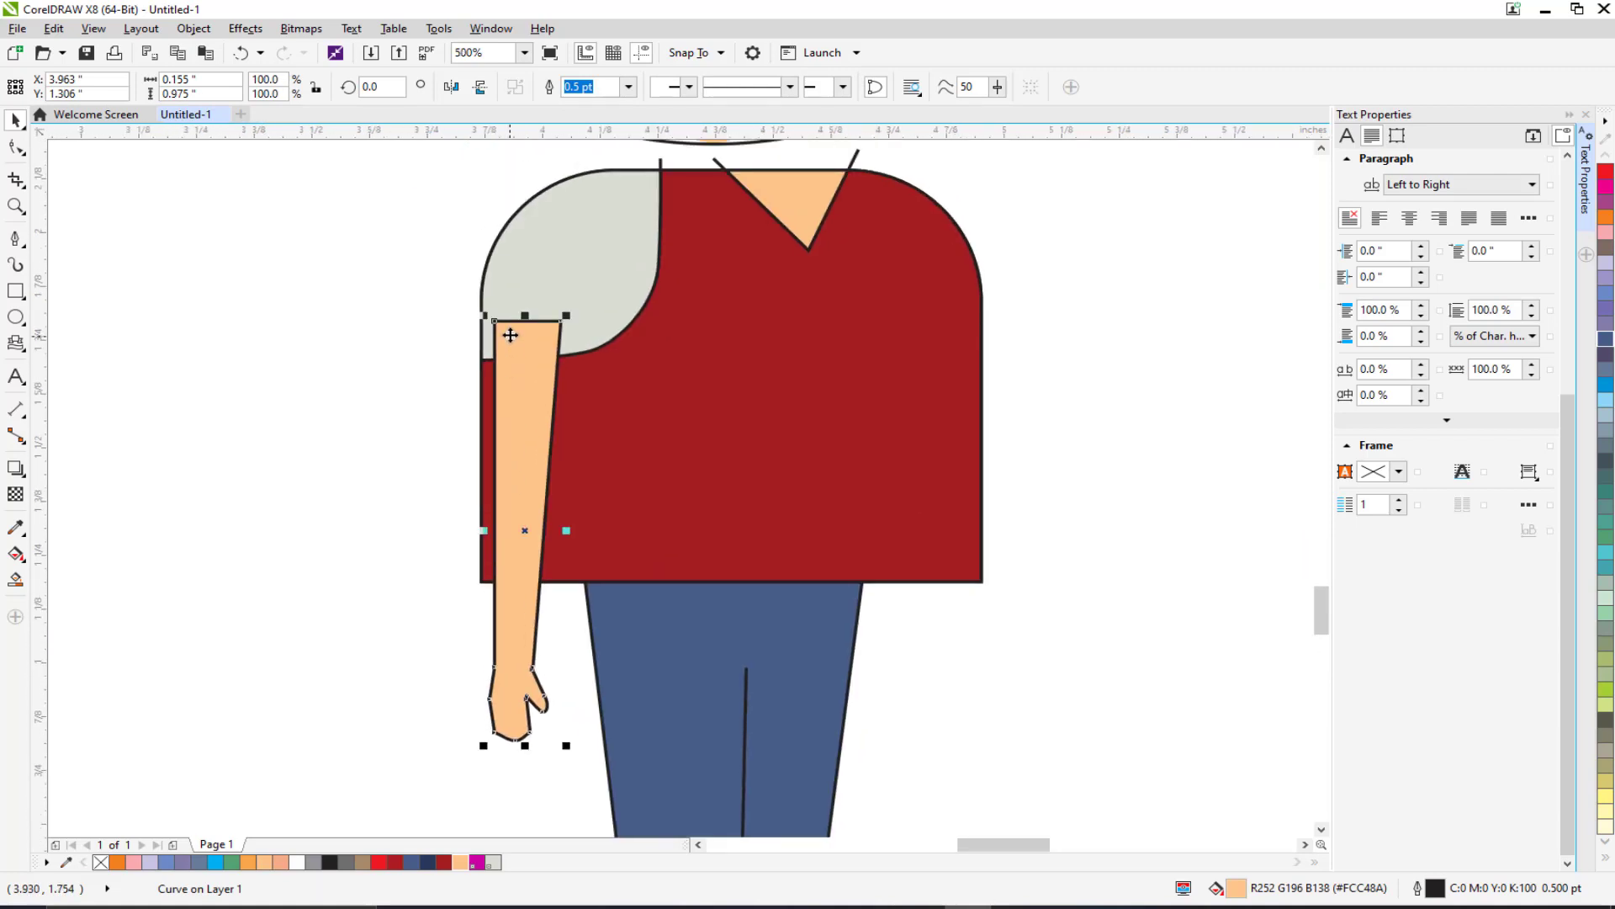
left_click_drag(524, 317, 525, 353)
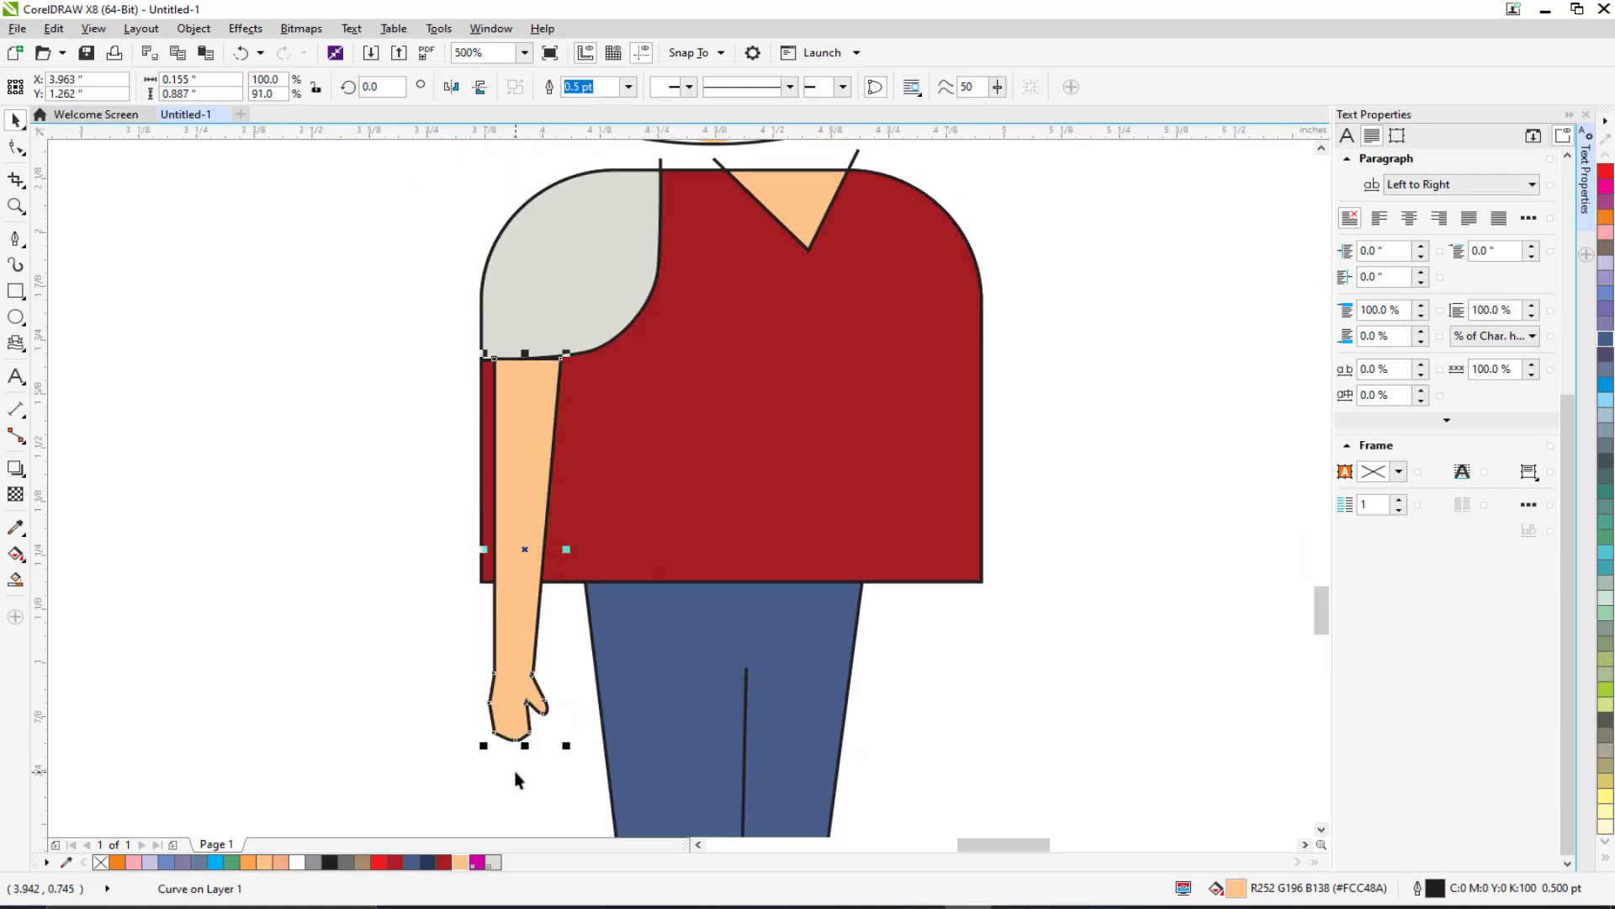
left_click_drag(523, 744, 525, 706)
left_click(447, 671)
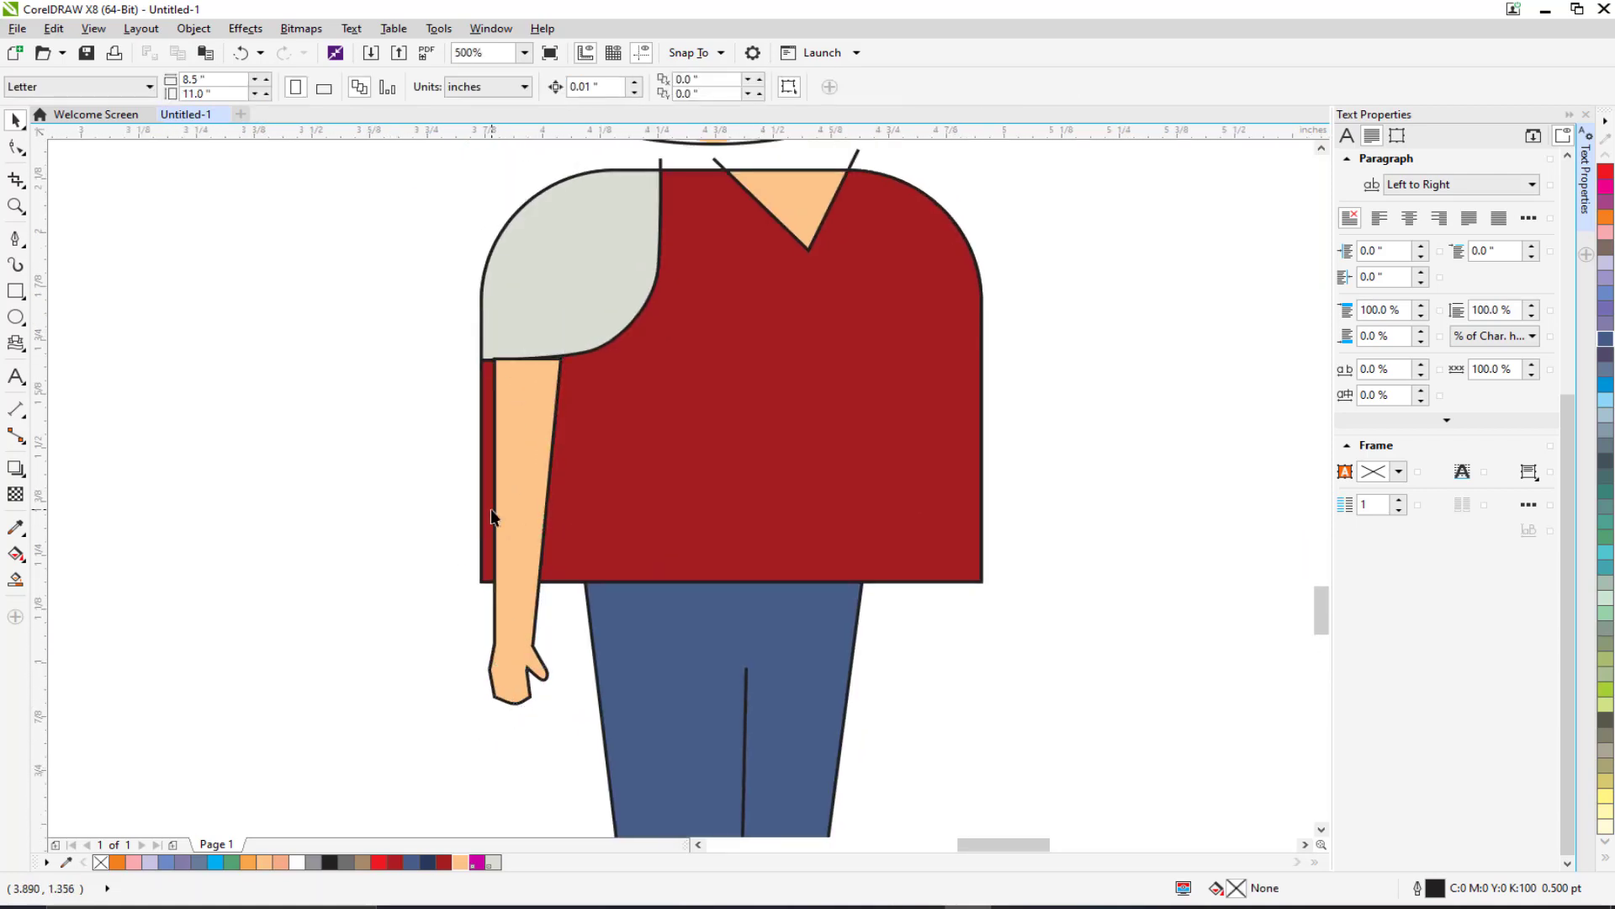
scroll(491, 509, "down", 1)
left_click(505, 496)
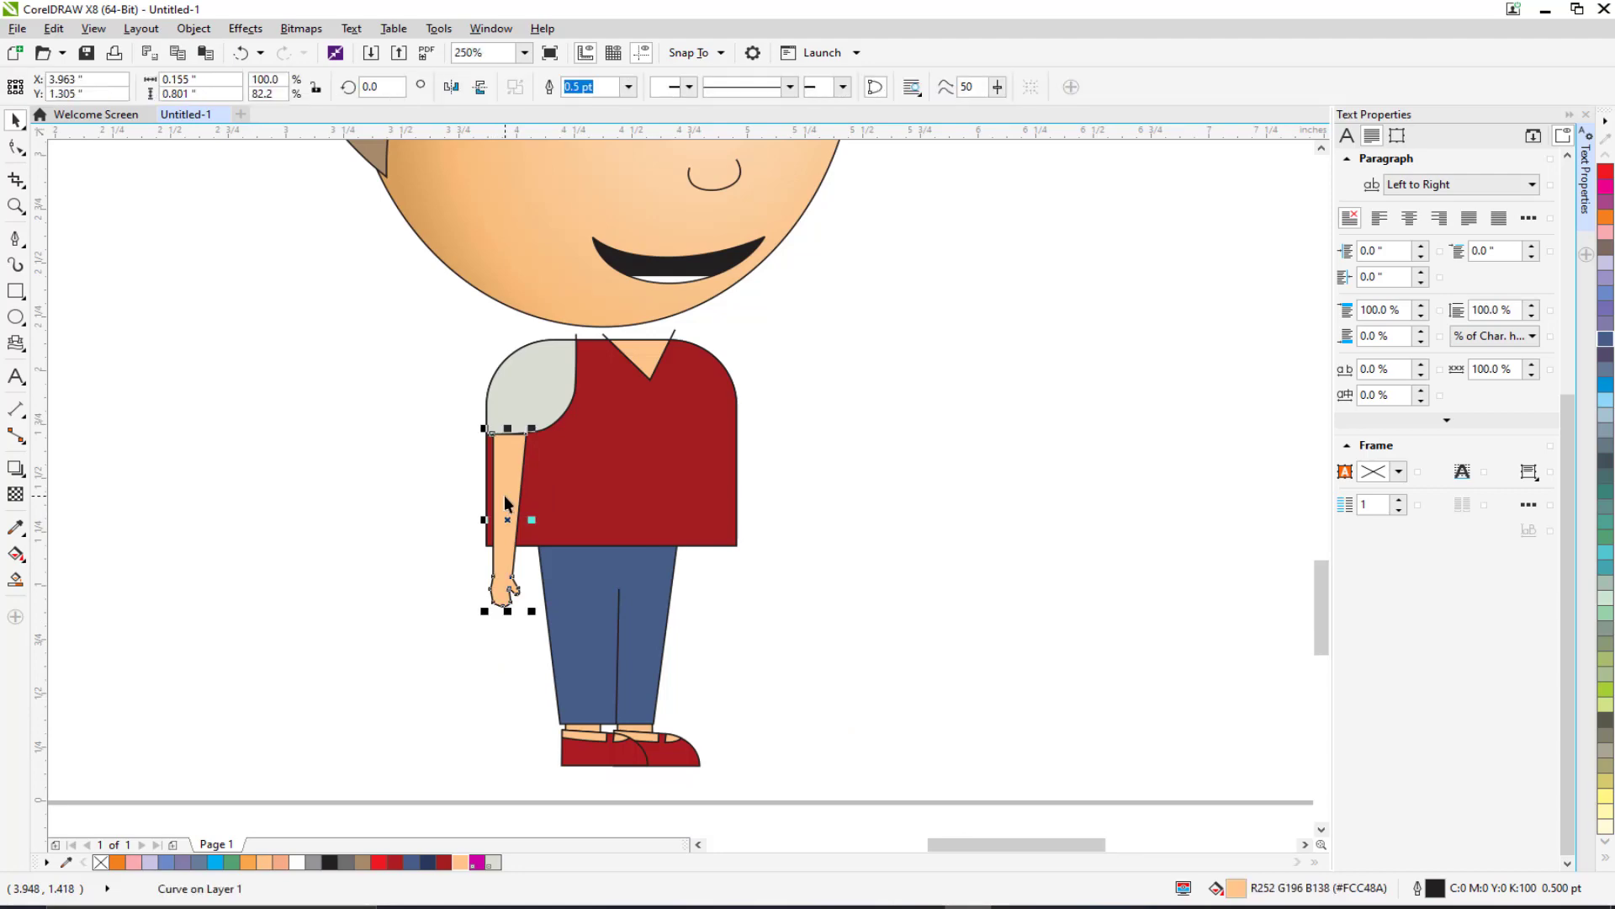
key("ctrl+s")
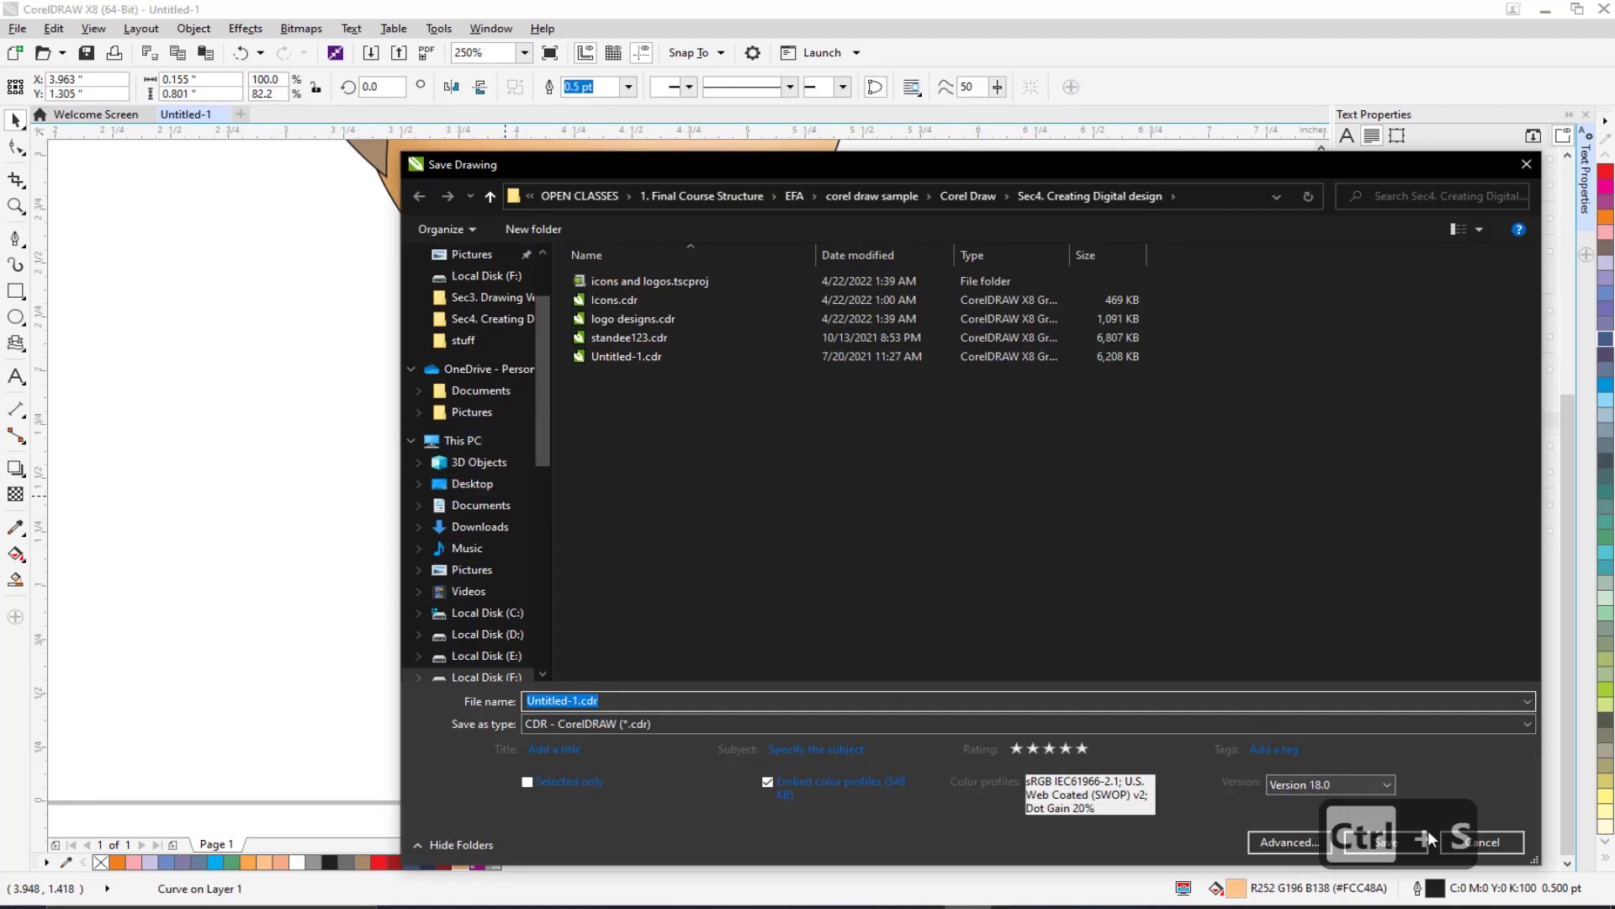
left_click(1421, 841)
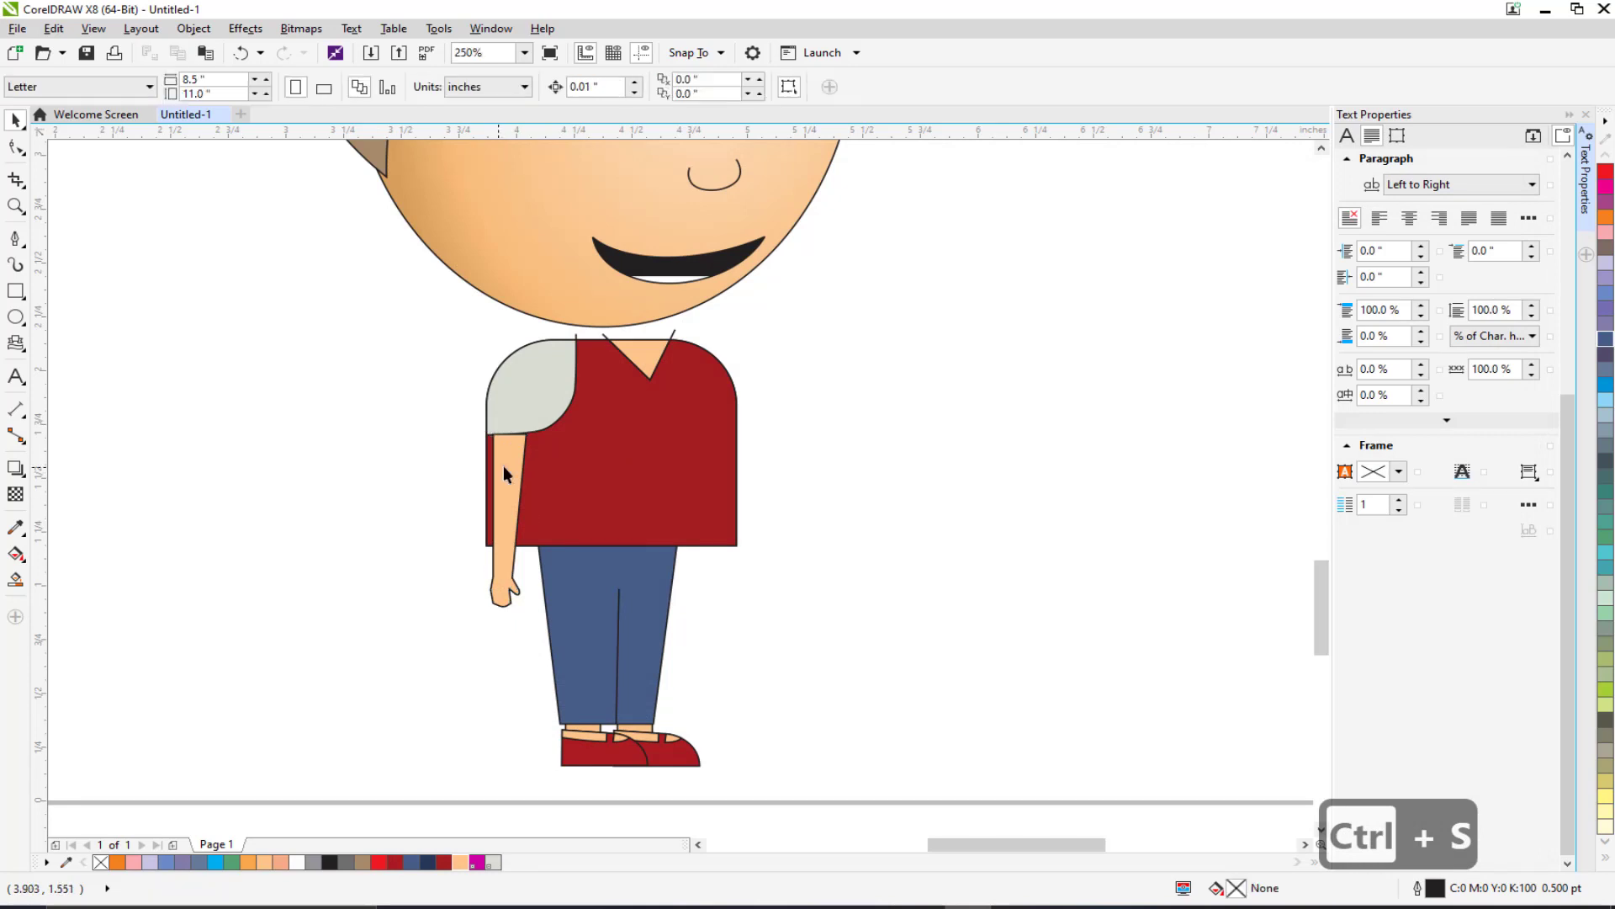
Step: Duplicate the arm, rotate the copy to 11.45 degrees and place it over the torso's right side
key("ctrl+d")
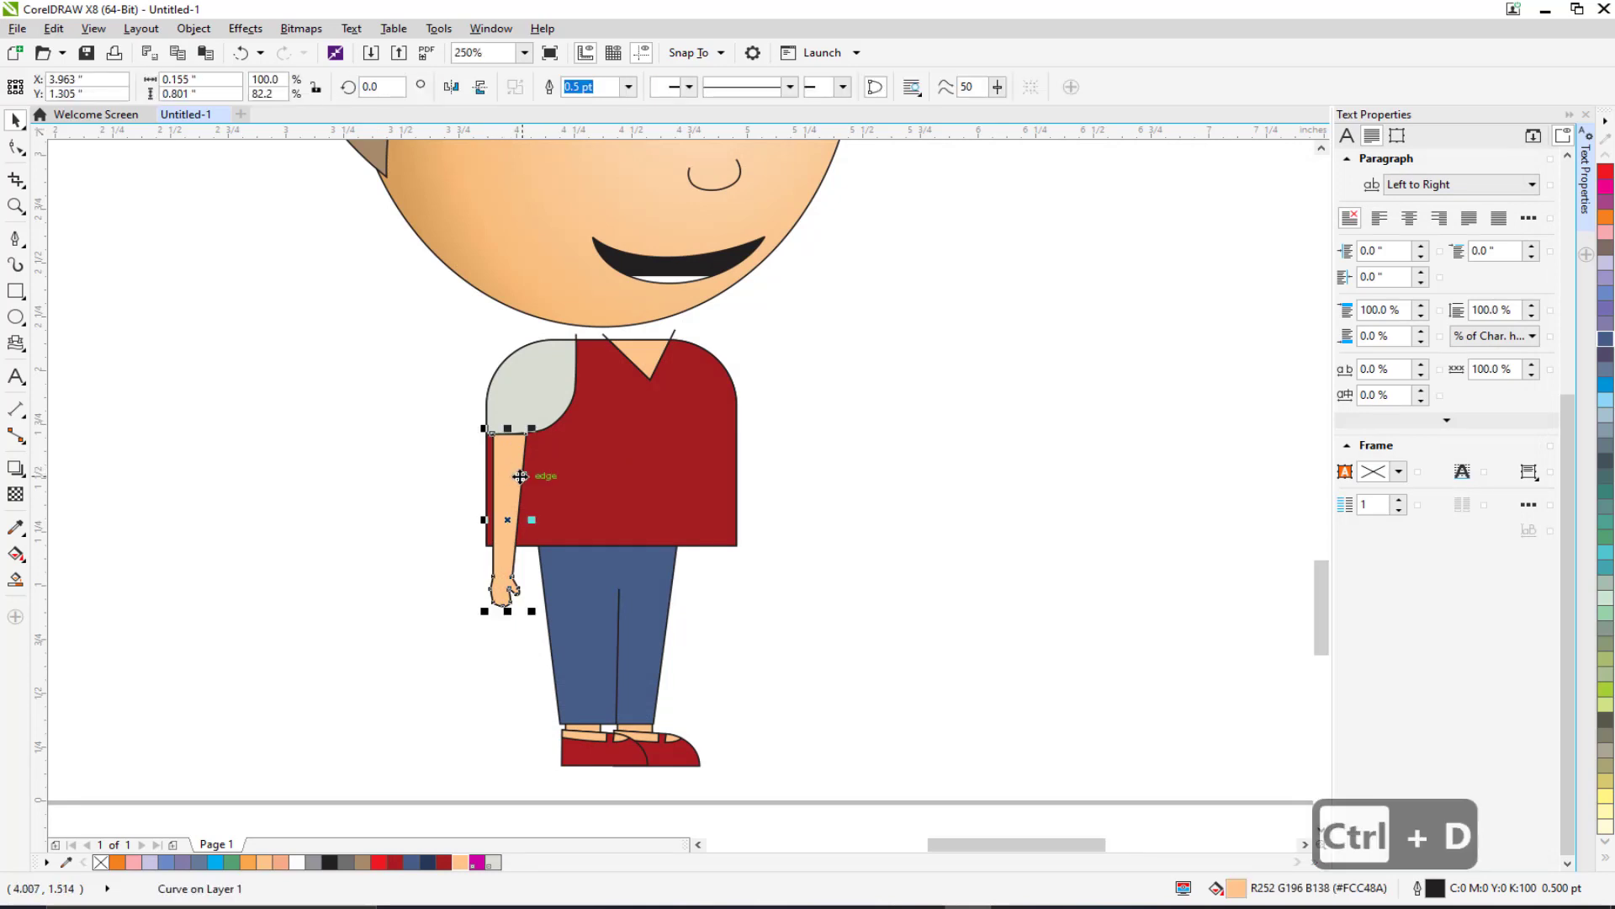
left_click_drag(508, 462, 723, 444)
left_click(740, 432)
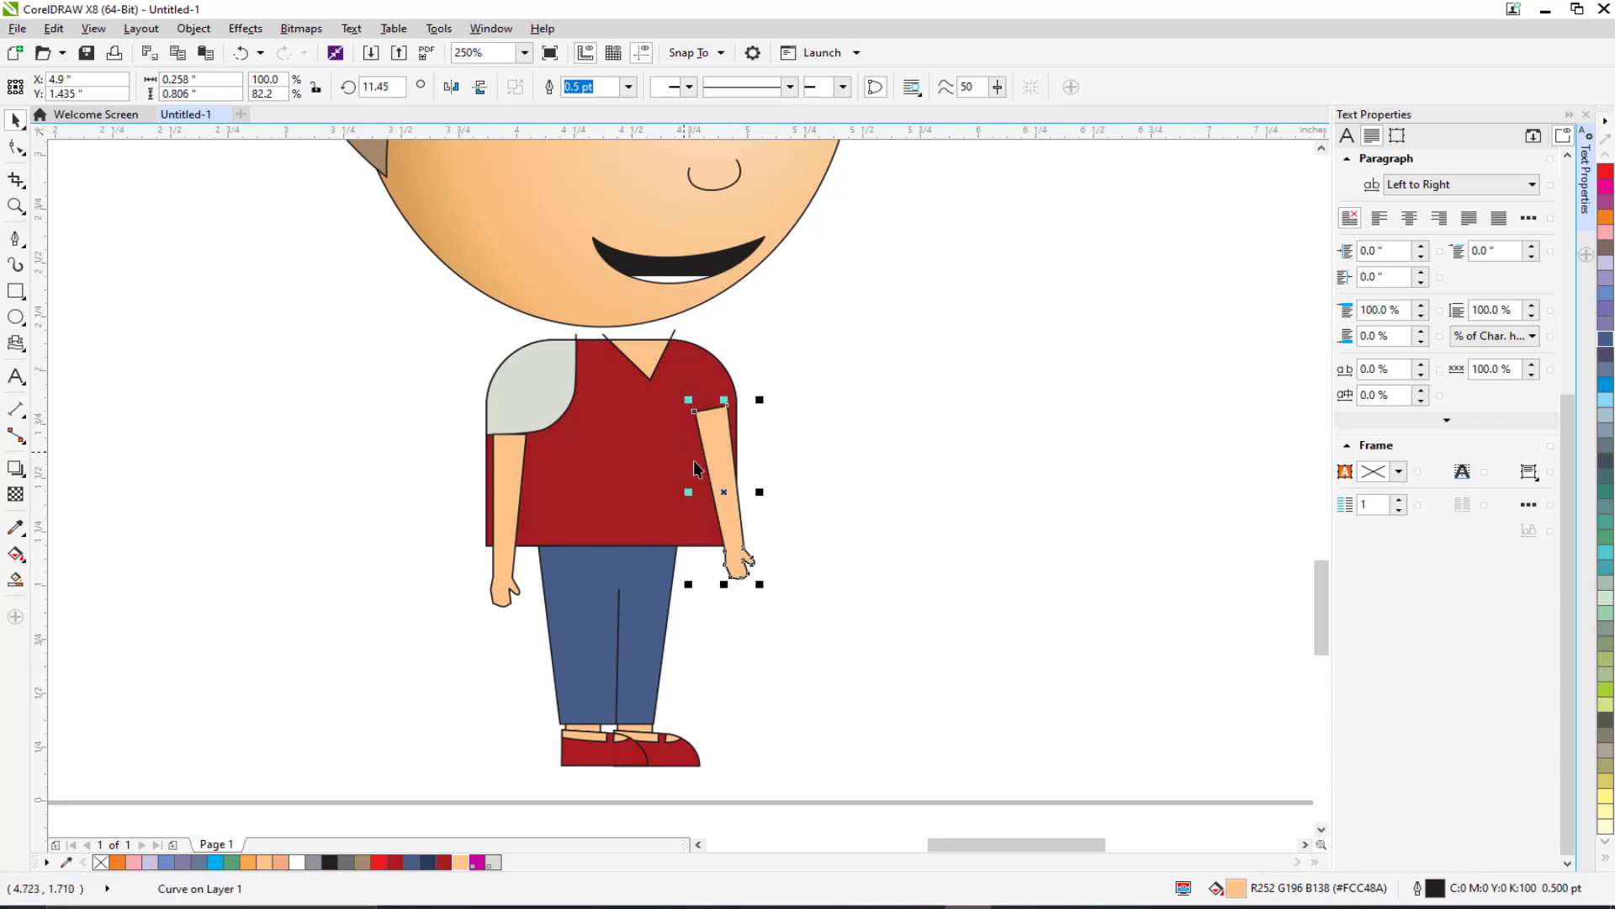
Step: Order the duplicated arm behind the red torso
right_click(715, 411)
mouse_move(825, 706)
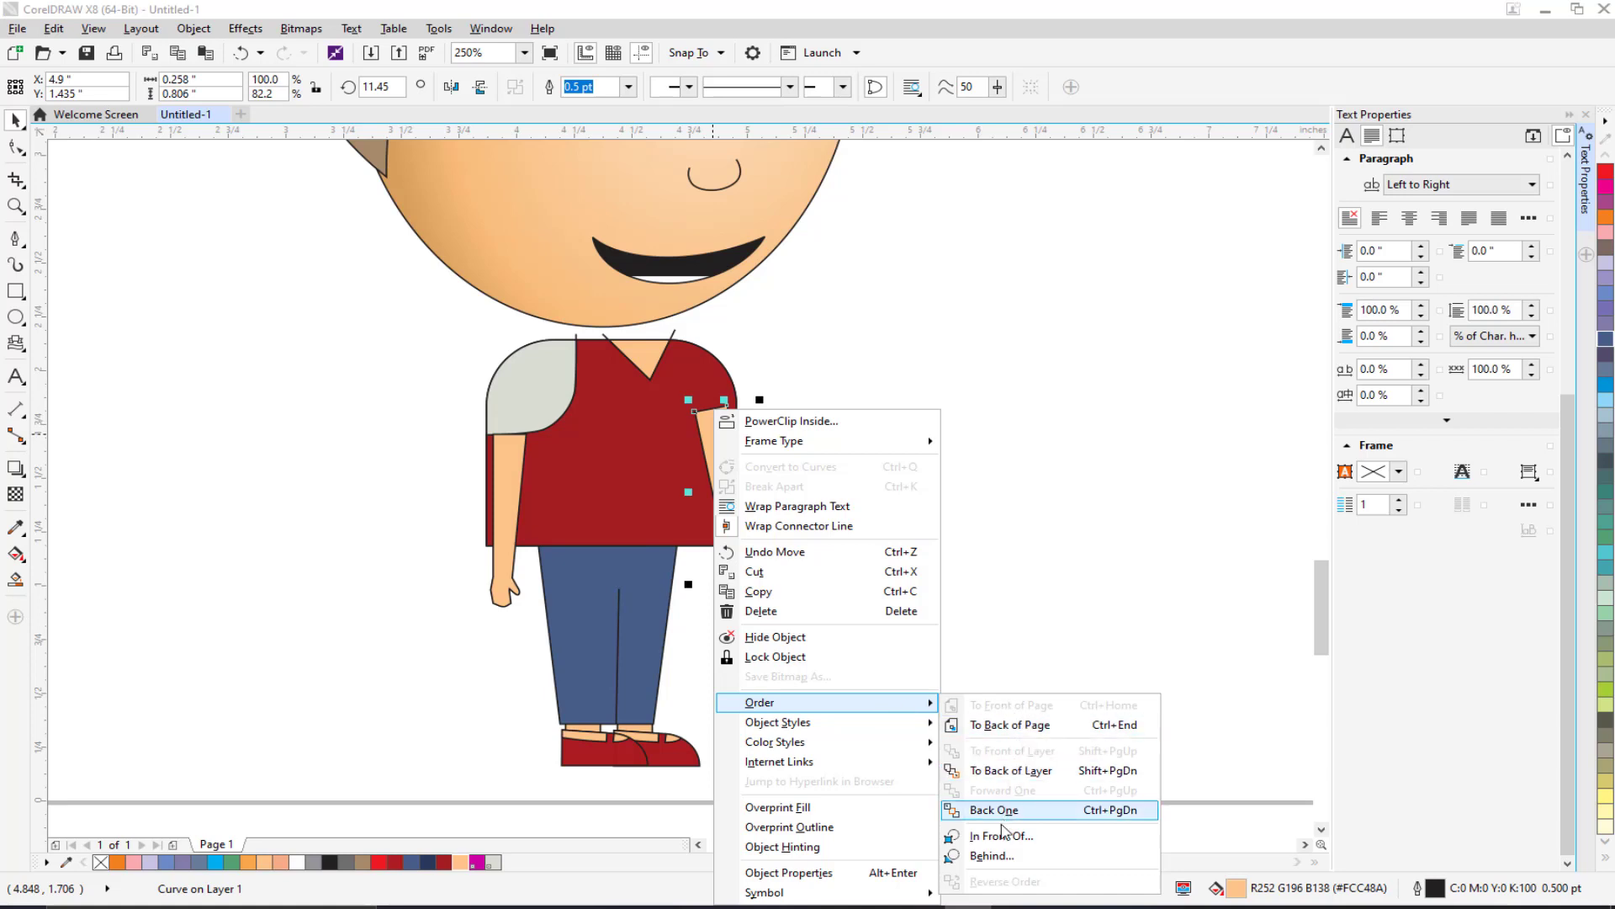
left_click(993, 855)
left_click(655, 462)
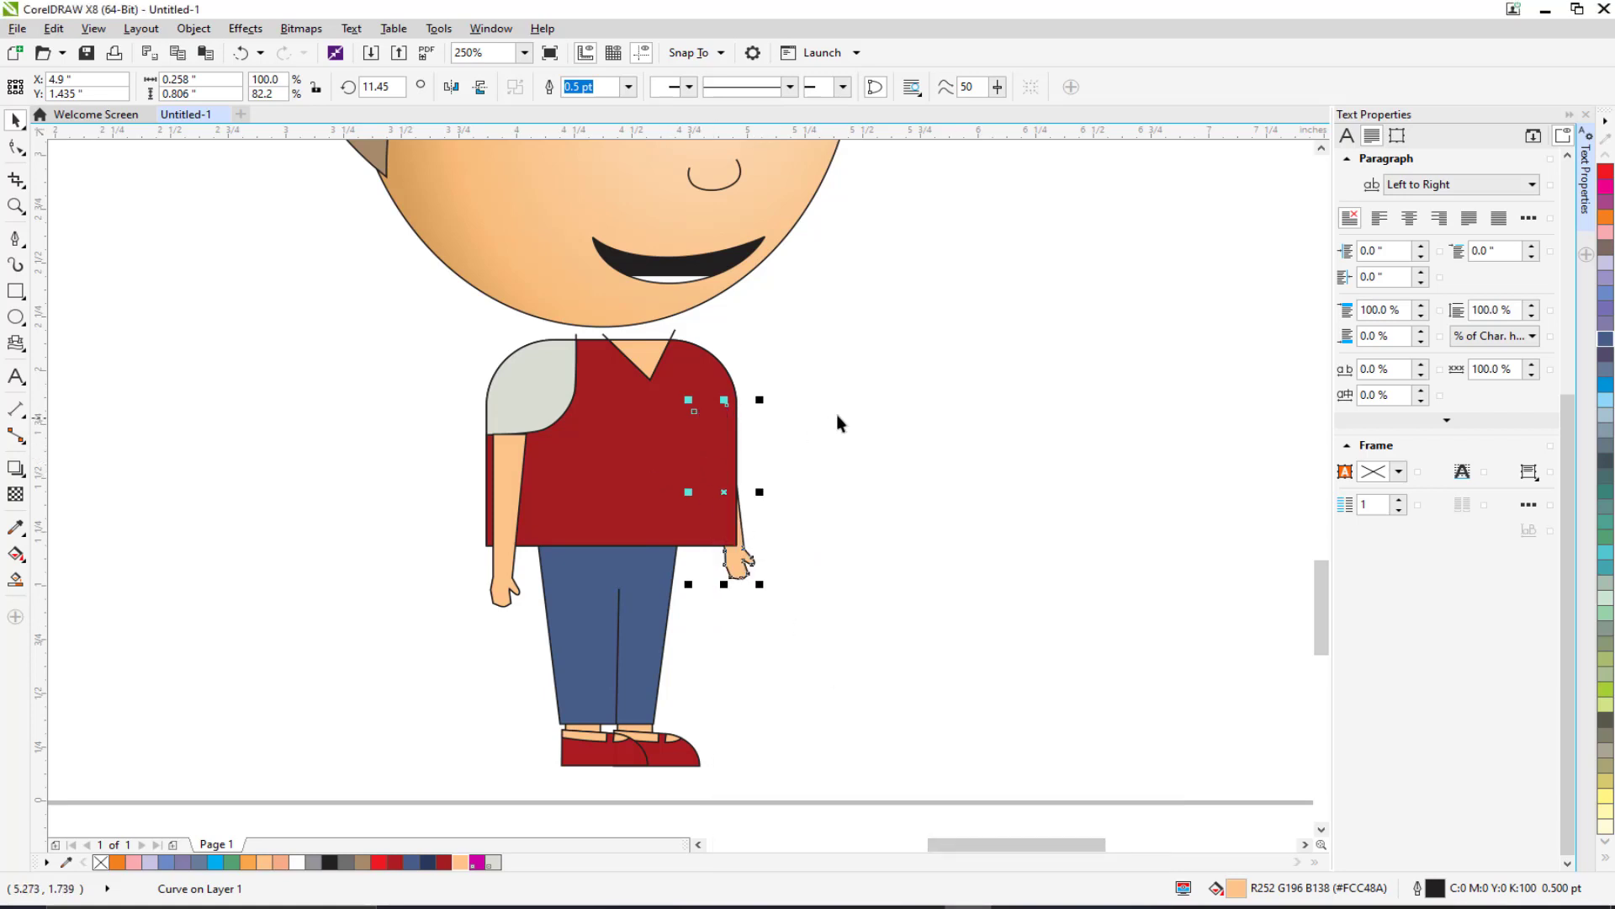
left_click(792, 503)
Step: Draw a neck rectangle about 0.106 by 0.171 inches between chin and collar and fill it with C0 M25 Y49 K0
scroll(792, 503, "down", 3)
left_click_drag(713, 466, 705, 483)
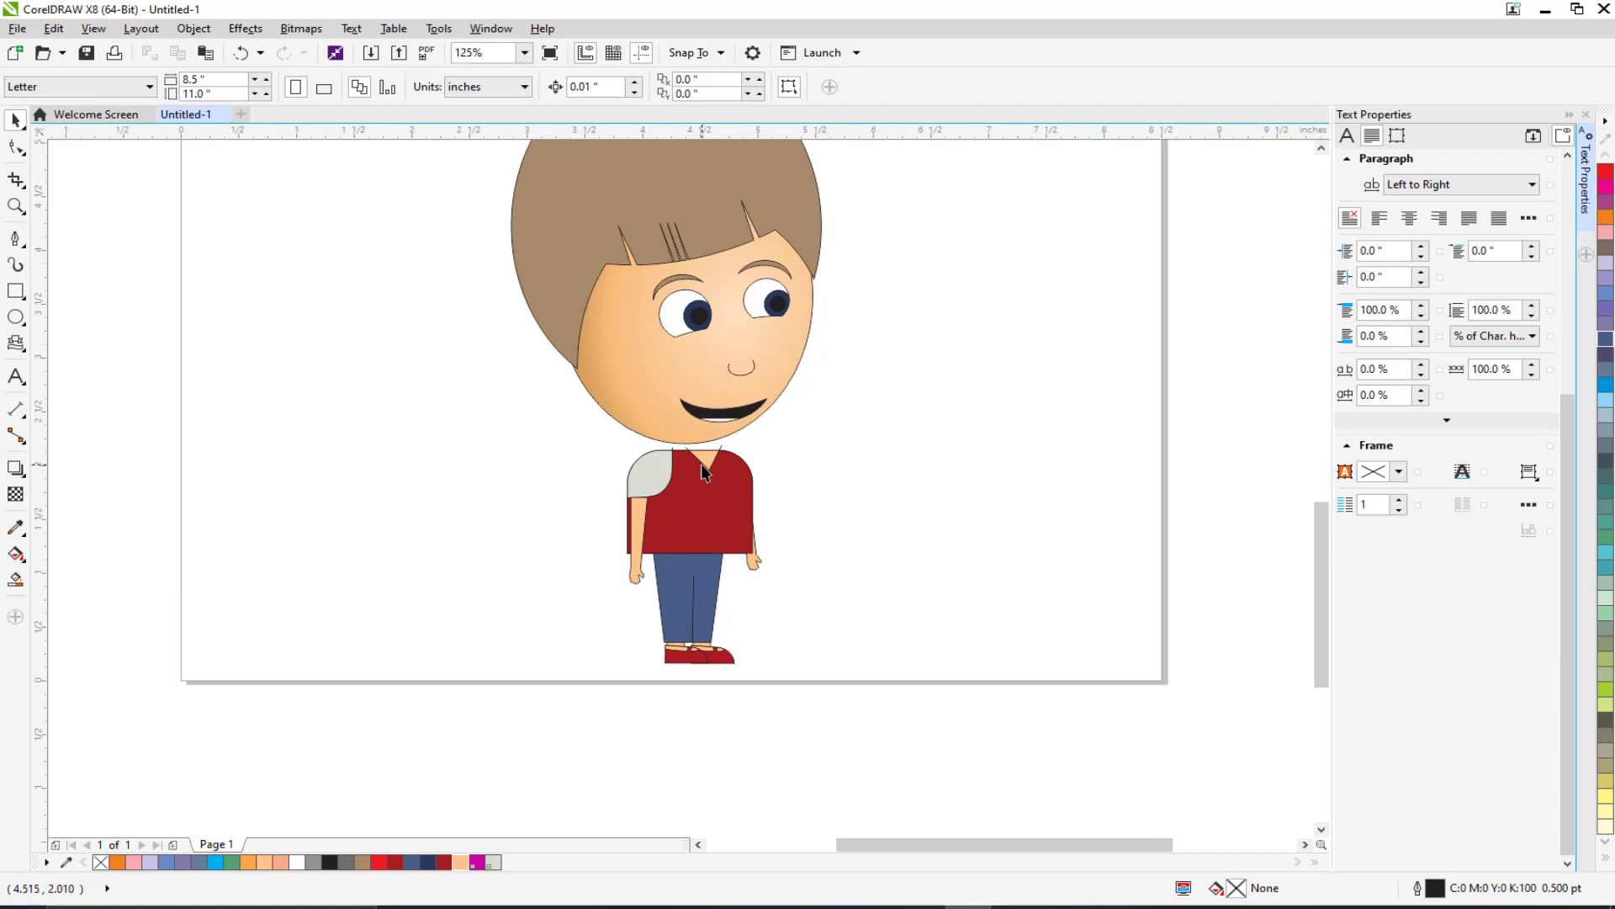
scroll(700, 463, "up", 3)
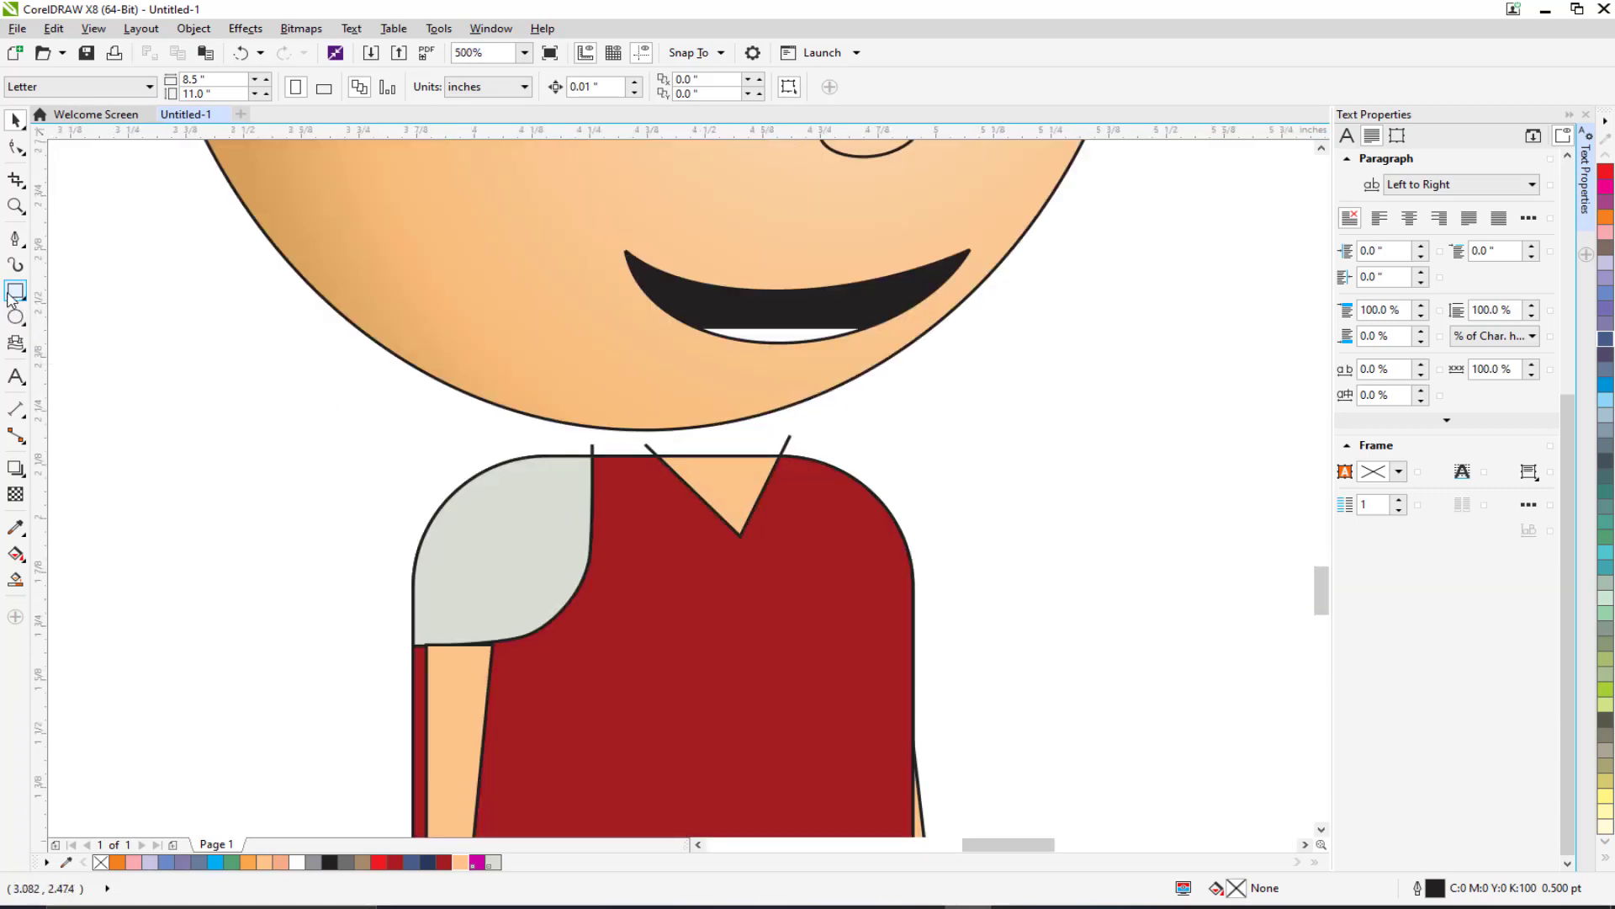
left_click(14, 292)
left_click_drag(686, 402, 746, 487)
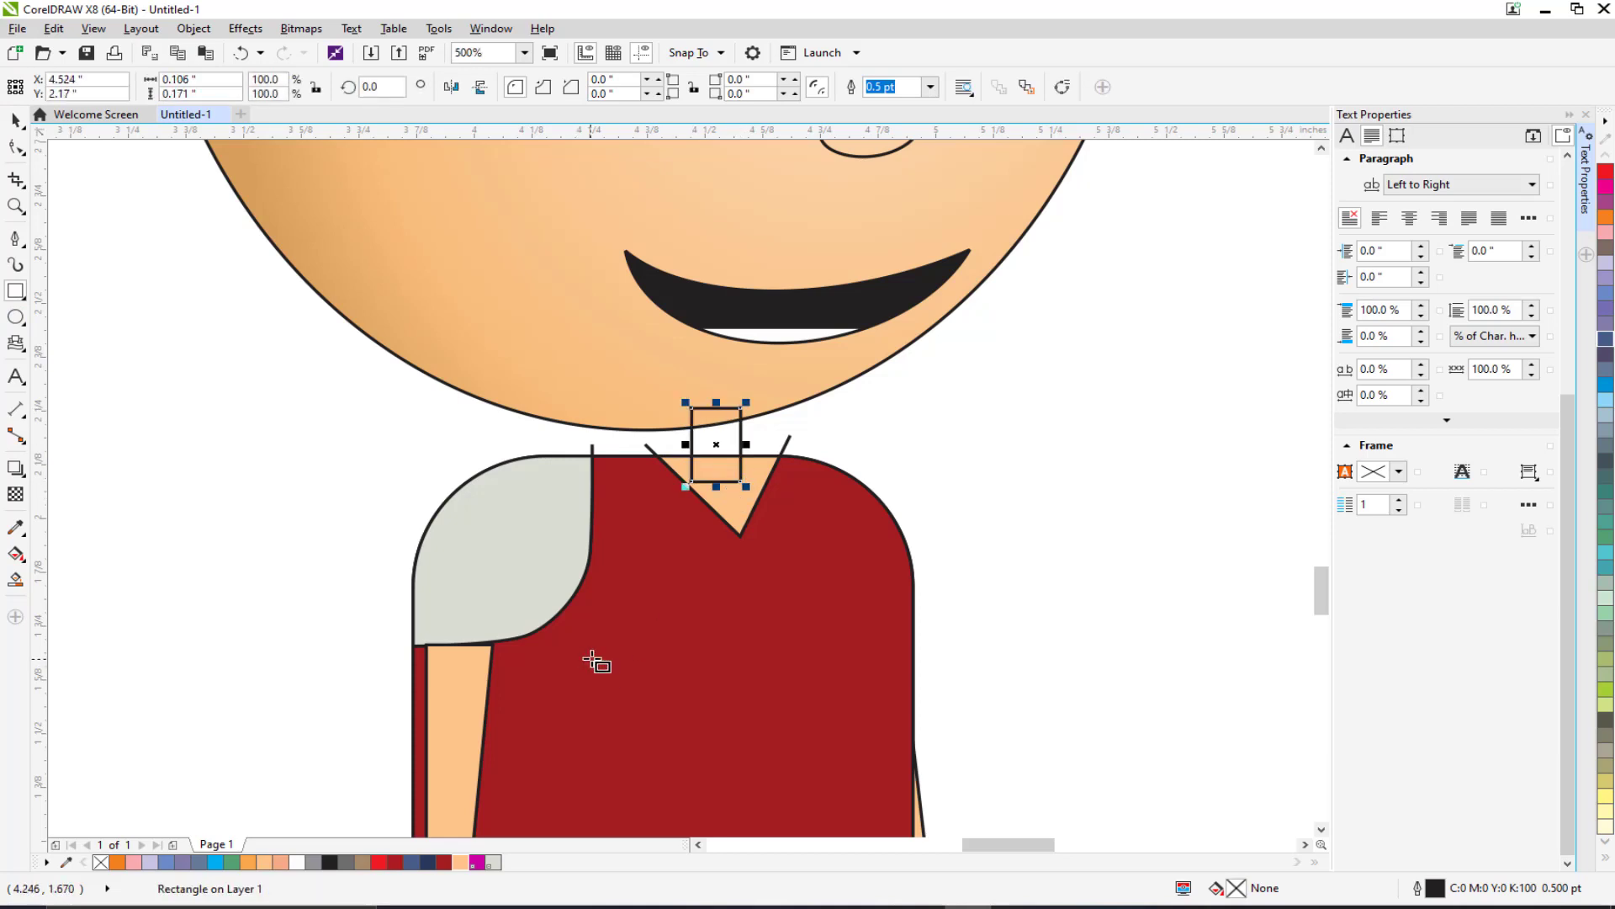
left_click(267, 862)
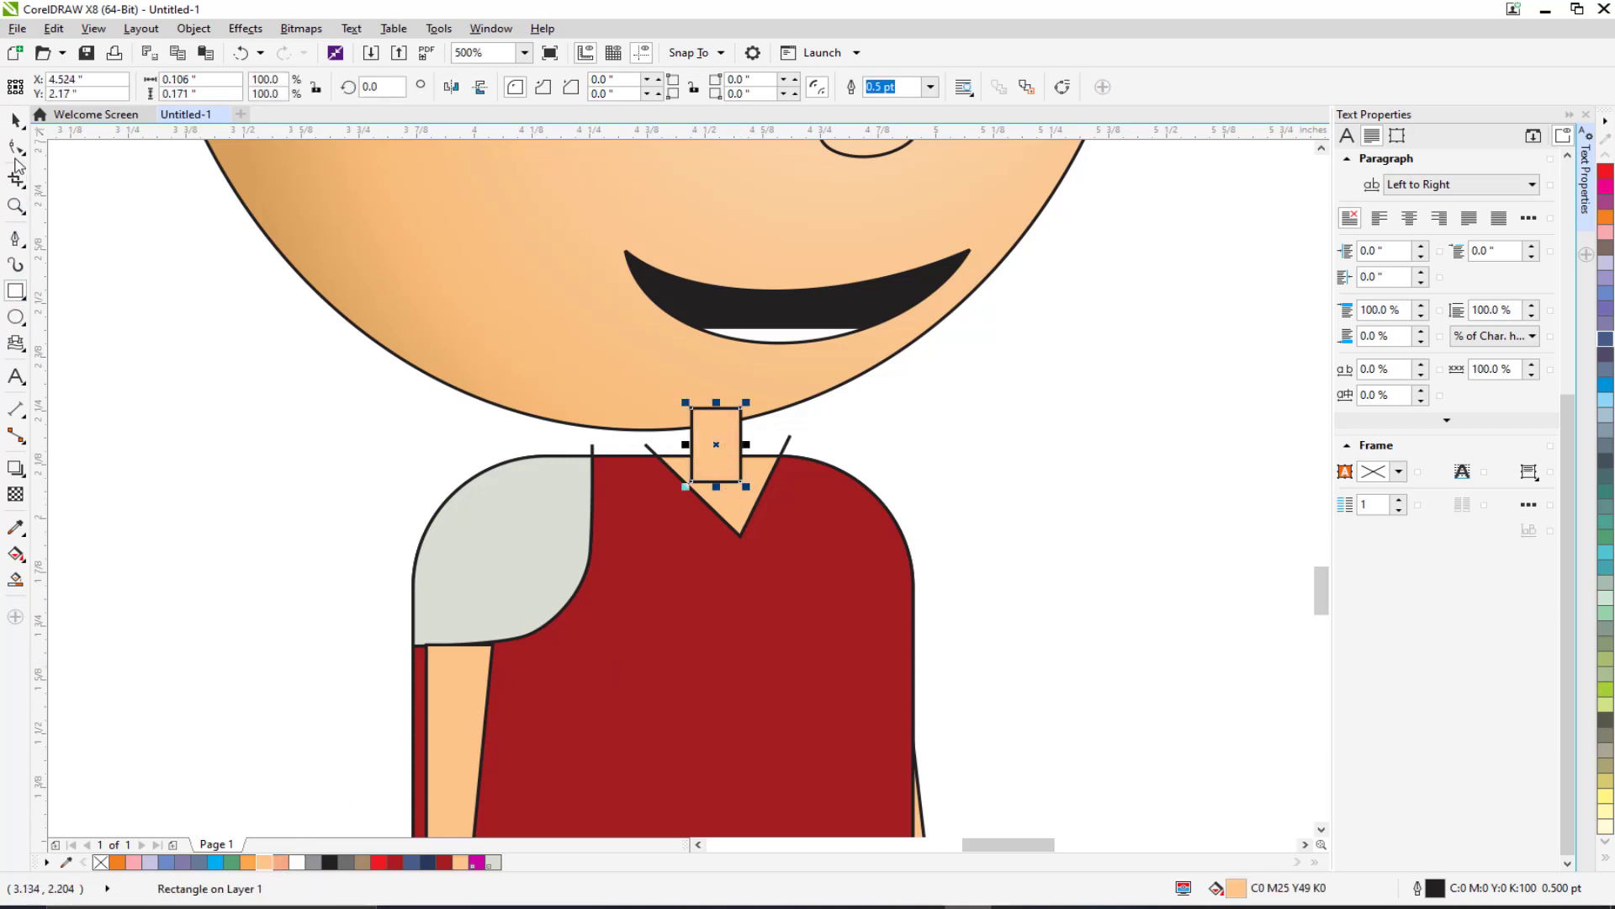
Step: Try to order the neck rectangle behind the skin-coloured collar triangle
left_click(16, 123)
right_click(706, 428)
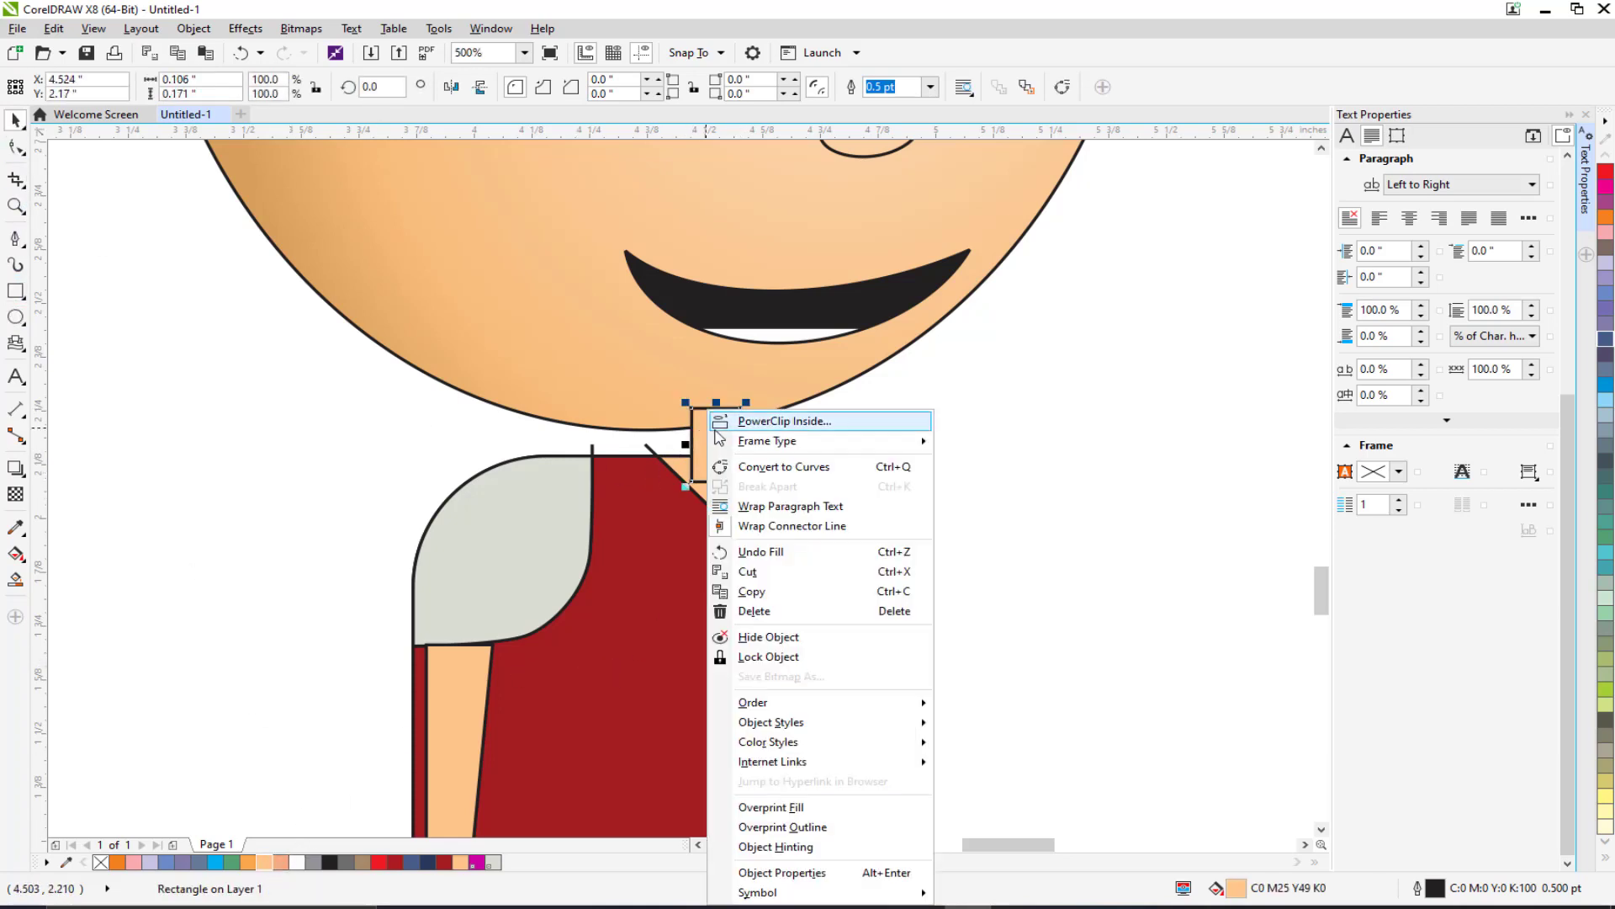
mouse_move(856, 711)
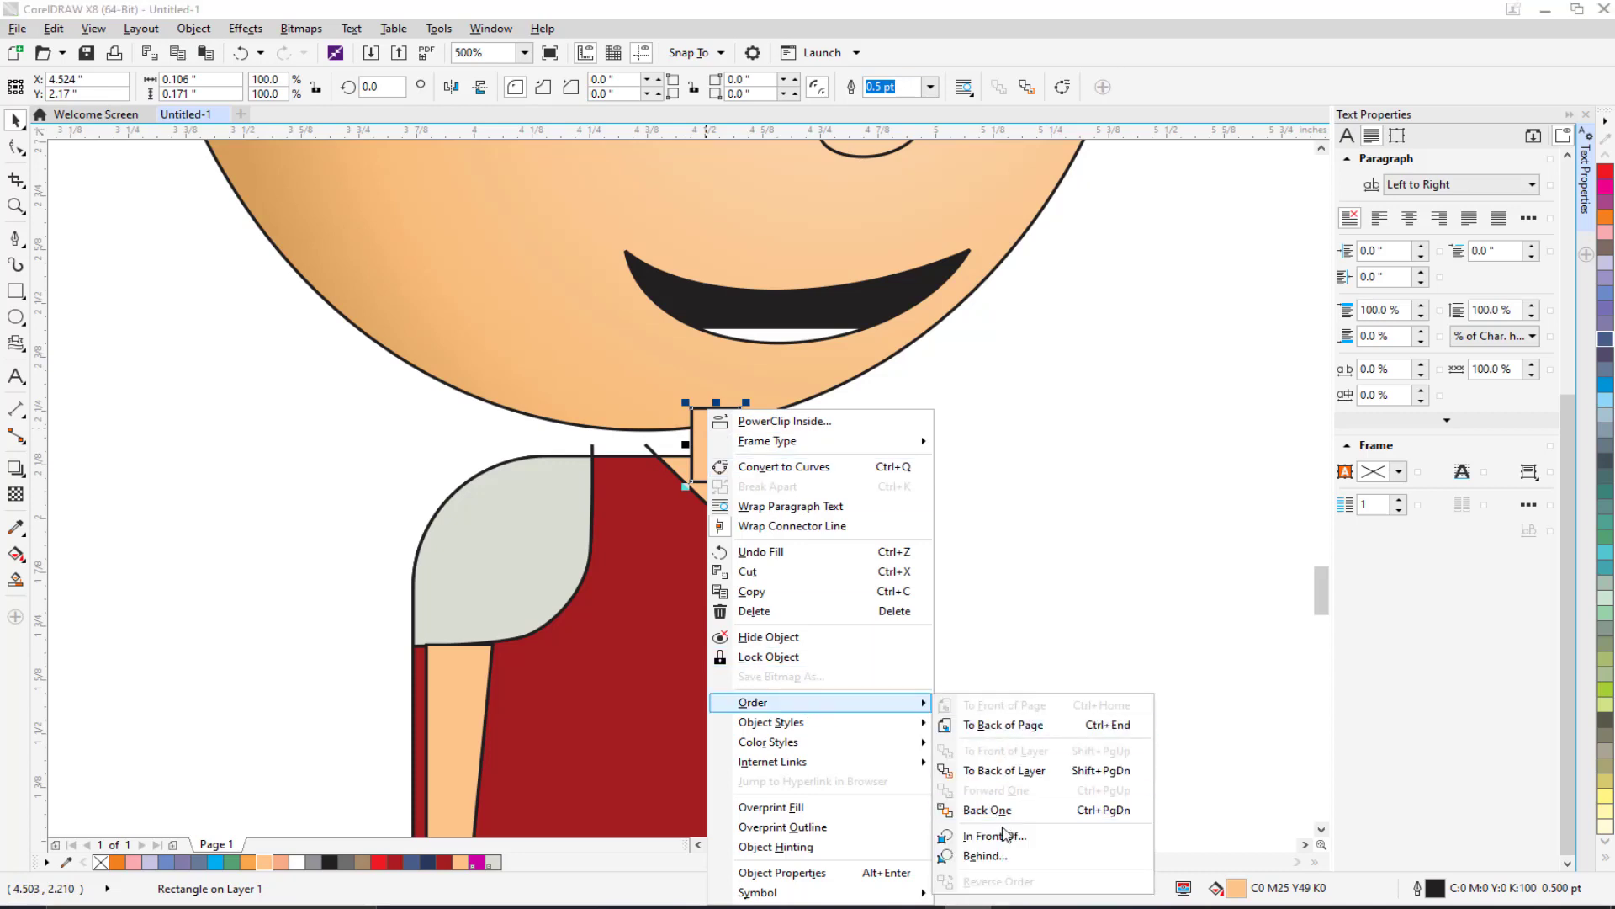
left_click(984, 856)
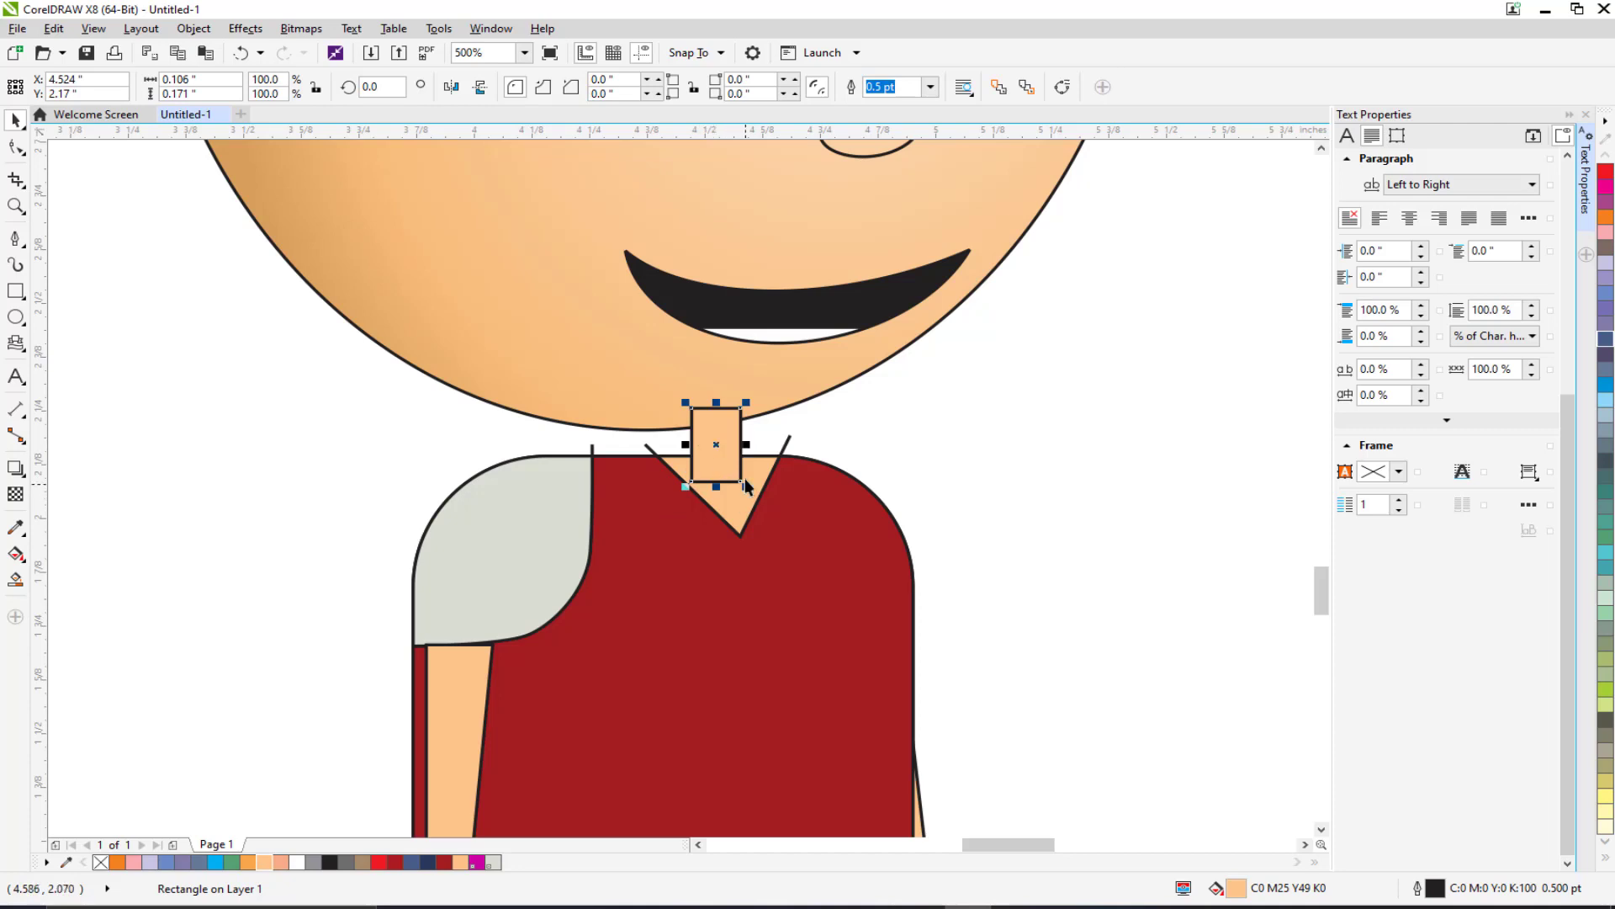
left_click(761, 469)
Step: Send the neck rectangle to the back of the layer
left_click(705, 431)
right_click(705, 431)
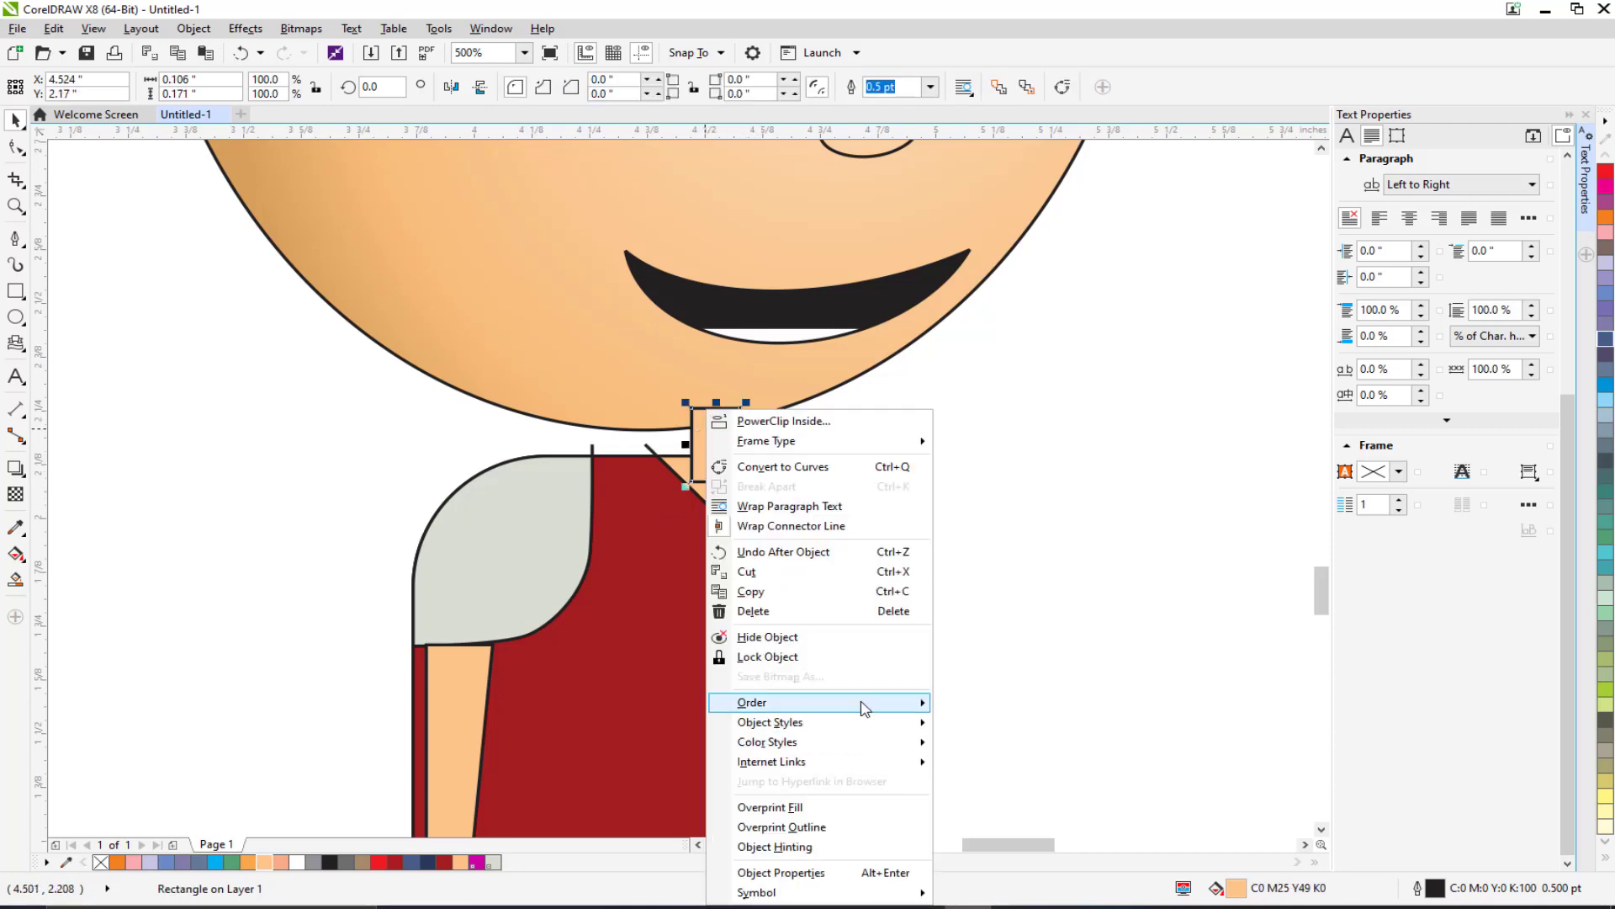
mouse_move(850, 703)
left_click(1001, 769)
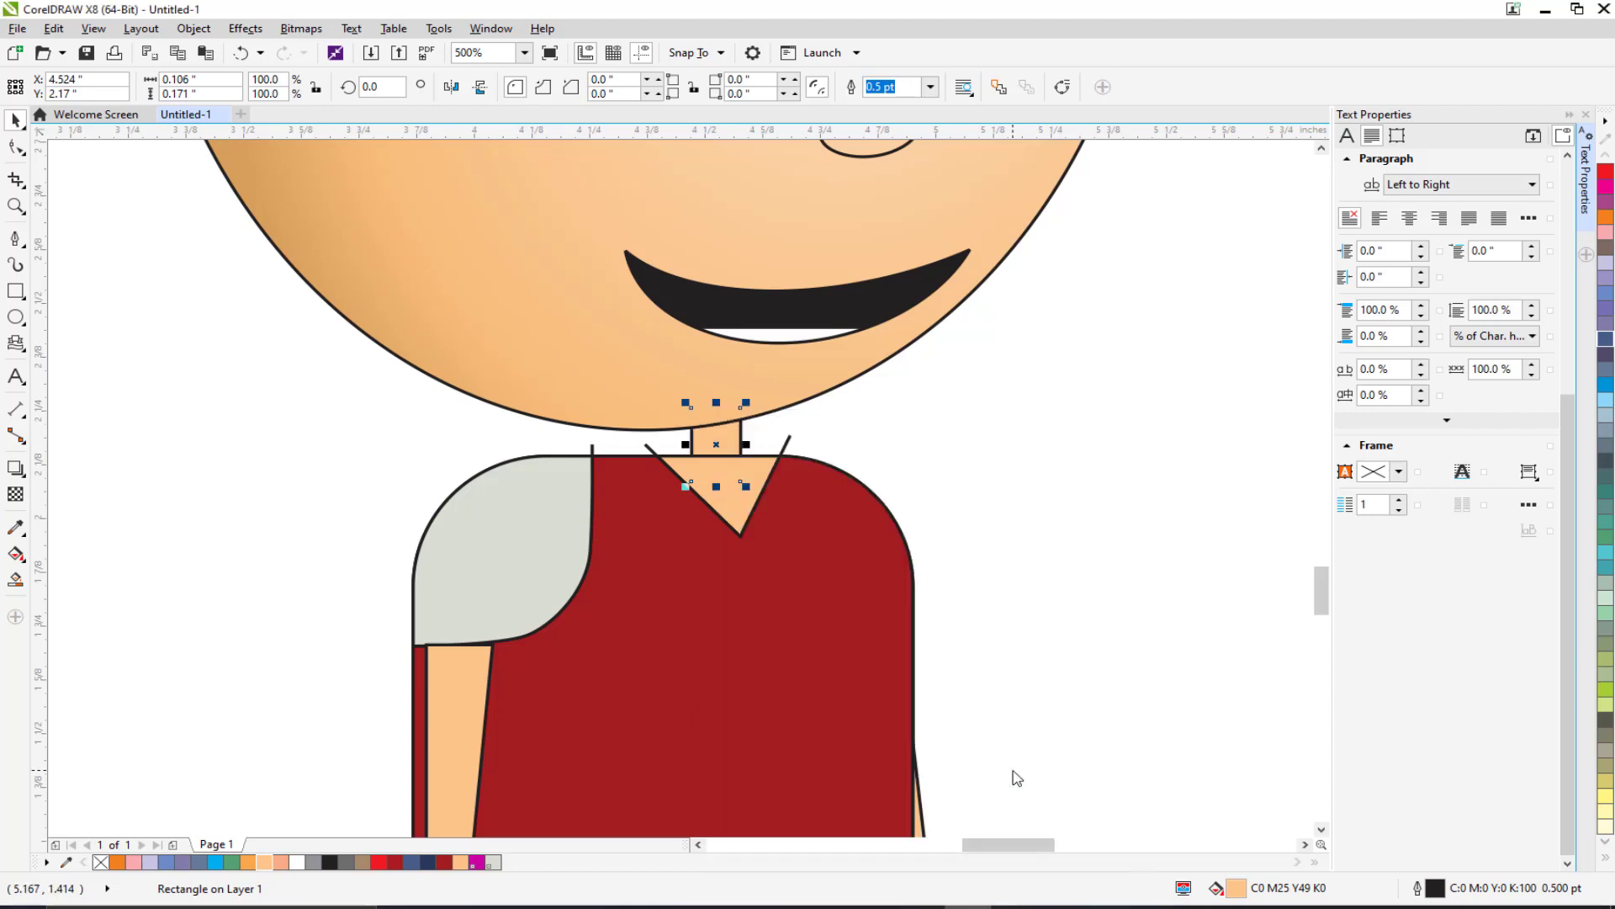
Step: Group the 15 objects of the body and move the group down and slightly left, clear of the head
scroll(966, 497, "down", 4)
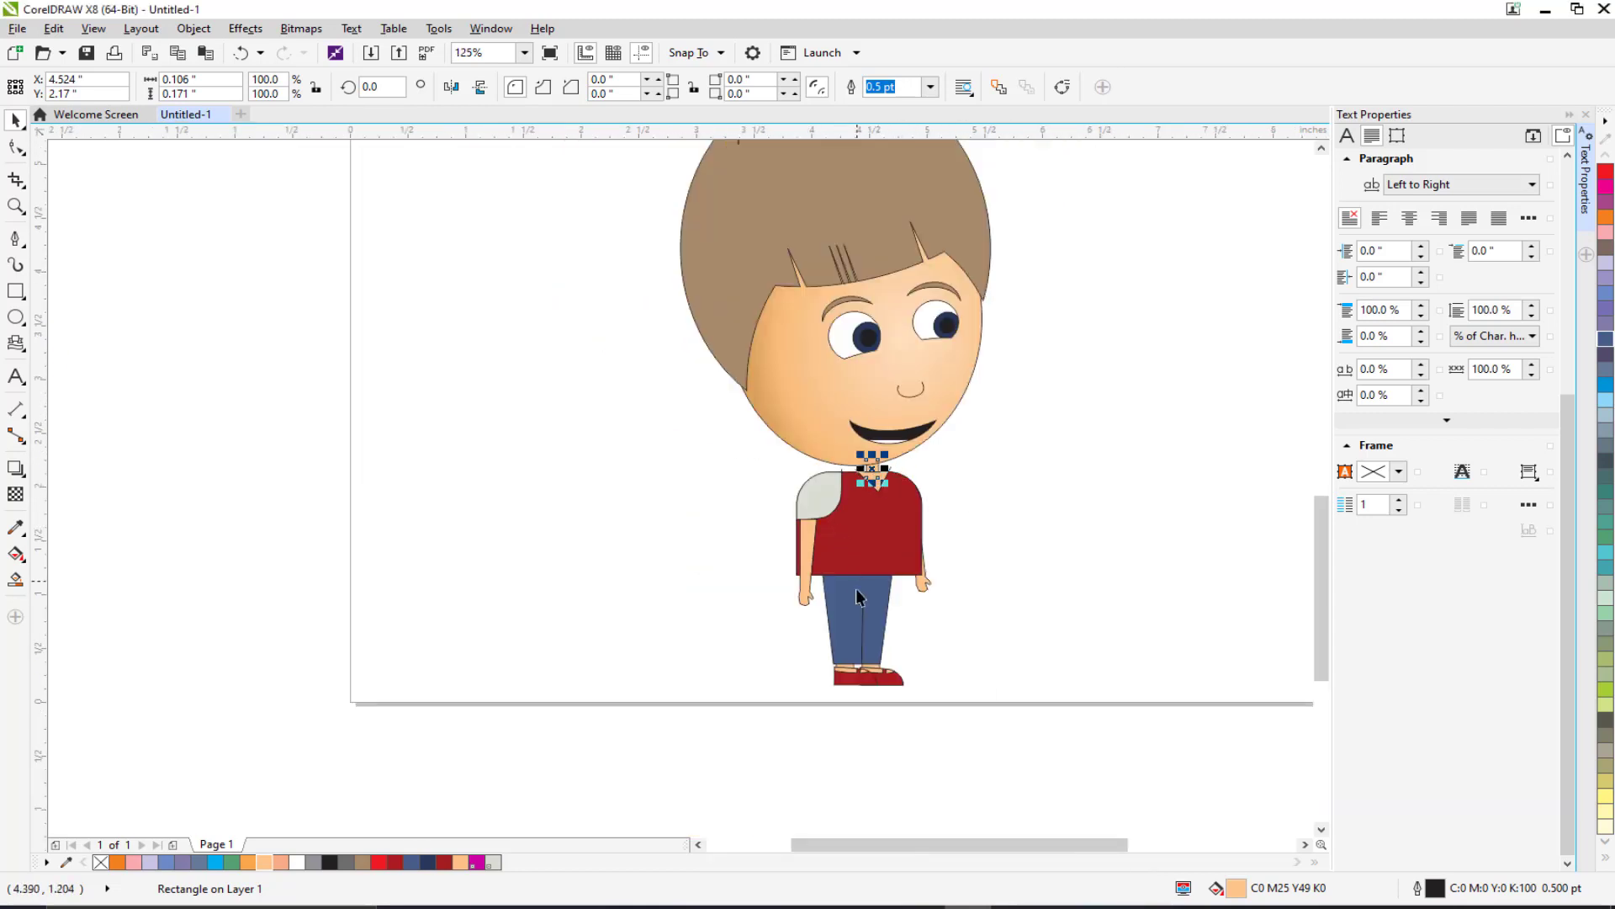
left_click_drag(983, 728, 747, 440)
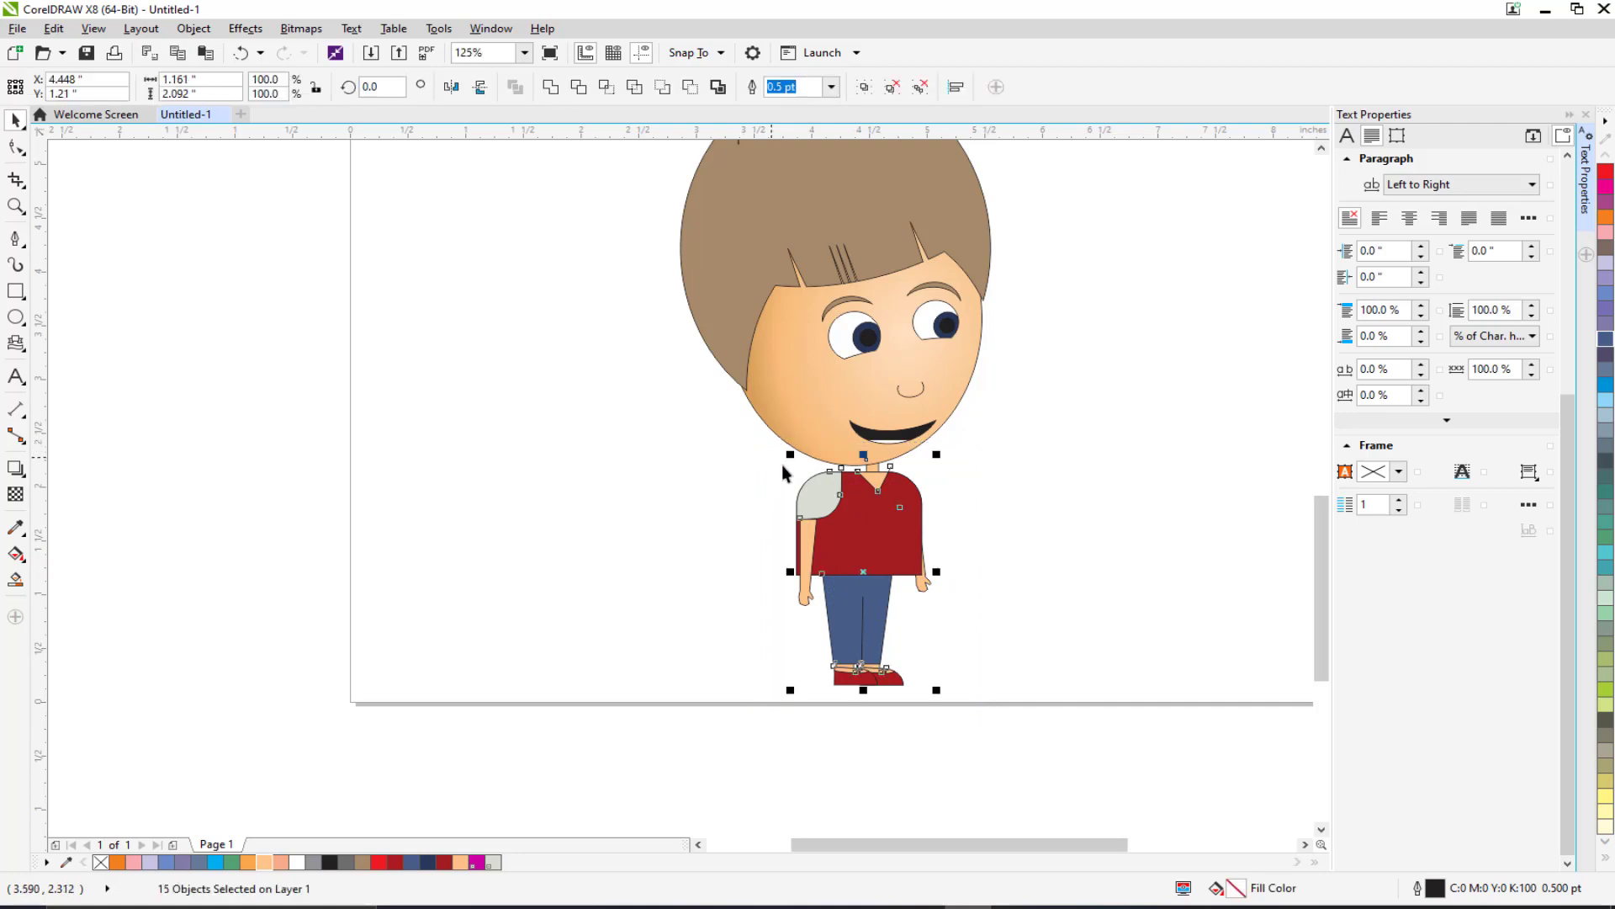
key("ctrl+g")
left_click_drag(880, 526, 826, 619)
left_click_drag(794, 492, 800, 616)
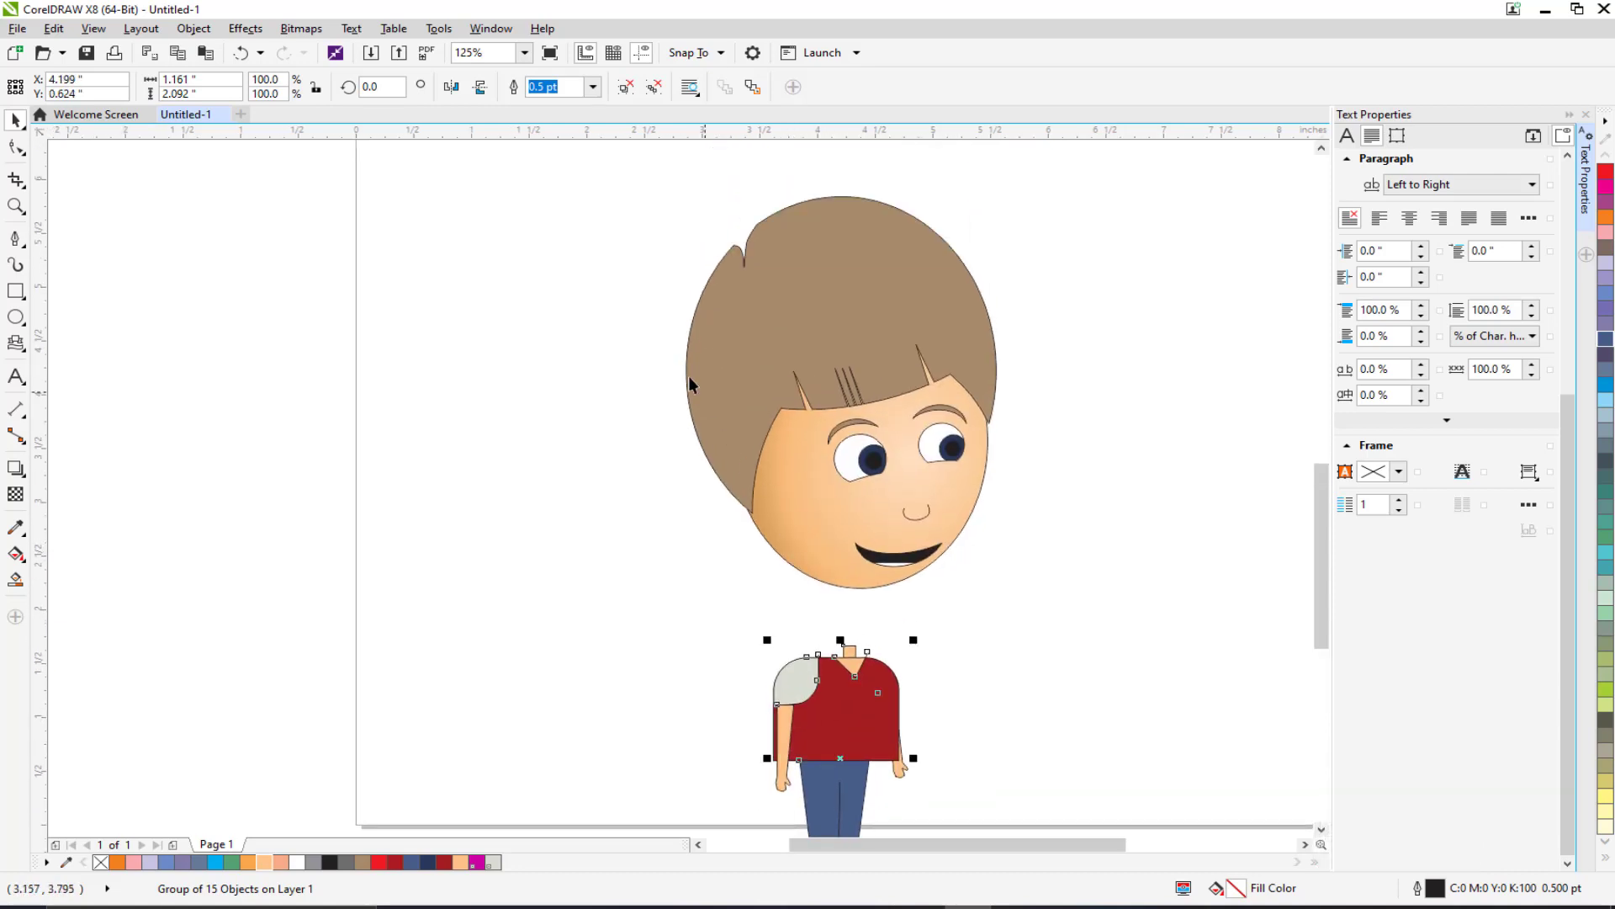
Step: Group the eight objects of the boy's head and lower the group onto the neck
left_click(633, 227)
left_click_drag(759, 301, 1035, 616)
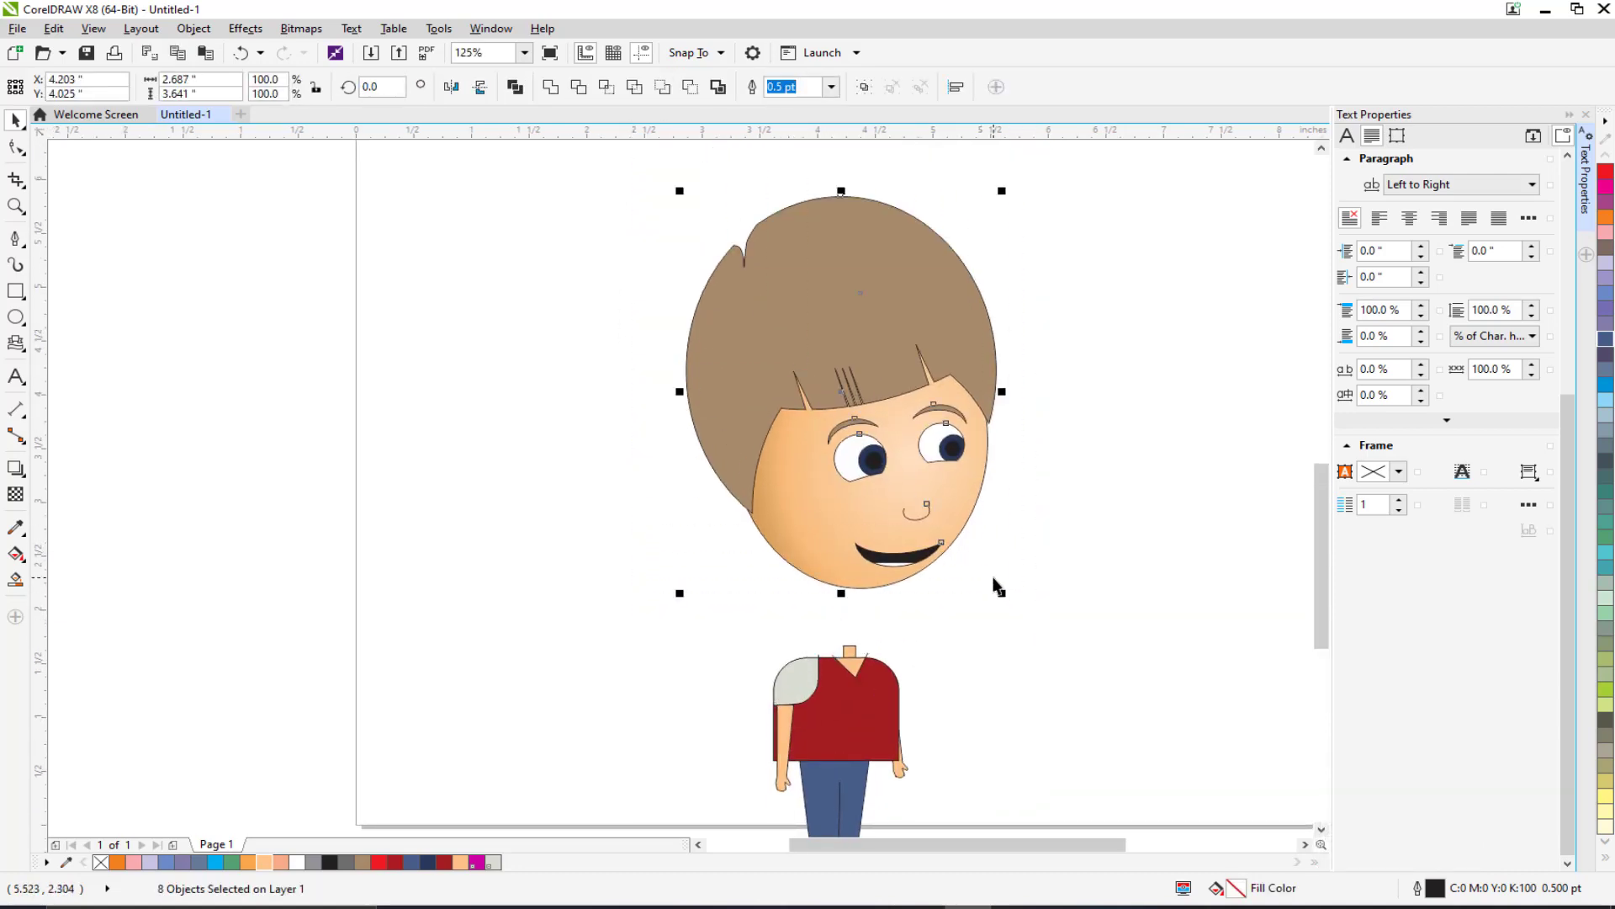
key("ctrl+g")
left_click_drag(896, 585, 886, 481)
left_click_drag(808, 433, 786, 496)
scroll(805, 548, "up", 2)
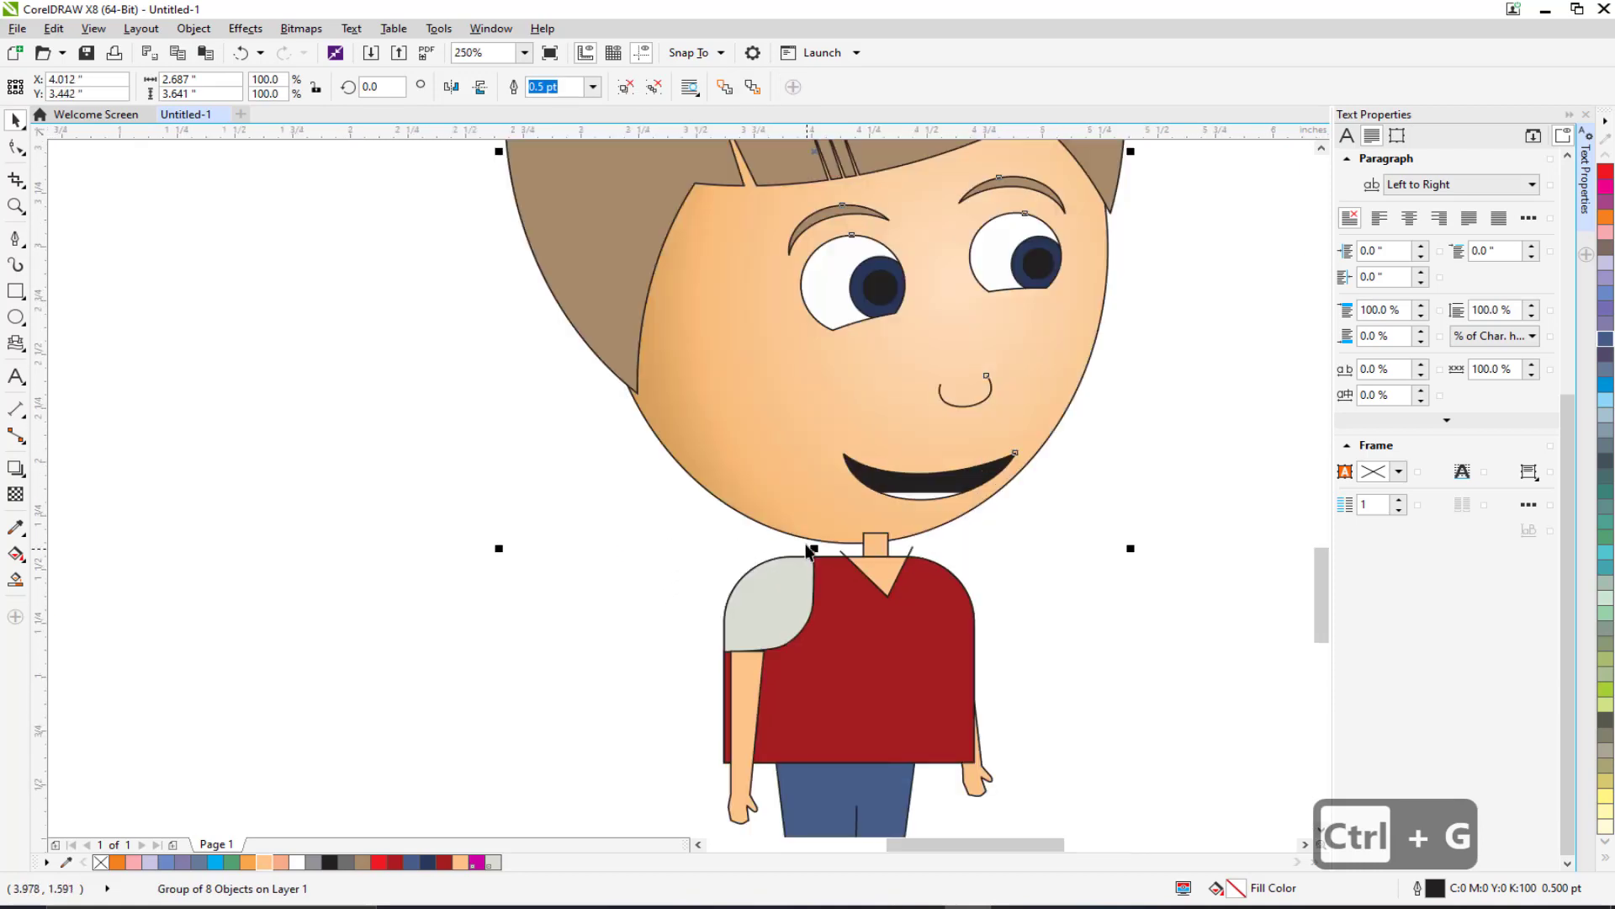
Step: Bring the head group to the front of the layer so the chin overlaps the neck
right_click(783, 453)
mouse_move(953, 721)
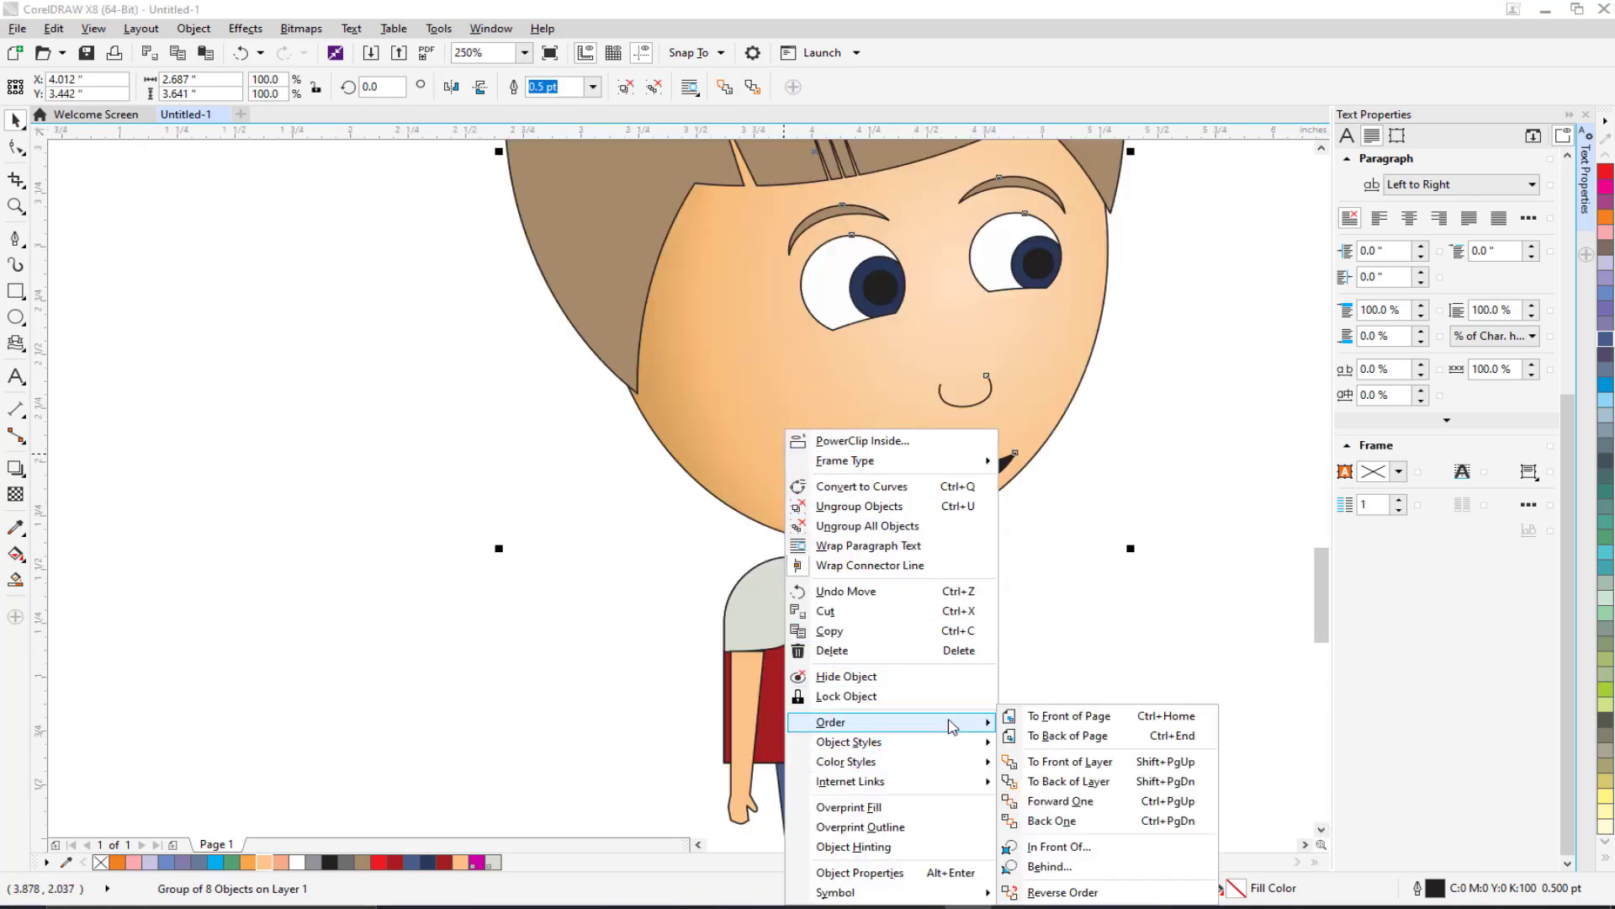
left_click(1083, 763)
scroll(714, 541, "down", 2)
scroll(728, 551, "up", 2)
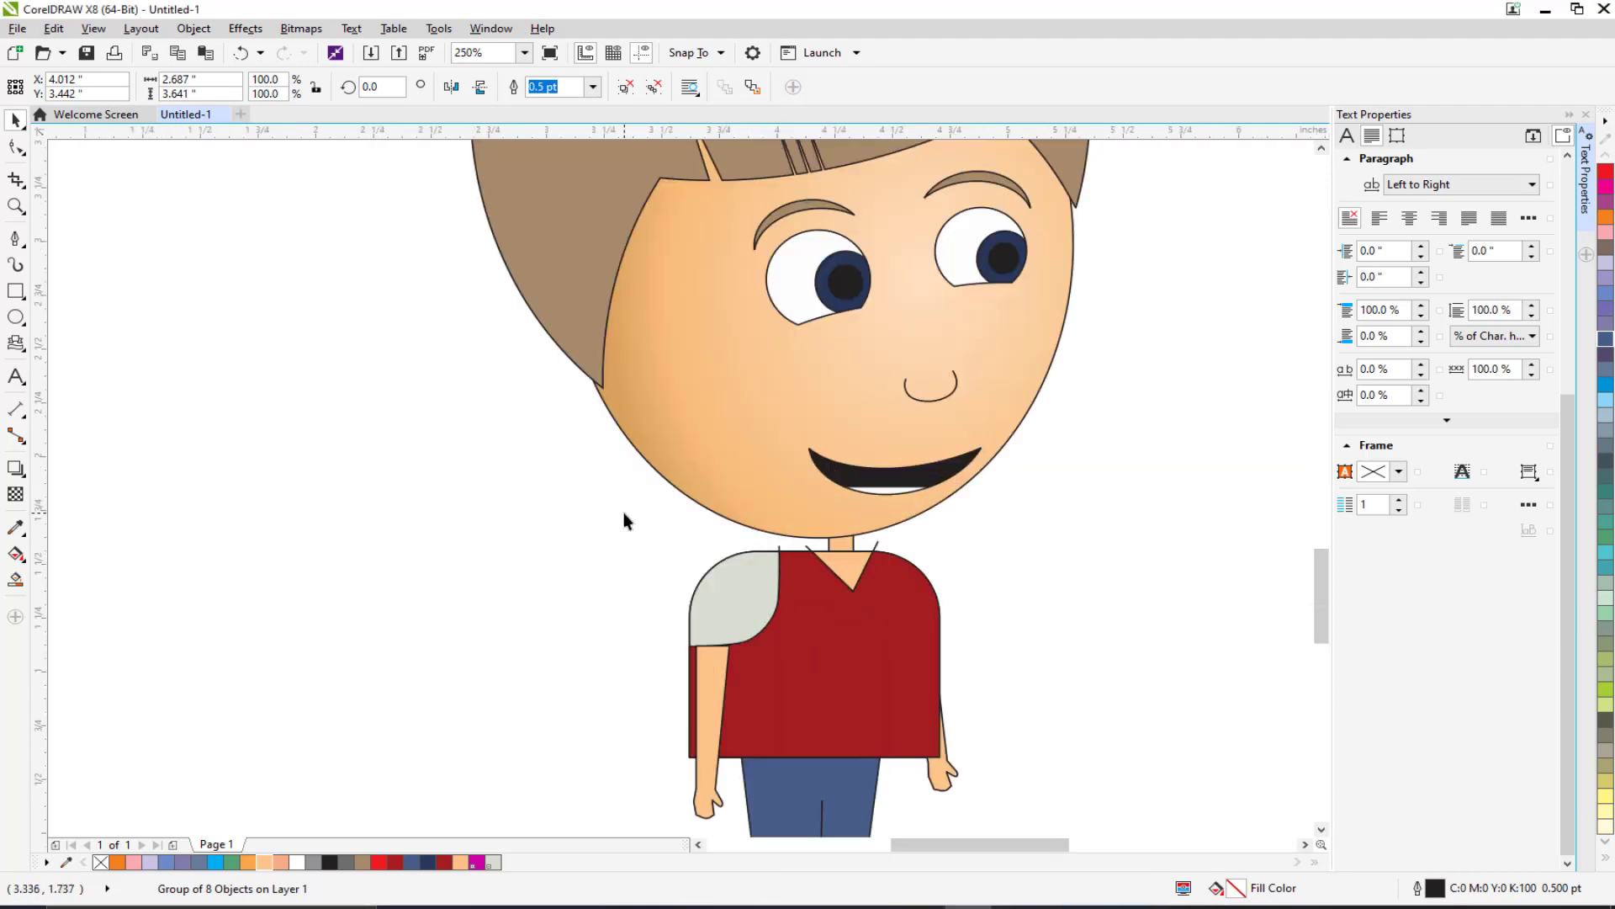
left_click(624, 512)
scroll(823, 553, "up", 2)
left_click(932, 538)
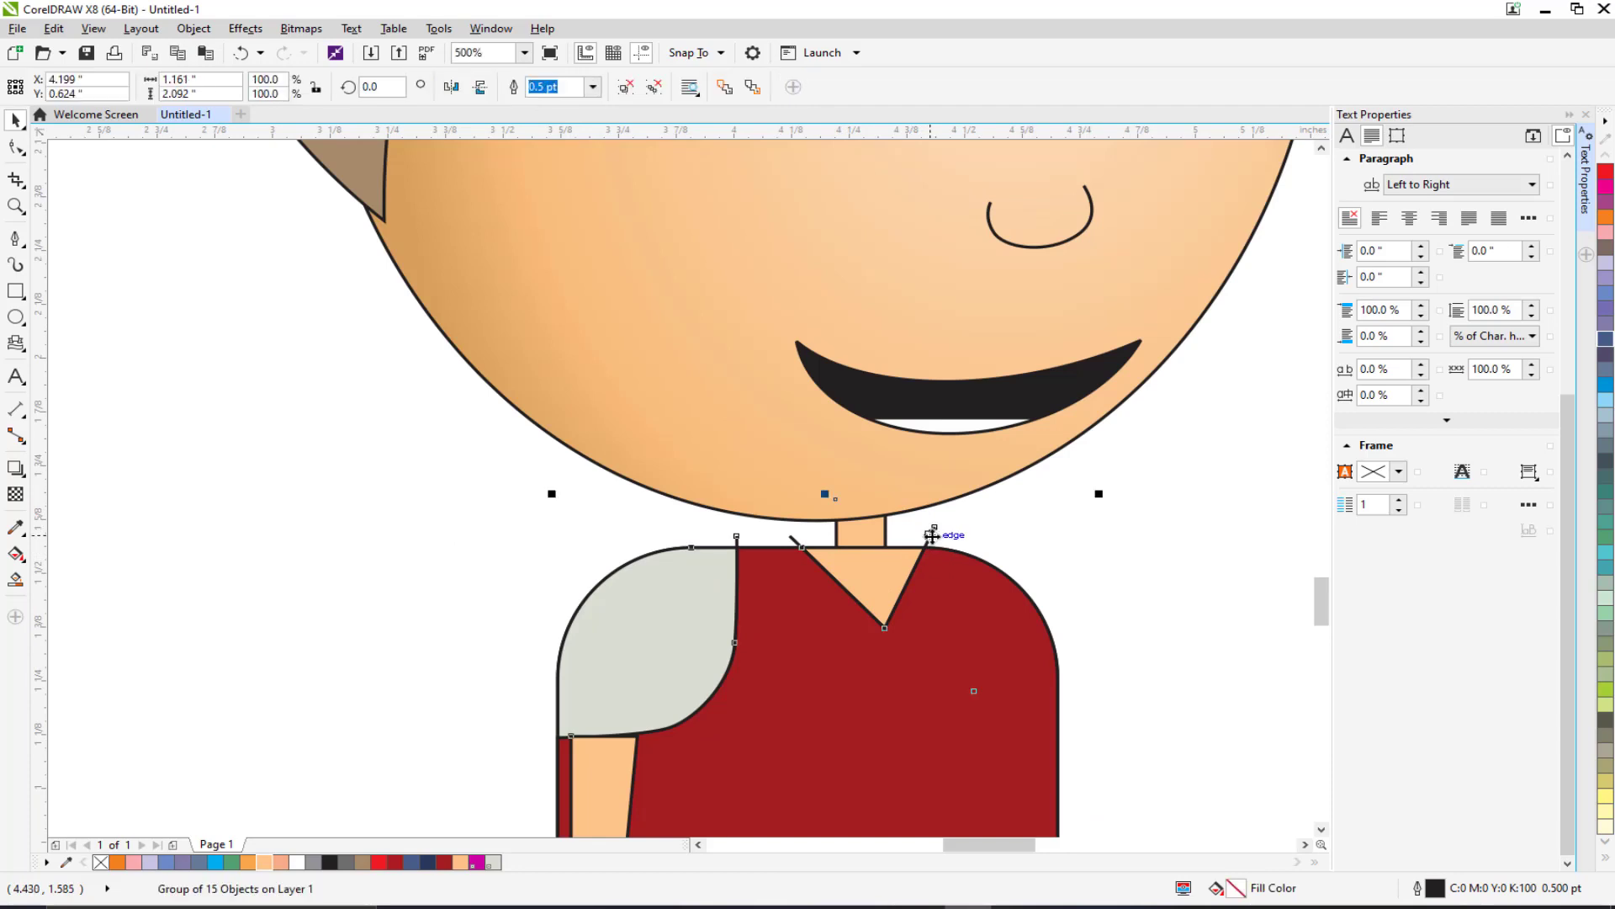
key("Delete")
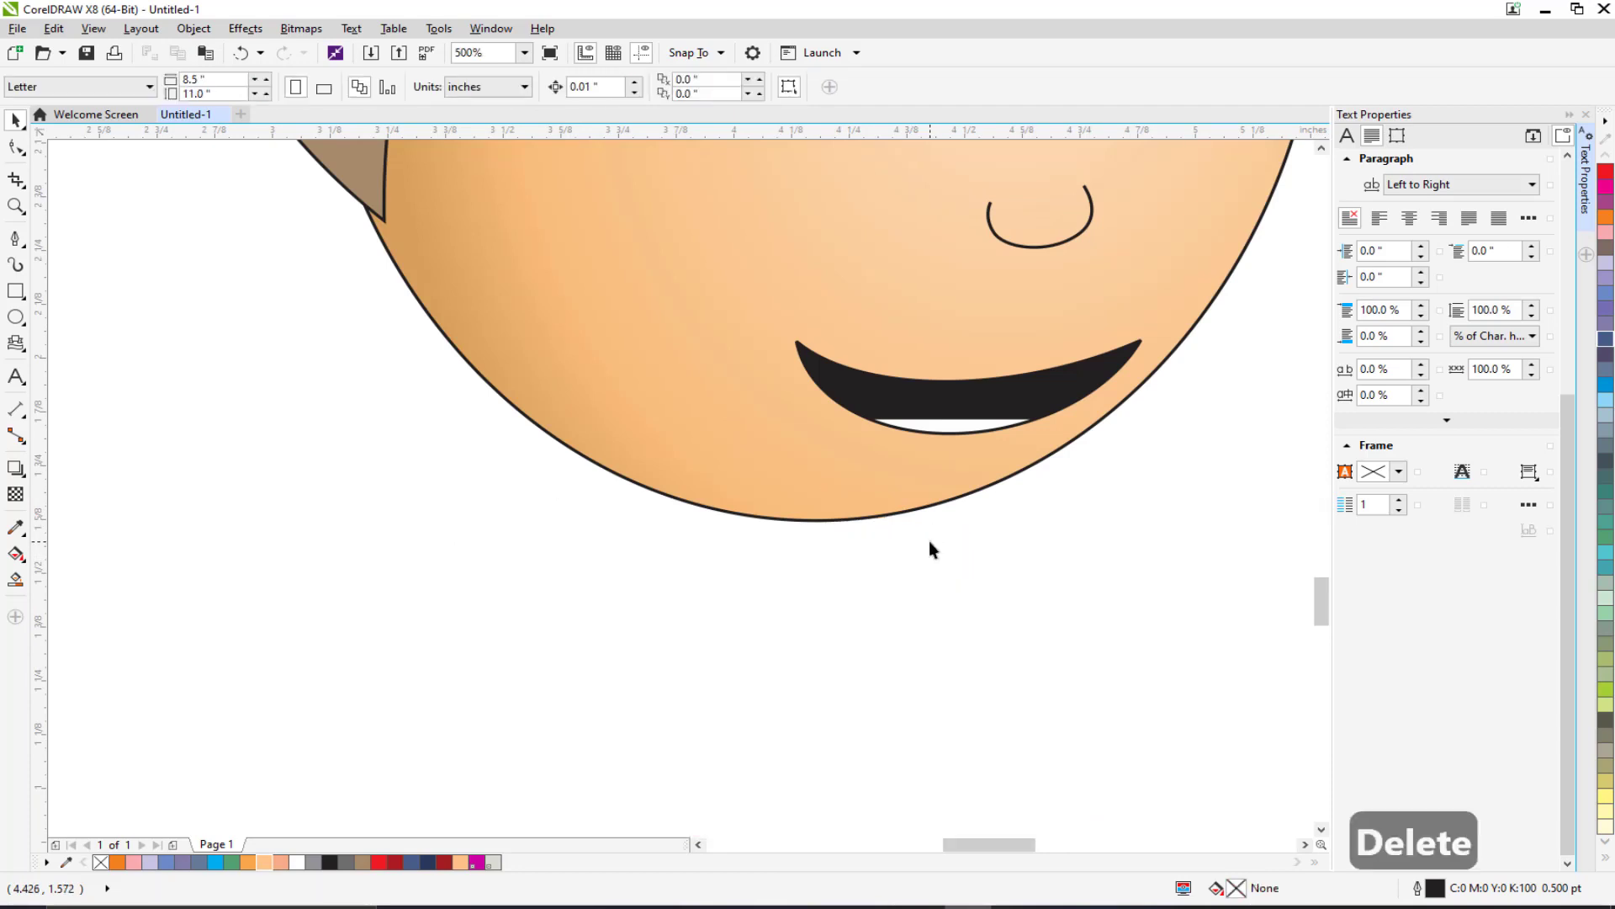
key("ctrl+z")
Step: Ungroup the body and delete the V-neck and sleeve guide curves whose ends stick out above the shirt
right_click(887, 561)
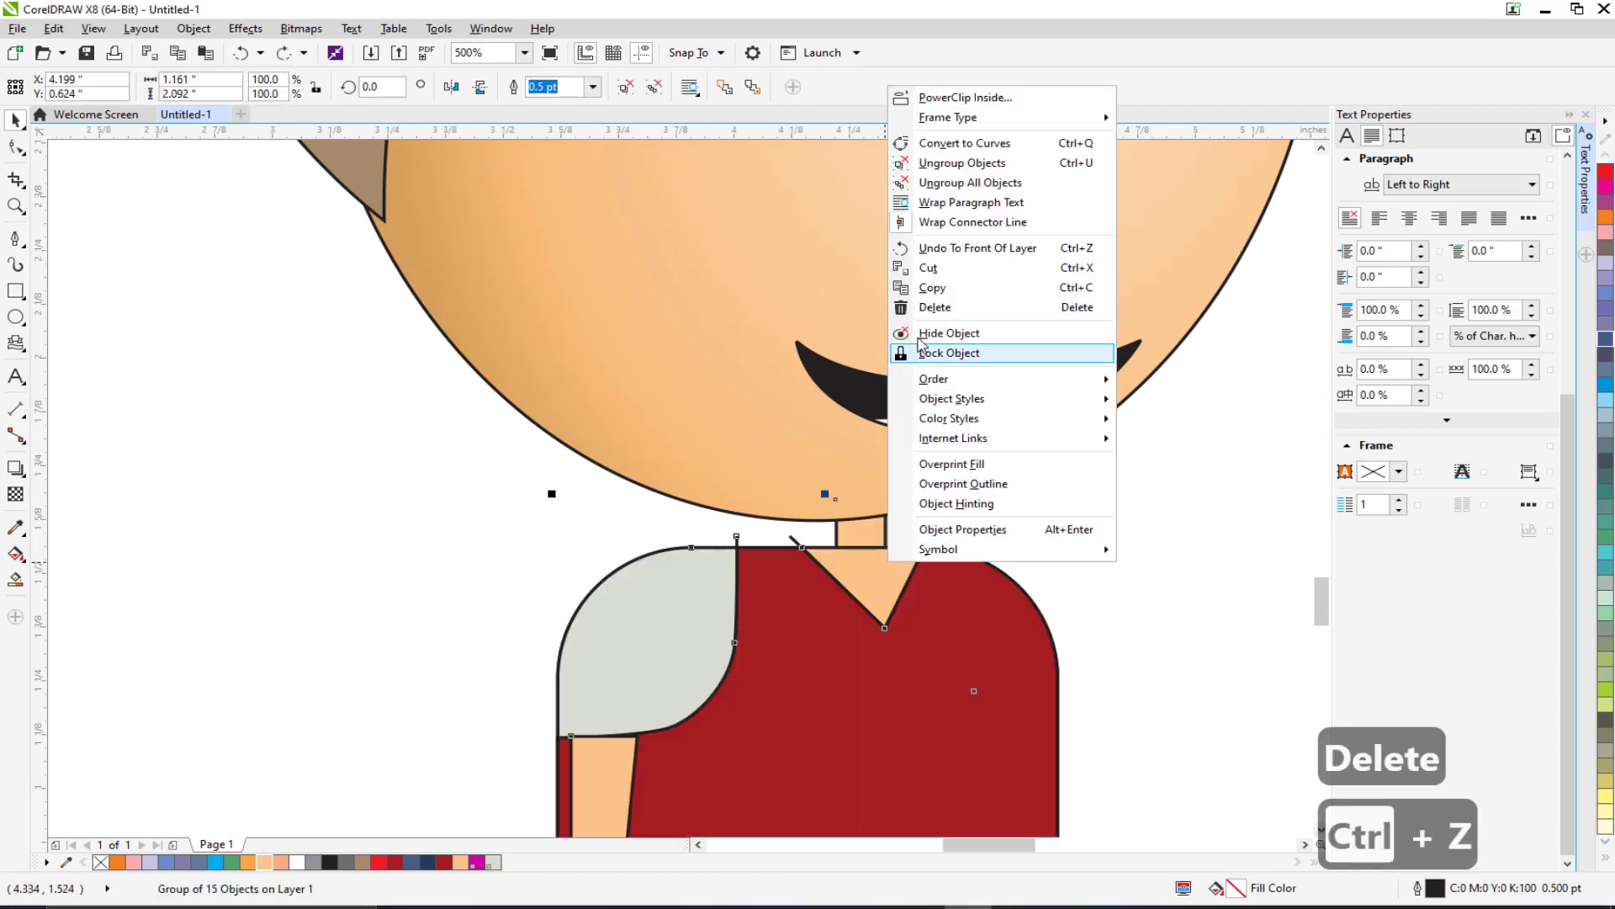
left_click(955, 164)
left_click(984, 550)
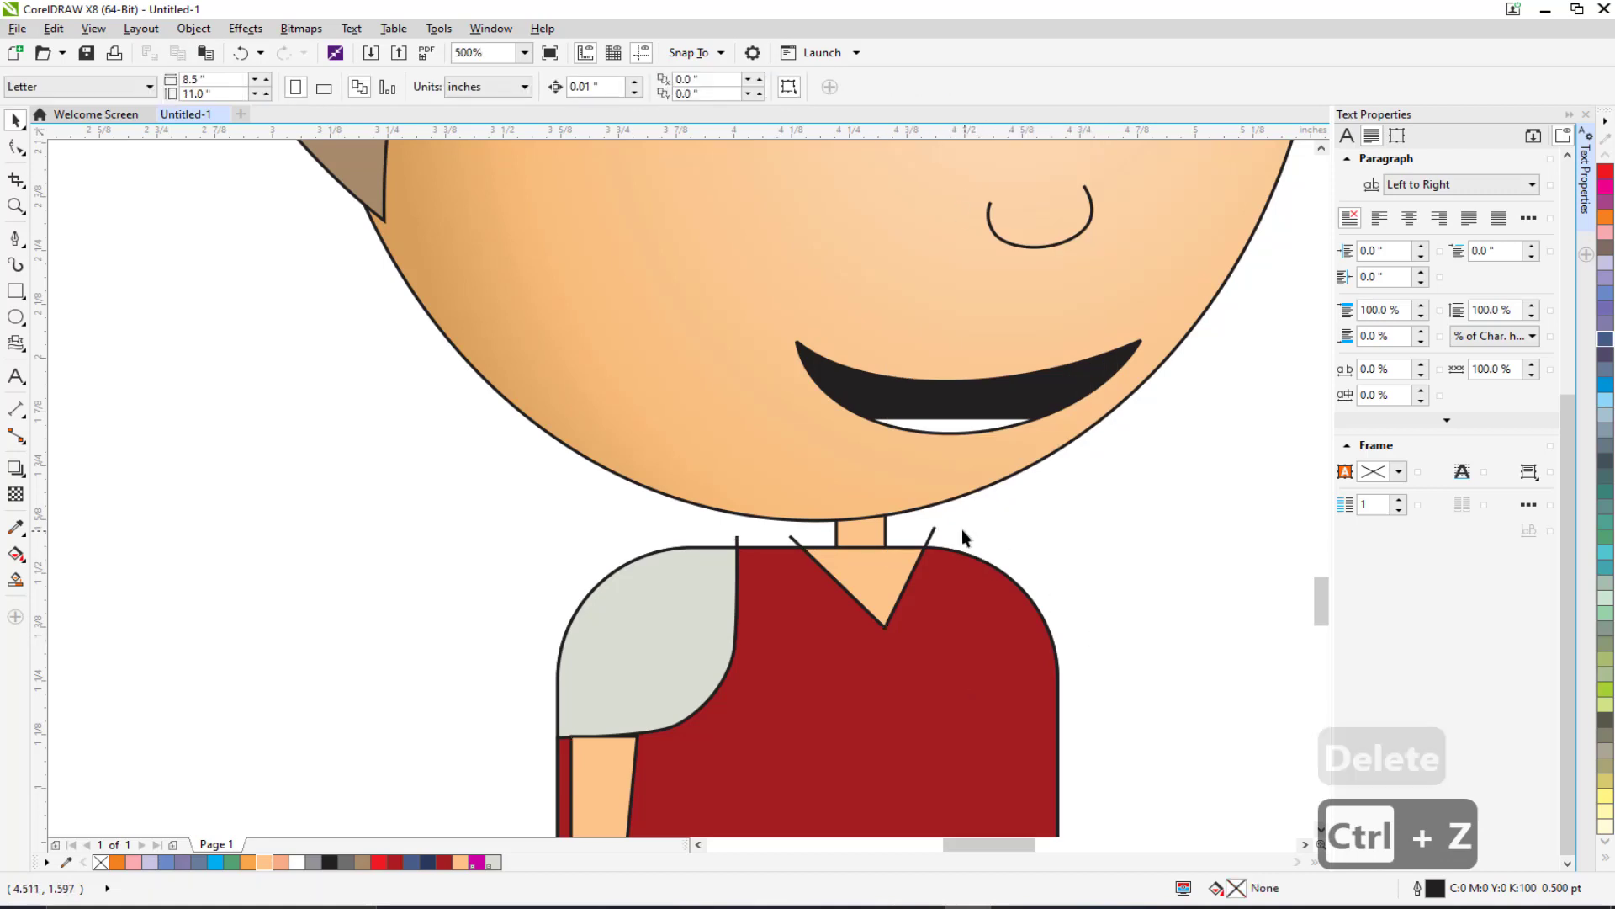
left_click(931, 532)
key("Delete")
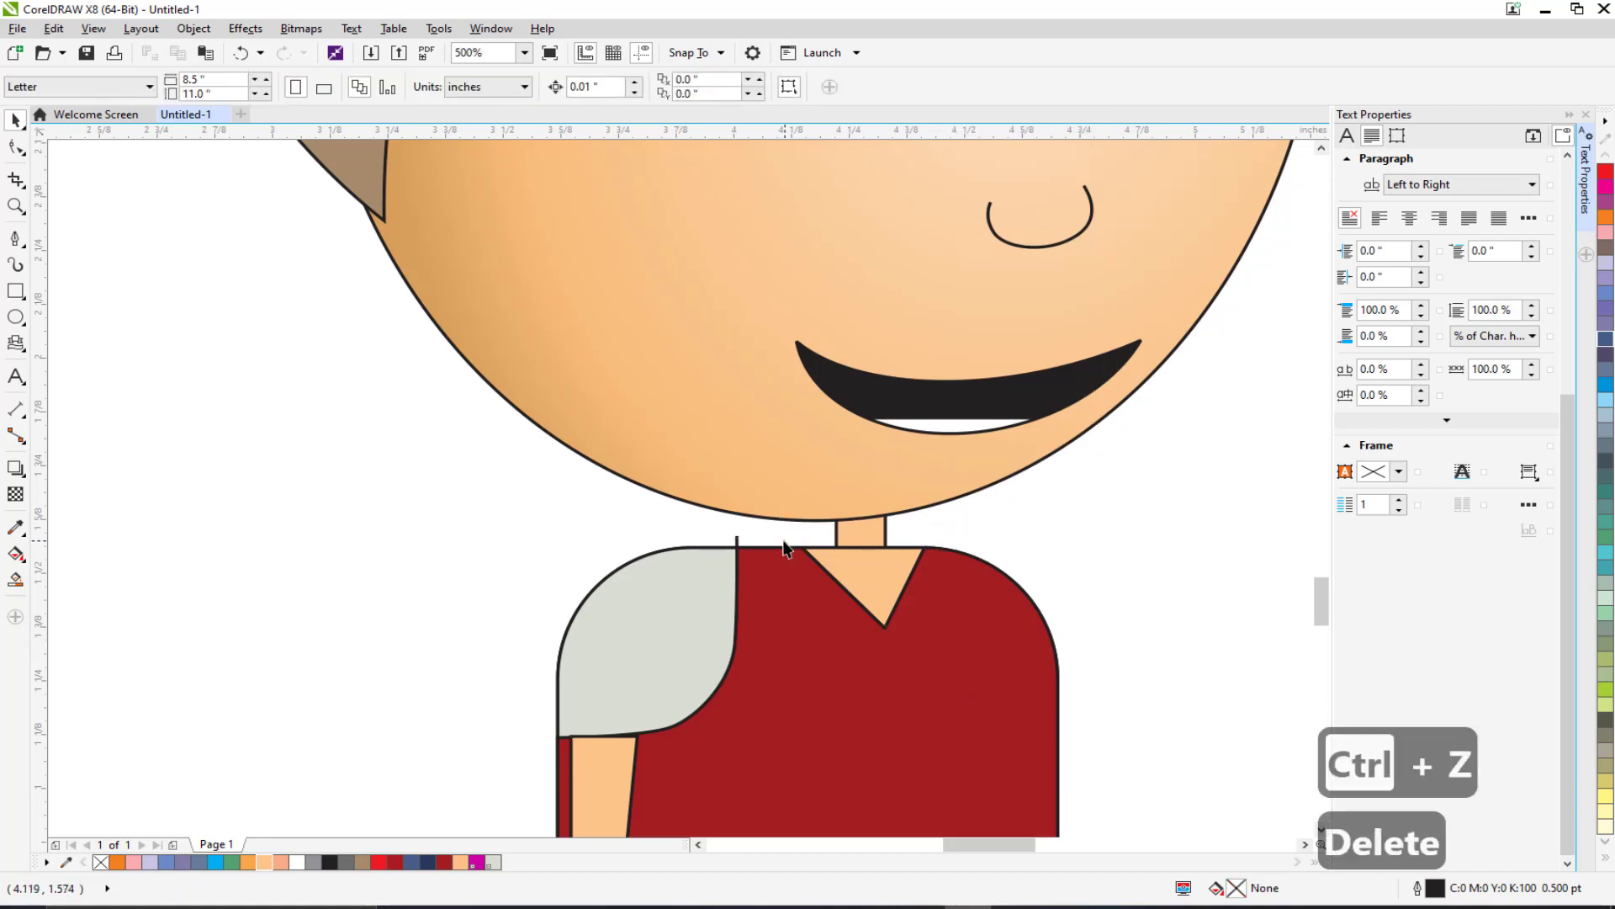
left_click(737, 547)
key("Delete")
scroll(757, 560, "down", 3)
scroll(831, 507, "up", 3)
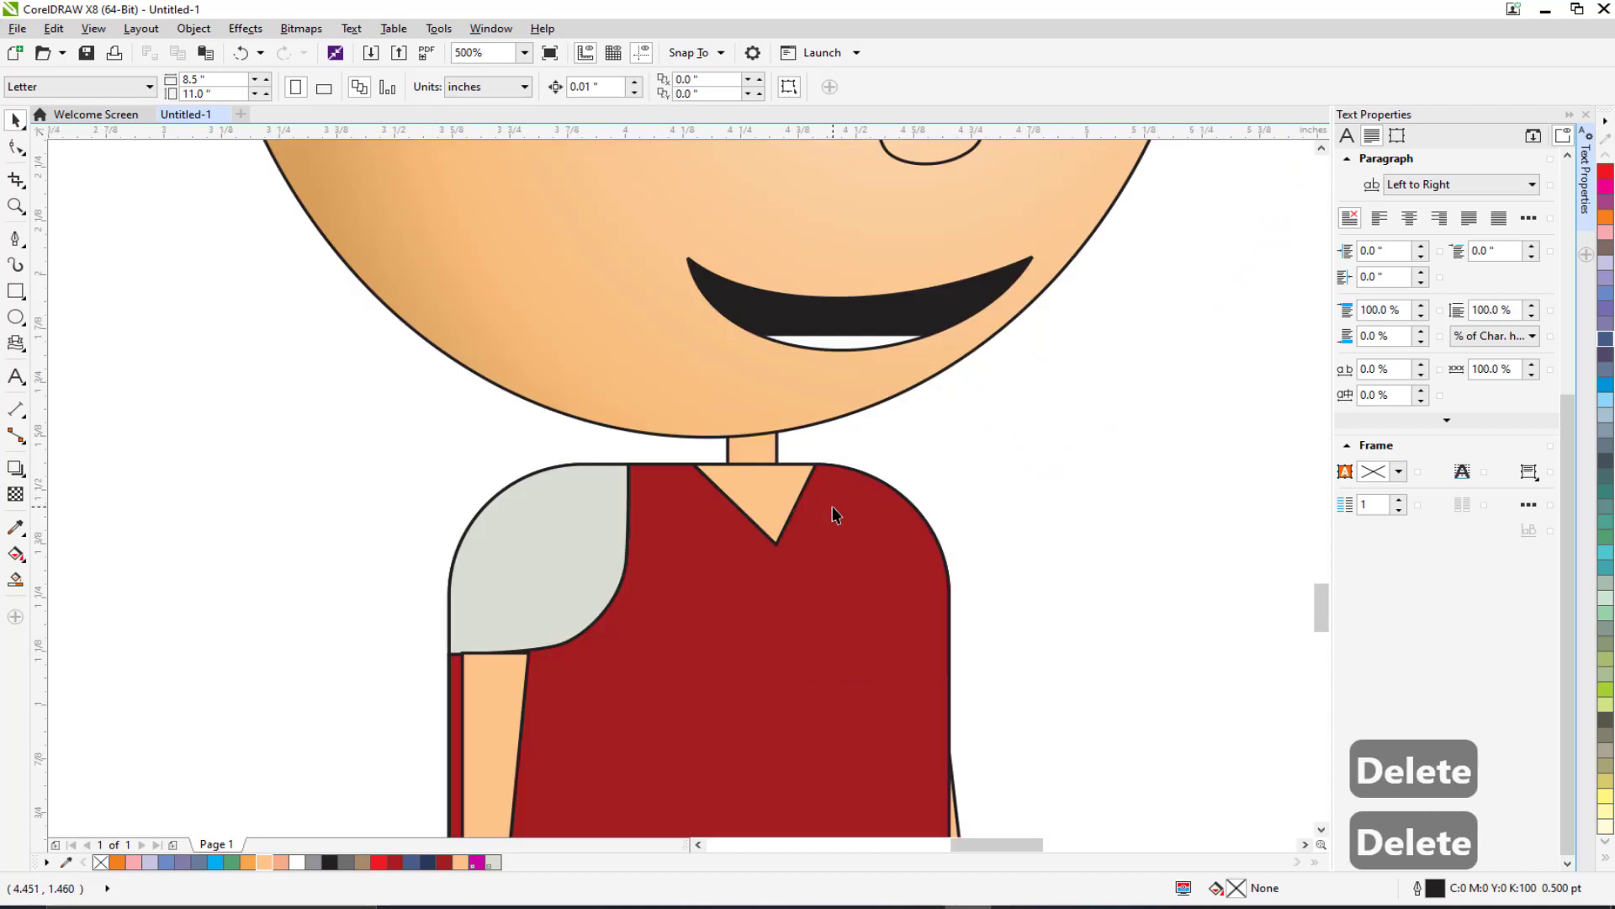
Step: Draw a 3-point curve about 0.248 by 0.41 inches across the shirt's right shoulder as the second sleeve boundary
left_click_drag(856, 465, 866, 368)
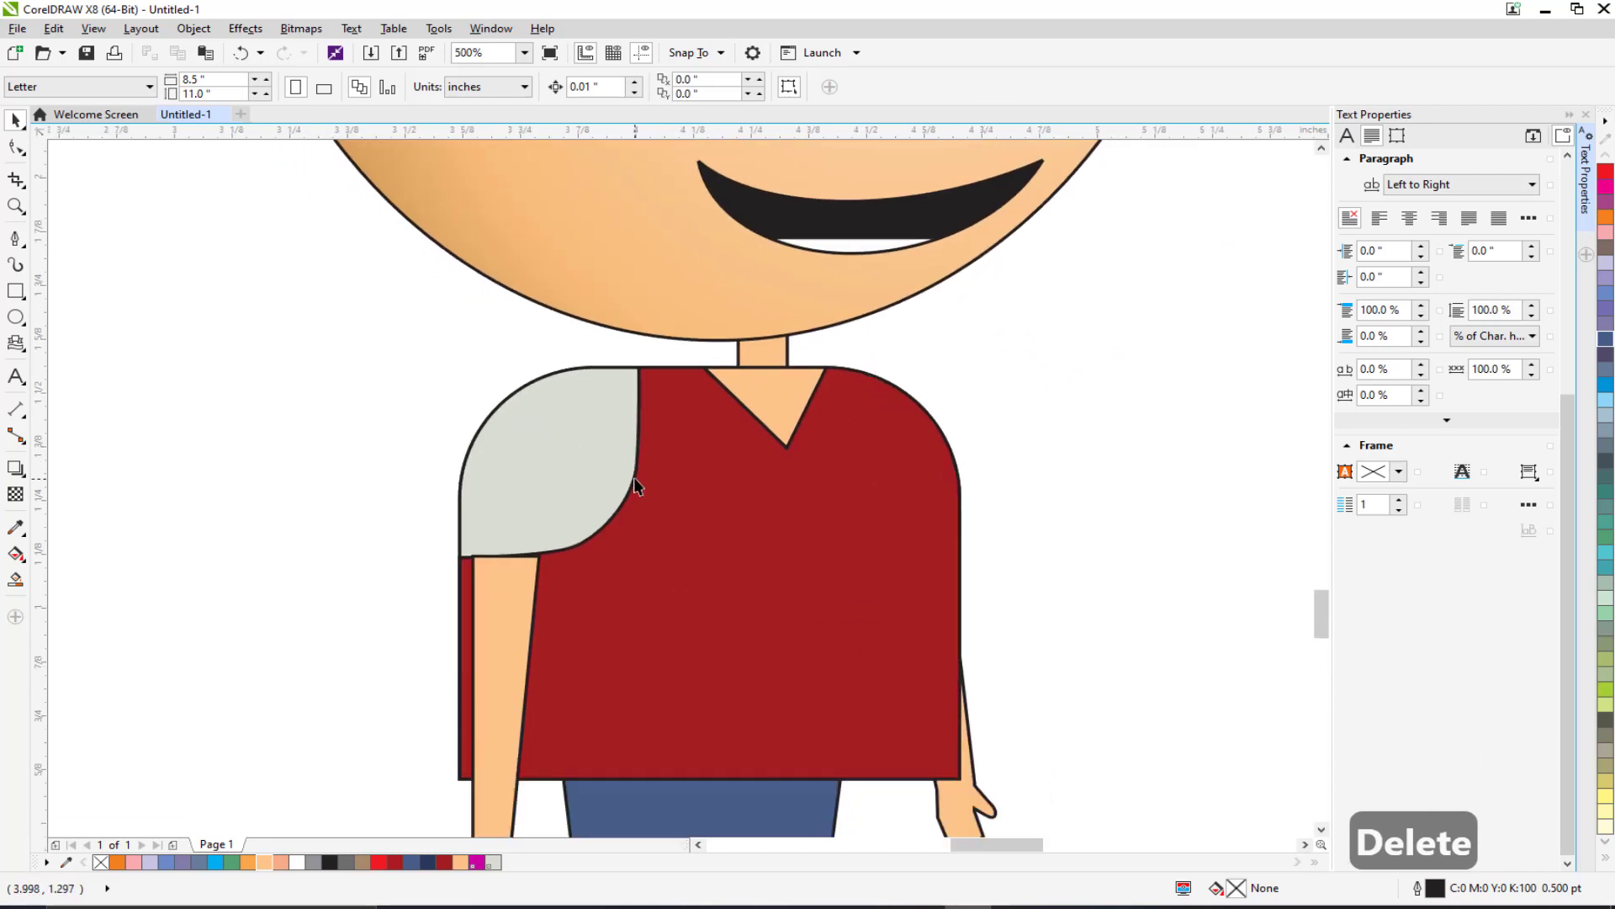
left_click(16, 239)
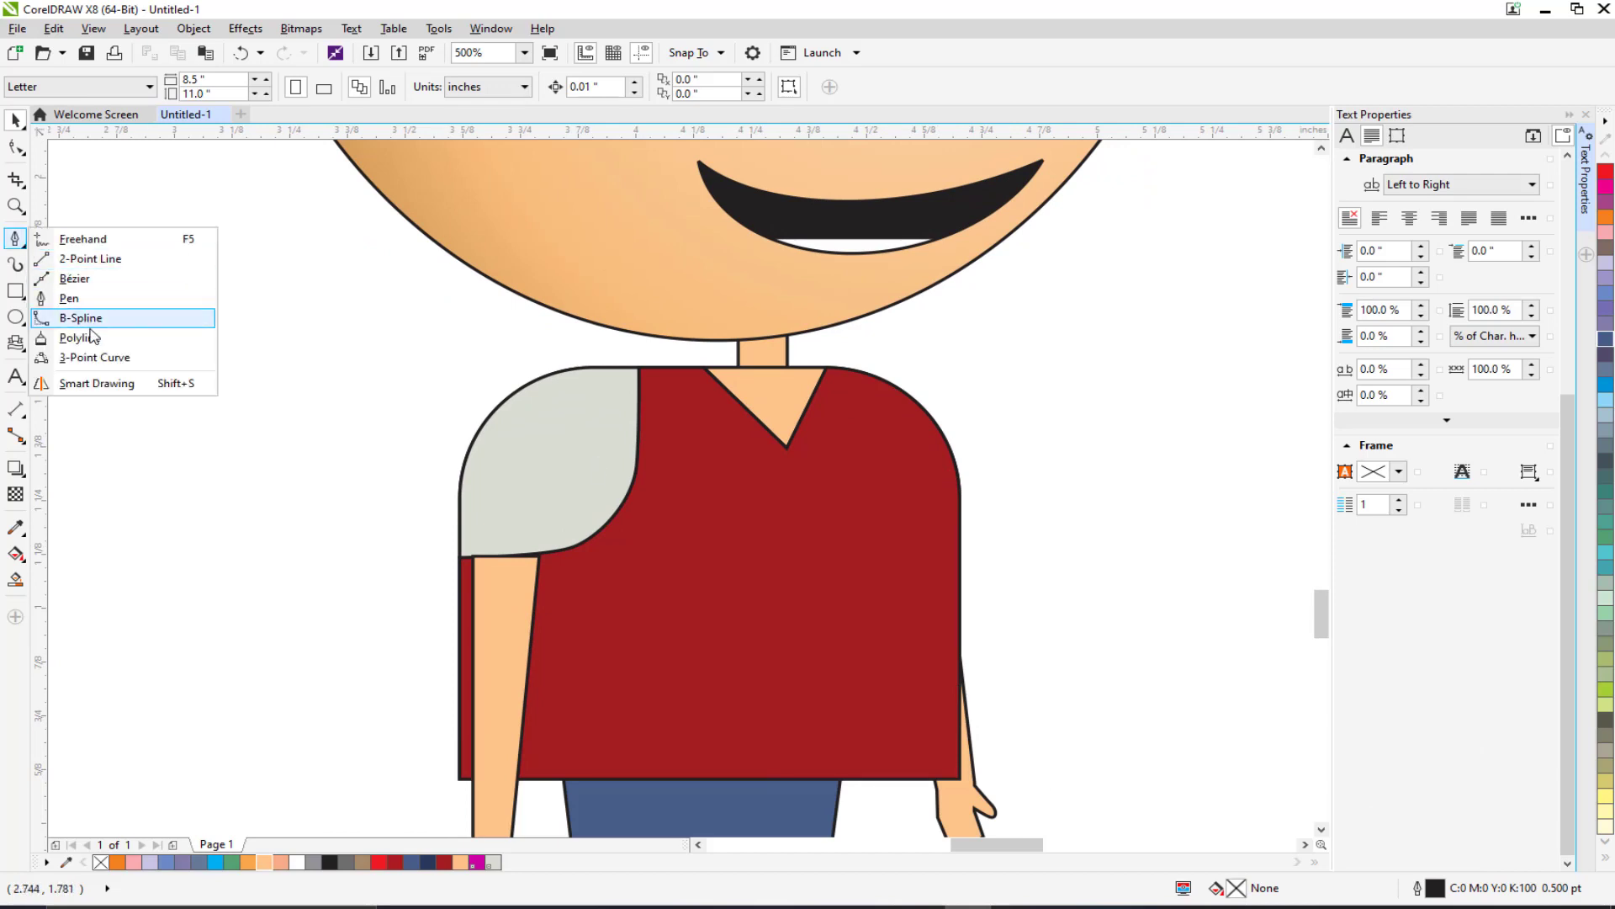
left_click(101, 358)
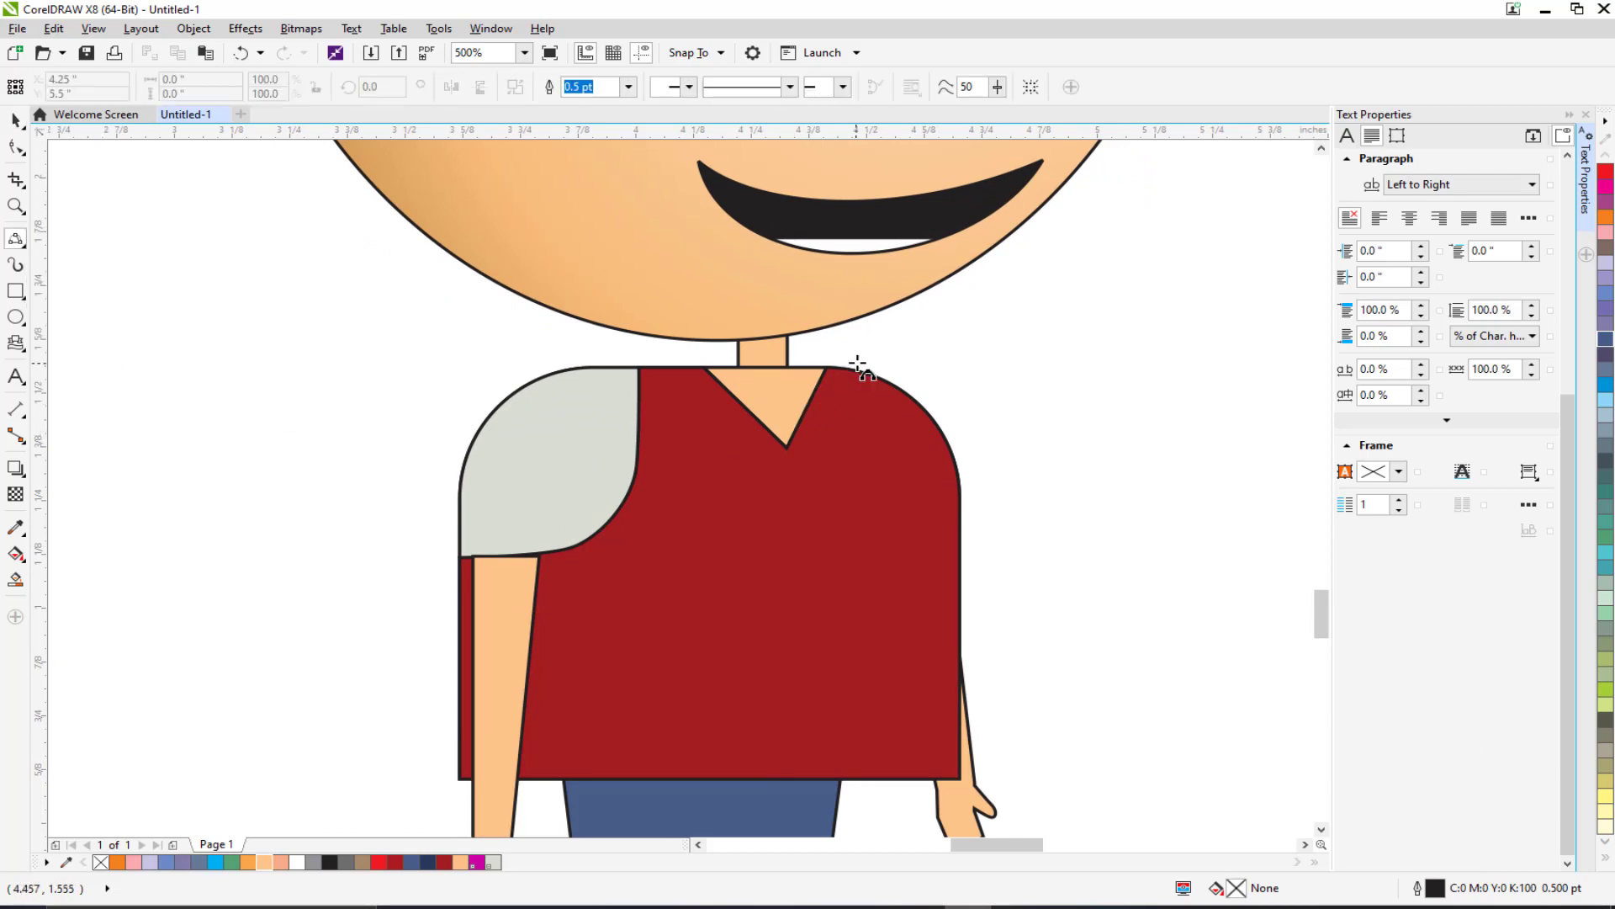
left_click_drag(875, 357, 988, 539)
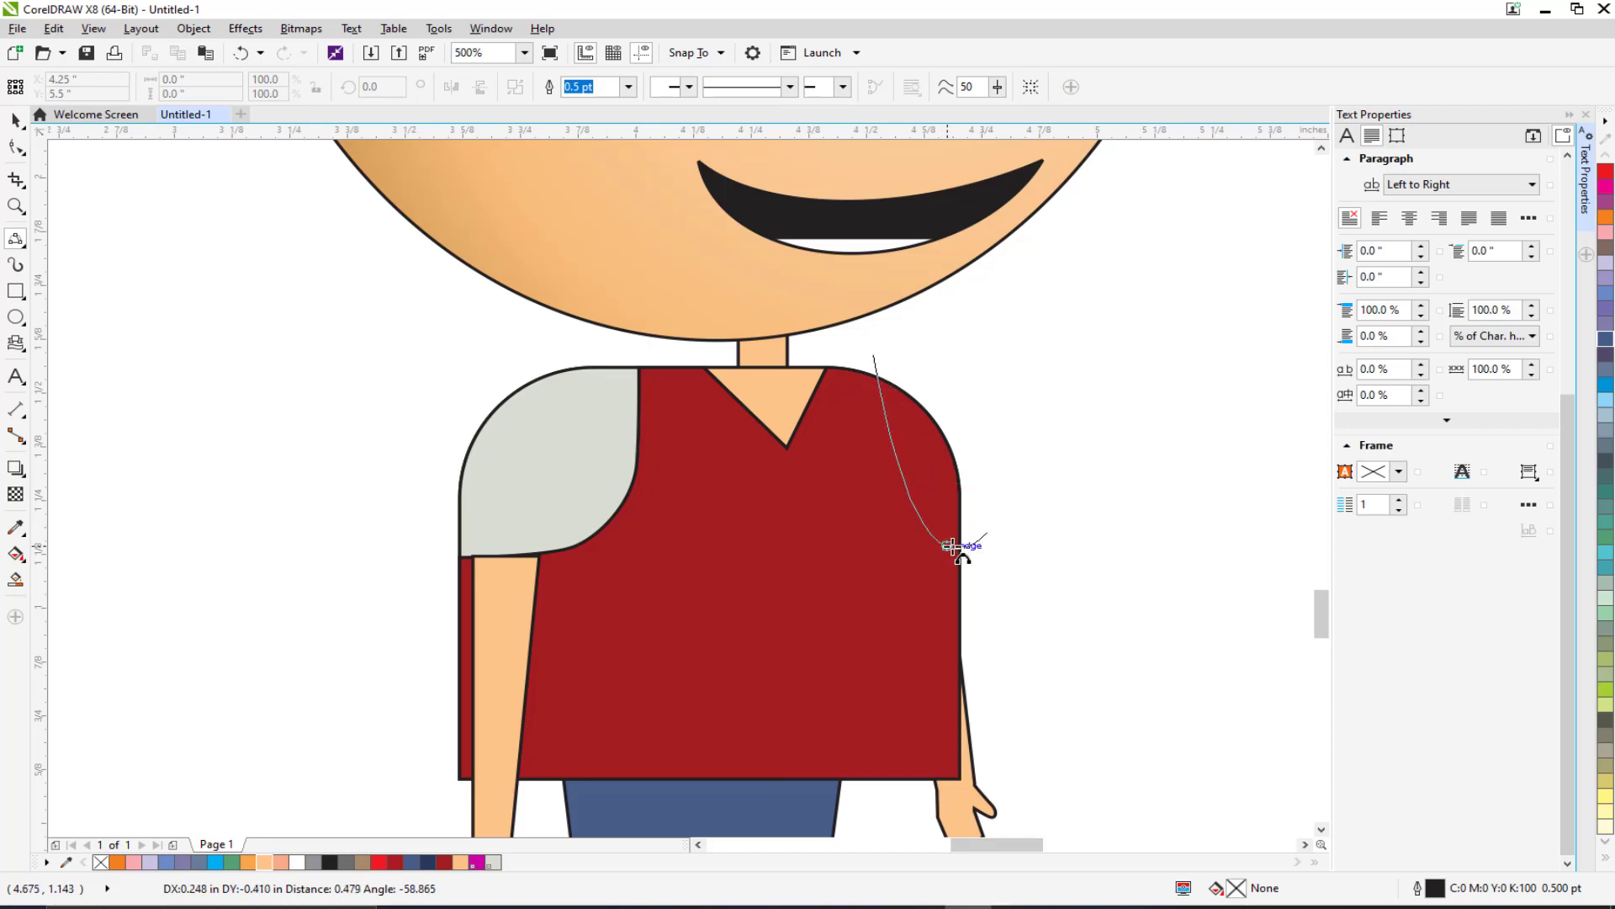
left_click(926, 504)
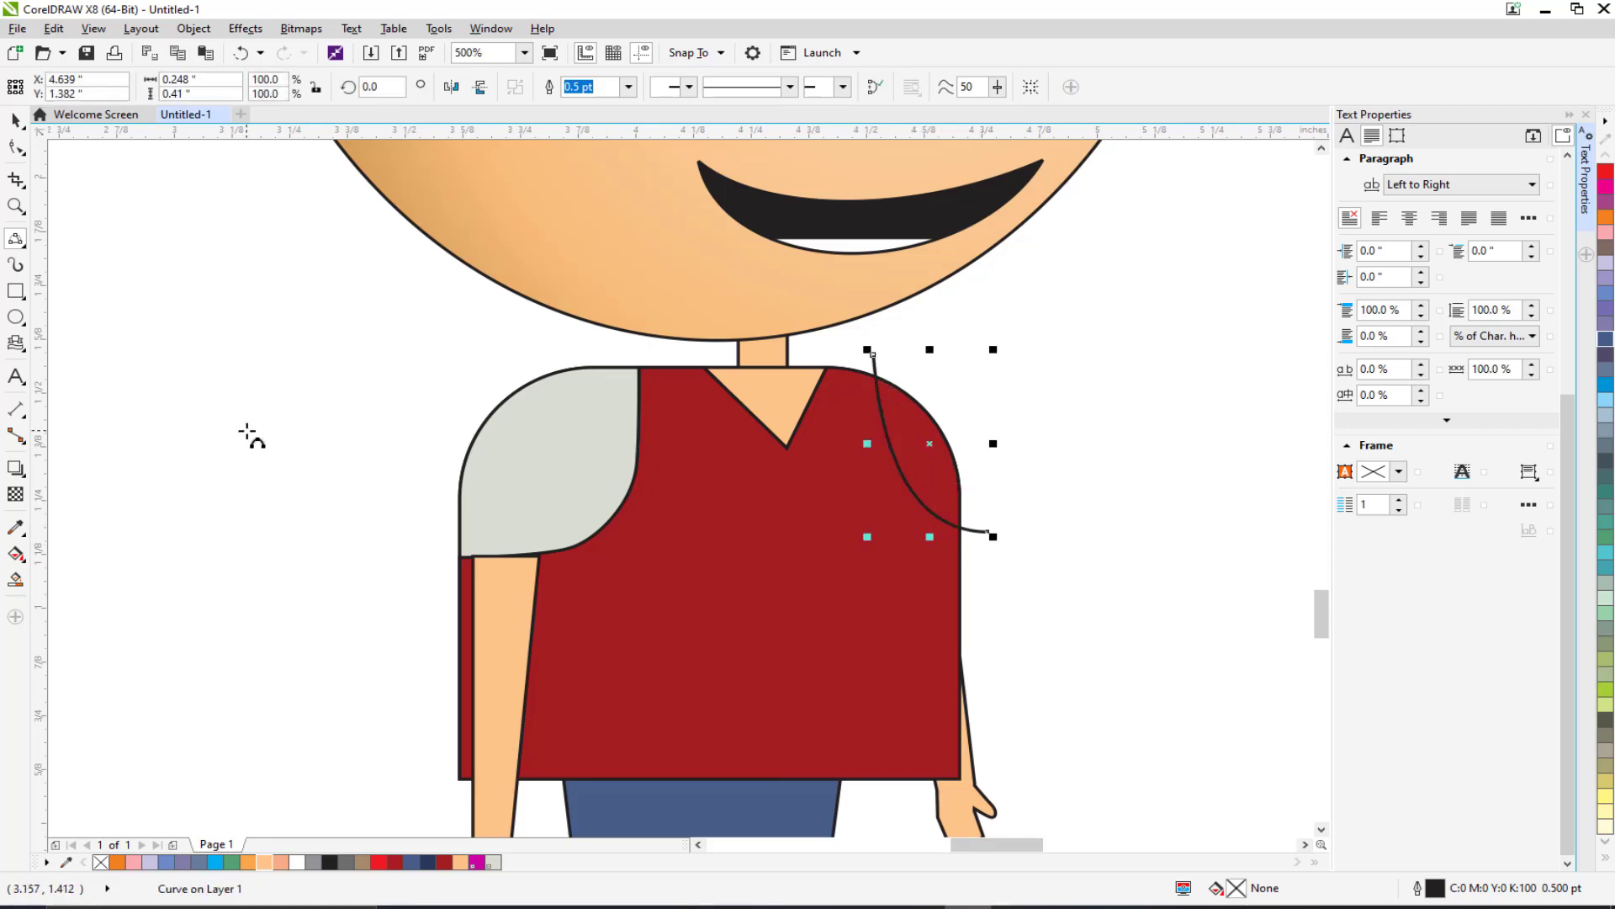
Step: Draw three practice 3-point curves with different bends in the empty area left of the body
scroll(636, 342, "left", 3)
left_click_drag(639, 320, 308, 561)
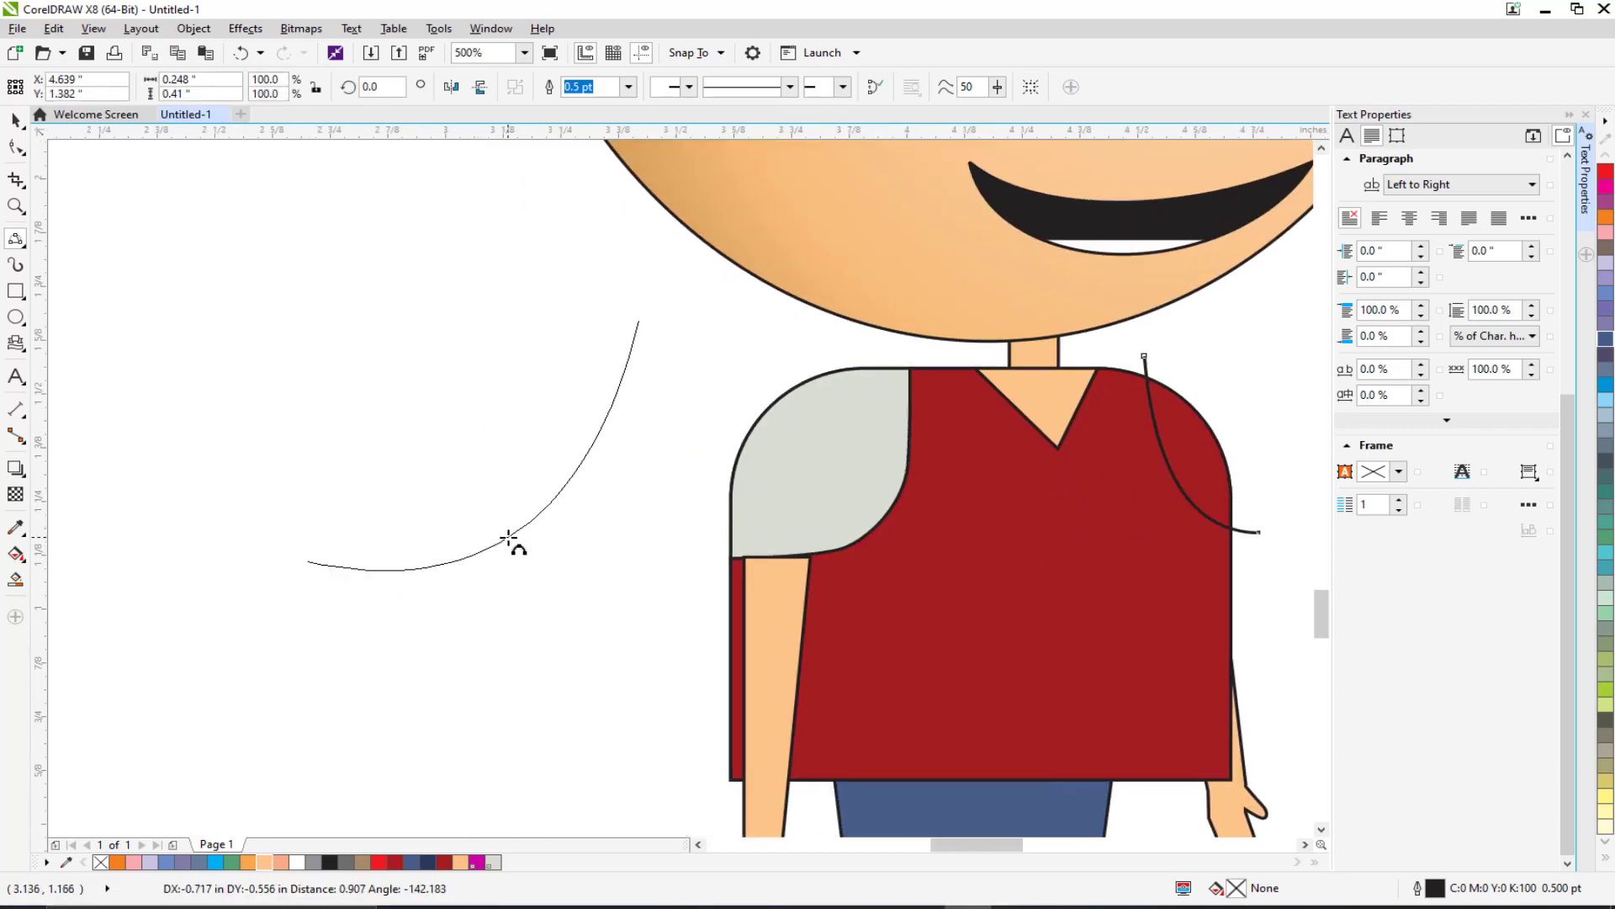
left_click(515, 546)
left_click_drag(435, 309, 288, 415)
left_click(263, 320)
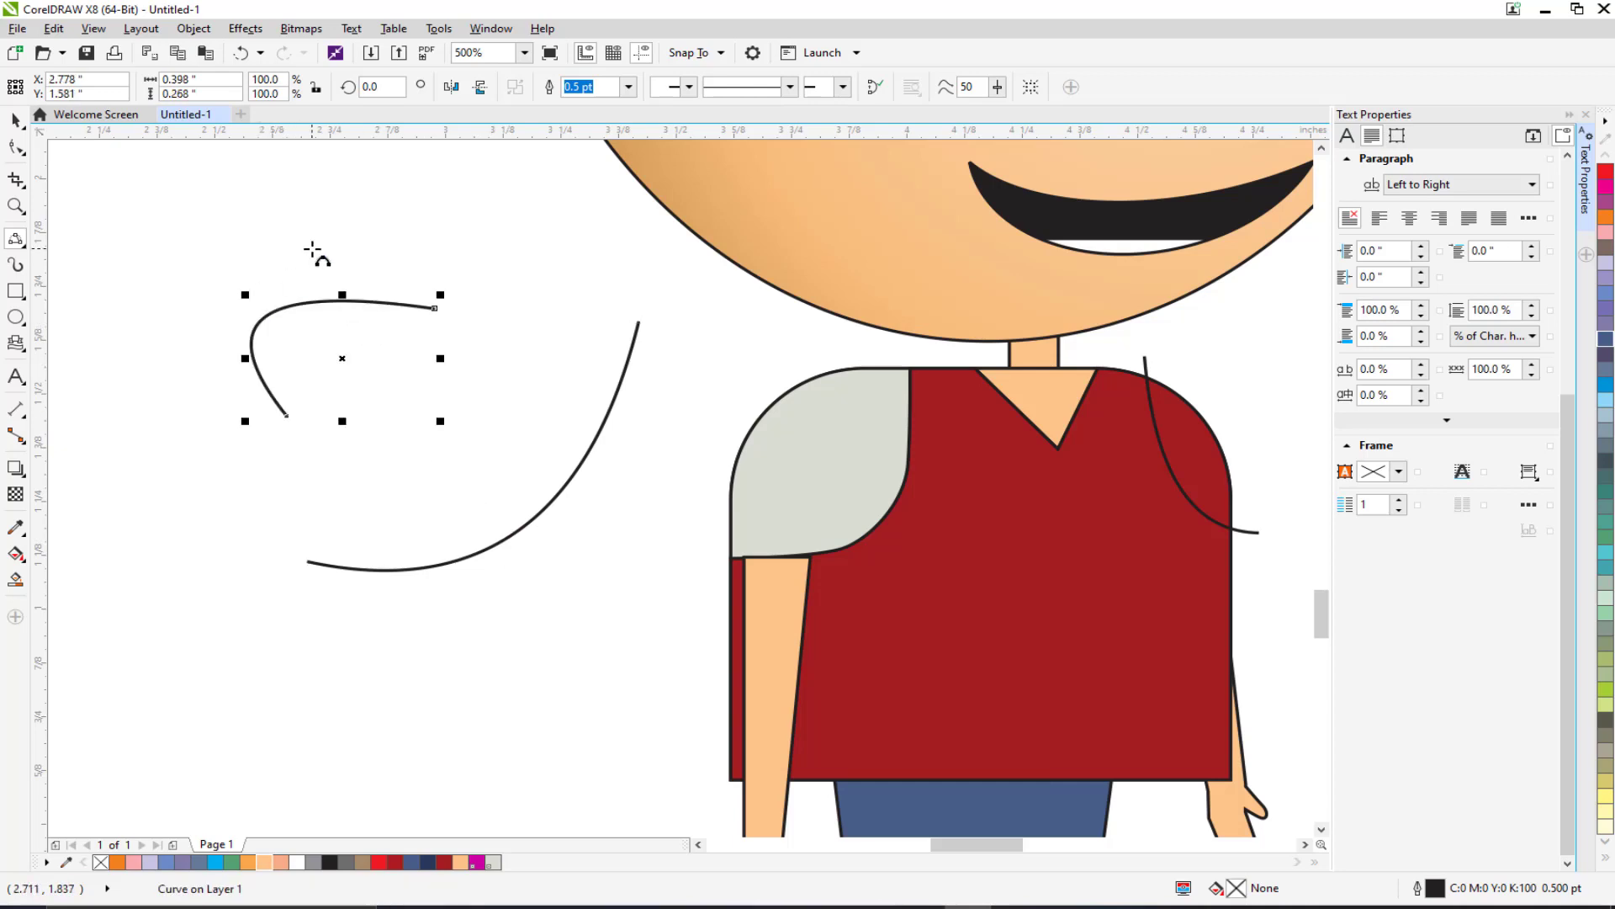
left_click_drag(319, 247, 528, 223)
left_click(480, 178)
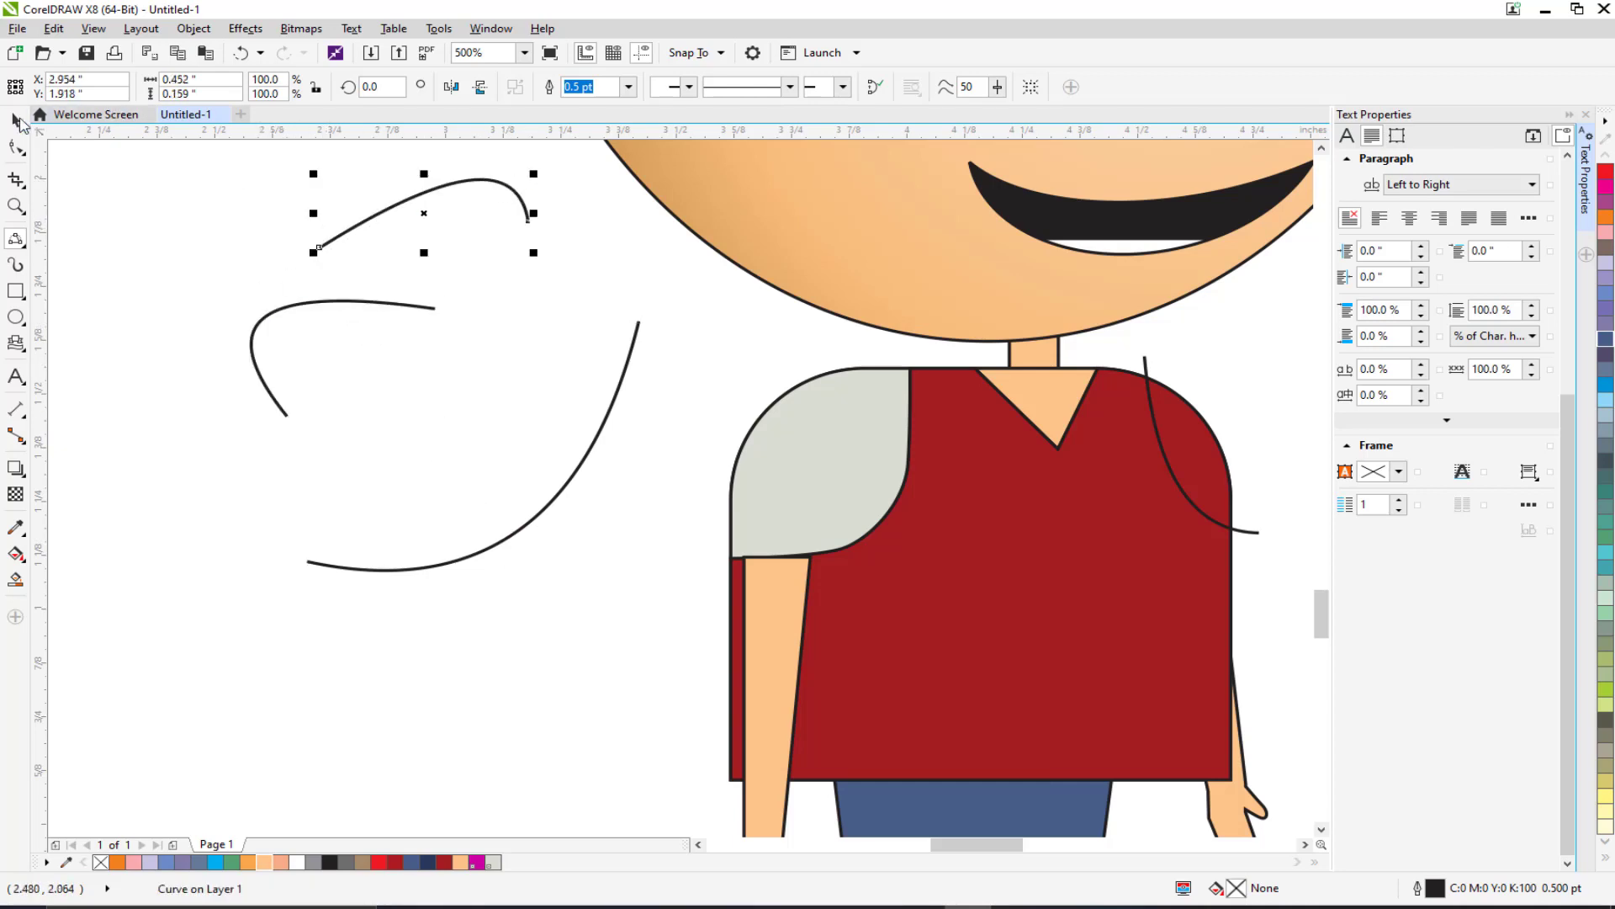
Step: Delete the three practice curves beside the body
left_click(17, 120)
left_click(254, 257)
scroll(278, 290, "down", 3)
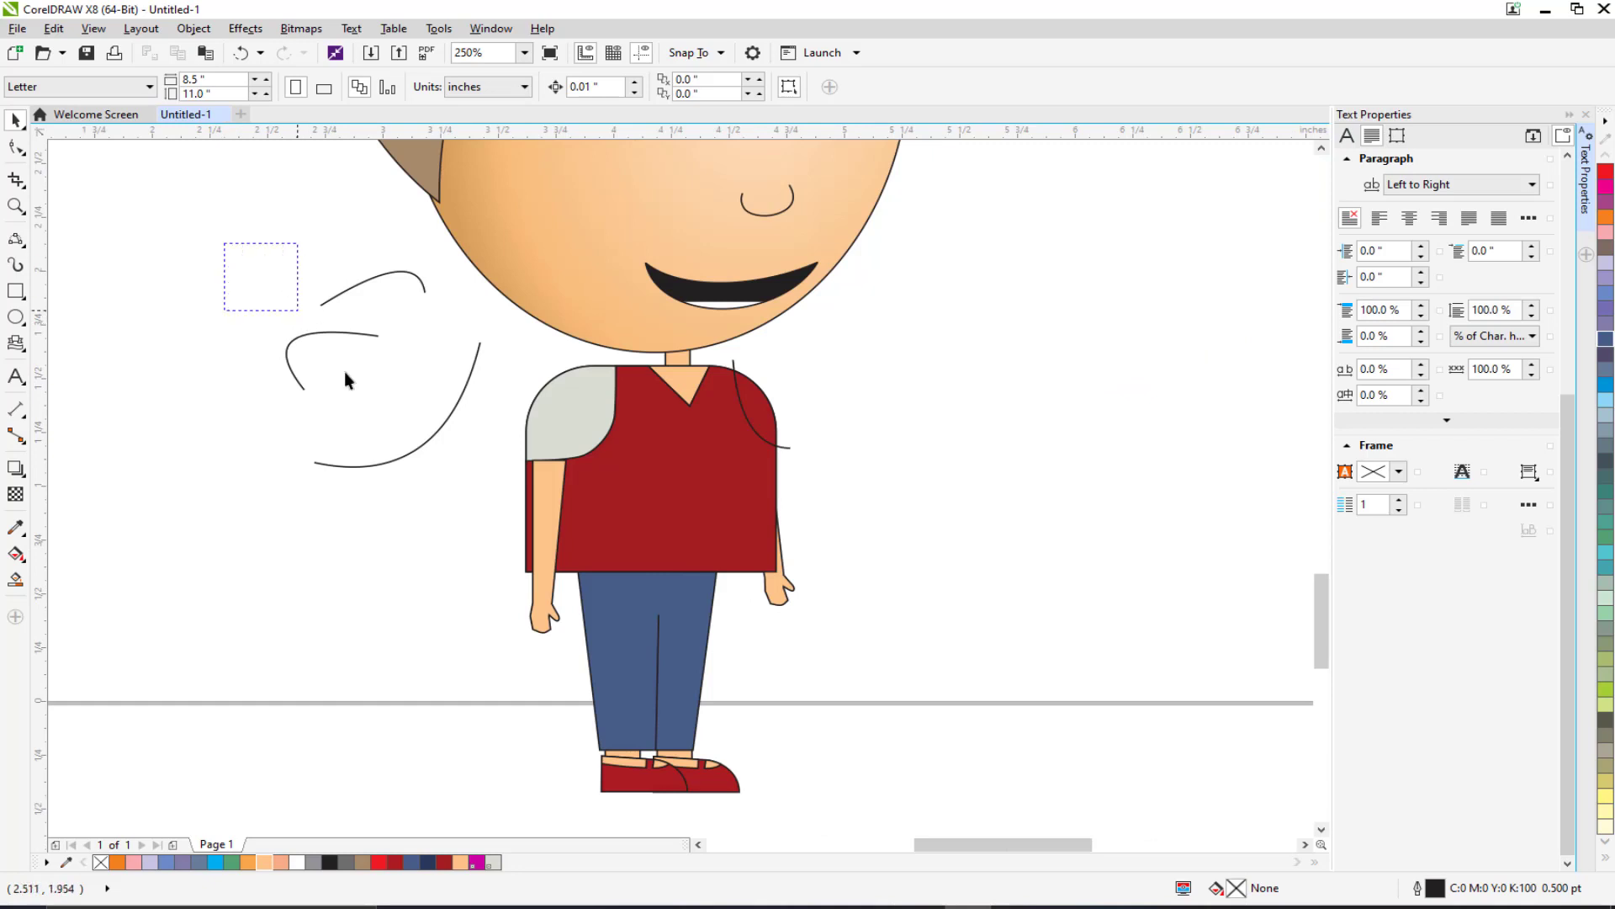
left_click_drag(345, 379, 491, 537)
key("Delete")
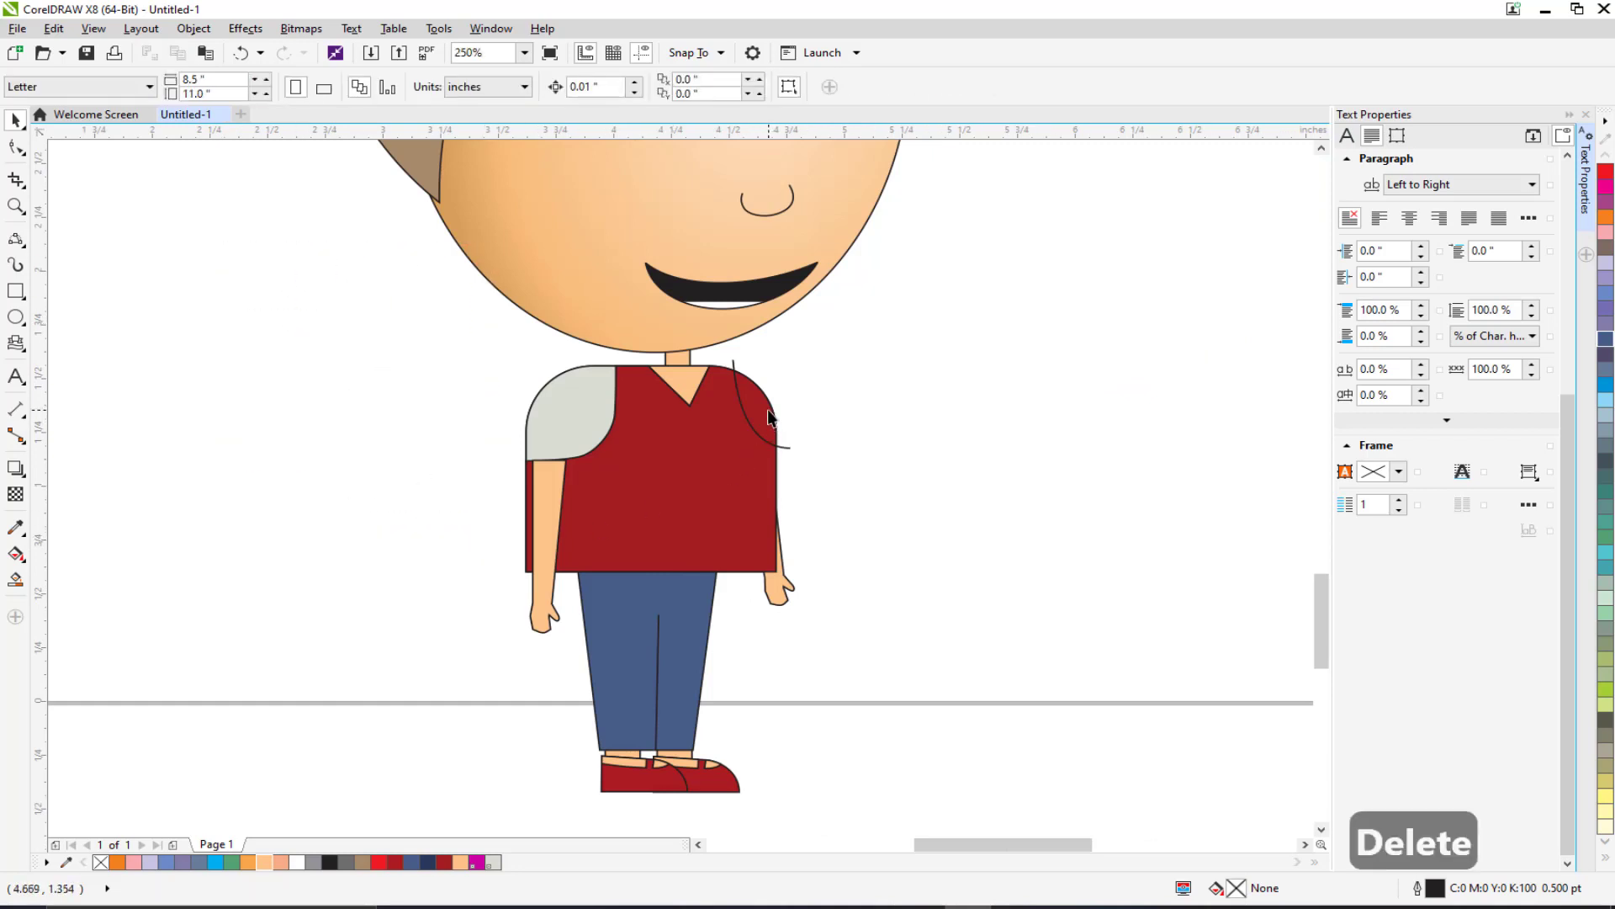
Step: Smart-fill the right shoulder area outside the new curve with the light grey PANTONE 5595 C
left_click(769, 414)
left_click(16, 579)
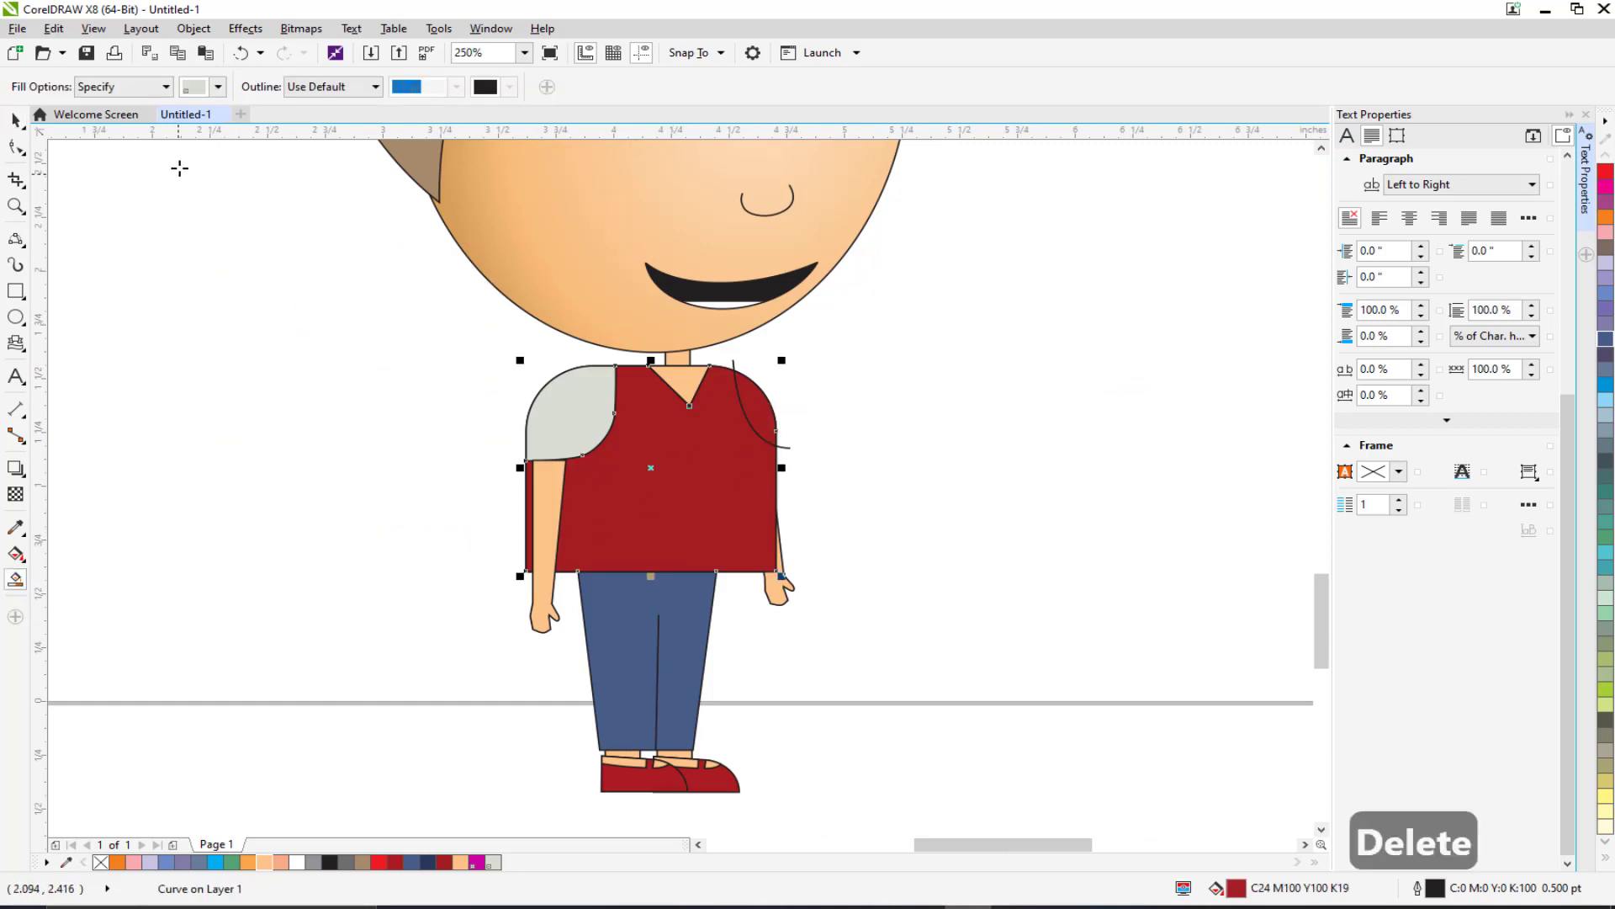
left_click(747, 404)
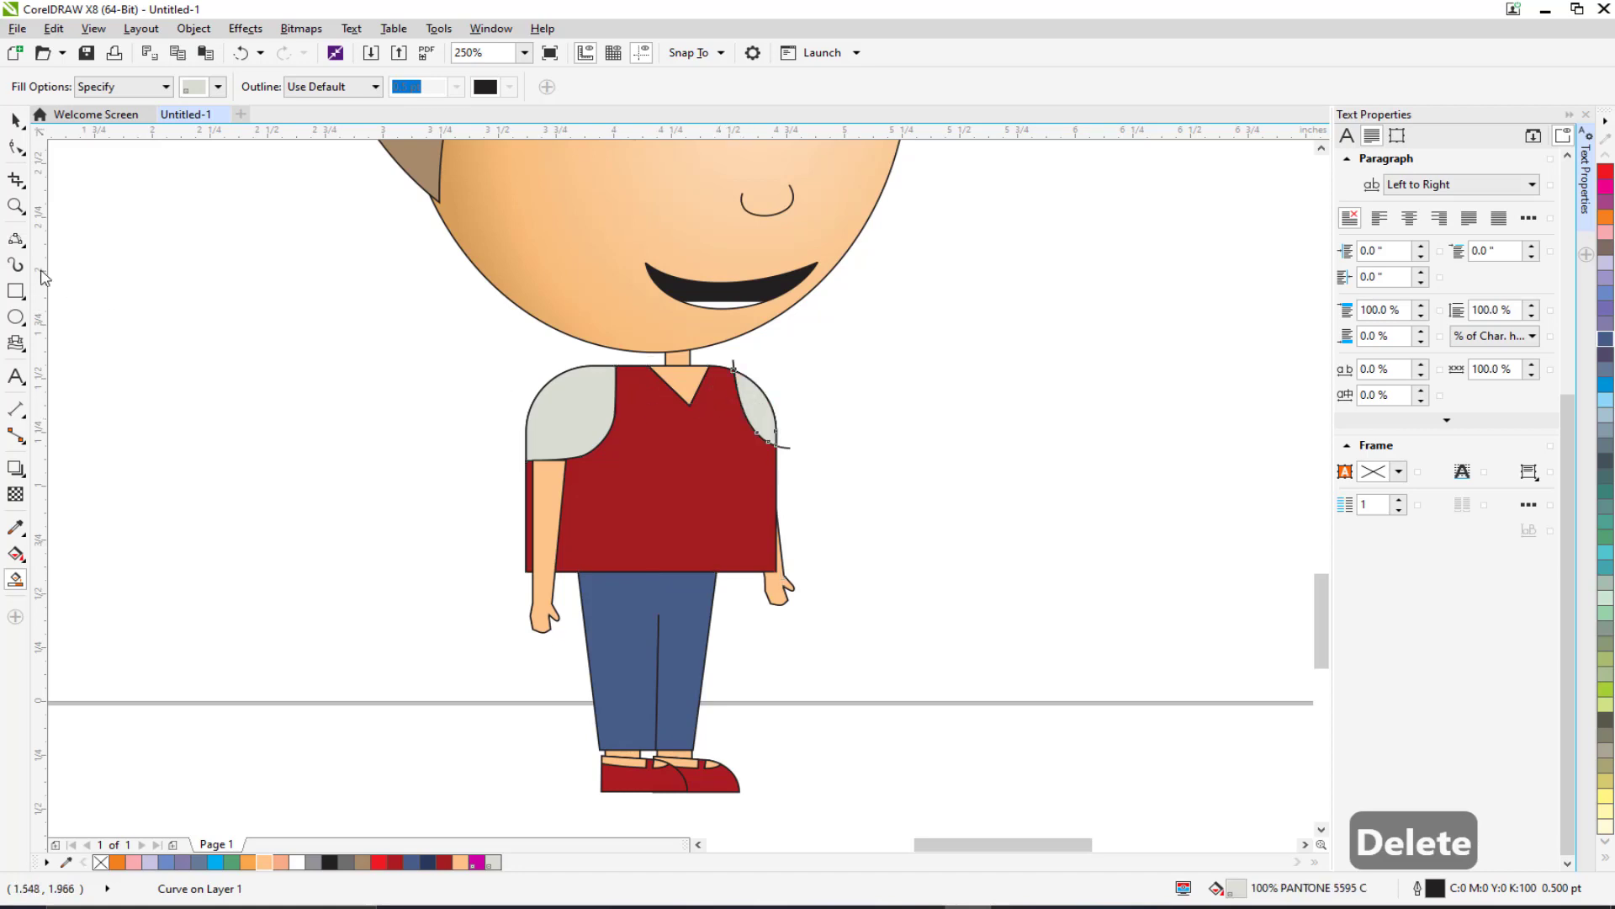
Step: Delete the guide curve that extends beyond the right sleeve
left_click(16, 121)
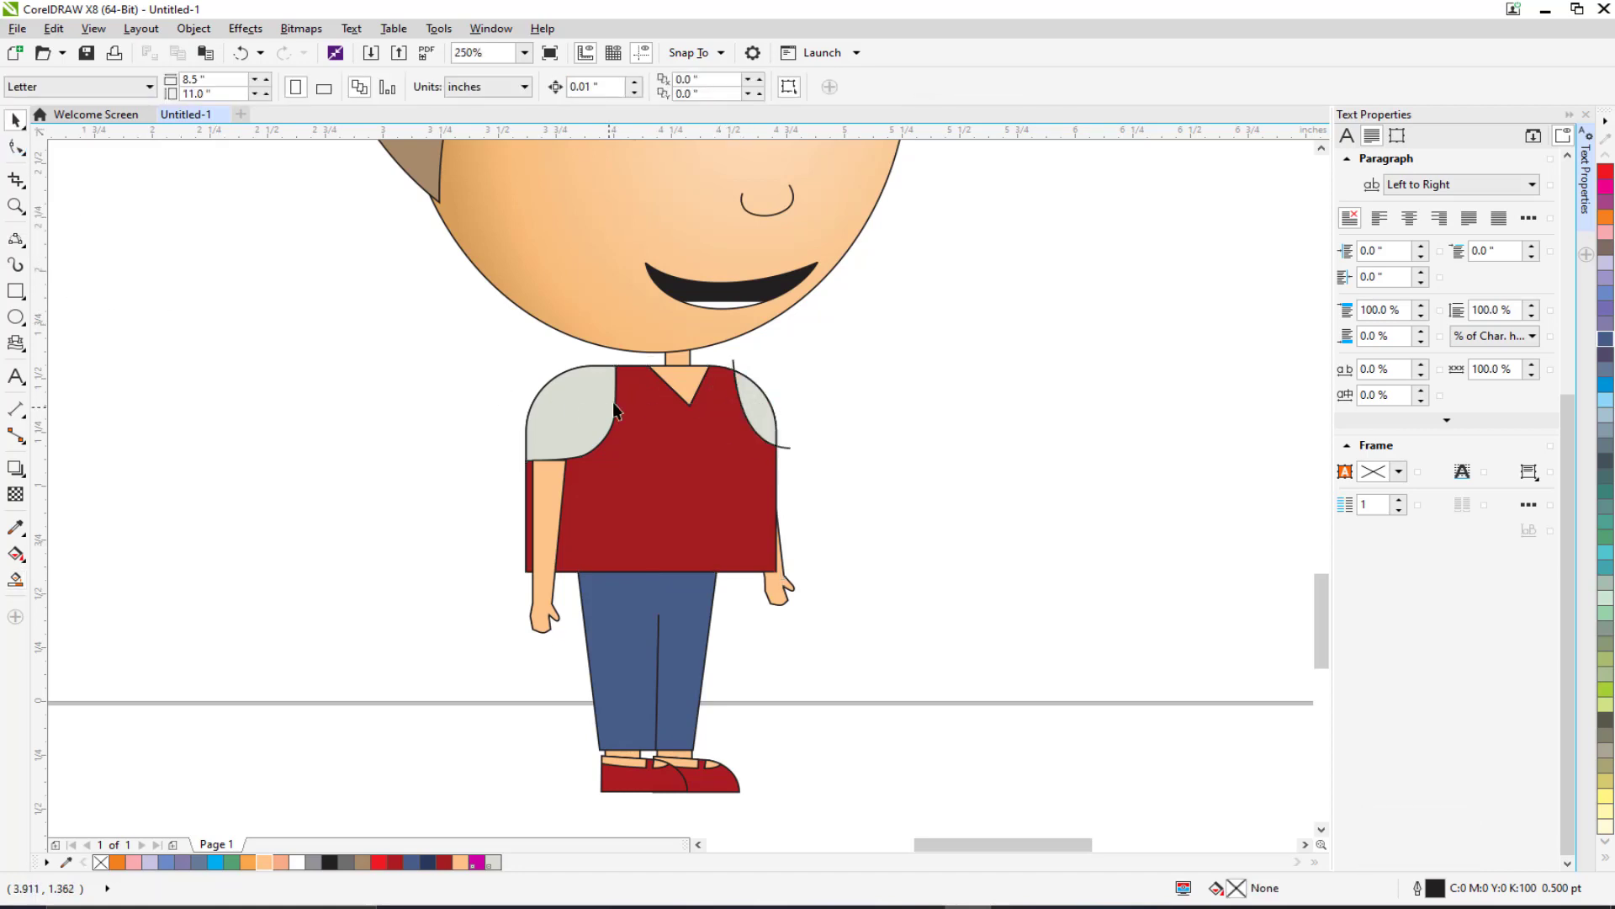
left_click(733, 368)
key("Delete")
scroll(825, 482, "down", 2)
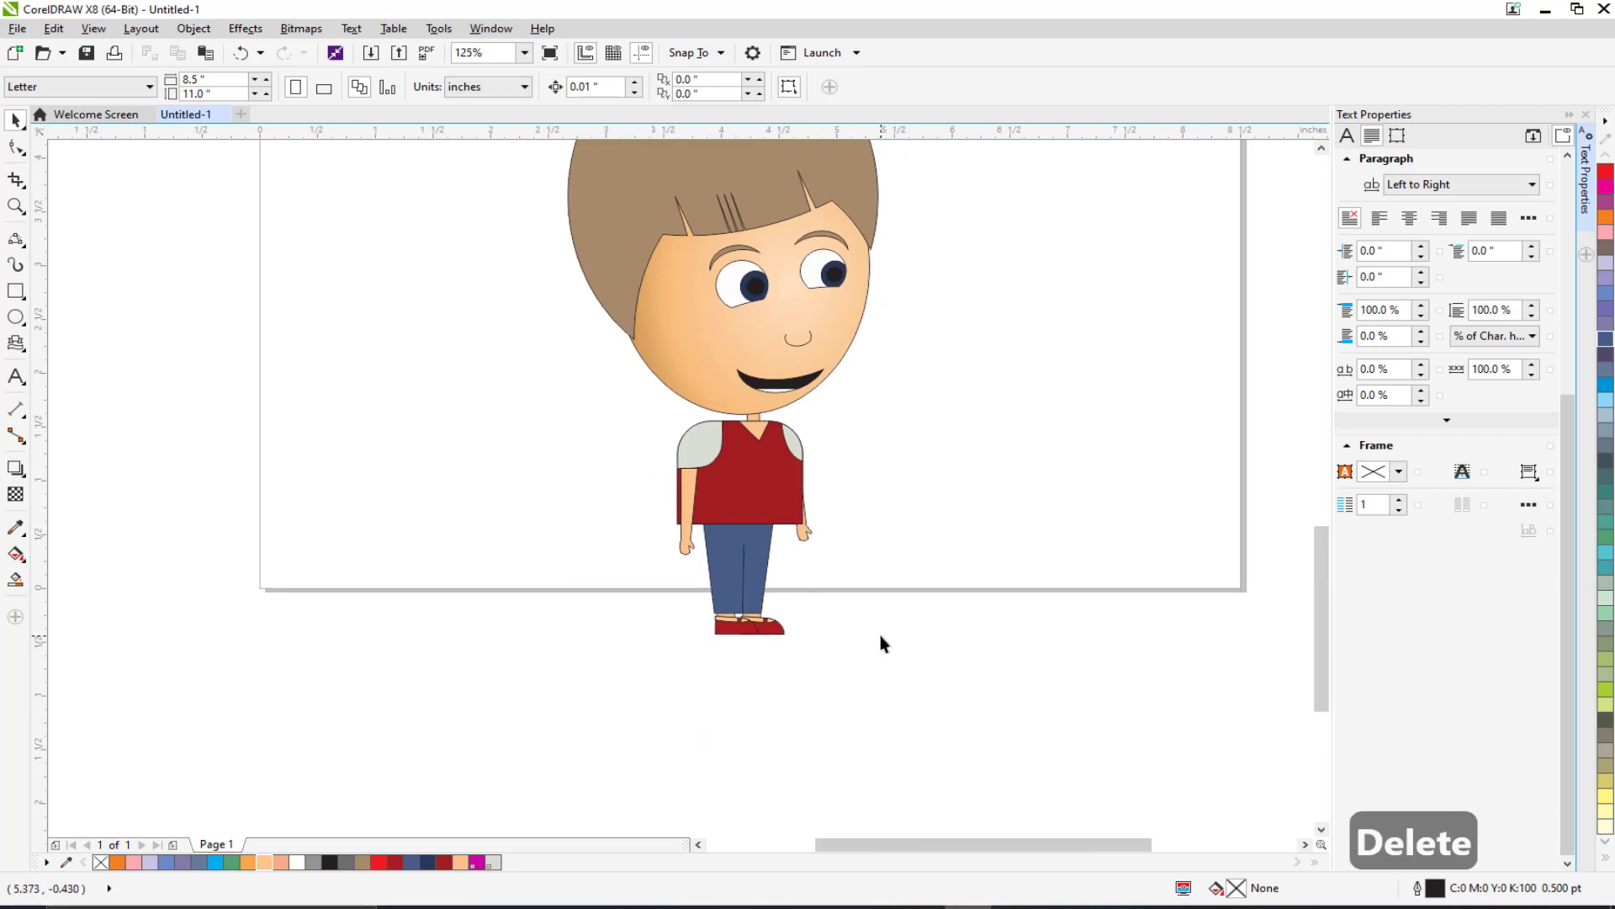
Step: Select the 14 remaining body objects from neck to shoes and group them
left_click_drag(882, 698, 585, 399)
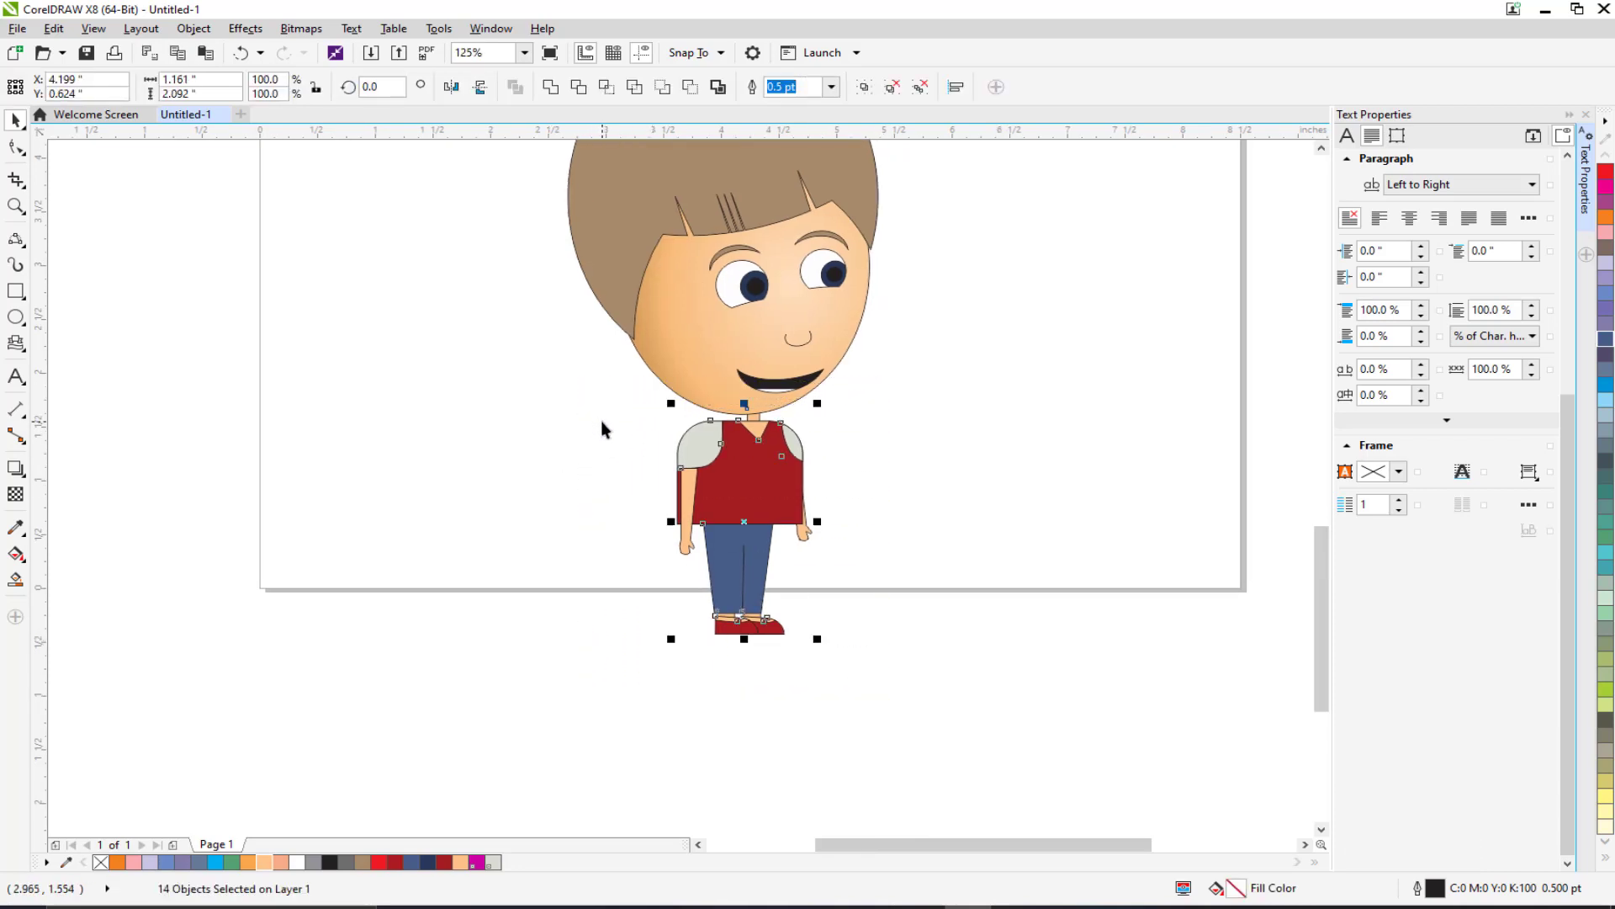
left_click_drag(1052, 721, 590, 408)
key("ctrl+g")
left_click(613, 453)
Step: Order the boy's head group to the front of the layer, above the regrouped body
left_click(676, 309)
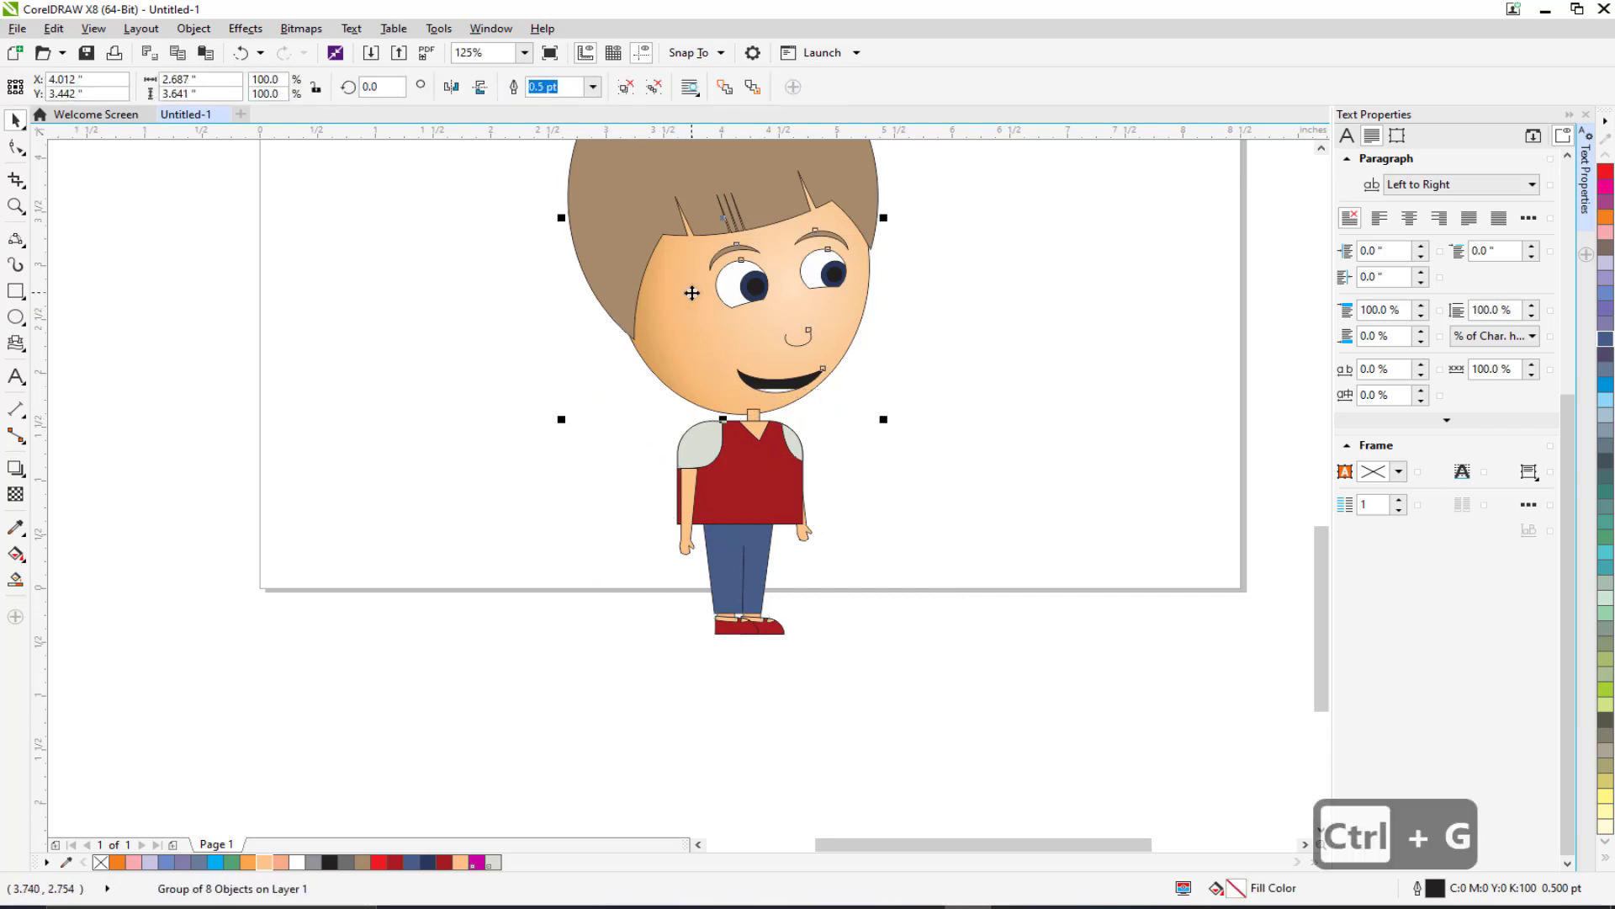
right_click(692, 295)
mouse_move(839, 587)
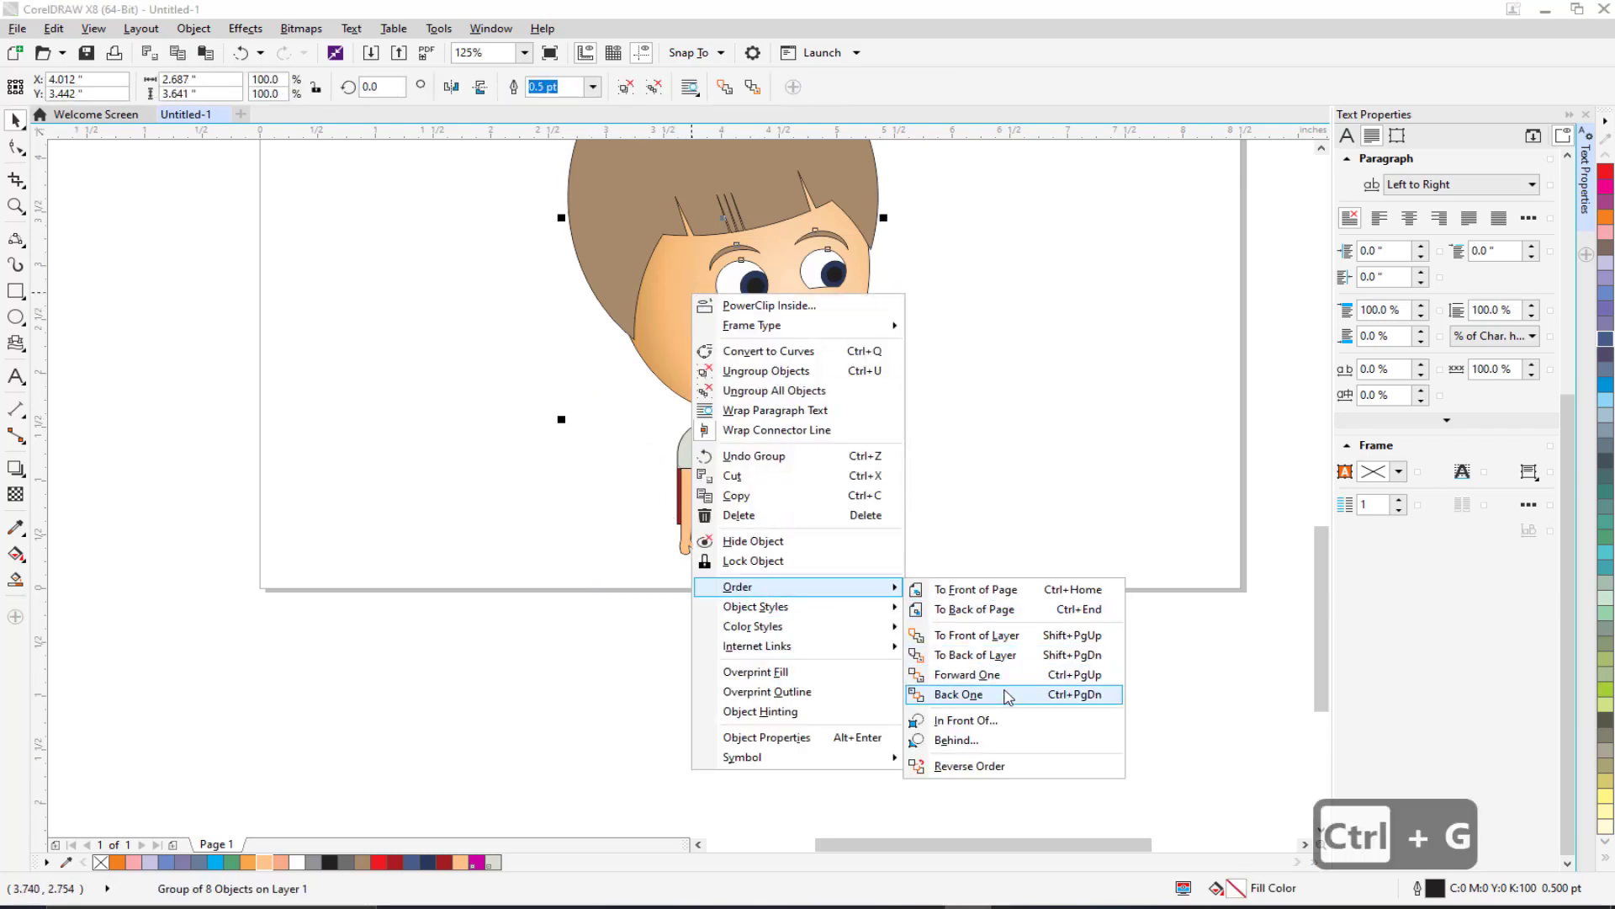
left_click(997, 635)
left_click(589, 476)
Step: Place a duplicate of the grouped body beneath the pink-skinned boy's head at the page's upper left
left_click_drag(657, 516, 772, 626)
left_click(875, 601)
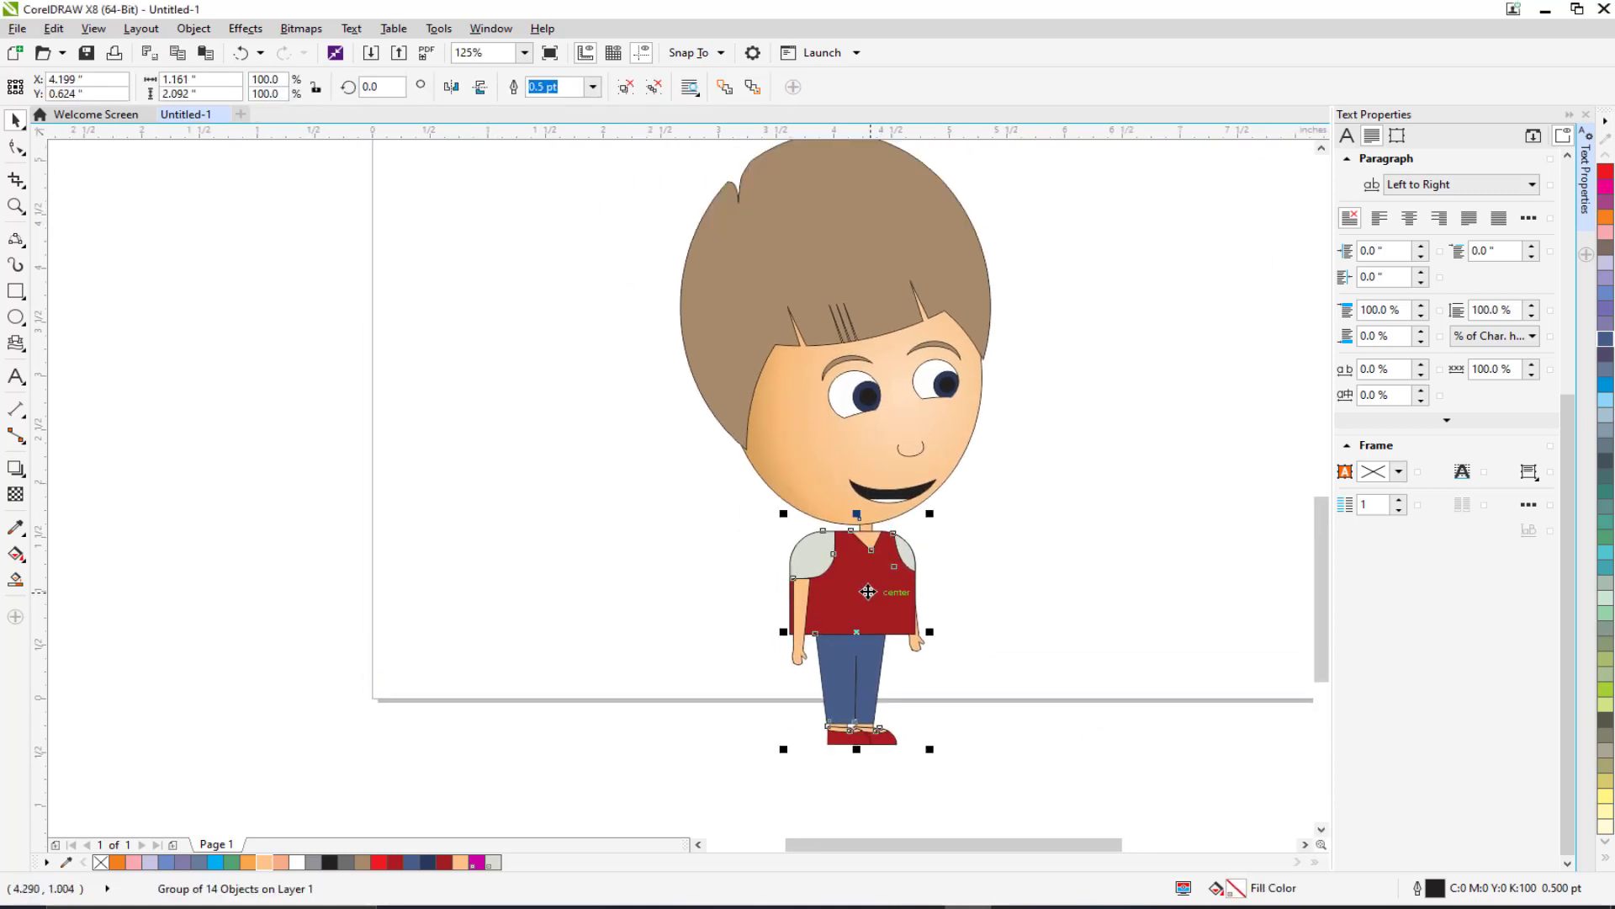
scroll(871, 594, "down", 1)
left_click_drag(876, 599, 764, 375)
key("ctrl+d")
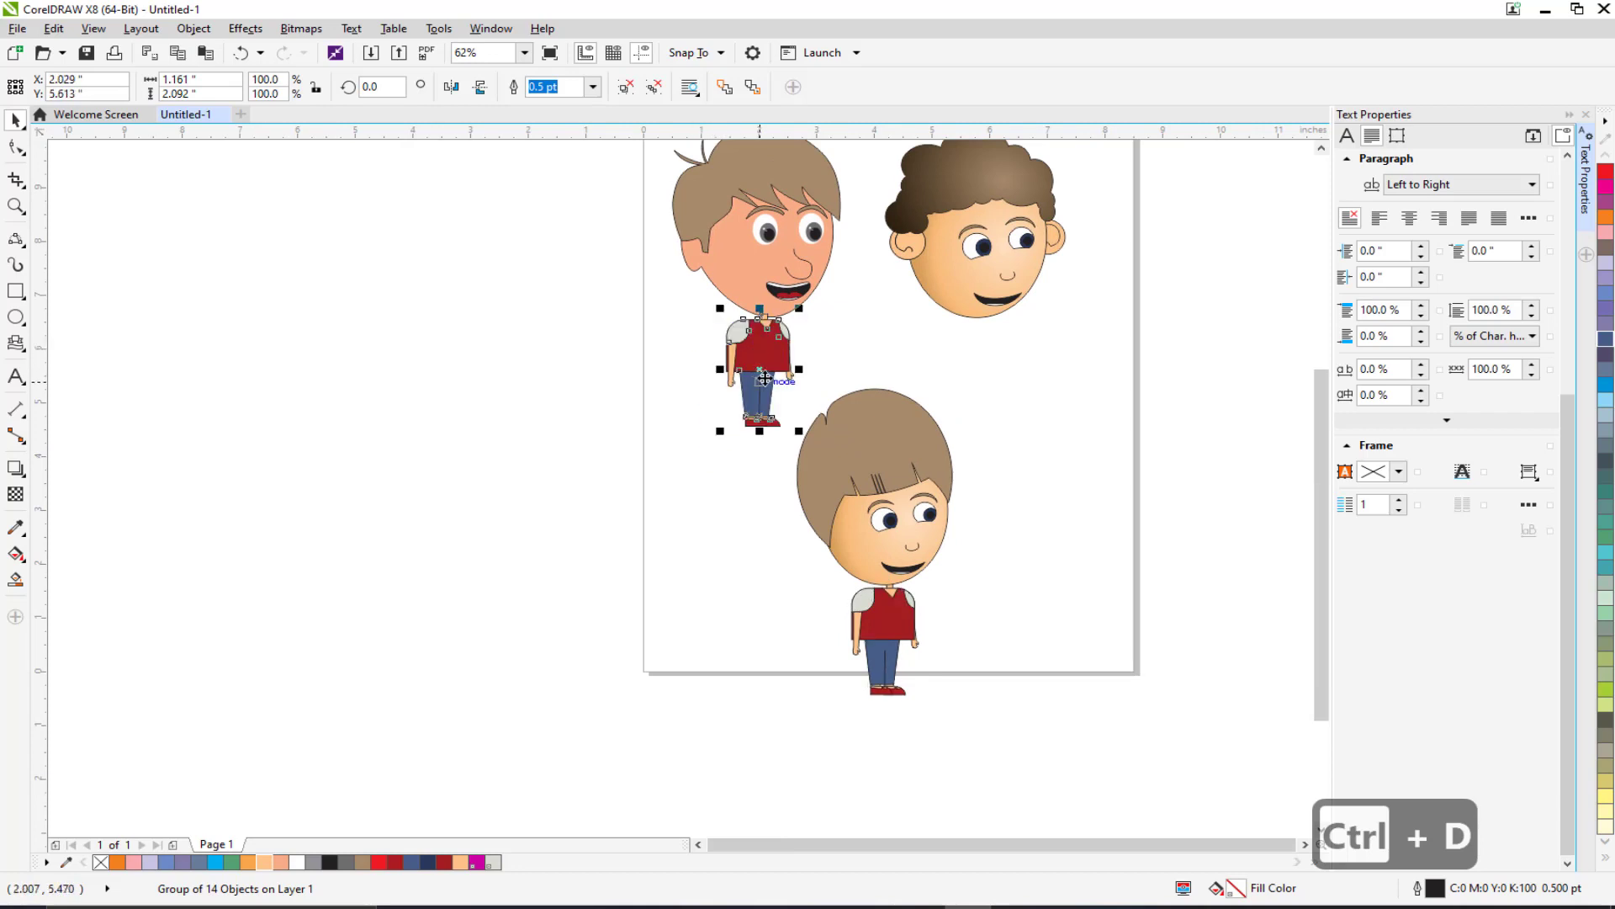
Step: Send the duplicated body to the back of the layer, behind the pink-skinned boy's head
scroll(765, 375, "up", 2)
right_click(743, 323)
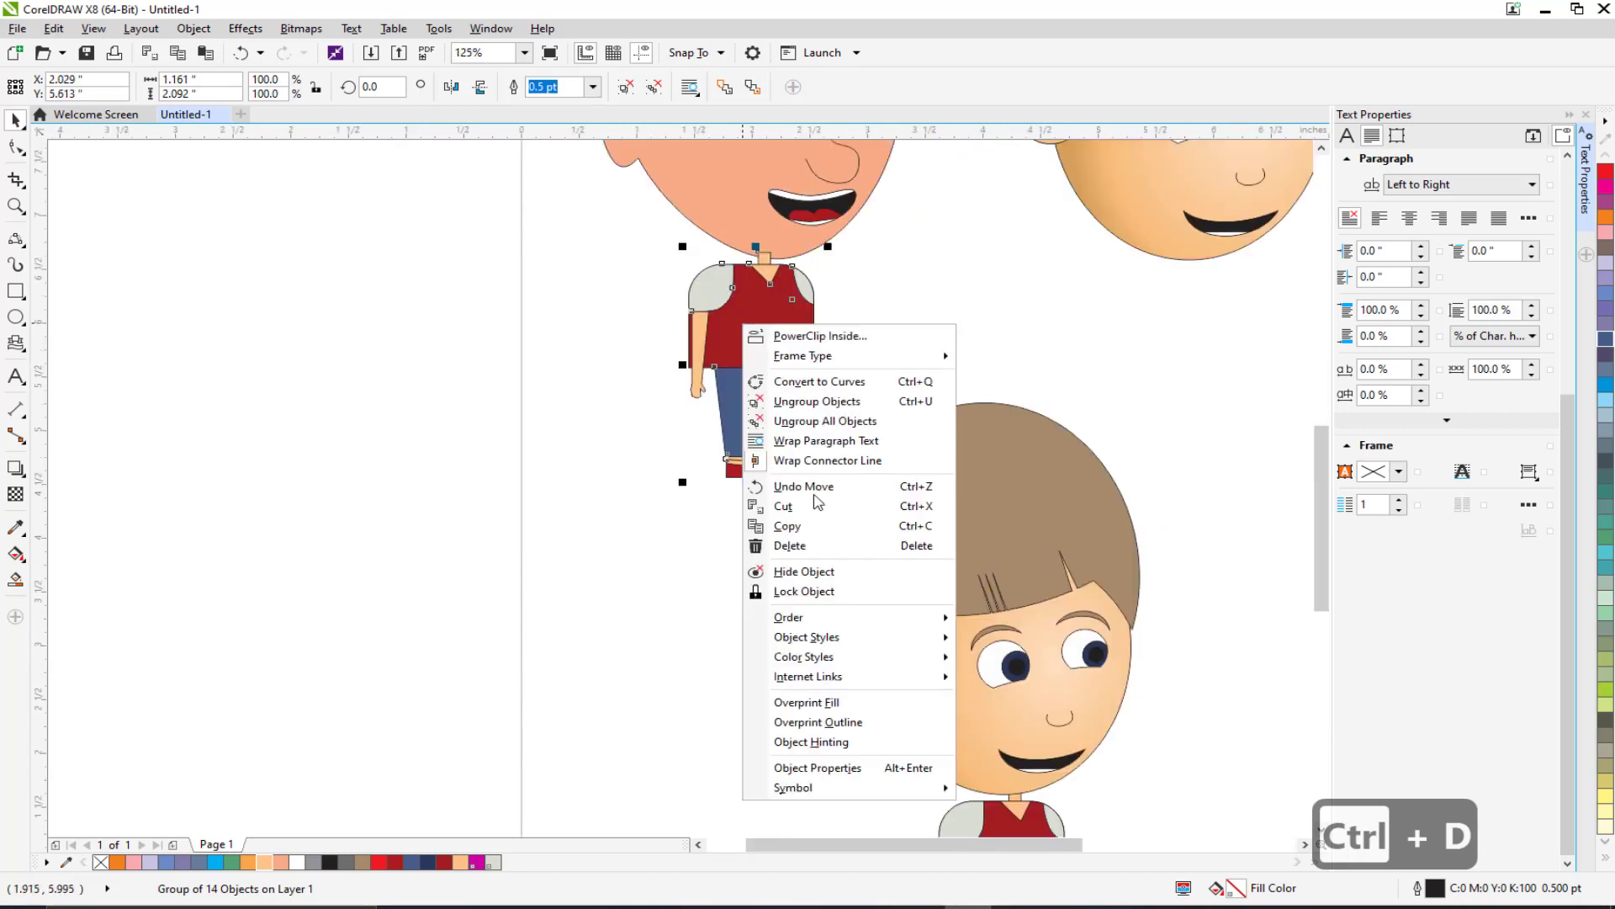
mouse_move(900, 621)
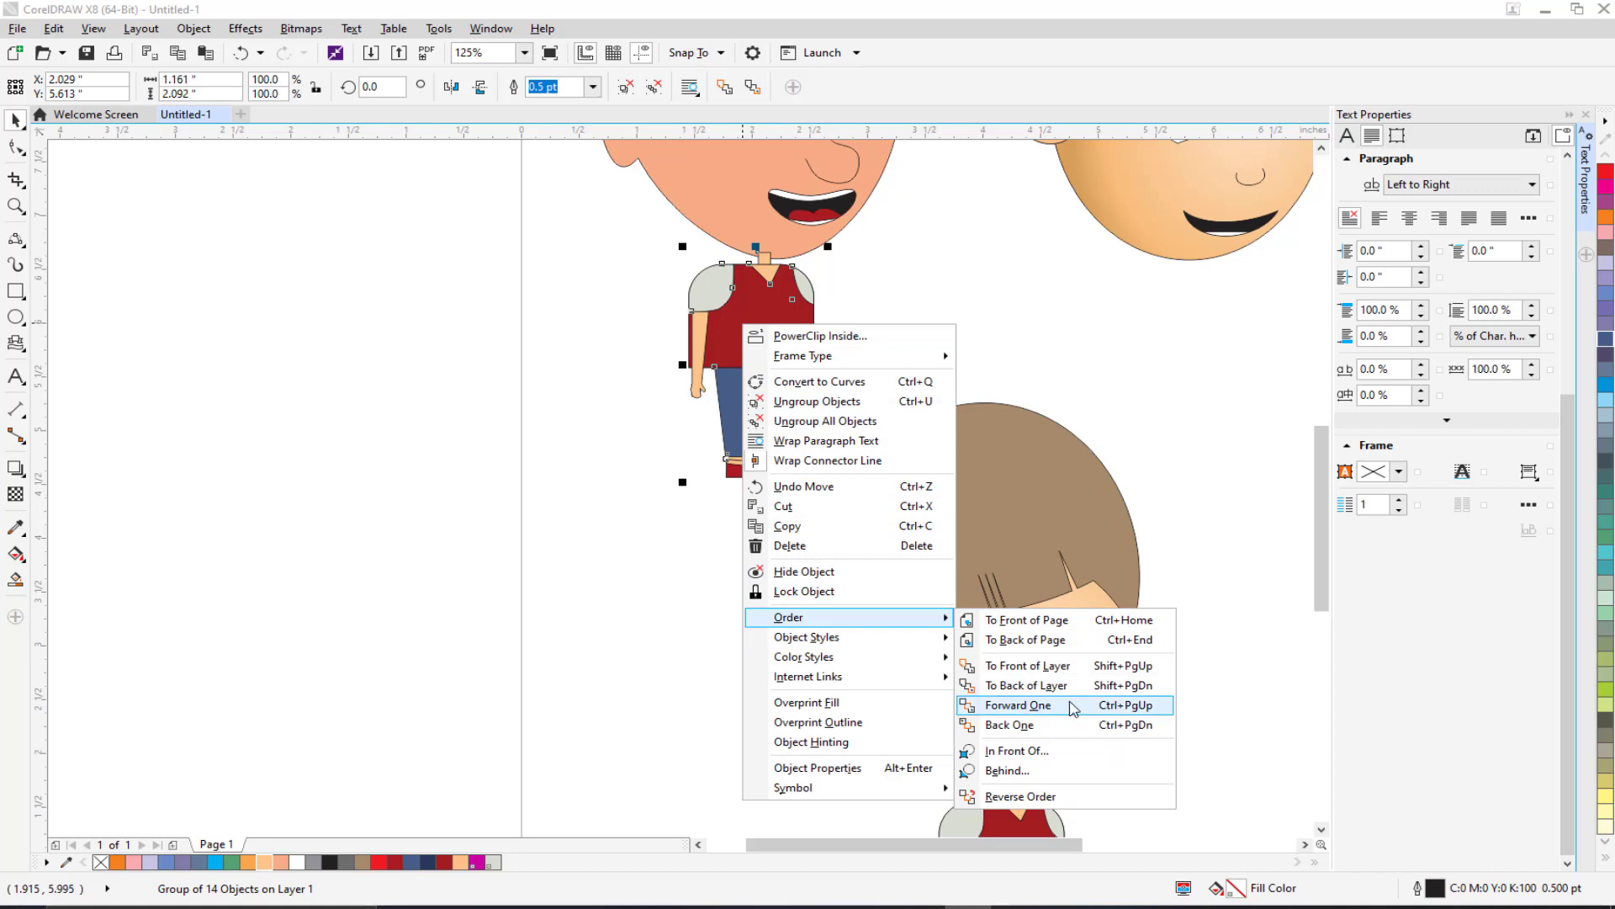
left_click(1027, 685)
scroll(597, 394, "down", 2)
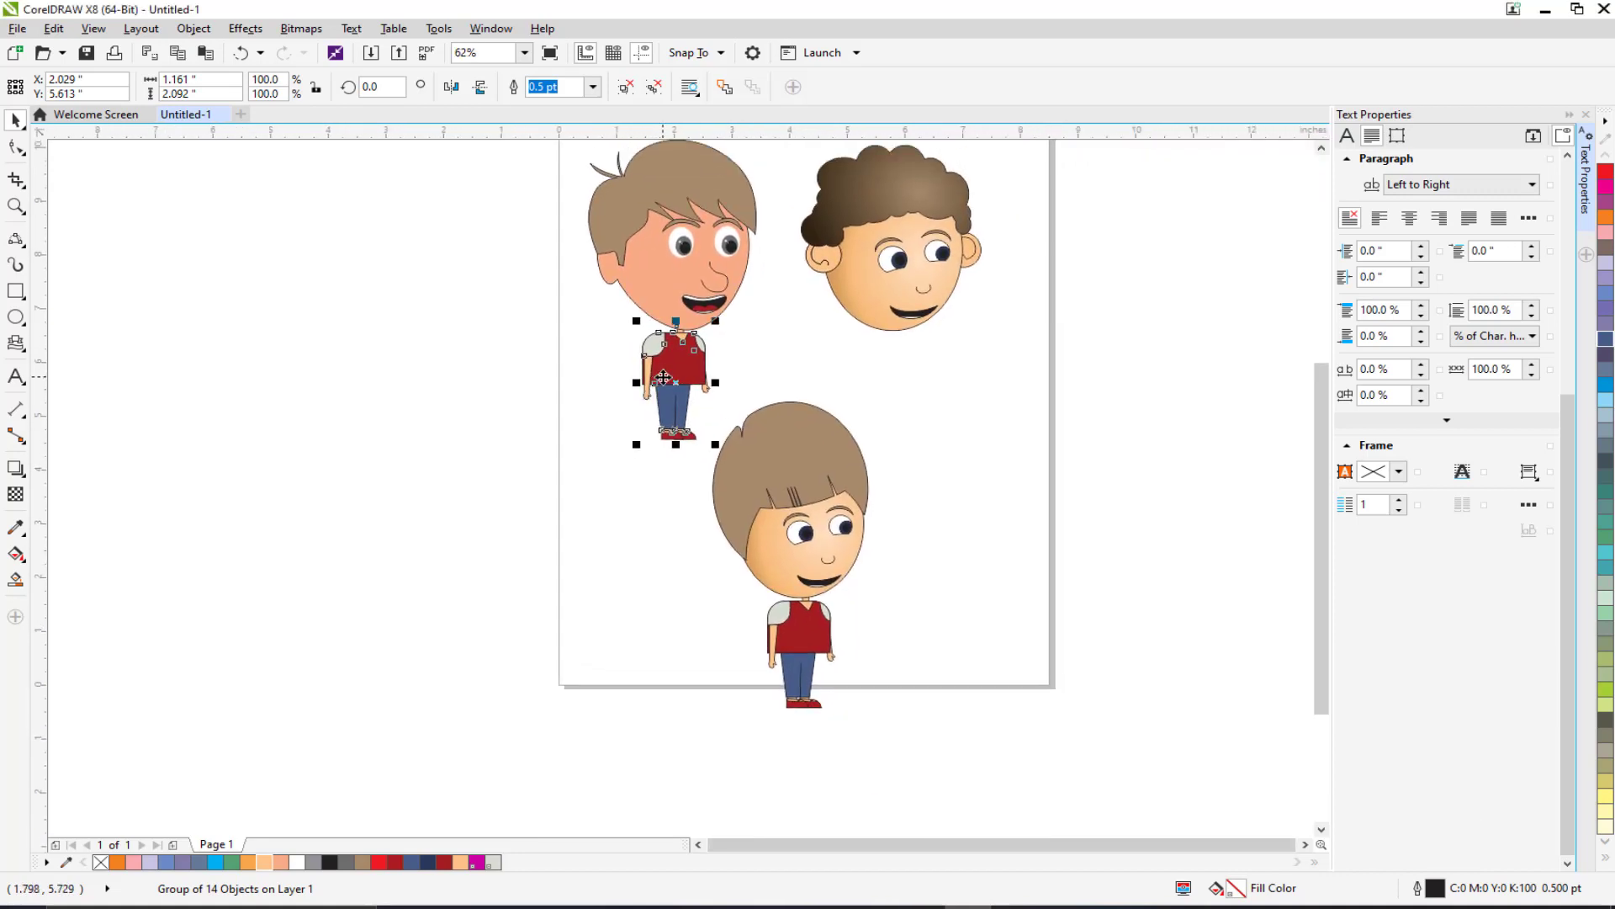
Step: Duplicate the grouped body and place the copy beneath the curly-haired boy's head
key("ctrl+d")
left_click_drag(663, 376, 892, 379)
left_click(974, 400)
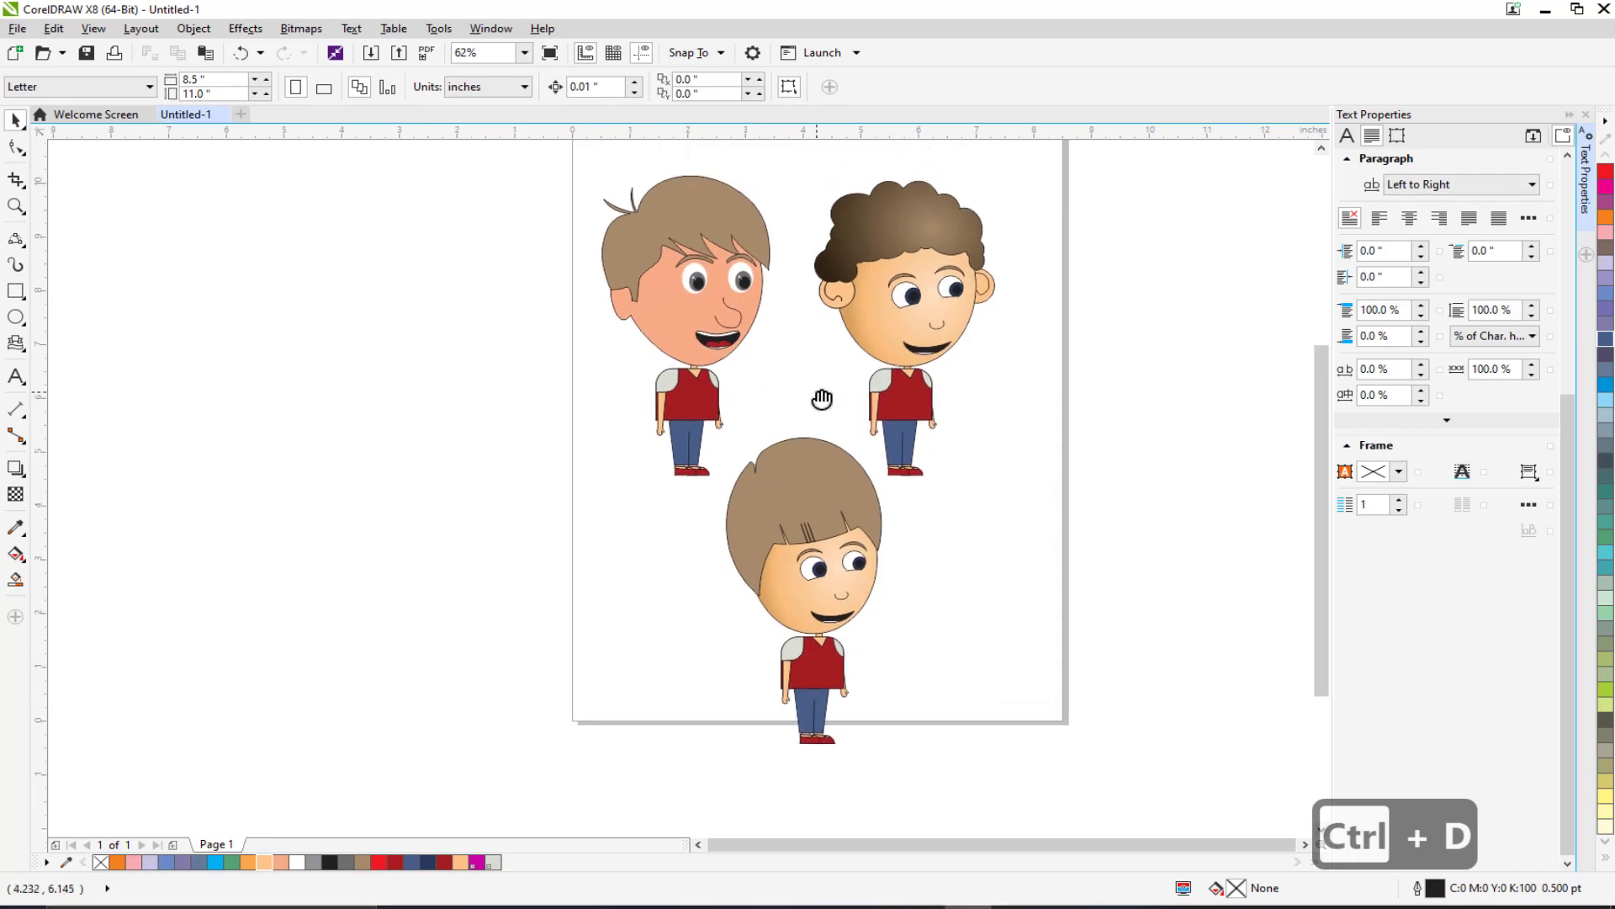
Step: Nudge the pink-skinned boy's body slightly to the right so it sits centrally beneath his head
scroll(675, 395, "up", 2)
left_click_drag(686, 416, 706, 416)
left_click(528, 363)
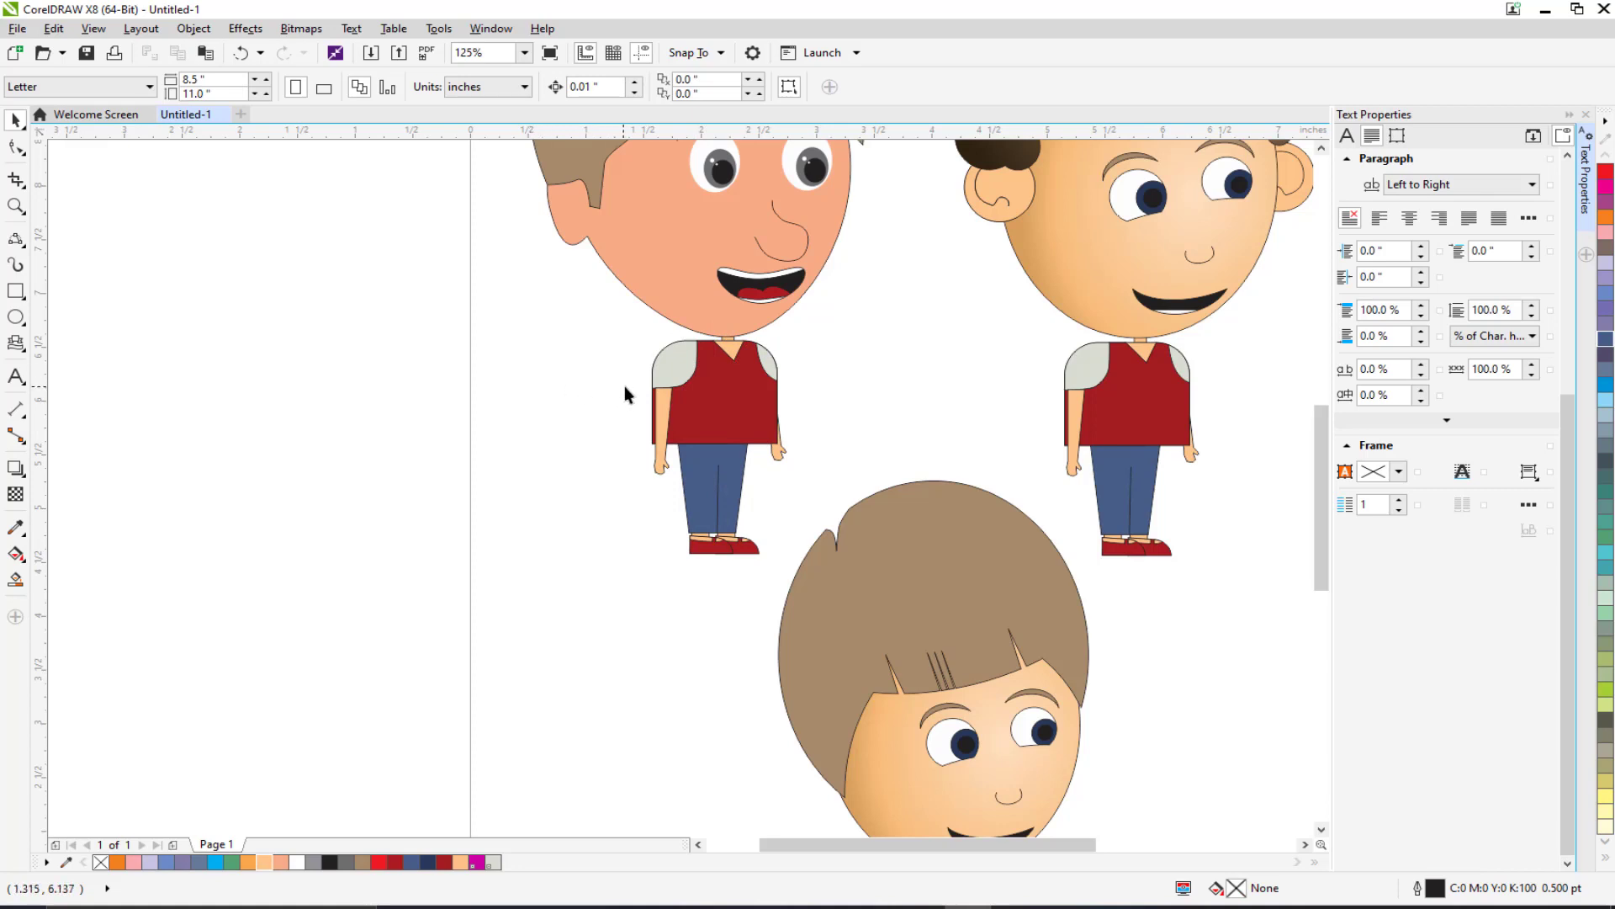
scroll(624, 385, "up", 2)
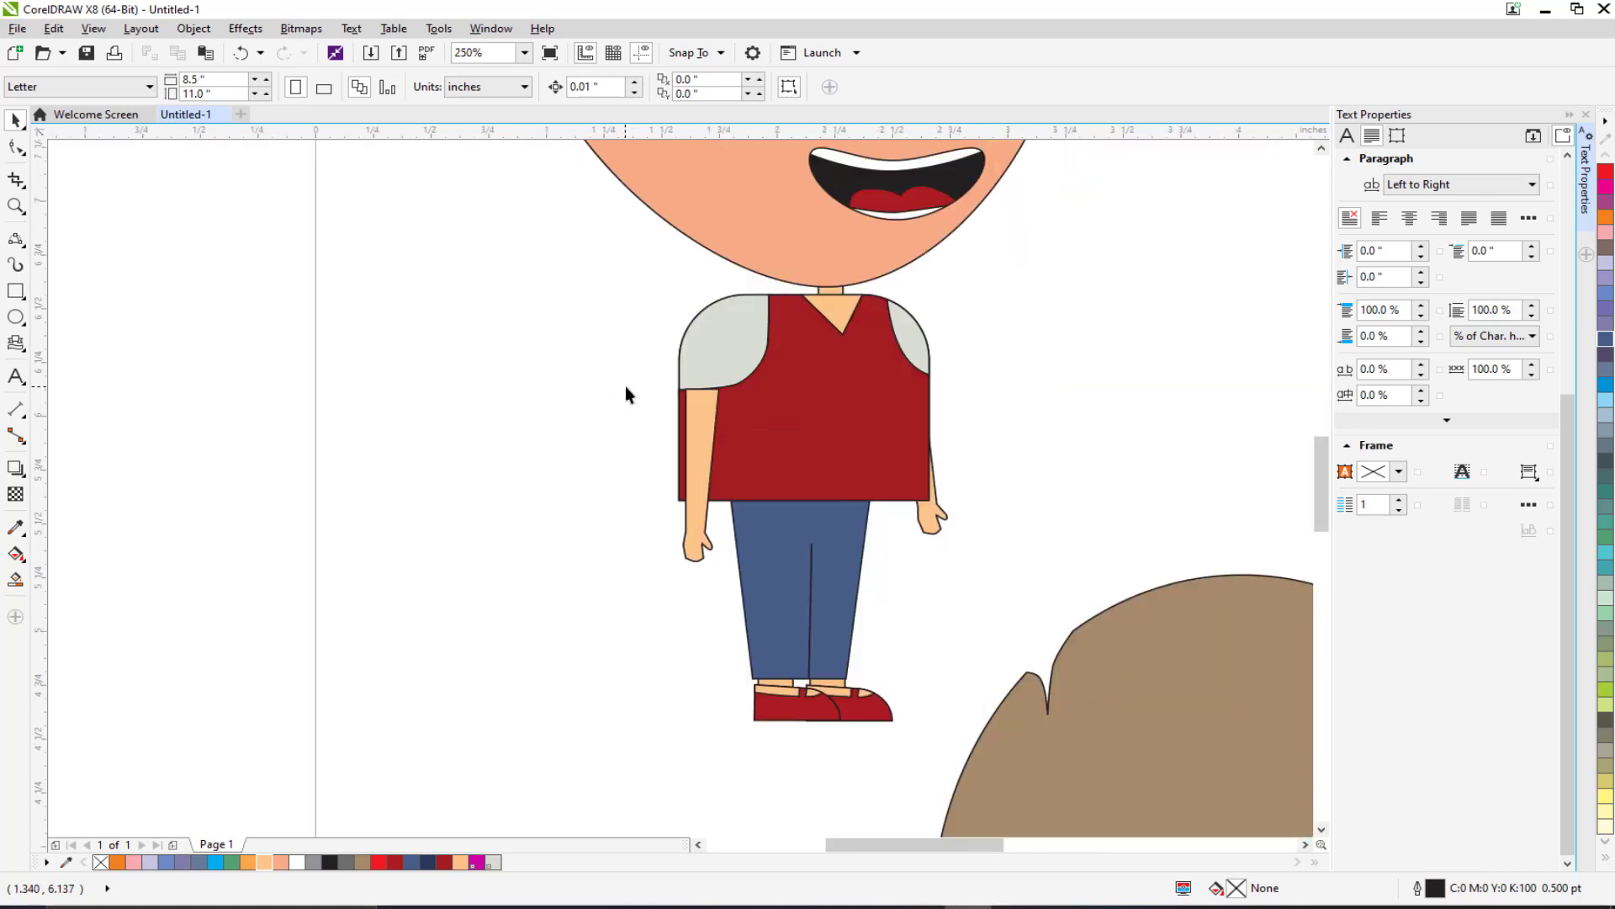
left_click(788, 417)
scroll(788, 417, "down", 4)
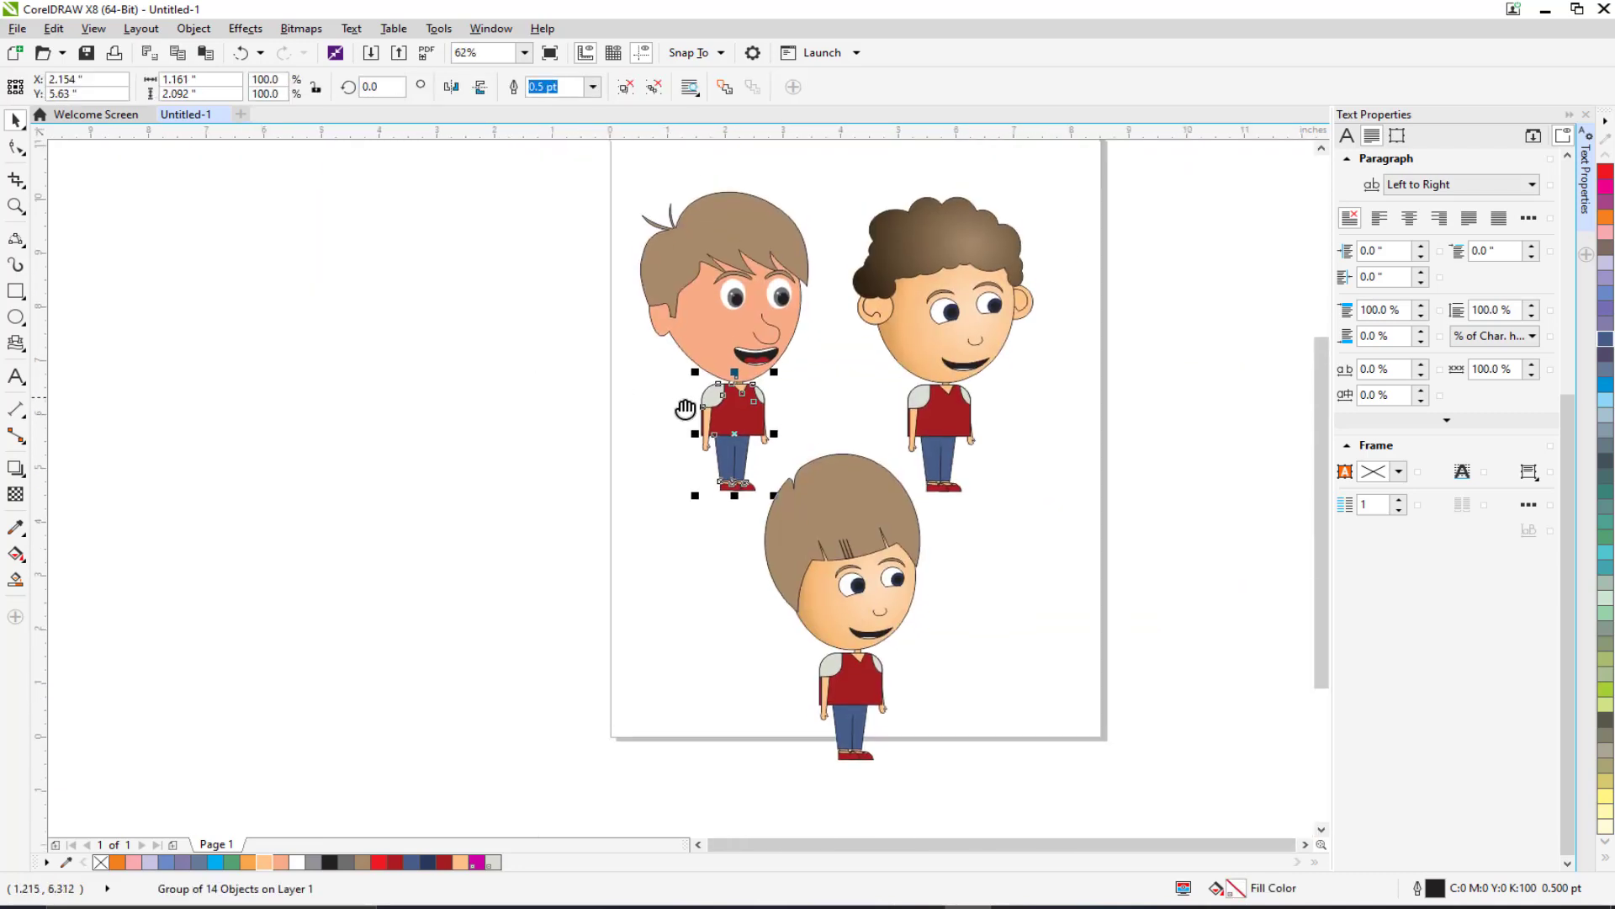
scroll(686, 409, "down", 2)
left_click(599, 295)
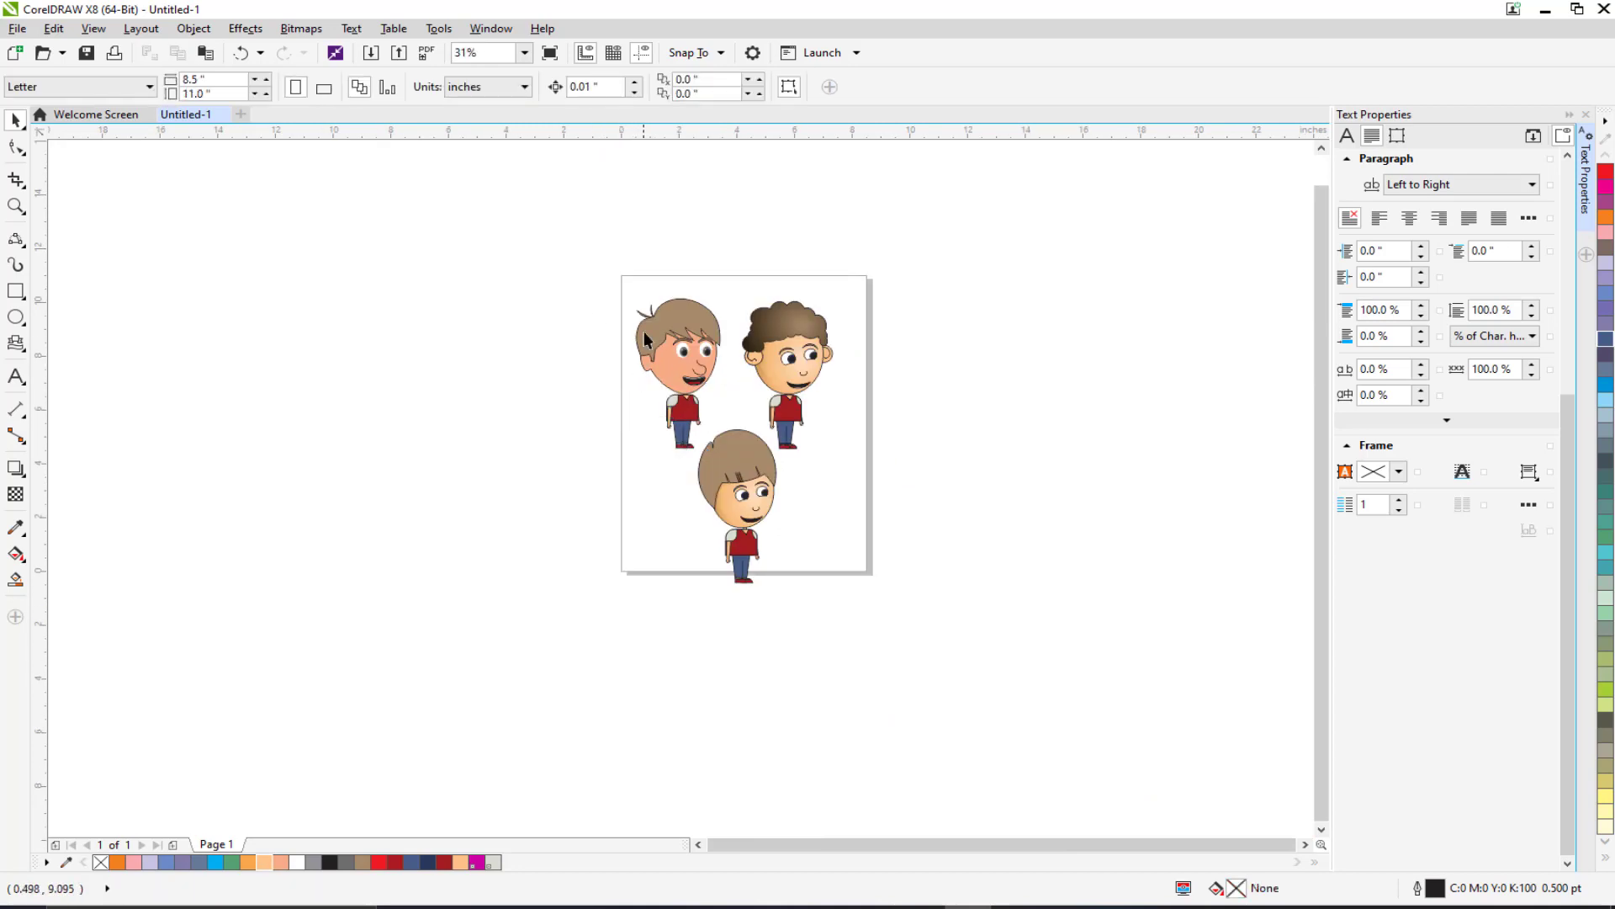
Step: Move the bowl-cut boy's head and body together up beside the curly-haired boy
scroll(644, 331, "up", 2)
scroll(769, 583, "down", 3)
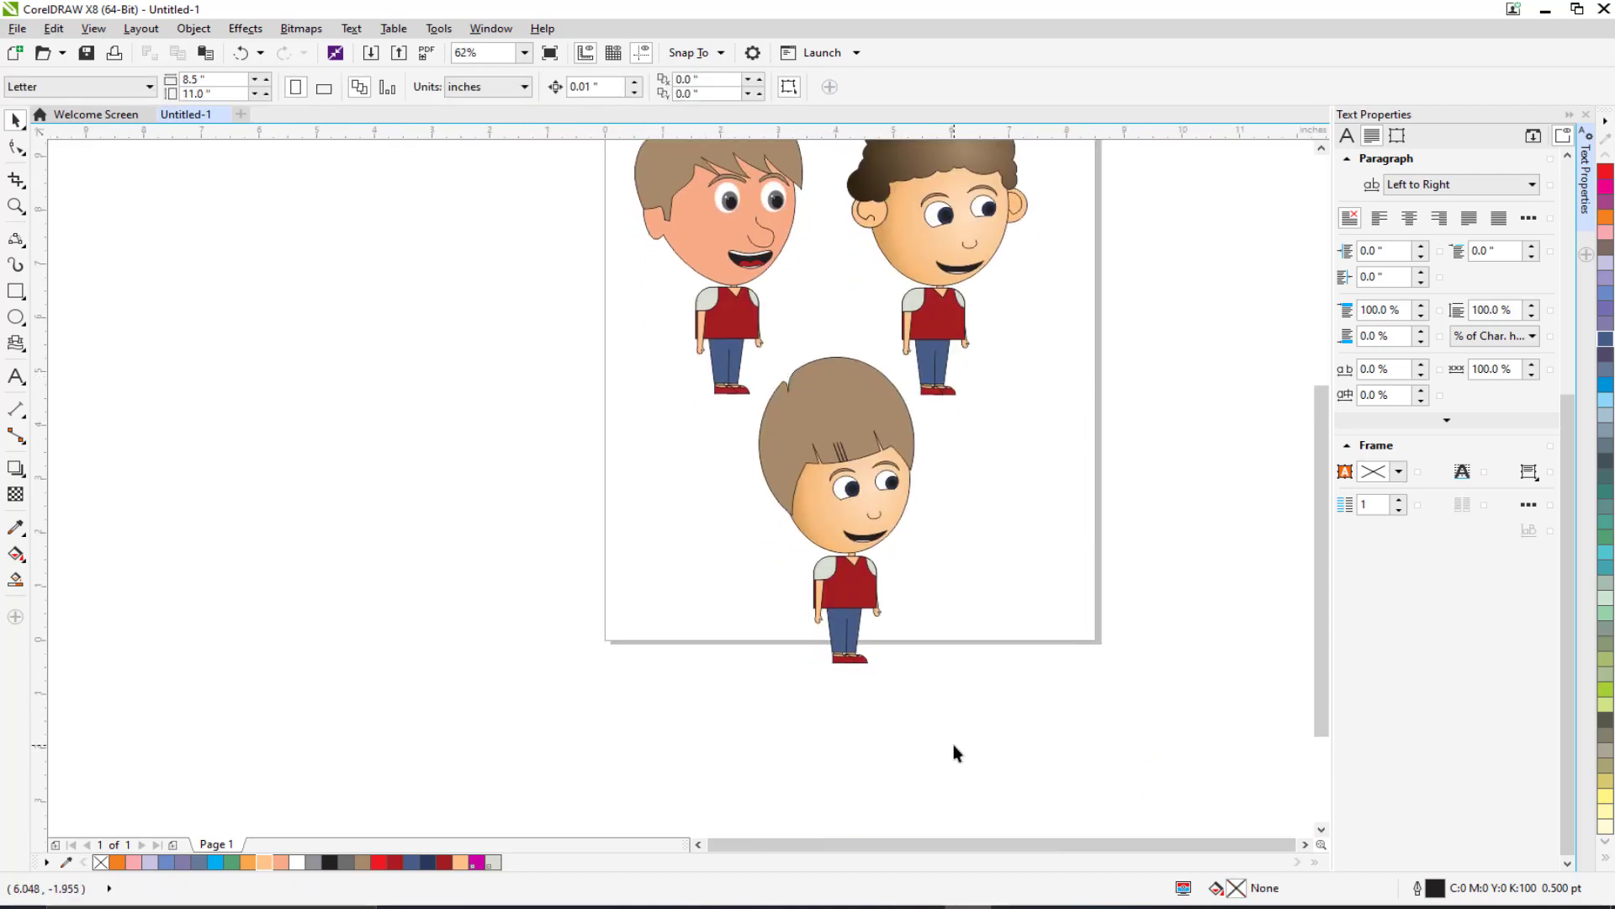
left_click_drag(951, 744, 739, 354)
scroll(731, 483, "up", 1)
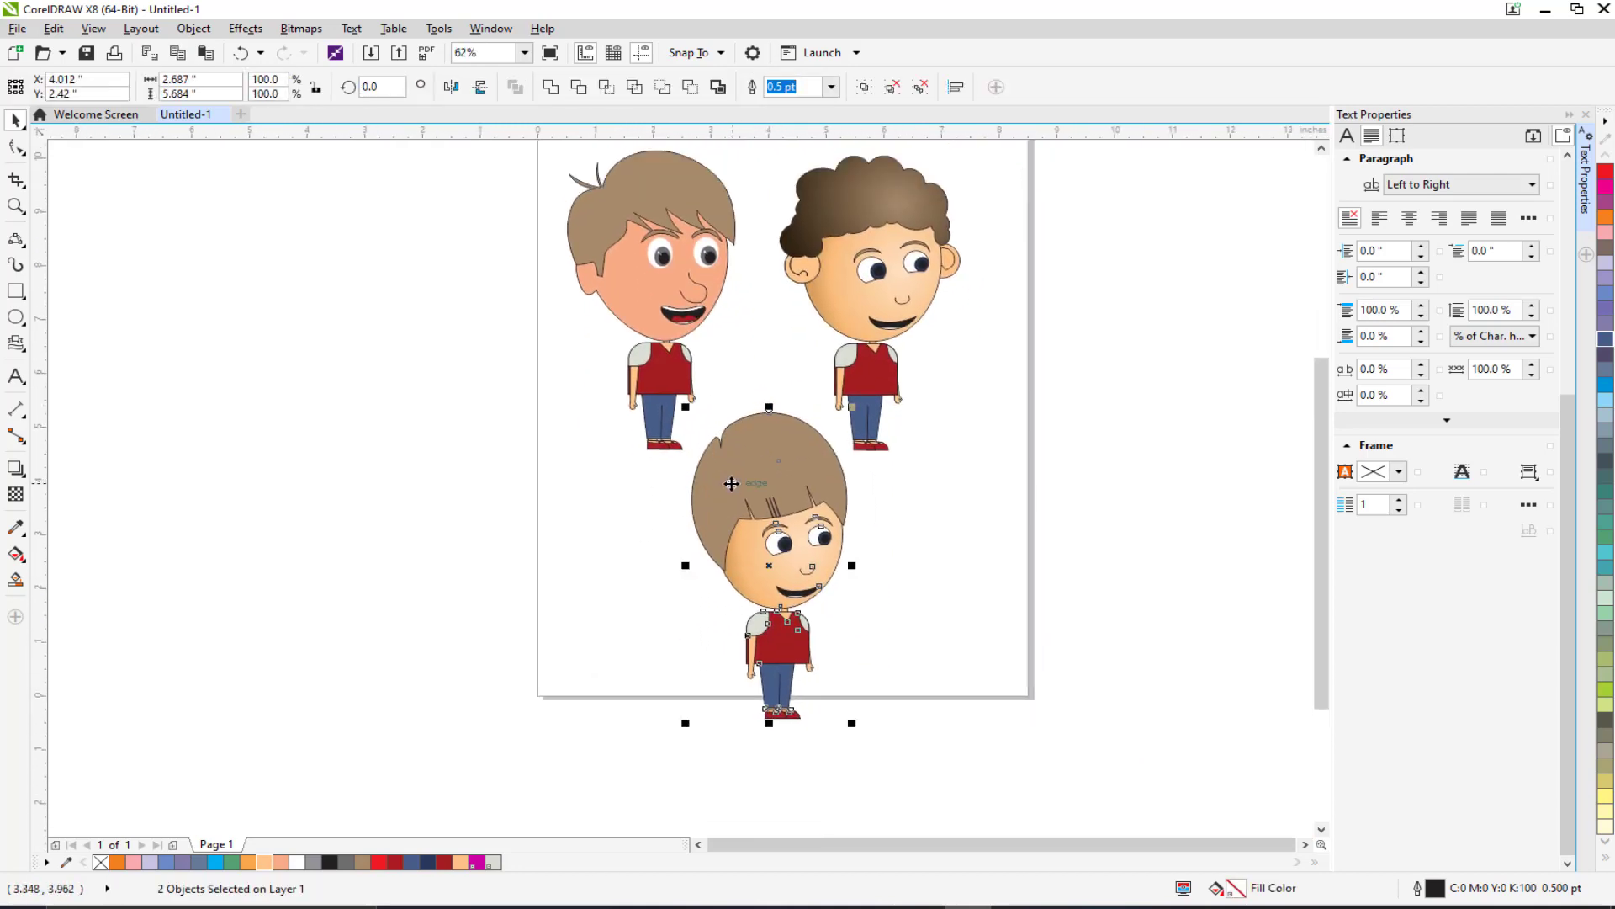
left_click_drag(731, 483, 1011, 210)
scroll(963, 415, "up", 2)
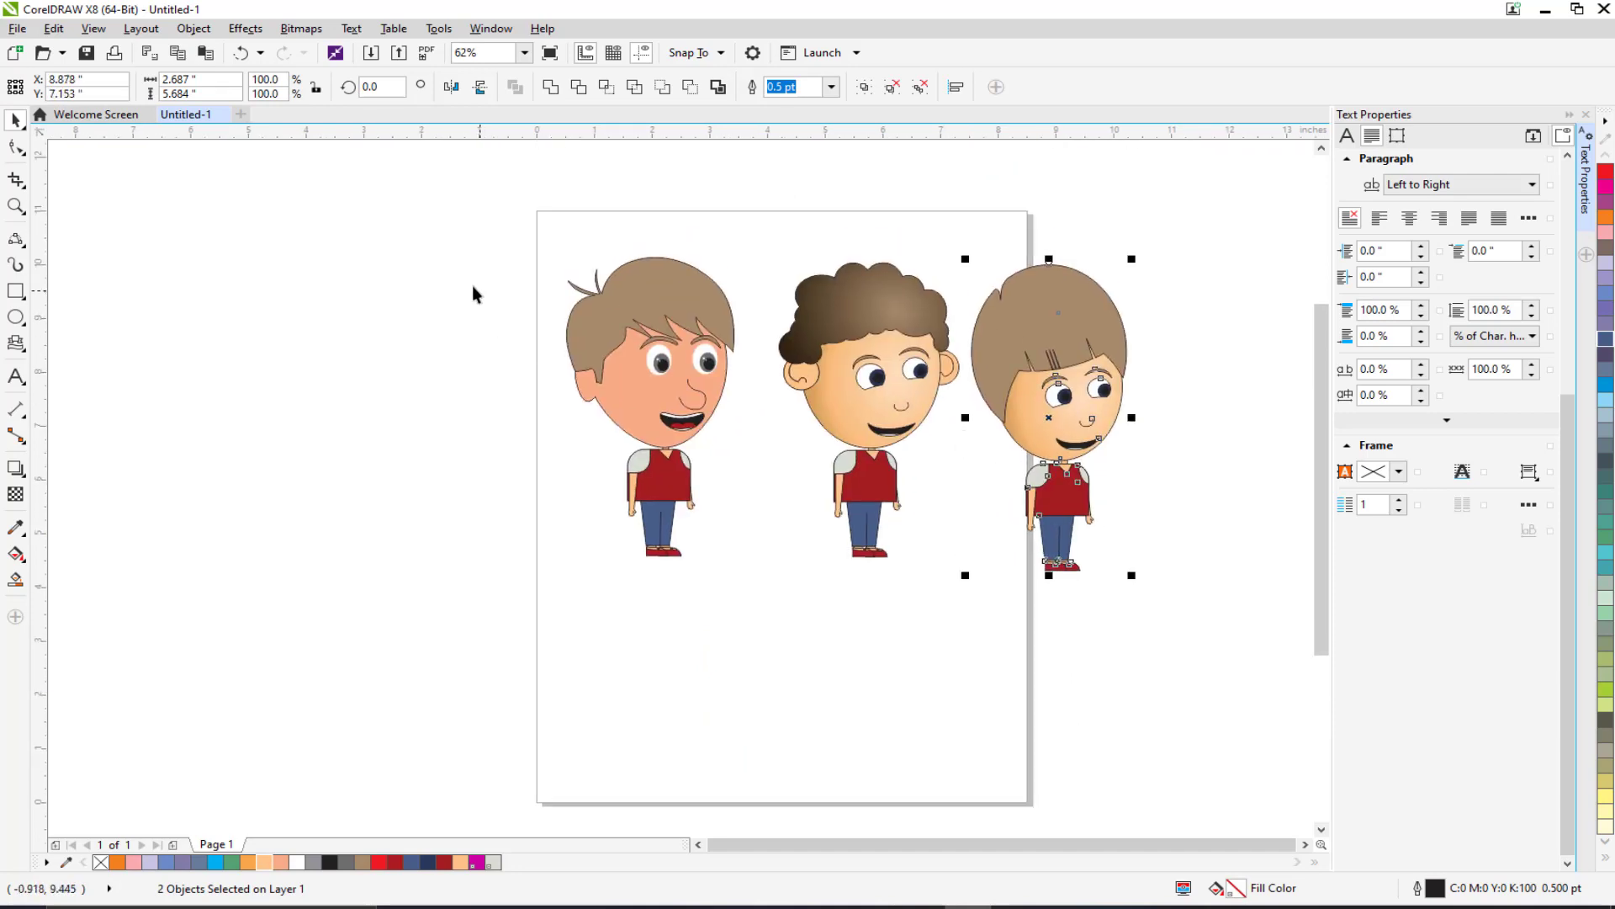
Step: Scale all three characters together to about 8.73 by 5.23 inches and shift them left onto the page
left_click_drag(505, 207, 1220, 641)
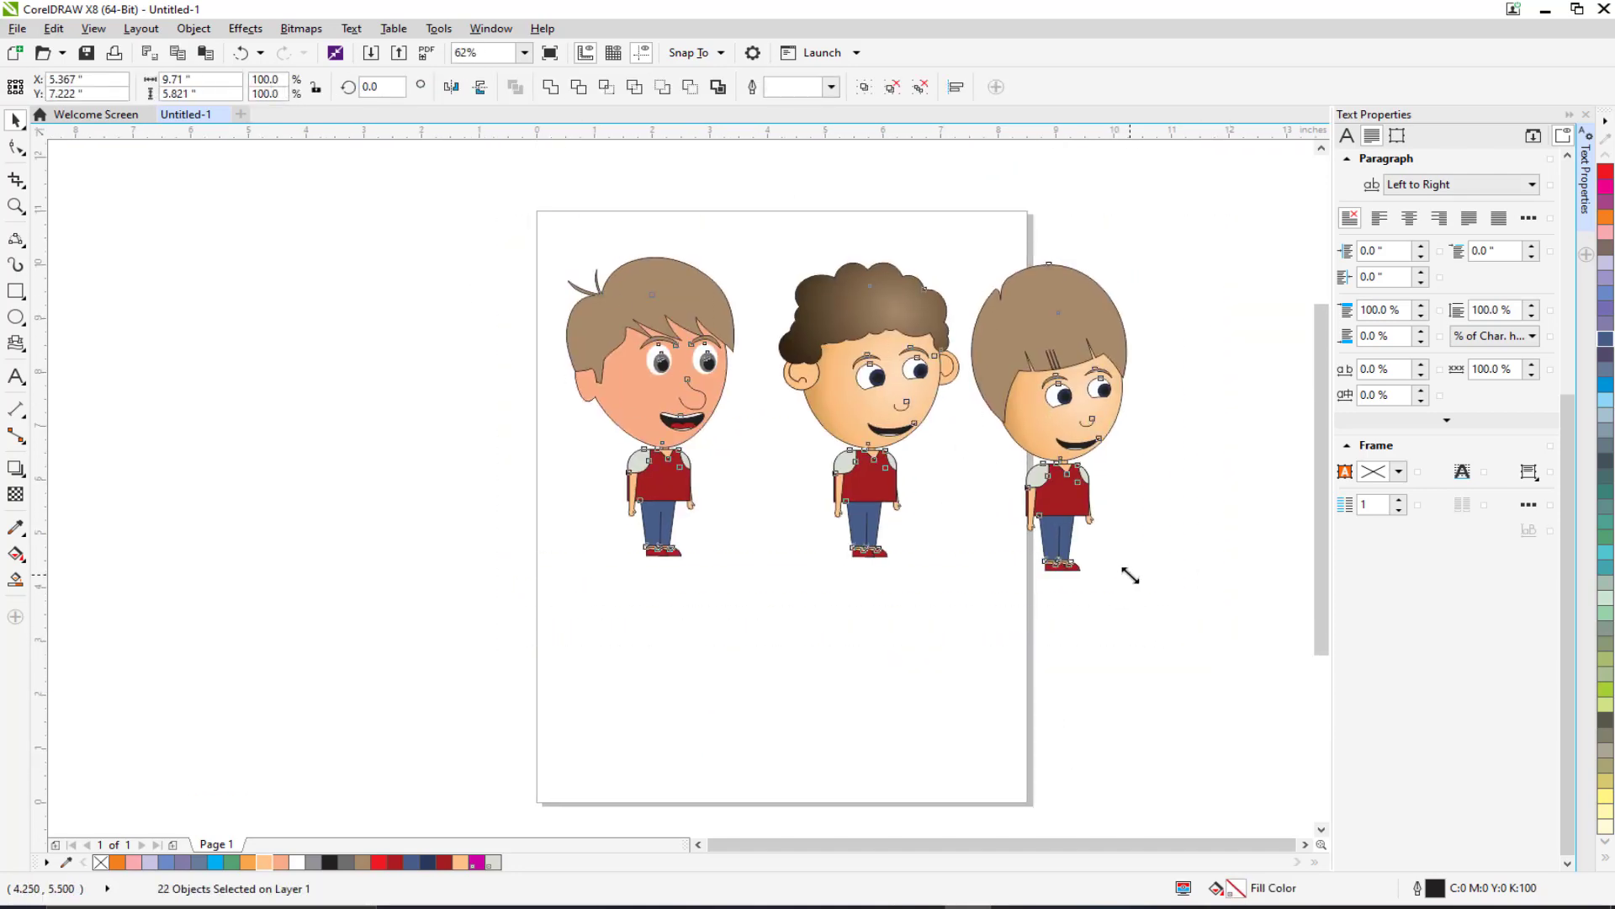
left_click_drag(1130, 574, 1091, 545)
left_click_drag(986, 398, 949, 421)
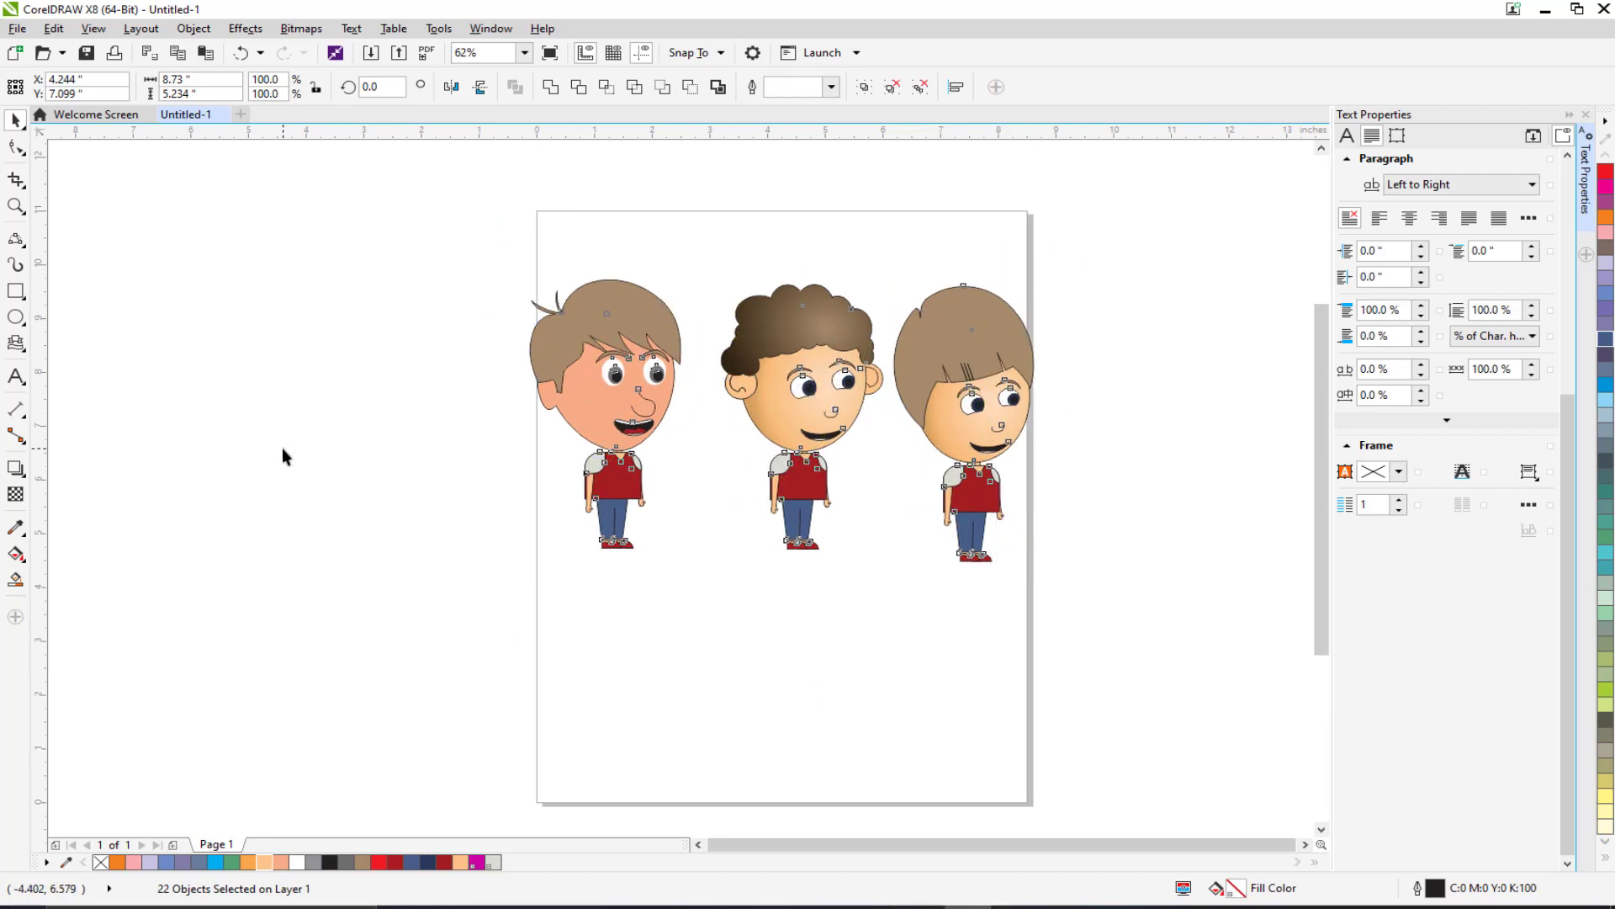
left_click(286, 457)
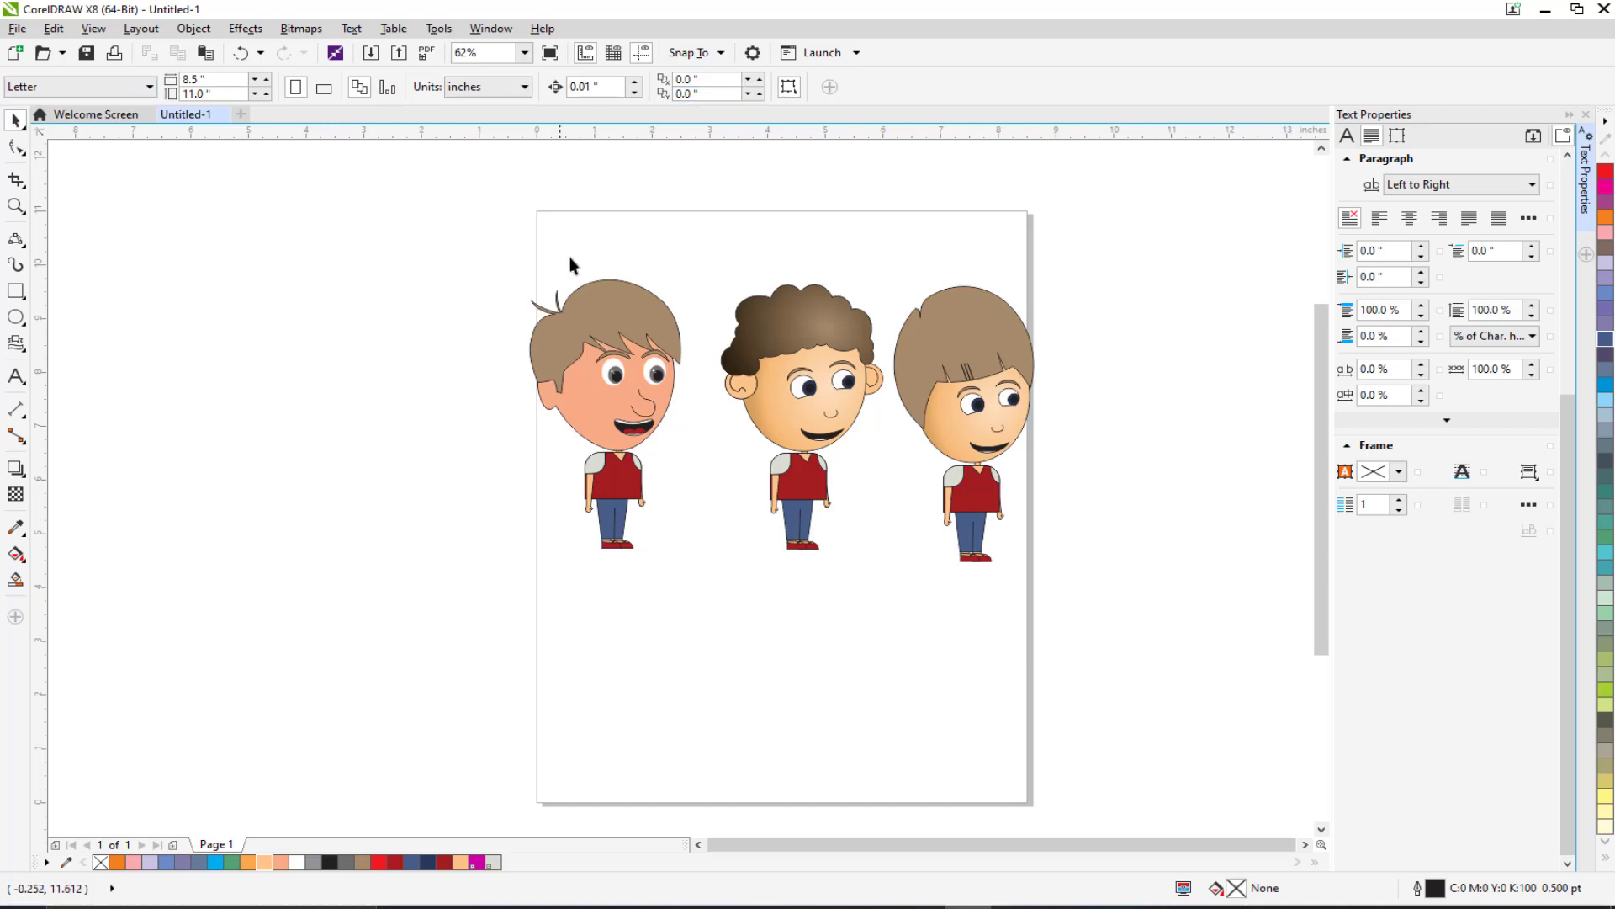
Step: Switch the page to landscape orientation and move the three characters down to its middle
left_click(615, 320)
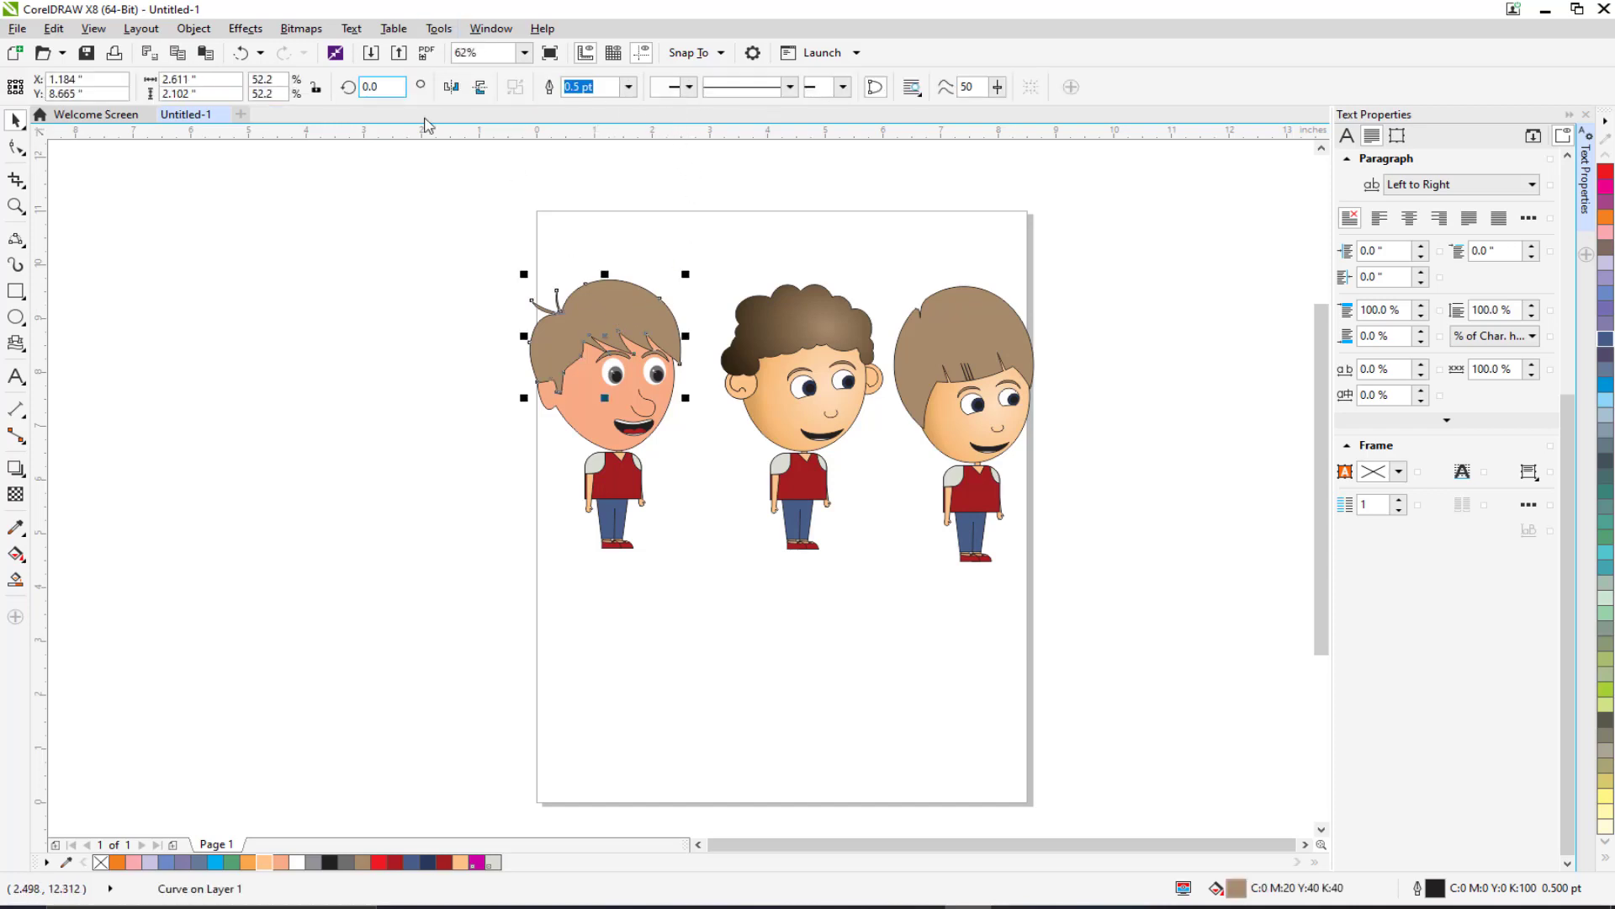
left_click(371, 270)
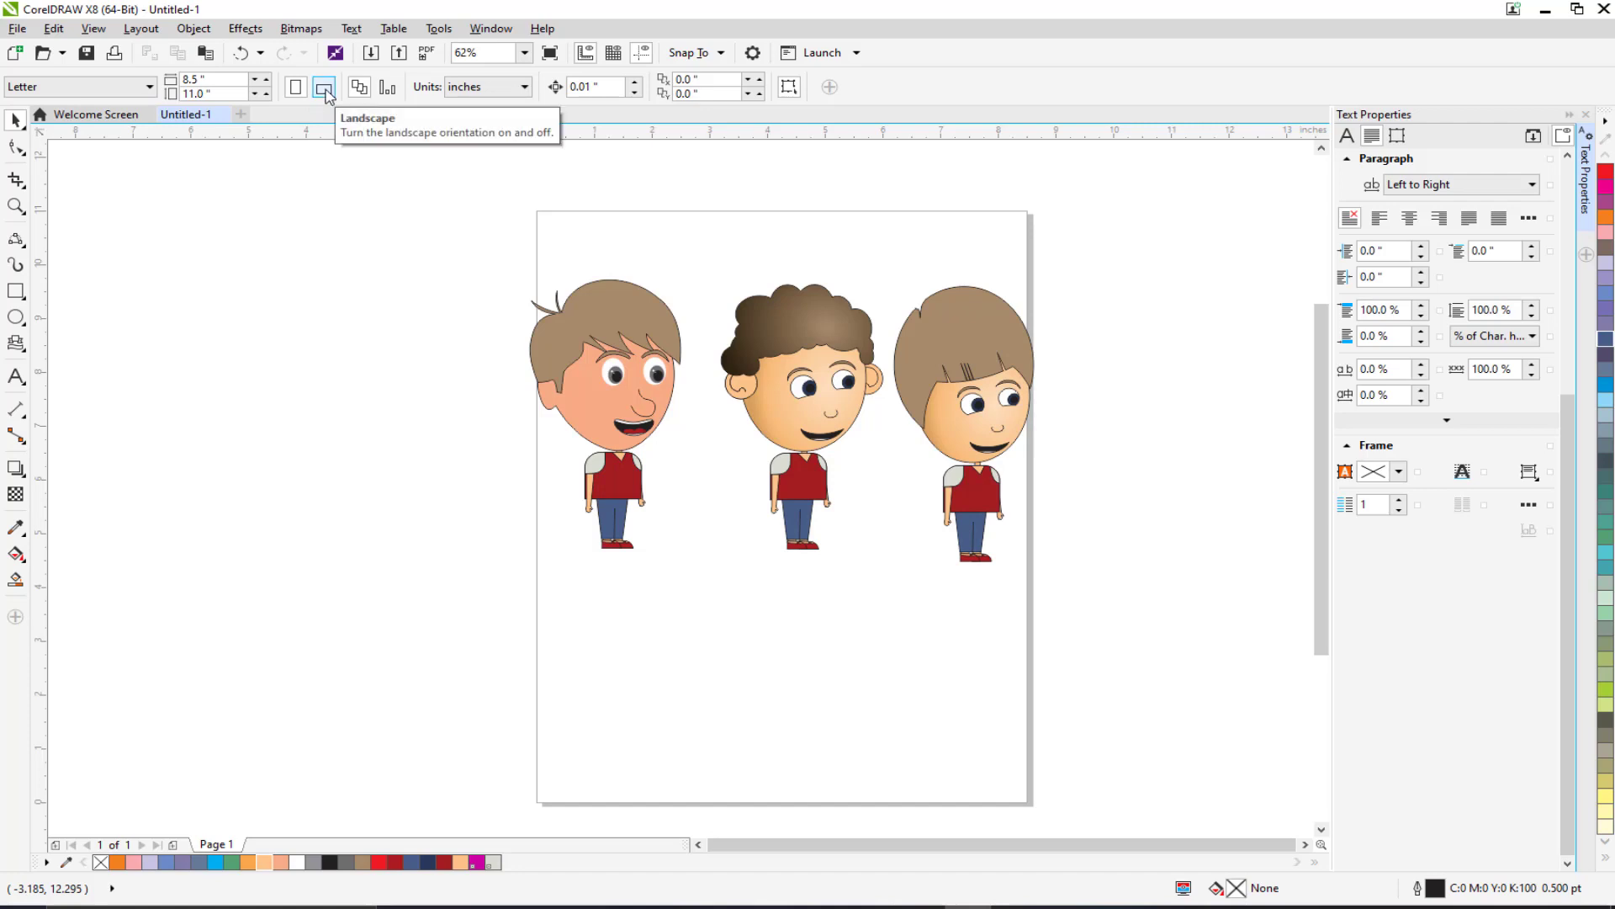
left_click(325, 89)
left_click_drag(484, 243, 1218, 708)
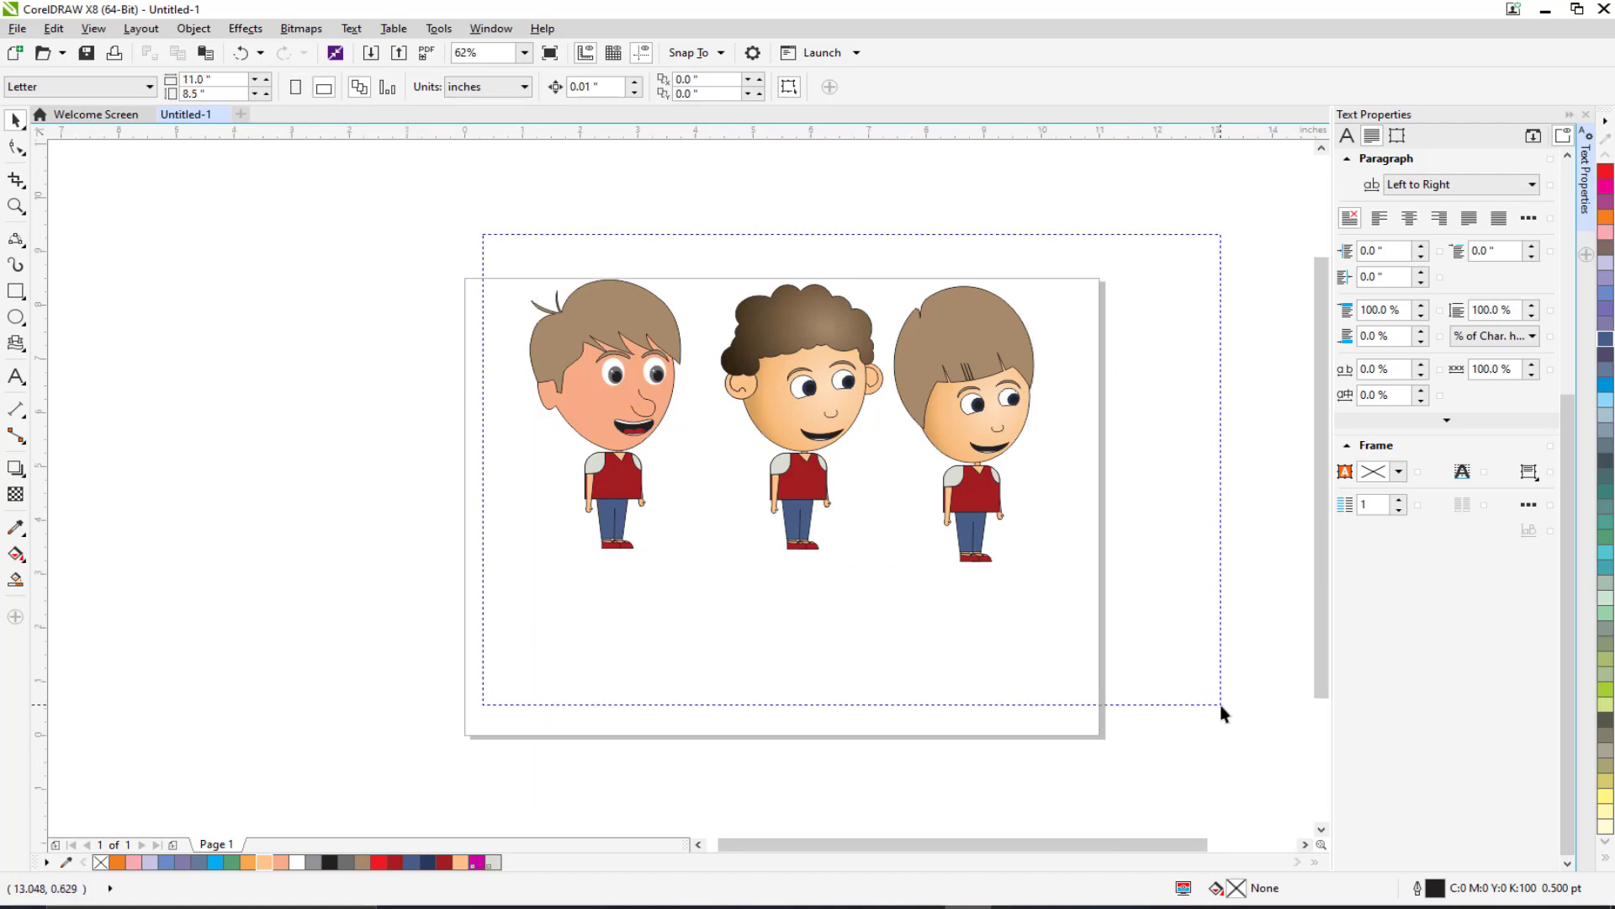
left_click_drag(990, 418, 969, 504)
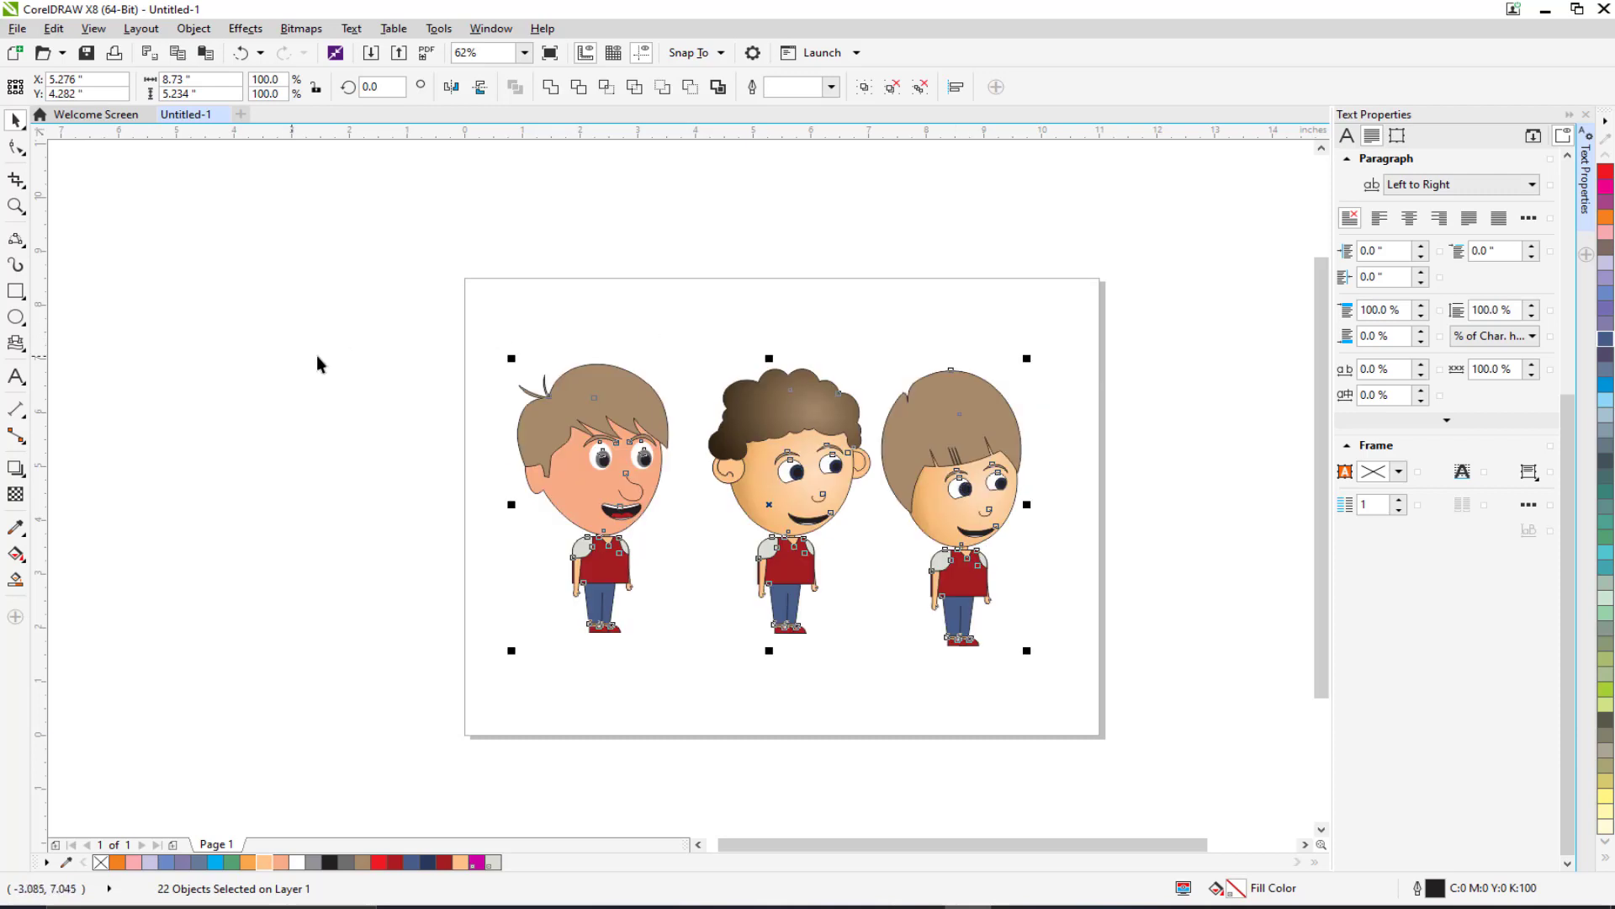
left_click(371, 368)
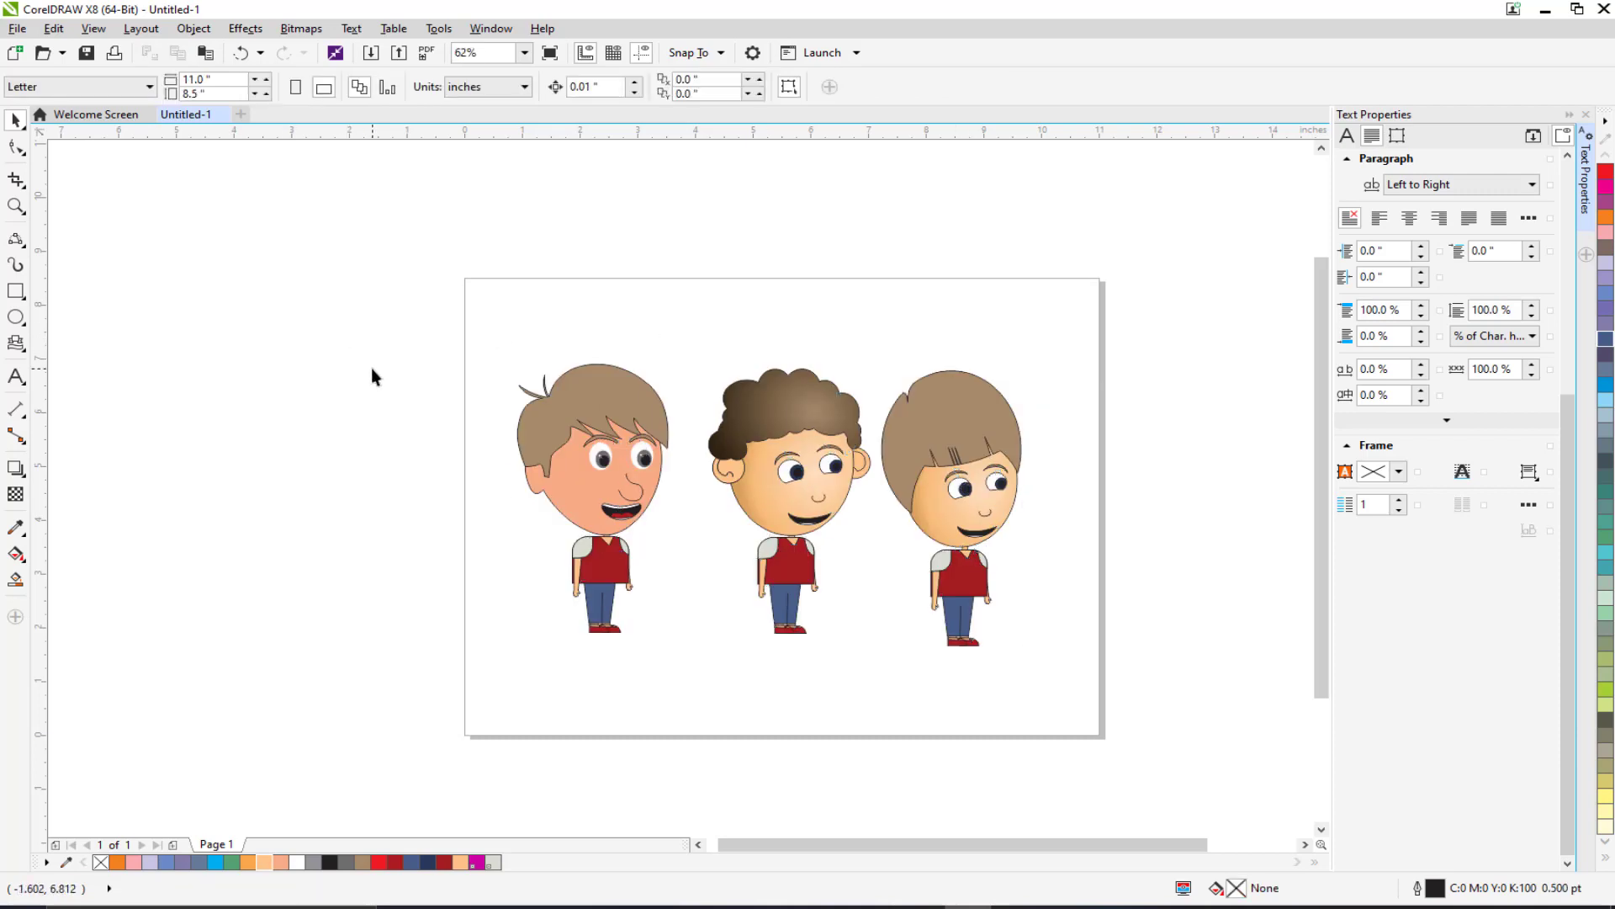
Step: Group each of the three characters' head and body into its own separate group
left_click_drag(578, 546, 684, 680)
key("ctrl+g")
left_click_drag(679, 304, 875, 715)
key("ctrl+g")
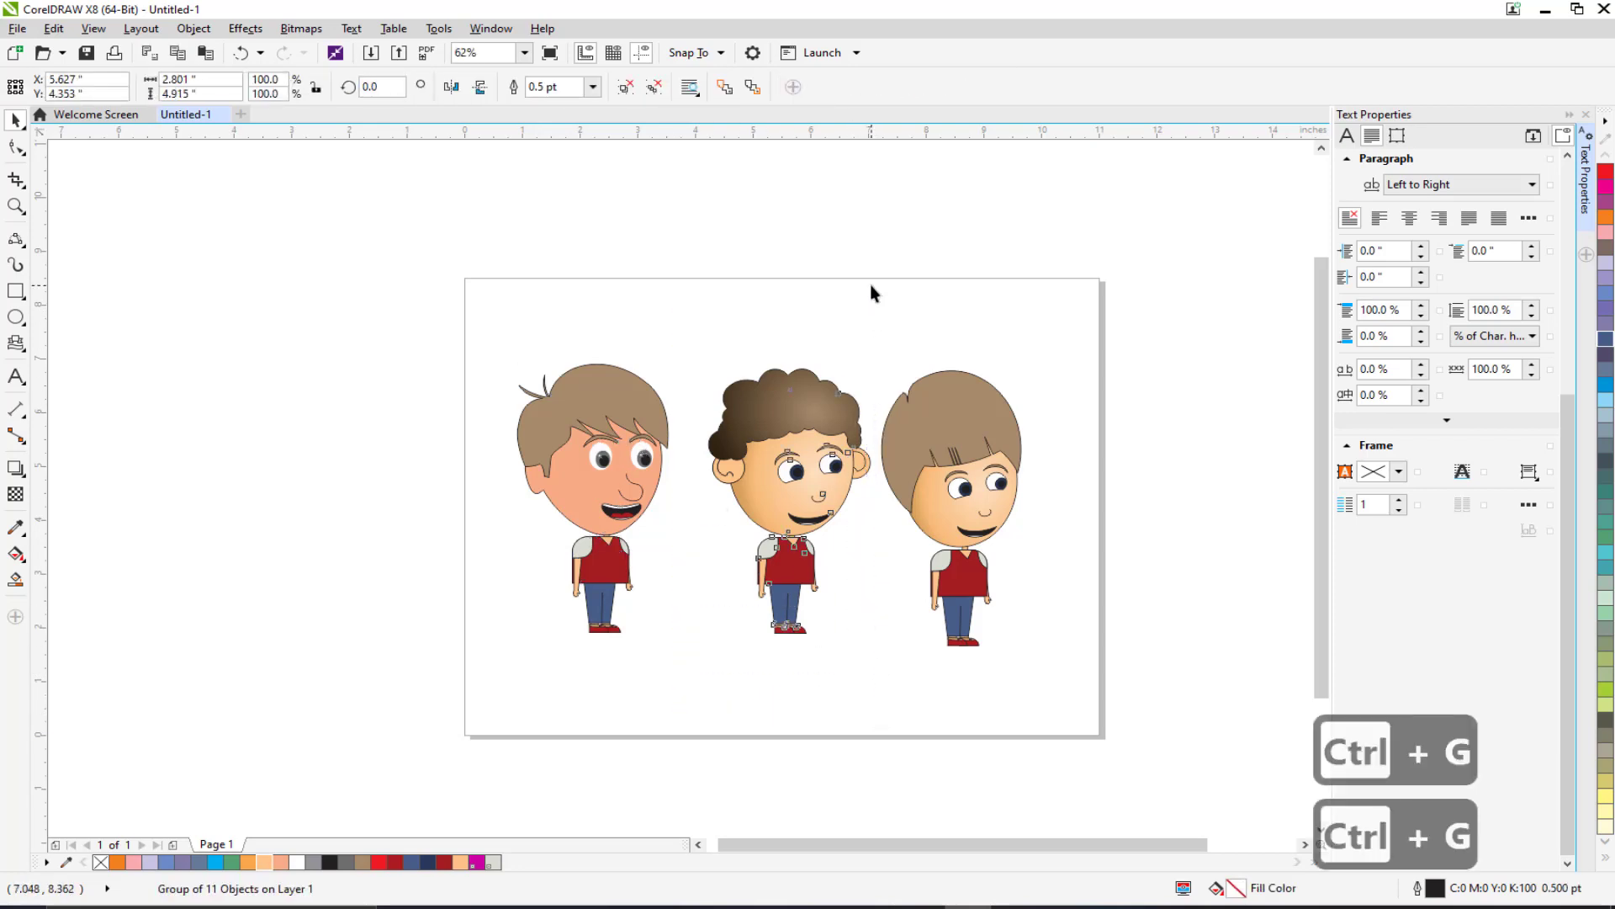
left_click_drag(870, 285, 1082, 713)
key("ctrl+g")
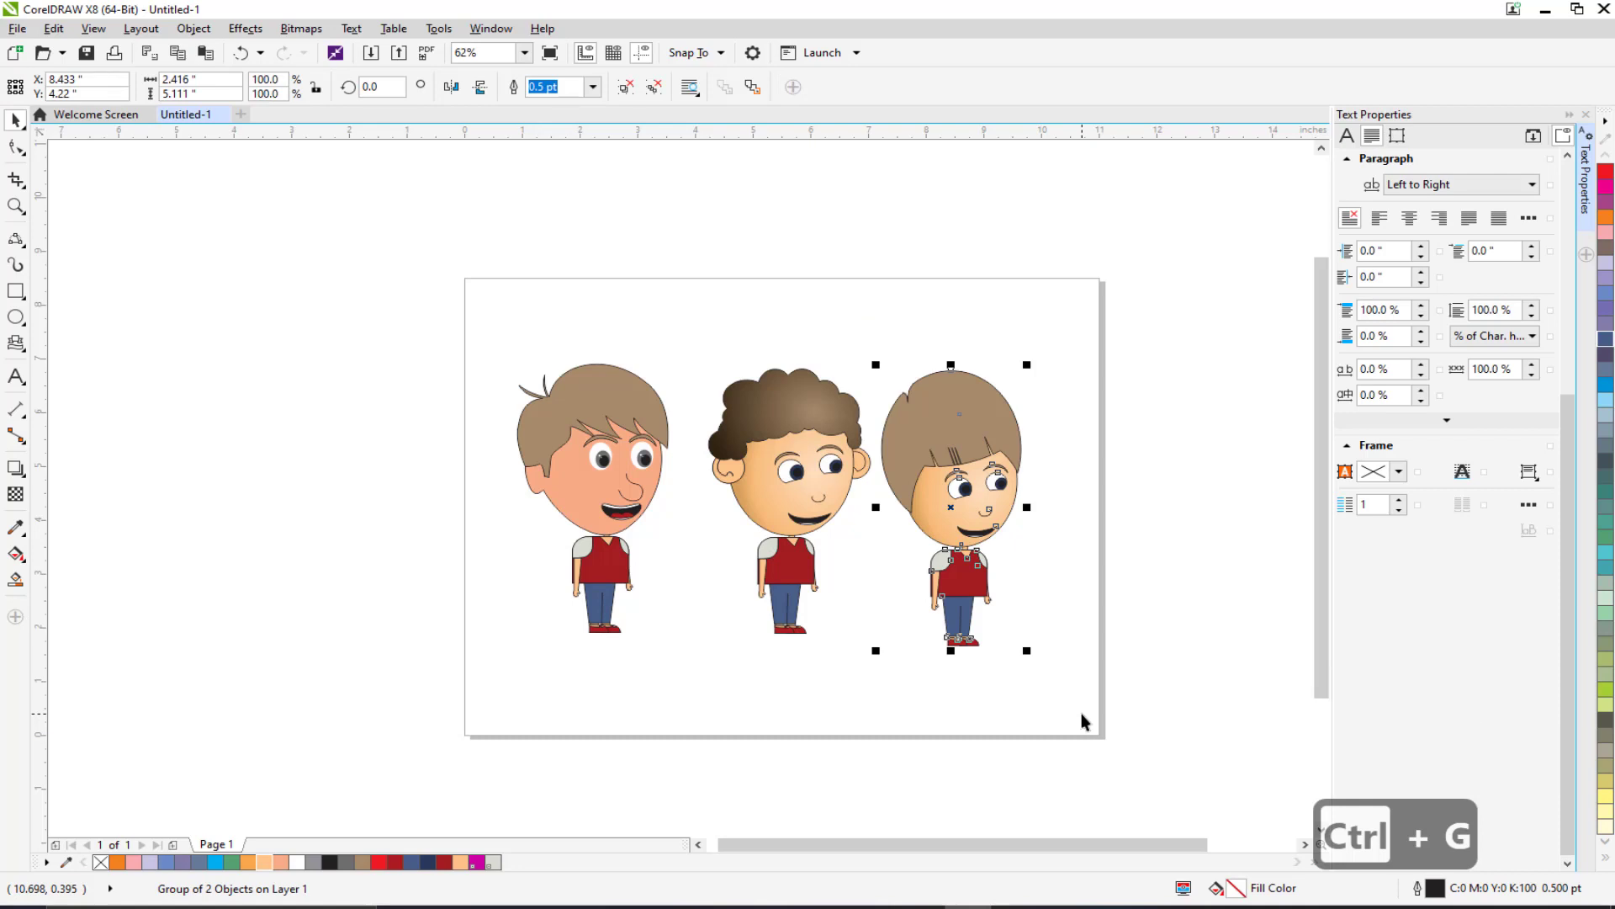
Step: Move the bowl-cut boy slightly up and right so he stands level with the other two characters
left_click(1163, 385)
left_click_drag(1150, 328, 866, 703)
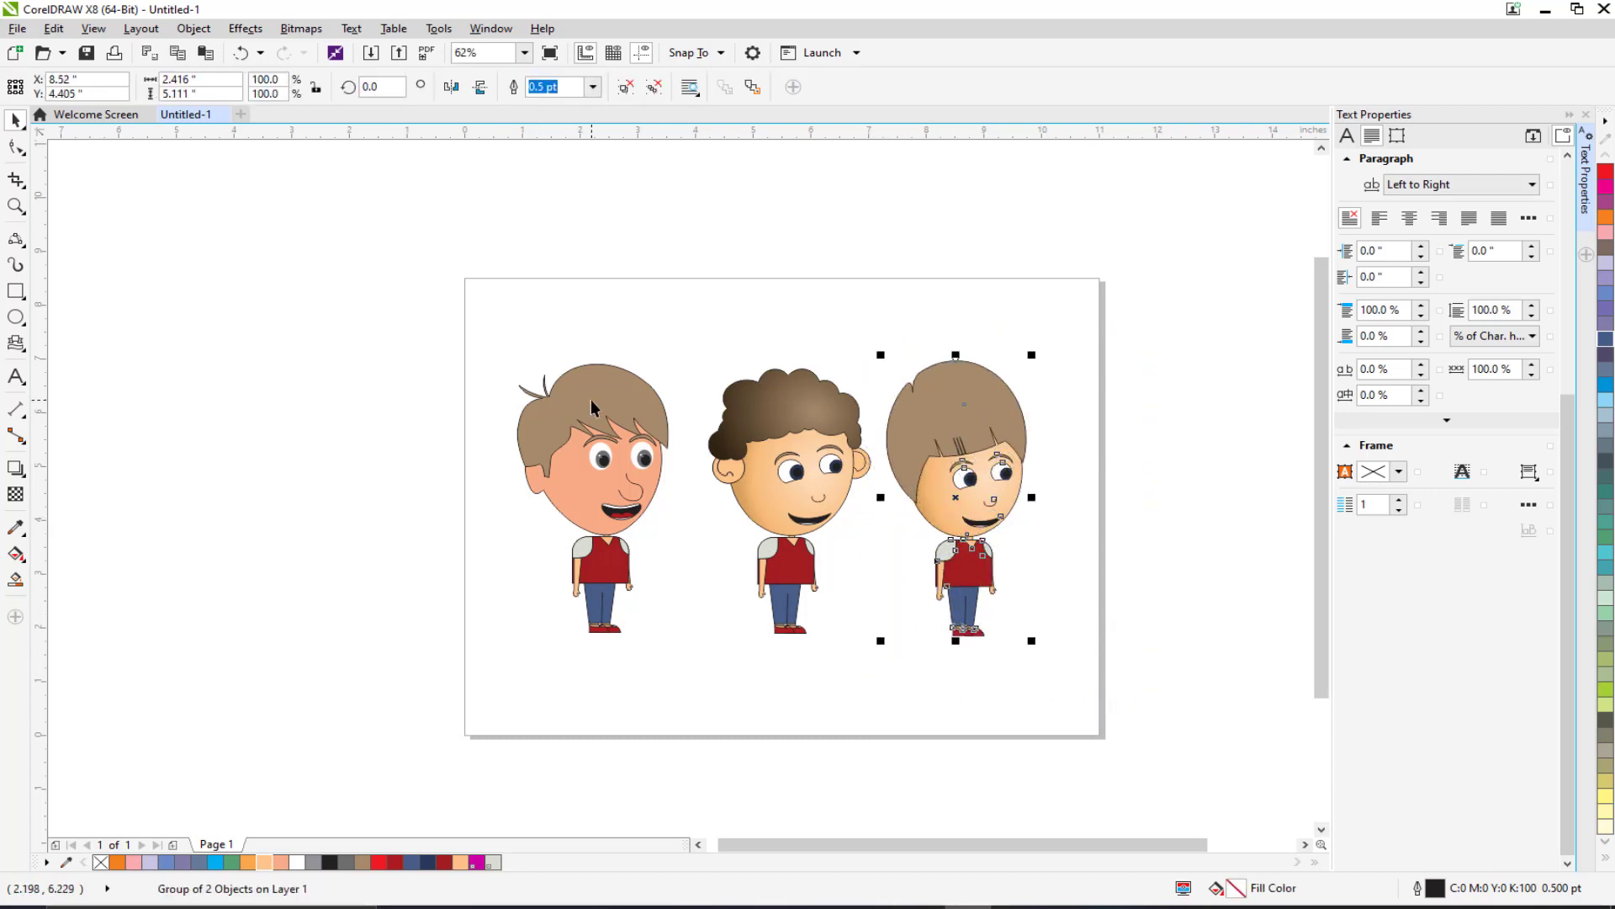
left_click(578, 360)
left_click_drag(578, 361, 595, 364)
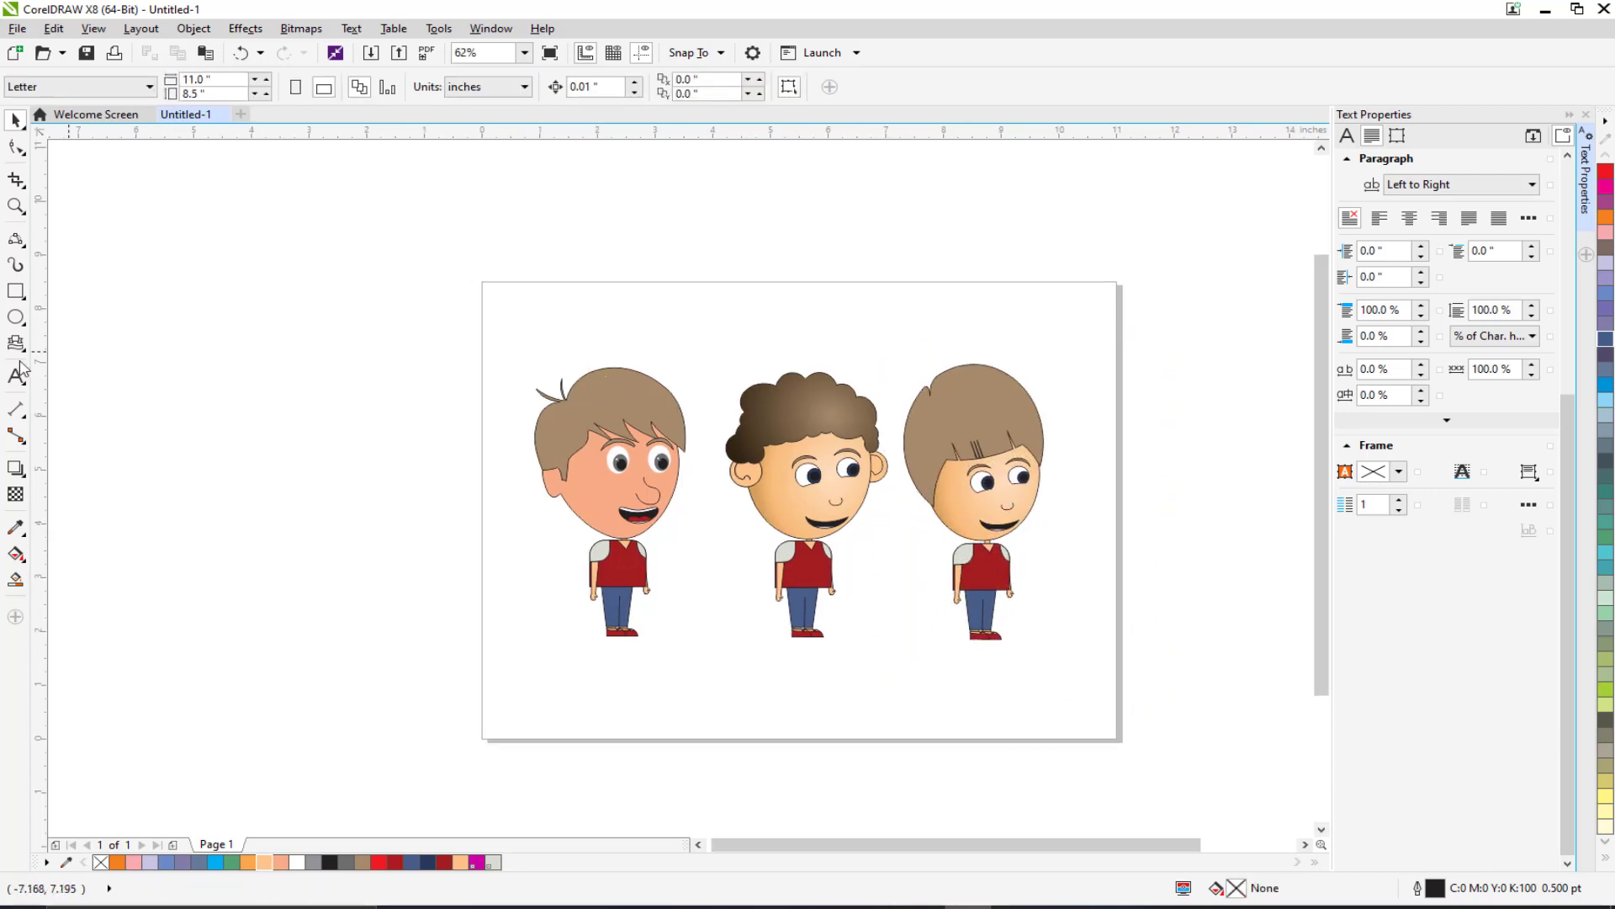
Step: Add a page-sized background rectangle filled light blue and move the three characters lower on it
double_click(16, 291)
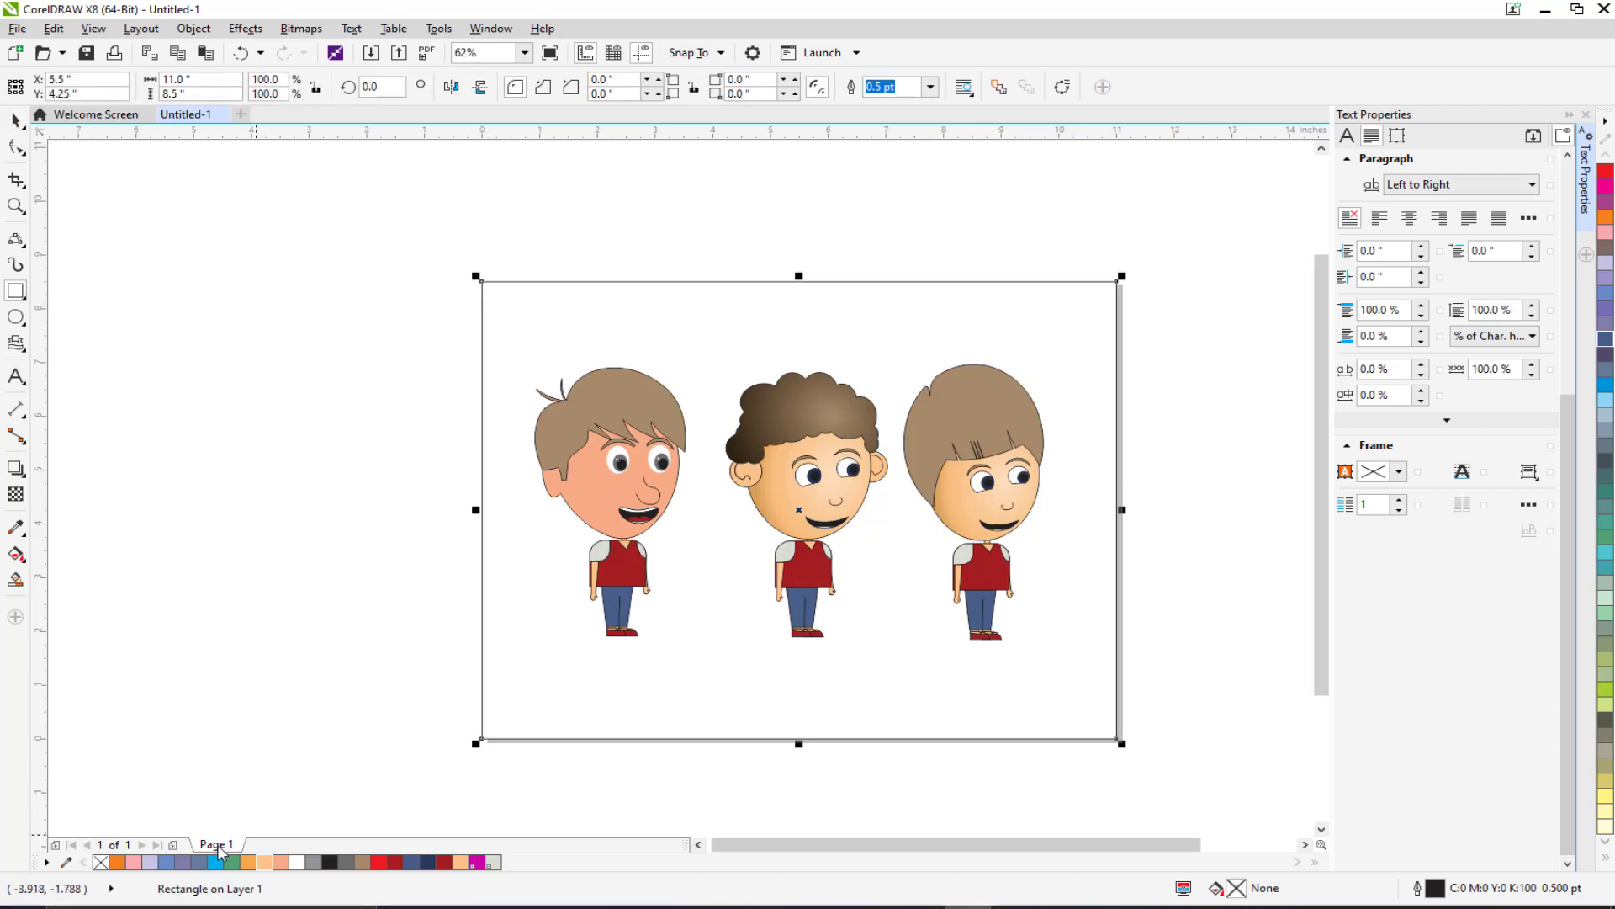
left_click(1606, 402)
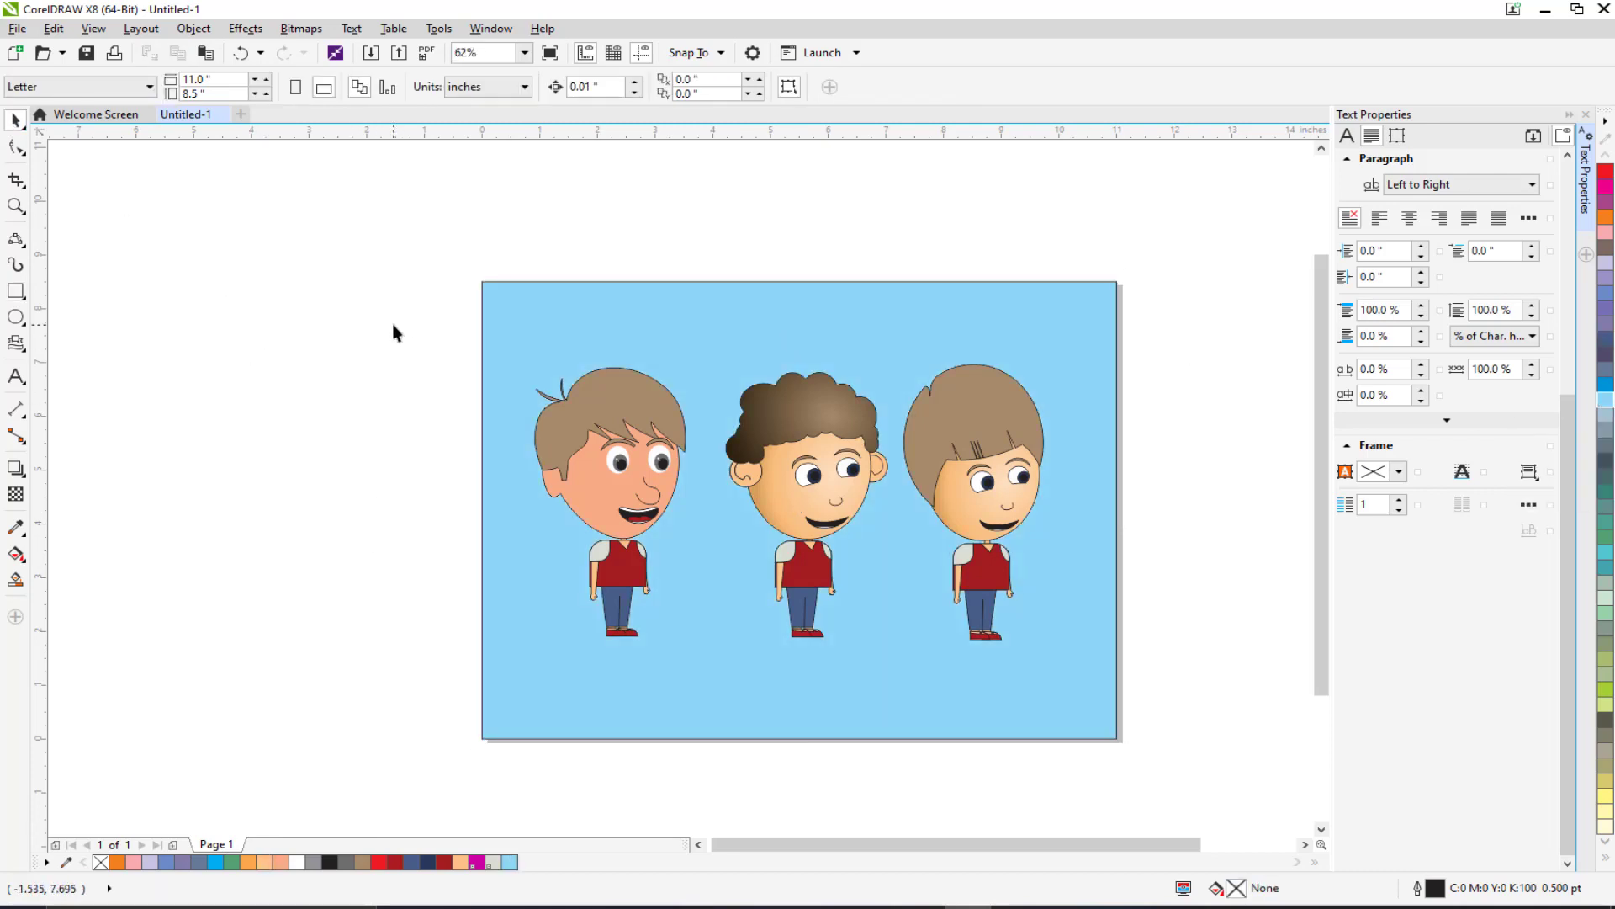
left_click_drag(396, 331, 1190, 678)
left_click_drag(1012, 506, 1007, 536)
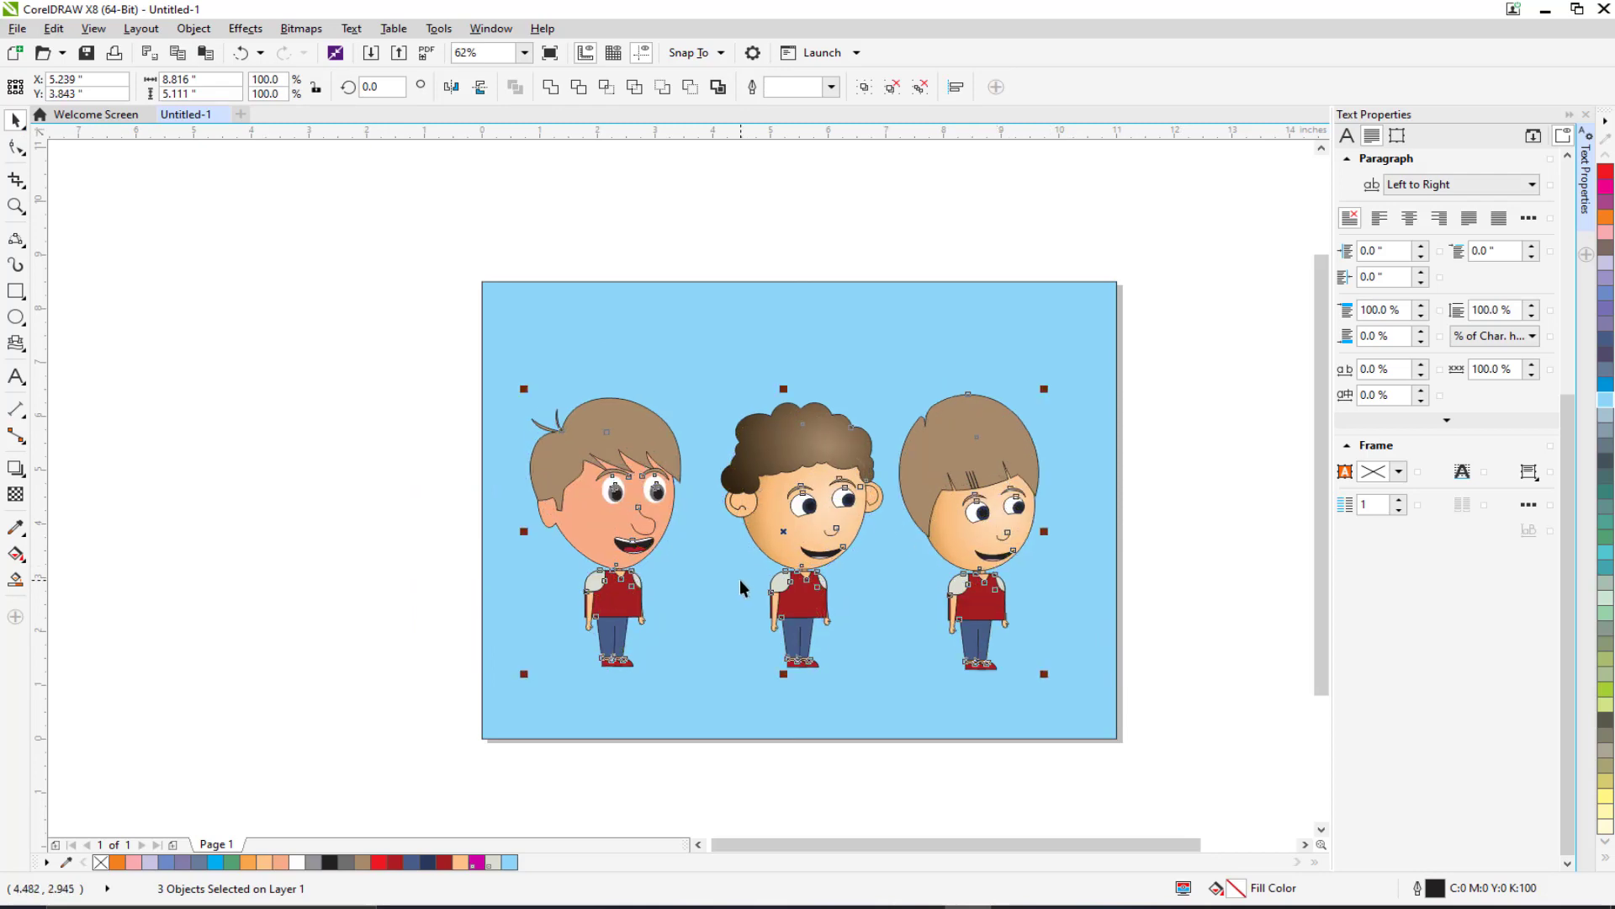
Step: Draw a tall, narrow rectangle about 0.47 by 5.77 inches in the empty area left of the page, filled pale yellow (C0 M0 Y60 K0)
left_click_drag(325, 533, 522, 328)
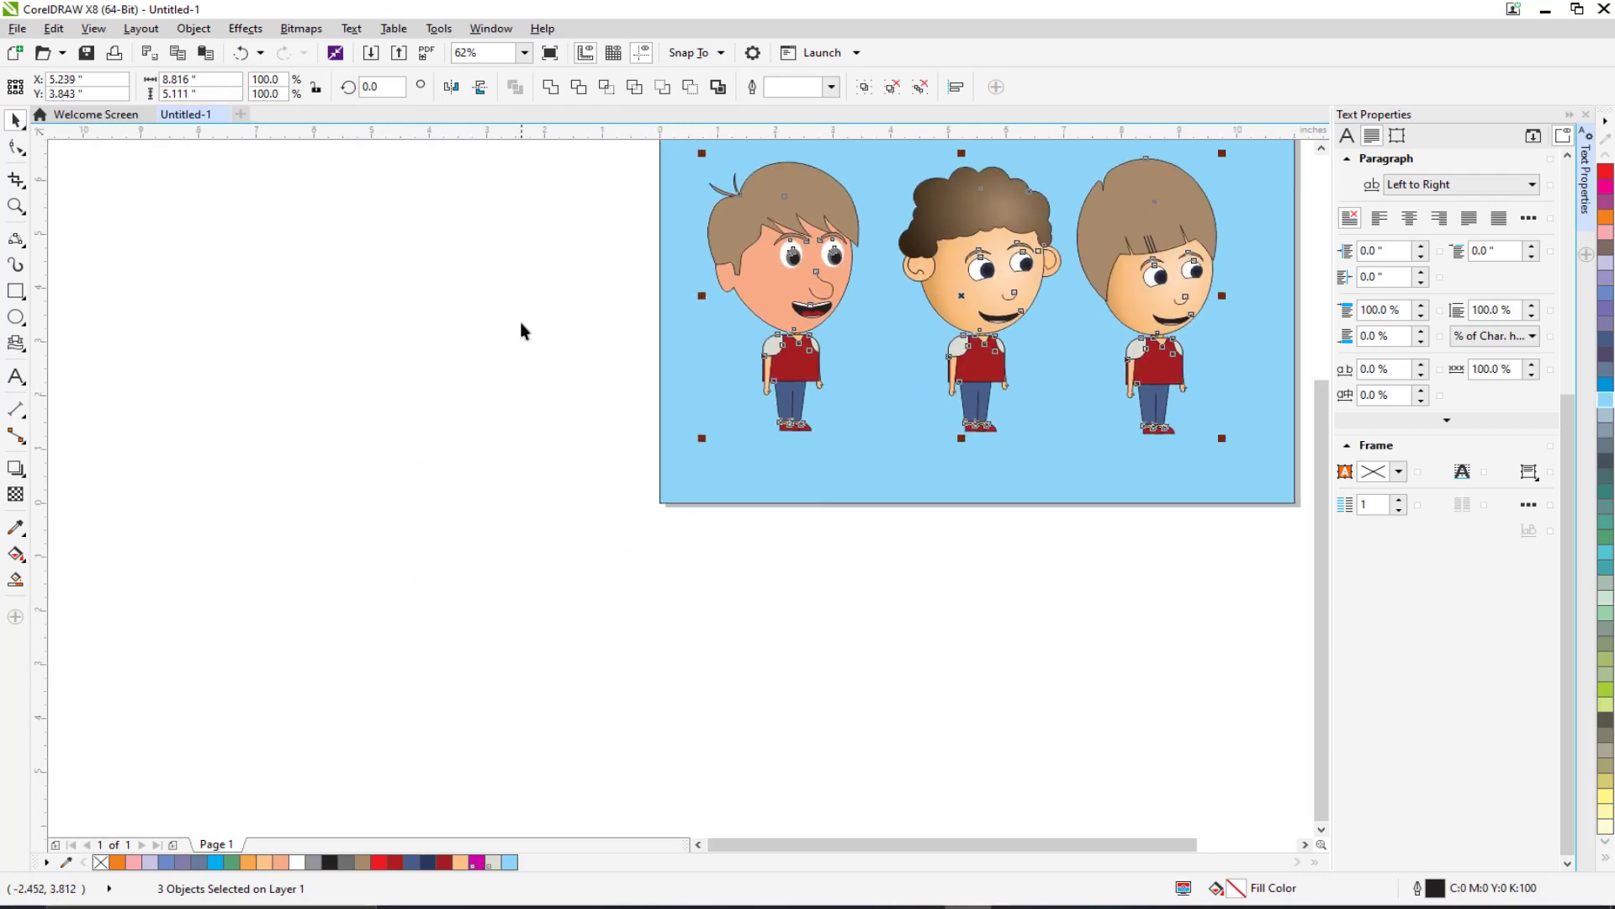
left_click(15, 290)
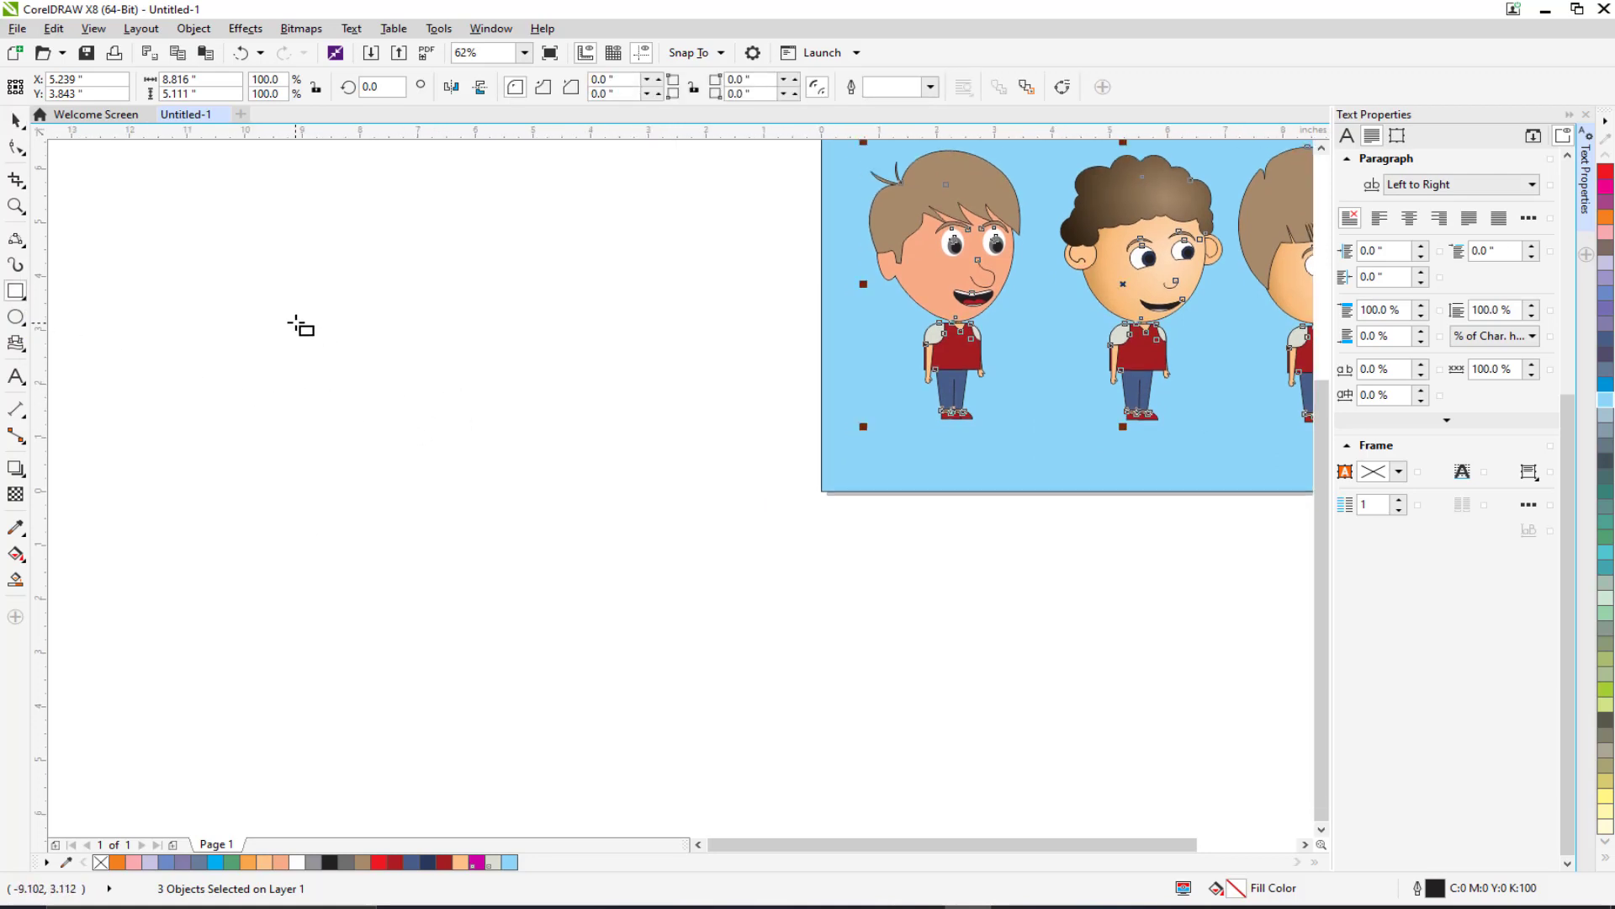
left_click_drag(289, 305, 328, 626)
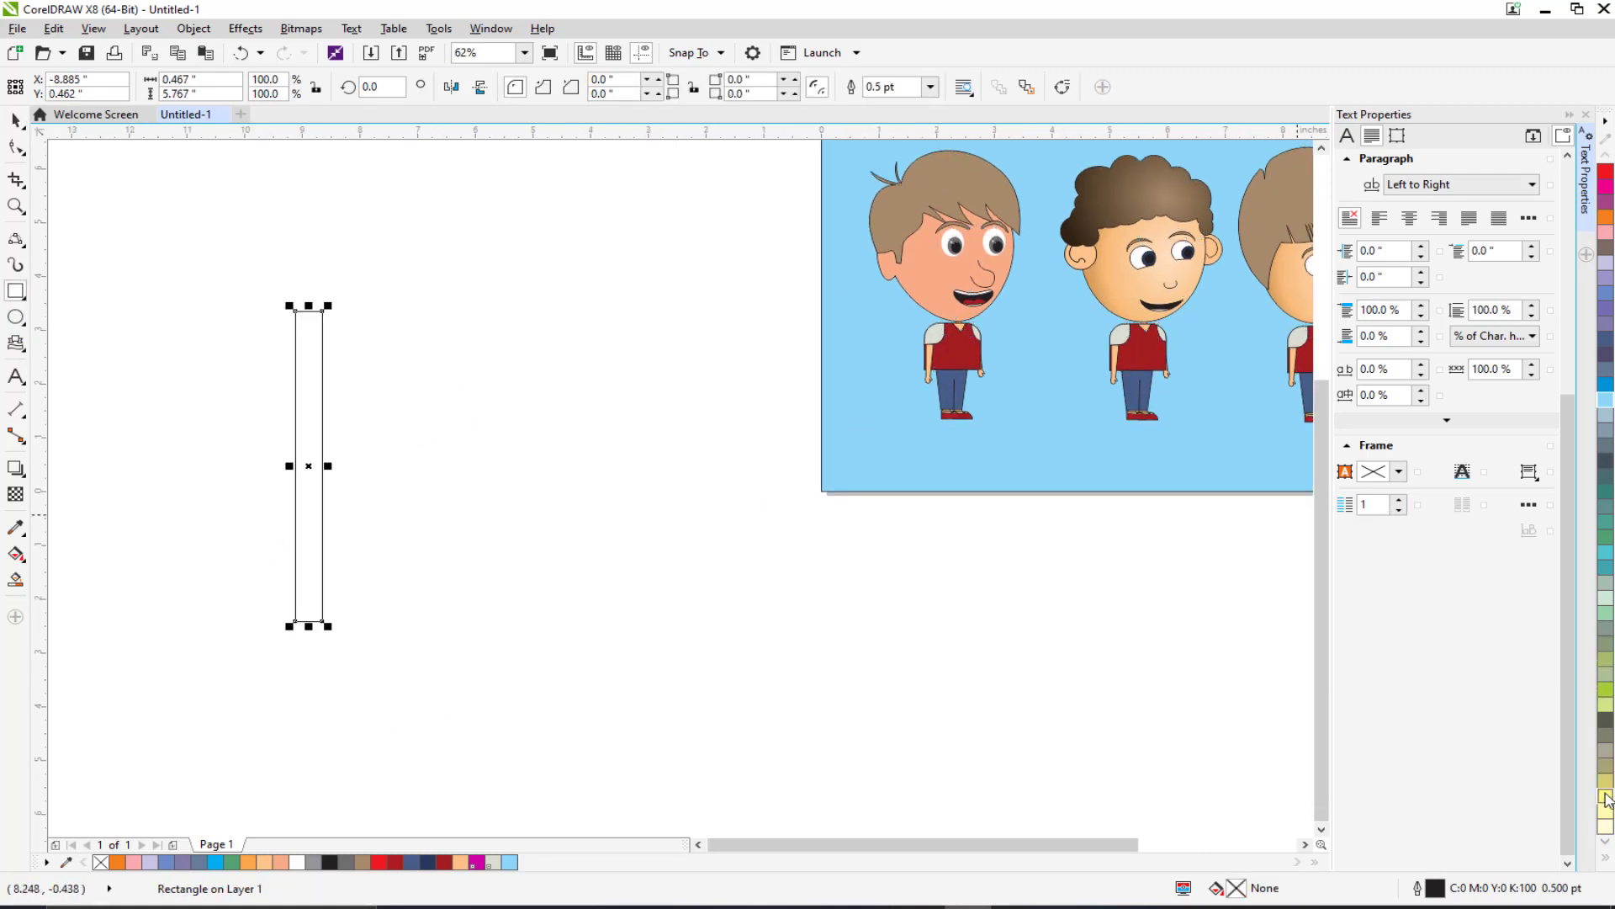
left_click(1604, 795)
left_click(16, 125)
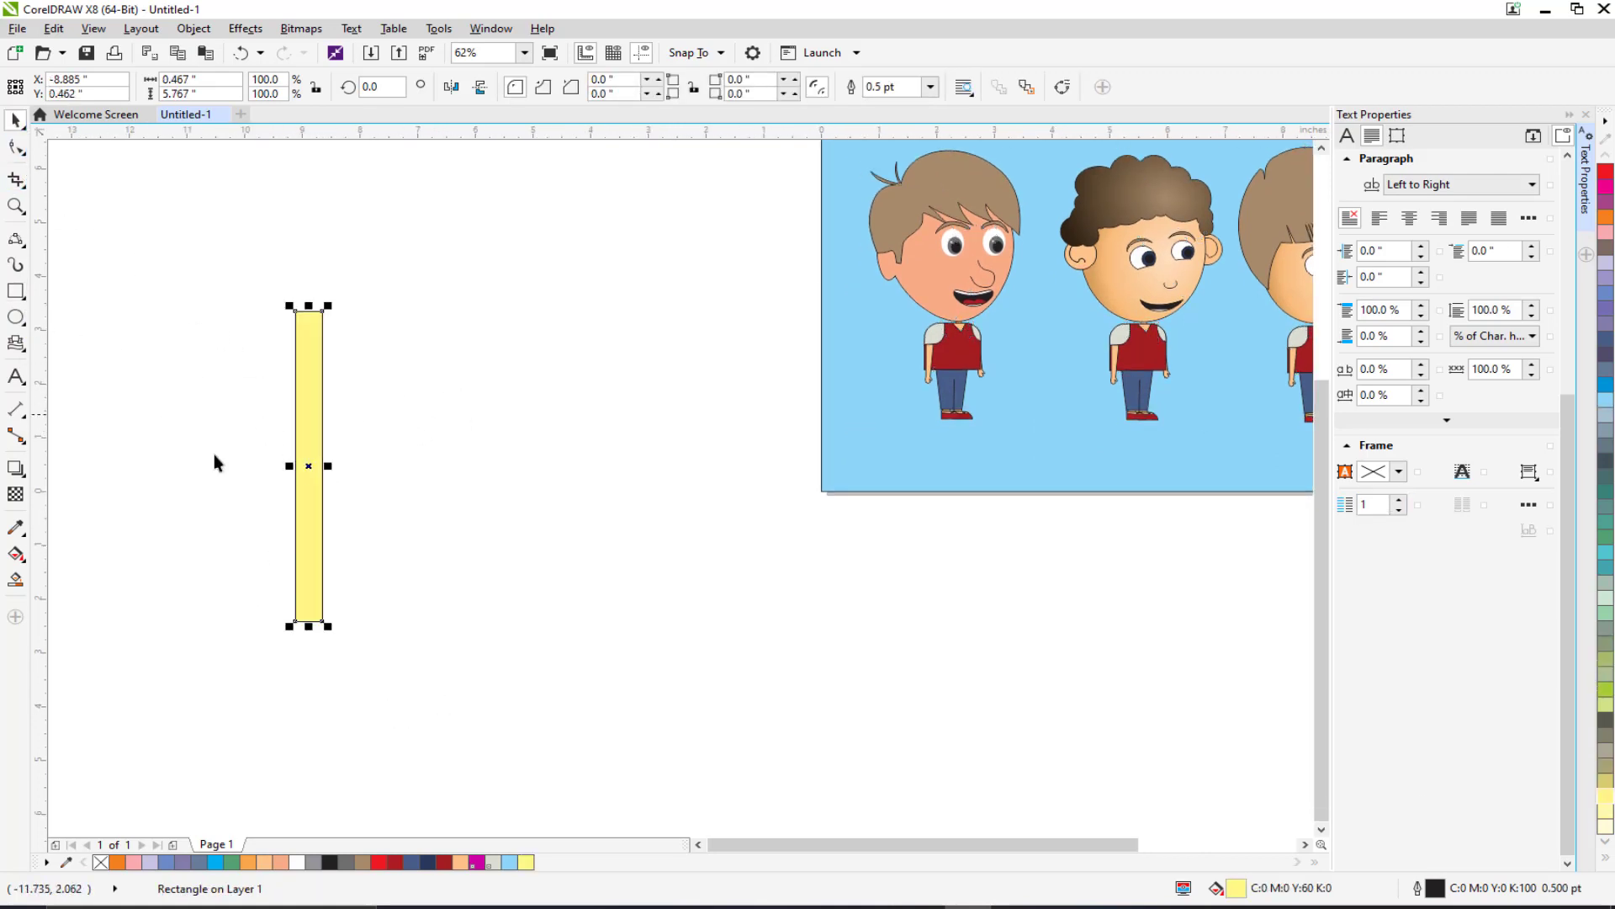
Step: Place a duplicate of the yellow strip against its right side and fill it golden yellow (C0 M20 Y100 K0)
key("ctrl+d")
left_click_drag(312, 433, 340, 437)
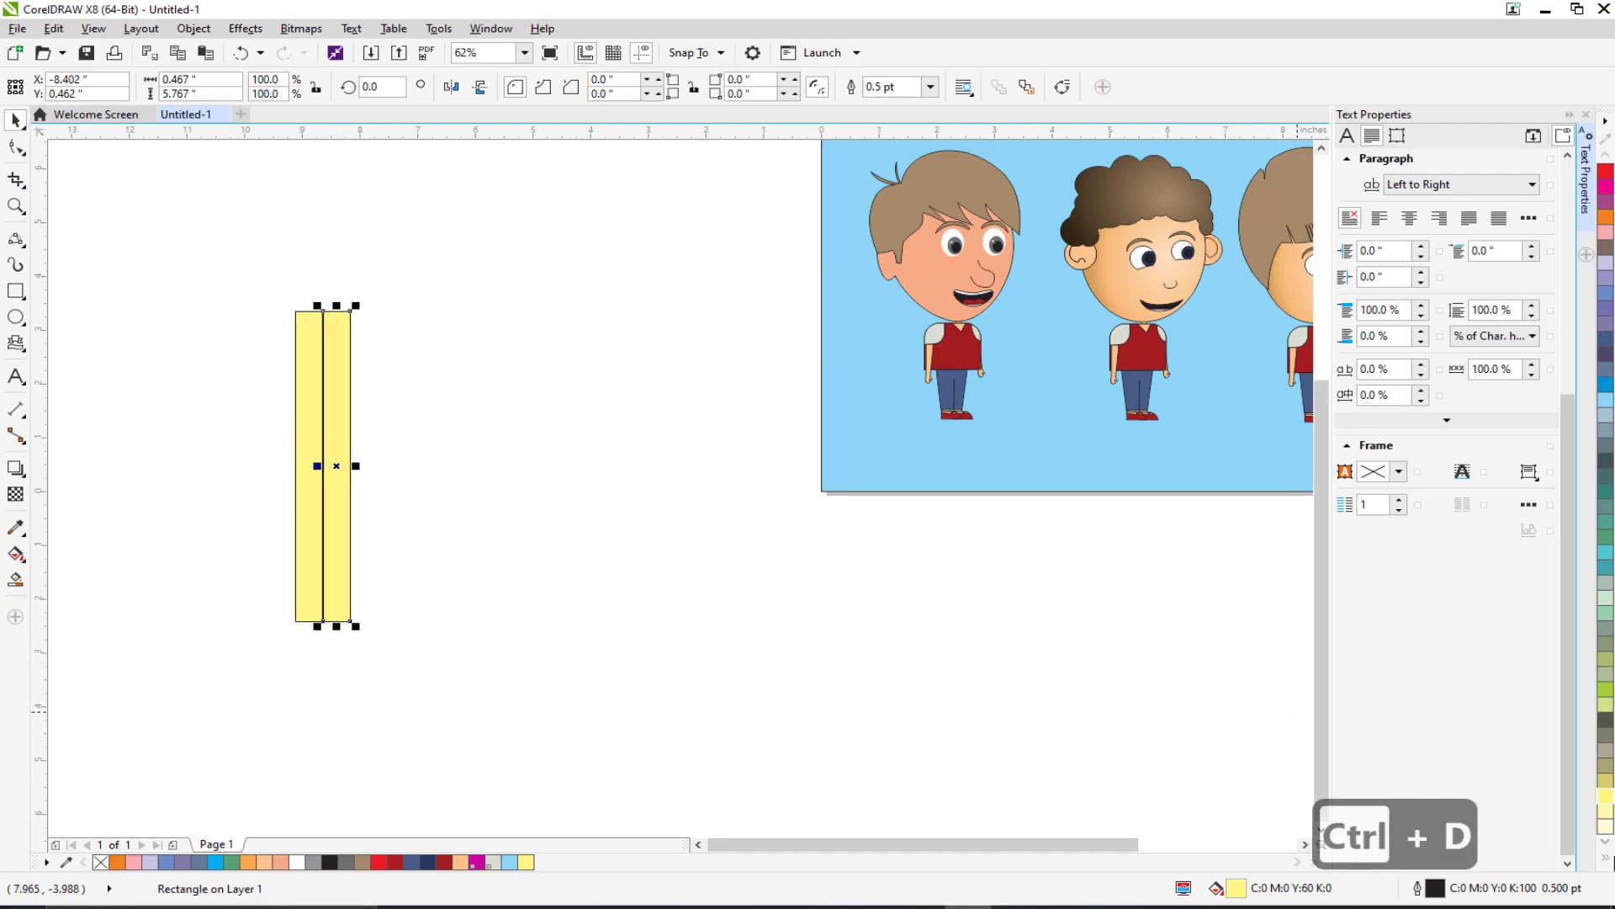
left_click(1606, 861)
left_click(1569, 445)
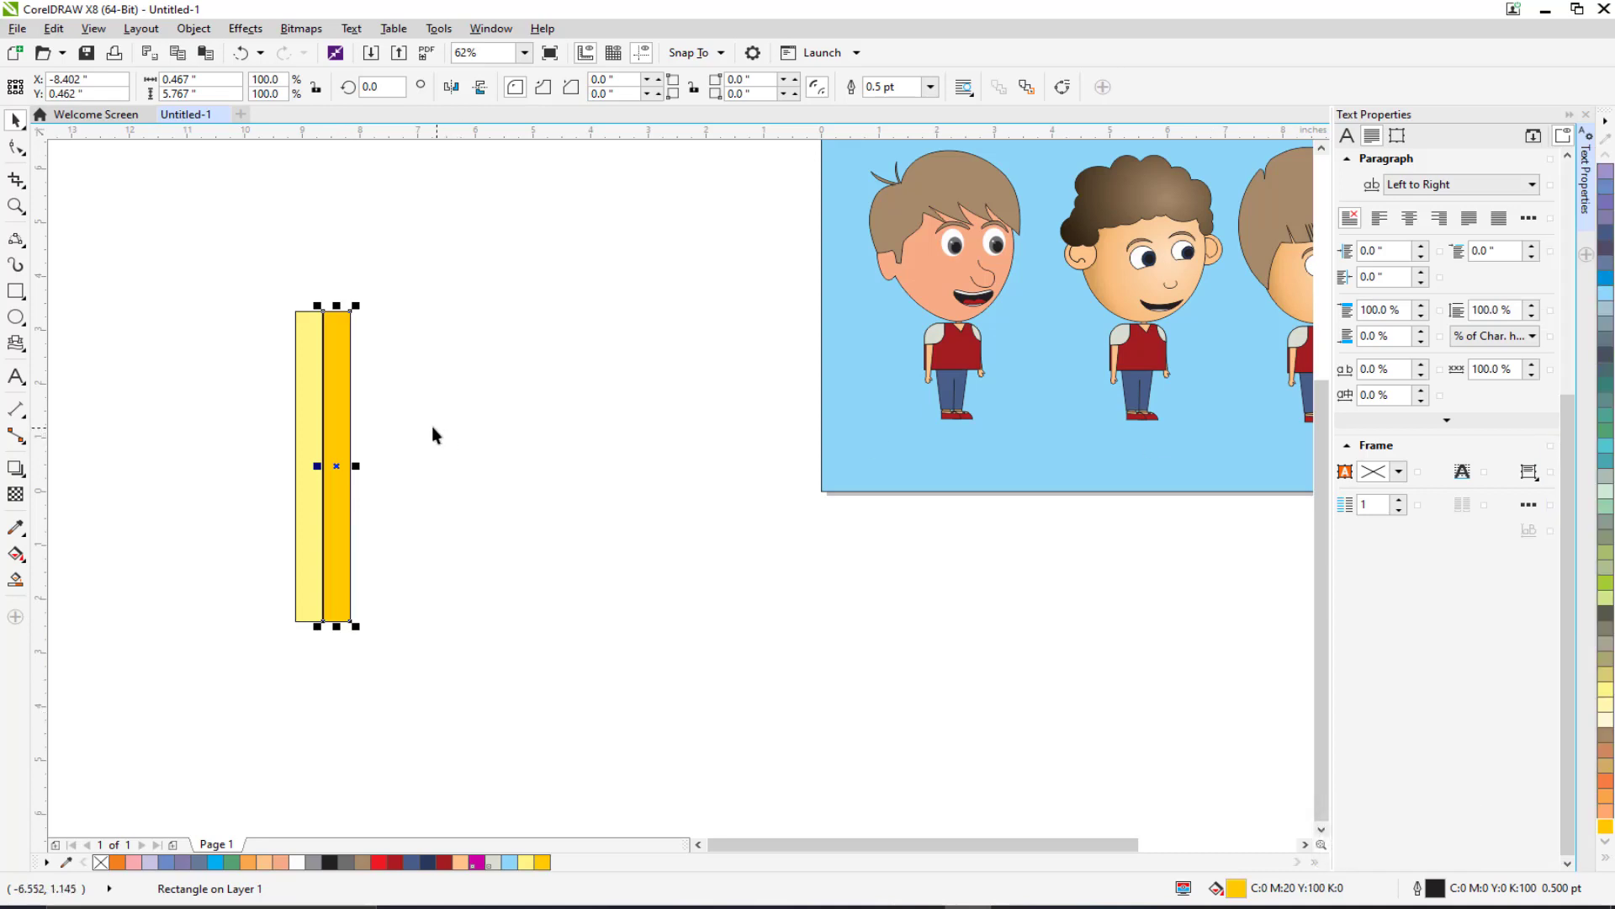
Step: Add two more duplicate strips alongside, filling the third with C0 M25 Y49 K0 and the fourth with Light Orange
left_click(341, 411)
key("ctrl+d")
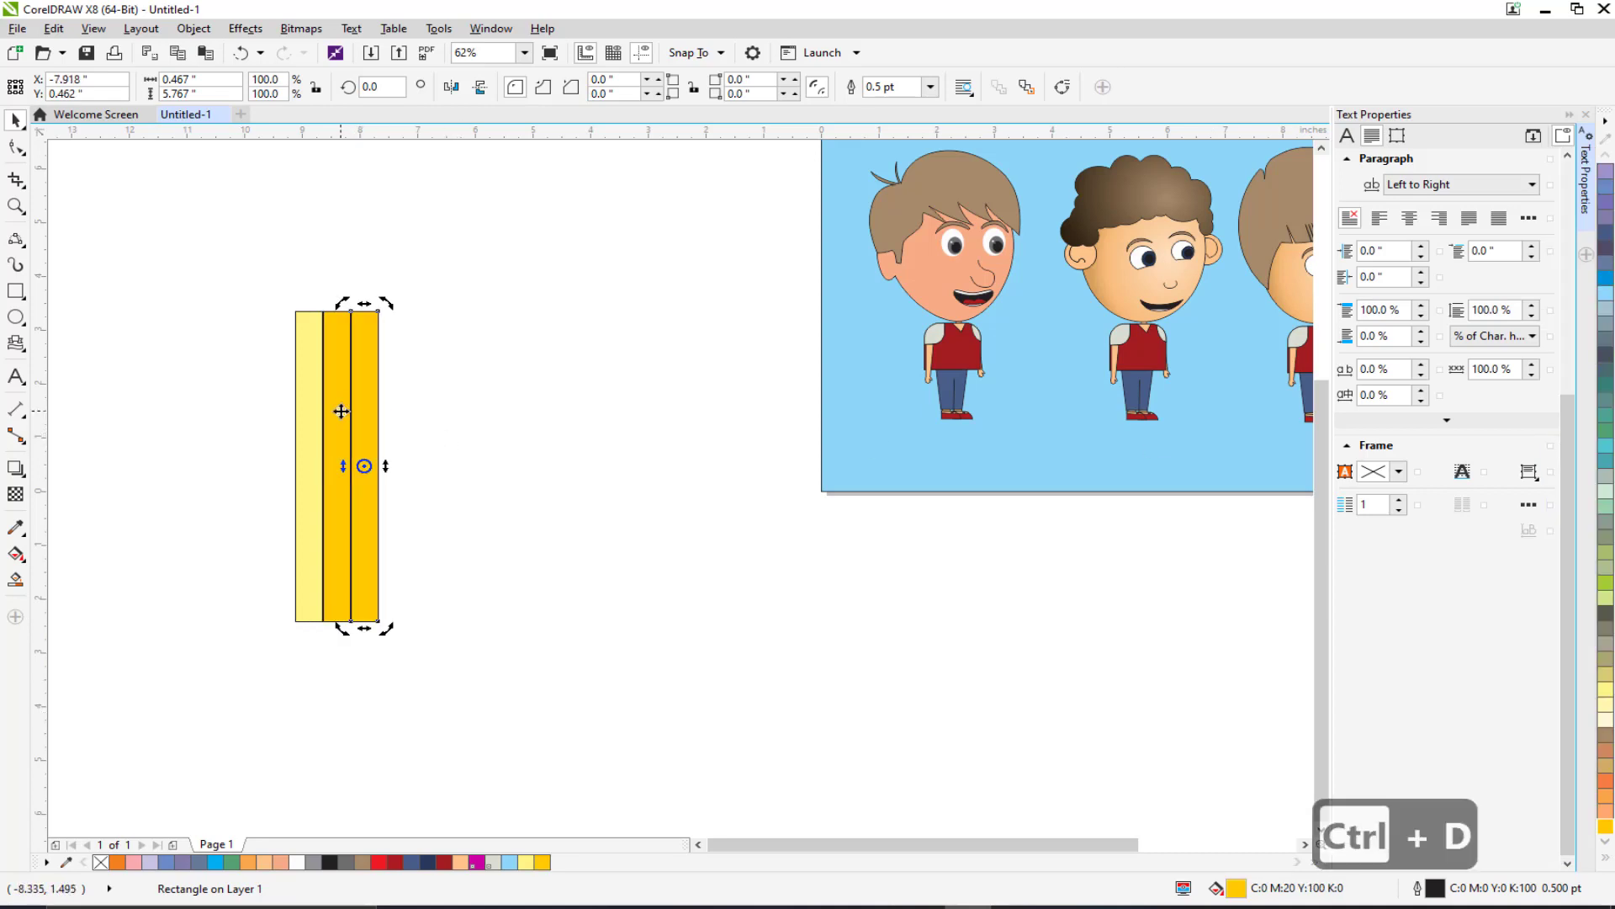
left_click(273, 861)
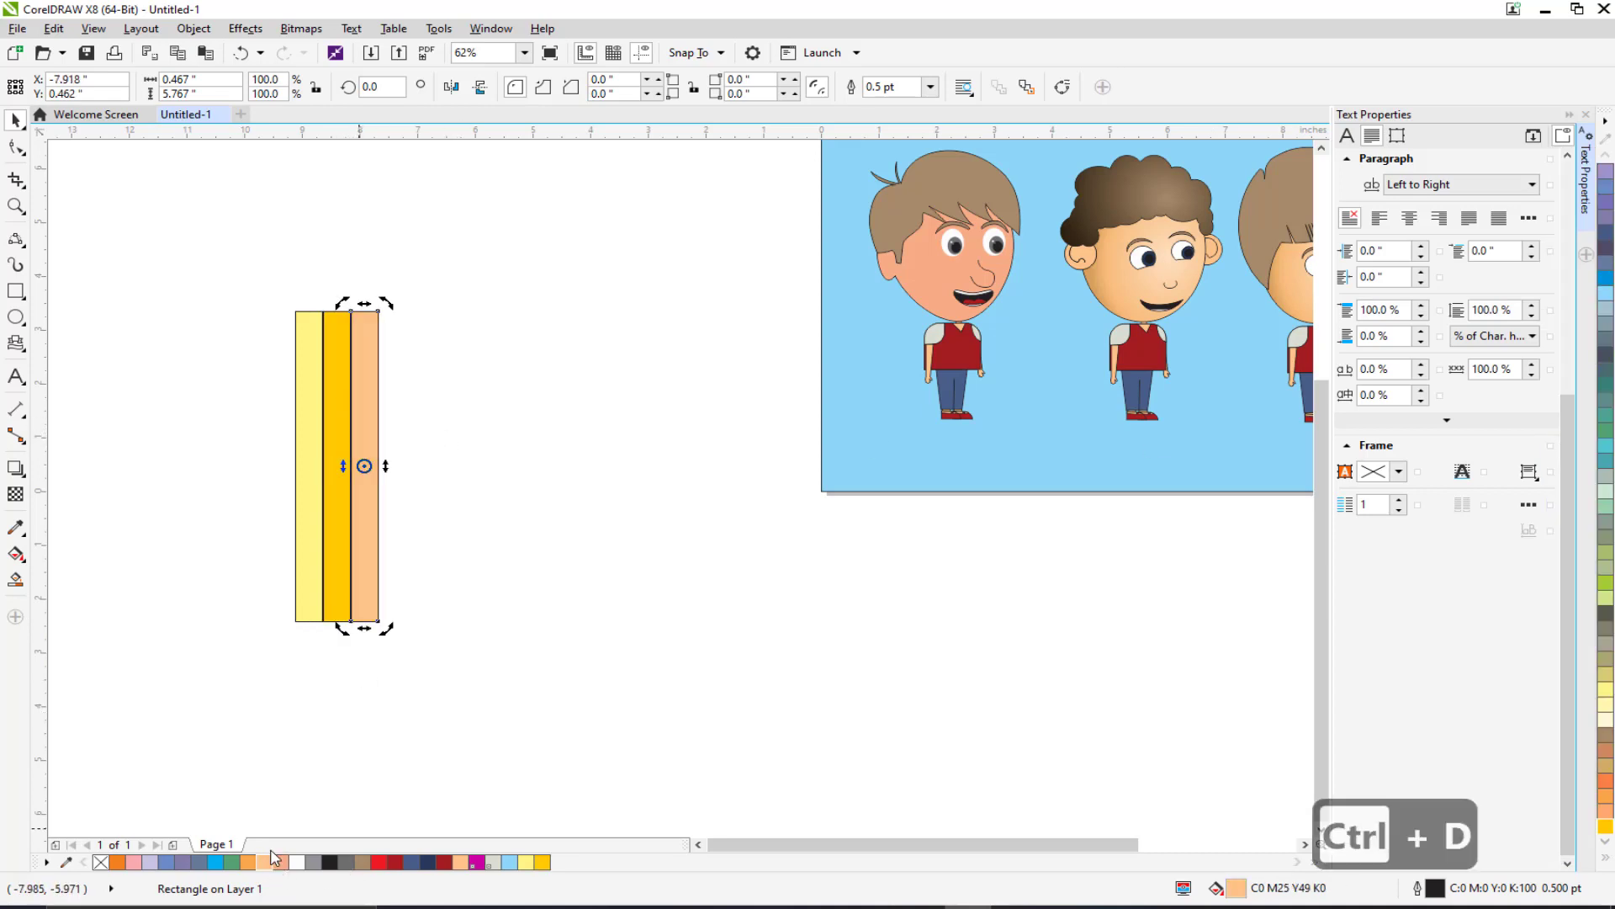
key("ctrl+d")
left_click(250, 861)
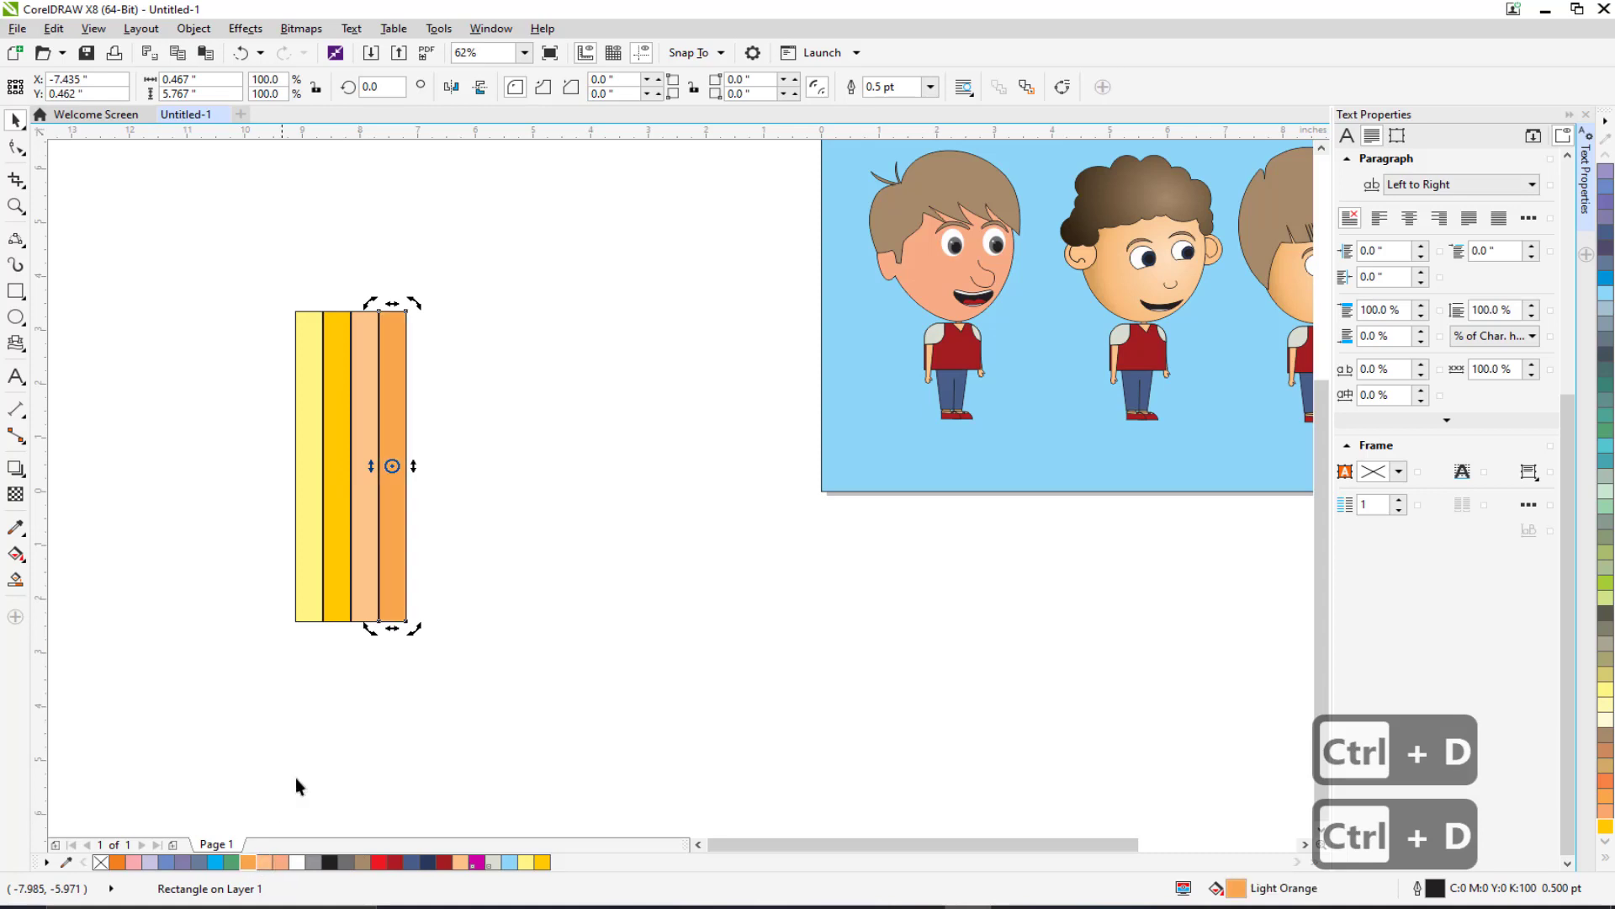
Step: Recolour the third strip, trying Pink first and settling on a strong orange fill
left_click(357, 586)
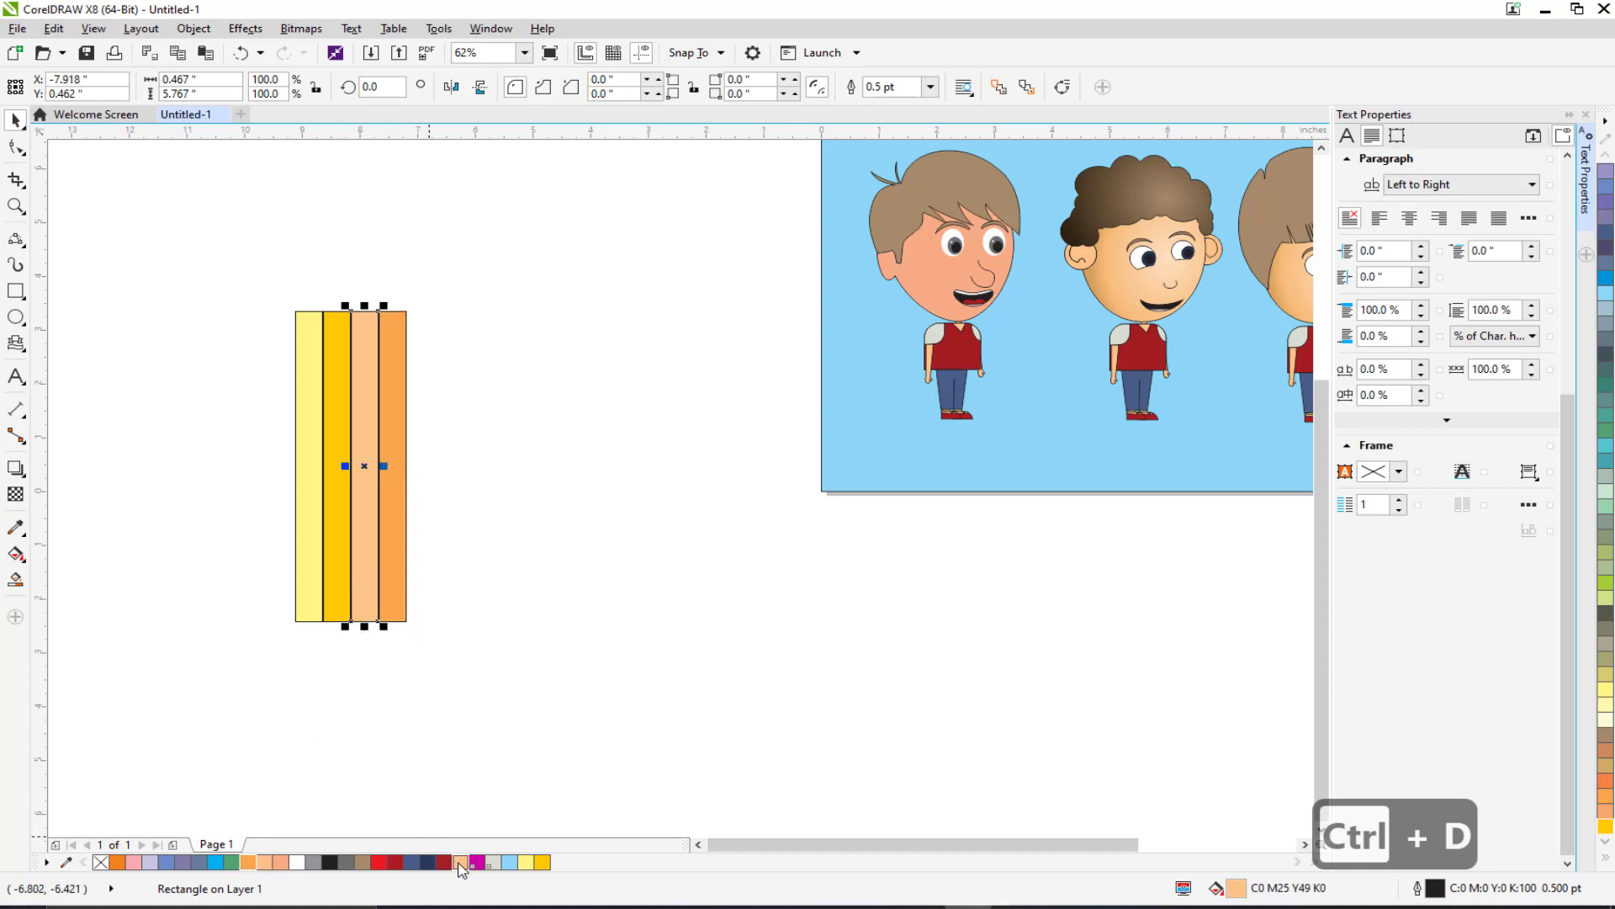
left_click(133, 863)
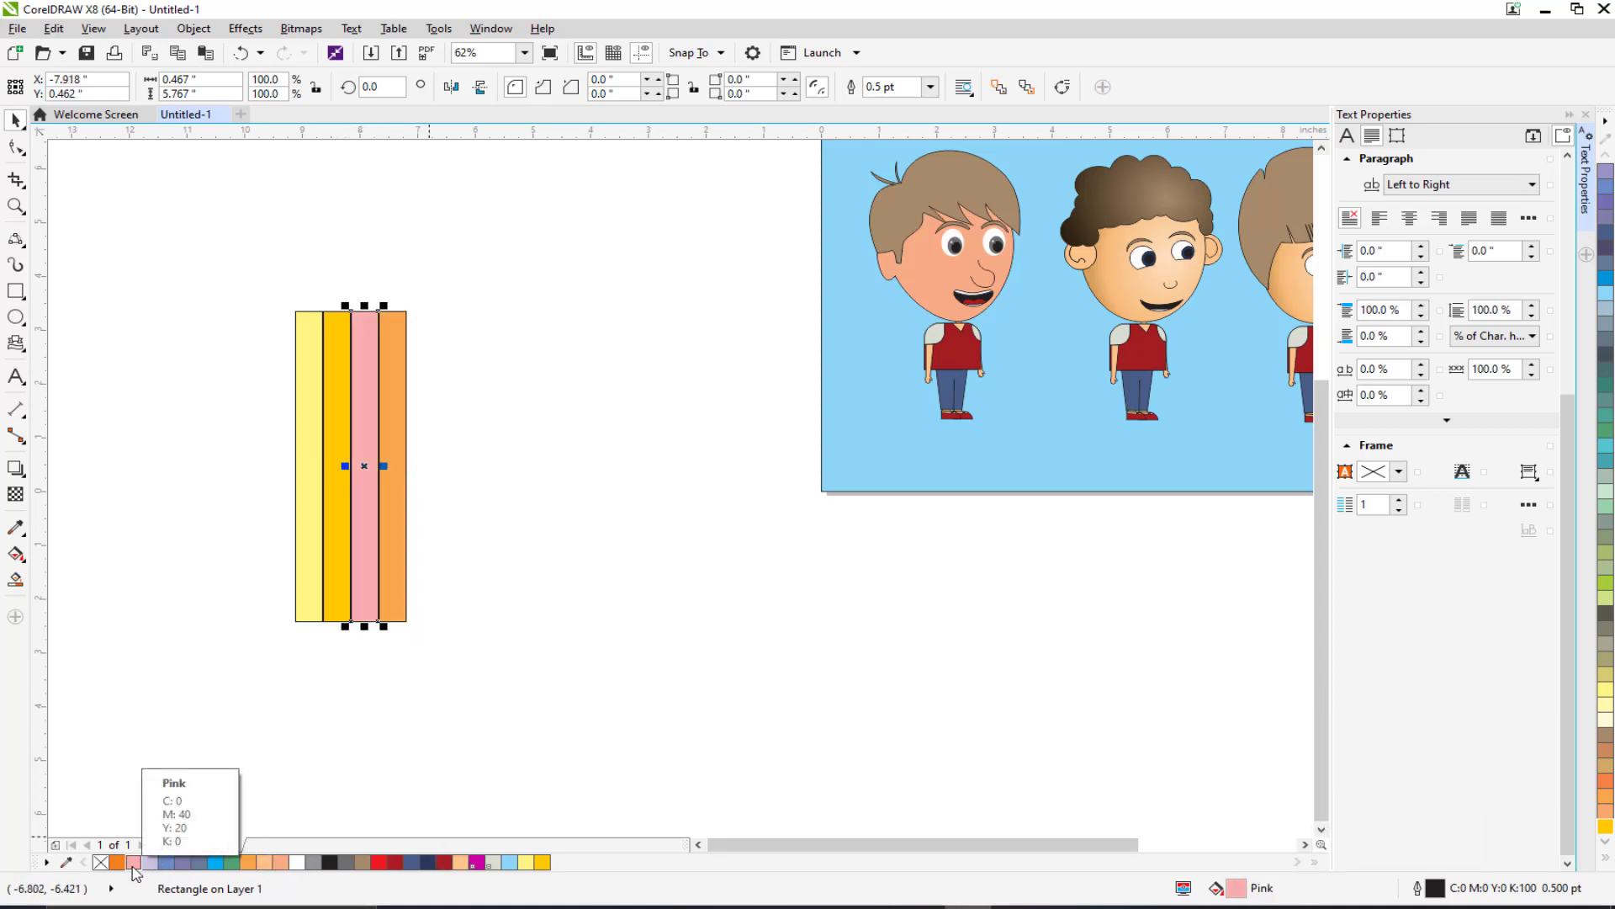
left_click(117, 861)
Step: Duplicate the set of four coloured strips and place the copy against its right side to make eight strips
left_click(234, 583)
left_click_drag(340, 273, 420, 621)
left_click_drag(243, 270, 518, 749)
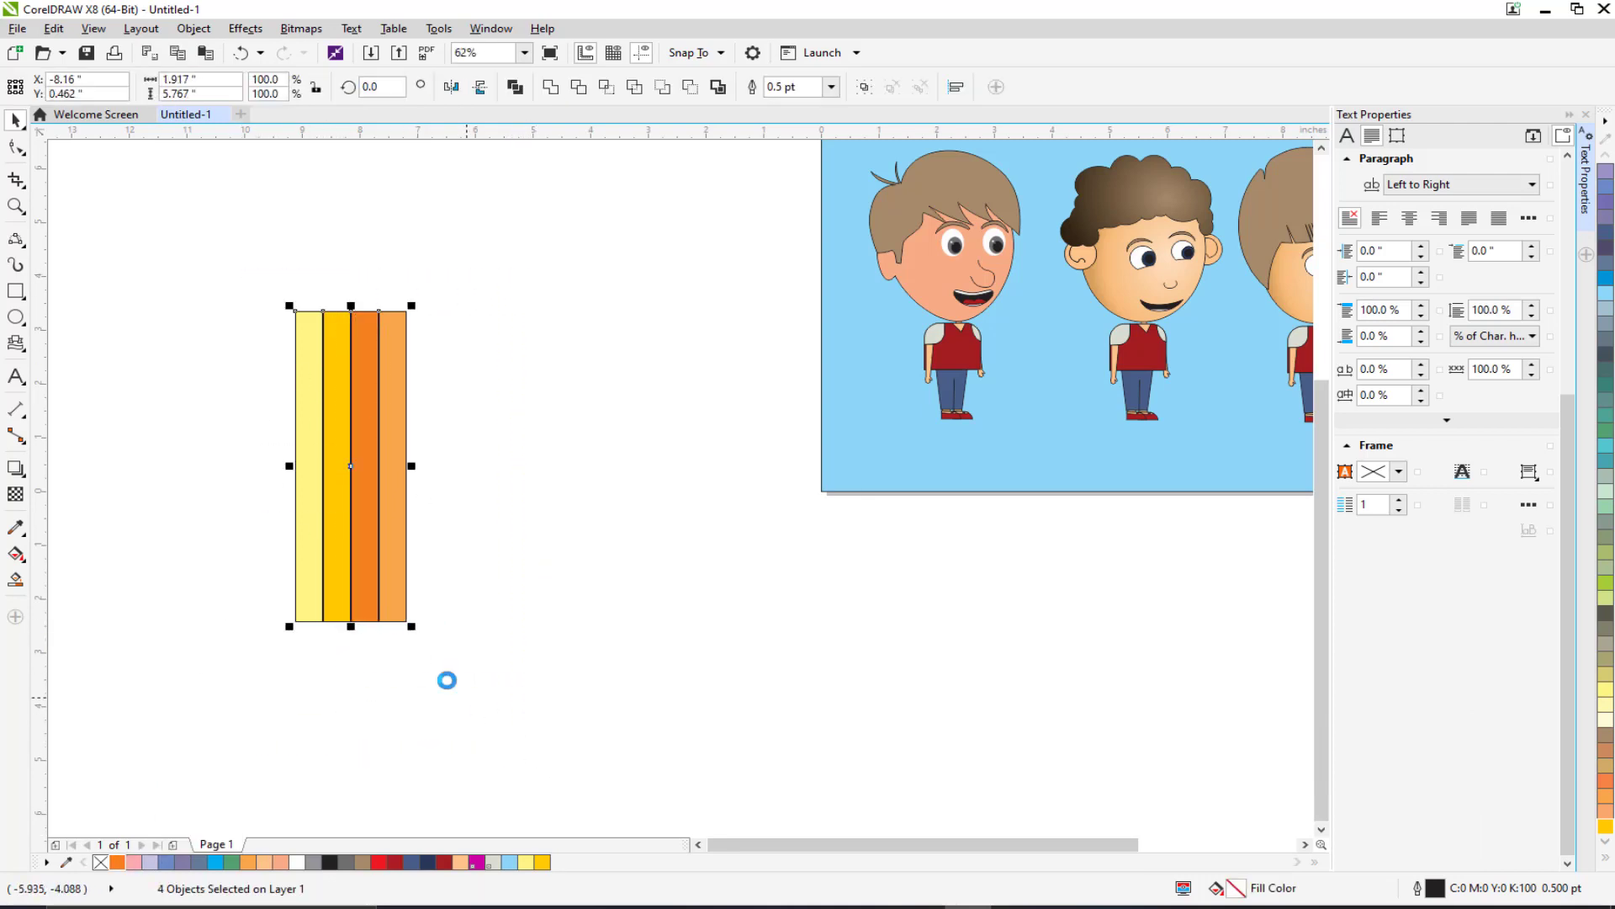
key("ctrl+d")
left_click_drag(390, 512, 507, 521)
left_click(580, 576)
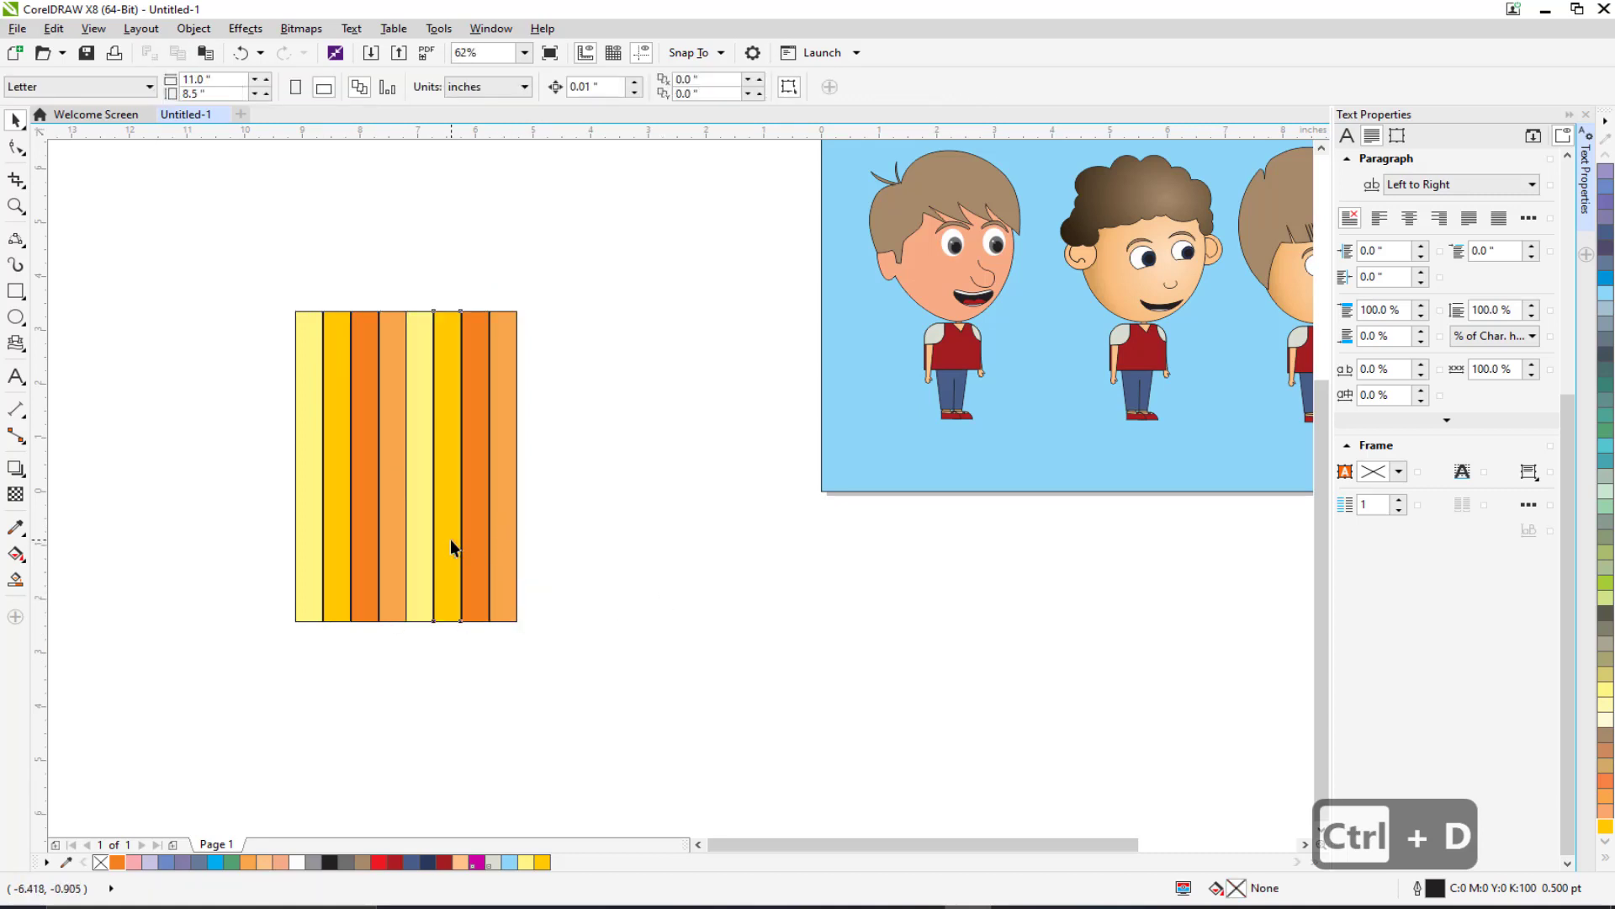
Step: Try a pale yellow fill (C0 M0 Y60 K0) on the sixth strip and return it to C0 M20 Y100 K0
left_click(450, 542)
left_click(1605, 688)
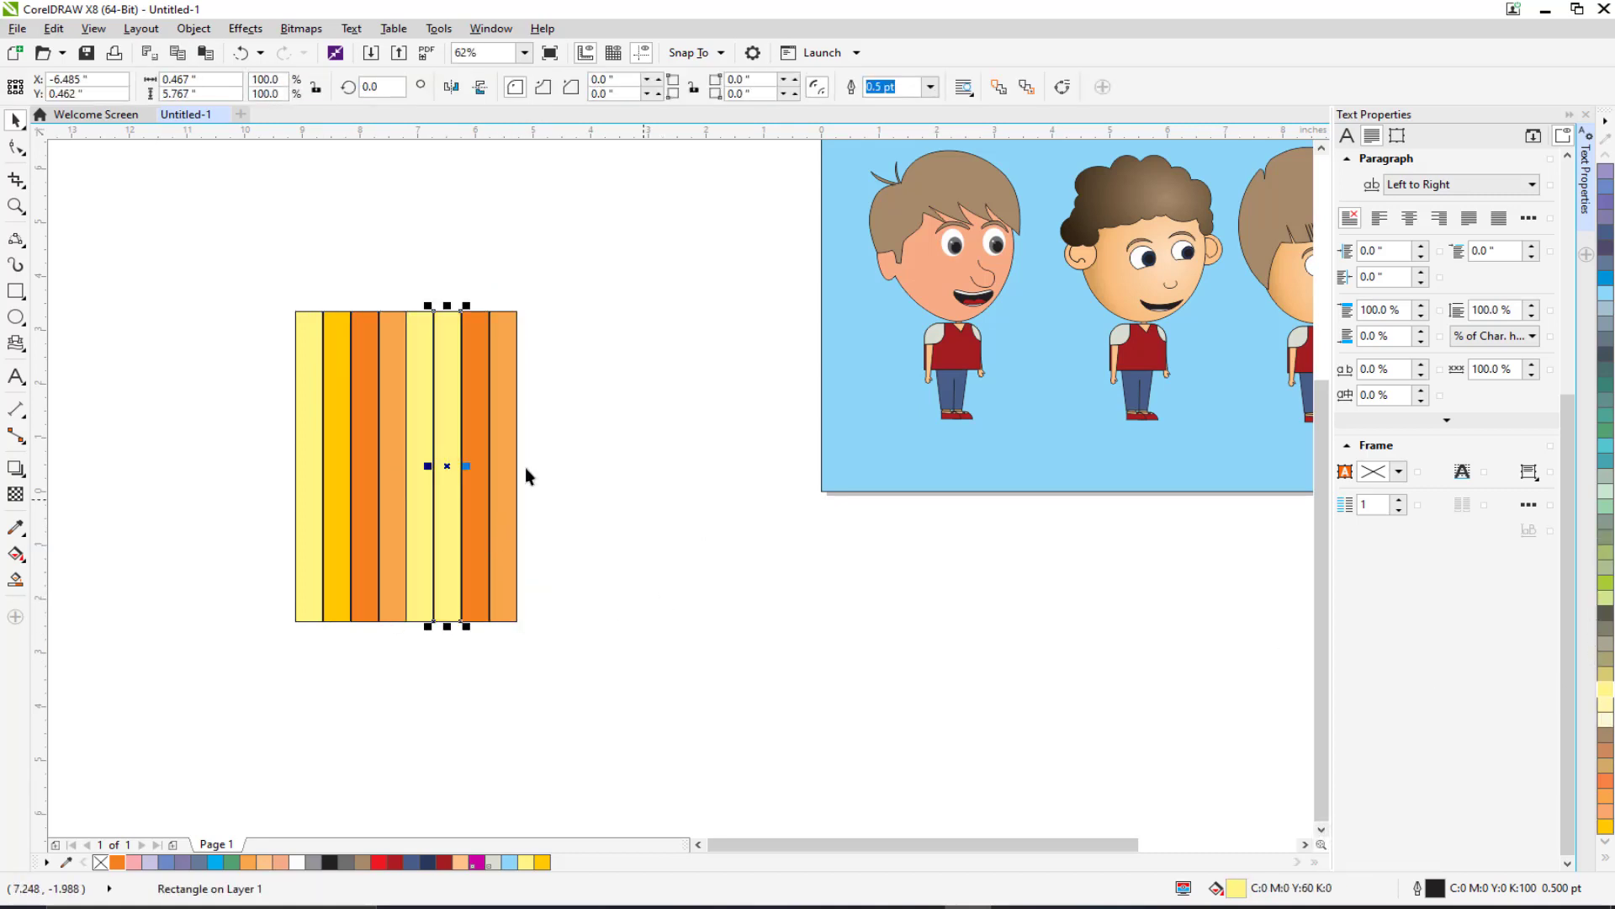
left_click(1606, 858)
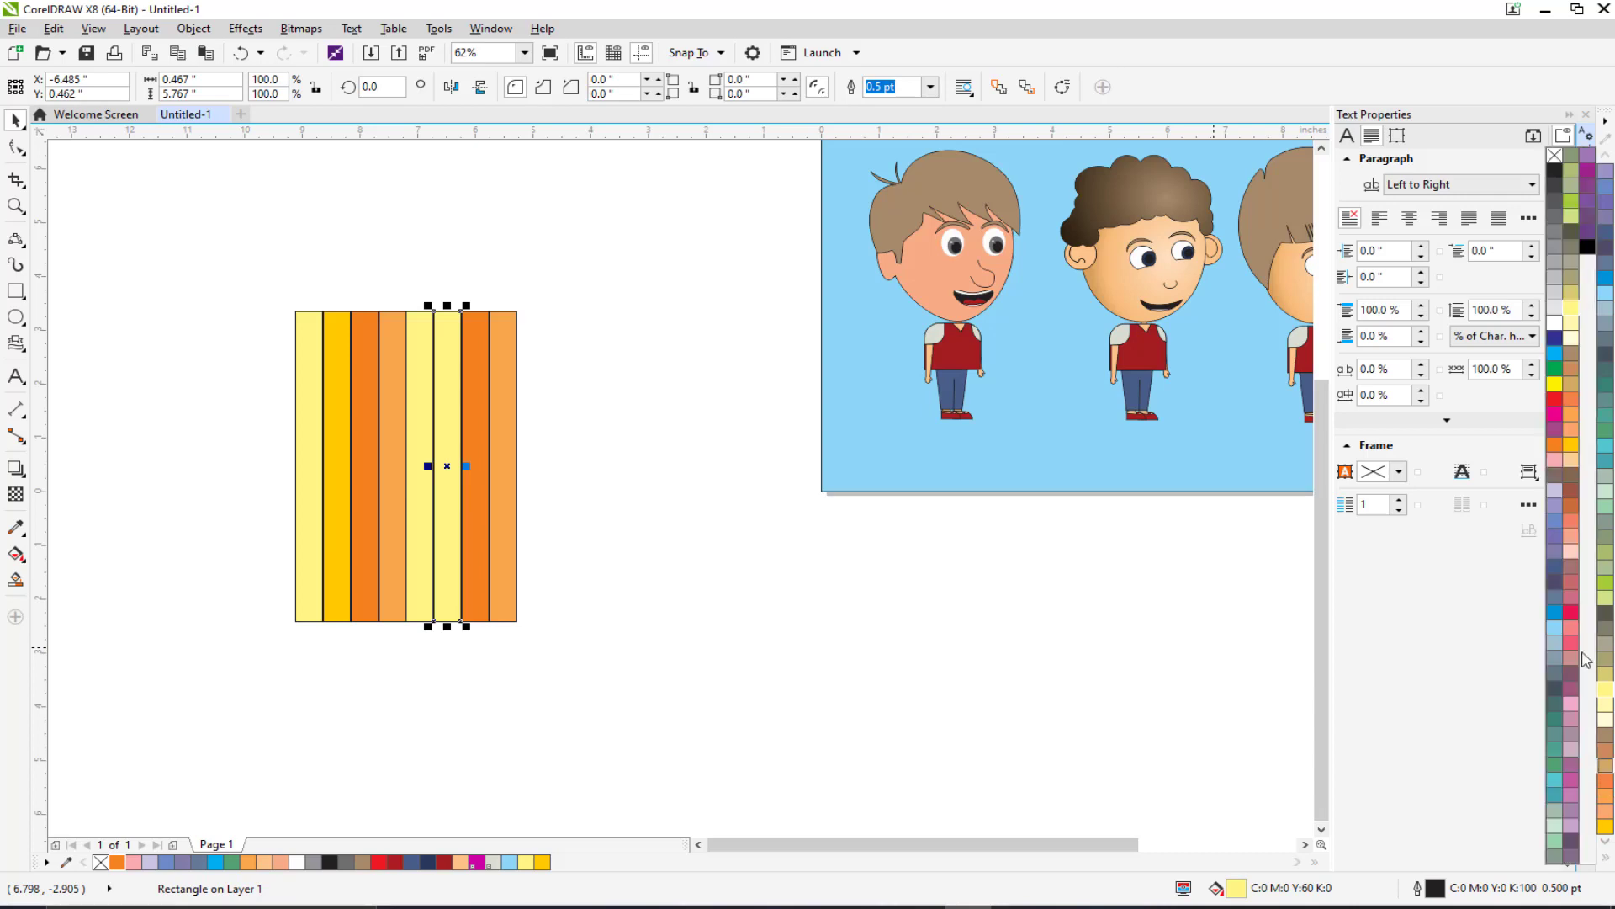
left_click(1570, 453)
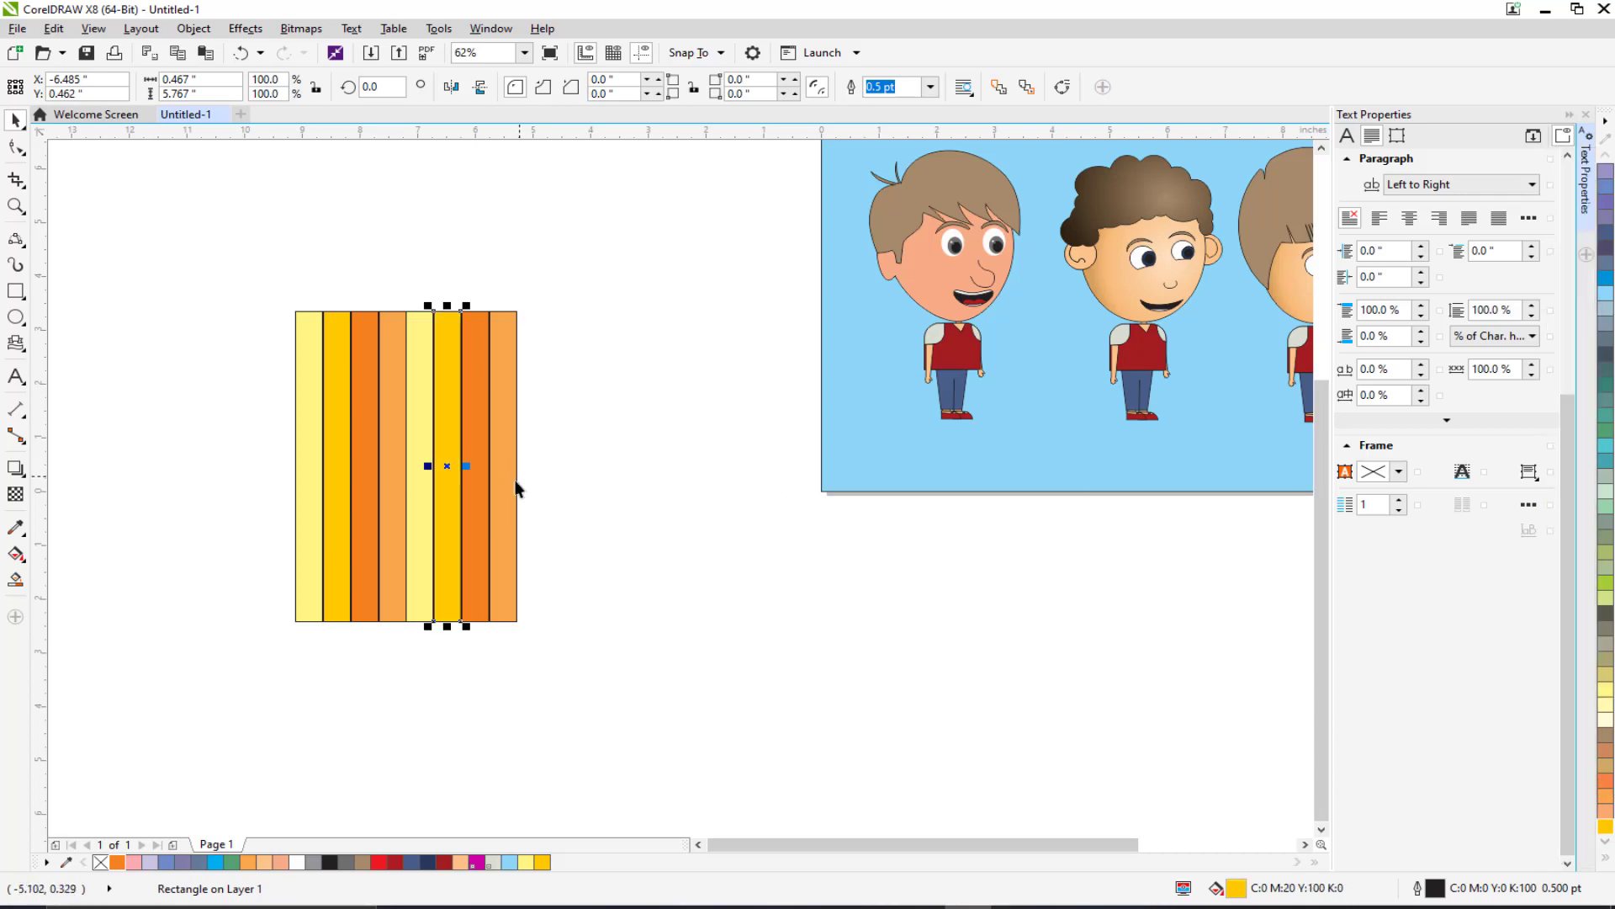
Step: Fill the eighth strip with a darker gold shade and the third strip with muted orange C7 M45 Y82 K0
left_click(496, 497)
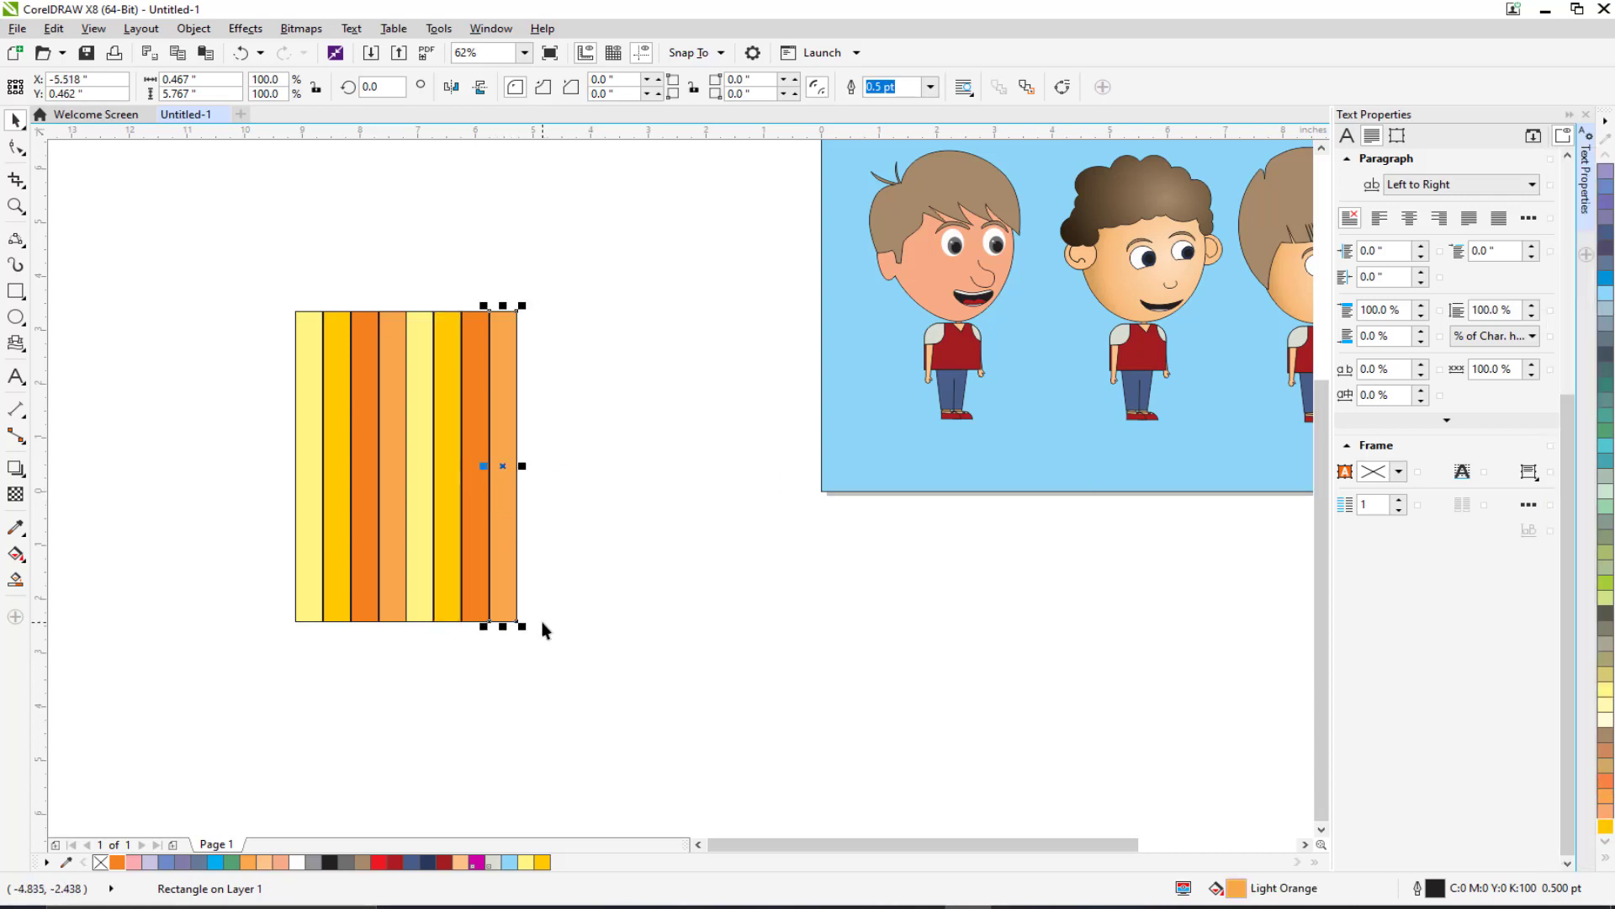
left_click(542, 864)
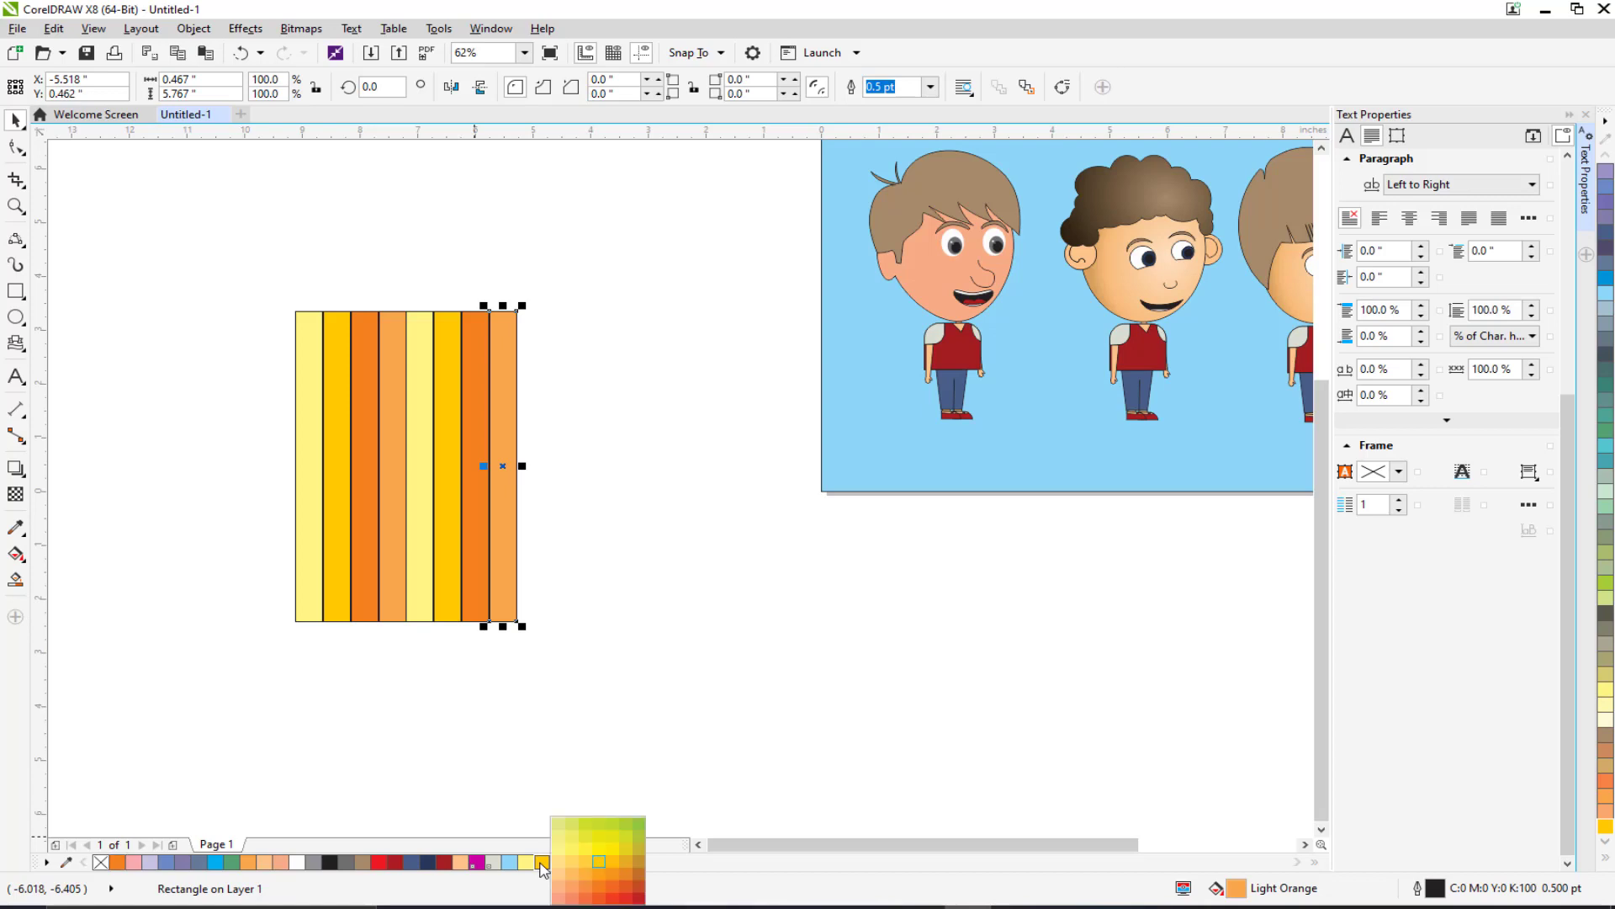
left_click(623, 865)
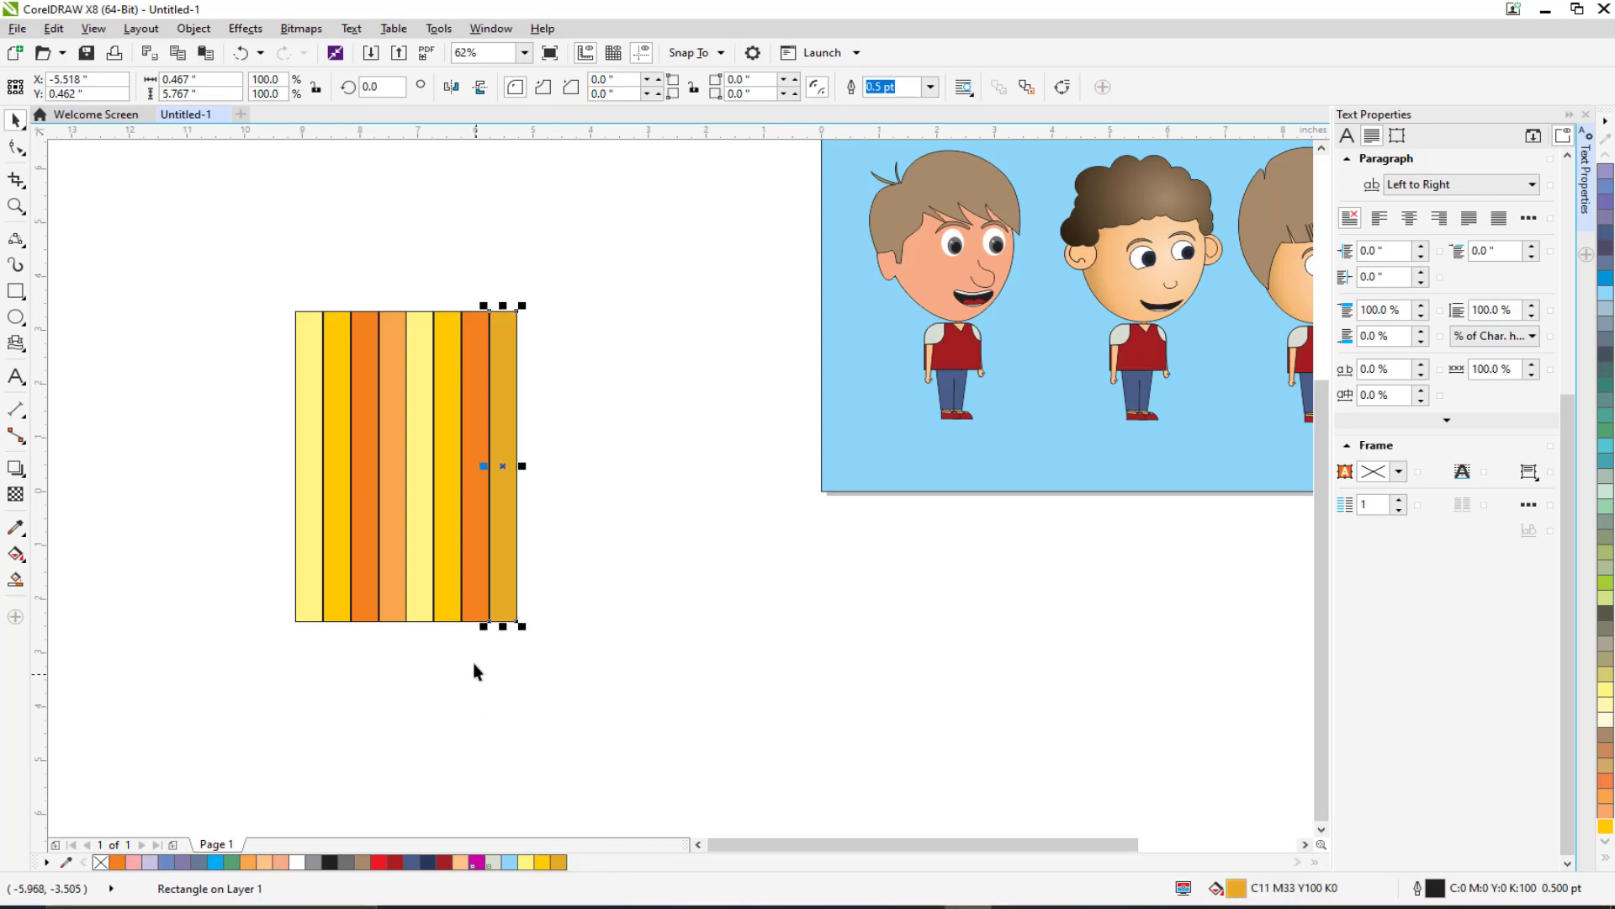
left_click(356, 599)
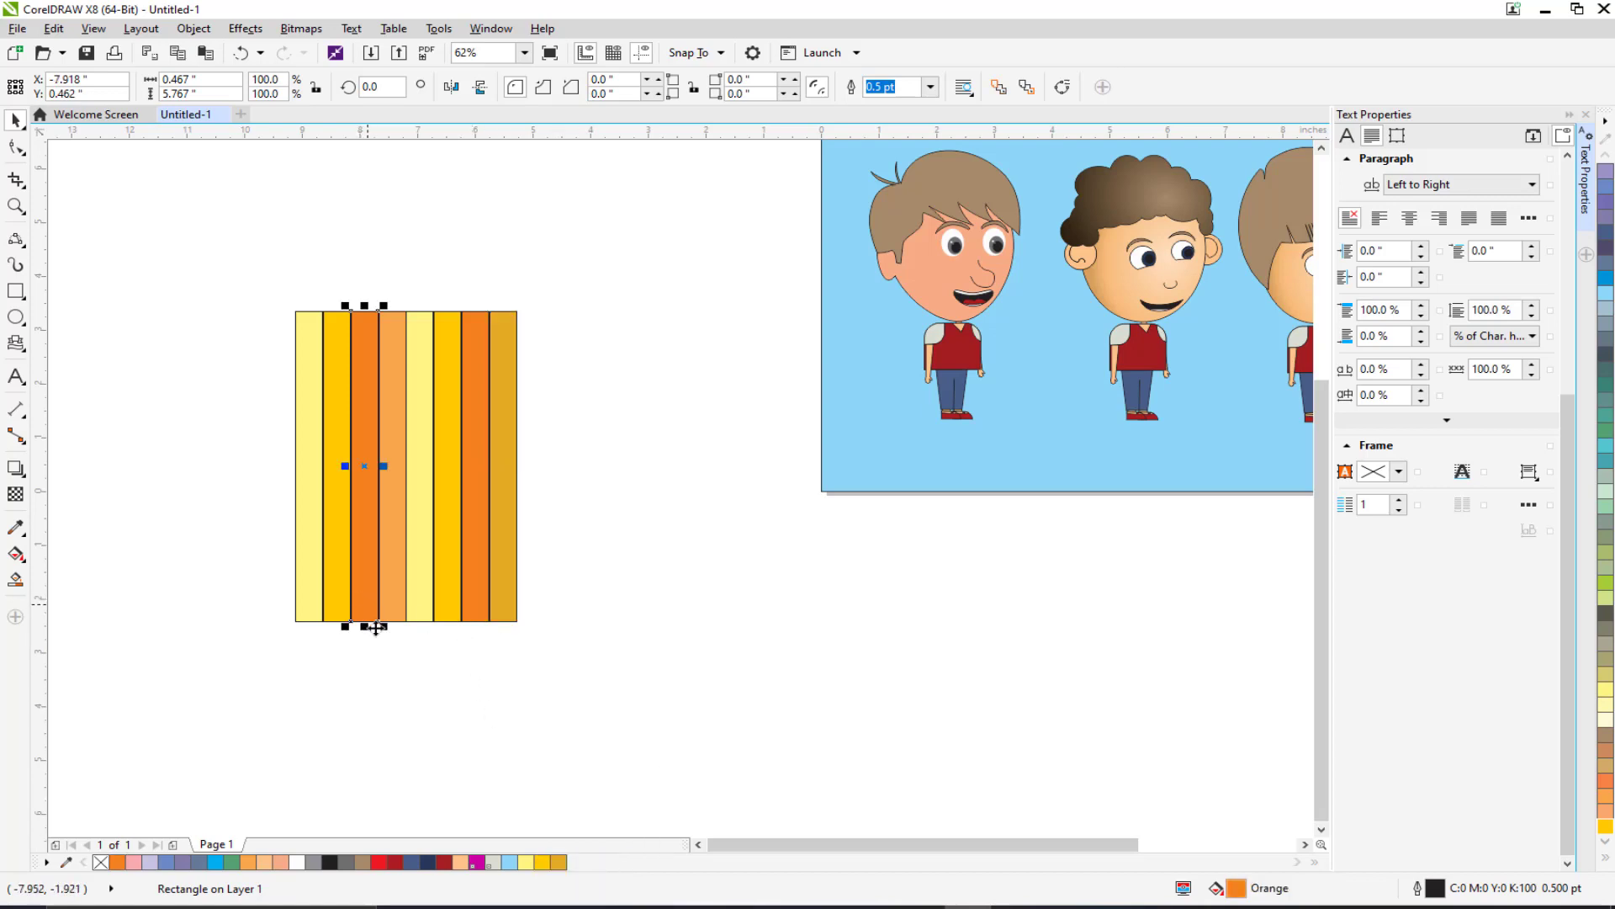
left_click(557, 864)
left_click(599, 872)
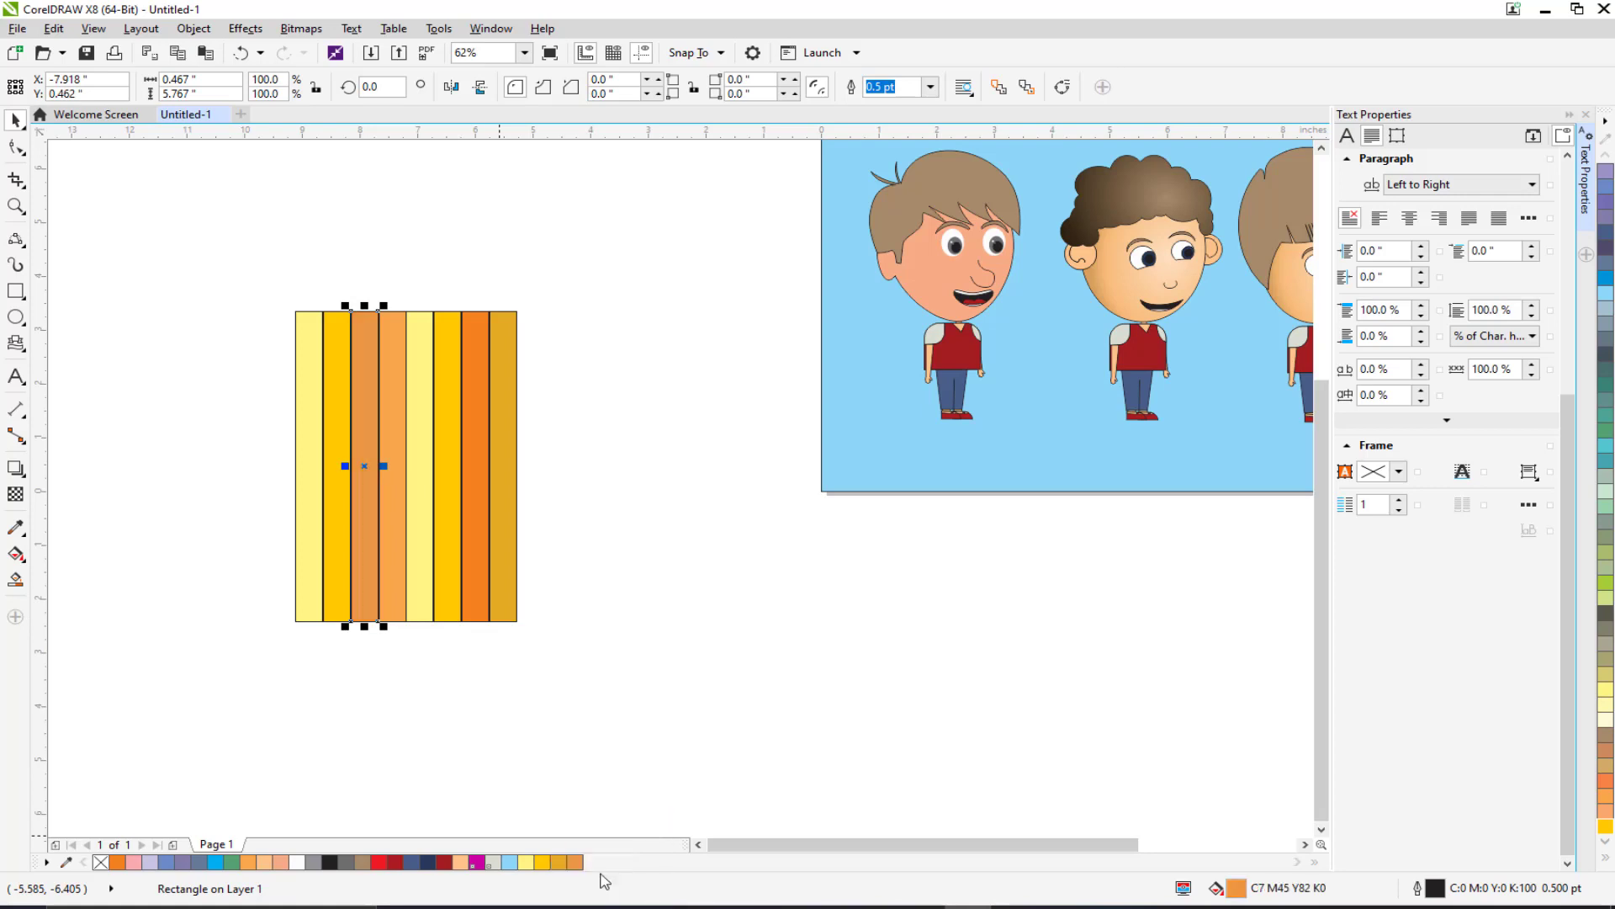
key("Escape")
Step: Move all eight strips below the page and place a duplicate of the set flush against their right side
left_click_drag(249, 262, 626, 720)
scroll(505, 446, "down", 2)
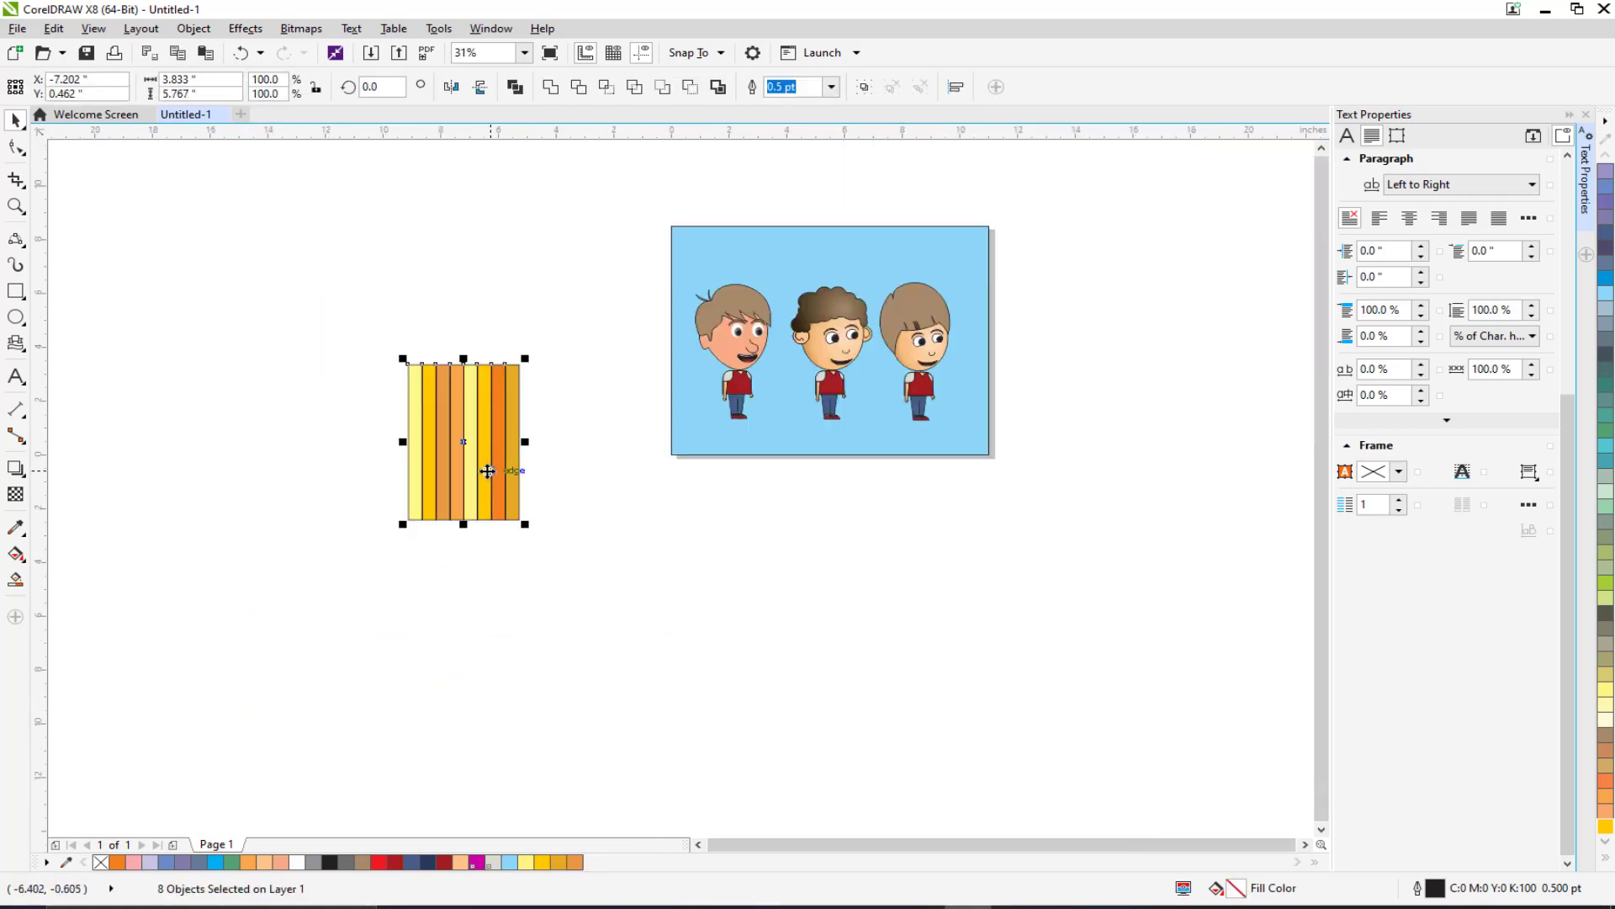
left_click_drag(496, 463, 674, 577)
key("ctrl+d")
scroll(675, 578, "up", 4)
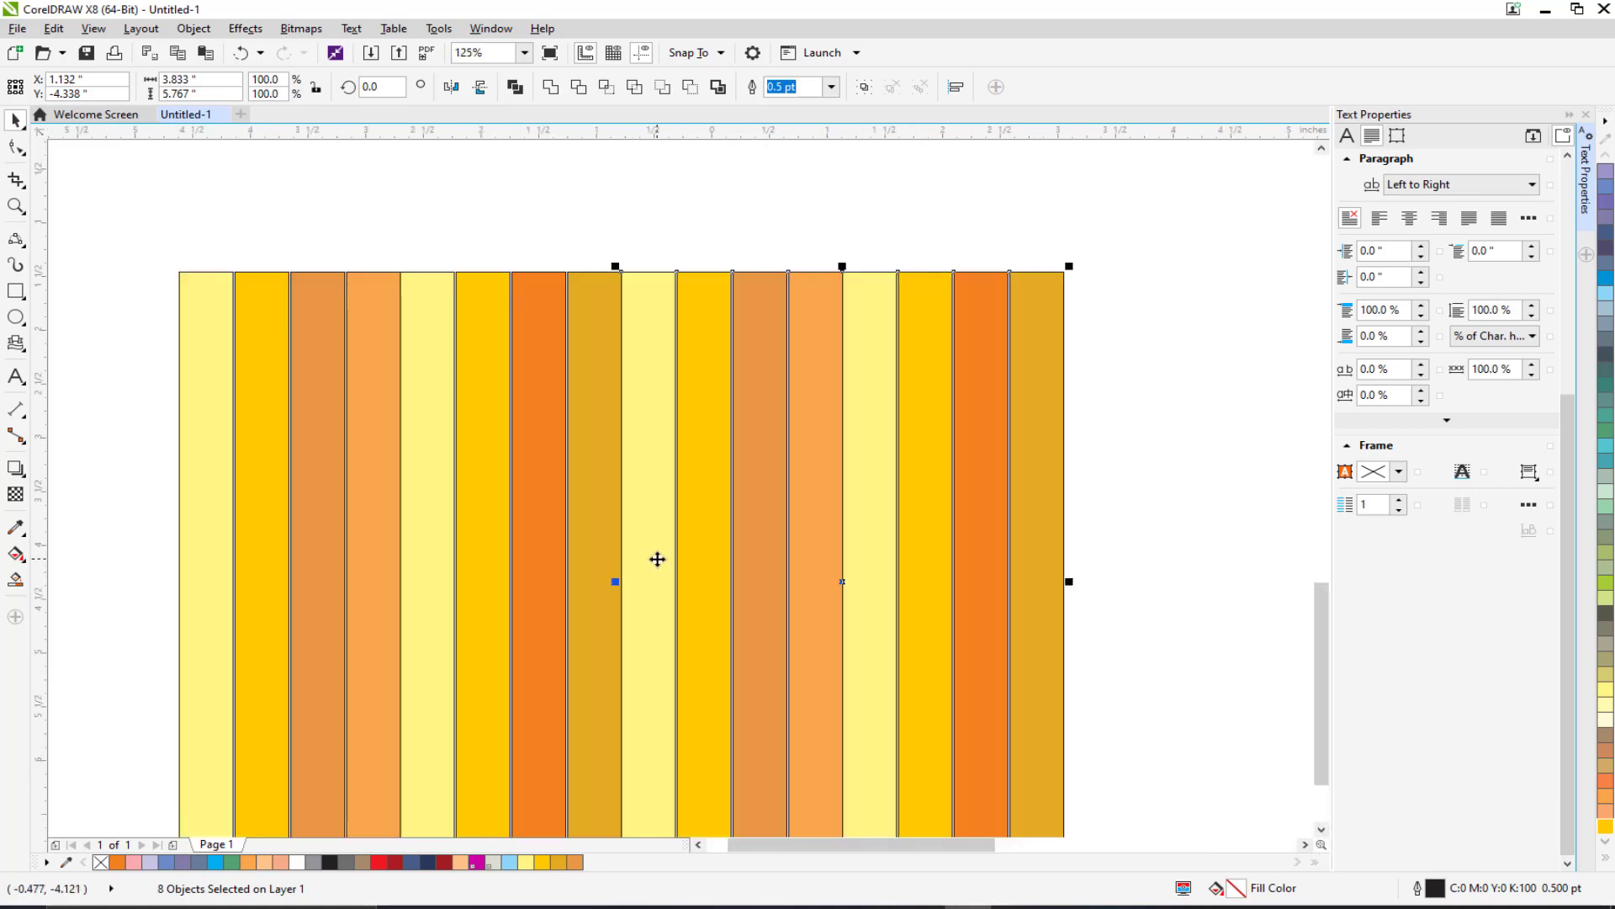
scroll(650, 547, "down", 2)
scroll(644, 533, "up", 2)
key("Left")
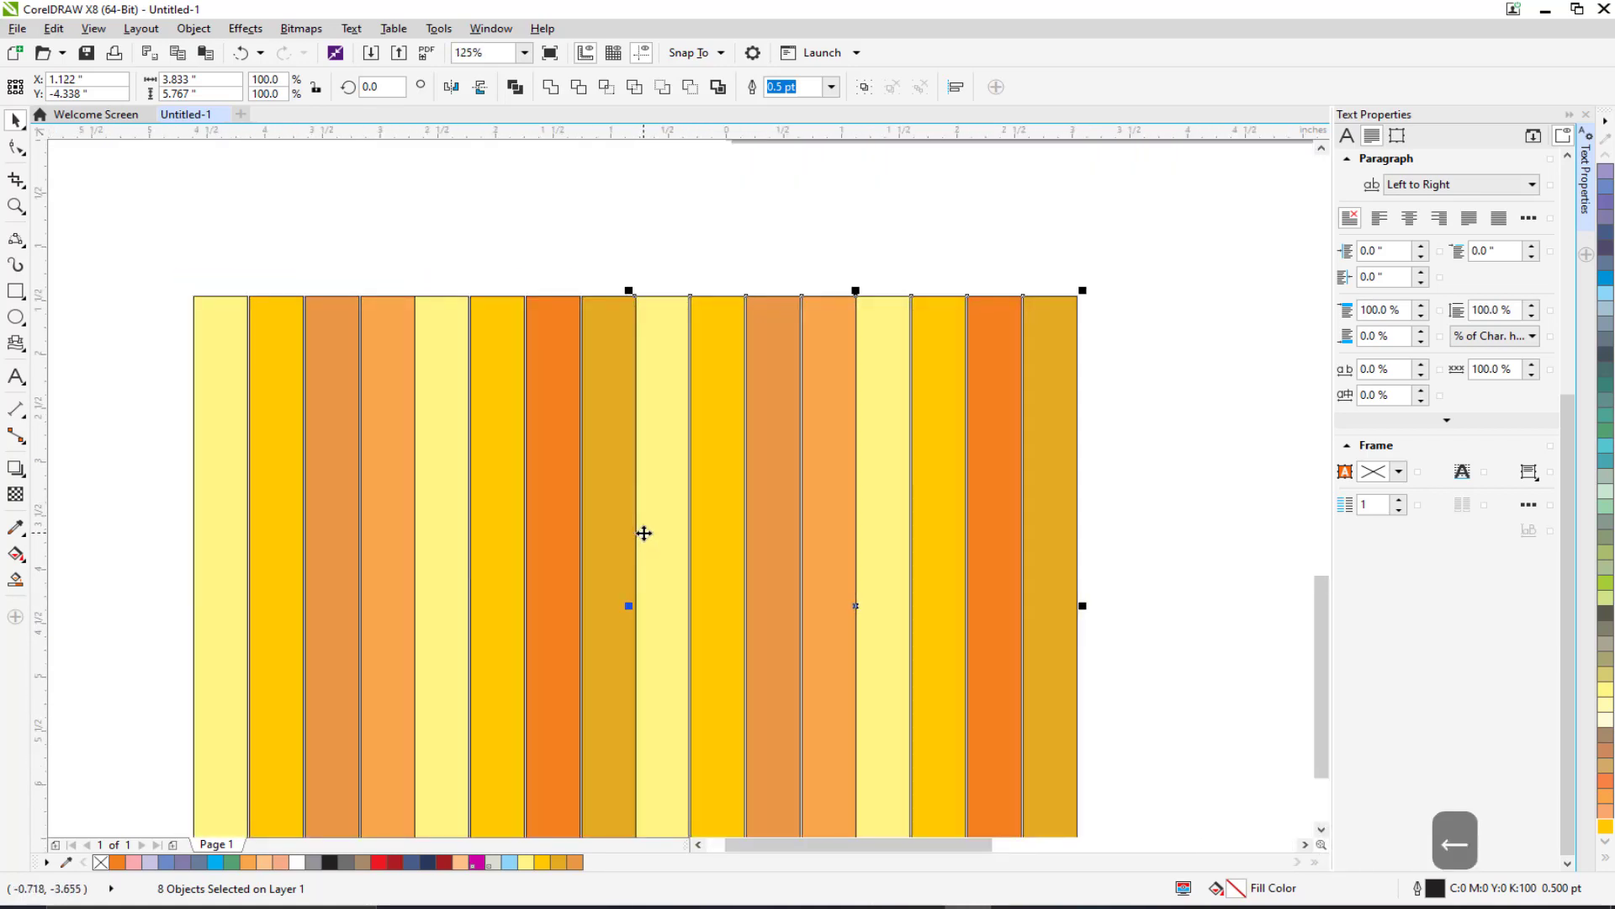
left_click(684, 232)
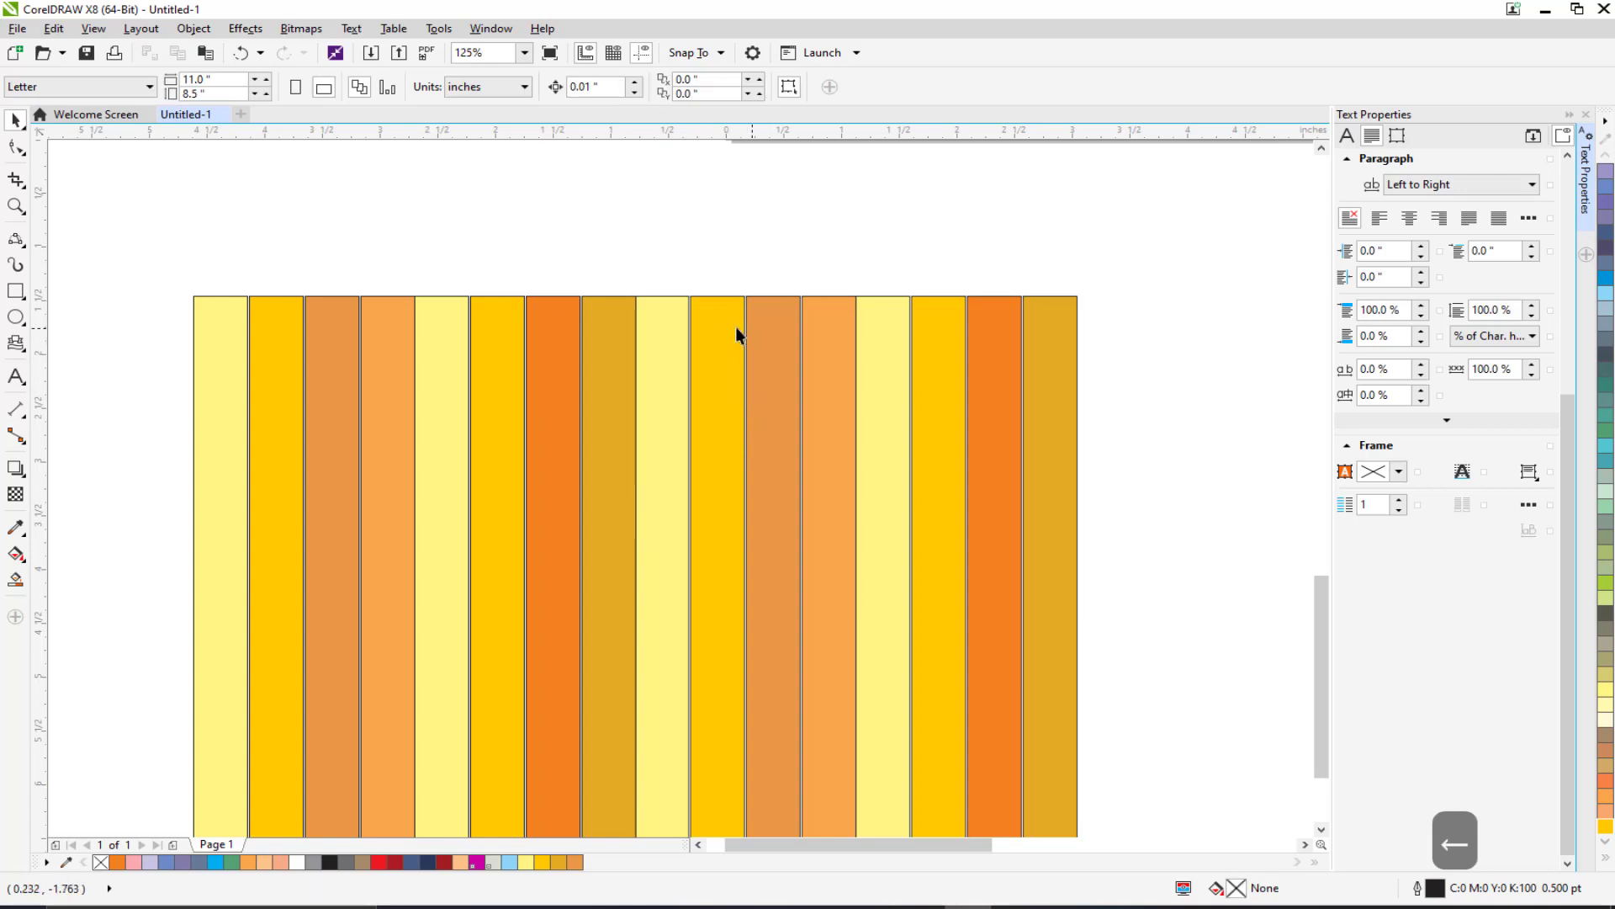
Step: Try placing a duplicate of the sixteen strips against their right side, and delete that copy
scroll(561, 314, "down", 2)
scroll(346, 278, "down", 2)
left_click_drag(346, 278, 783, 543)
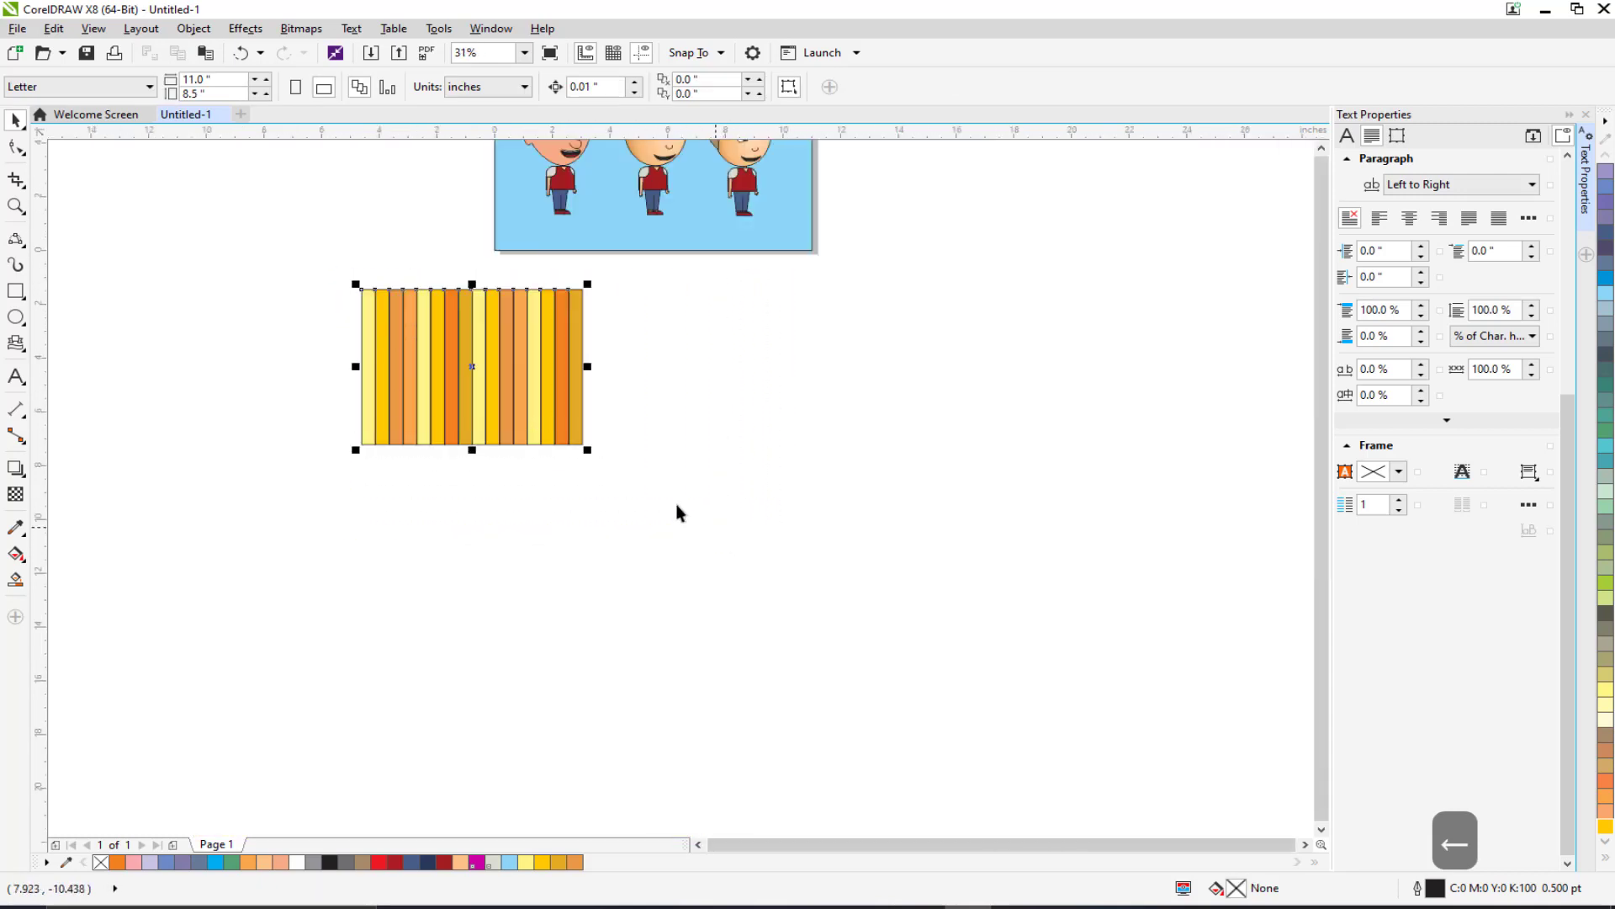
left_click_drag(468, 399, 738, 402)
key("ctrl+d")
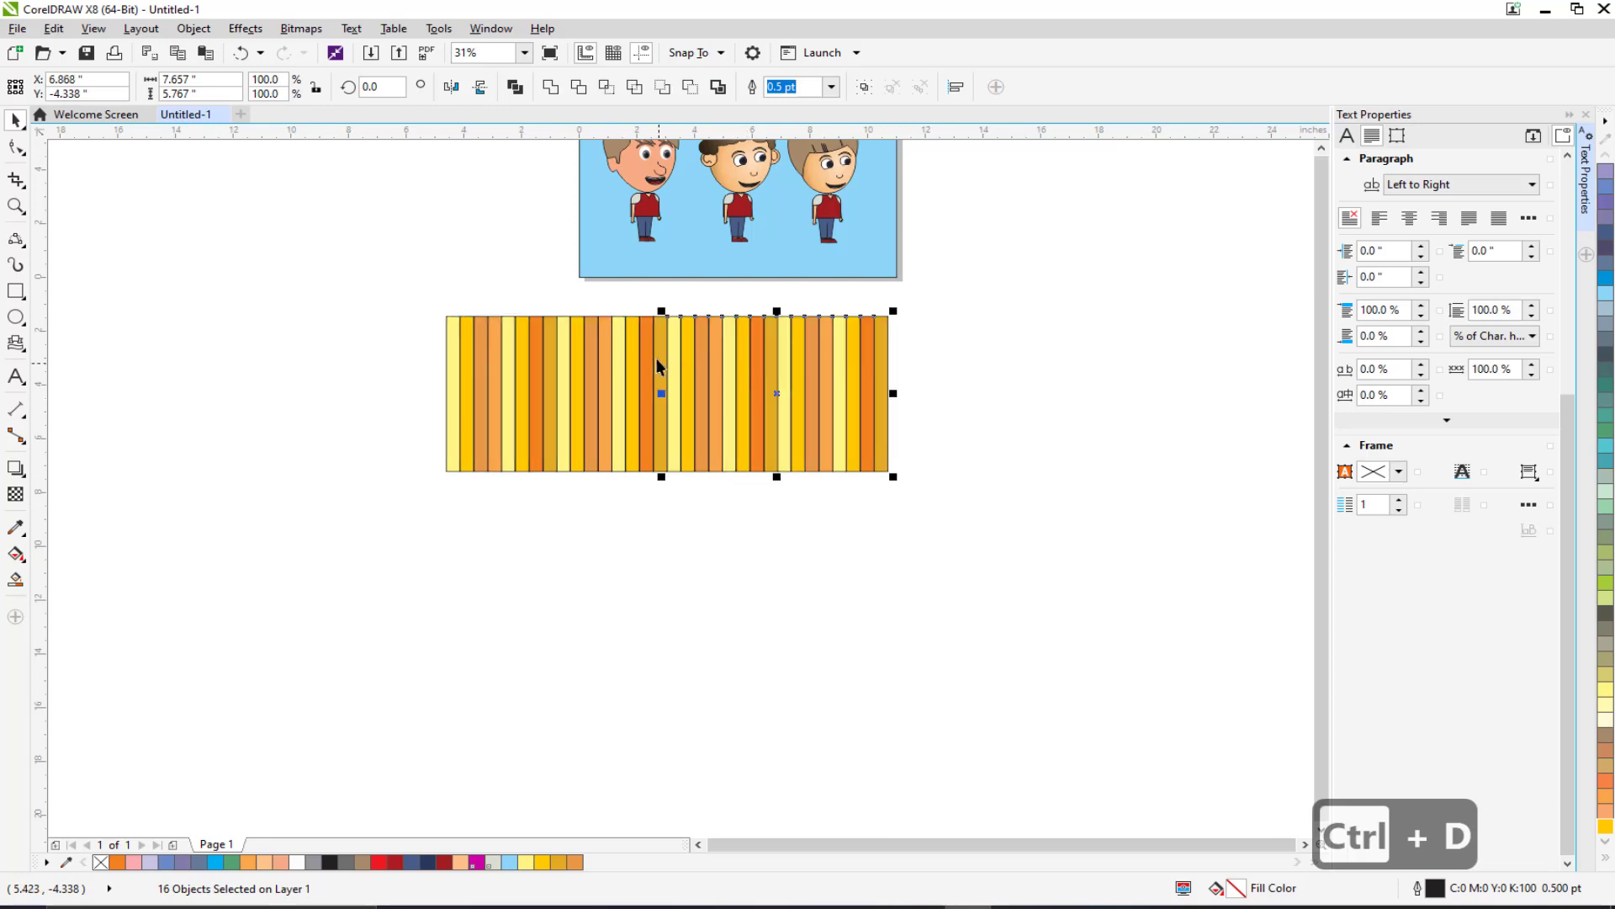
scroll(696, 341, "up", 4)
scroll(747, 329, "down", 4)
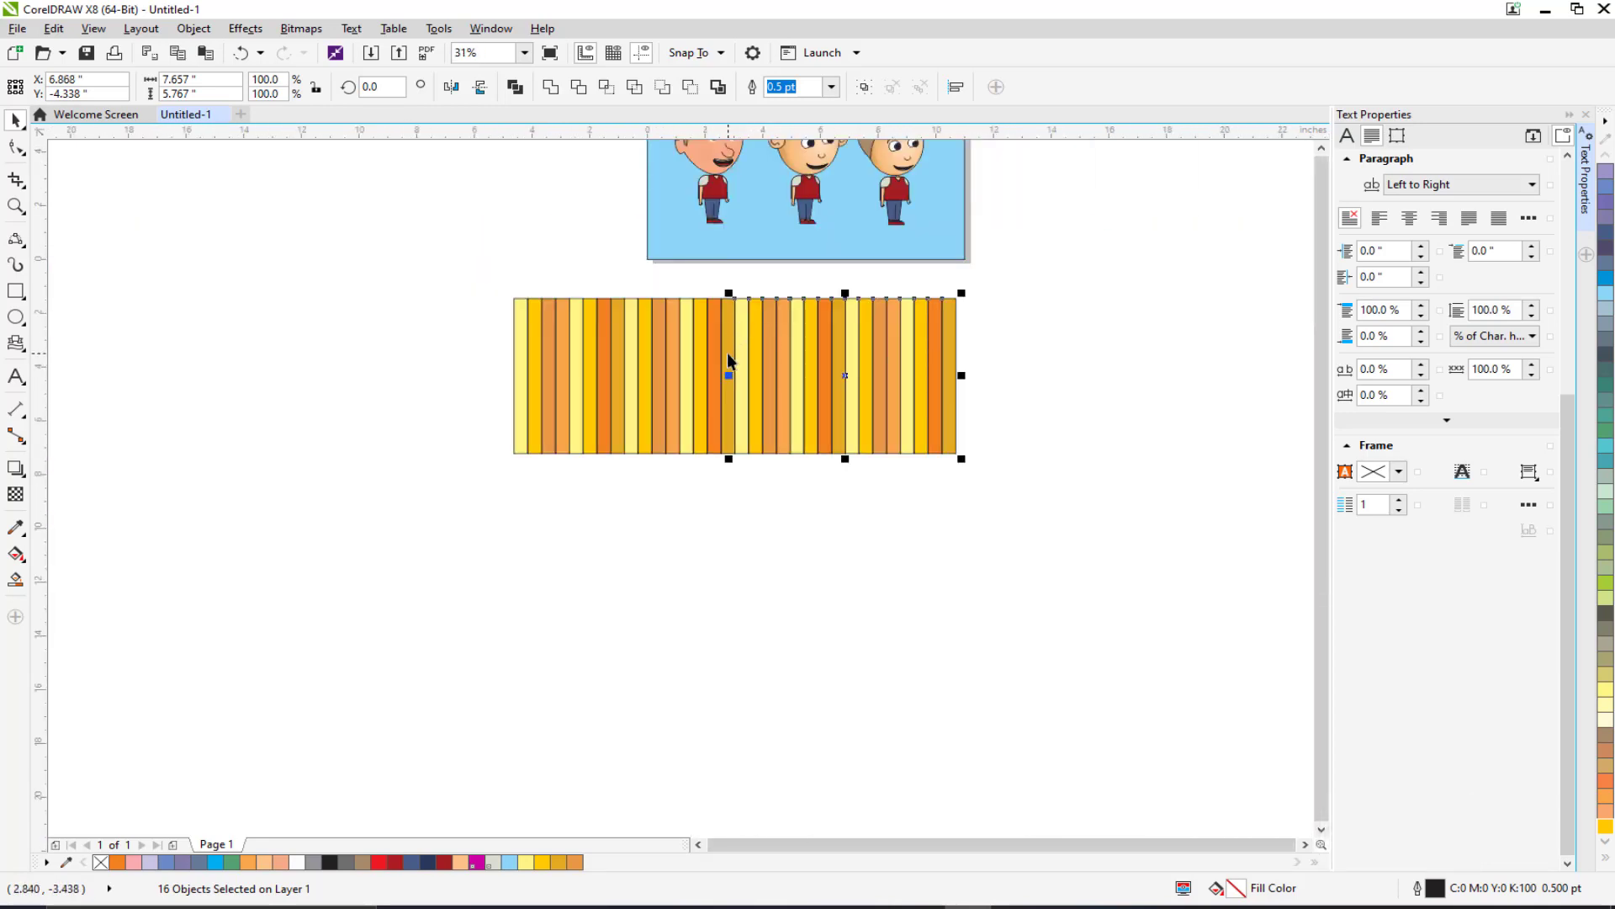
key("Delete")
Step: Duplicate the sixteen strips again and join the copy to their right edge to make a row of 32
left_click_drag(472, 273, 847, 504)
key("ctrl+d")
left_click_drag(639, 418, 875, 439)
left_click(521, 317)
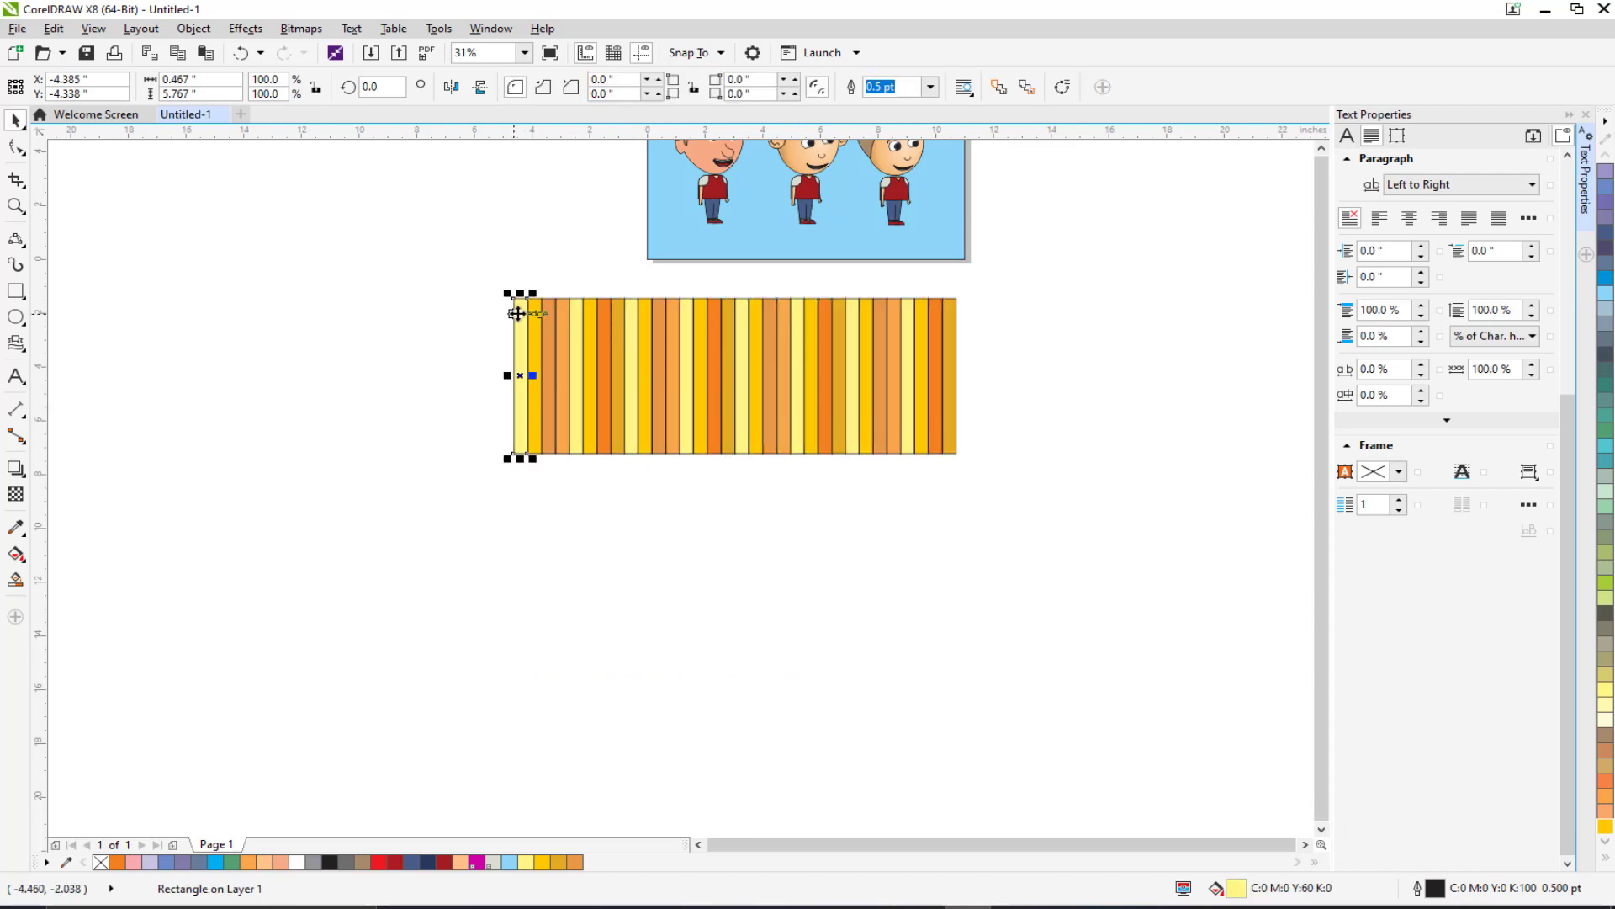
Step: Remove the outlines from all 32 strips and group them just below the page
left_click_drag(467, 280, 989, 543)
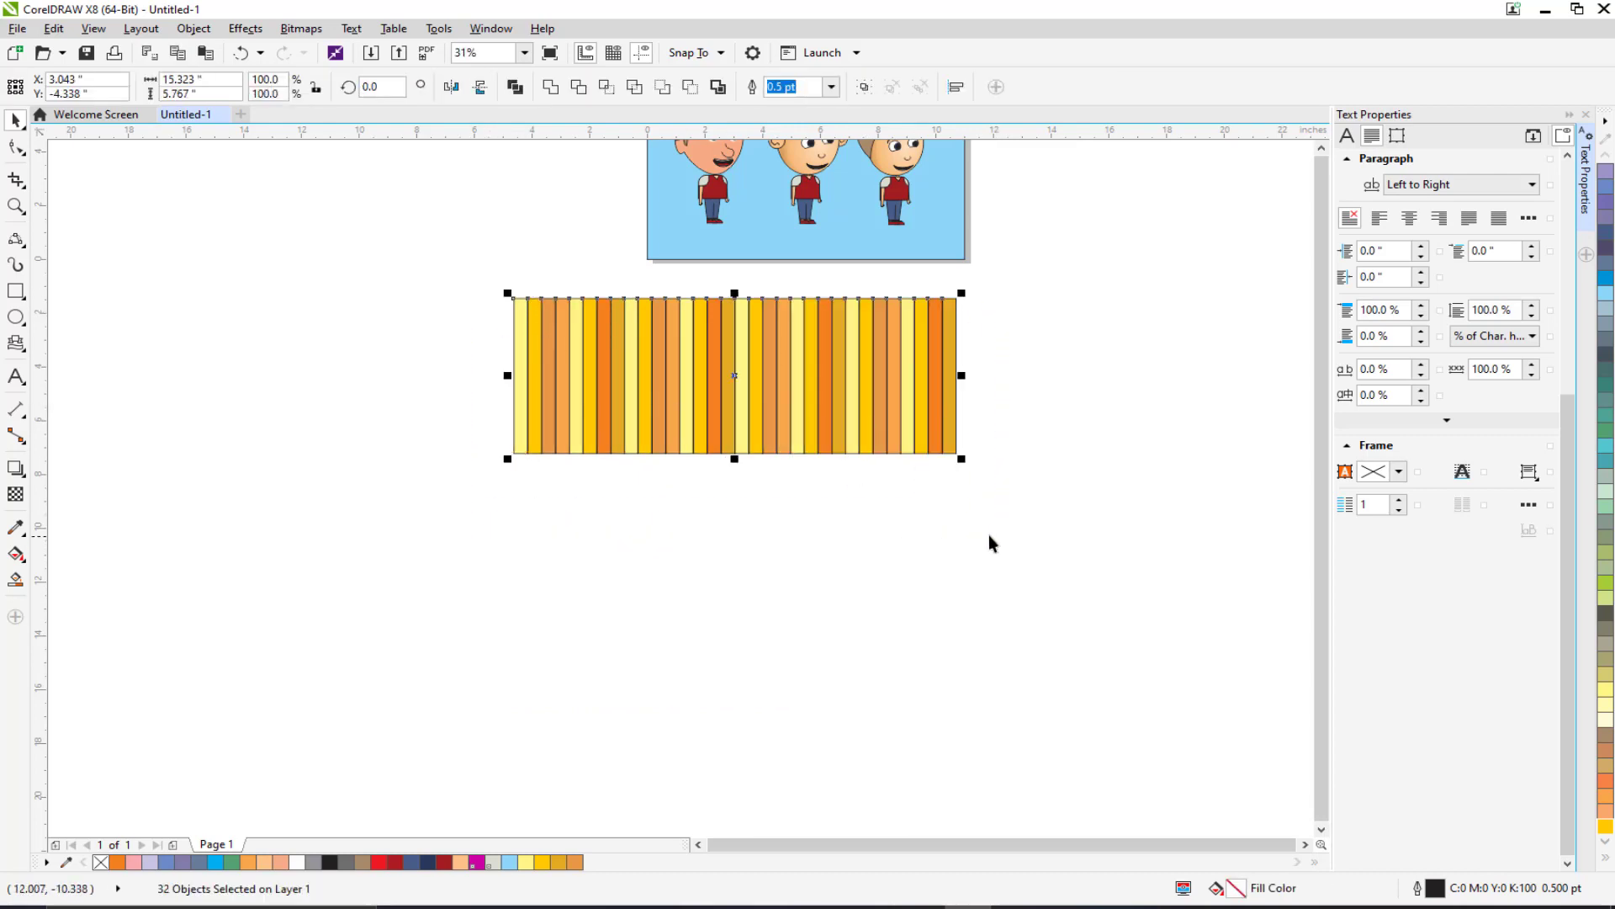
scroll(740, 505, "up", 3)
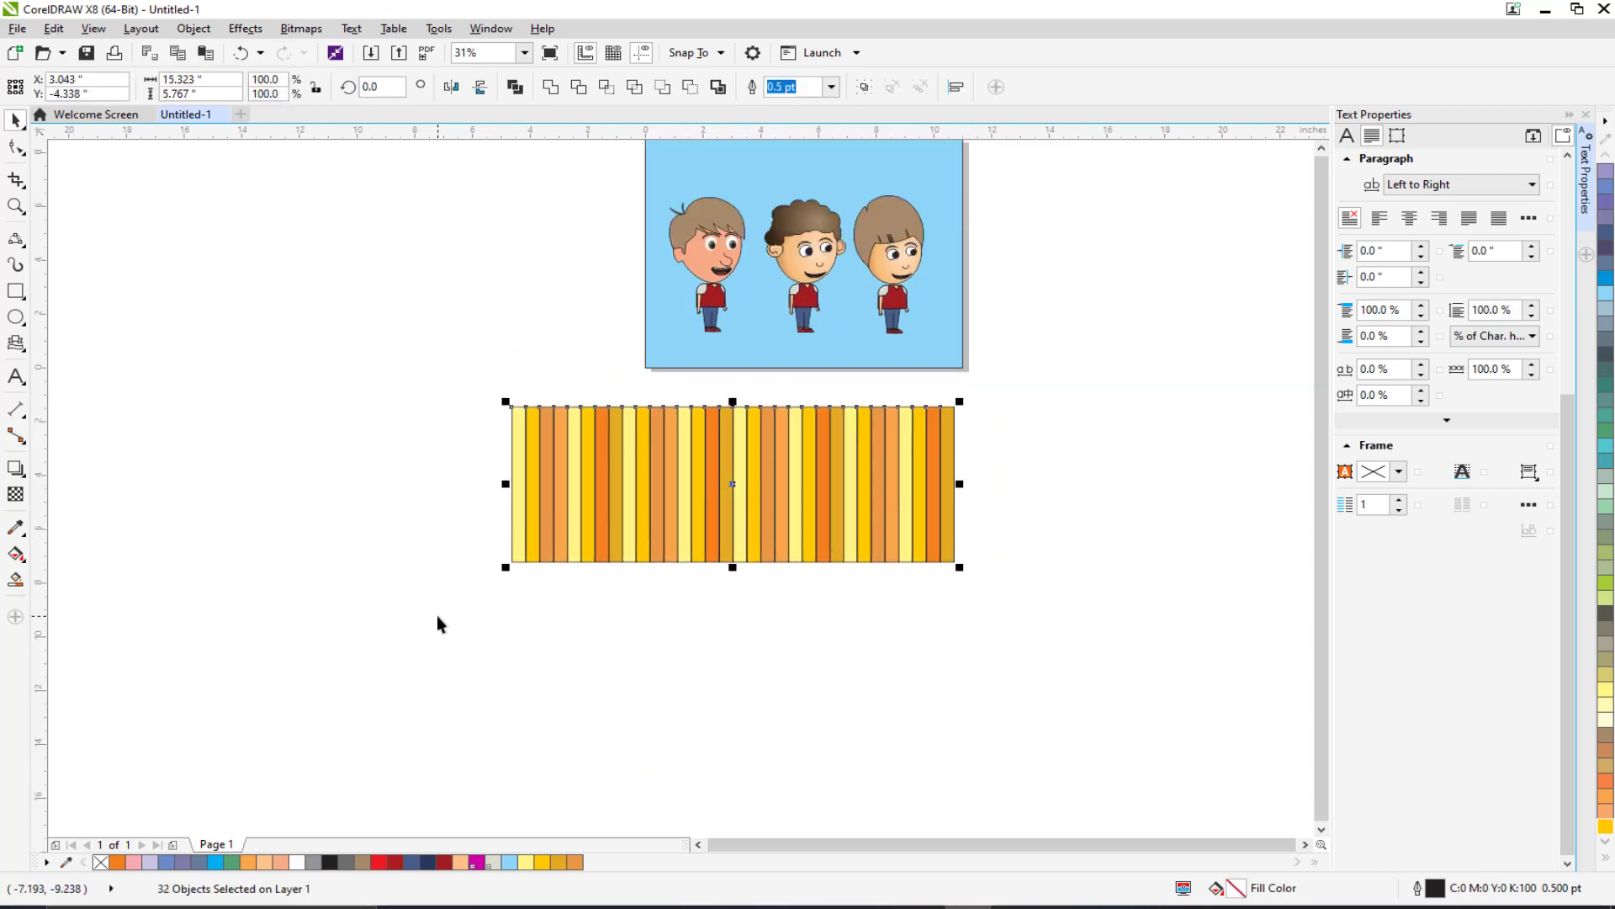
right_click(100, 863)
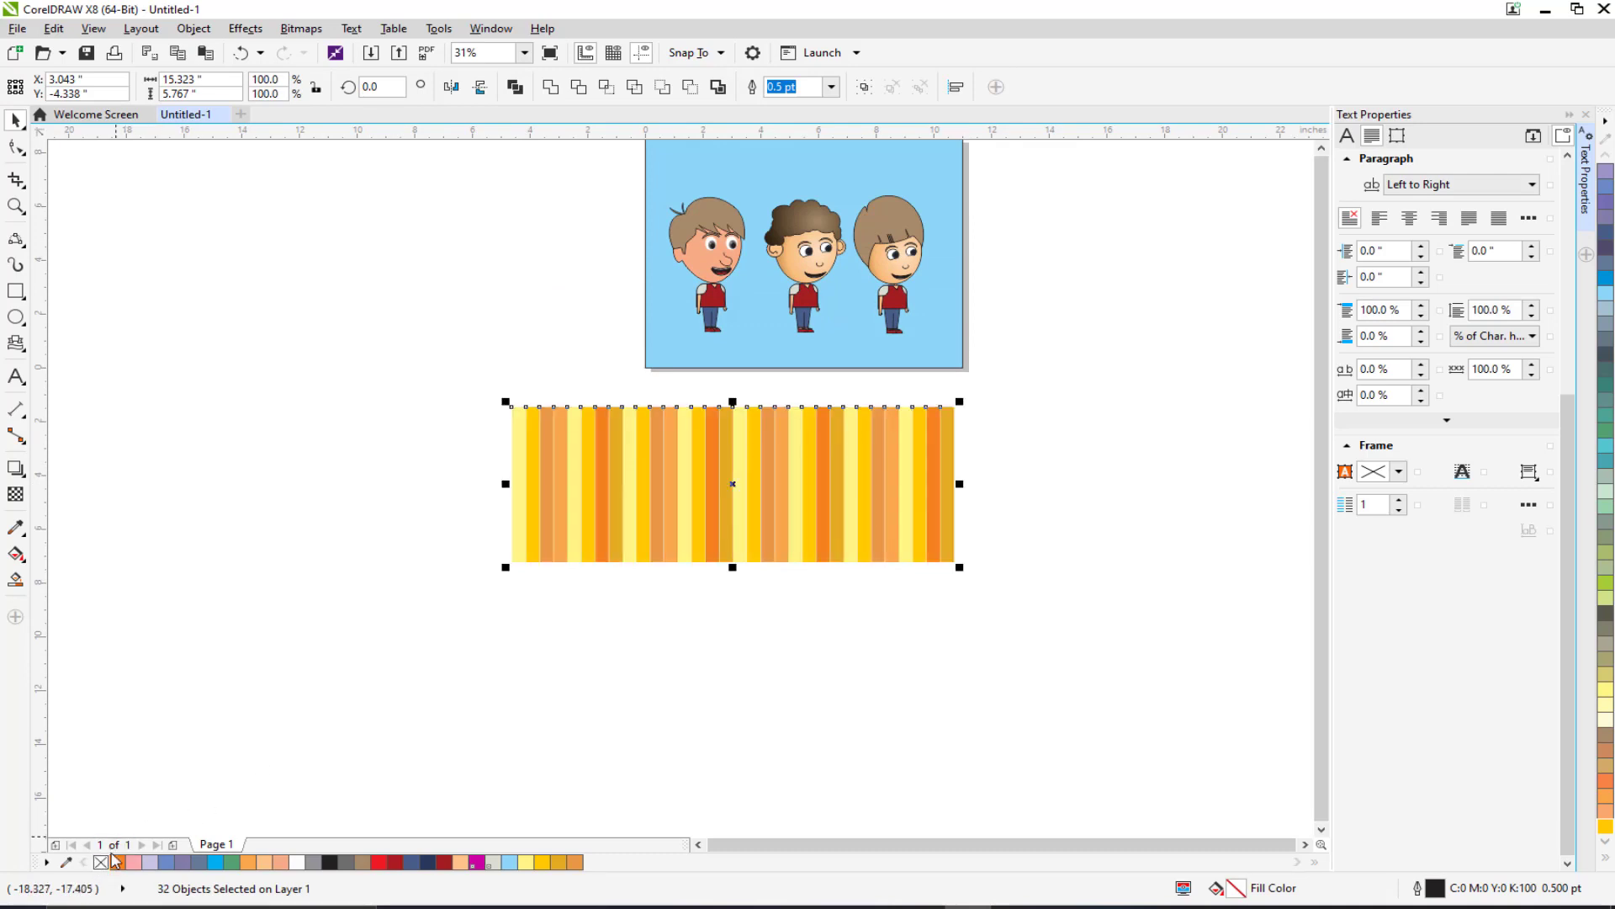
left_click_drag(622, 504, 679, 479)
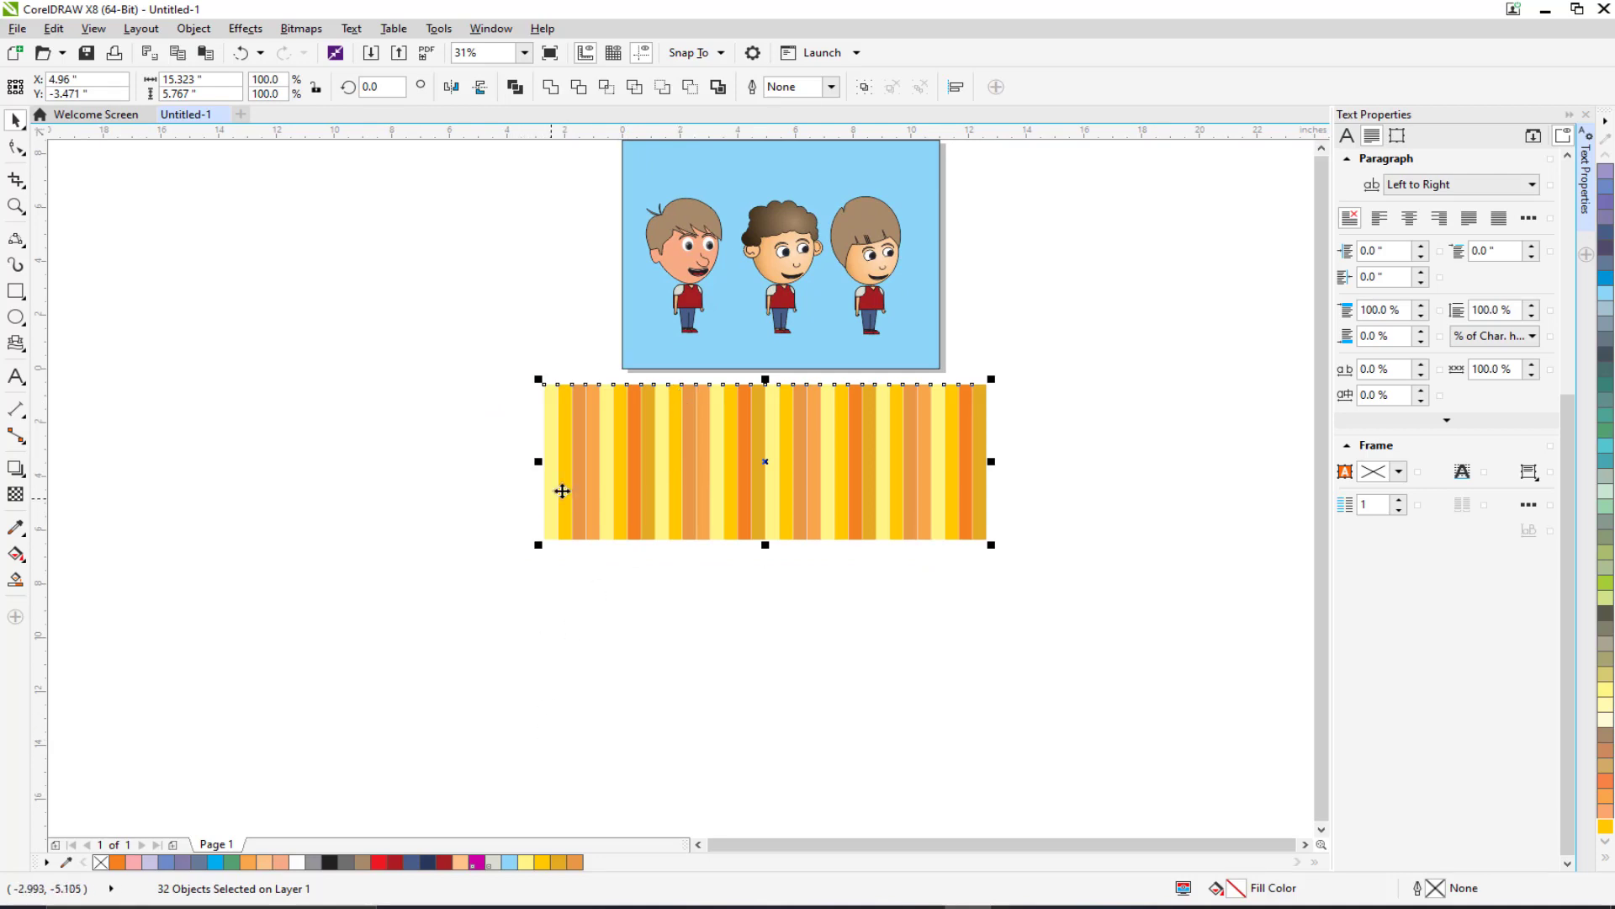
key("ctrl+g")
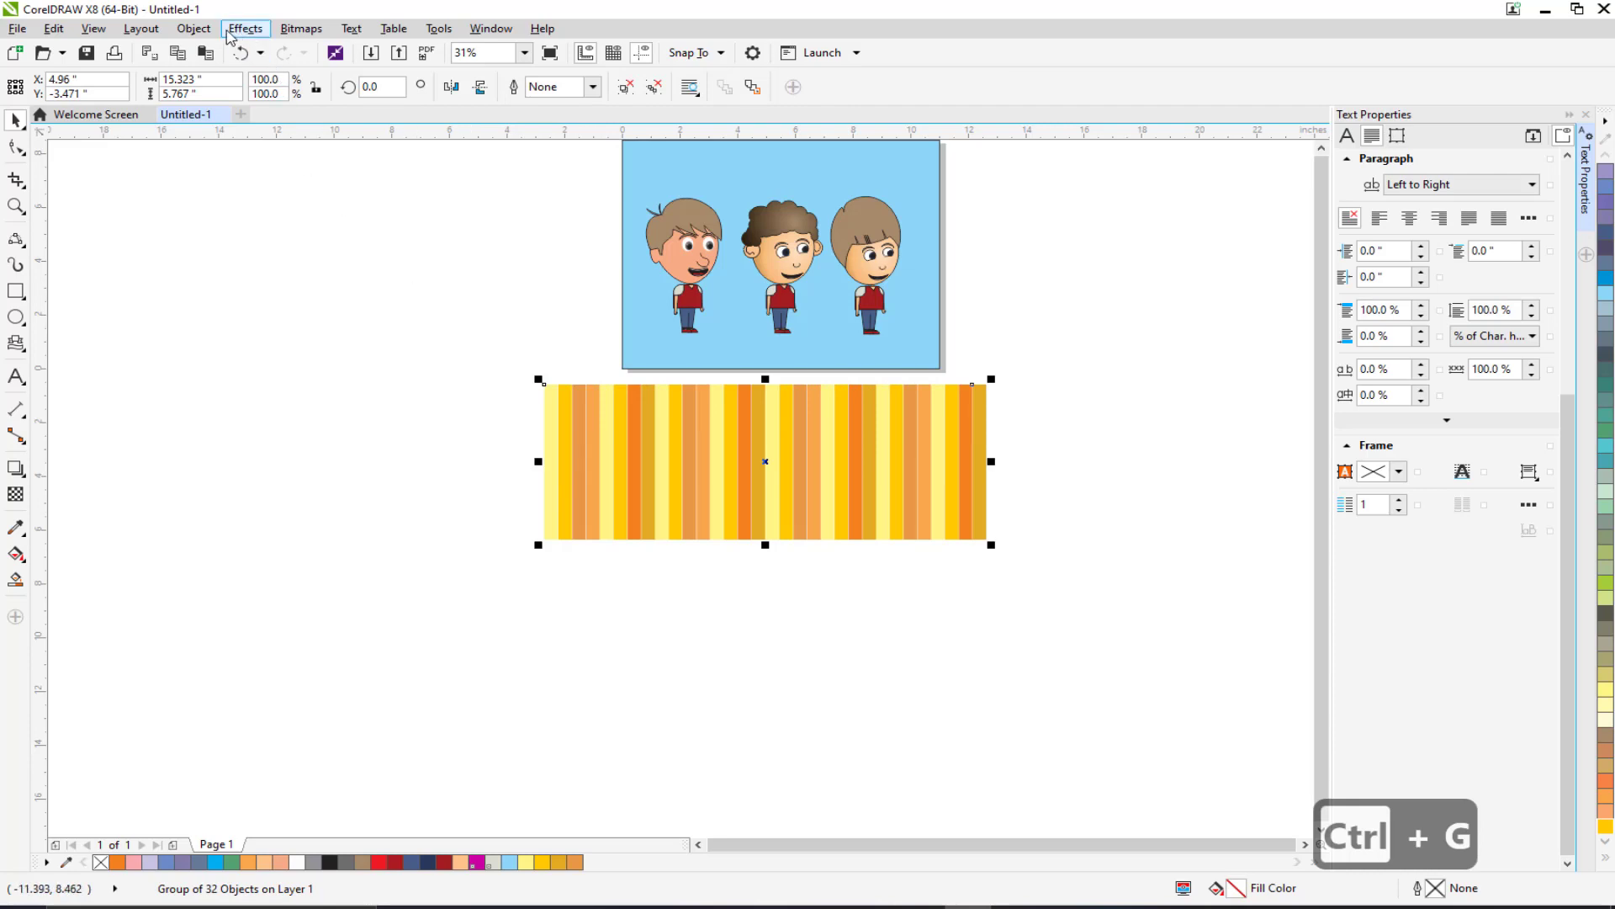
Step: Add perspective to the strip group, pulling both lower corners outward and up into a flaring floor about 30 by 2.6 inches
left_click(256, 32)
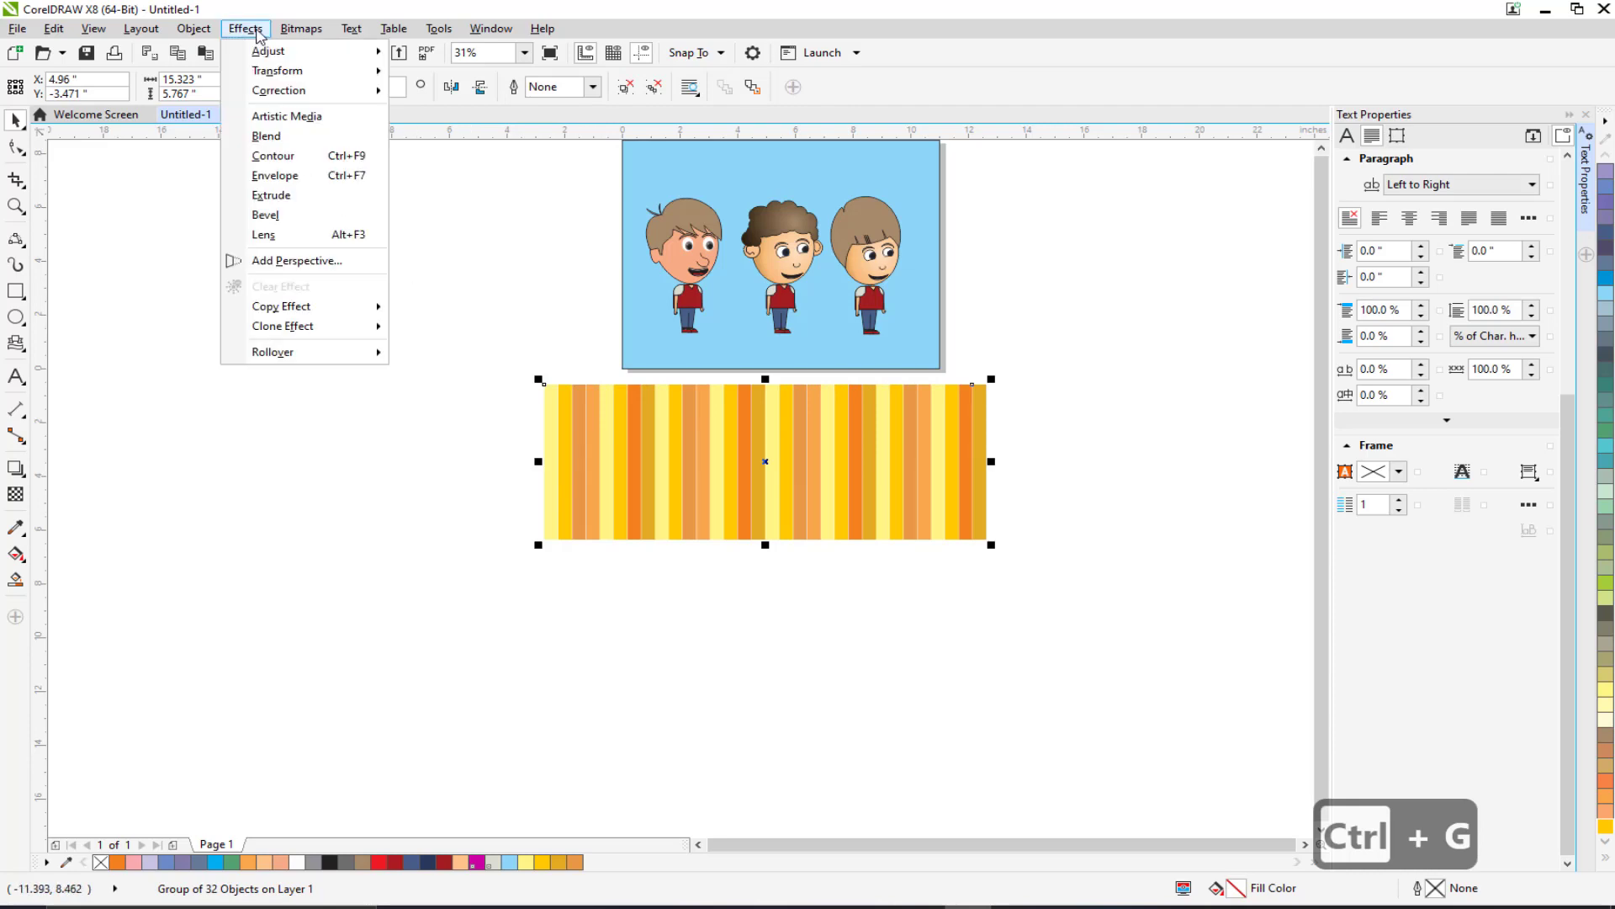
left_click(264, 266)
left_click_drag(541, 541, 347, 495)
left_click_drag(983, 541, 1174, 454)
left_click_drag(348, 493, 309, 452)
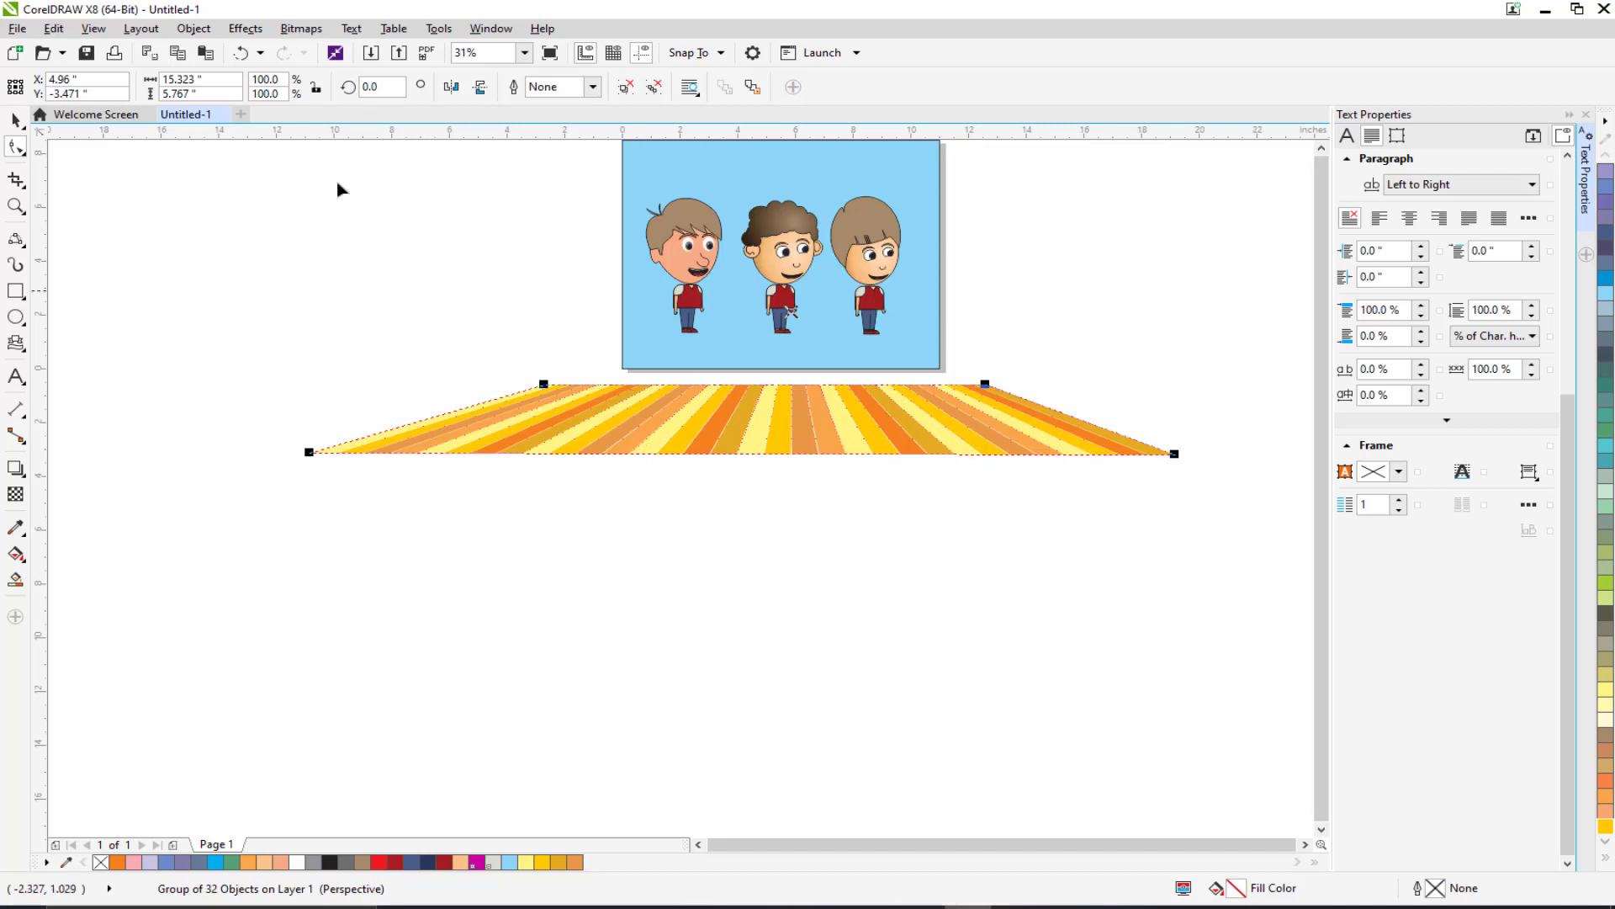
Step: Move the perspective floor up onto the lower part of the page, with its top edge across the boys' lower legs
left_click(15, 120)
left_click_drag(711, 418, 711, 346)
scroll(678, 426, "up", 3)
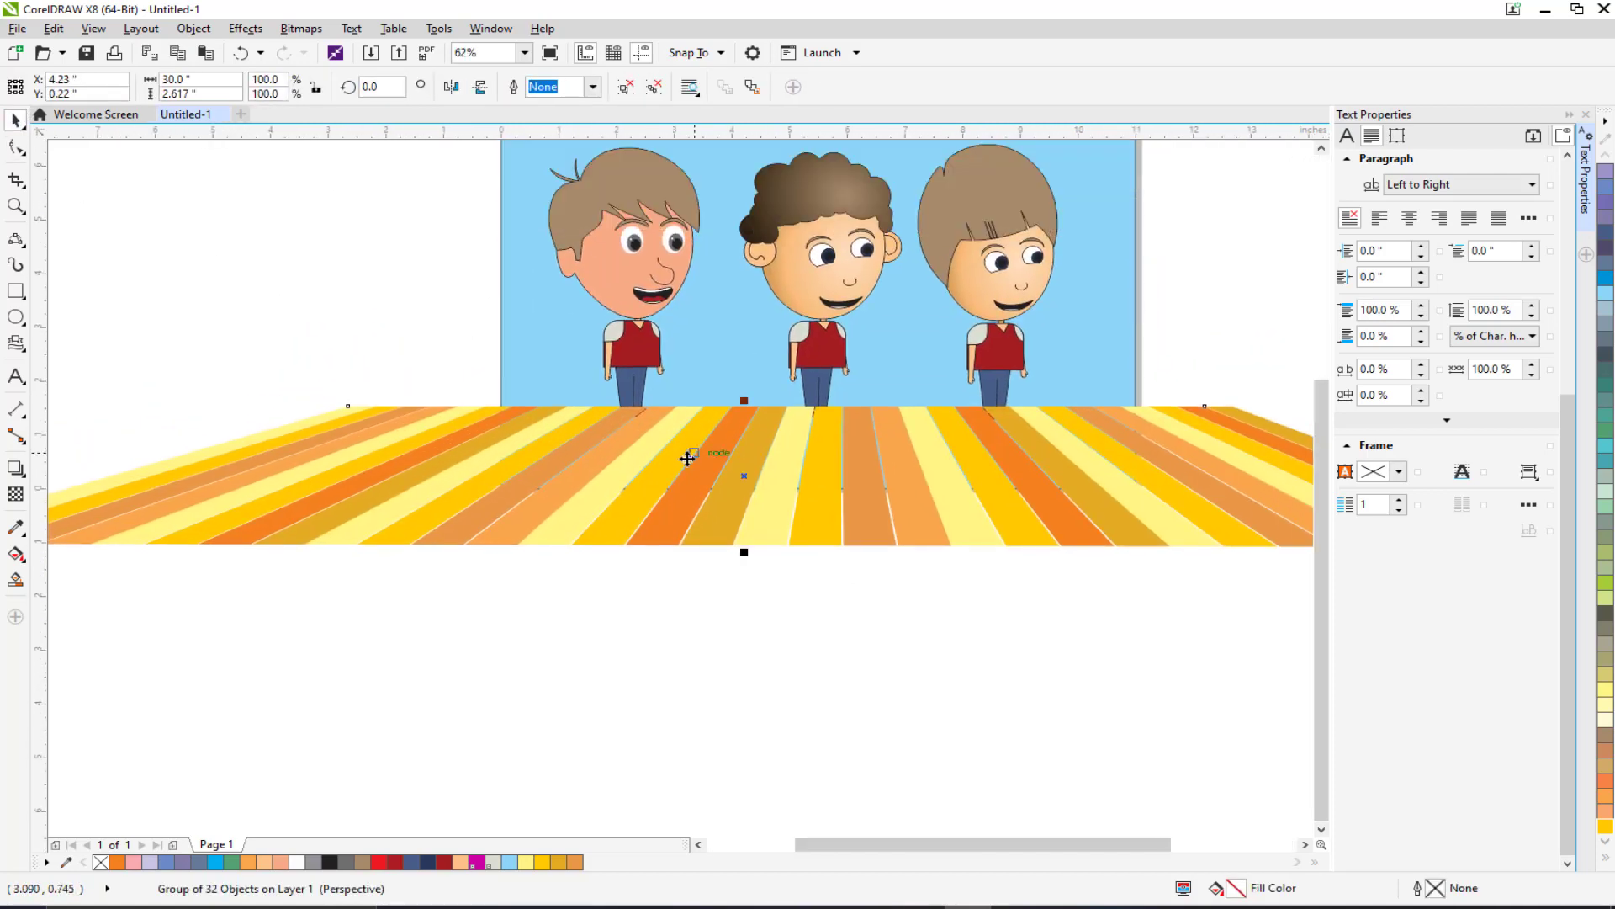
left_click_drag(699, 470, 696, 455)
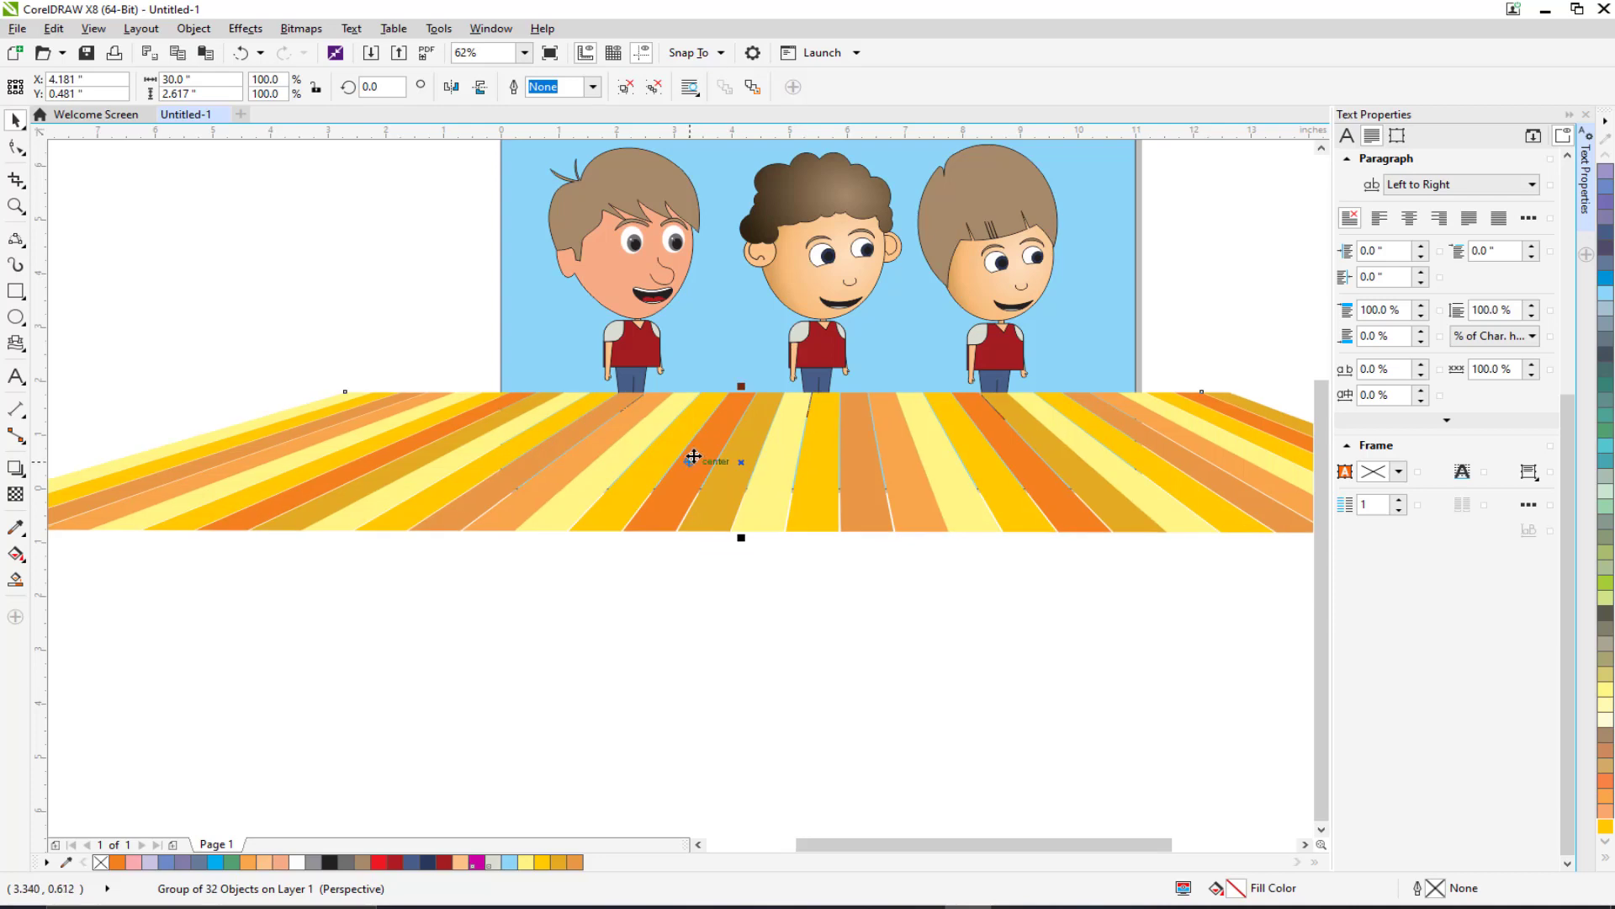
Step: PowerClip the striped floor inside the light blue background so it sits behind the boys and is trimmed to the page
right_click(694, 457)
left_click(730, 442)
left_click(541, 323)
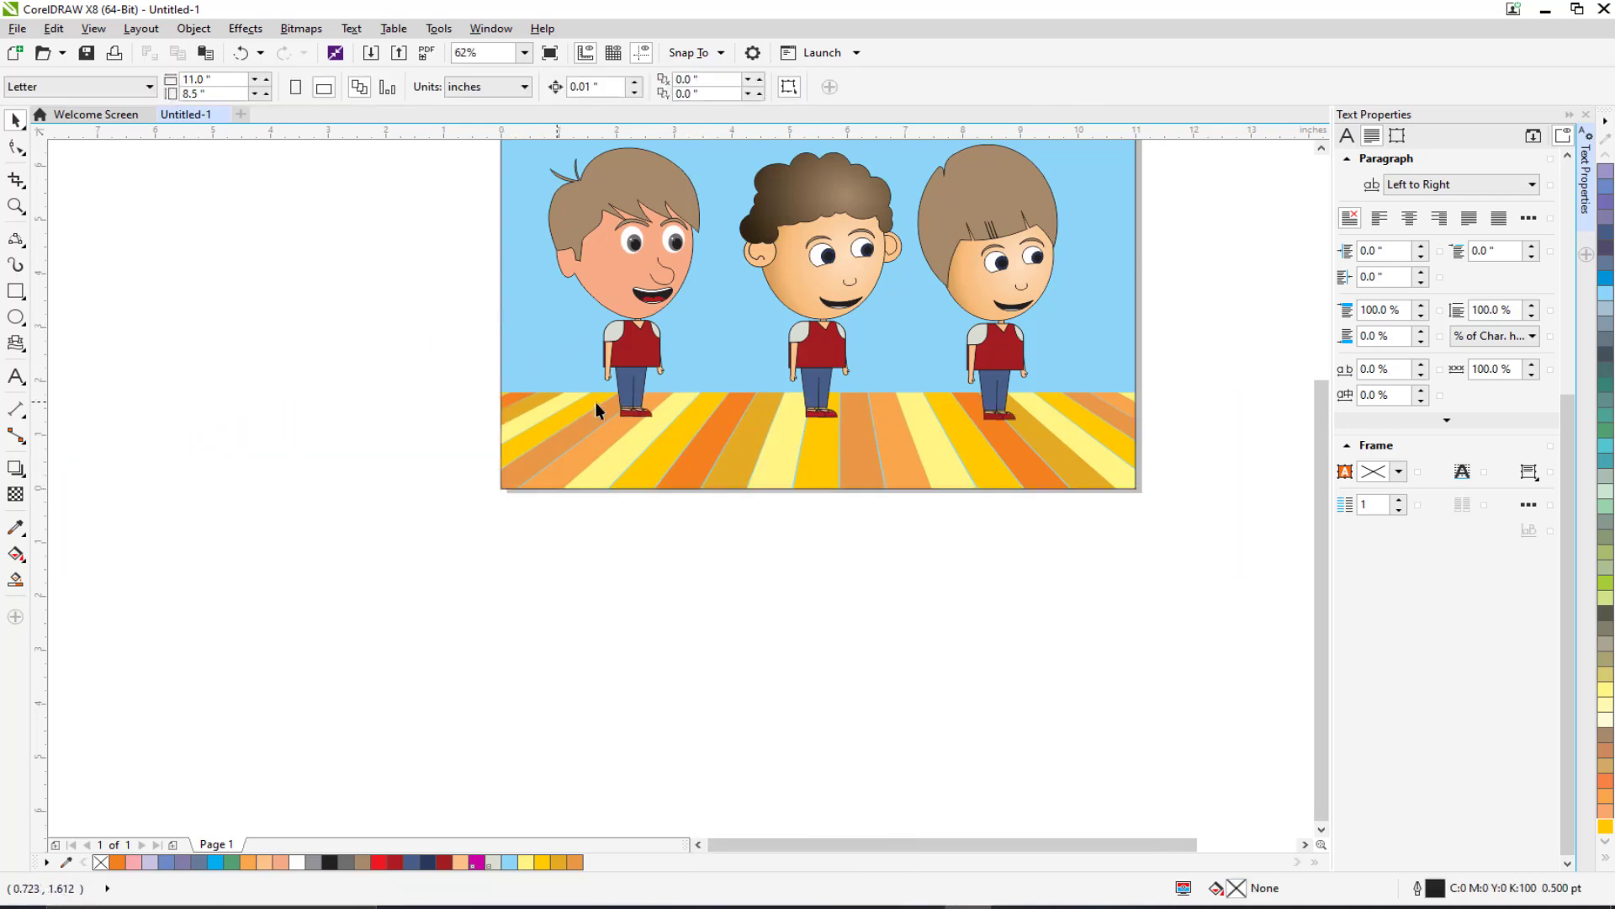
Step: Add a flat perspective drop shadow to the first boy, starting at his feet and falling to the left along the floor
scroll(648, 483, "up", 2)
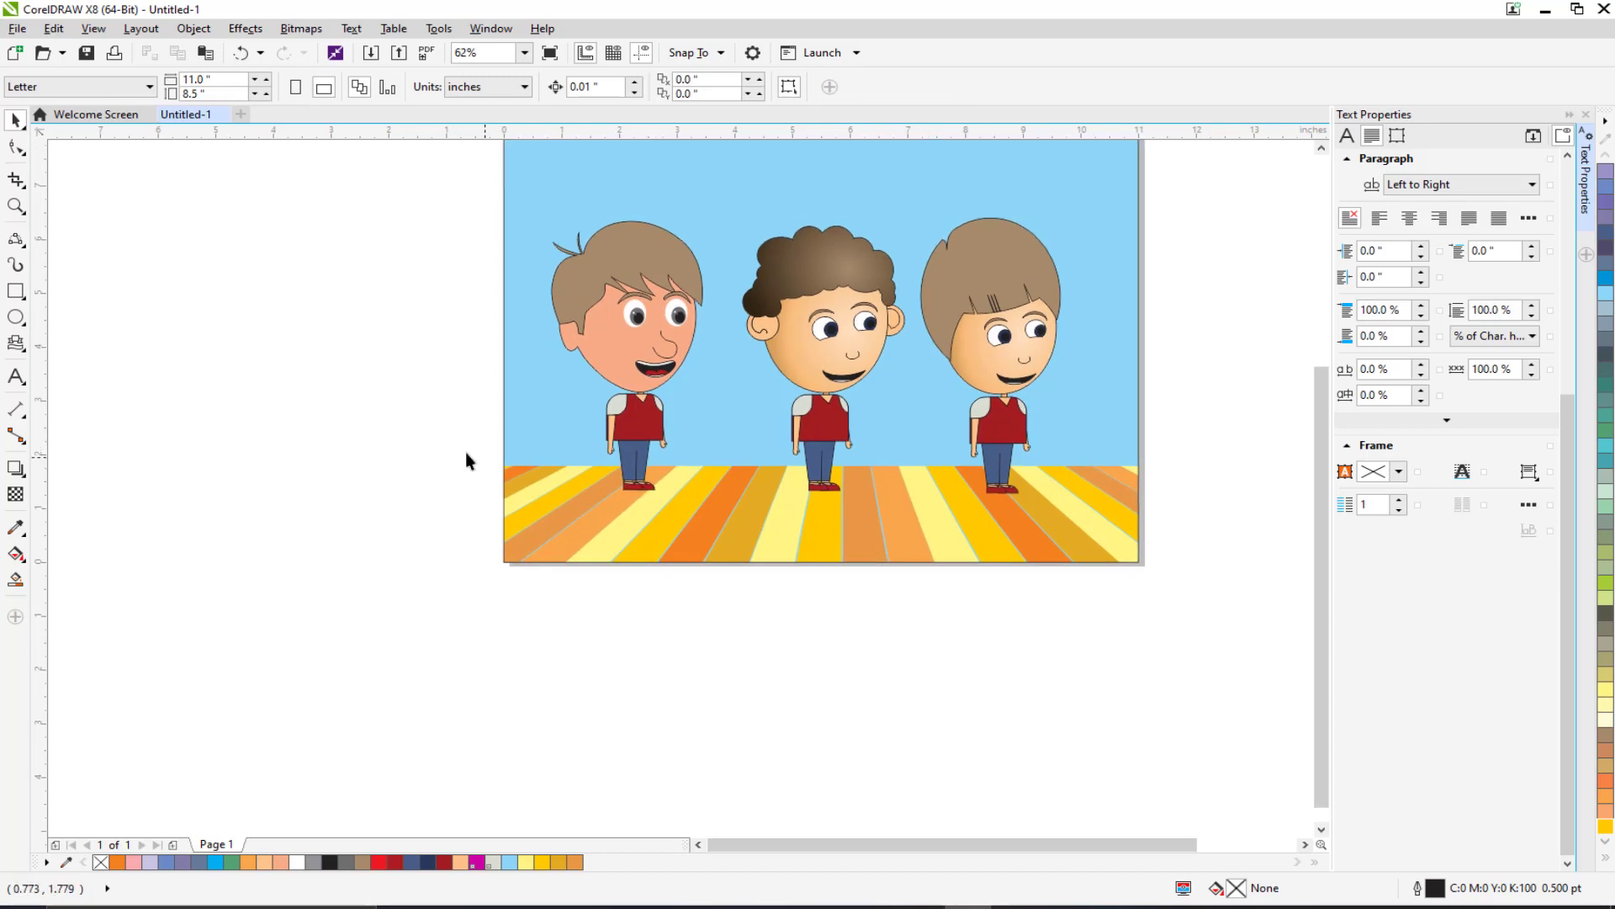
left_click(639, 353)
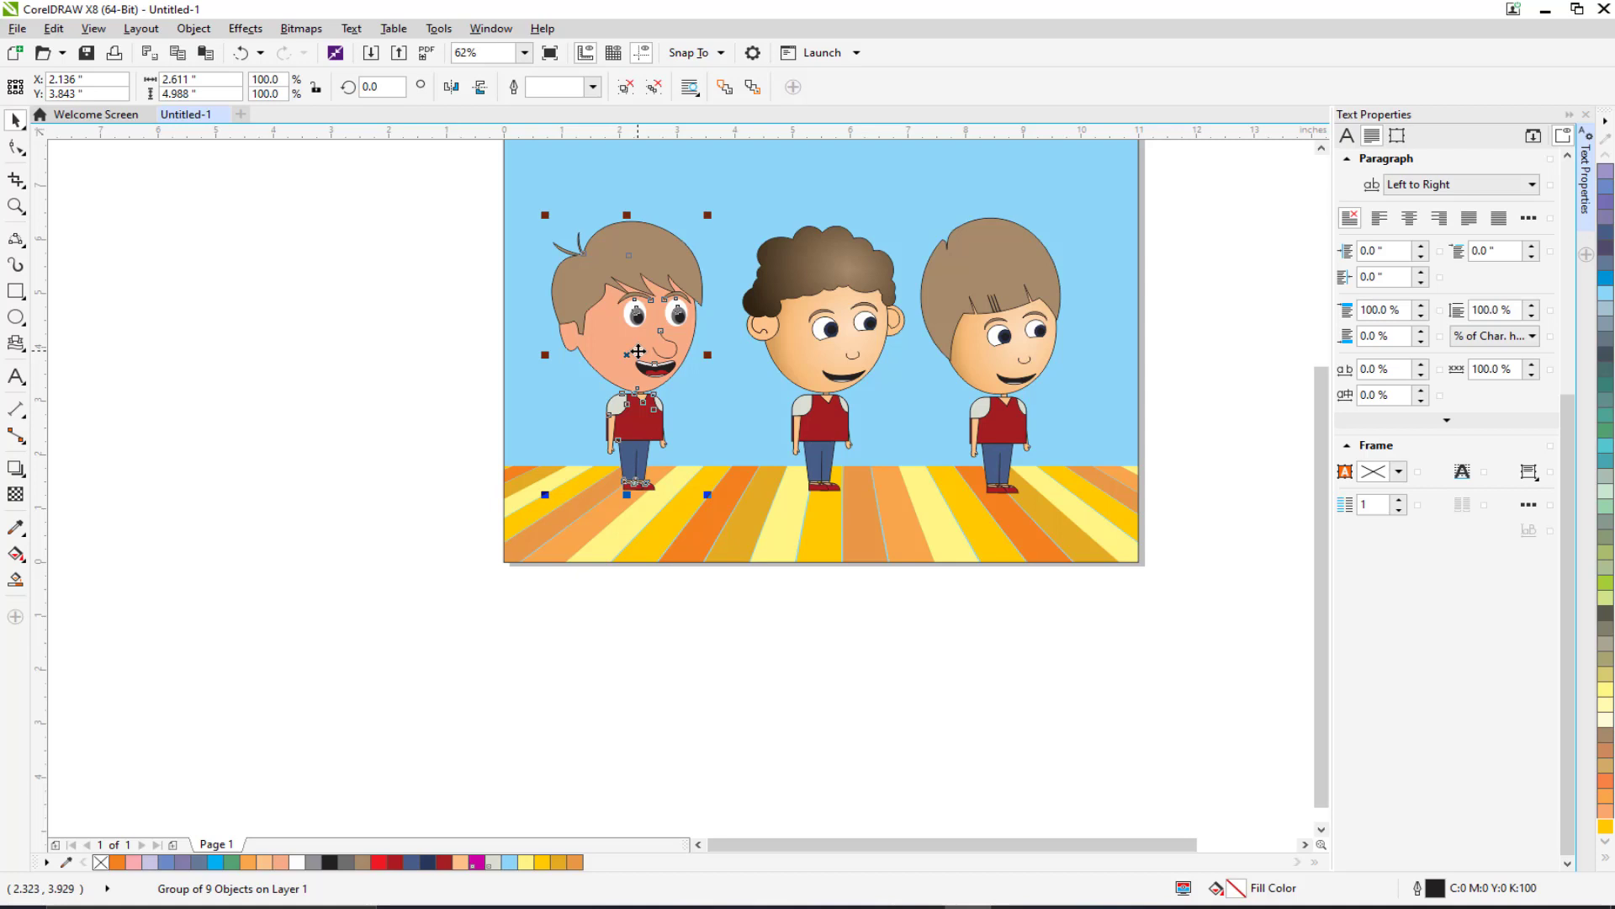
left_click(15, 469)
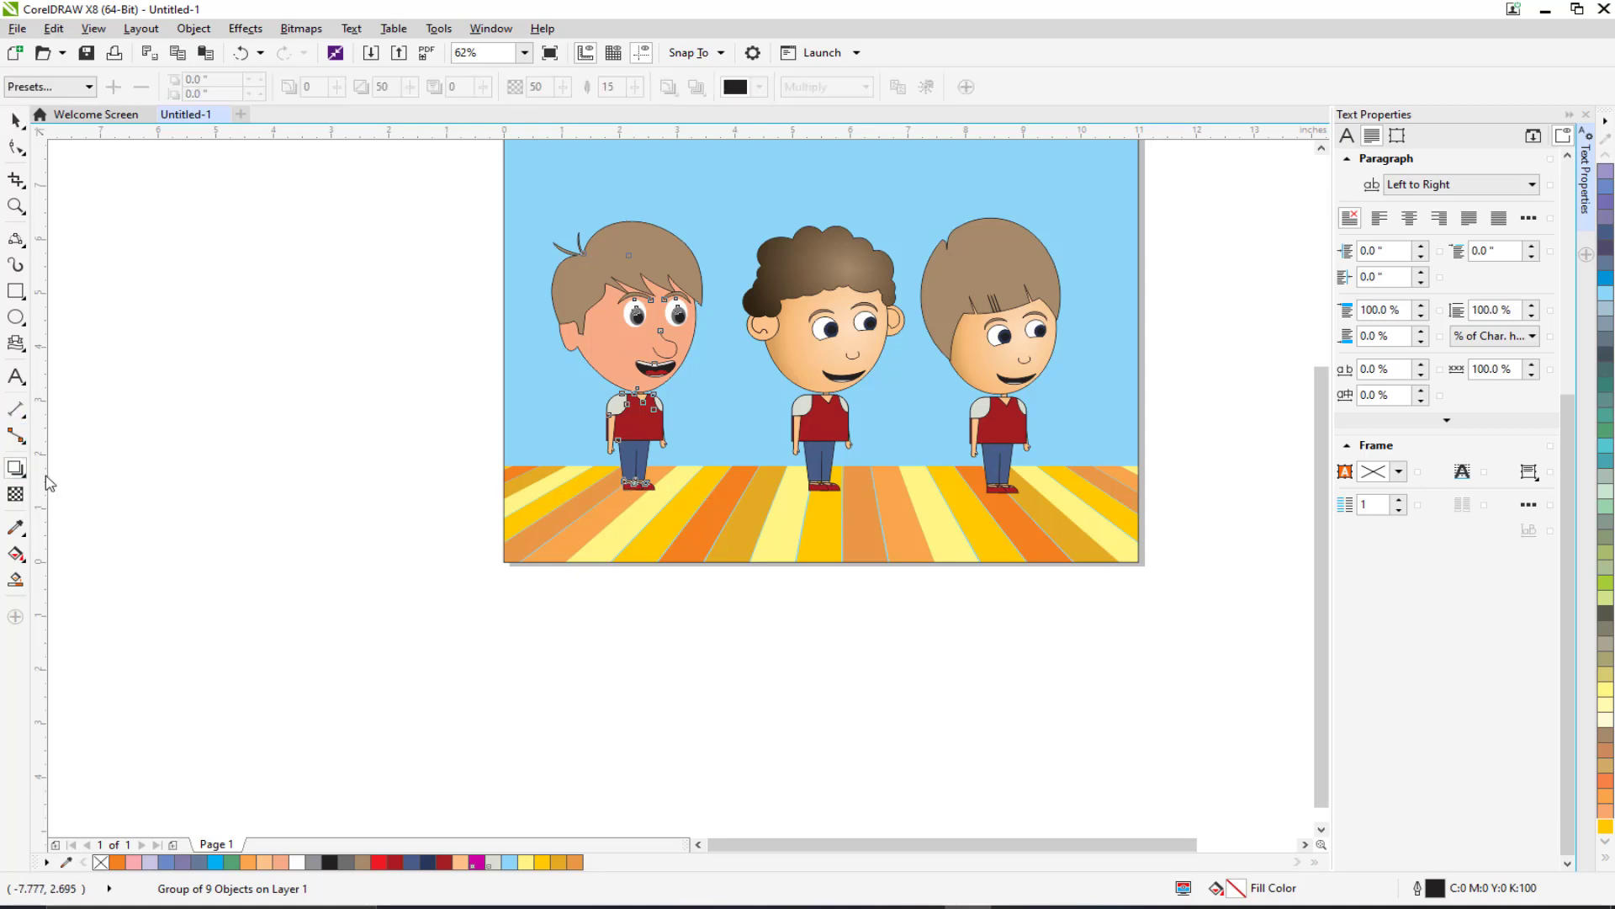
left_click_drag(632, 487, 546, 469)
Step: Add matching perspective drop shadows from the feet of the curly-haired boy and the third boy, falling to the left along the floor
left_click(821, 485)
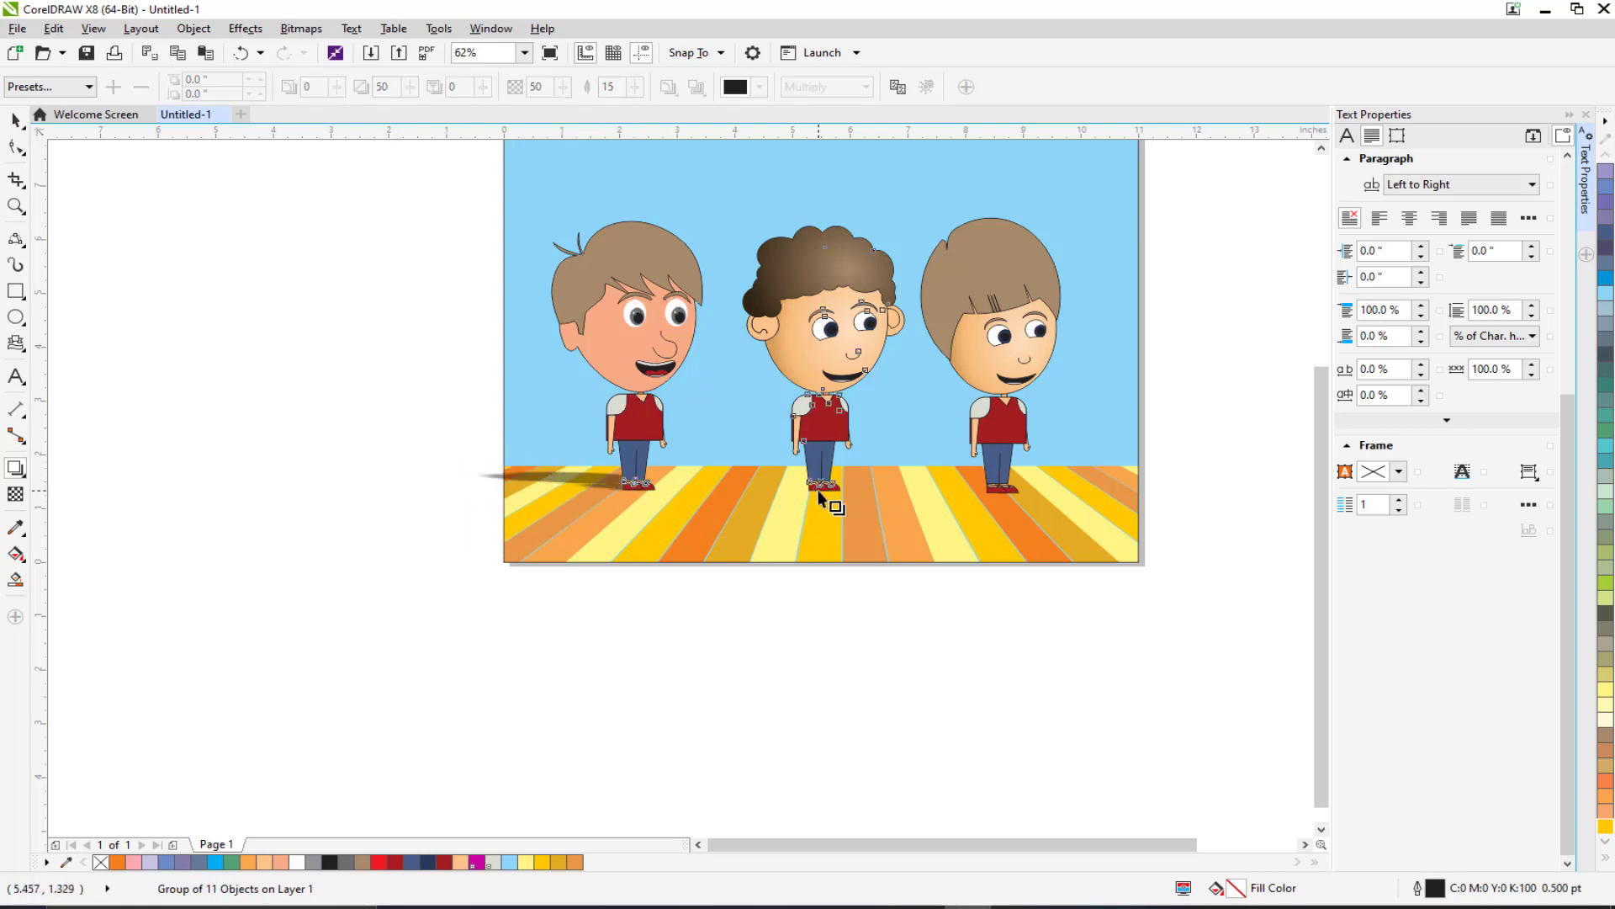
scroll(829, 488, "up", 3)
left_click_drag(831, 488, 675, 447)
left_click(1186, 485)
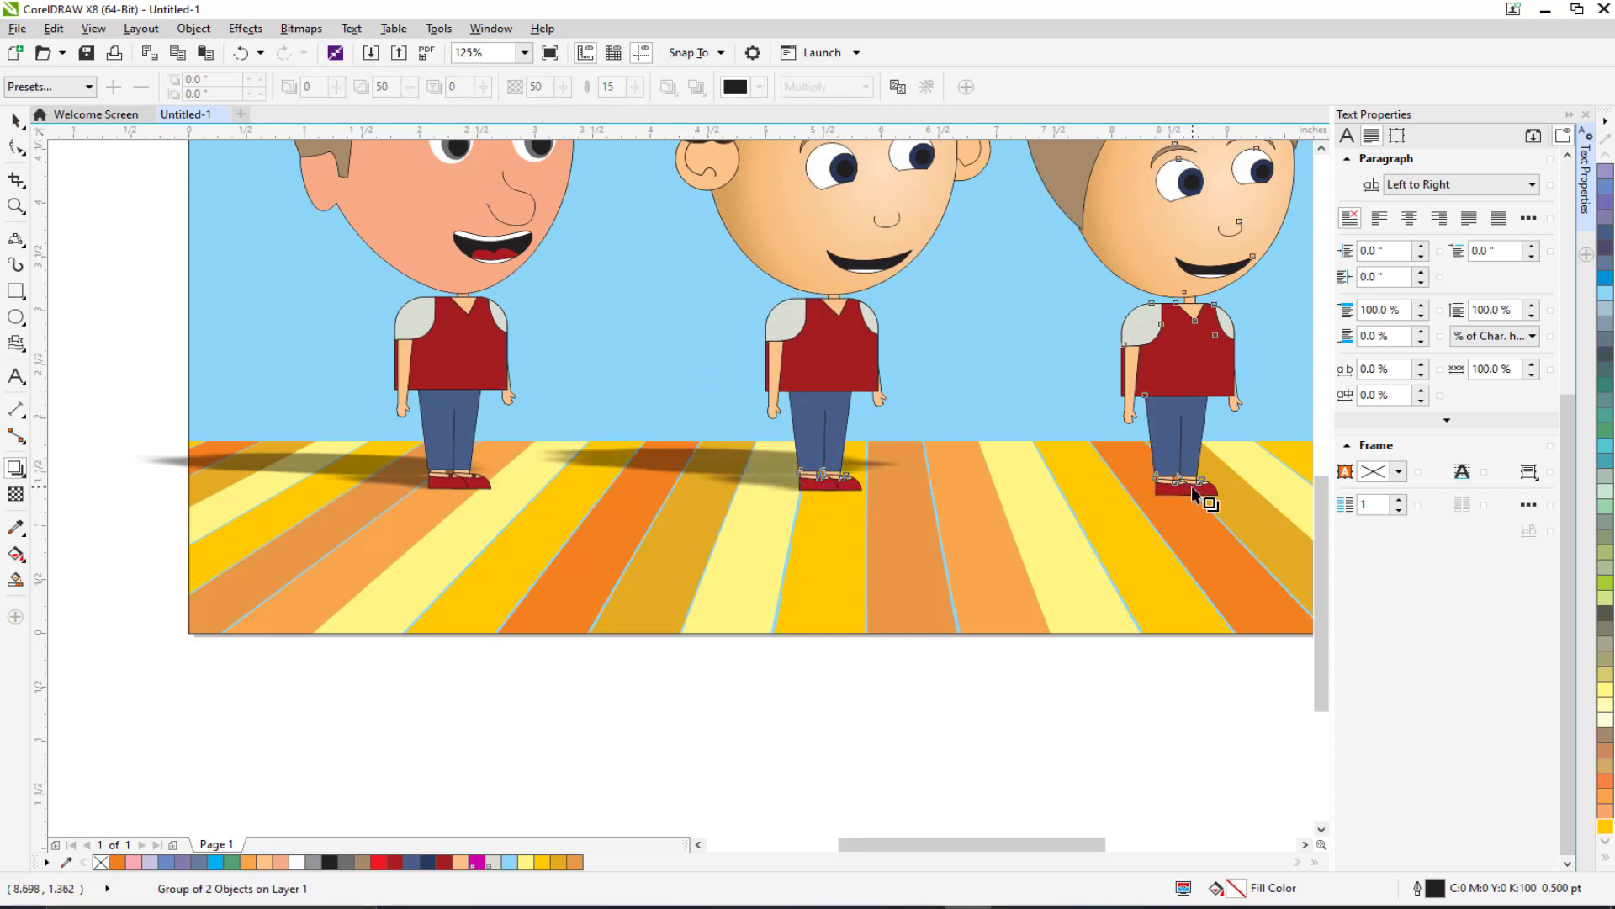
left_click_drag(1191, 486, 1008, 447)
scroll(971, 488, "down", 3)
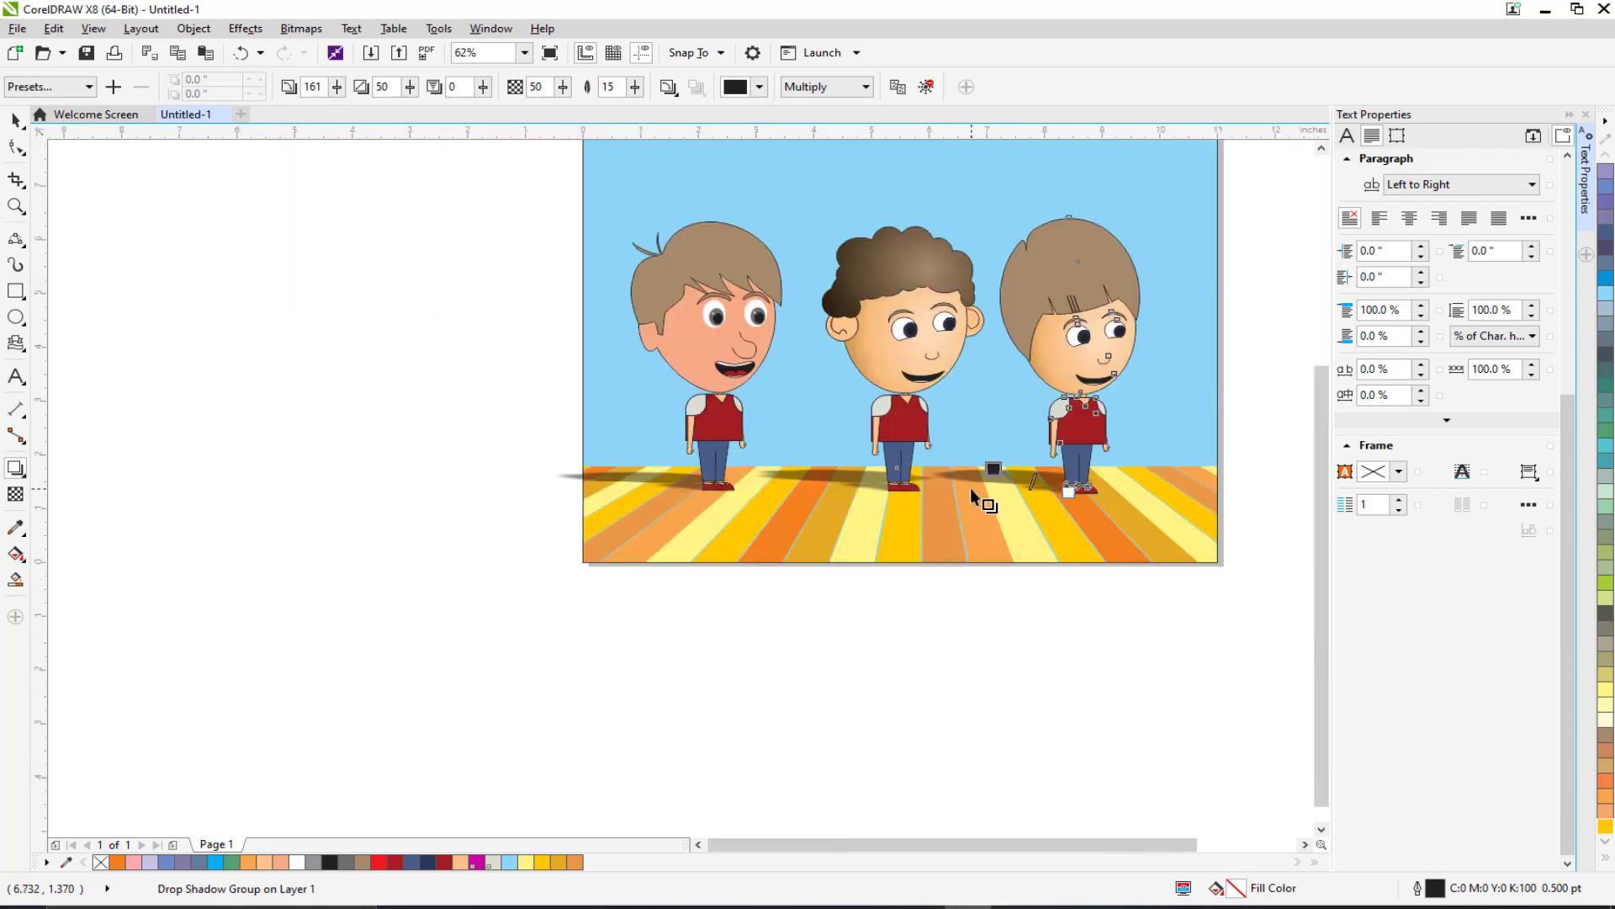
left_click(16, 120)
left_click_drag(577, 278, 549, 356)
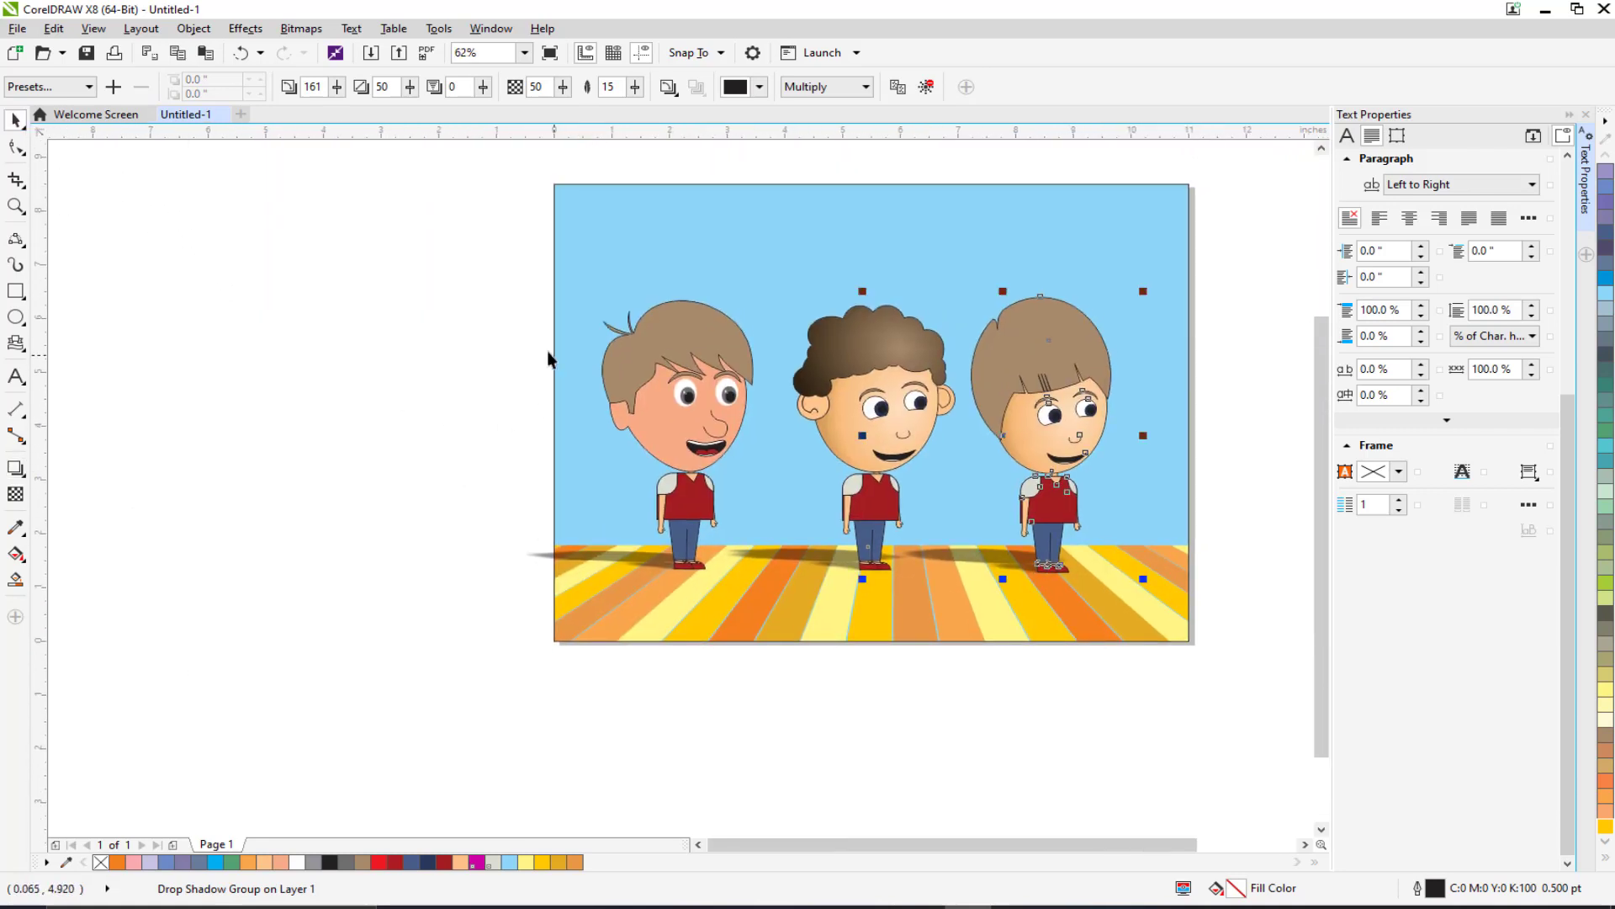
Step: Move all three boys together with their drop shadows slightly to the right, so the first boy's shadow falls within the page
left_click_drag(455, 238, 1245, 670)
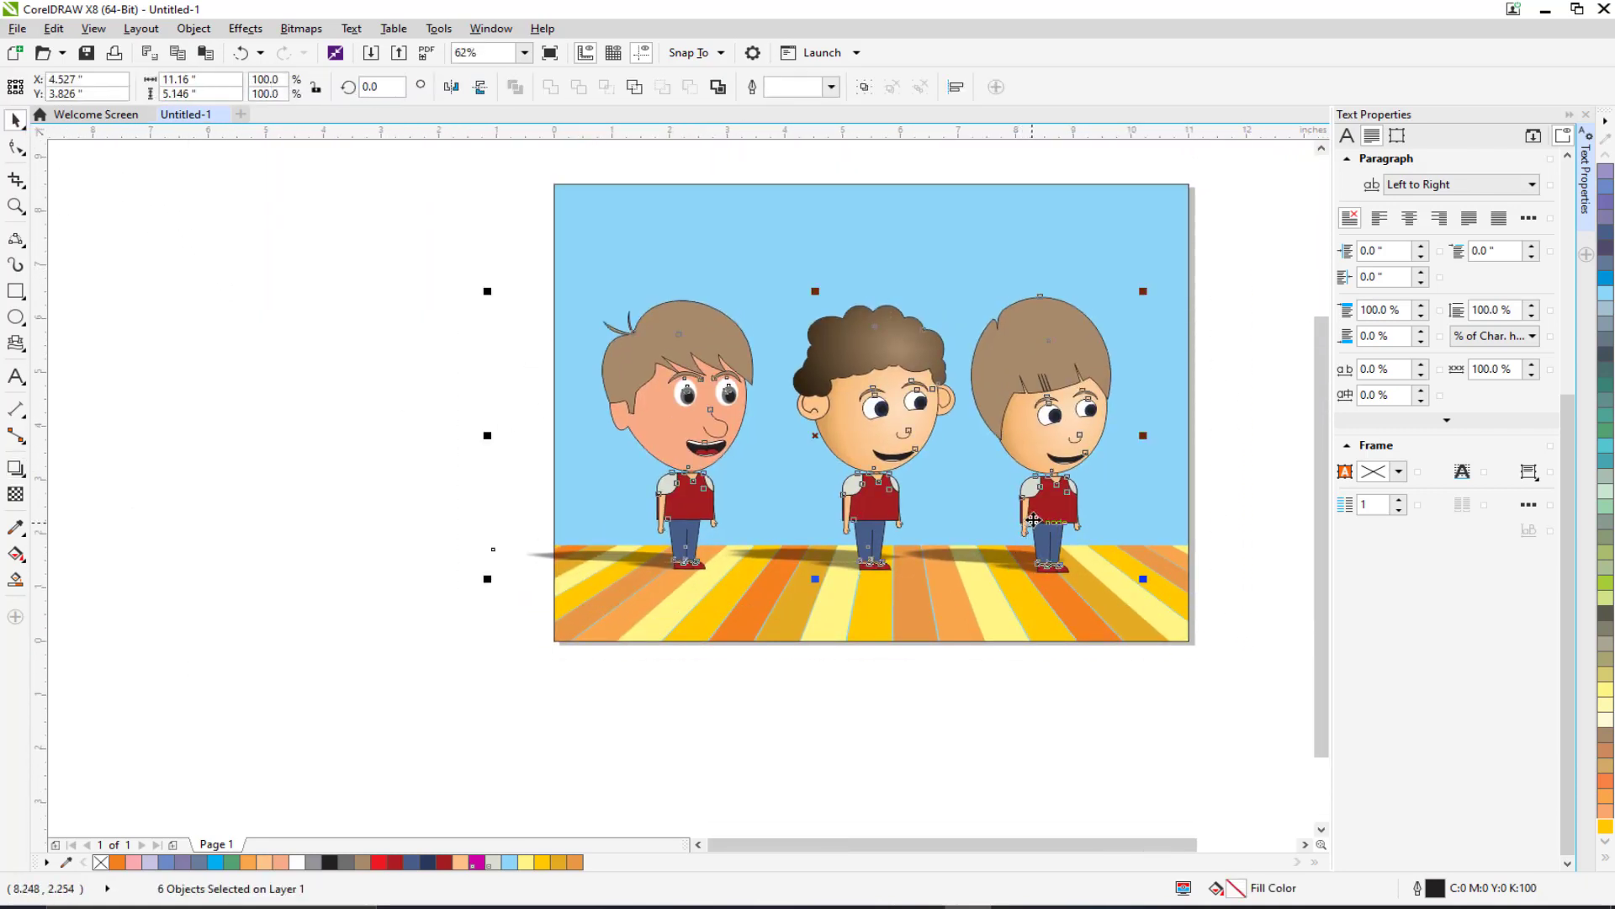
left_click_drag(1047, 514, 1103, 510)
left_click(377, 522)
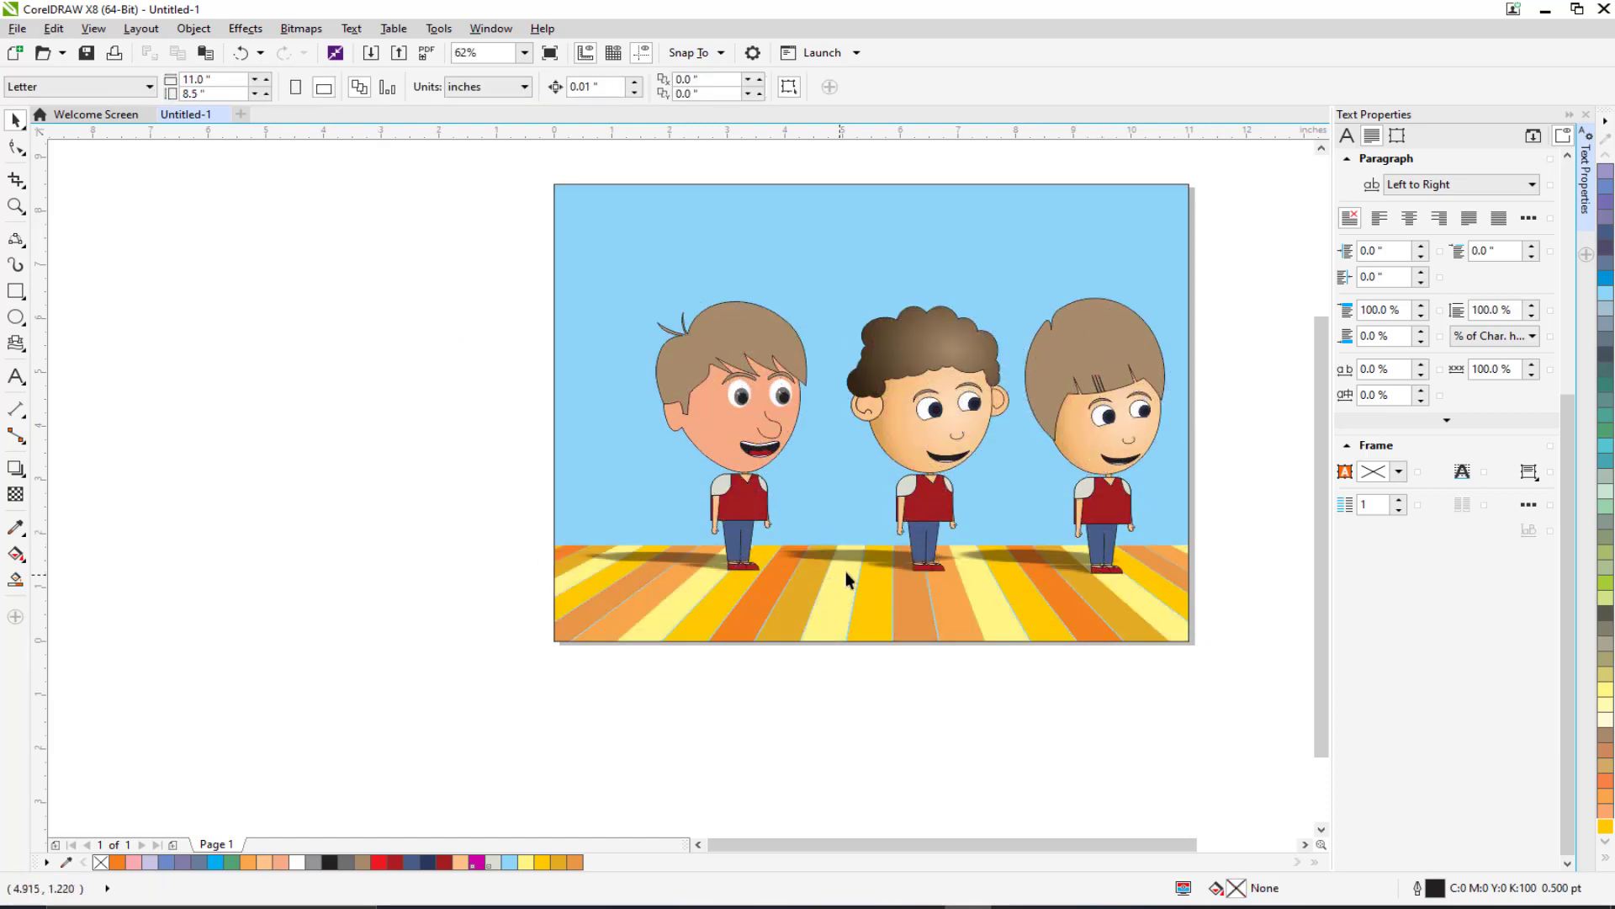
Step: Fill the background rectangle with a vertical linear fountain fill running from light blue at the top to white at the bottom
scroll(848, 570, "down", 2)
scroll(702, 474, "up", 2)
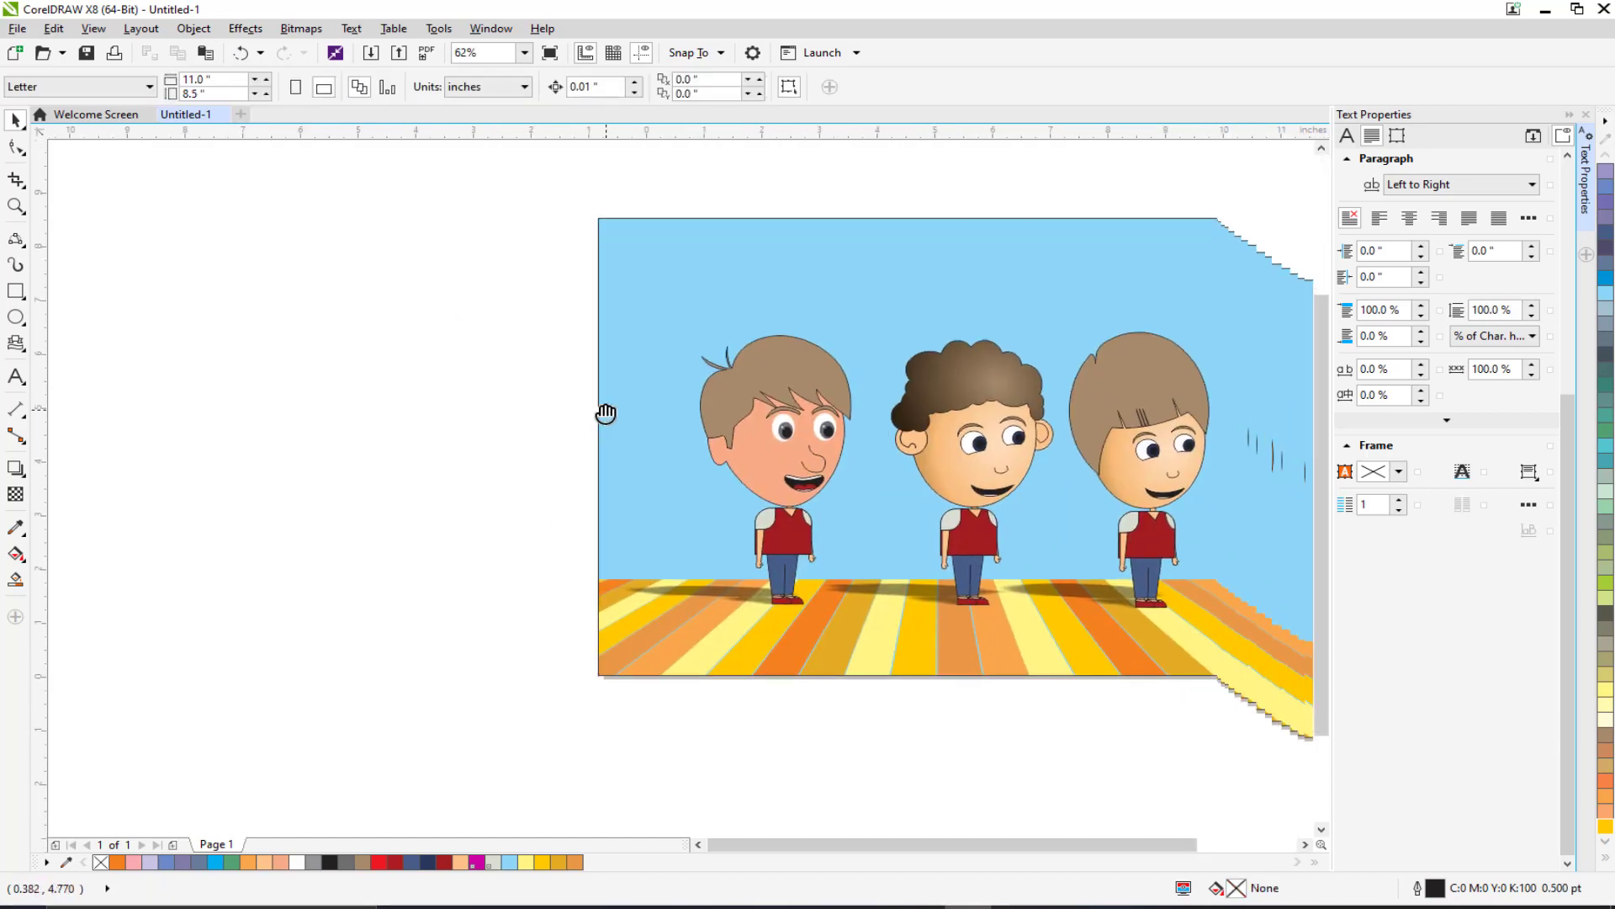
left_click_drag(639, 424, 499, 425)
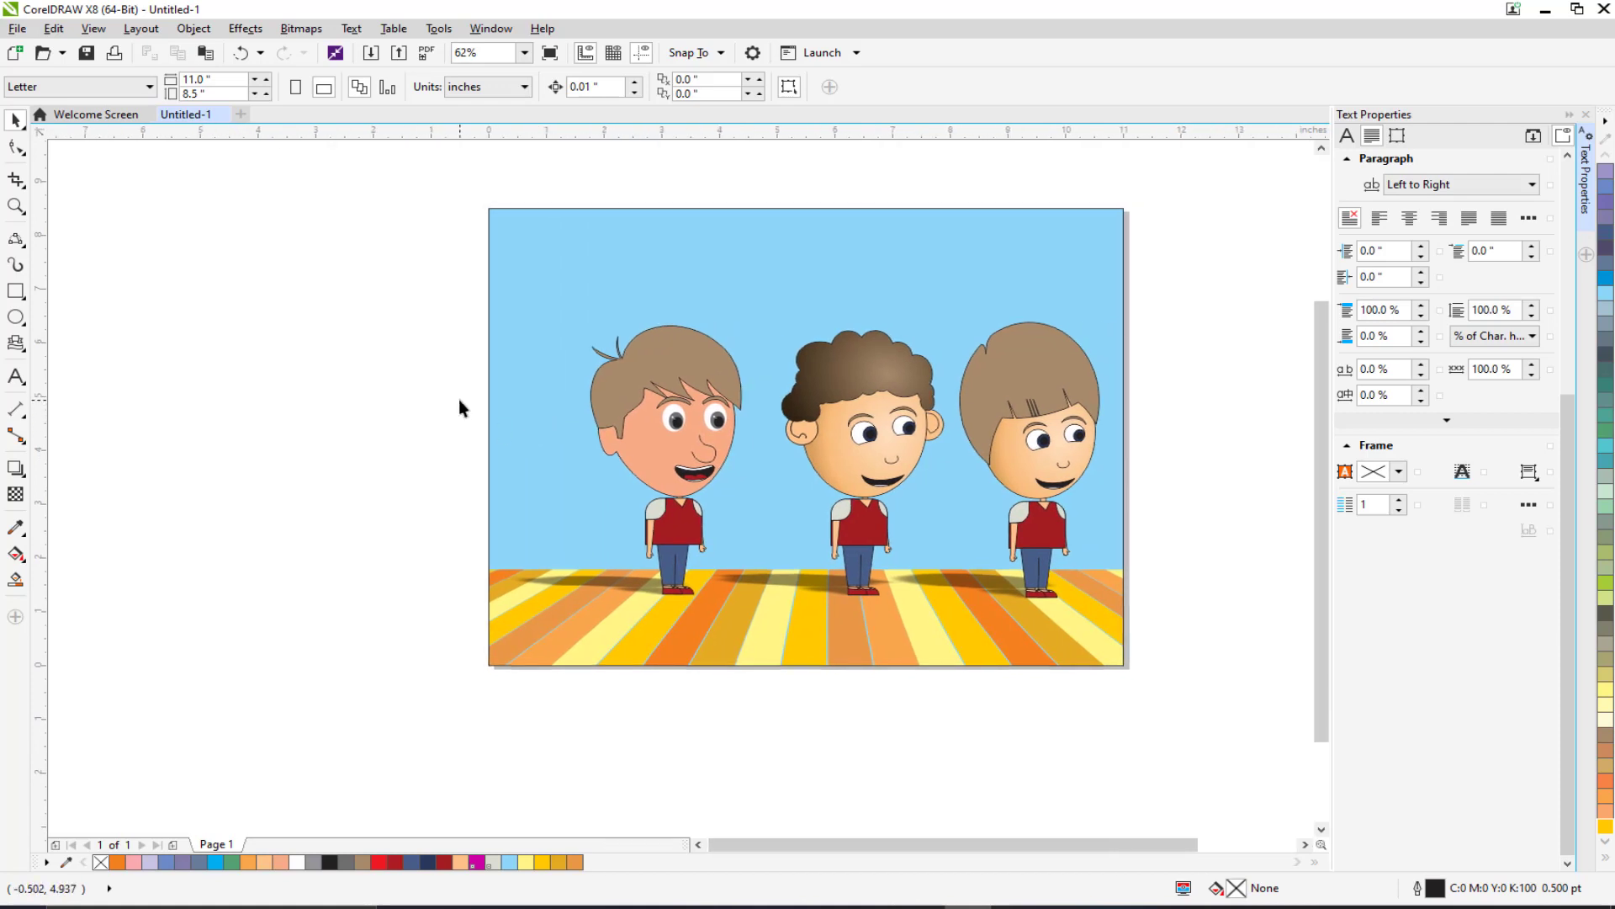
left_click(572, 265)
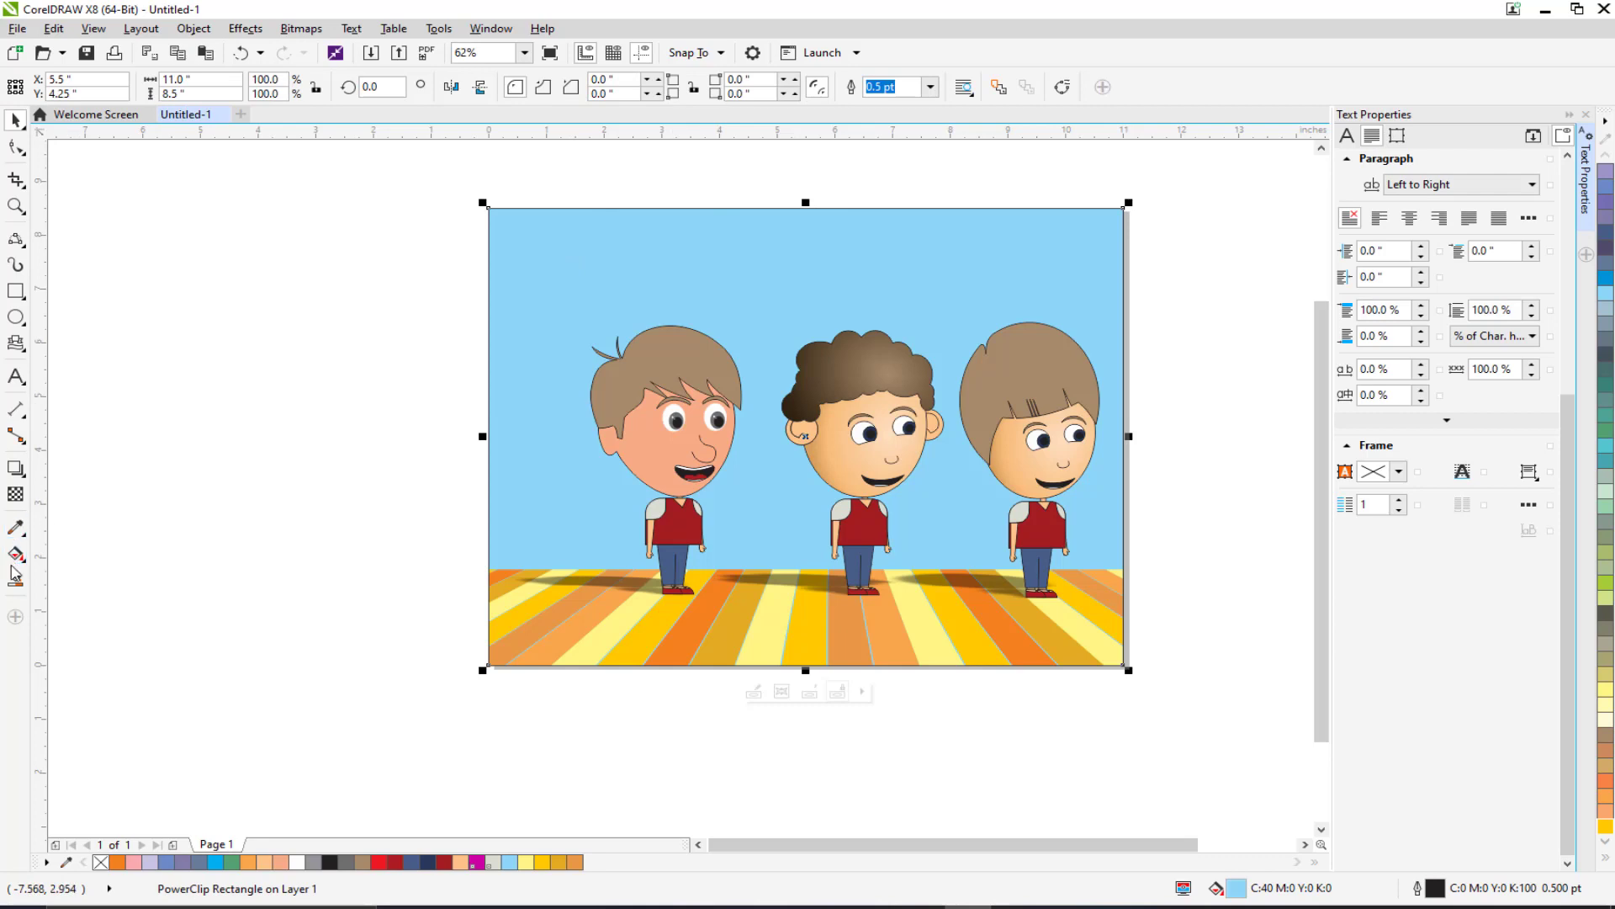
left_click(15, 553)
left_click(70, 88)
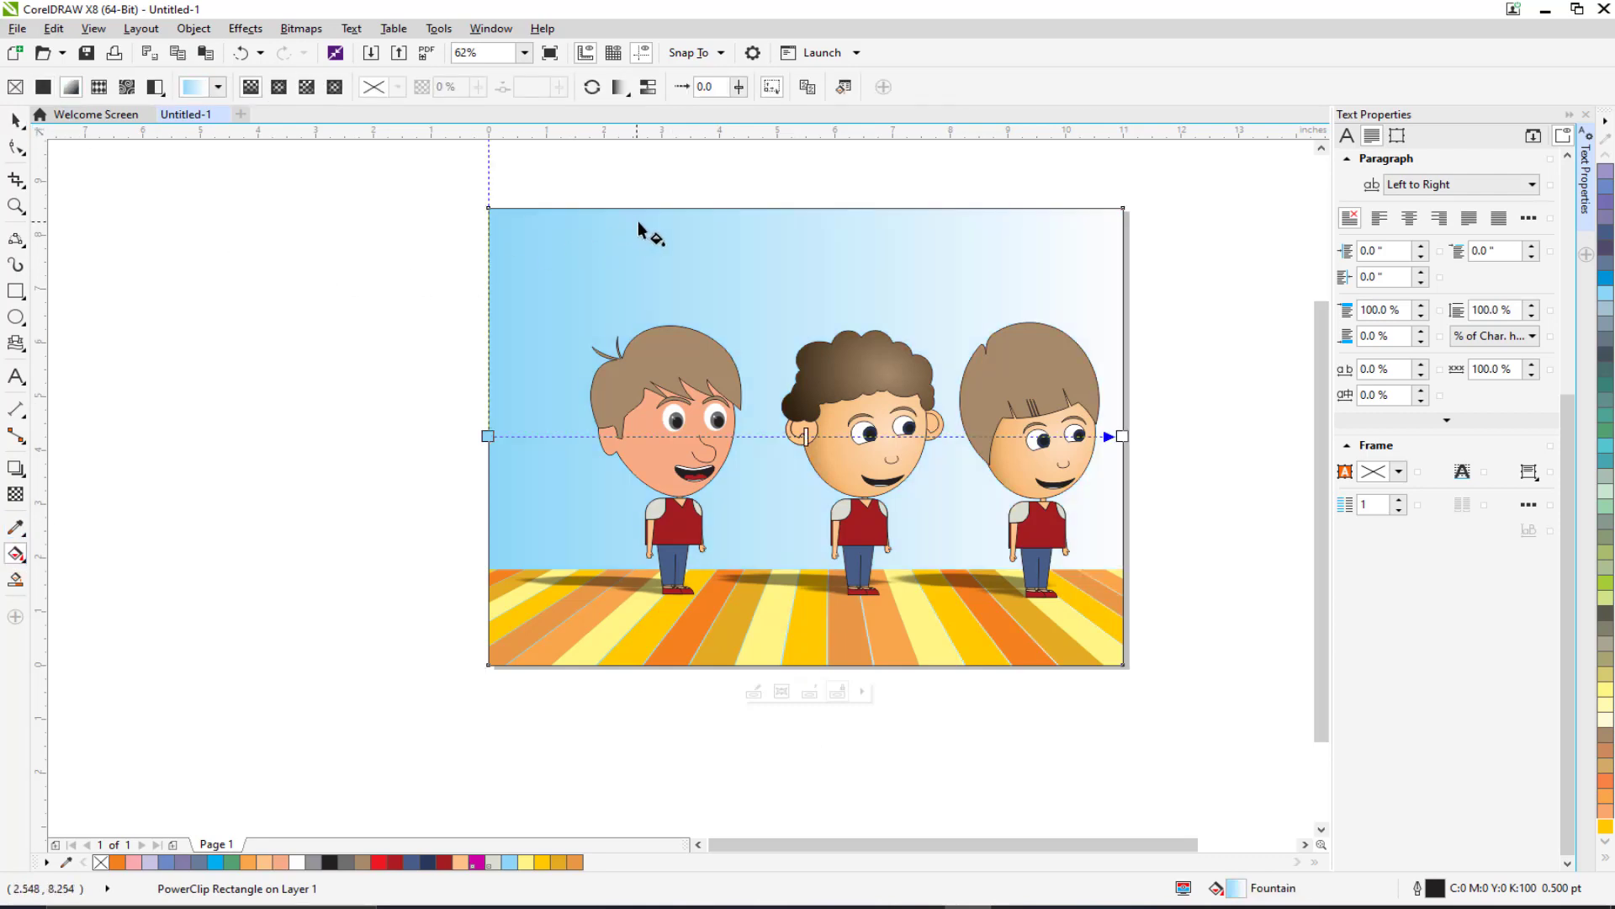
left_click_drag(488, 435, 747, 207)
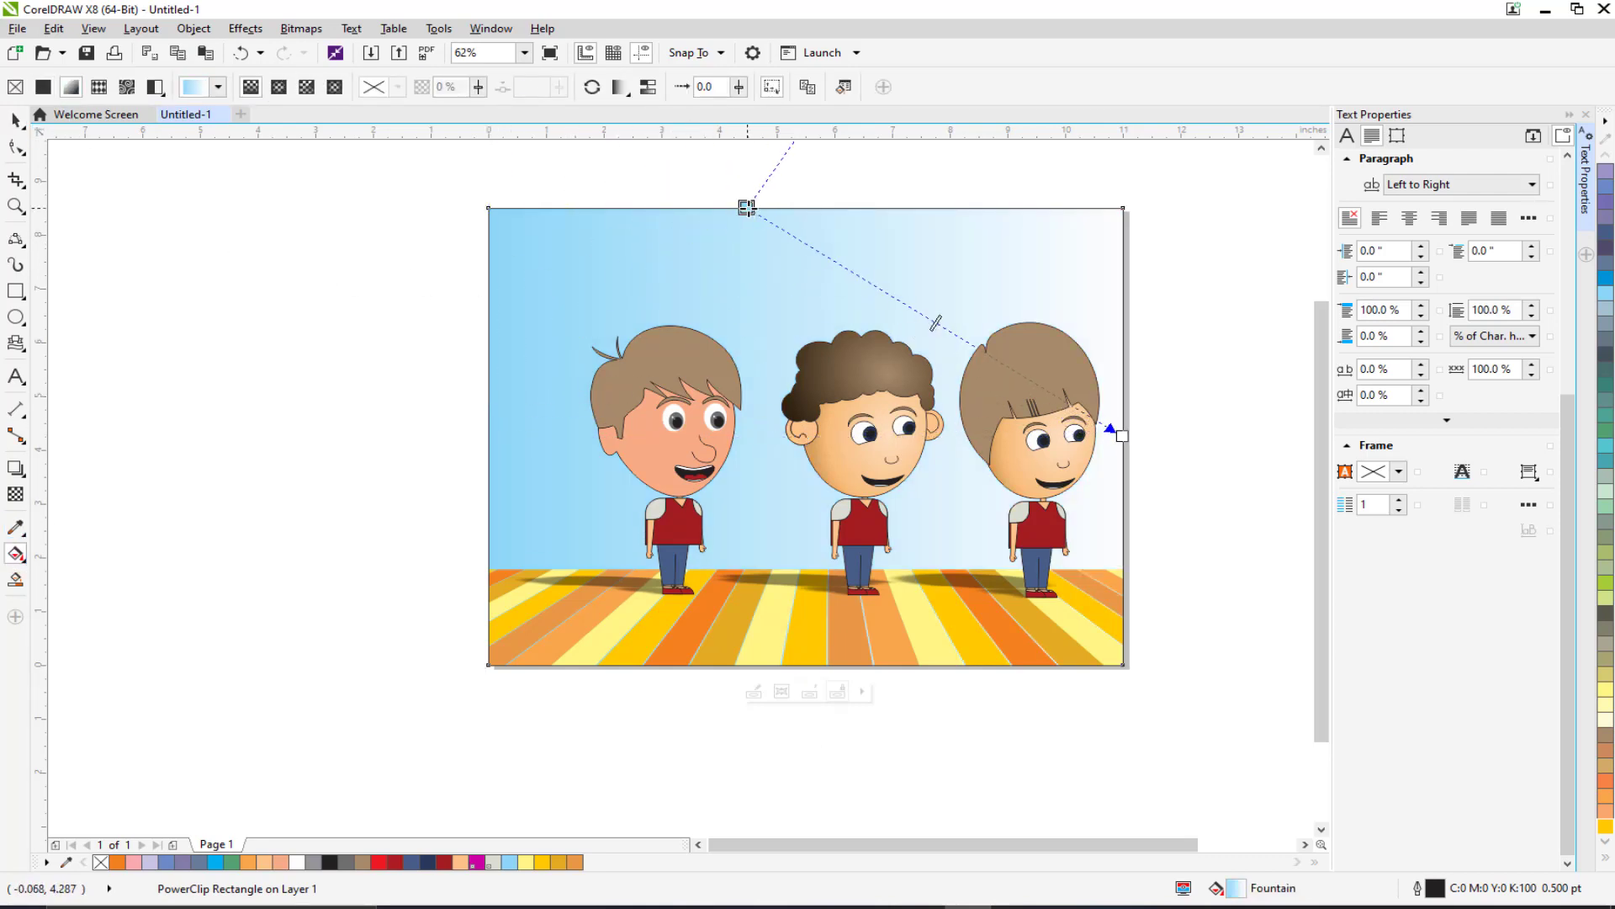
left_click_drag(1122, 436, 755, 646)
left_click_drag(746, 217, 753, 191)
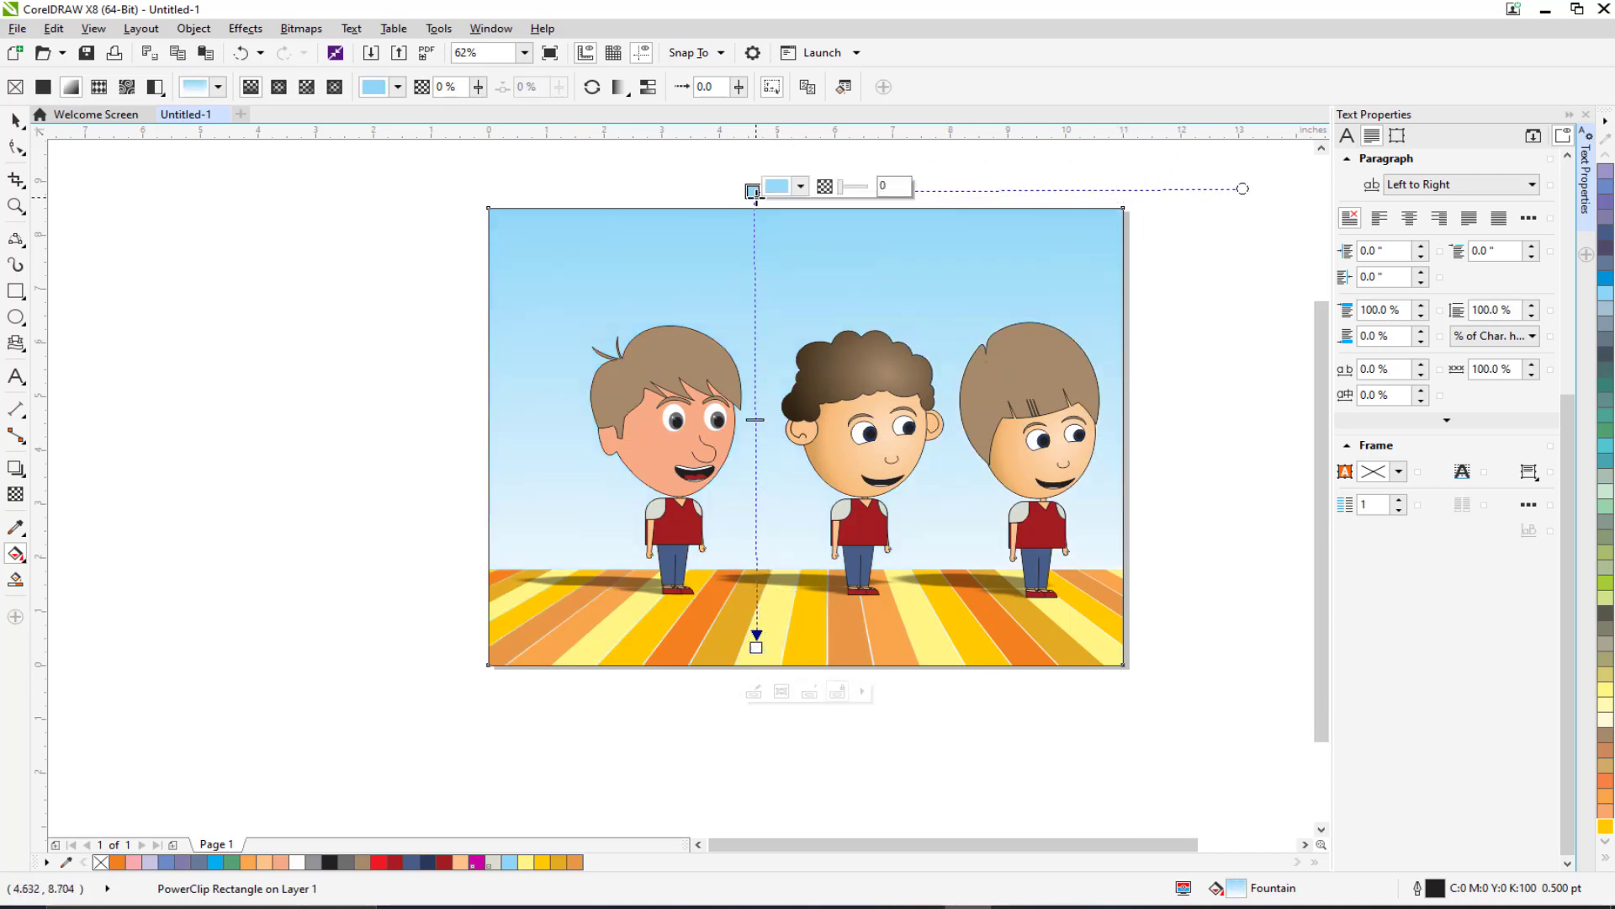
left_click(16, 123)
left_click(407, 559)
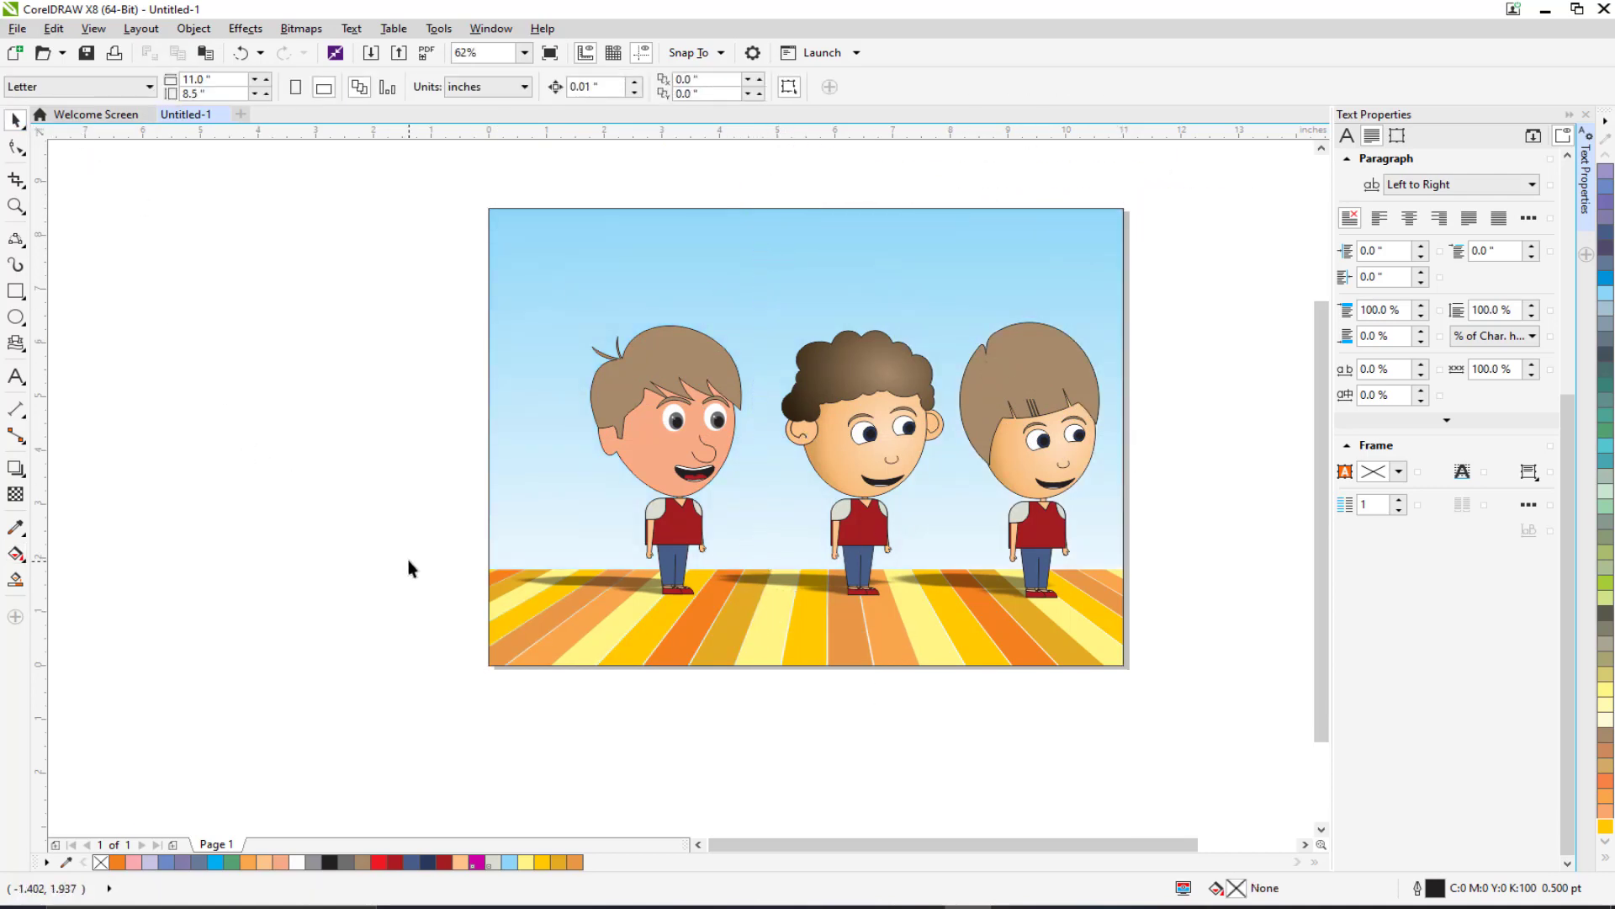
Step: Draw ten overlapping ellipses of varied sizes beside the page's left edge, forming a cloud cluster about 8 by 5.5 inches
left_click(13, 324)
left_click_drag(330, 339, 559, 536)
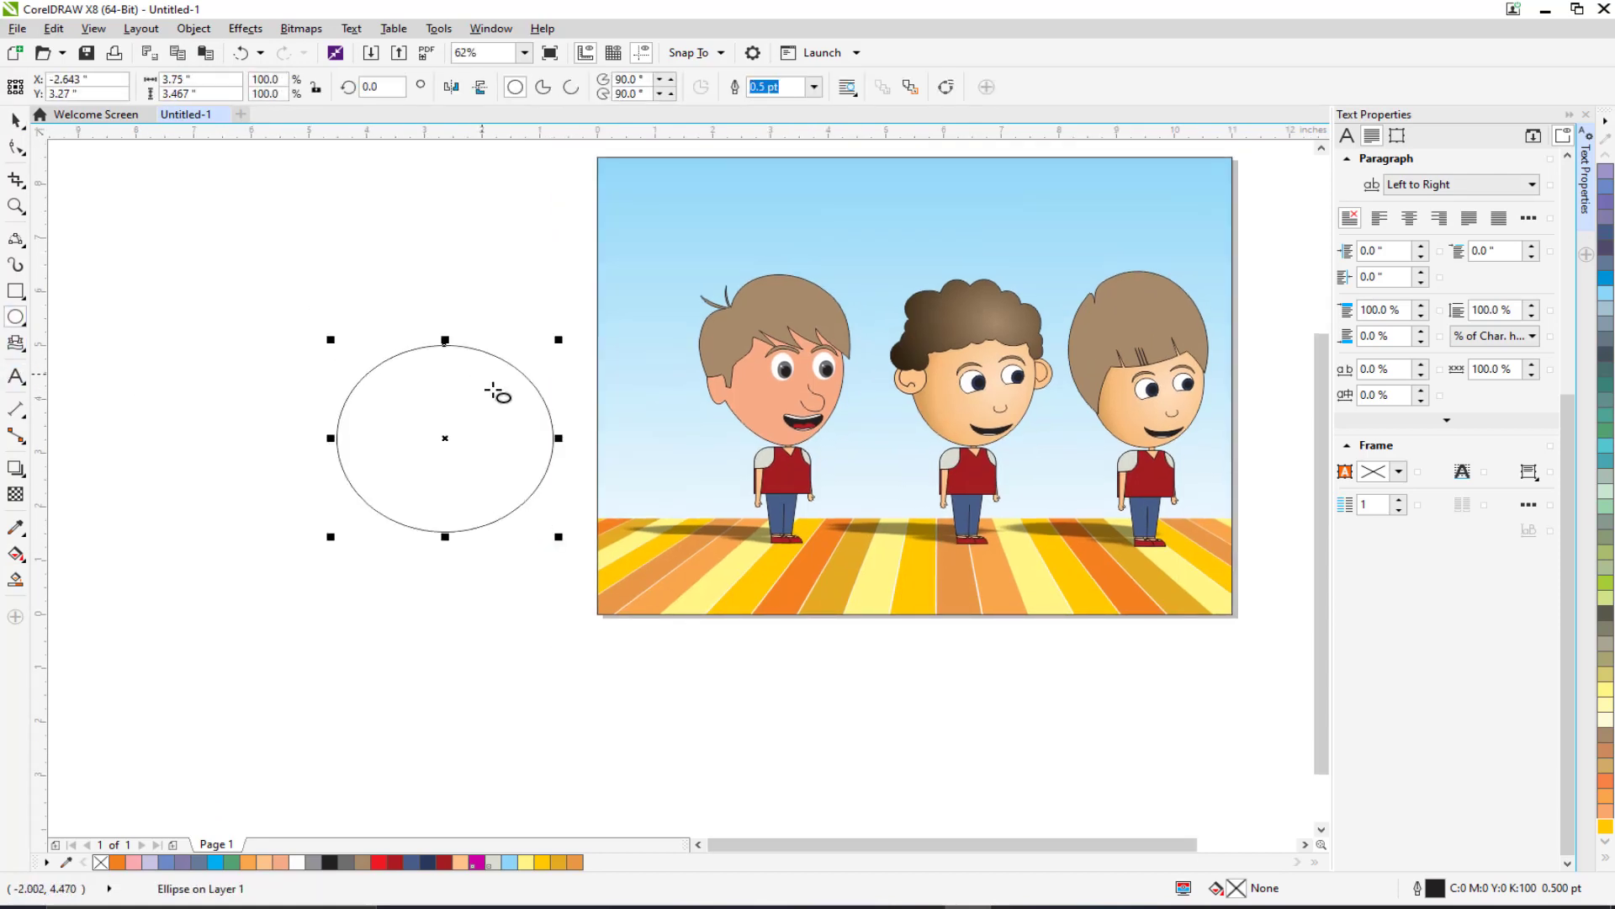
left_click_drag(493, 388, 621, 532)
left_click_drag(434, 452, 597, 576)
left_click_drag(406, 323, 489, 419)
left_click_drag(281, 383, 481, 596)
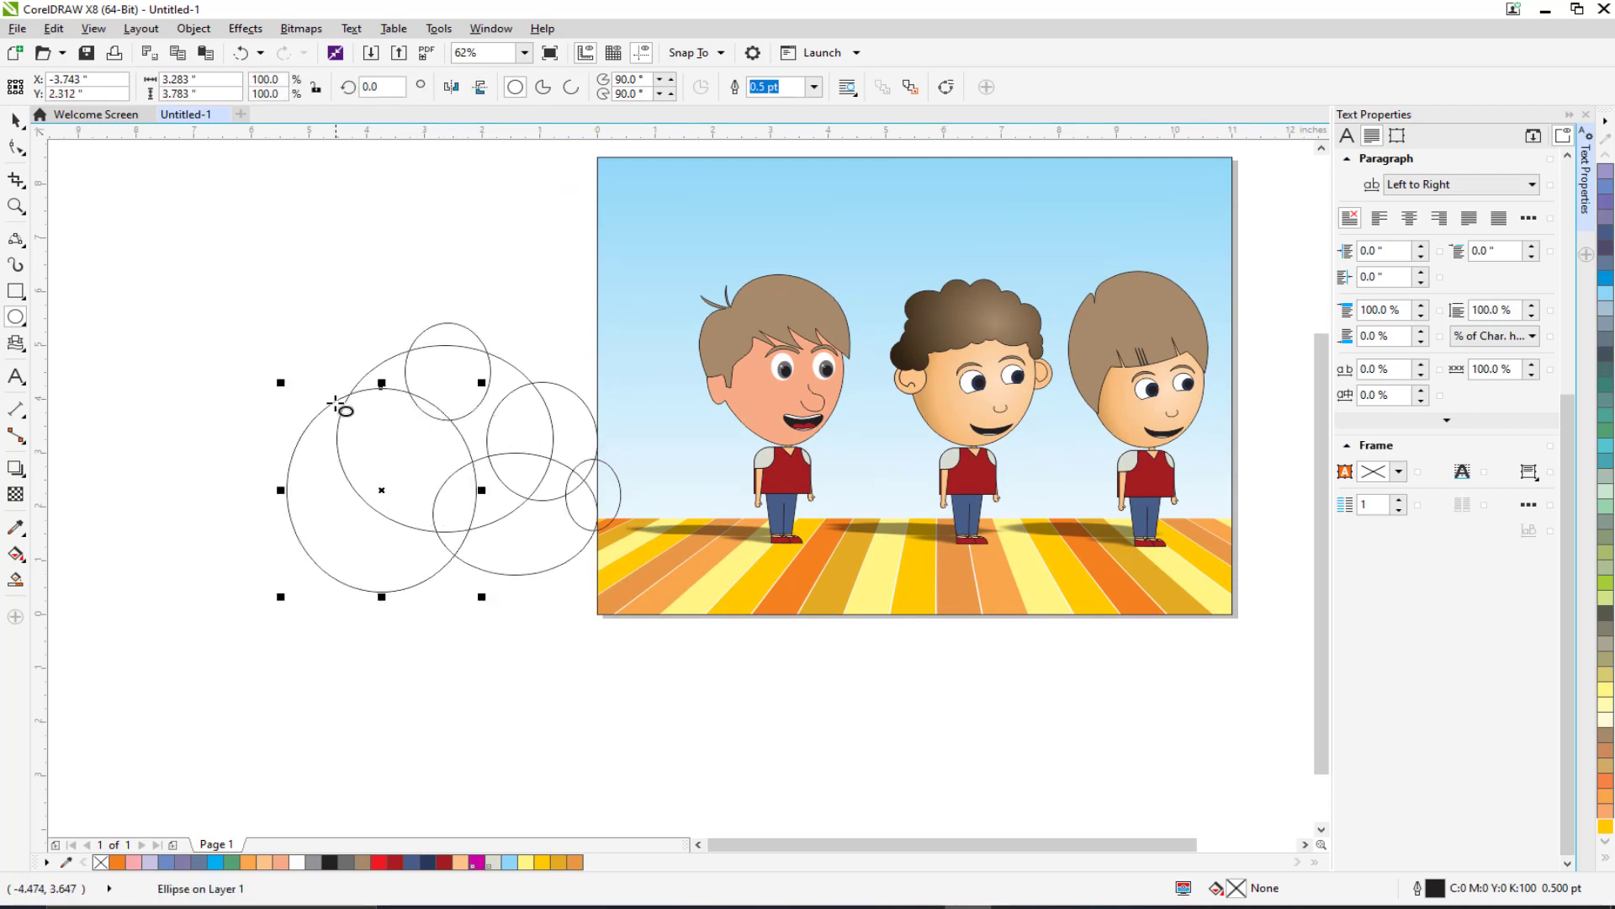
mouse_move(335, 382)
left_mouse_down()
mouse_move(425, 458)
mouse_move(415, 450)
left_mouse_up()
mouse_move(207, 491)
left_mouse_down()
mouse_move(336, 622)
mouse_move(291, 551)
left_mouse_up()
key("ctrl+z")
left_click_drag(204, 459, 314, 551)
left_click_drag(156, 487, 266, 585)
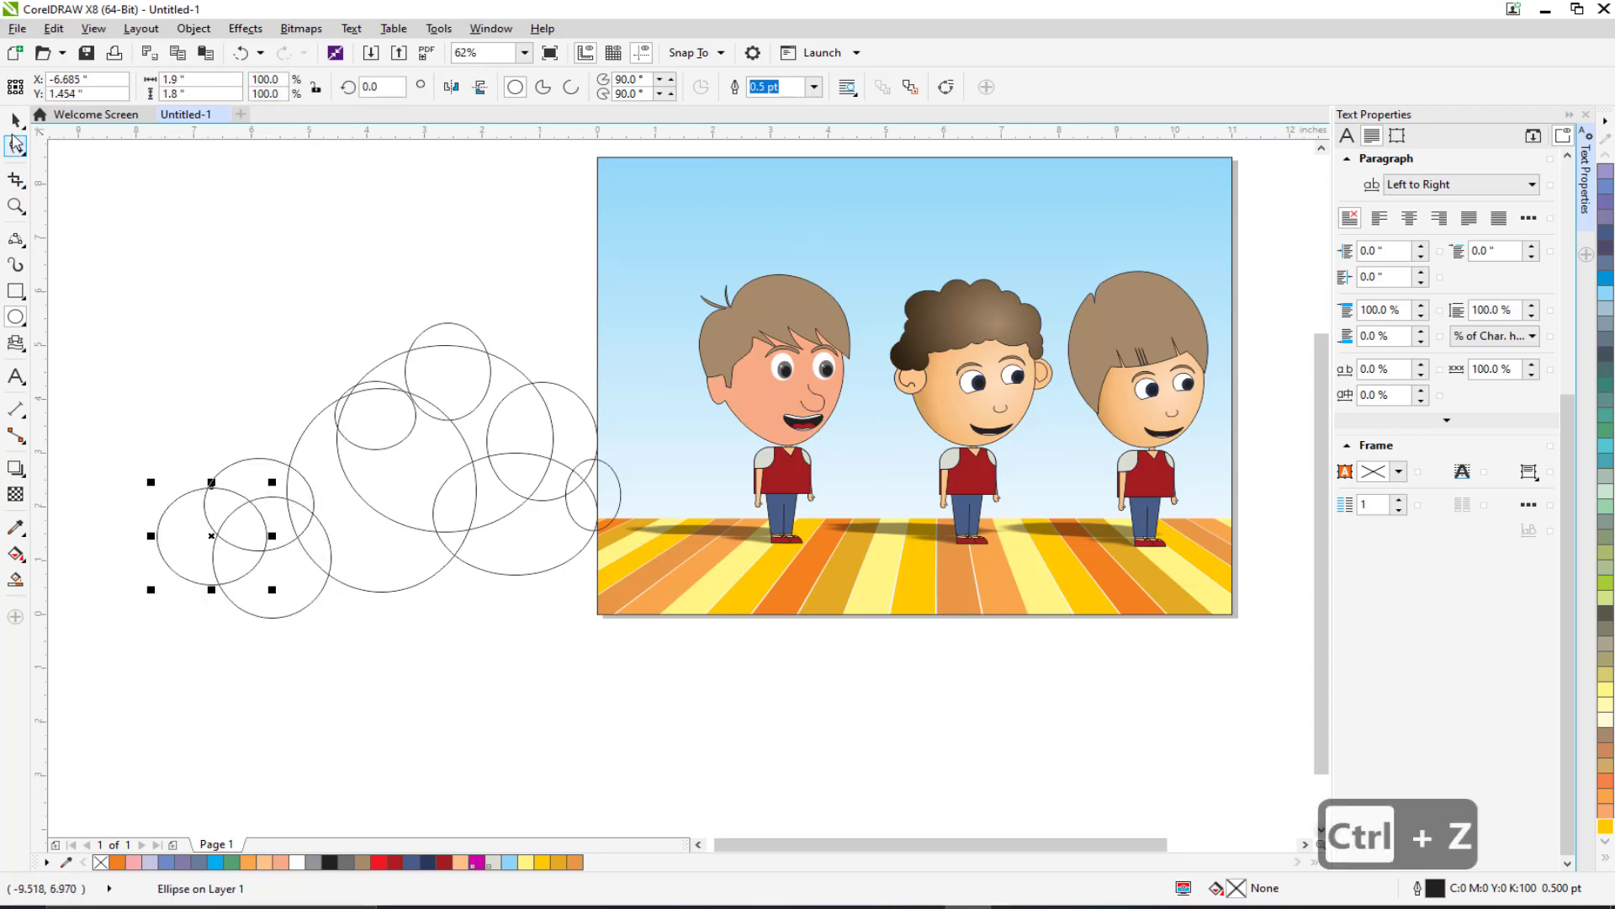
Step: Weld all the overlapping ellipses into a single cloud outline
left_click(15, 120)
left_click(130, 266)
left_click_drag(135, 286, 646, 636)
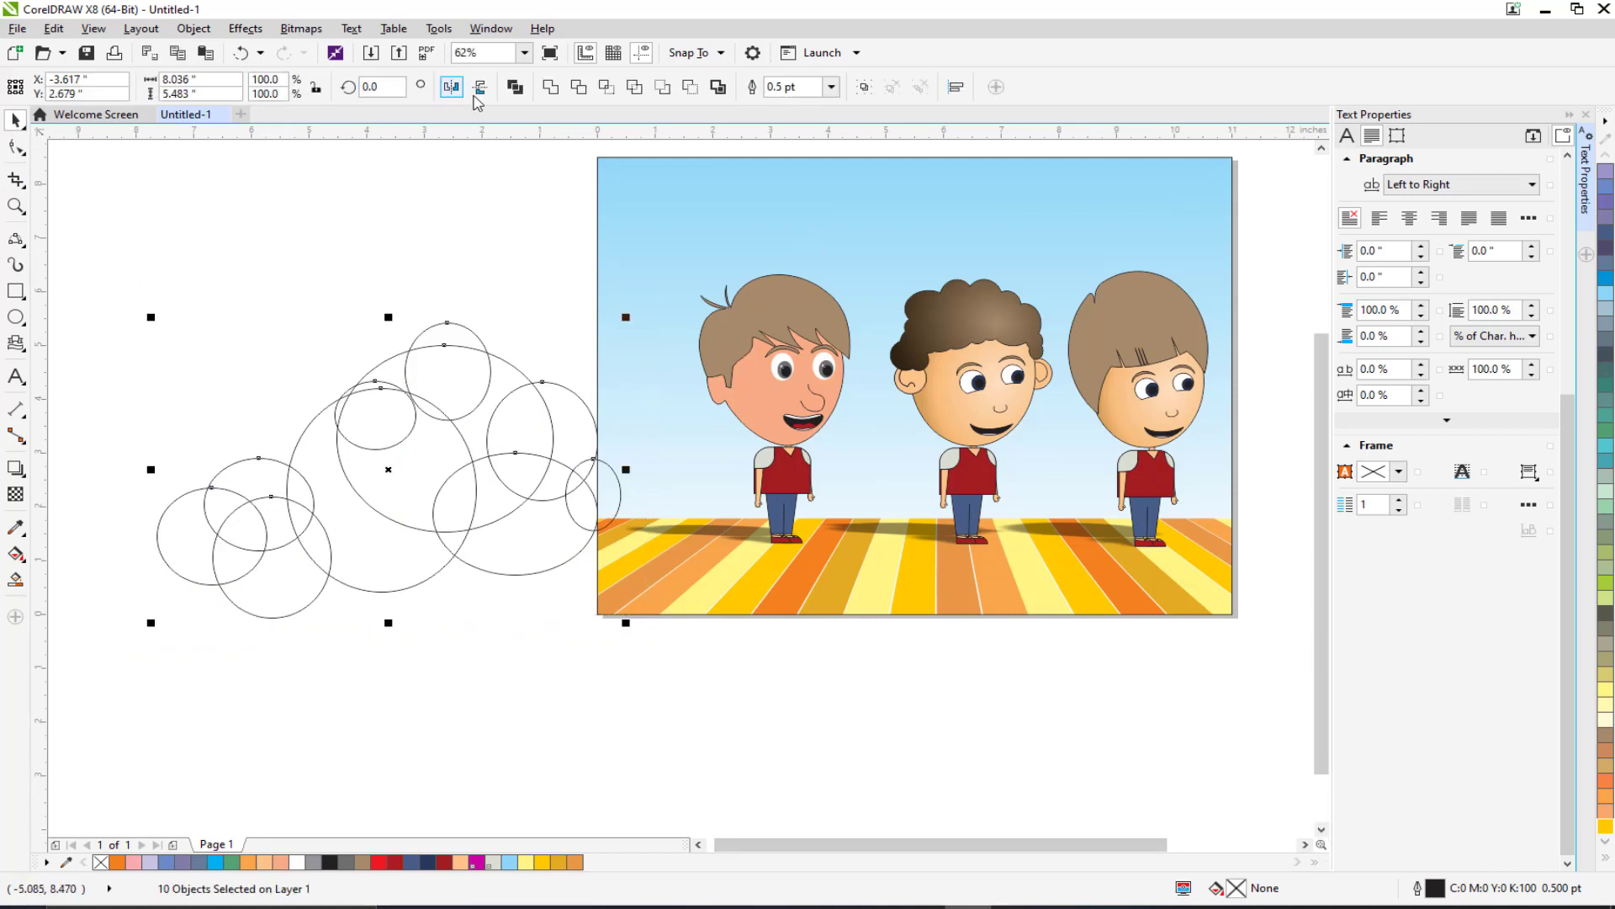
left_click(550, 87)
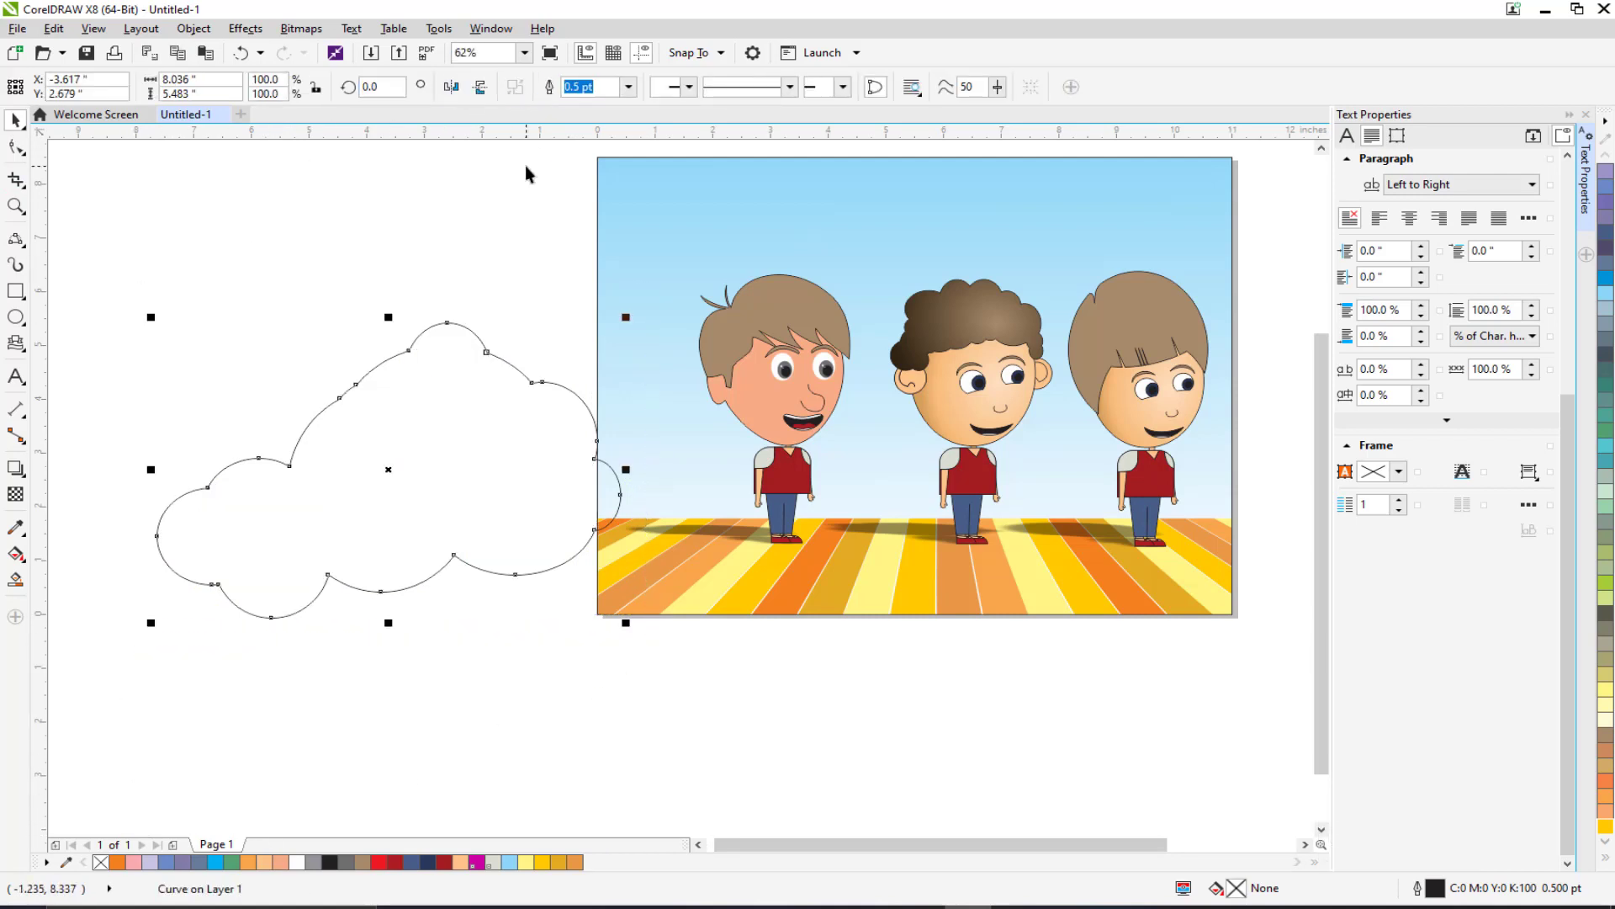
Step: Fill the cloud with white, remove its outline and place it over the first boy on the left part of the page
left_click(296, 862)
left_click_drag(314, 457, 723, 522)
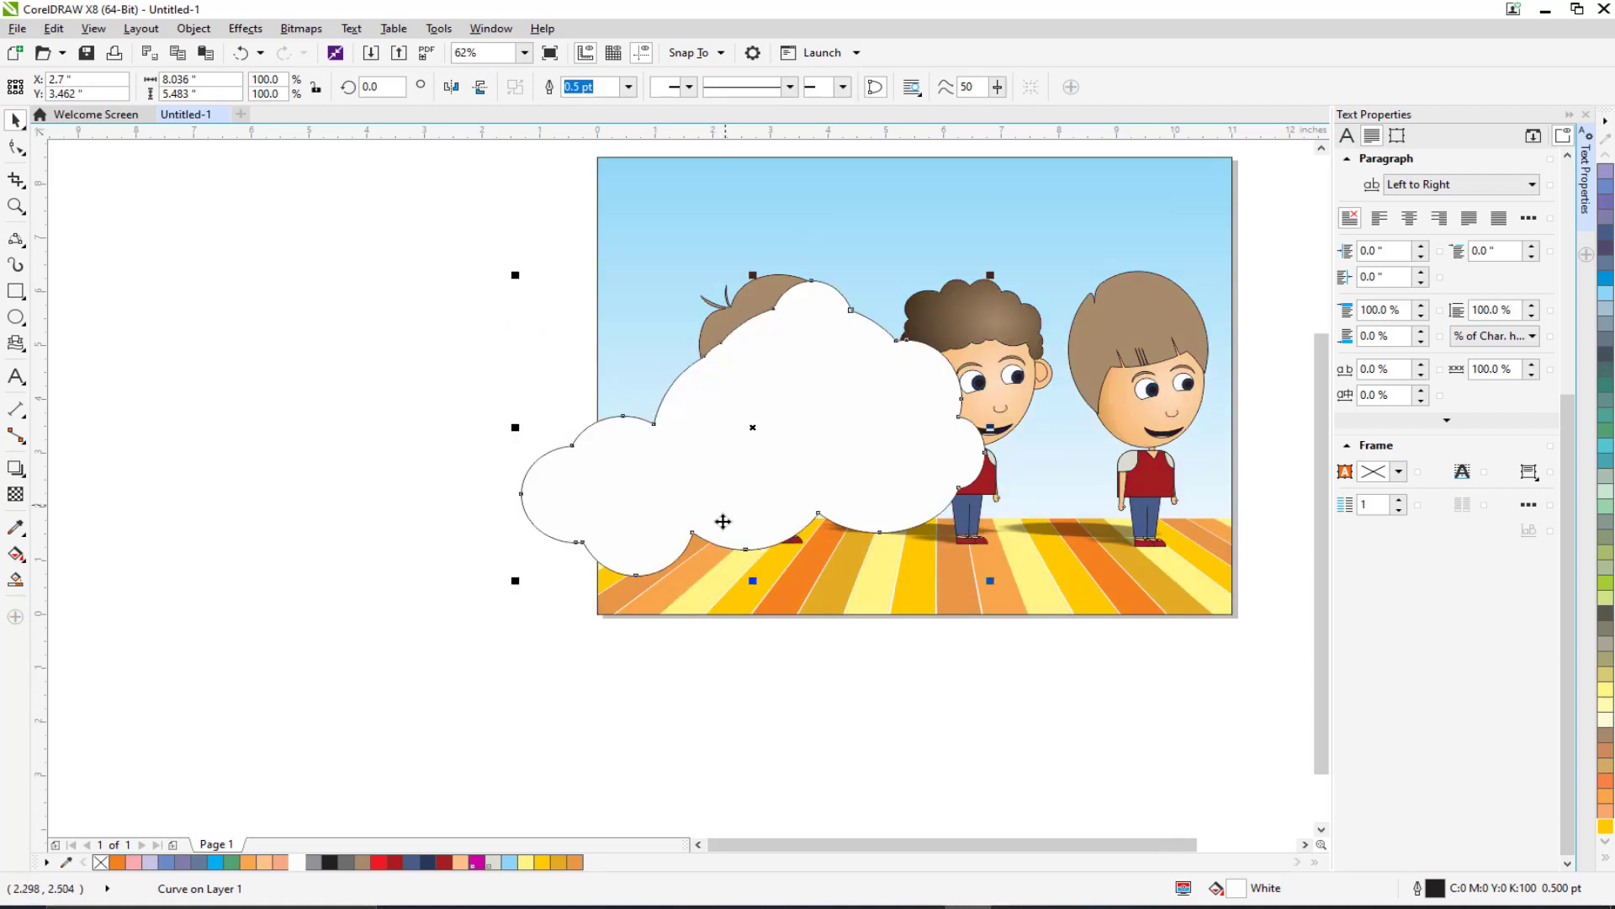
right_click(100, 862)
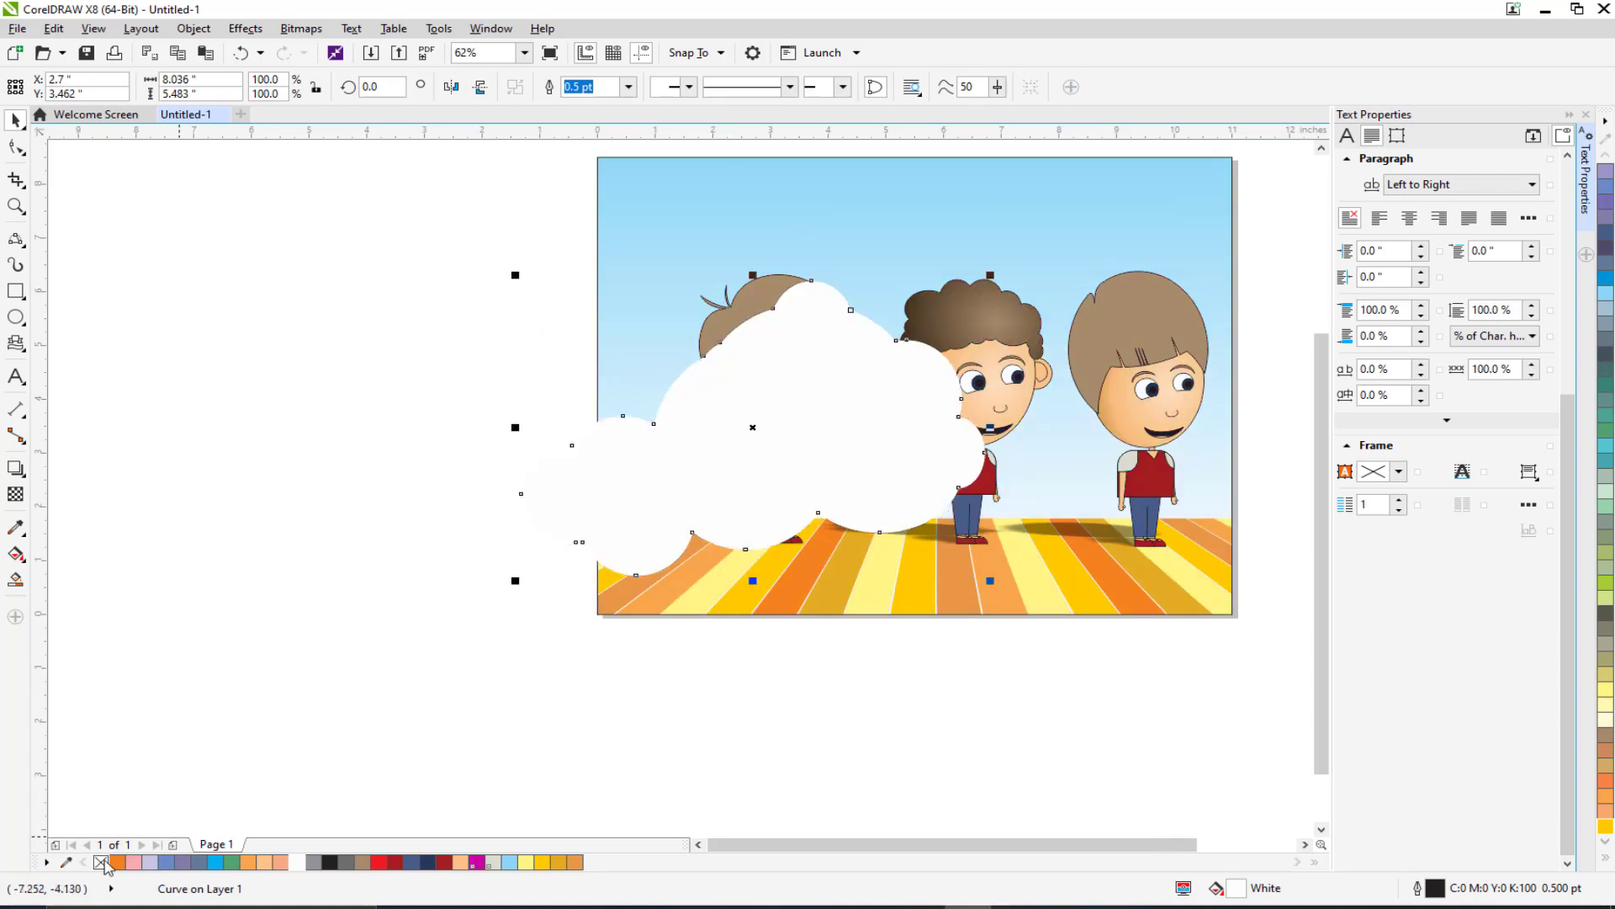
Step: PowerClip the white cloud inside the gradient background rectangle
scroll(774, 494, "right", 1)
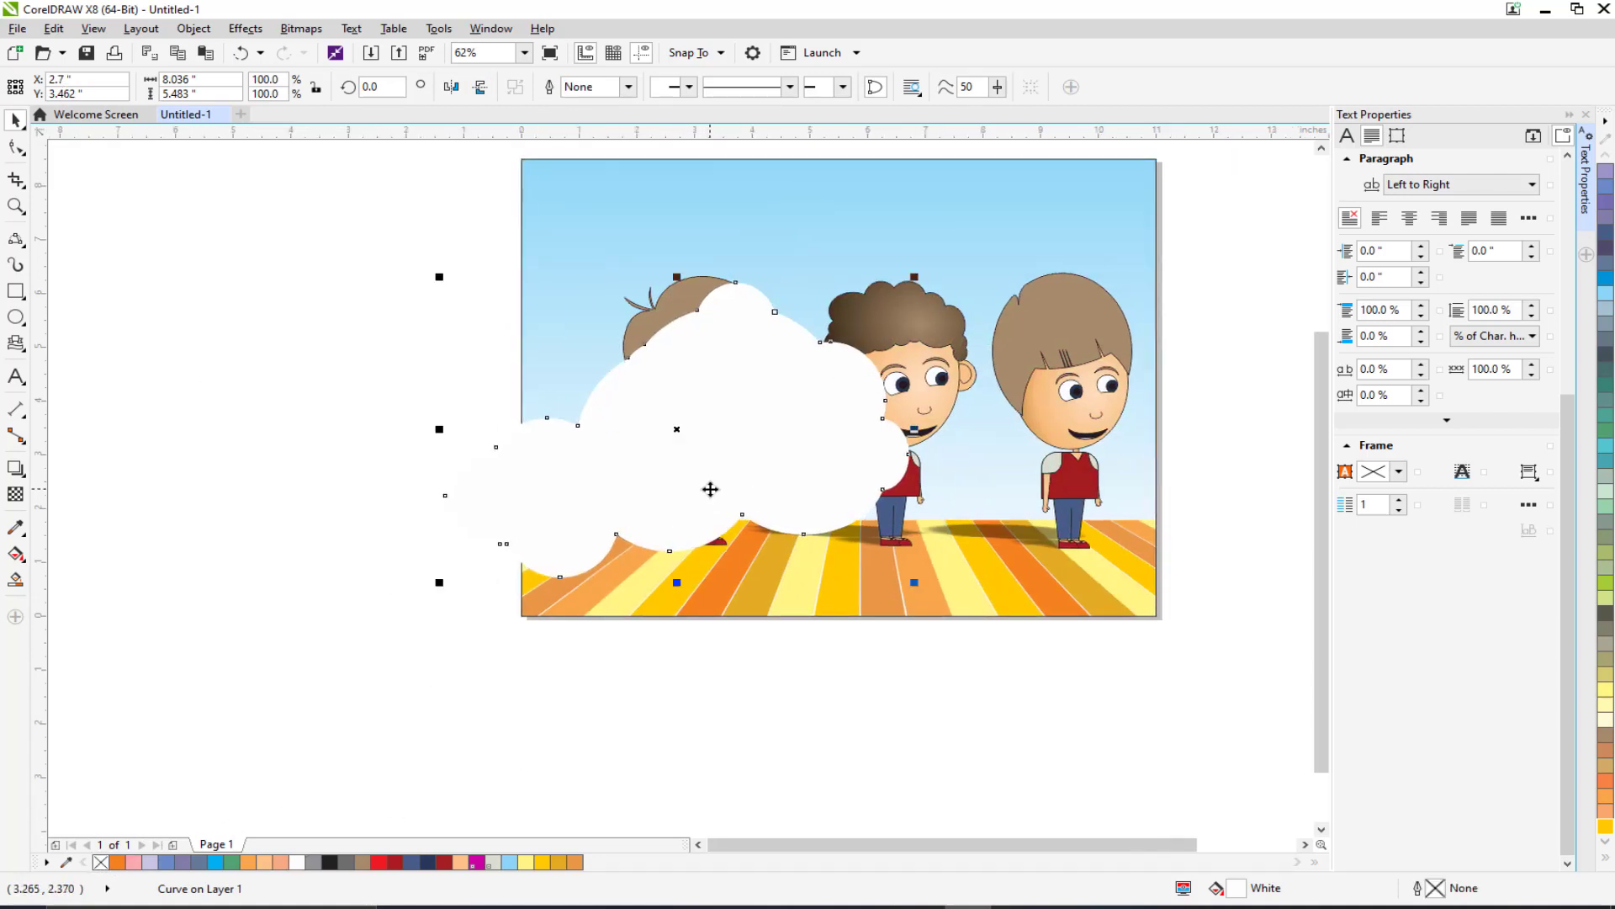
right_click(695, 414)
left_click(721, 418)
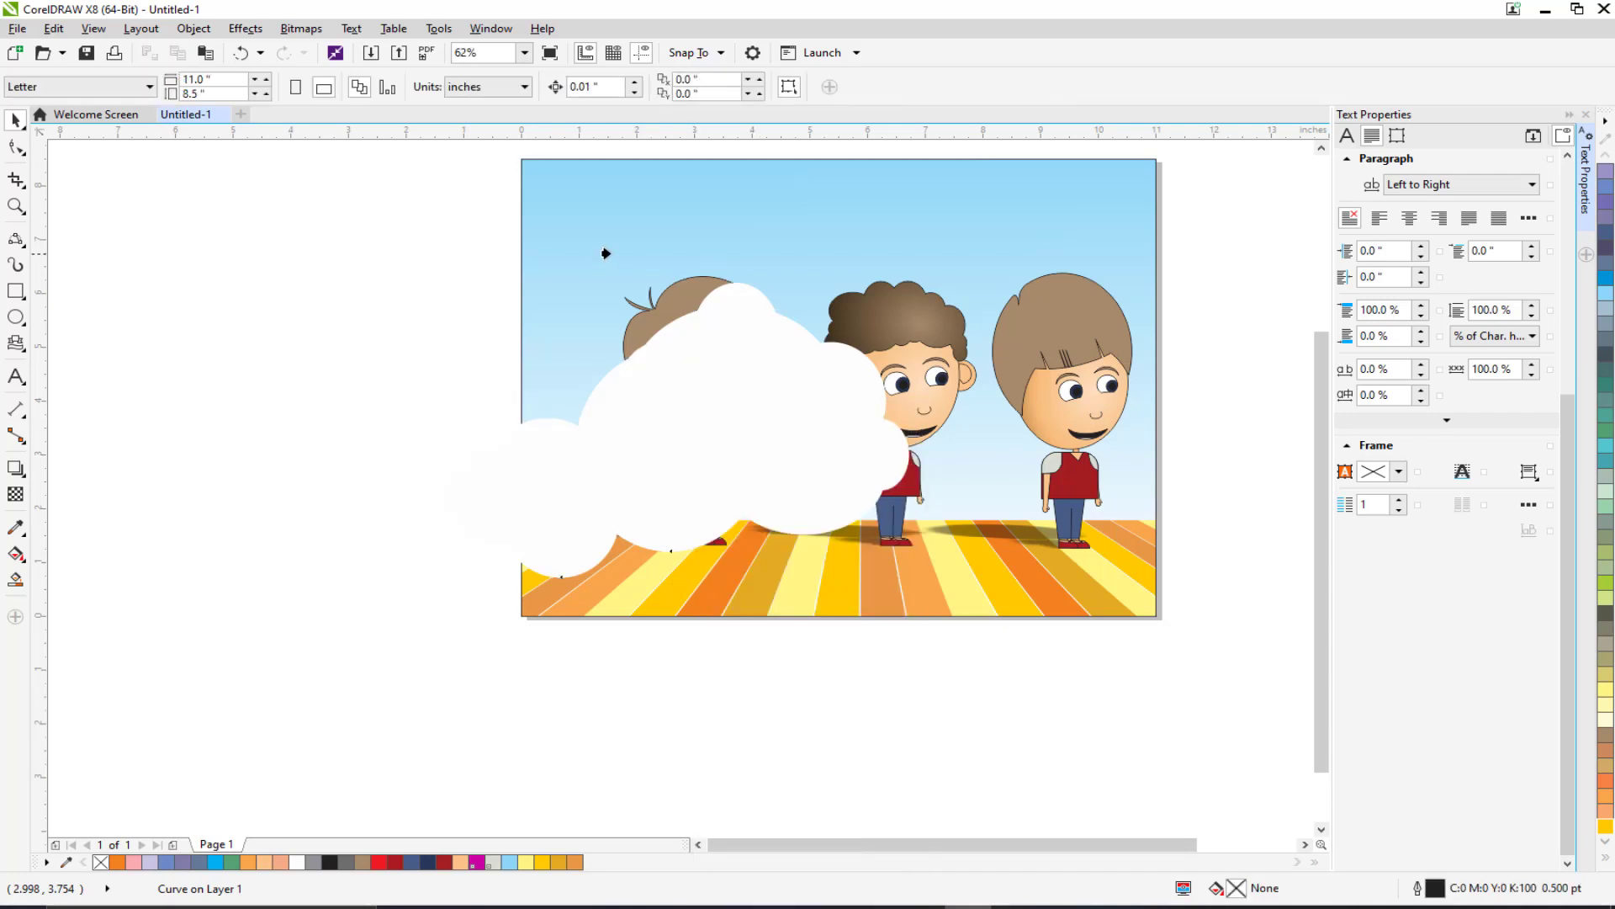
left_click(610, 254)
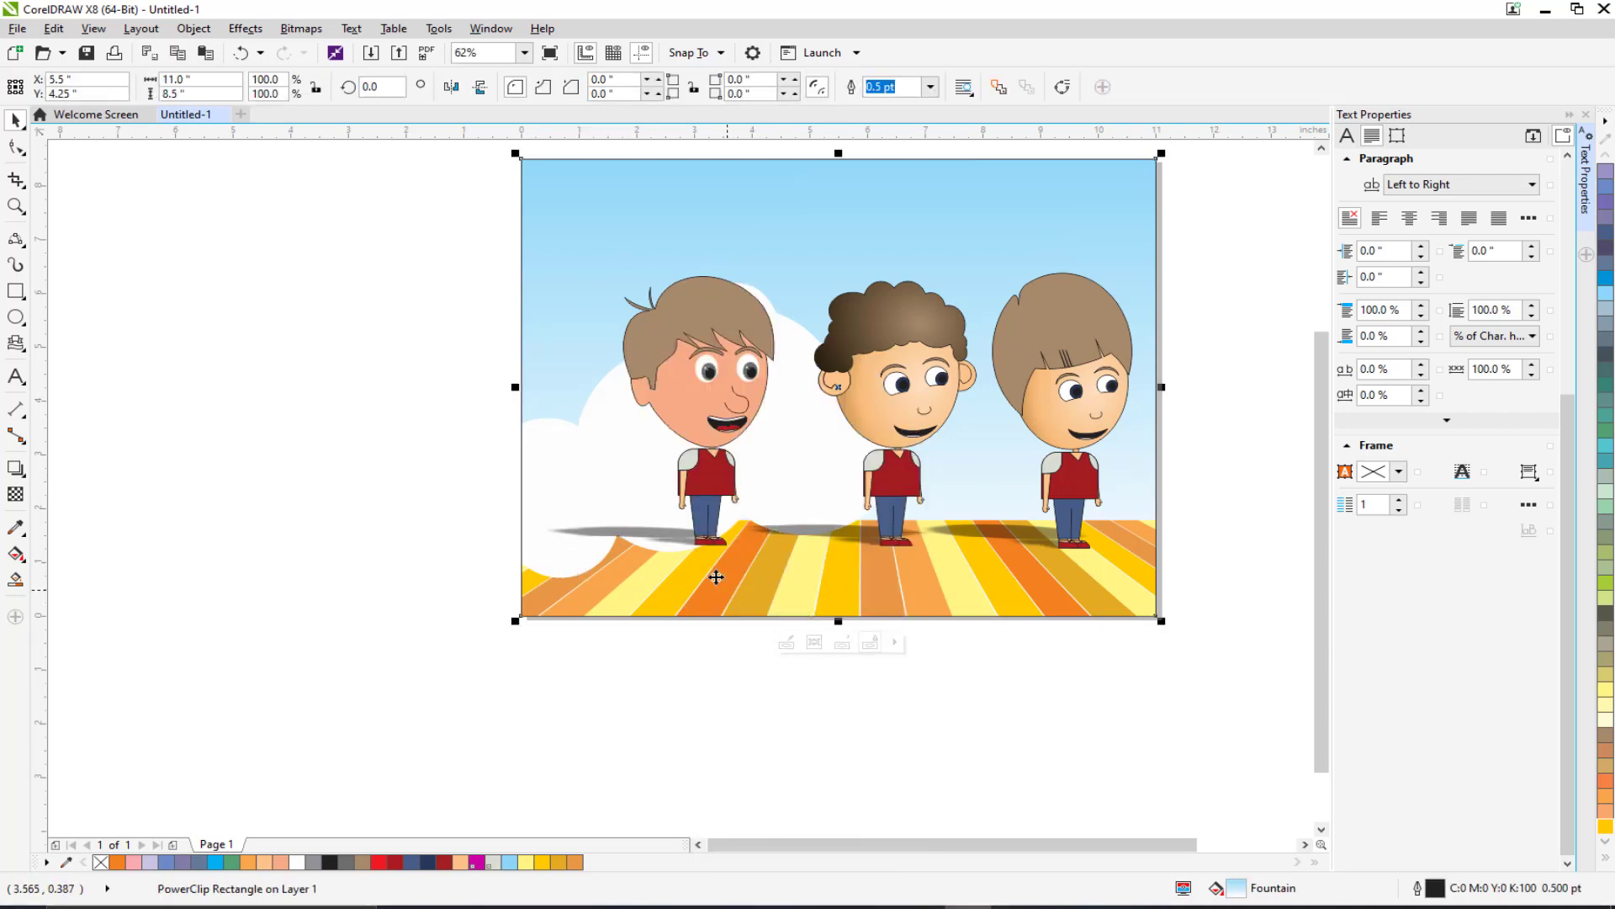
Step: Open the background's PowerClip contents for editing and send the cloud to the back of the layer, behind the striped floor
right_click(579, 445)
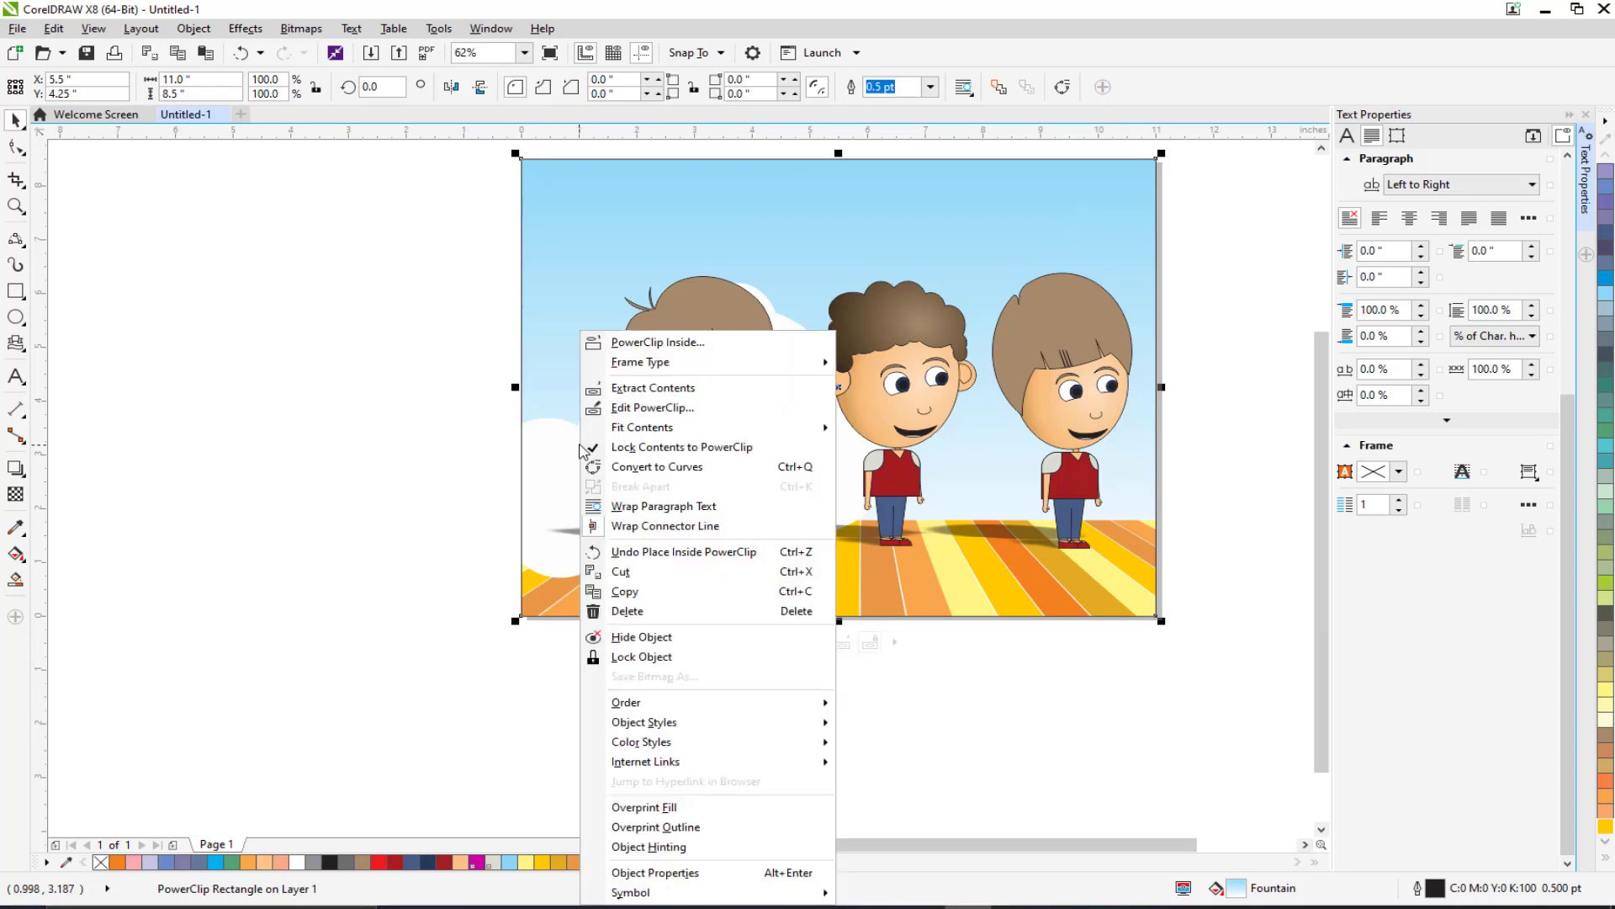
left_click(619, 409)
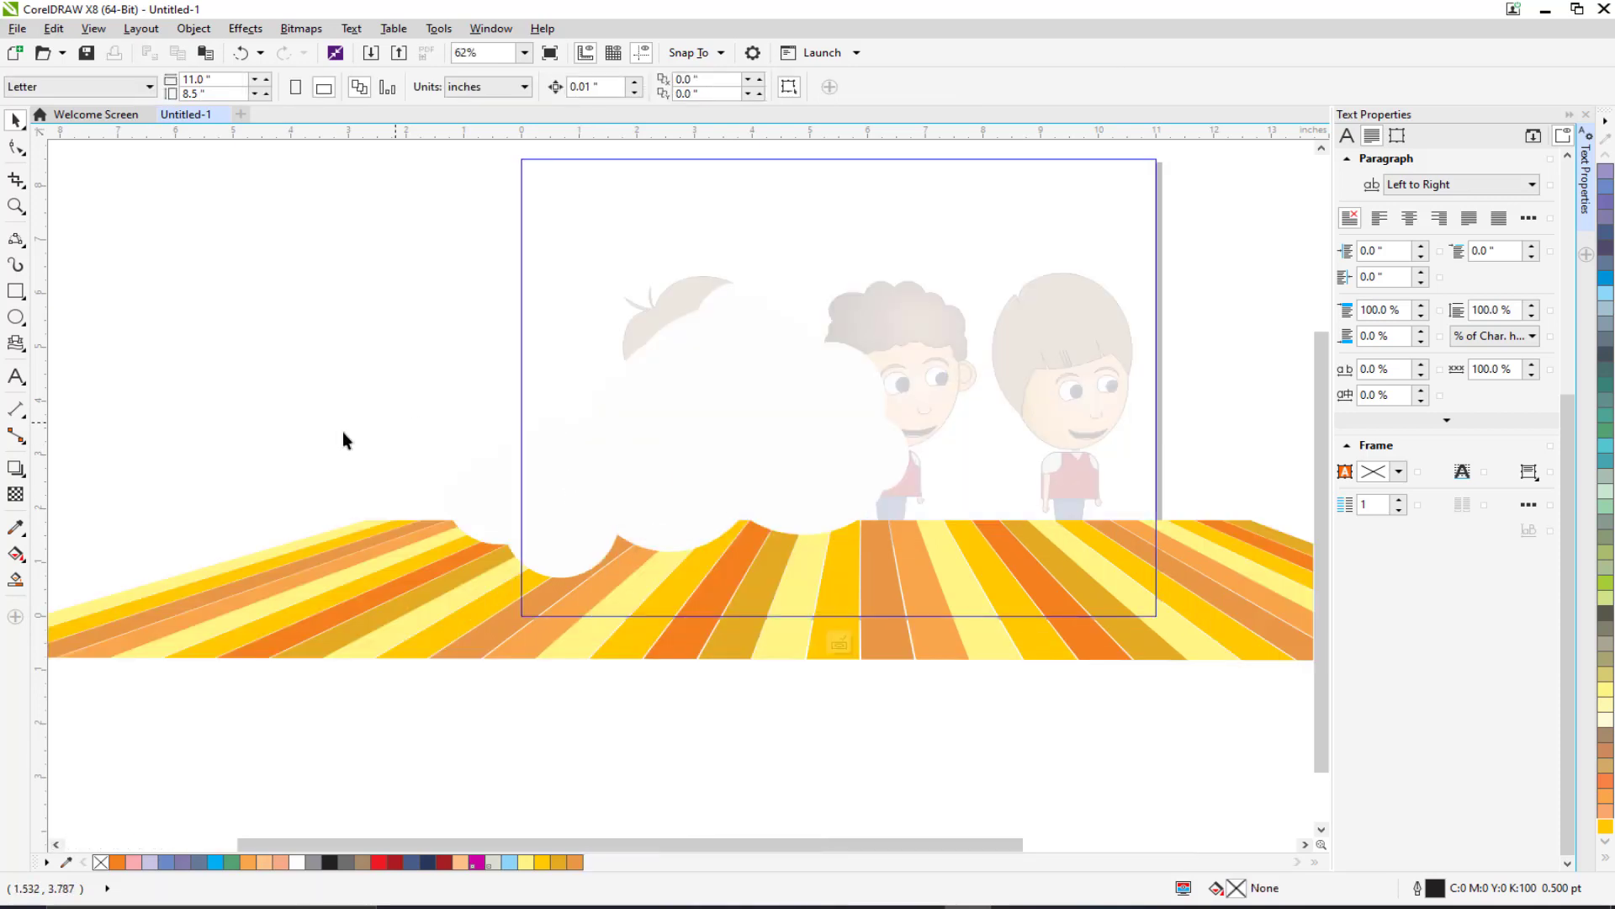
left_click(662, 457)
right_click(721, 377)
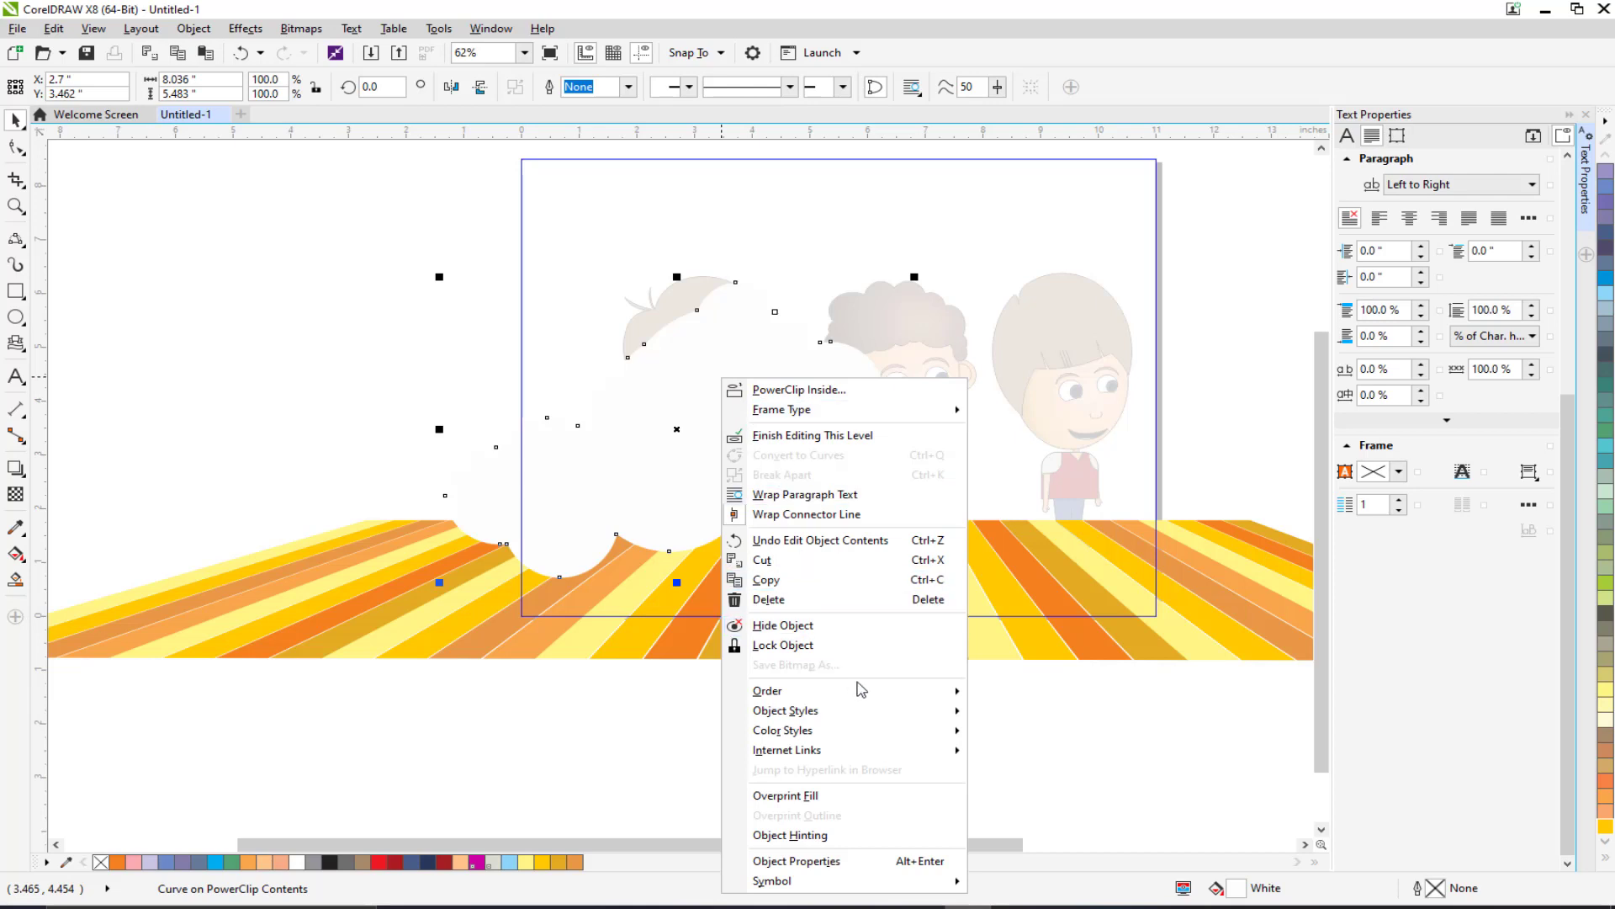
mouse_move(875, 695)
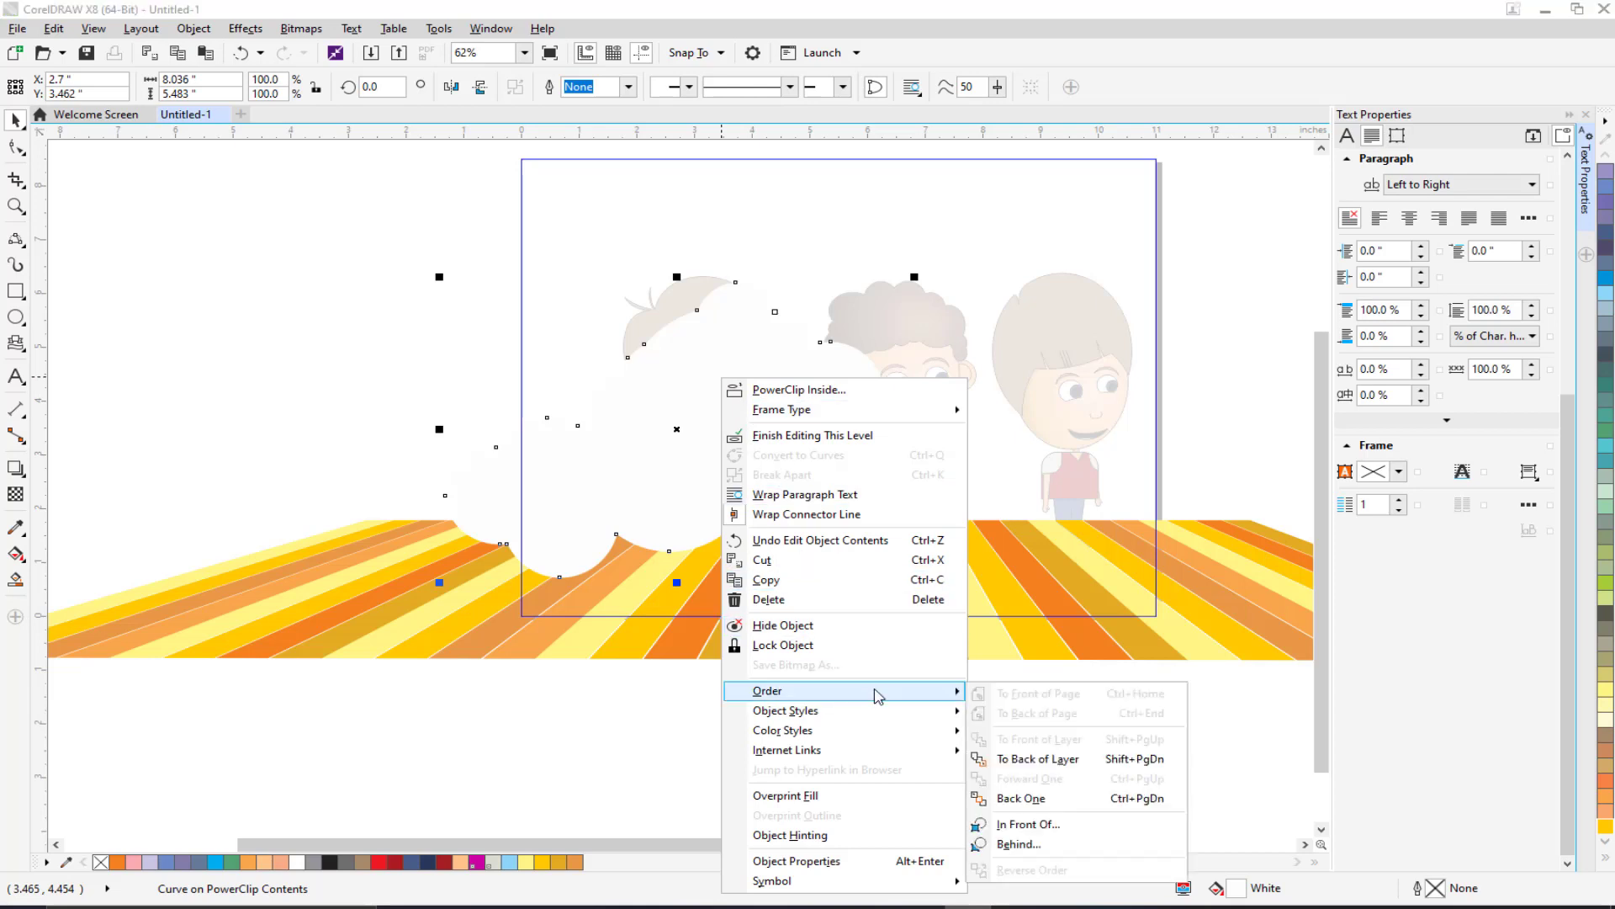
left_click(1063, 760)
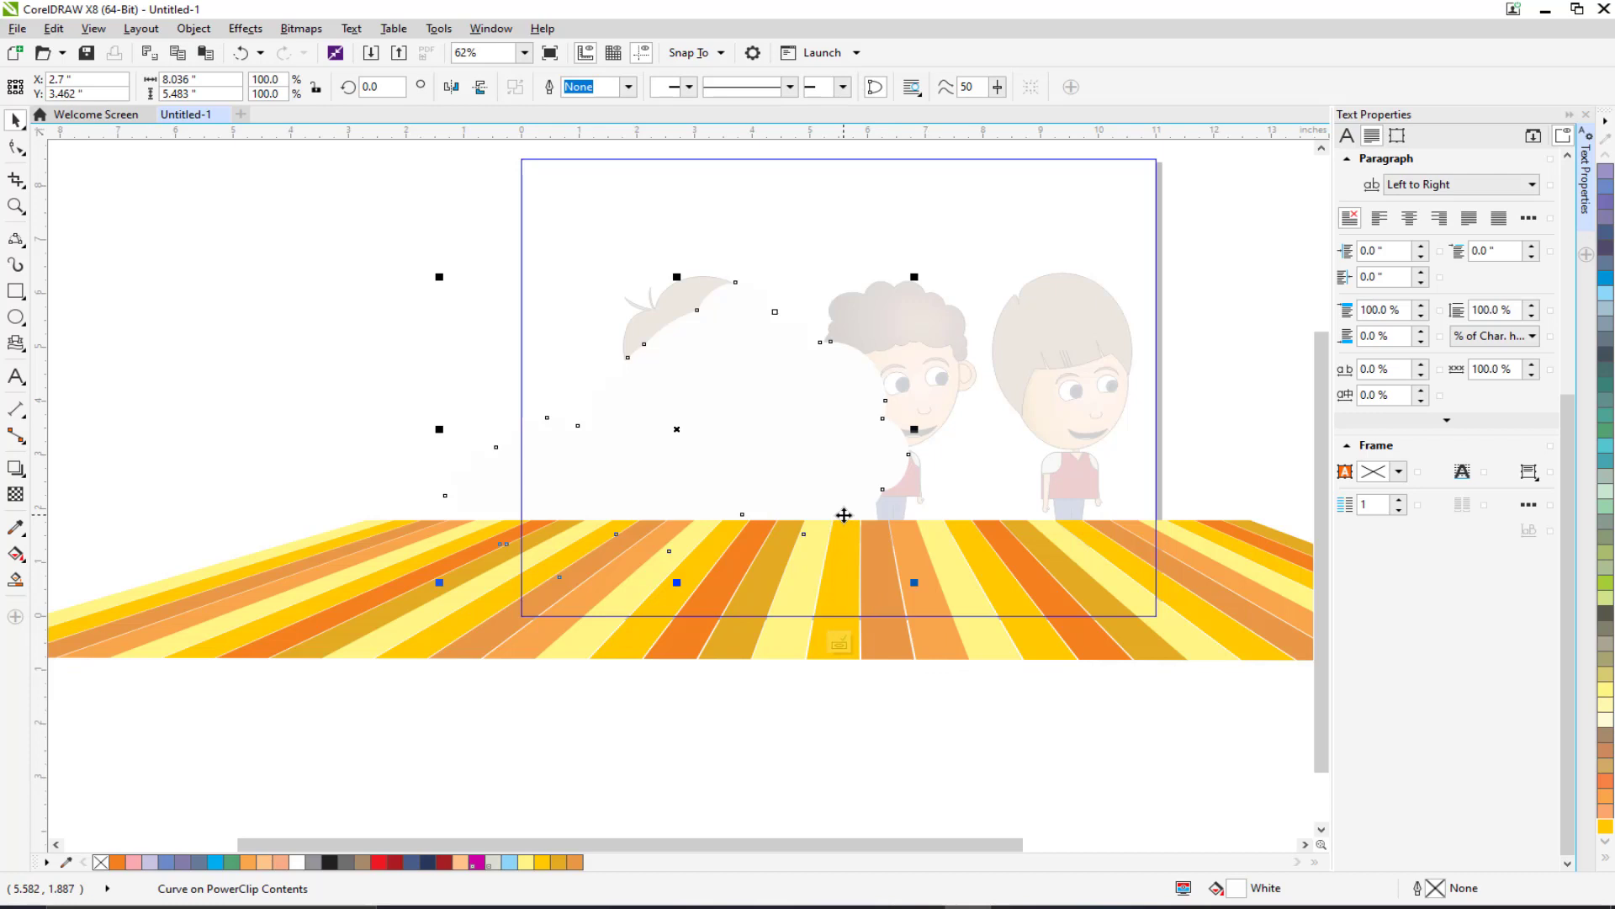
Step: Duplicate the cloud, place the copy across the page's right edge behind the third boy, and finish editing the PowerClip
key("ctrl+d")
left_click_drag(818, 483, 1262, 469)
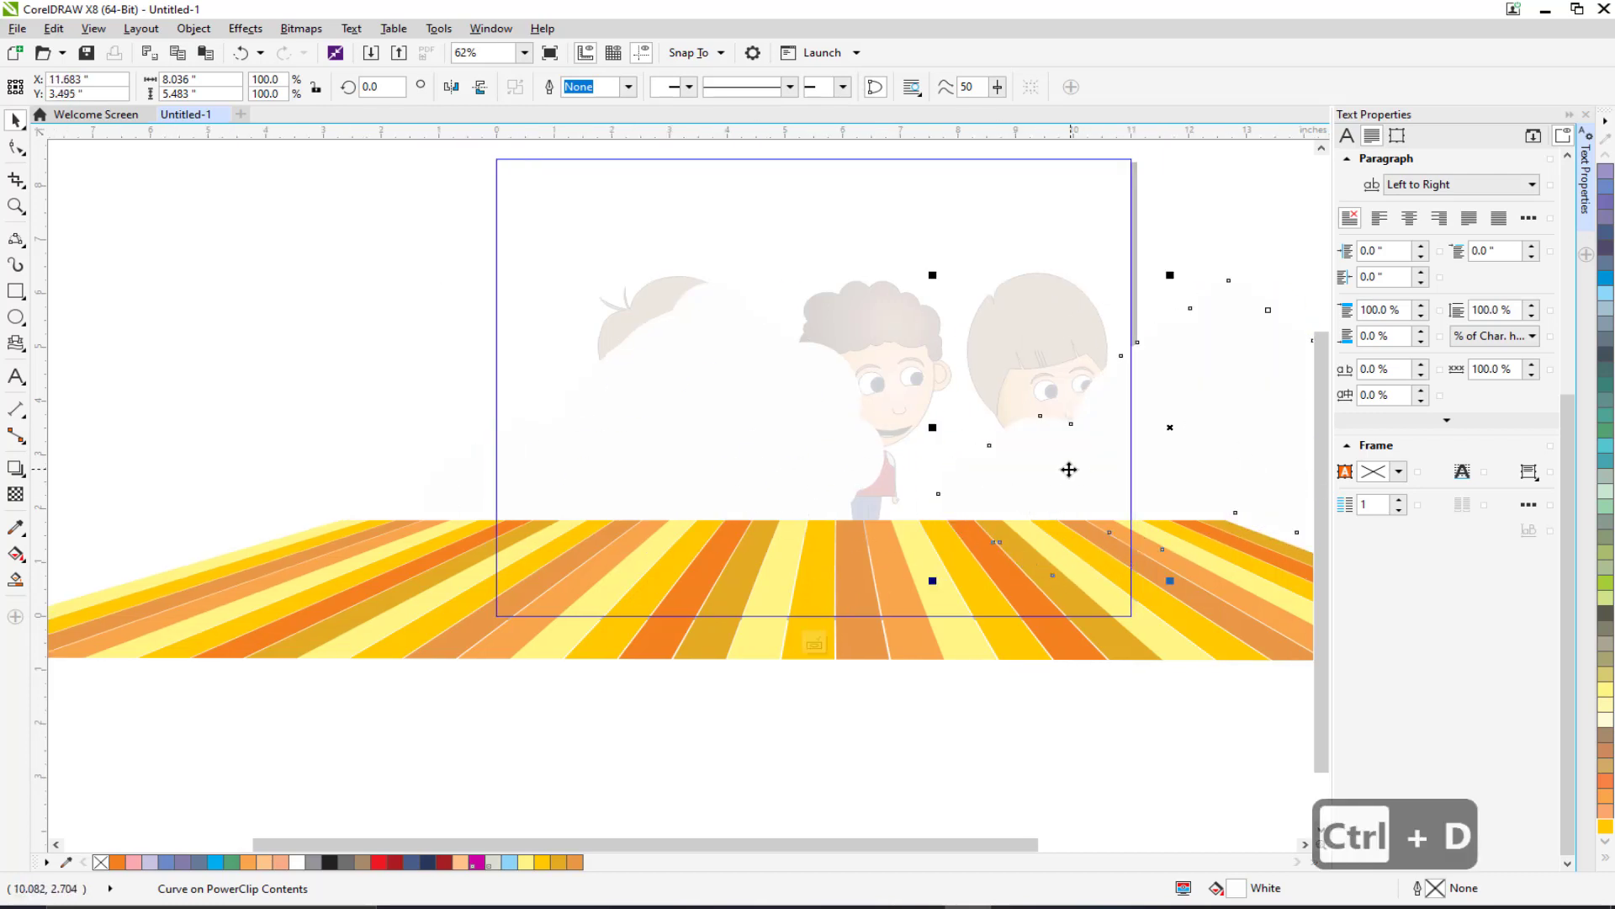
right_click(1181, 403)
left_click(1199, 452)
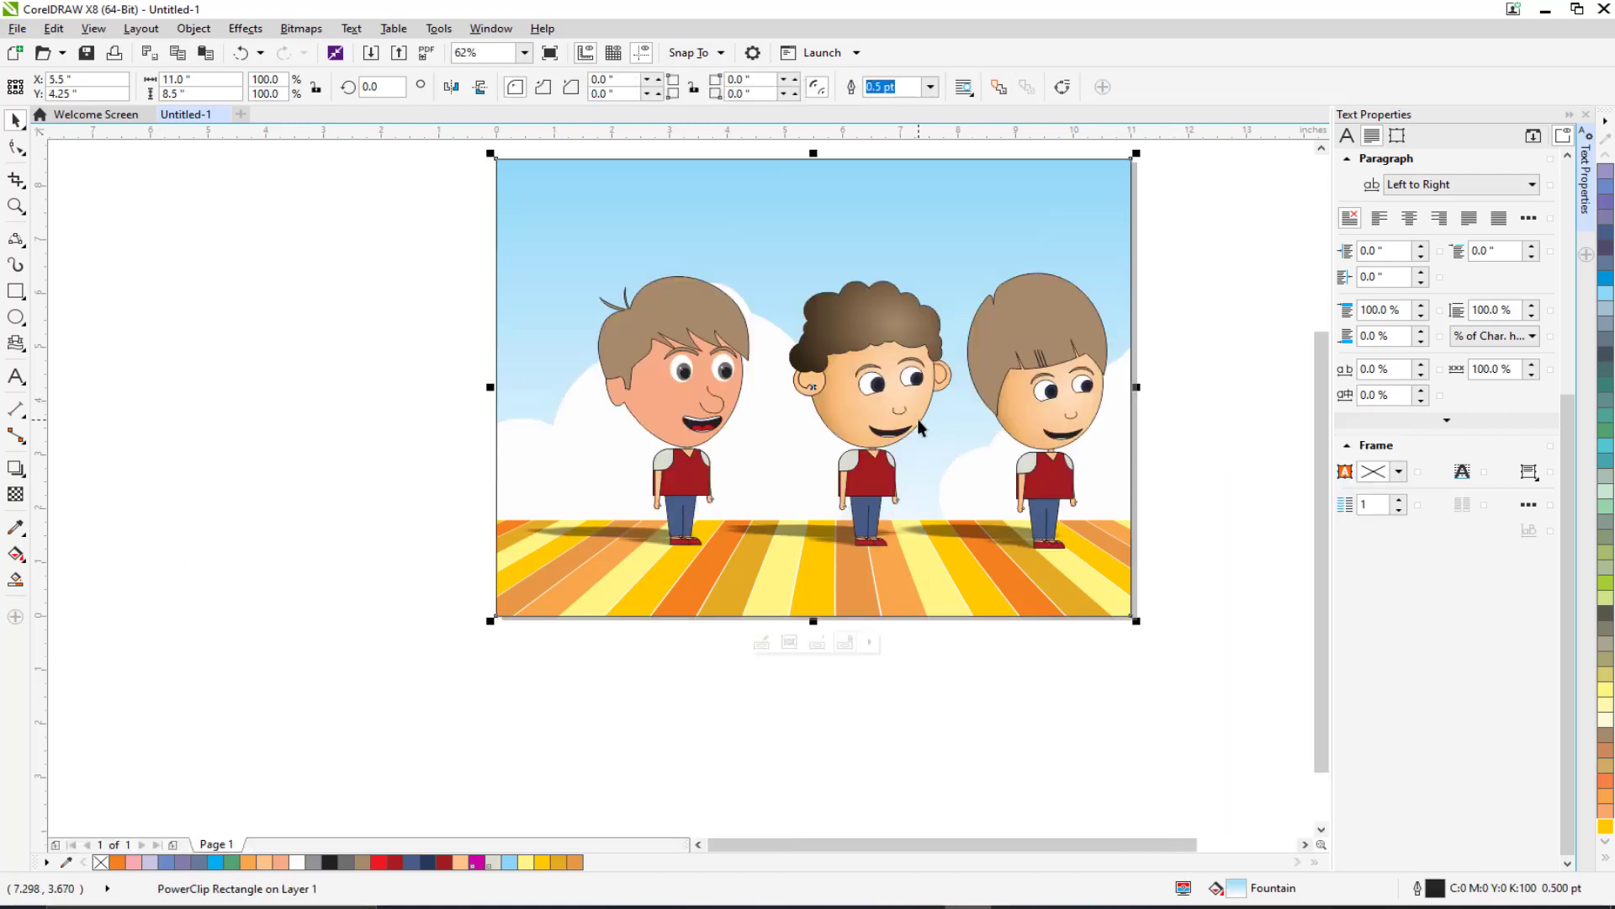
scroll(916, 413, "down", 2)
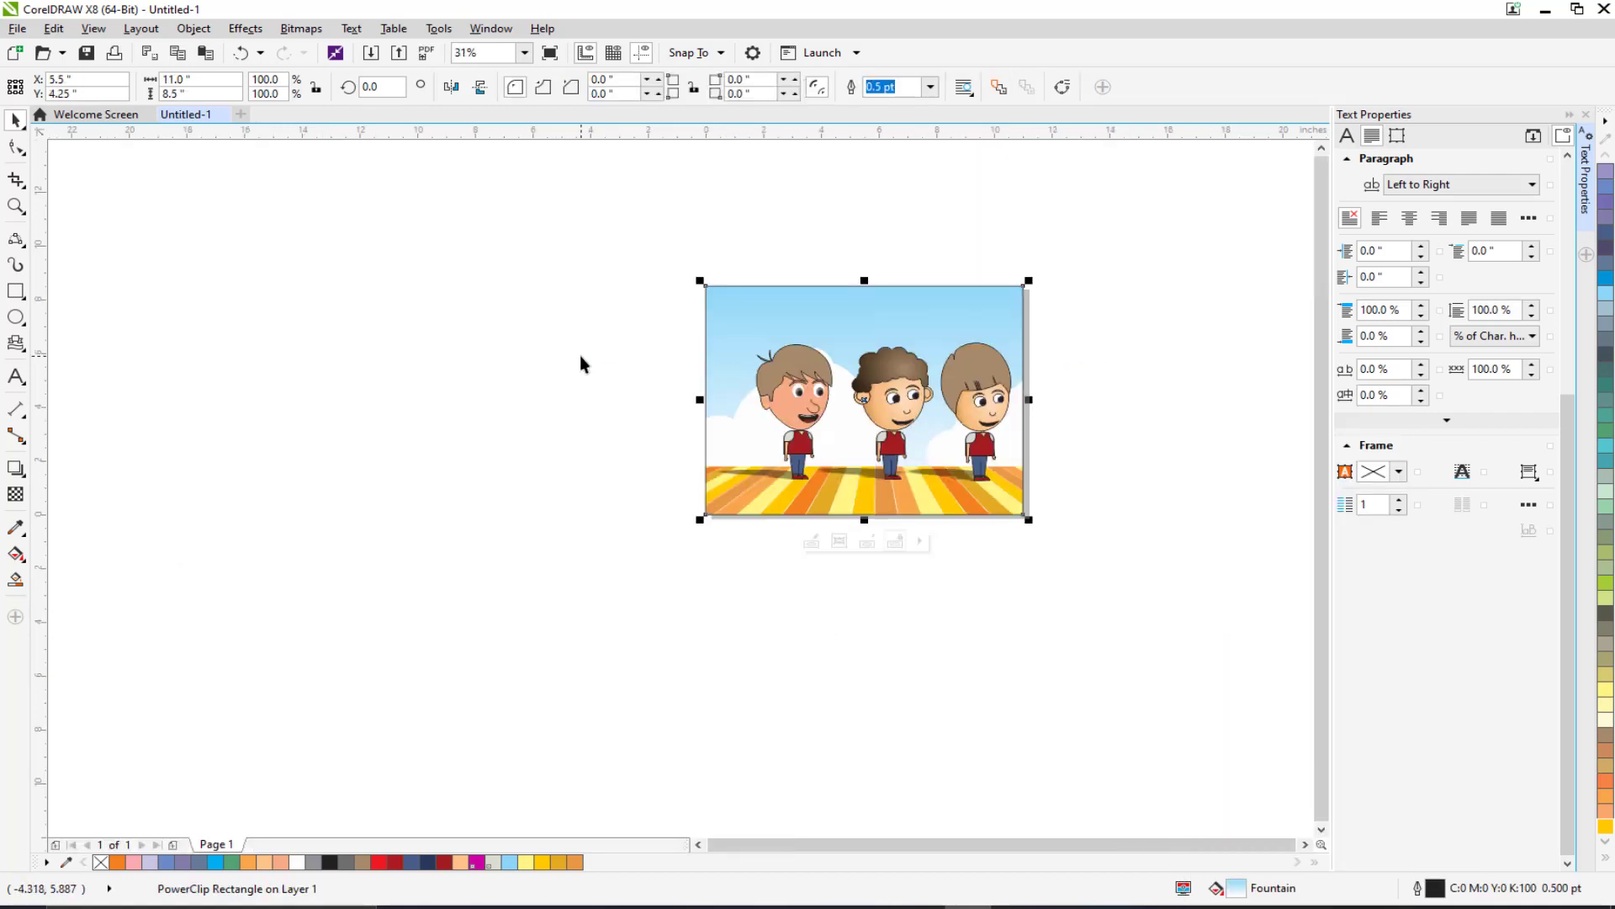
left_click(579, 363)
scroll(692, 380, "up", 2)
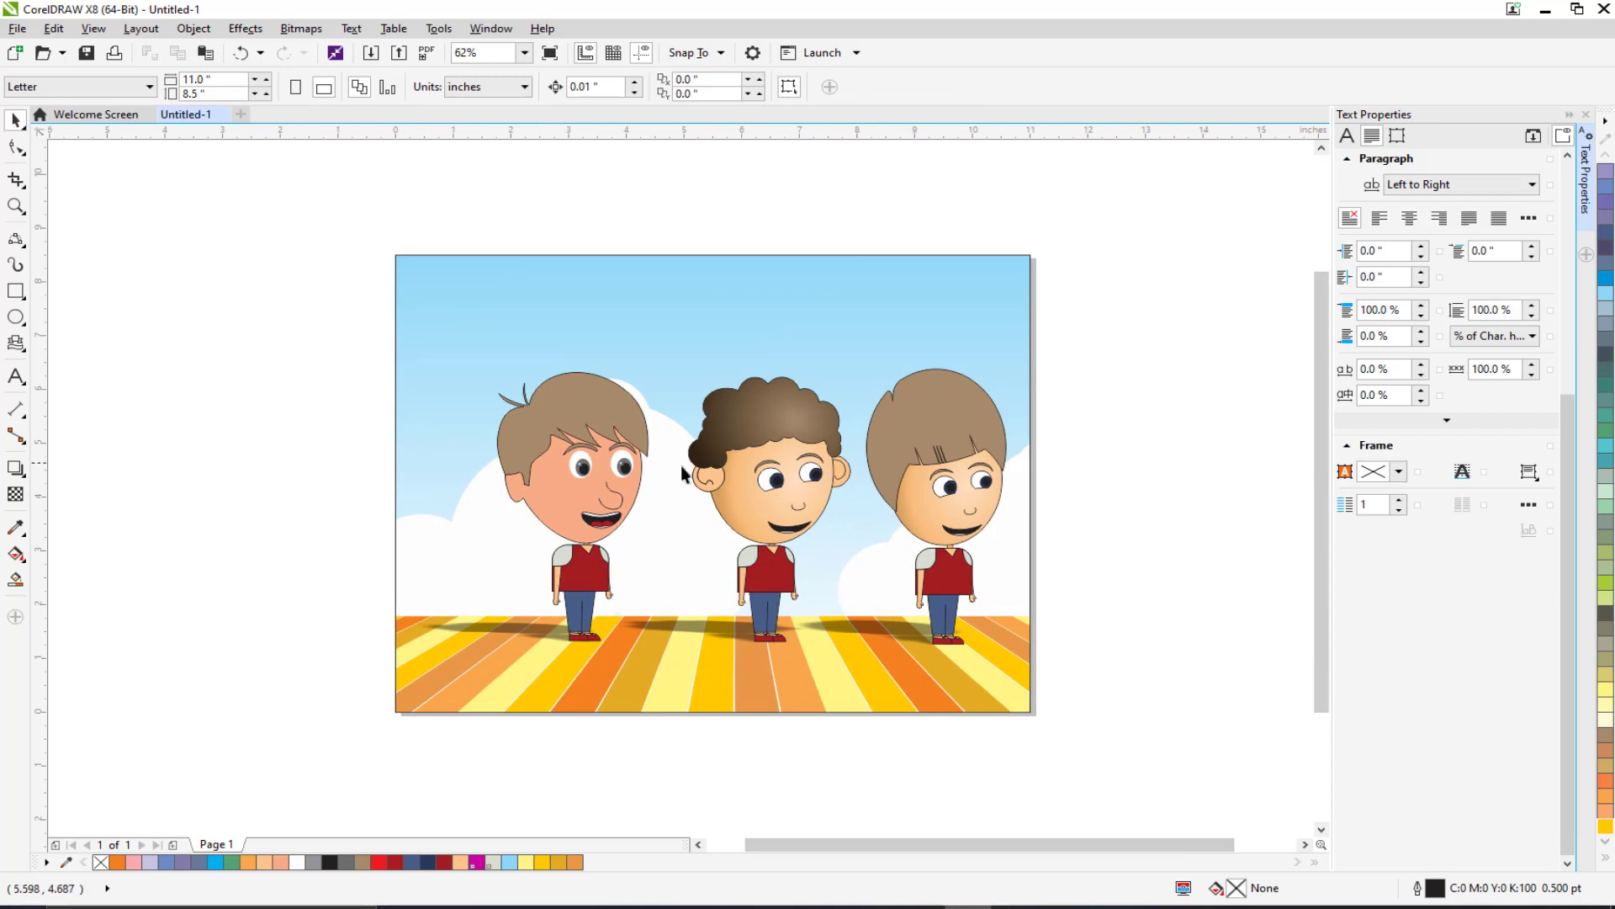
left_click_drag(579, 490, 710, 494)
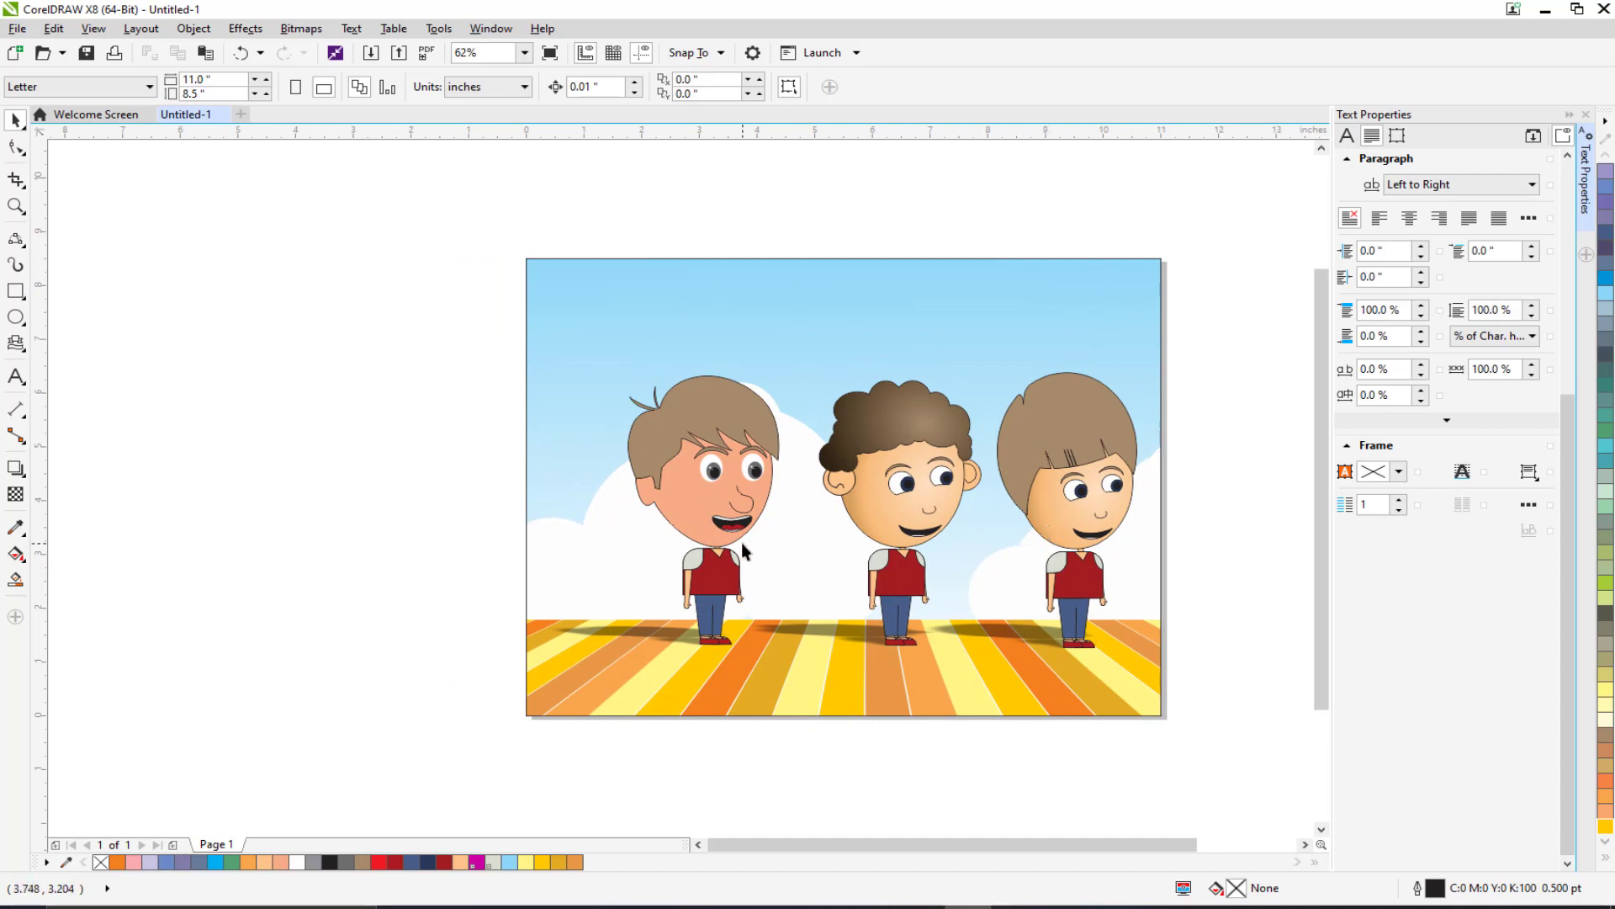